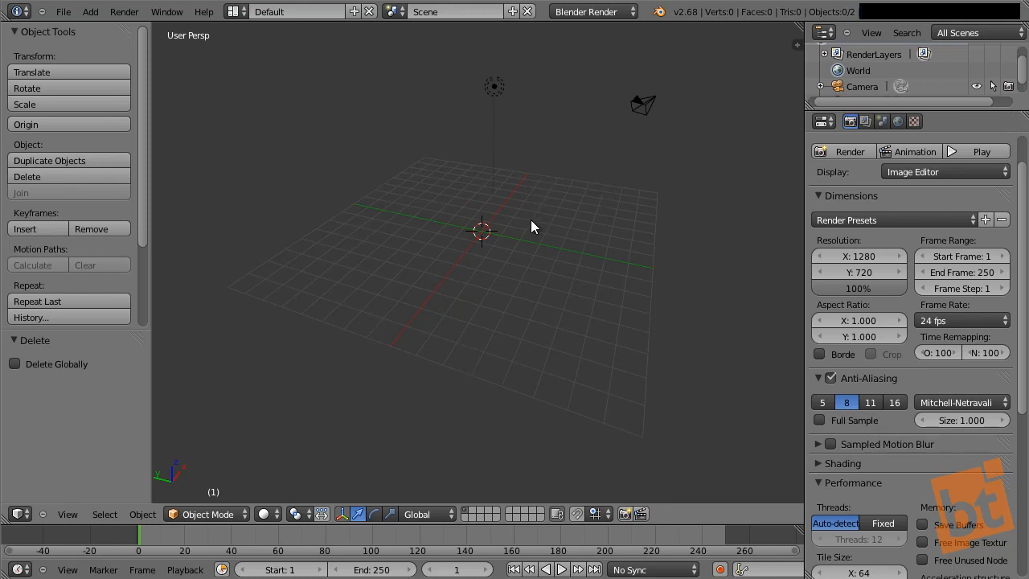
# In the top orthographic view, load the bt logo image file as a viewport background image
pyautogui.press('KP_7')
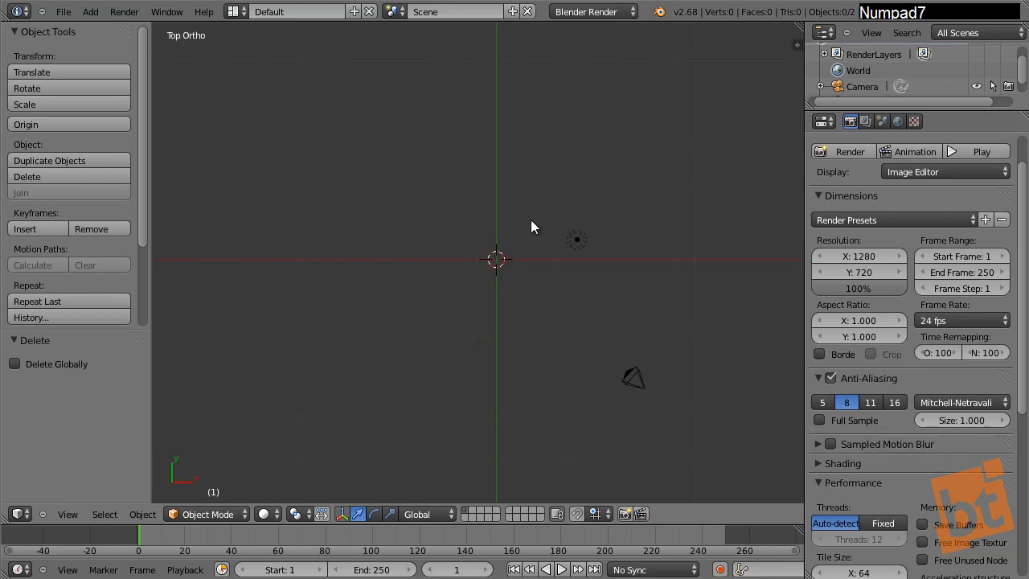
pyautogui.keyDown('shift'); pyautogui.moveTo(564, 251); pyautogui.dragTo(541, 252, button='middle'); pyautogui.keyUp('shift')
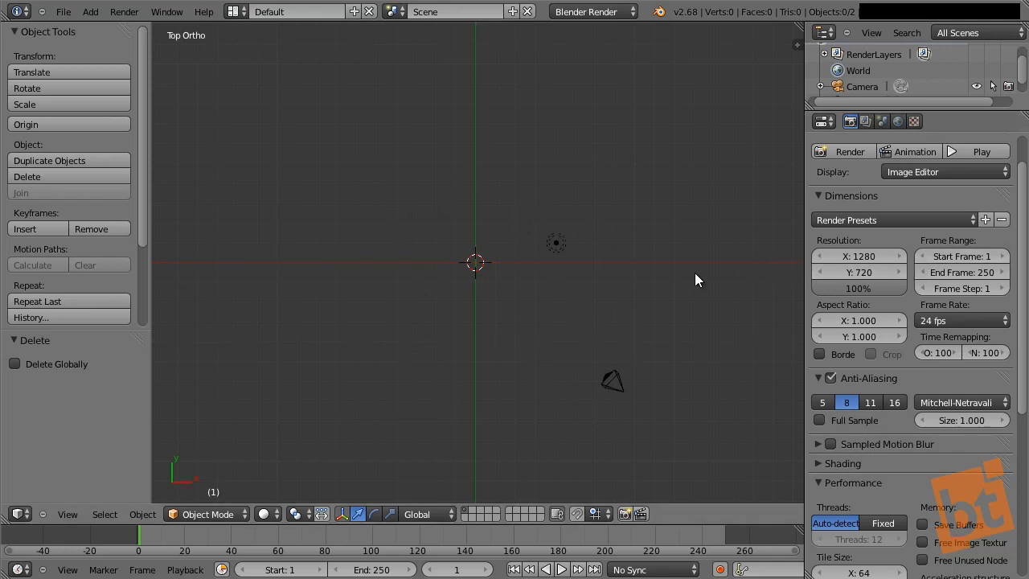
pyautogui.press('n')
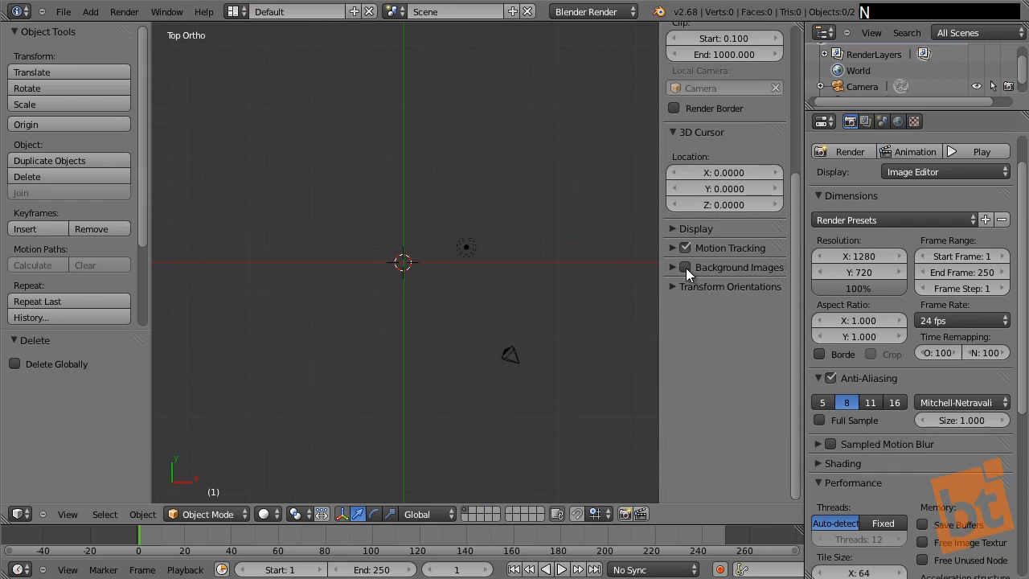
pyautogui.click(672, 267)
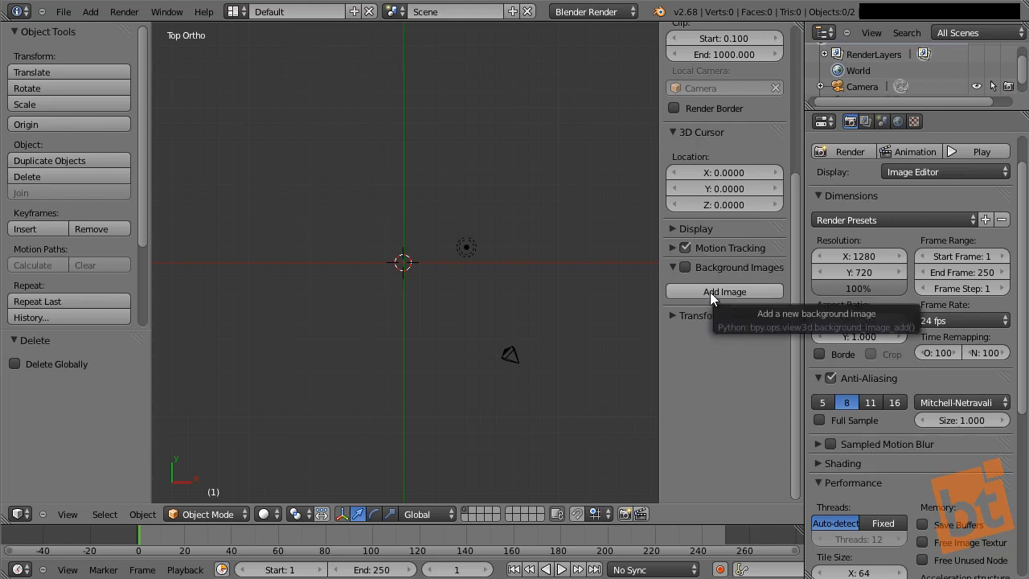
pyautogui.press('n')
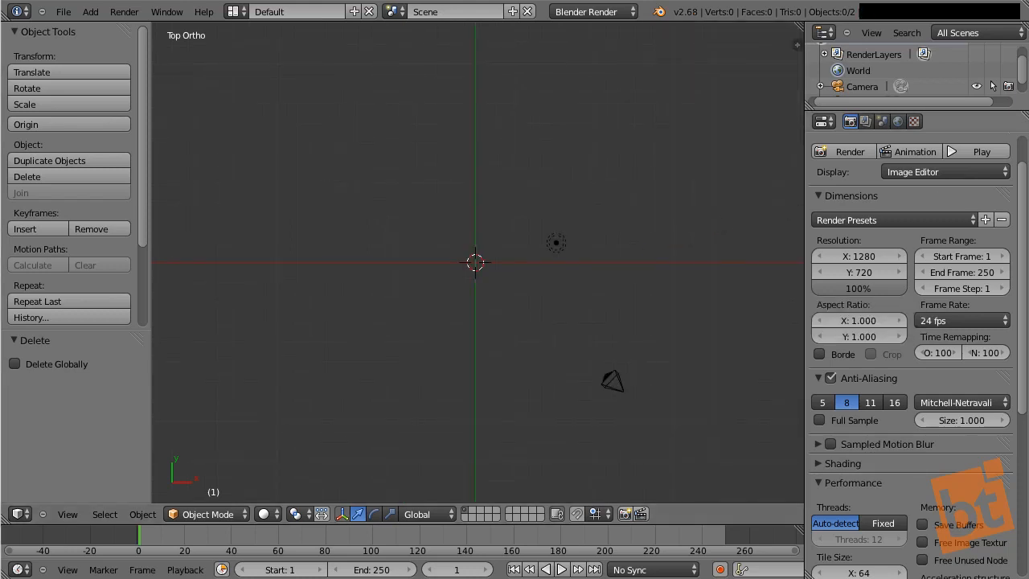
pyautogui.moveTo(1028, 272); pyautogui.dragTo(772, 272)
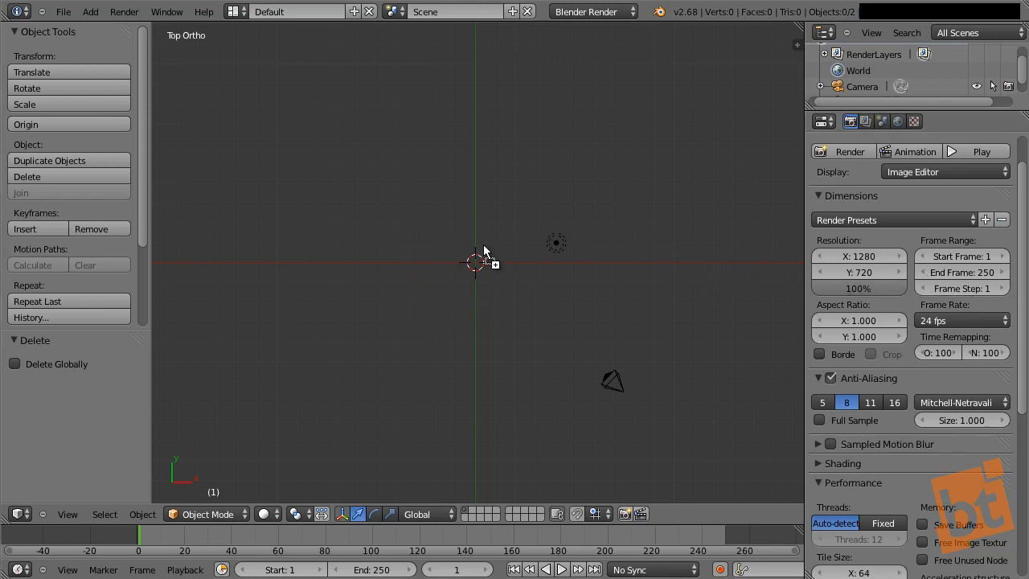
pyautogui.moveTo(486, 268); pyautogui.dragTo(477, 264)
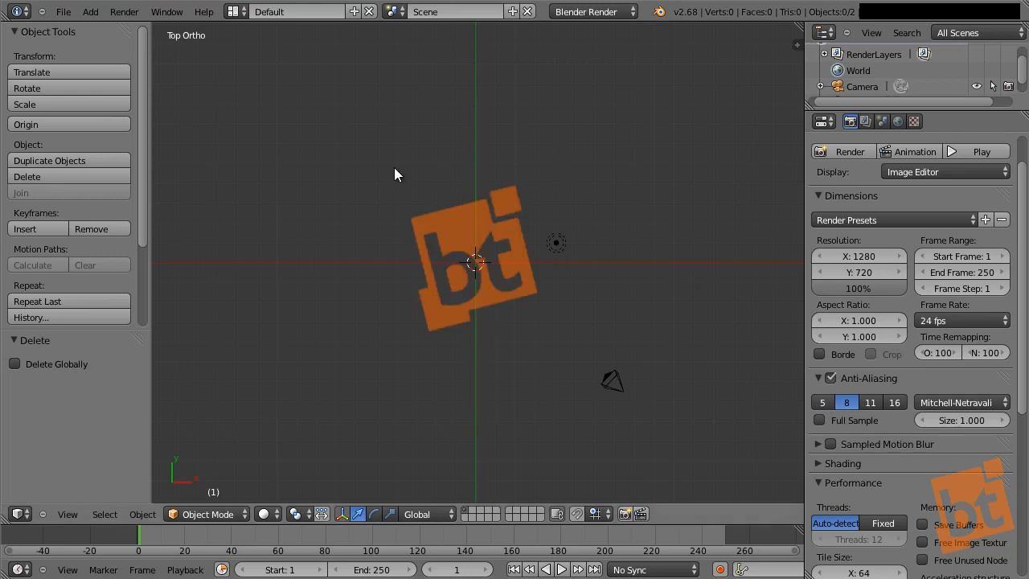
# Examine the background image's settings and compare how the logo displays in the top and front views
pyautogui.press('n')
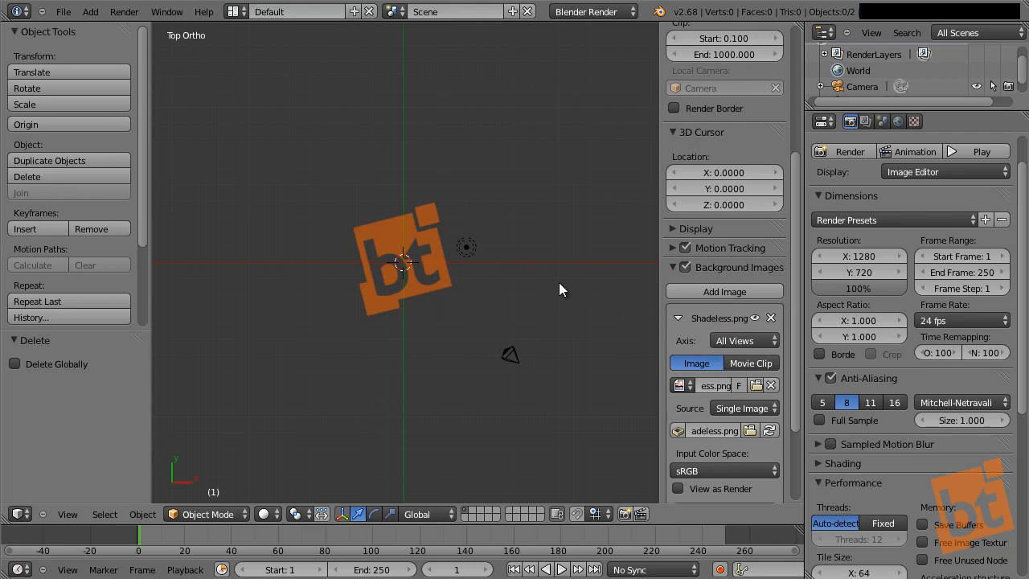
pyautogui.press('n')
pyautogui.press('n')
pyautogui.press('n')
pyautogui.press('n')
pyautogui.moveTo(711, 361); pyautogui.dragTo(709, 247, button='middle')
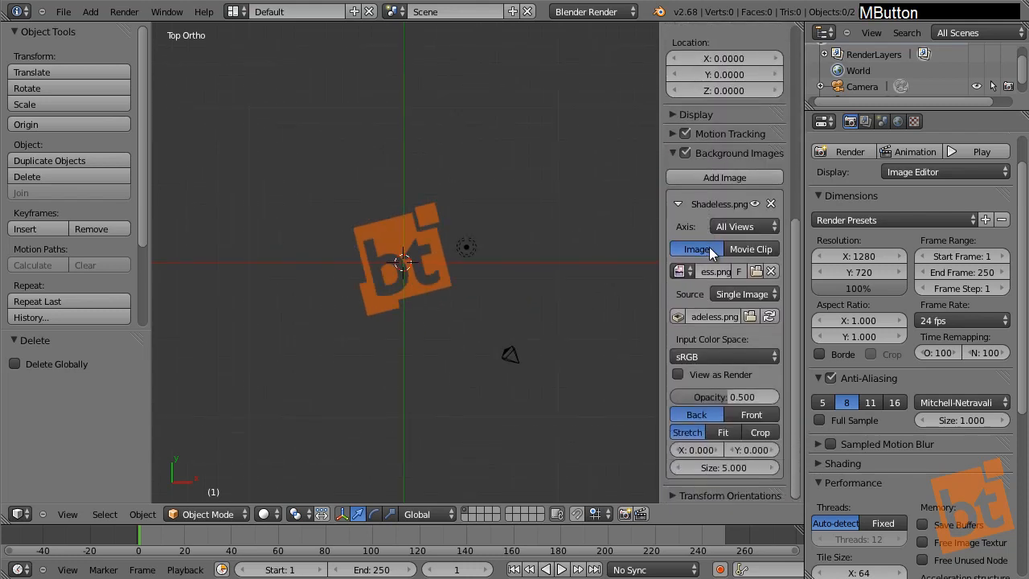
pyautogui.moveTo(711, 207); pyautogui.dragTo(699, 200, button='middle')
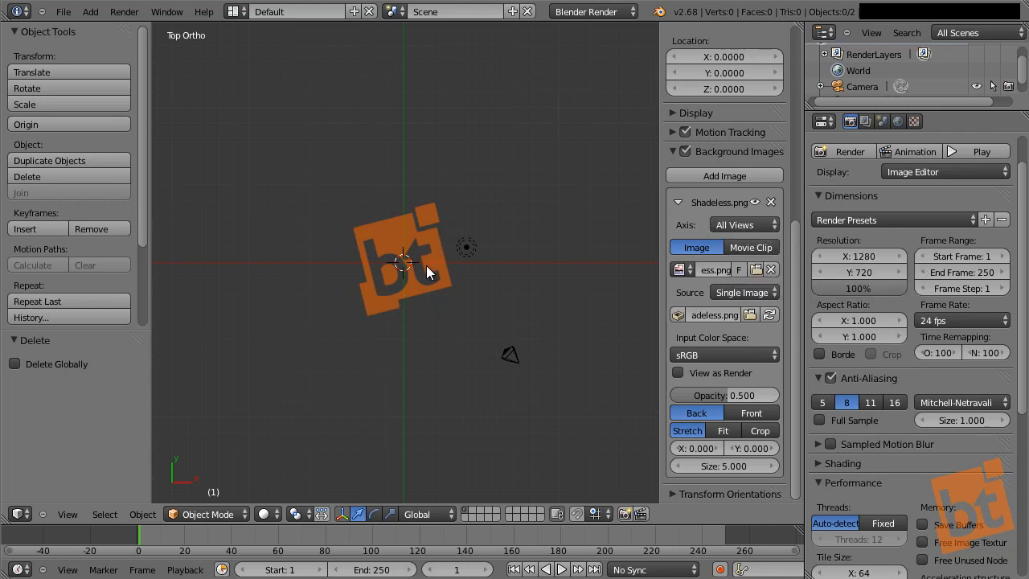
pyautogui.press('KP_1')
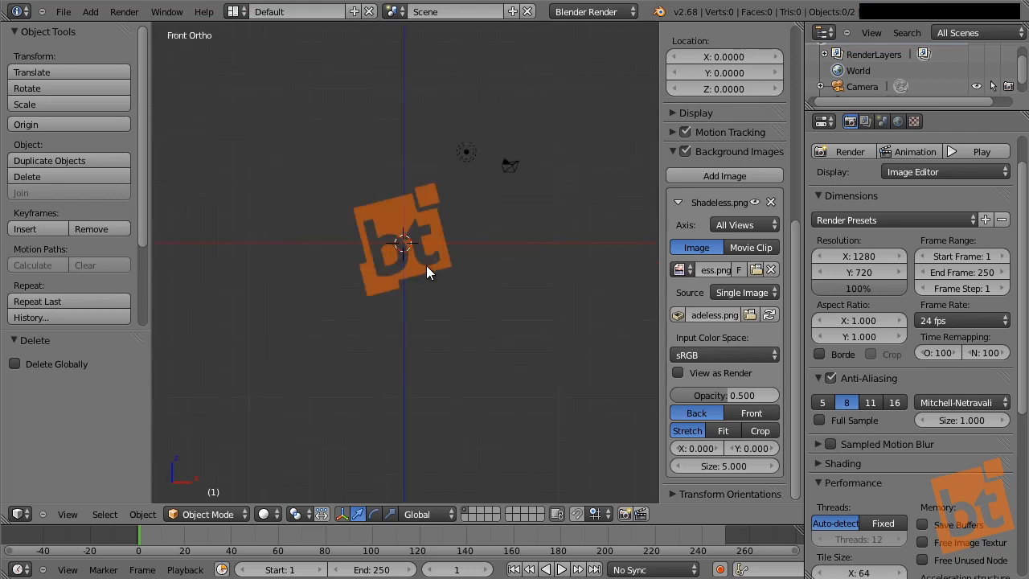
pyautogui.press('KP_7')
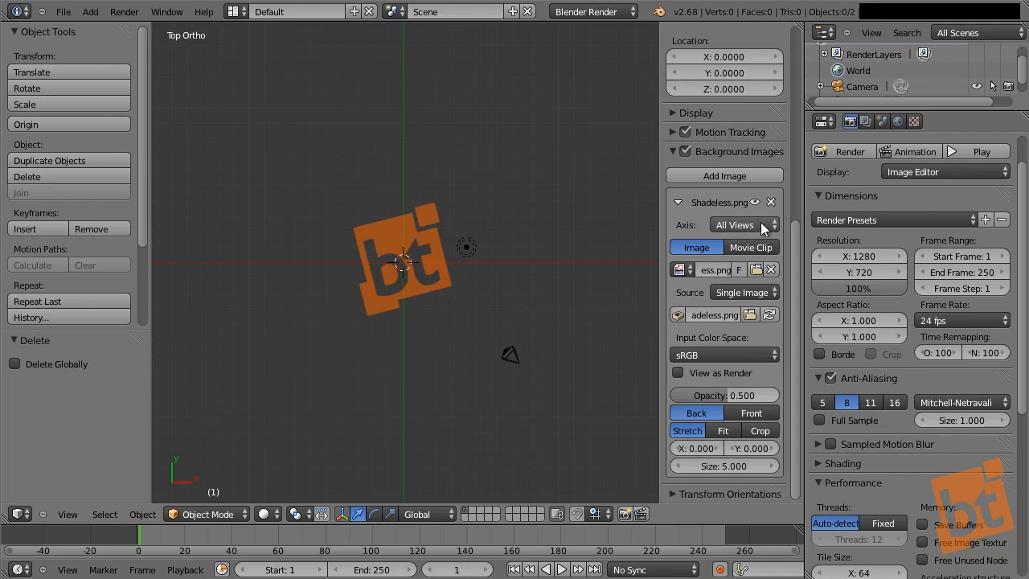
# Restrict the background image to the Top axis and check it in the front and top views
pyautogui.click(736, 225)
pyautogui.click(629, 207)
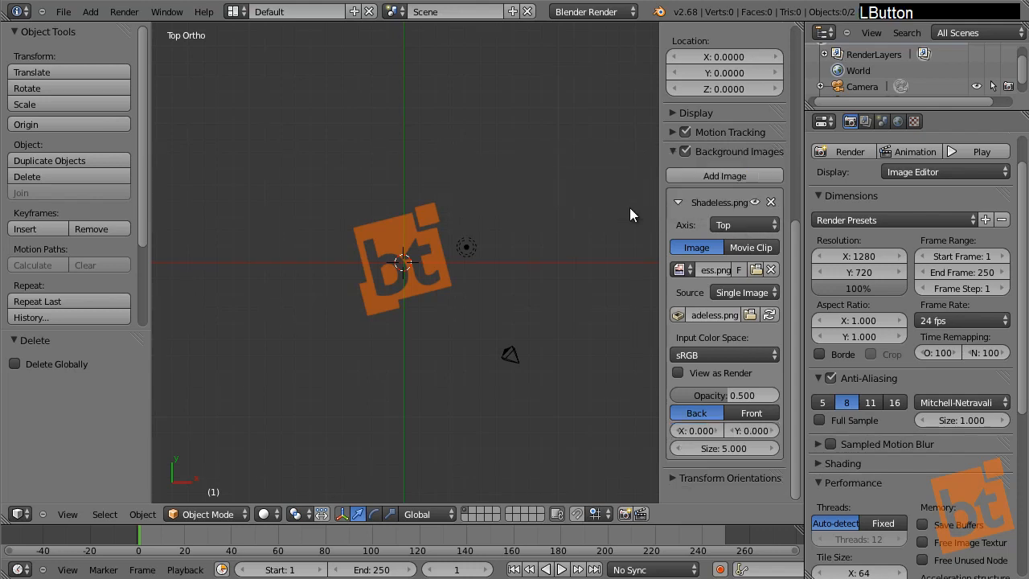
pyautogui.press('KP_1')
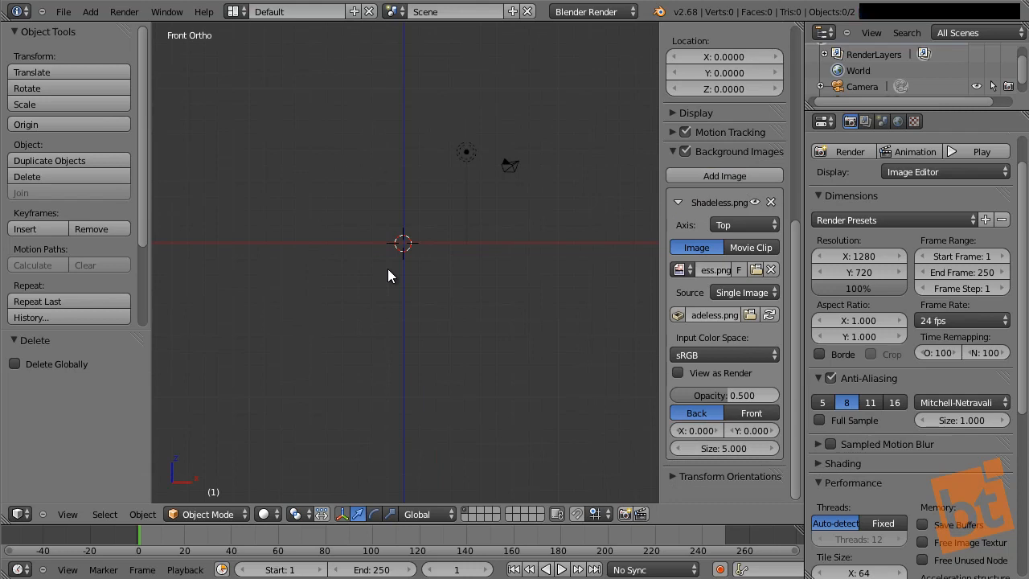
pyautogui.press('KP_7')
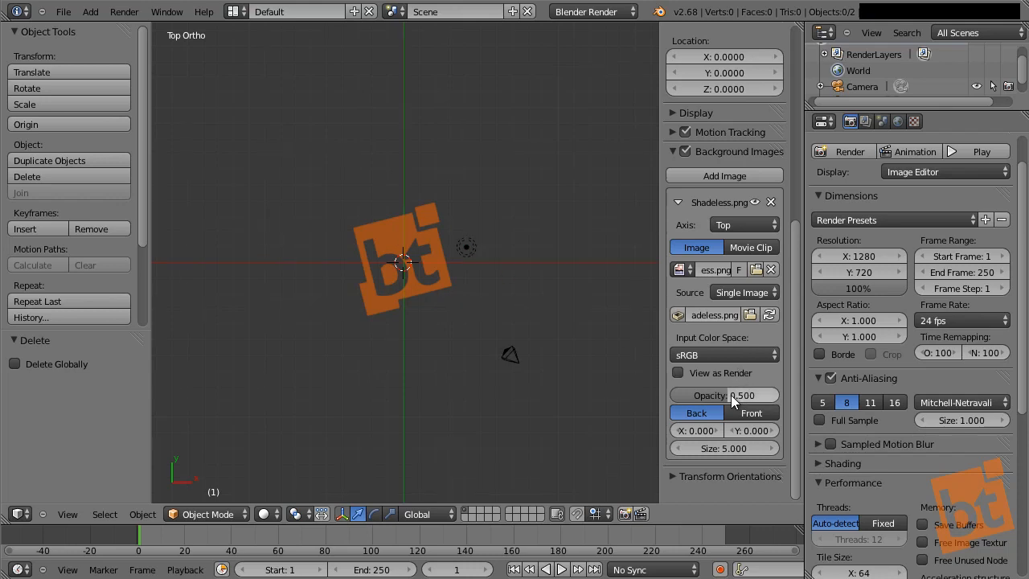
# Set the background image's opacity to about 0.492, try shifting its position, and reset its X and Y offsets to 0
pyautogui.moveTo(728, 394); pyautogui.dragTo(718, 423)
pyautogui.moveTo(695, 432); pyautogui.dragTo(750, 436)
pyautogui.click(693, 430)
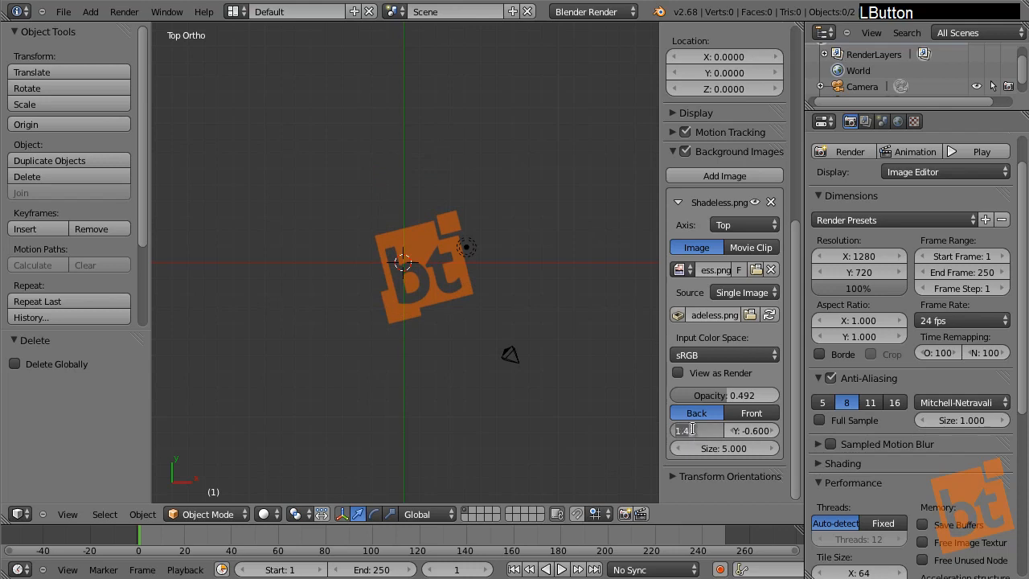
pyautogui.write('0')
pyautogui.doubleClick(751, 433)
pyautogui.write('000')
pyautogui.press('Return')
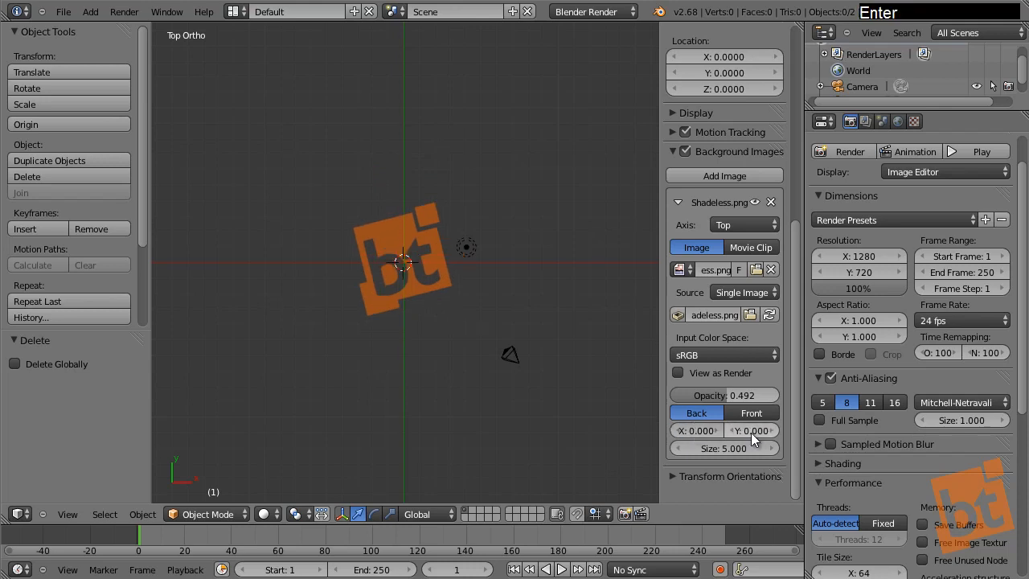
# Enlarge the background image to a size of 9.6 and hide its settings
pyautogui.moveTo(726, 447); pyautogui.dragTo(763, 450)
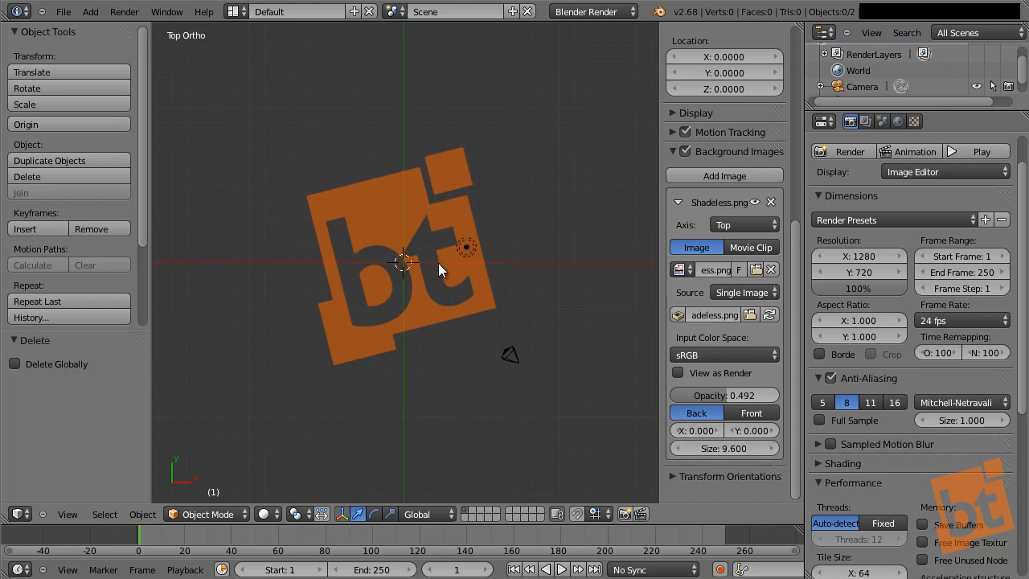
pyautogui.moveTo(445, 266)
pyautogui.keyDown('ctrl'); pyautogui.mouseDown(button='middle')
pyautogui.moveTo(476, 268)
pyautogui.moveTo(464, 273)
pyautogui.moveTo(495, 254)
pyautogui.moveTo(448, 254)
pyautogui.mouseUp(button='middle'); pyautogui.keyUp('ctrl')
pyautogui.press('n')
pyautogui.scroll(-2, 555, 228)
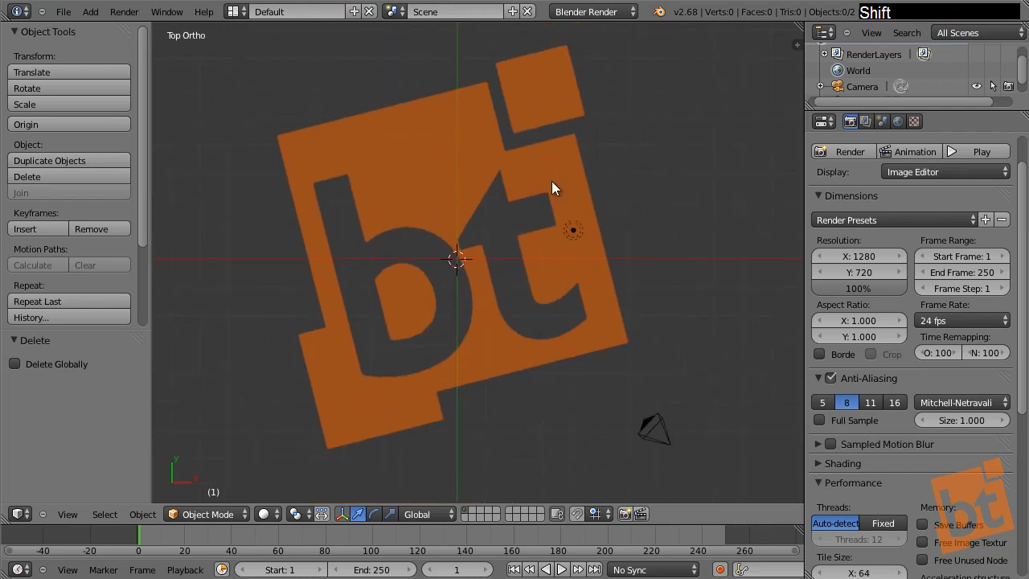
# Add a Bezier curve at the 3D cursor over the centre of the logo
pyautogui.hotkey('shift', 'a')
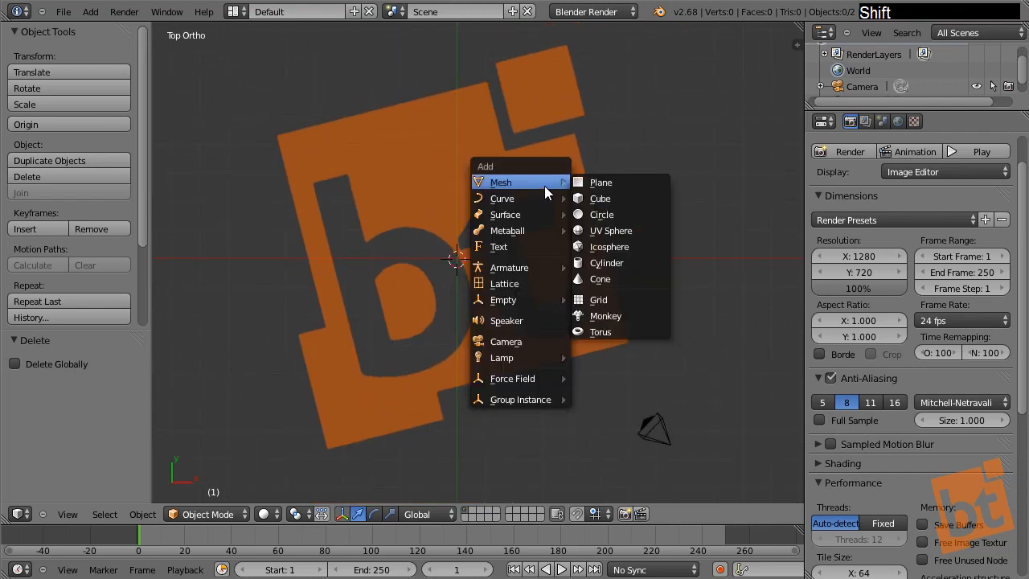
pyautogui.moveTo(532, 198)
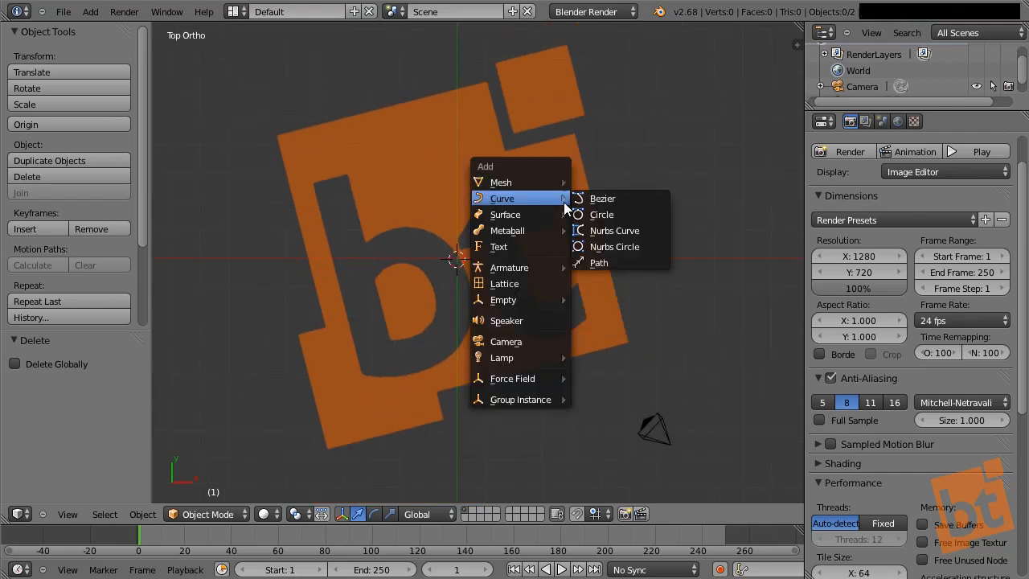
pyautogui.click(623, 199)
pyautogui.press('KP_Decimal')
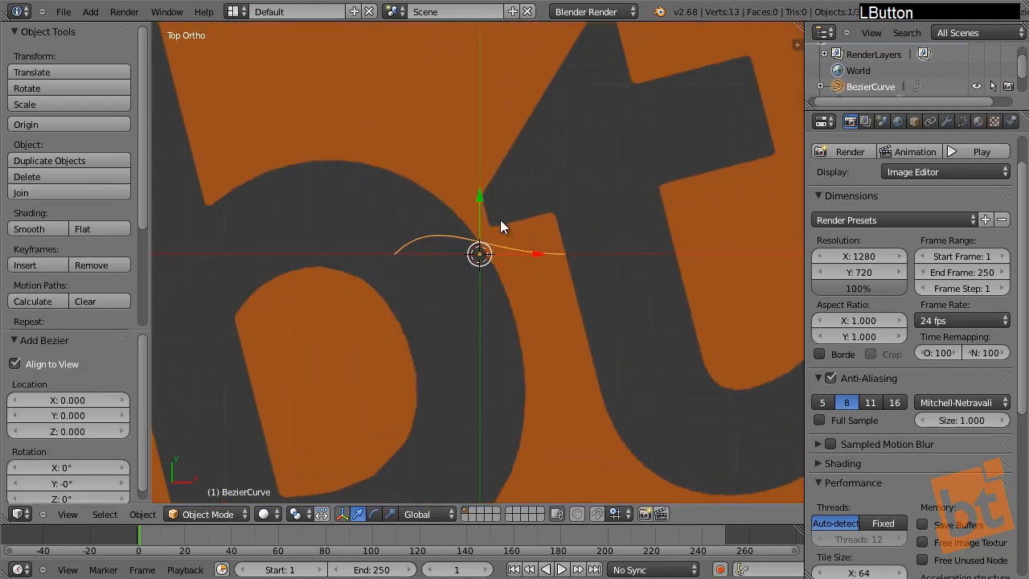
pyautogui.scroll(-1, 563, 252)
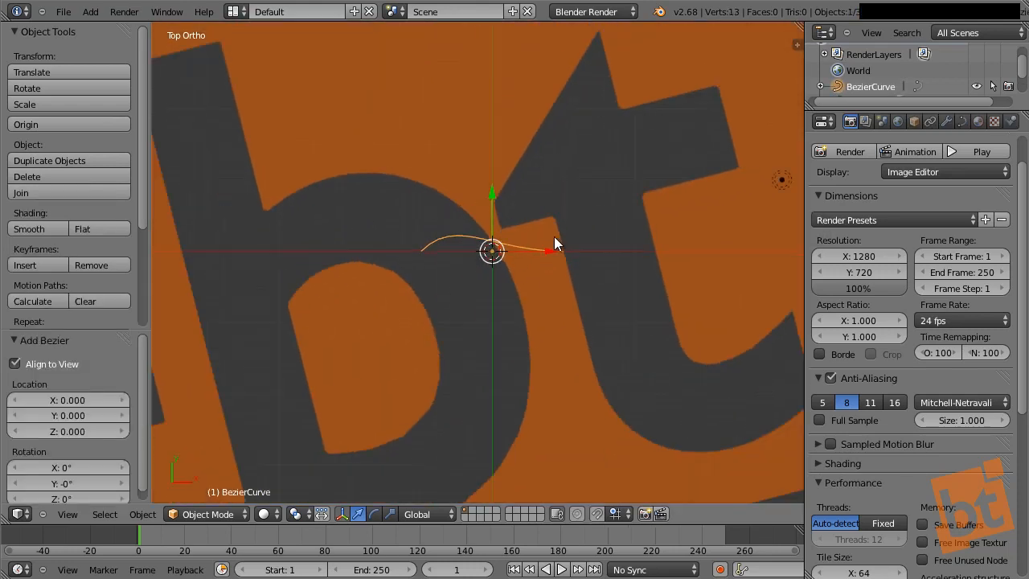
# In Edit Mode, move the Bezier curve's second control point about 0.26 in X and 0.58 in Y
pyautogui.press('Tab')
pyautogui.scroll(2, 456, 255)
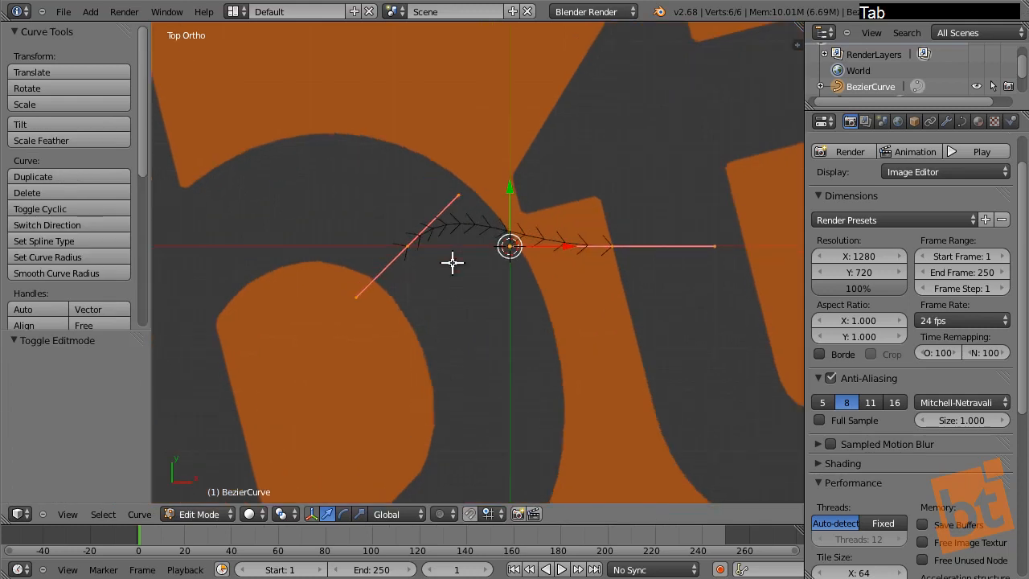
pyautogui.keyDown('shift'); pyautogui.moveTo(514, 263); pyautogui.dragTo(480, 271, button='middle'); pyautogui.keyUp('shift')
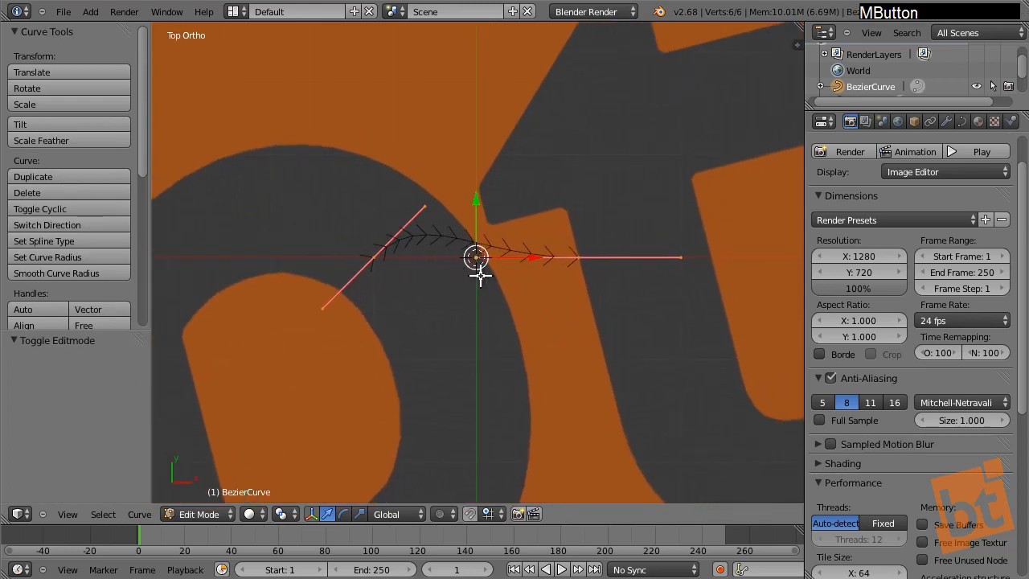
pyautogui.rightClick(373, 255)
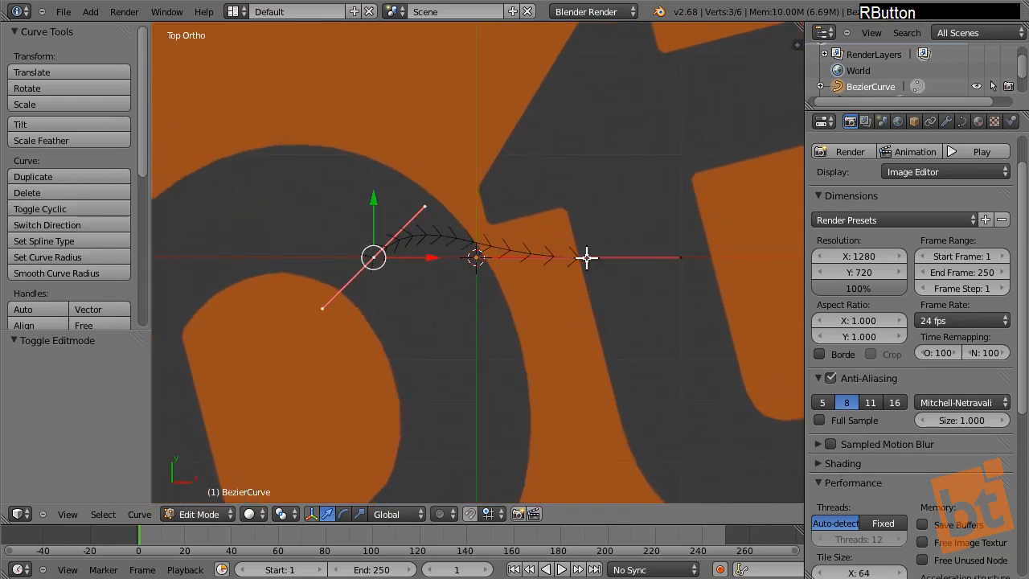
pyautogui.rightClick(575, 279)
pyautogui.press('g')
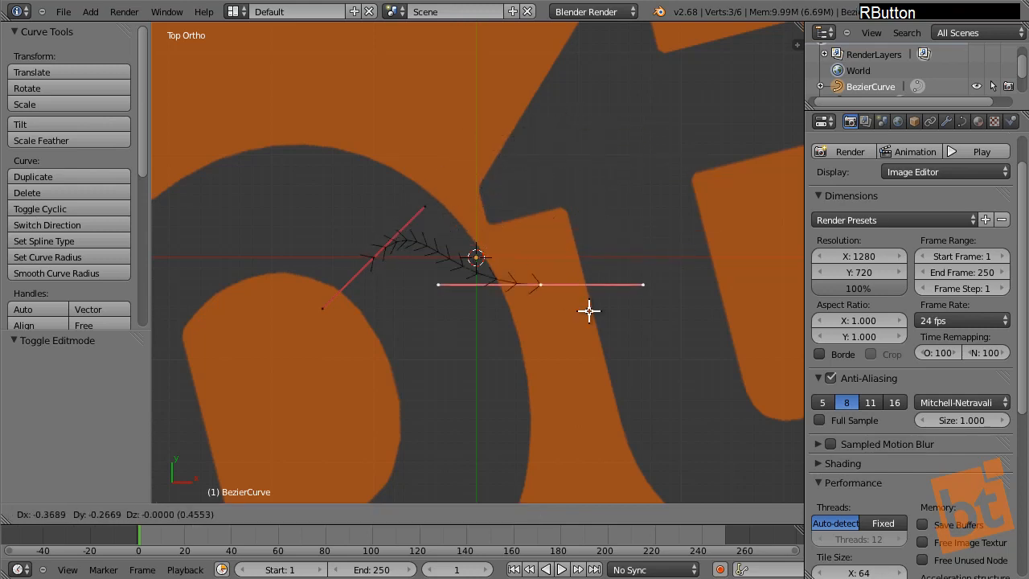
pyautogui.click(628, 247)
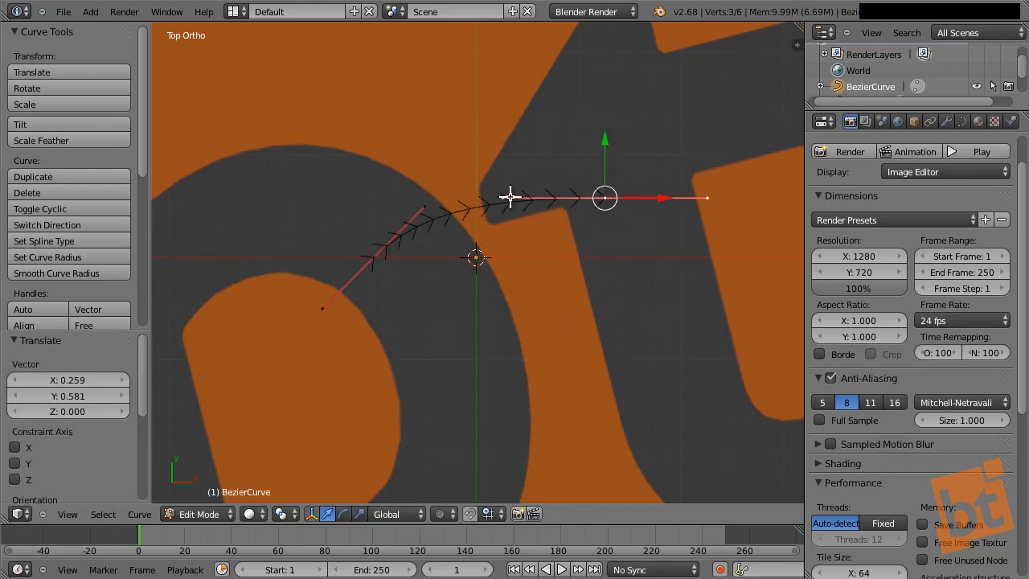
# Bend the curve into an S shape by repositioning the inner handles of both control points
pyautogui.moveTo(506, 200); pyautogui.dragTo(550, 320, button='right')
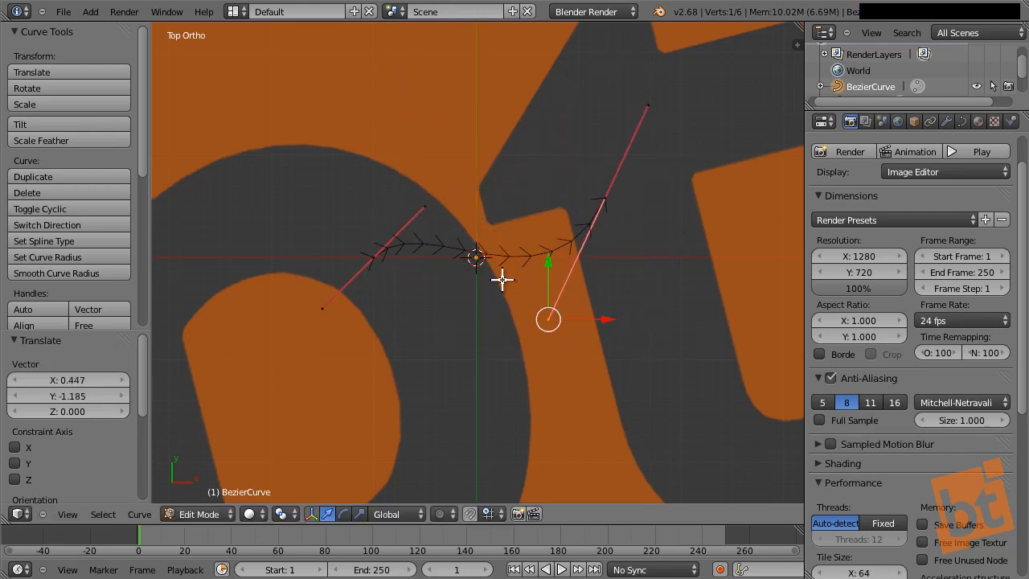
pyautogui.moveTo(420, 195); pyautogui.dragTo(521, 30, button='right')
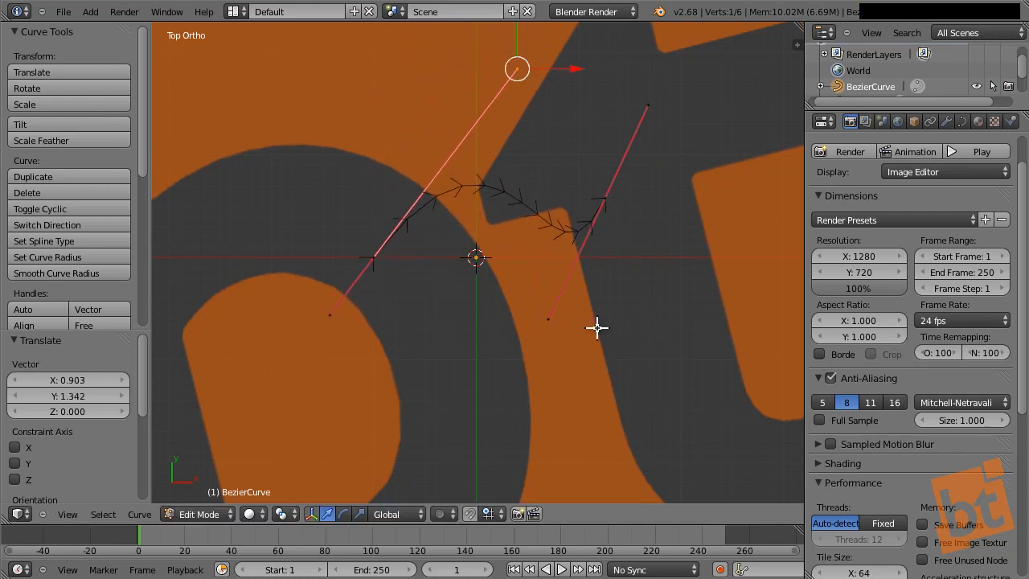
pyautogui.rightClick(538, 344)
pyautogui.moveTo(537, 344); pyautogui.dragTo(445, 385, button='right')
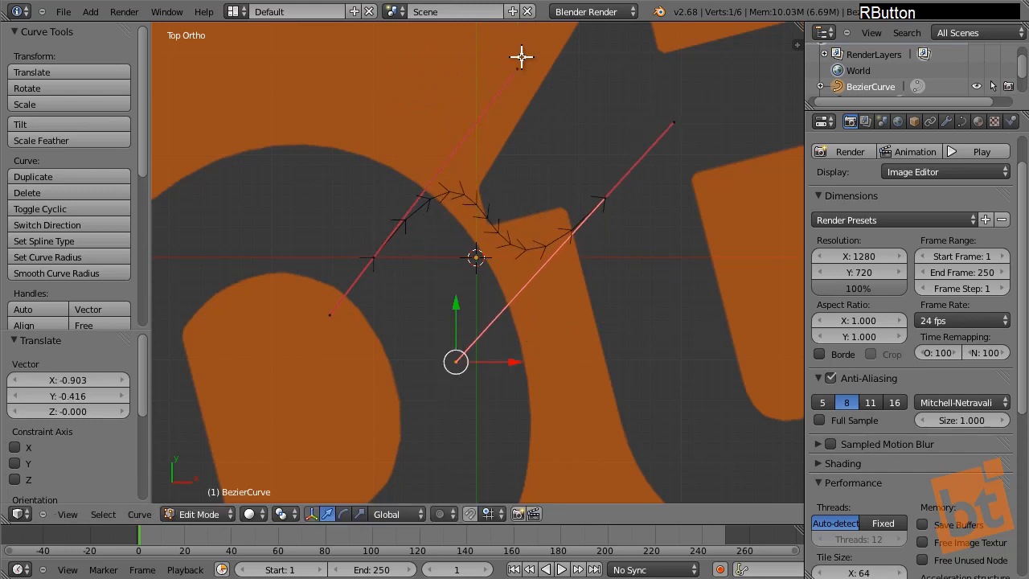
pyautogui.moveTo(523, 58); pyautogui.dragTo(534, 84, button='right')
pyautogui.moveTo(456, 370); pyautogui.dragTo(458, 383, button='right')
# Select the curve's control points singly and together, and move the second point's inner handle about 1.05 in X and 2.45 in Y
pyautogui.rightClick(373, 257)
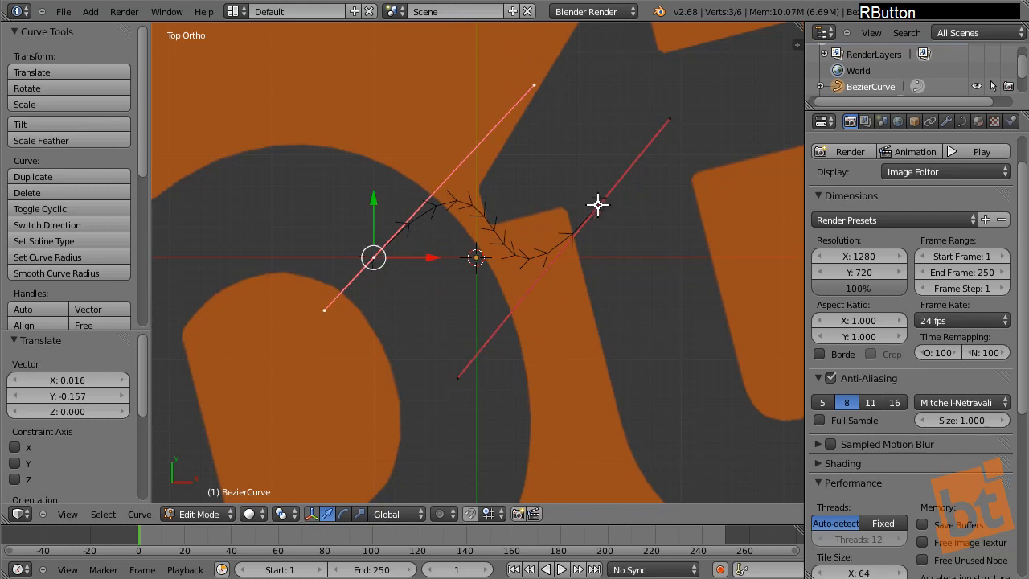
pyautogui.rightClick(605, 199)
pyautogui.keyDown('shift'); pyautogui.rightClick(402, 254); pyautogui.keyUp('shift')
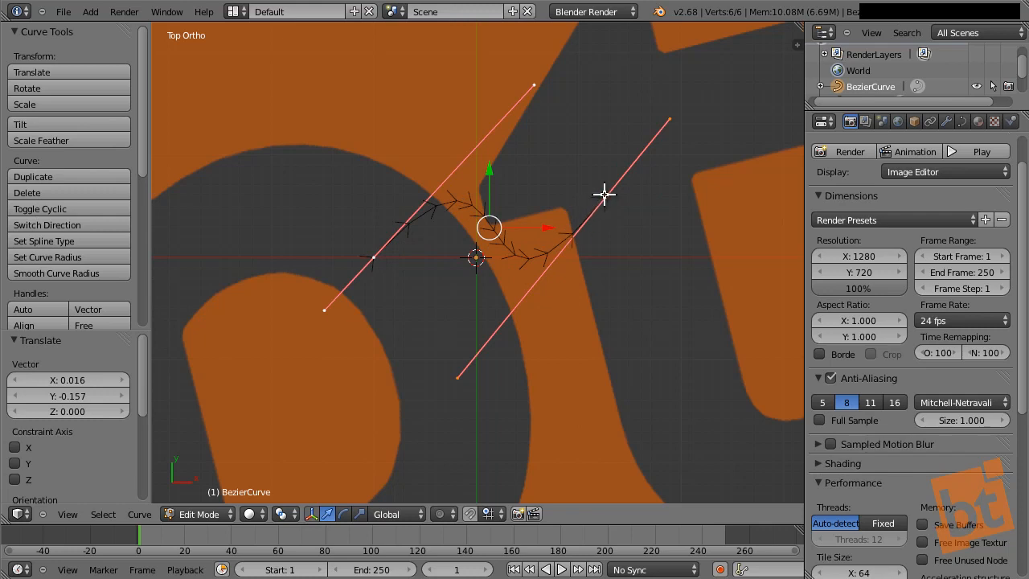
pyautogui.rightClick(604, 194)
pyautogui.rightClick(378, 264)
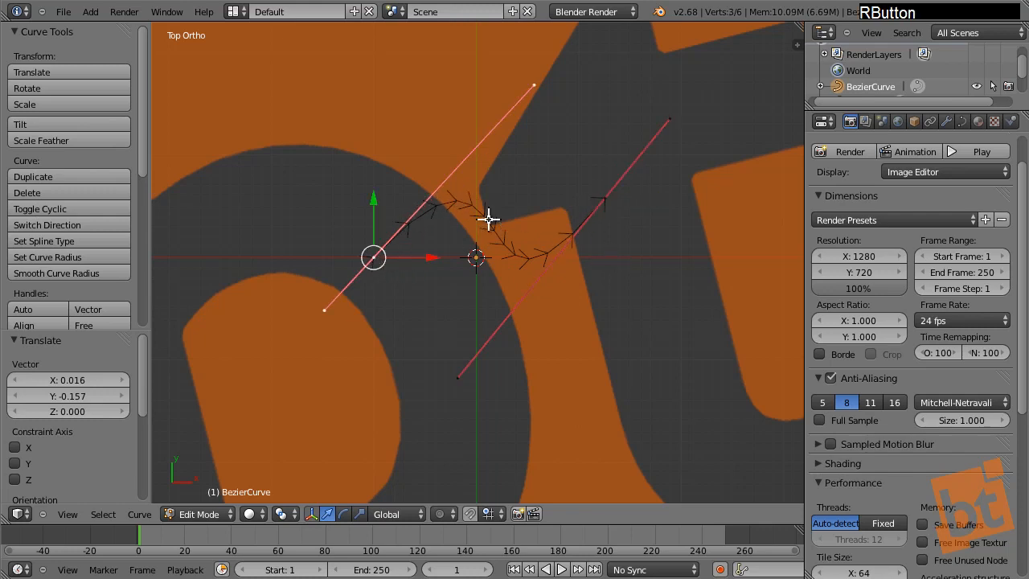
pyautogui.moveTo(459, 375); pyautogui.dragTo(565, 125, button='right')
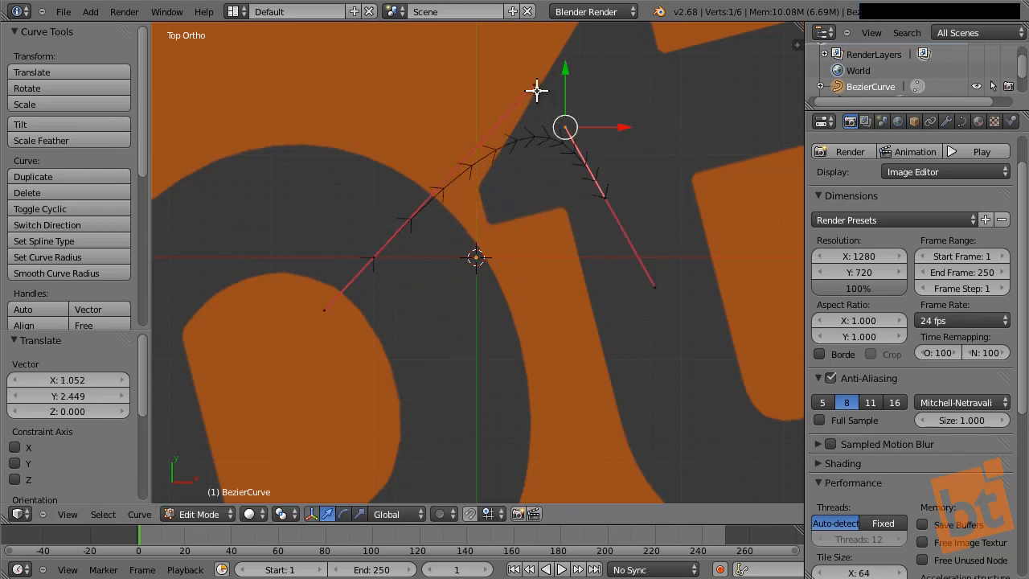
# Move the first control point's inner handle about -1.54 in X and -0.84 in Y, and try rotating and scaling the point's handles
pyautogui.moveTo(537, 90); pyautogui.dragTo(377, 171, button='right')
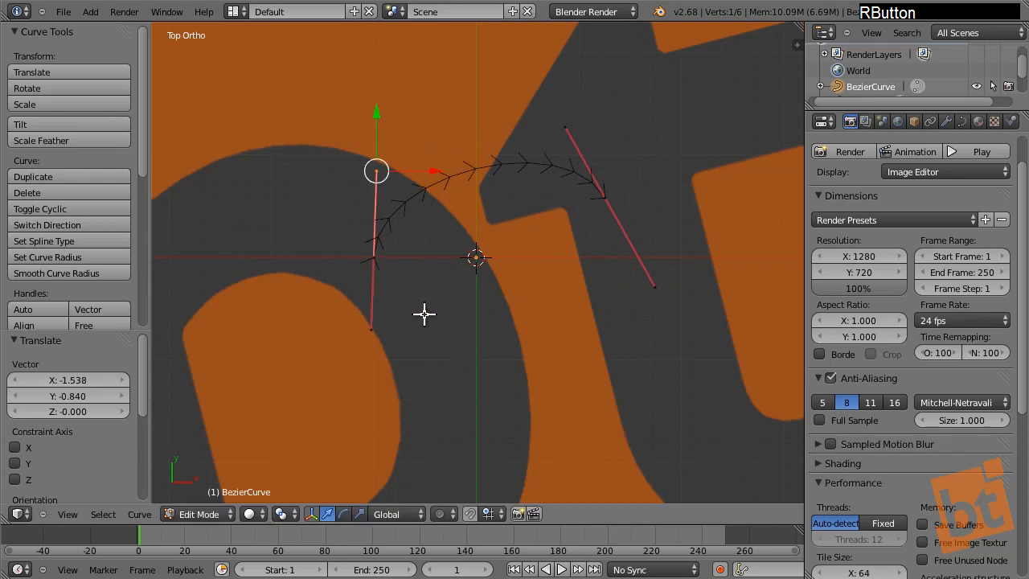
pyautogui.rightClick(372, 257)
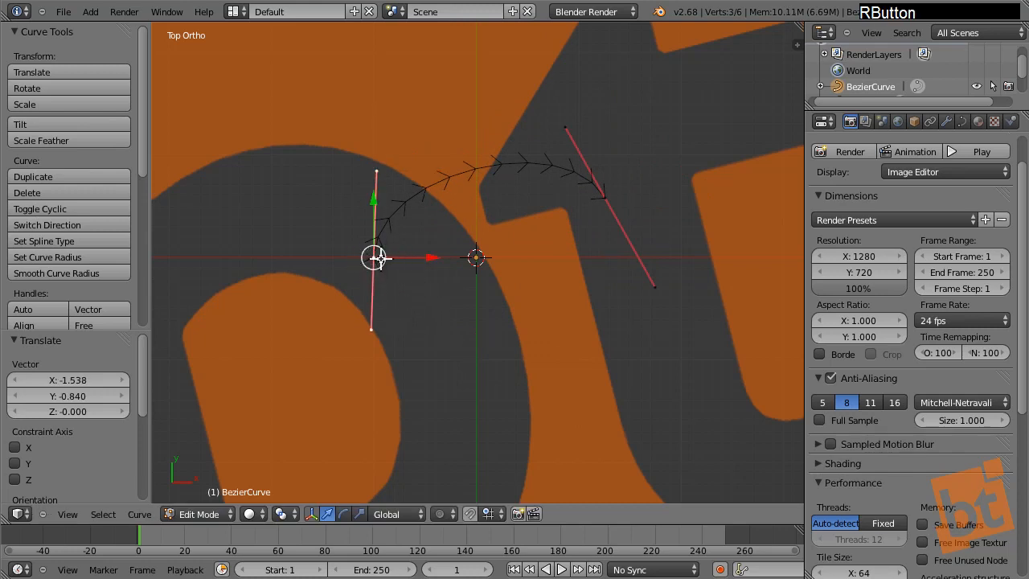
pyautogui.press('r')
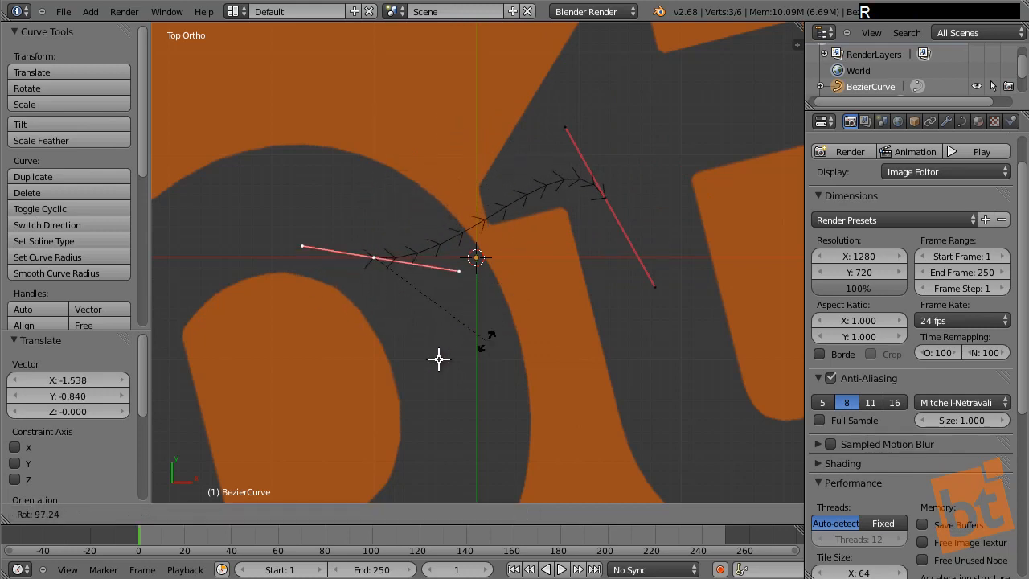
pyautogui.click(440, 141)
pyautogui.press('s')
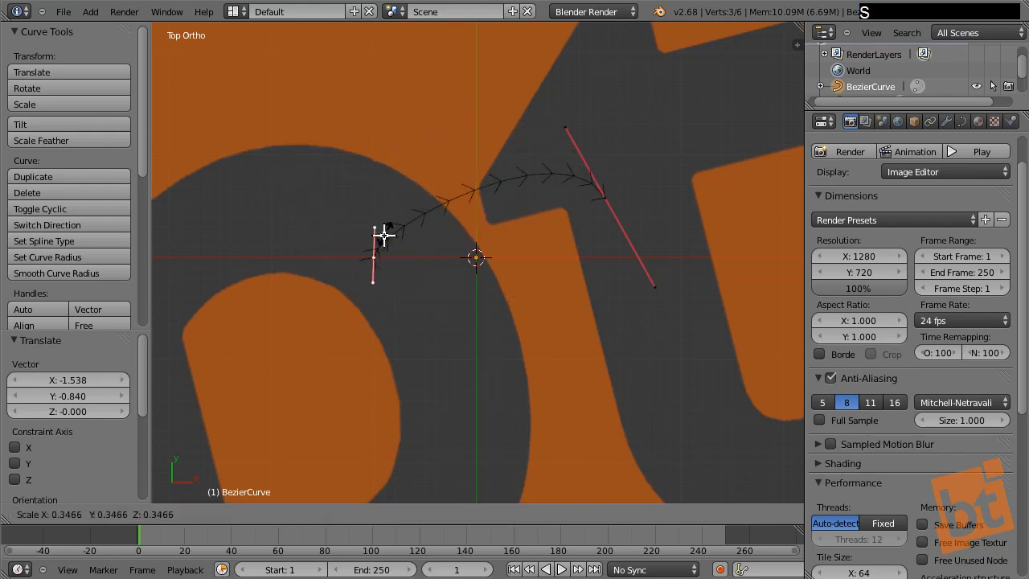
pyautogui.rightClick(425, 214)
# Rotate the first control point's handles back and forth, ending with turns of about -95.6° and -6.3°
pyautogui.press('r')
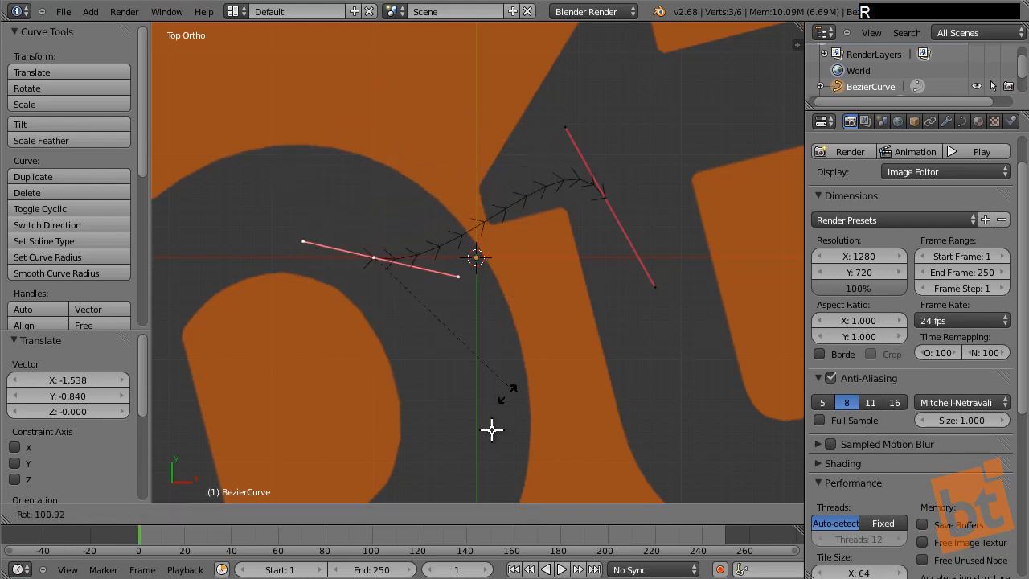
pyautogui.click(492, 427)
pyautogui.press('r')
pyautogui.click(443, 193)
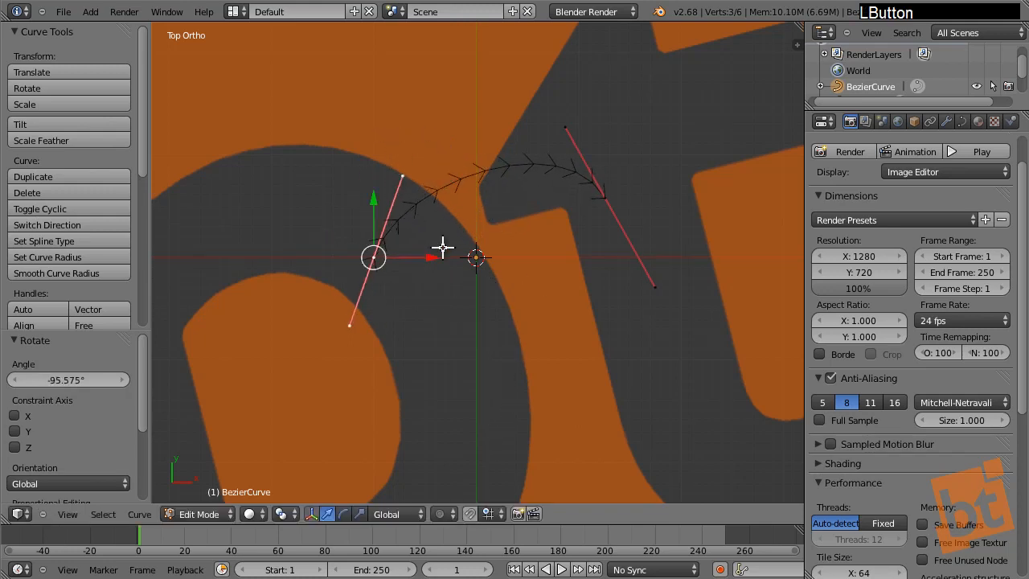
pyautogui.press('r')
pyautogui.click(506, 221)
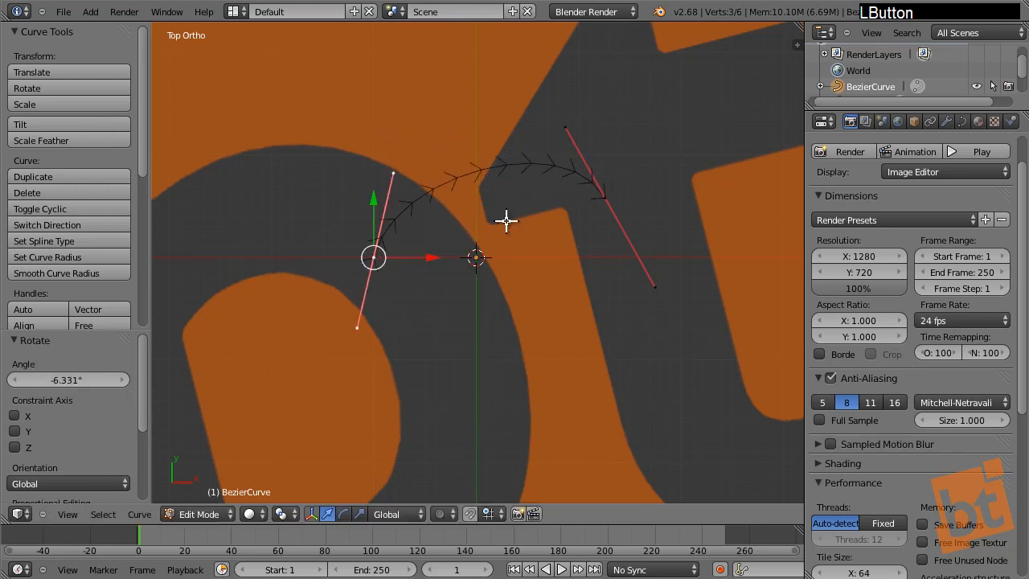
# Select both control points together, switch the curve to Object Mode and return to Edit Mode
pyautogui.rightClick(373, 256)
pyautogui.keyDown('shift'); pyautogui.rightClick(595, 195); pyautogui.keyUp('shift')
pyautogui.keyDown('shift'); pyautogui.moveTo(510, 147); pyautogui.dragTo(520, 223, button='middle'); pyautogui.keyUp('shift')
pyautogui.scroll(-5, 510, 301)
pyautogui.scroll(5, 512, 251)
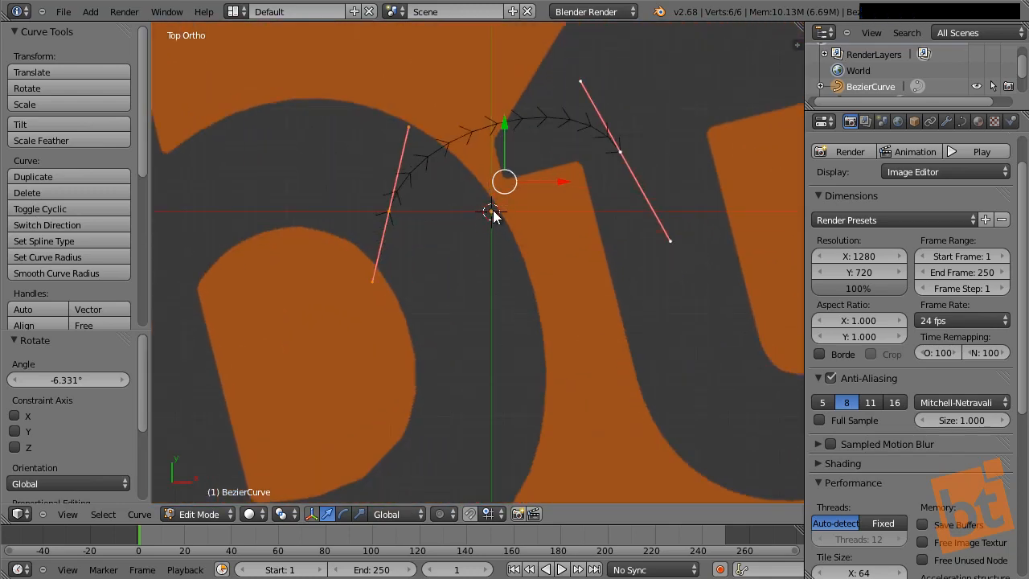
pyautogui.press('Tab')
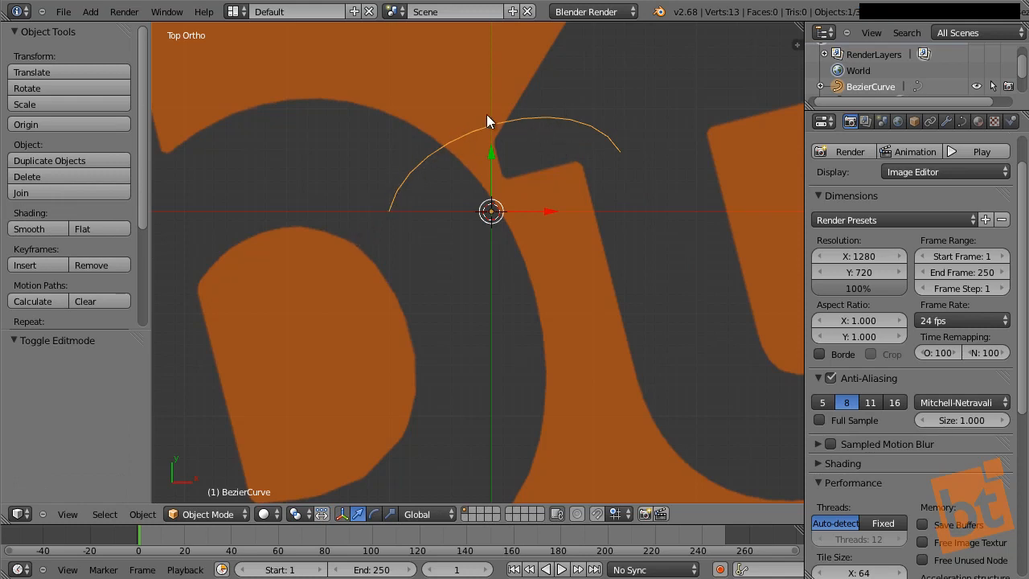
pyautogui.press('Tab')
# Select the curve's two control points alternately to inspect the handles of each
pyautogui.rightClick(389, 211)
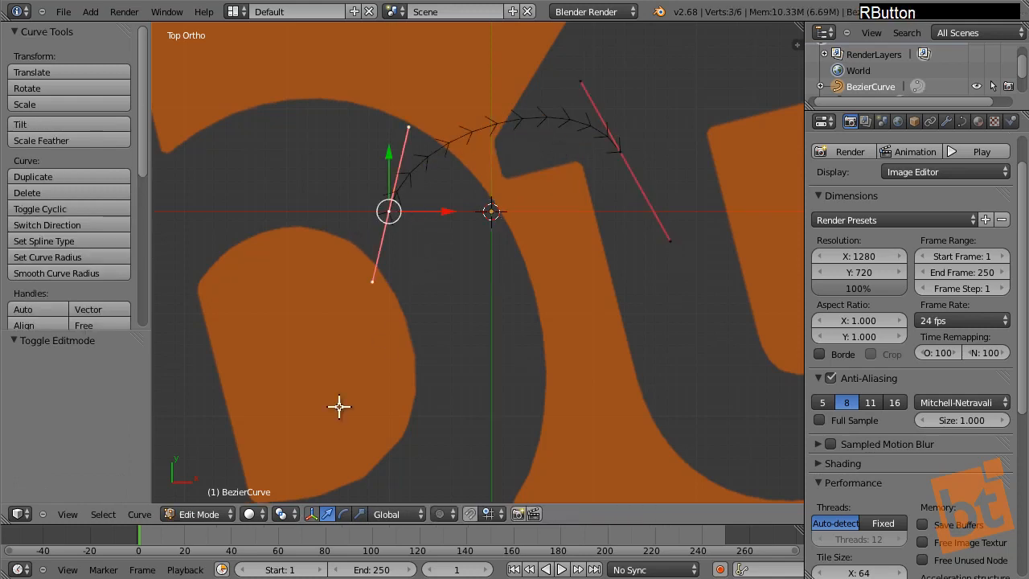
pyautogui.click(203, 519)
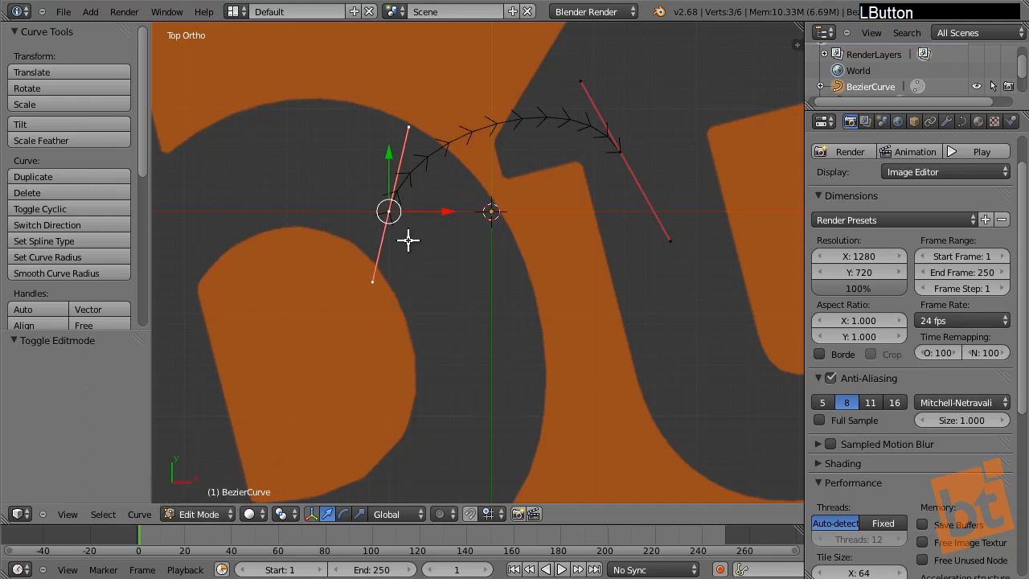
pyautogui.rightClick(392, 206)
pyautogui.rightClick(614, 151)
pyautogui.rightClick(386, 212)
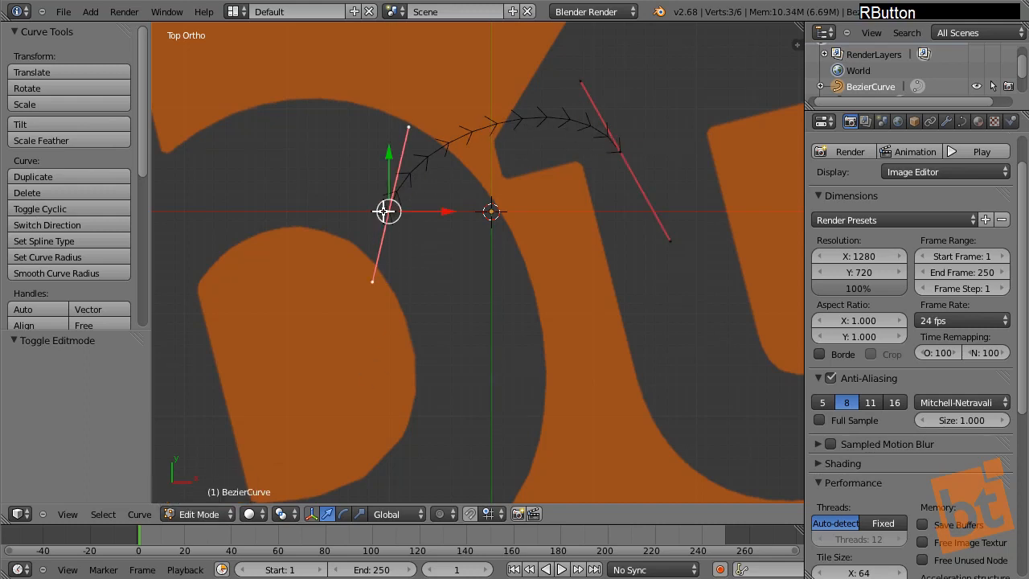
pyautogui.rightClick(604, 147)
# Move the first control point to the upper-left corner of the logo's large square and the second to its upper-right corner
pyautogui.keyDown('ctrl'); pyautogui.moveTo(521, 251); pyautogui.dragTo(479, 300, button='middle'); pyautogui.keyUp('ctrl')
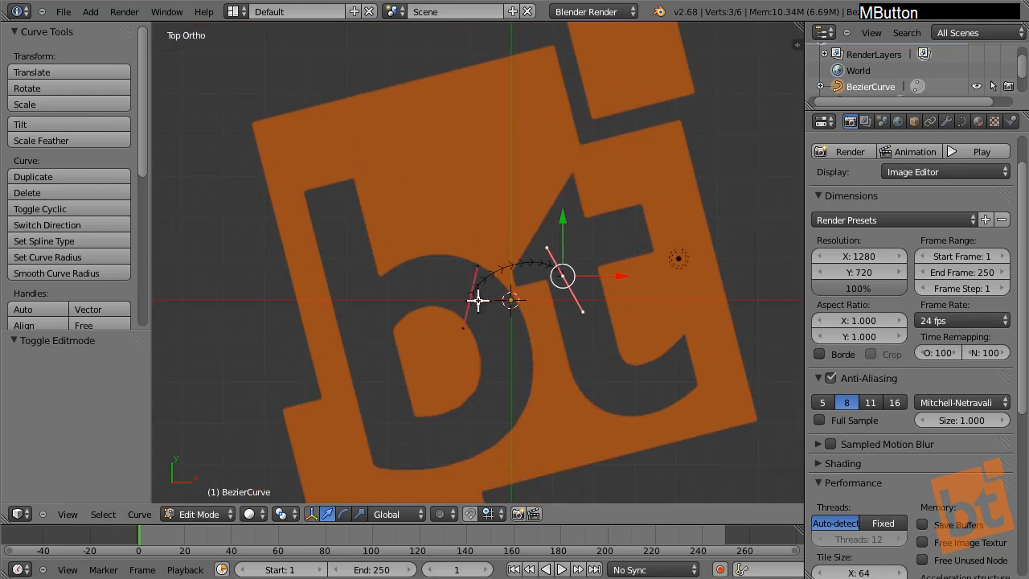
pyautogui.rightClick(472, 300)
pyautogui.press('g')
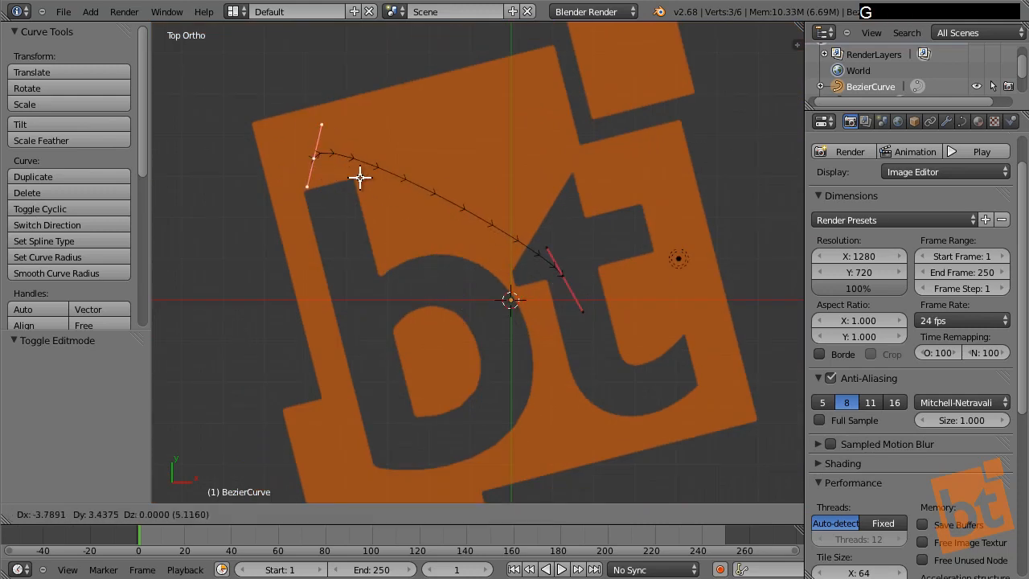
pyautogui.click(321, 151)
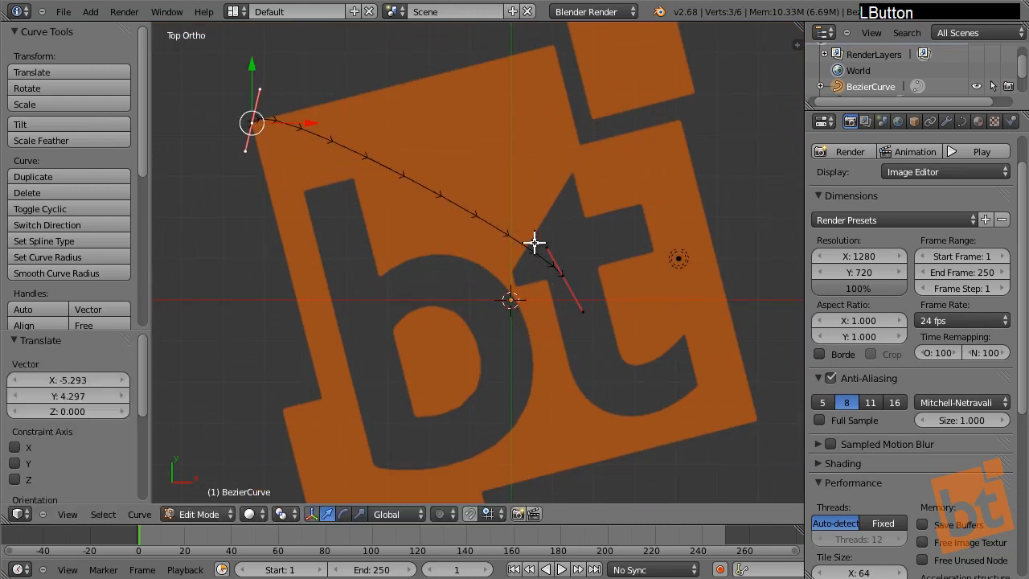
pyautogui.rightClick(562, 276)
pyautogui.press('g')
pyautogui.click(551, 45)
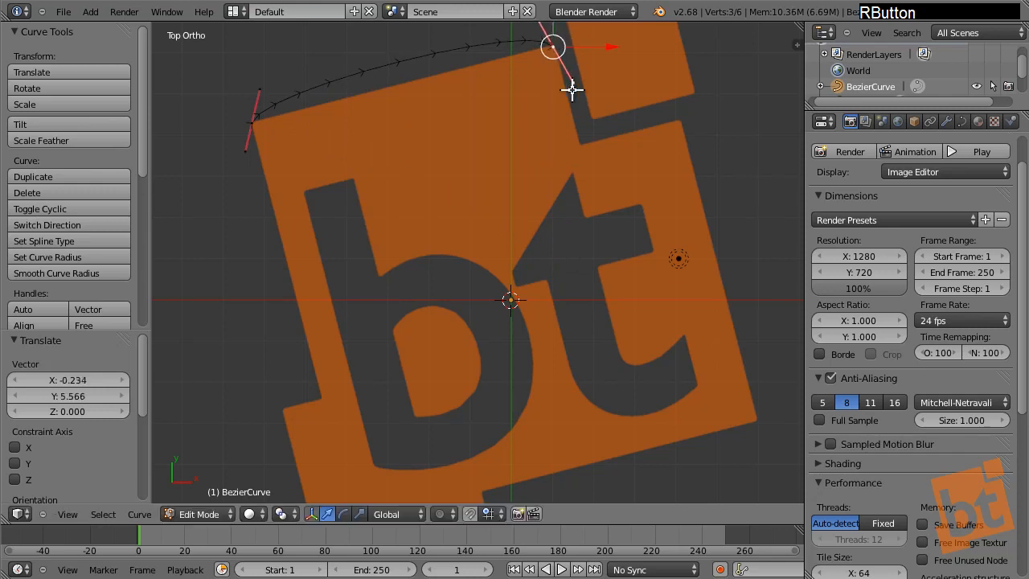
# Fine-tune the second control point on the square's upper-right corner, moving it about 0.024 in X and 0.044 in Y
pyautogui.keyDown('shift'); pyautogui.moveTo(569, 88); pyautogui.dragTo(563, 217, button='middle'); pyautogui.keyUp('shift')
pyautogui.scroll(10, 562, 218)
pyautogui.press('g')
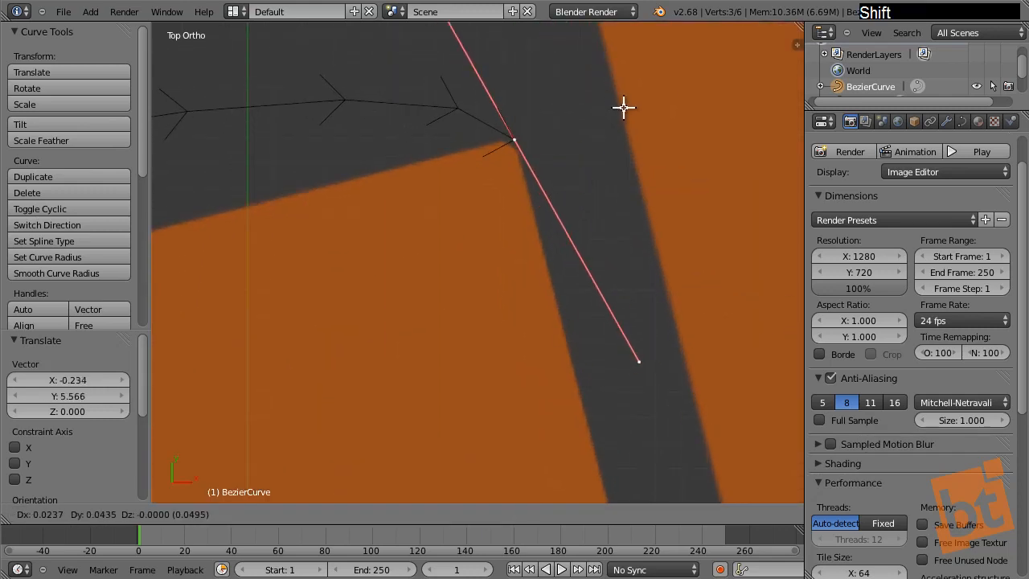
pyautogui.keyDown('shift'); pyautogui.click(623, 107); pyautogui.keyUp('shift')
# Fine-tune the first control point on the square's upper-left corner, moving it about -0.022 in X and 0.007 in Y
pyautogui.scroll(-5, 374, 276)
pyautogui.keyDown('shift'); pyautogui.moveTo(374, 276); pyautogui.dragTo(579, 239, button='middle'); pyautogui.keyUp('shift')
pyautogui.scroll(-5, 579, 239)
pyautogui.keyDown('shift'); pyautogui.moveTo(298, 313); pyautogui.dragTo(582, 239, button='middle'); pyautogui.keyUp('shift')
pyautogui.scroll(6, 582, 239)
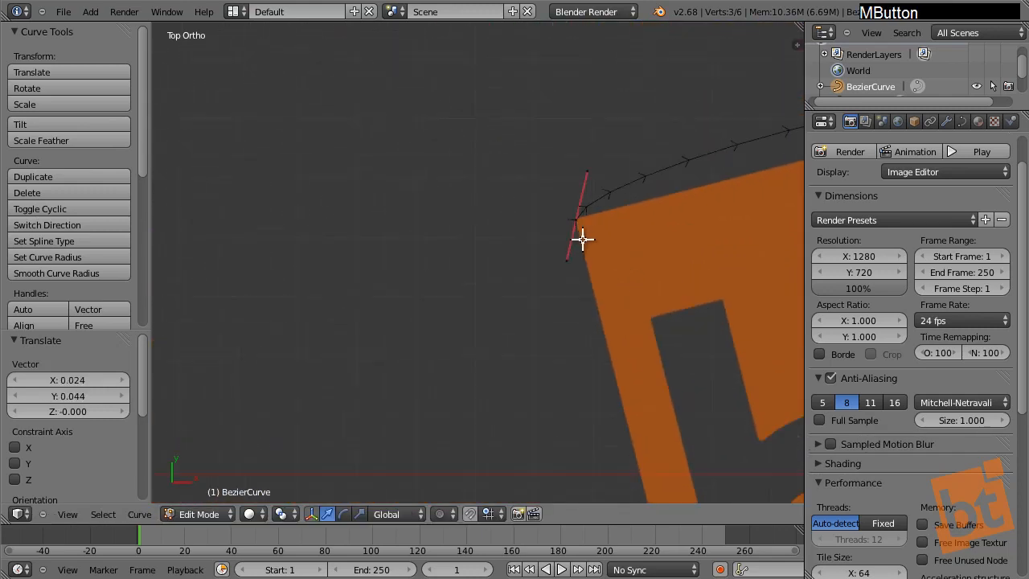
pyautogui.rightClick(570, 198)
pyautogui.press('g')
pyautogui.keyDown('shift'); pyautogui.click(652, 246); pyautogui.keyUp('shift')
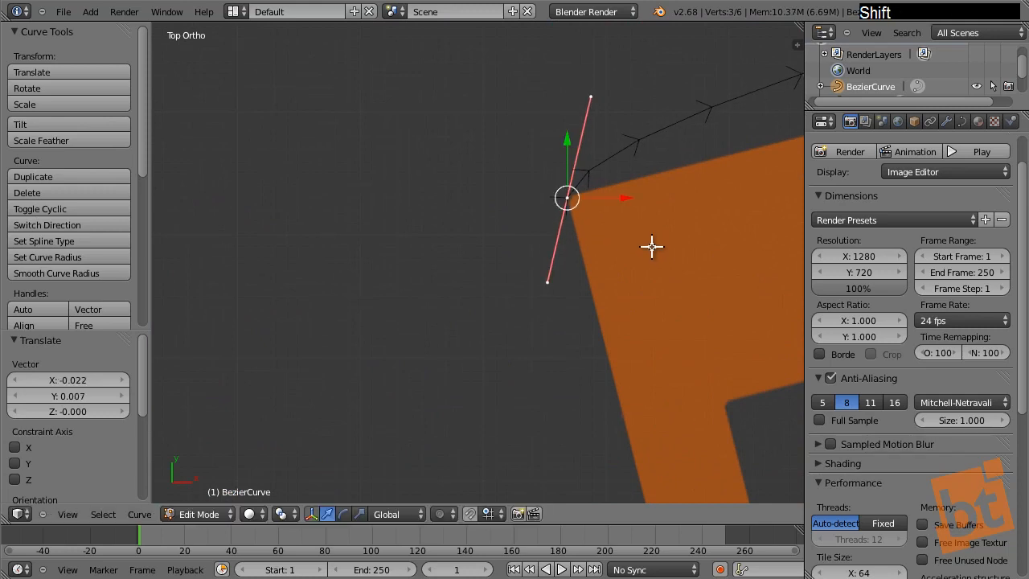
# Examine how the curve follows the square's upper edge and survey the rest of the logo outline
pyautogui.keyDown('shift'); pyautogui.moveTo(652, 246); pyautogui.dragTo(443, 250, button='middle'); pyautogui.keyUp('shift')
pyautogui.scroll(-5, 370, 304)
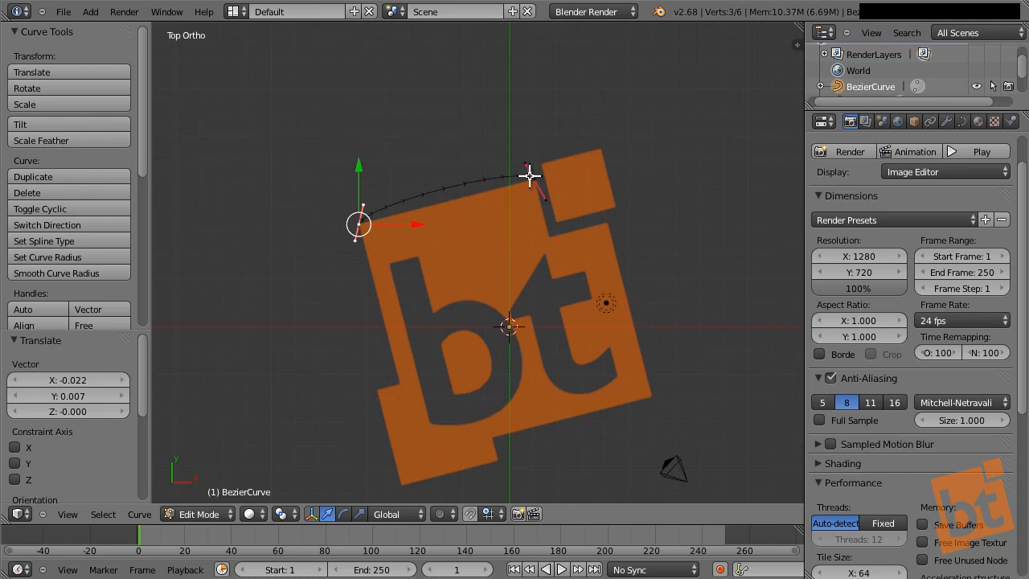
pyautogui.scroll(3, 453, 206)
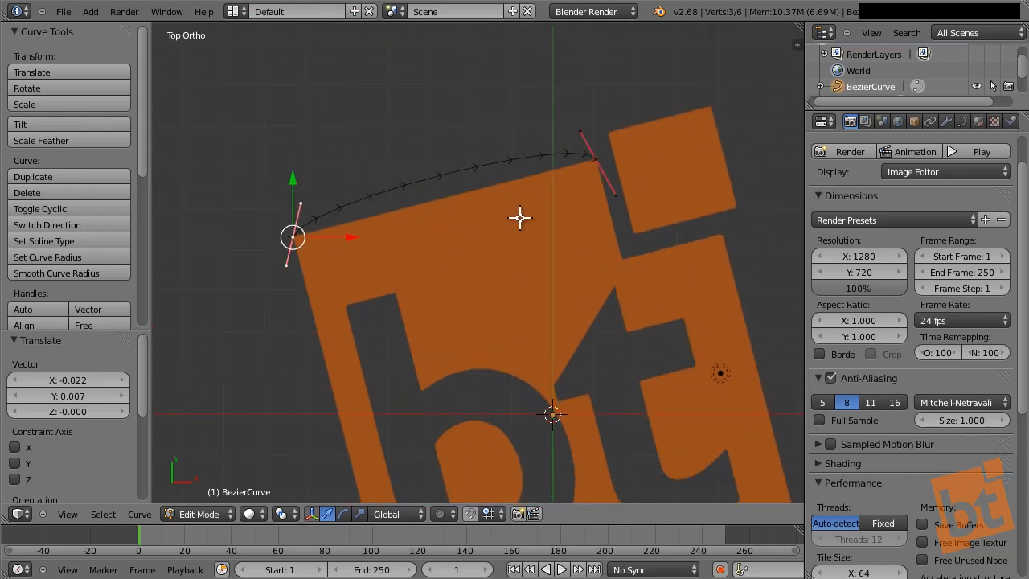
pyautogui.keyDown('shift'); pyautogui.moveTo(499, 258); pyautogui.dragTo(489, 201, button='middle'); pyautogui.keyUp('shift')
pyautogui.scroll(-2, 491, 212)
pyautogui.scroll(-1, 493, 215)
pyautogui.keyDown('shift'); pyautogui.moveTo(531, 272); pyautogui.dragTo(517, 239, button='middle'); pyautogui.keyUp('shift')
pyautogui.scroll(1, 517, 239)
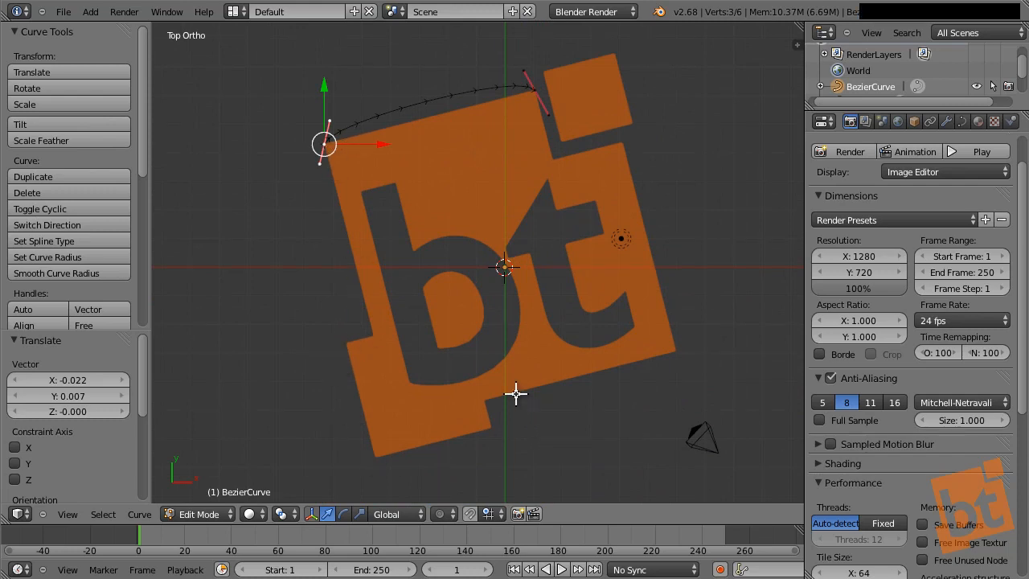
pyautogui.keyDown('shift'); pyautogui.moveTo(470, 168); pyautogui.dragTo(505, 106, button='middle'); pyautogui.keyUp('shift')
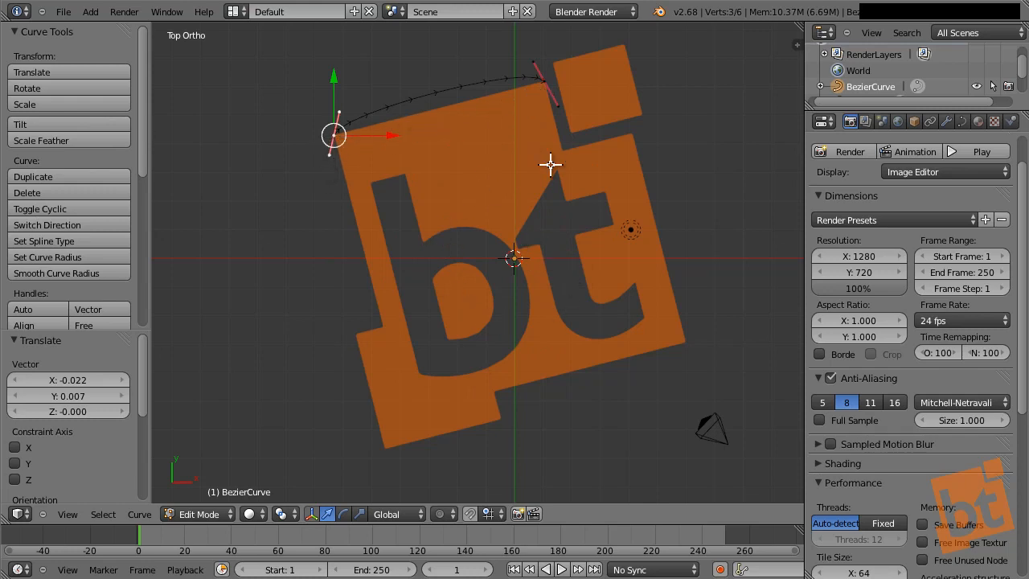
pyautogui.keyDown('shift'); pyautogui.moveTo(378, 148); pyautogui.dragTo(386, 277, button='middle'); pyautogui.keyUp('shift')
pyautogui.scroll(6, 386, 277)
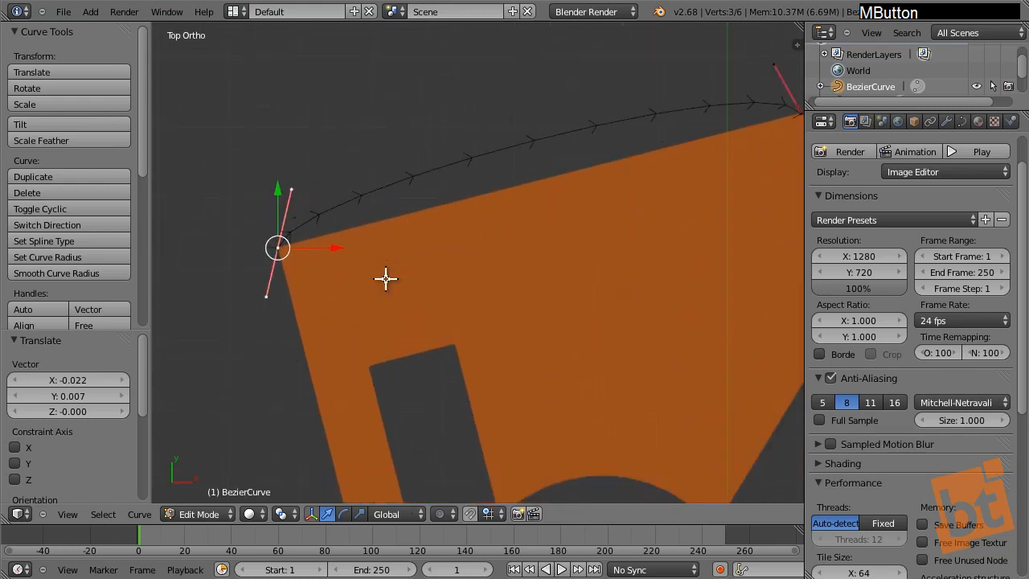
pyautogui.scroll(-4, 450, 301)
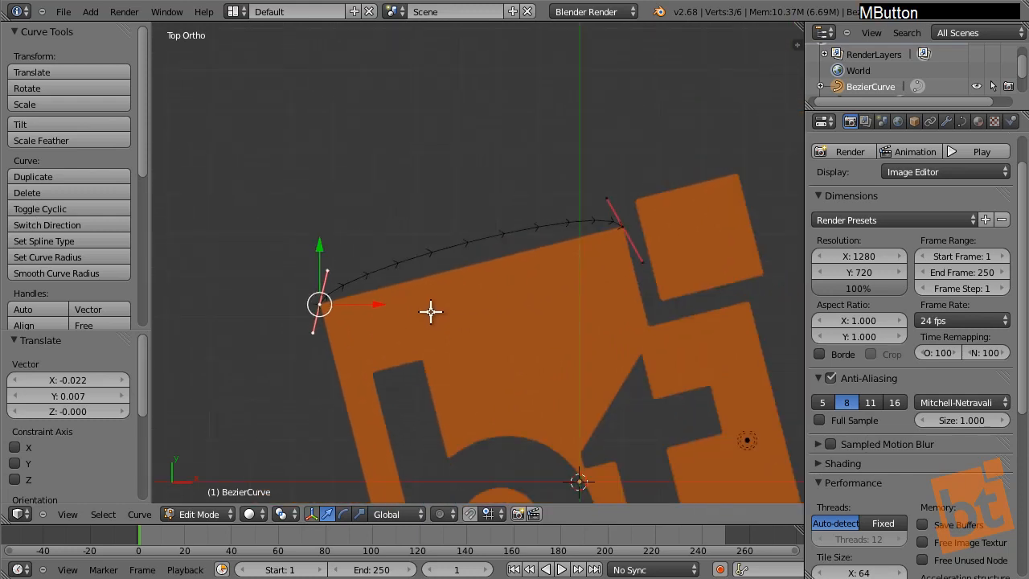
# Rotate the upper-left control point's handles about 59.9°, followed by about -43.2°
pyautogui.rightClick(329, 306)
pyautogui.press('r')
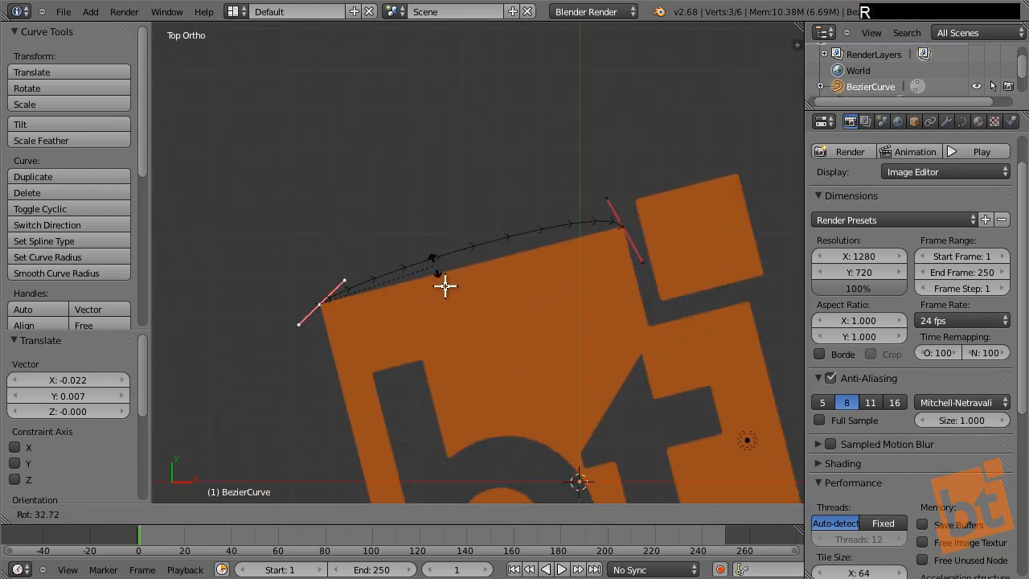
pyautogui.click(461, 326)
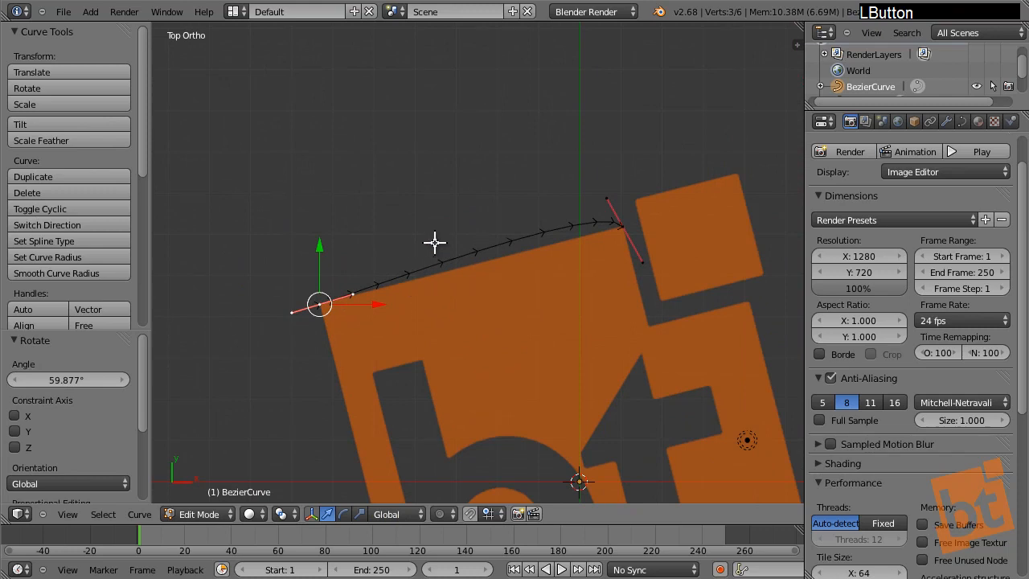
pyautogui.press('r')
pyautogui.click(360, 317)
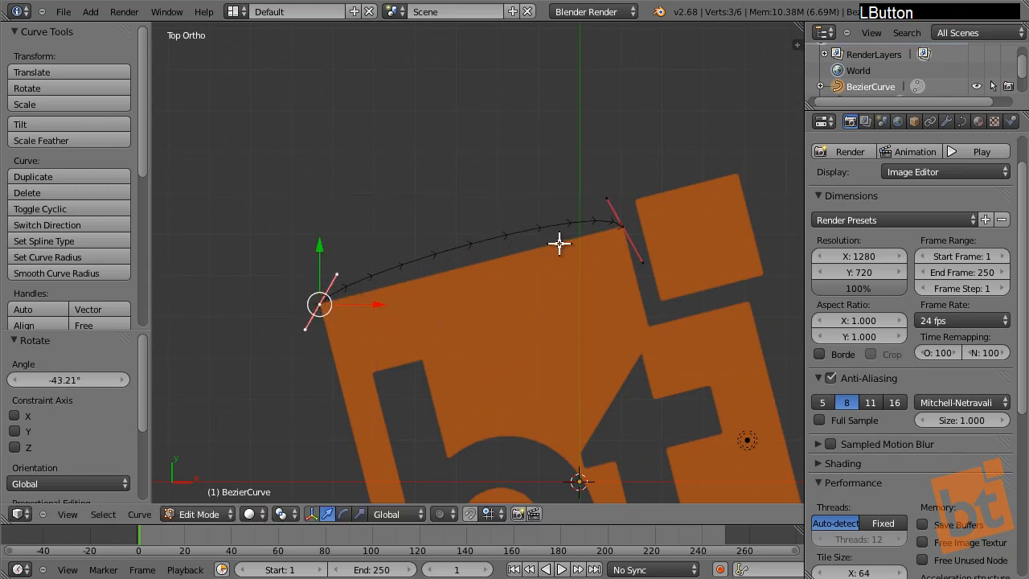
# Select all the curve's control points and set their handle type to Vector
pyautogui.press('a')
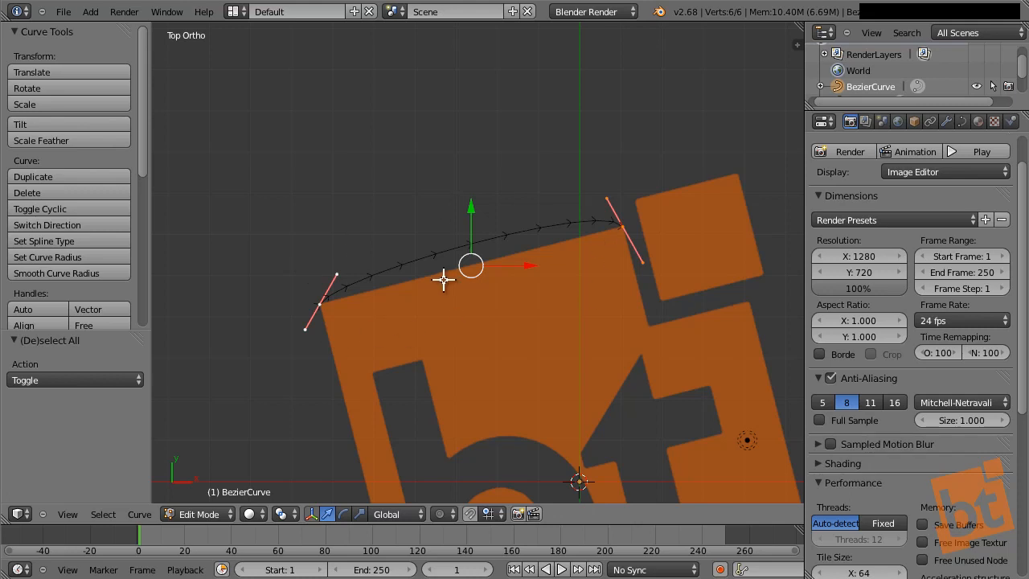
pyautogui.press('v')
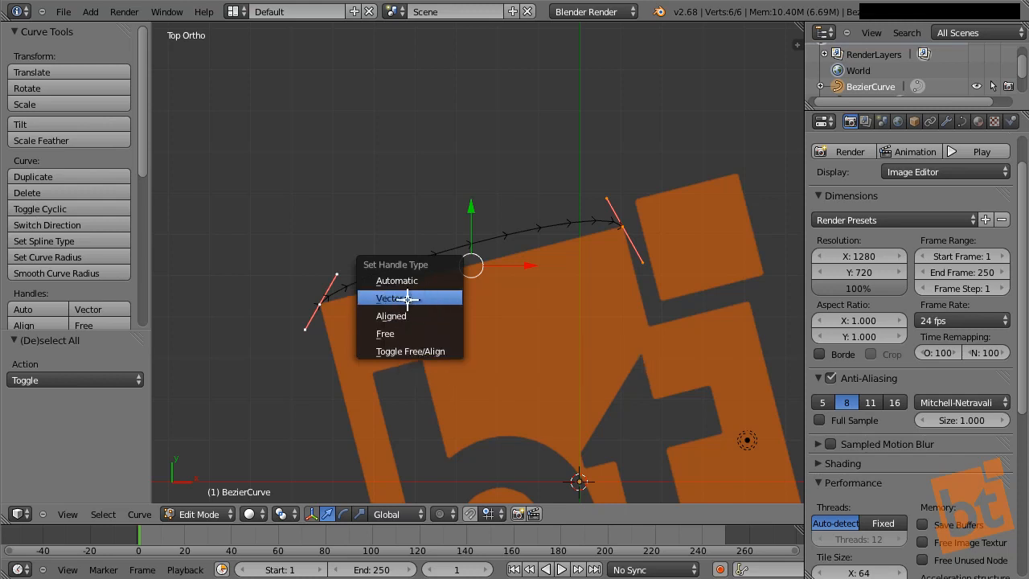
pyautogui.click(429, 299)
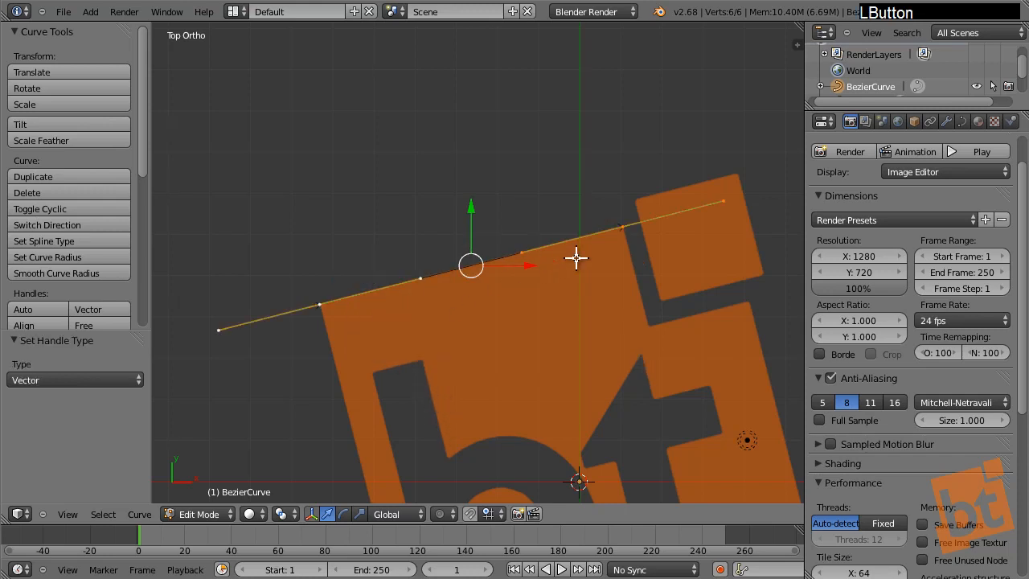
# Select the control point at the square's upper-left corner and turn off the display of the curve's Bezier handles
pyautogui.rightClick(319, 304)
pyautogui.keyDown('shift'); pyautogui.moveTo(401, 337); pyautogui.dragTo(421, 233, button='middle'); pyautogui.keyUp('shift')
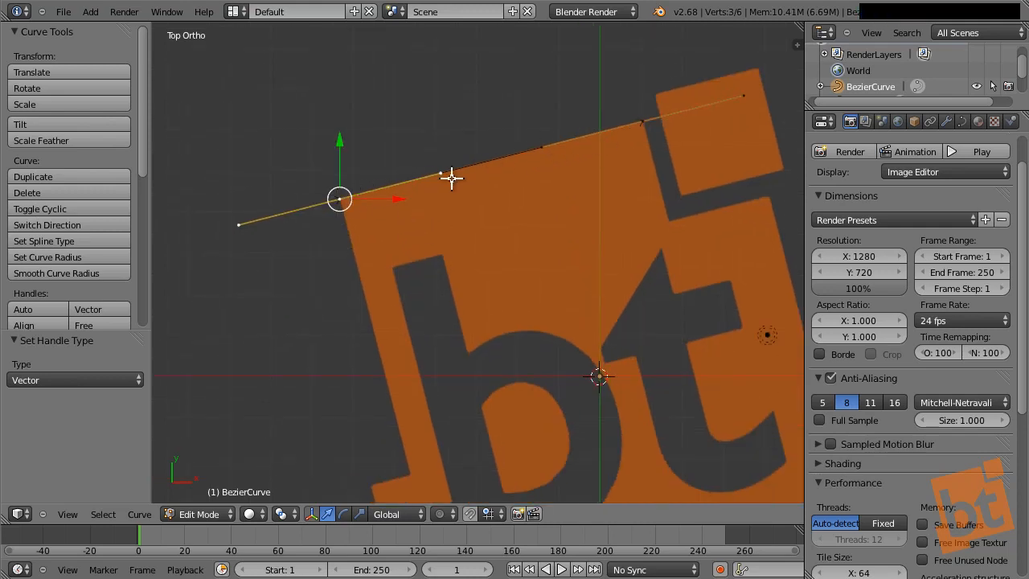
pyautogui.rightClick(341, 199)
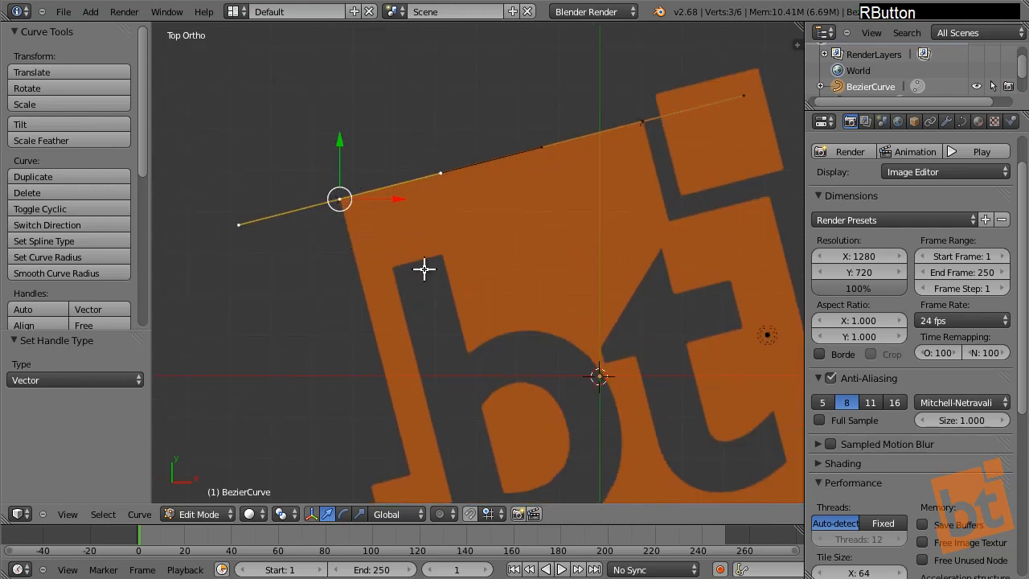
pyautogui.press('n')
pyautogui.moveTo(711, 363); pyautogui.dragTo(690, 264, button='middle')
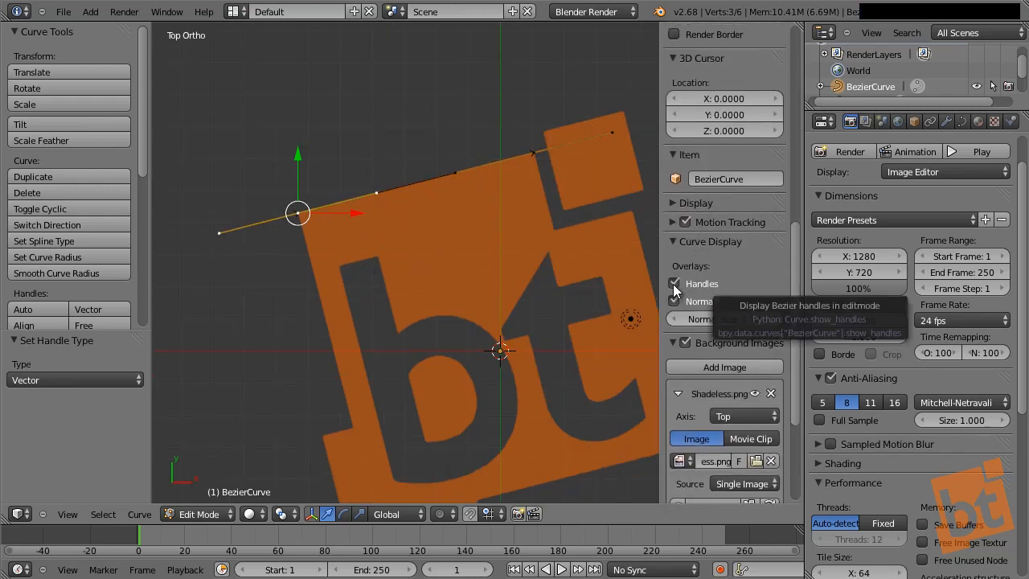
pyautogui.click(672, 284)
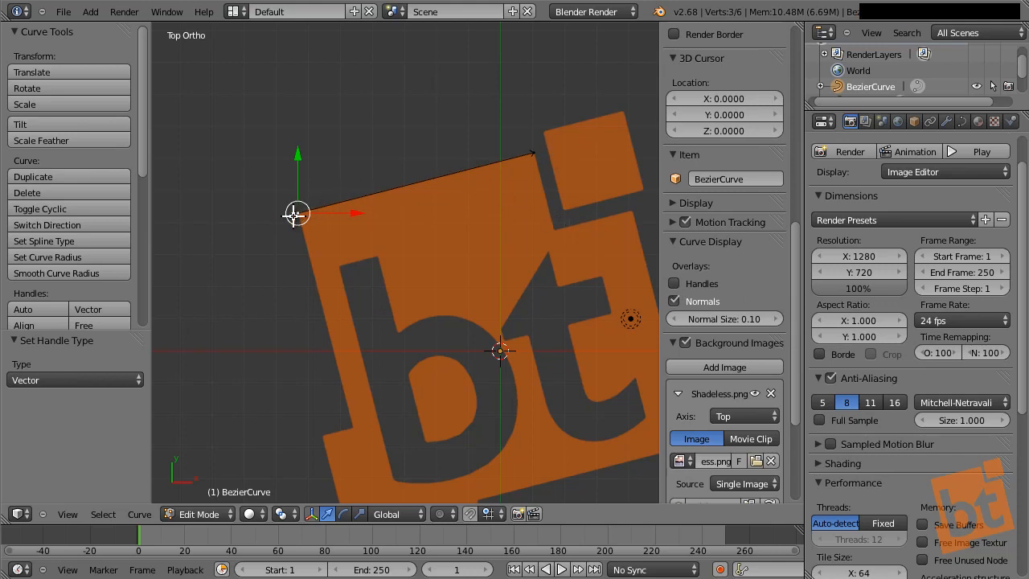
# Extrude the upper-left control point down the square's left edge to the inner notch corner, by about X 1.700 and Y -6.697
pyautogui.rightClick(296, 212)
pyautogui.keyDown('shift'); pyautogui.moveTo(345, 255); pyautogui.dragTo(395, 200, button='middle'); pyautogui.keyUp('shift')
pyautogui.scroll(5, 393, 201)
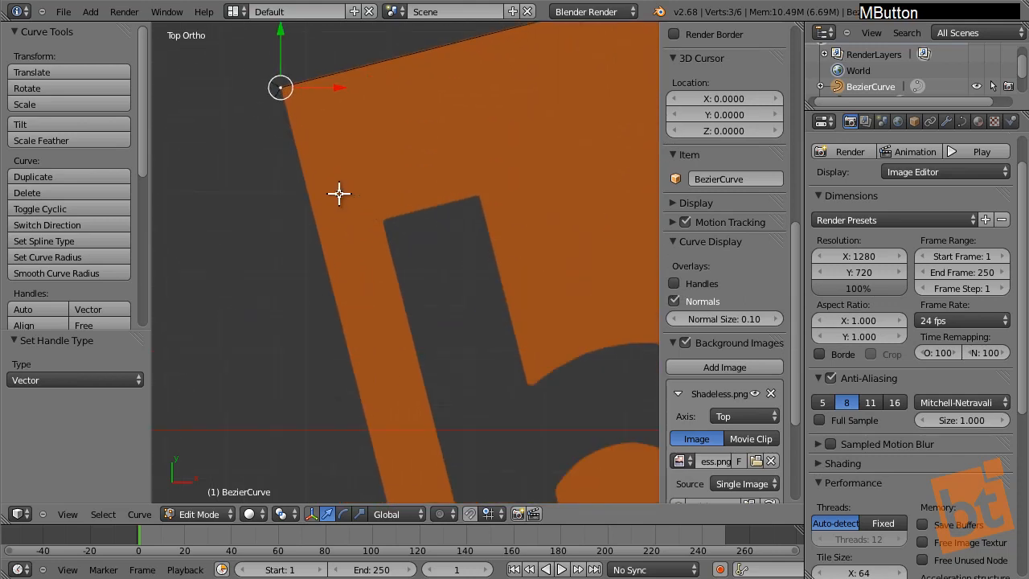
pyautogui.keyDown('shift'); pyautogui.moveTo(358, 240); pyautogui.dragTo(356, 142, button='middle'); pyautogui.keyUp('shift')
pyautogui.scroll(-3, 356, 144)
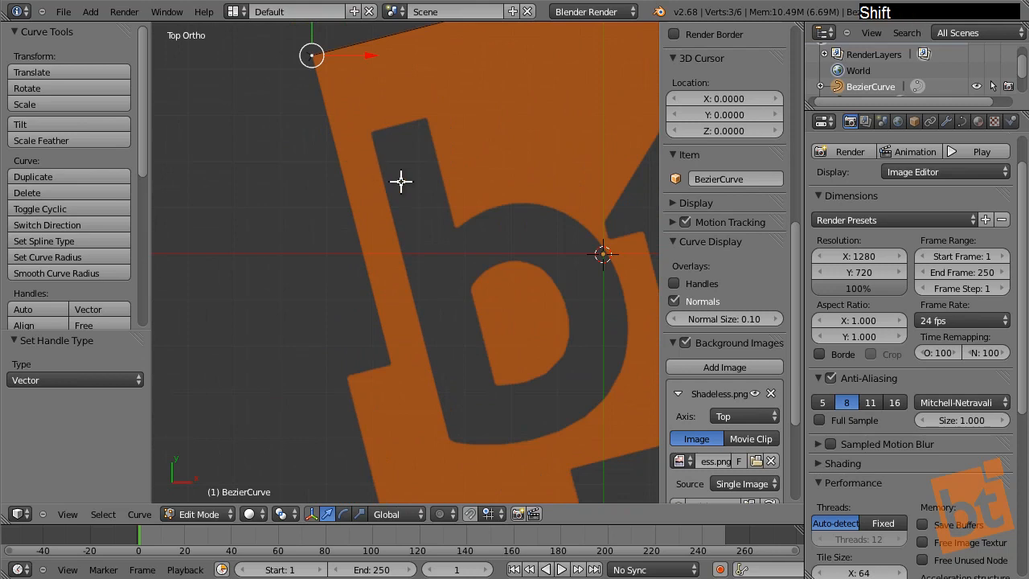
pyautogui.hotkey('shift', 'space')
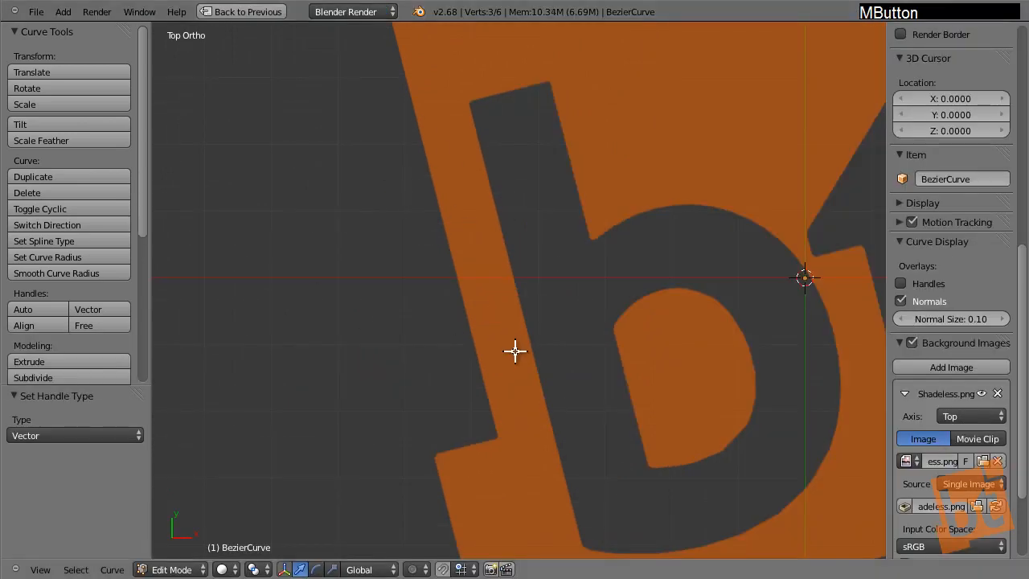
pyautogui.keyDown('shift'); pyautogui.moveTo(514, 349); pyautogui.dragTo(489, 341, button='middle'); pyautogui.keyUp('shift')
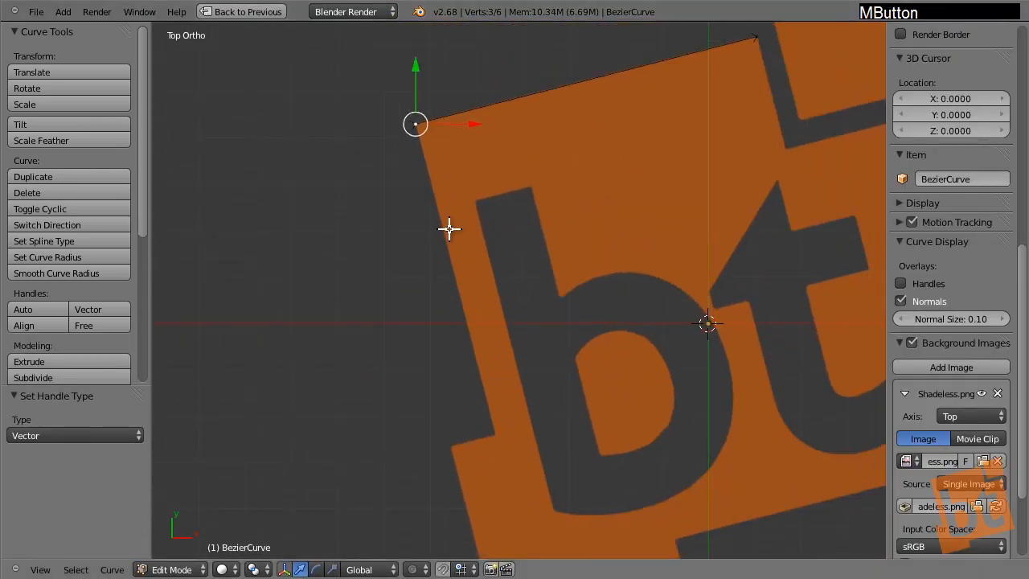
pyautogui.keyDown('shift'); pyautogui.moveTo(449, 230); pyautogui.dragTo(440, 180, button='middle'); pyautogui.keyUp('shift')
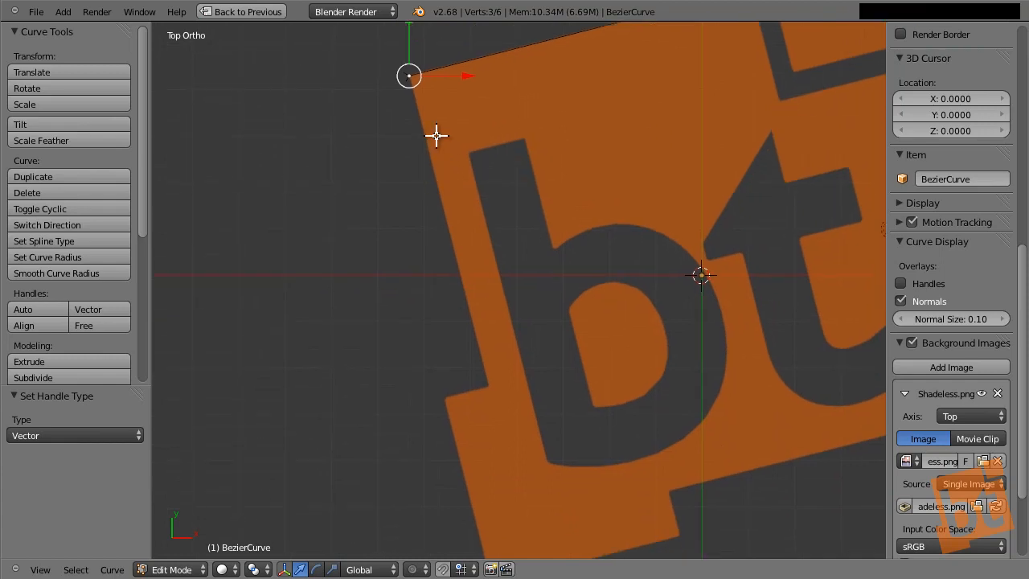
pyautogui.press('e')
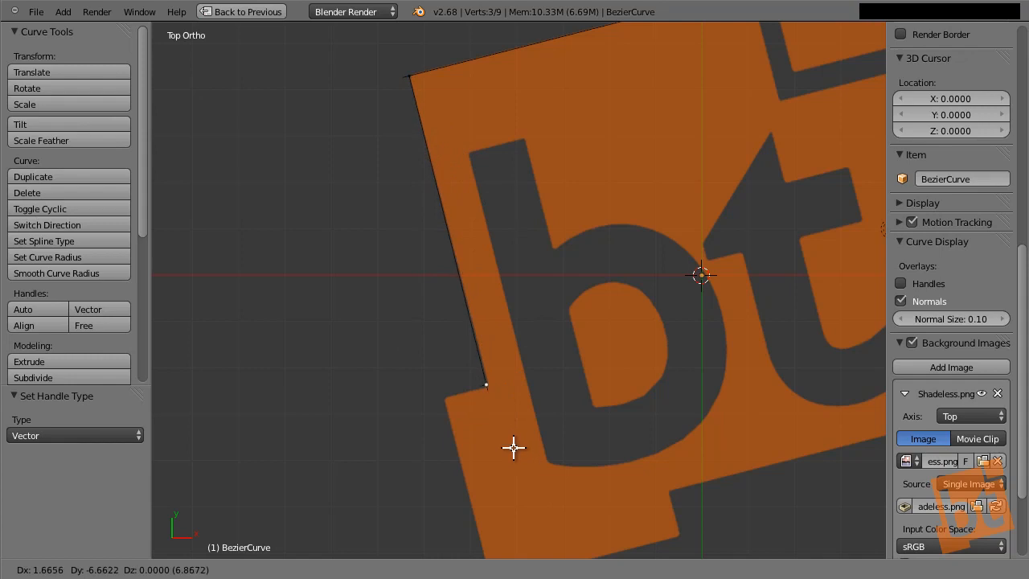
pyautogui.click(515, 446)
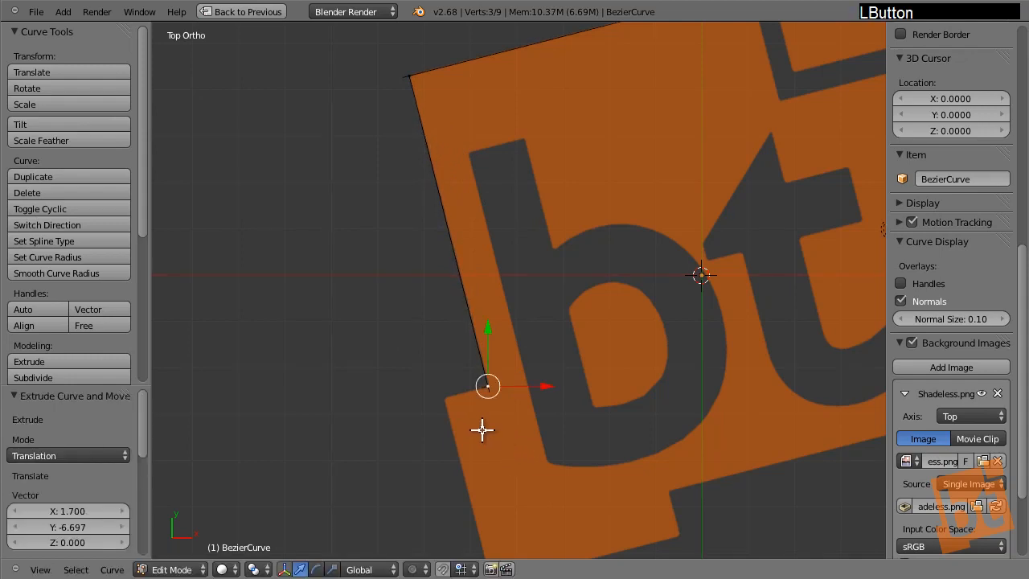
# Add a control point at the left notch's outer corner, about X -5.561, Y -2.654, and nudge it by X -0.007, Y 0.012
pyautogui.keyDown('shift'); pyautogui.moveTo(482, 383); pyautogui.dragTo(485, 326, button='middle'); pyautogui.keyUp('shift')
pyautogui.scroll(5, 481, 330)
pyautogui.scroll(1, 483, 361)
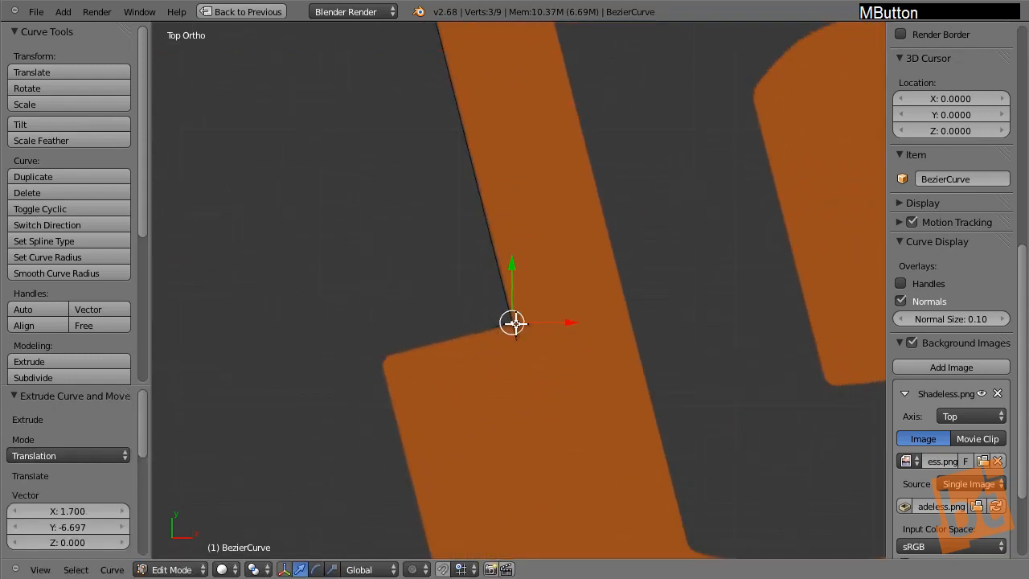
pyautogui.rightClick(514, 325)
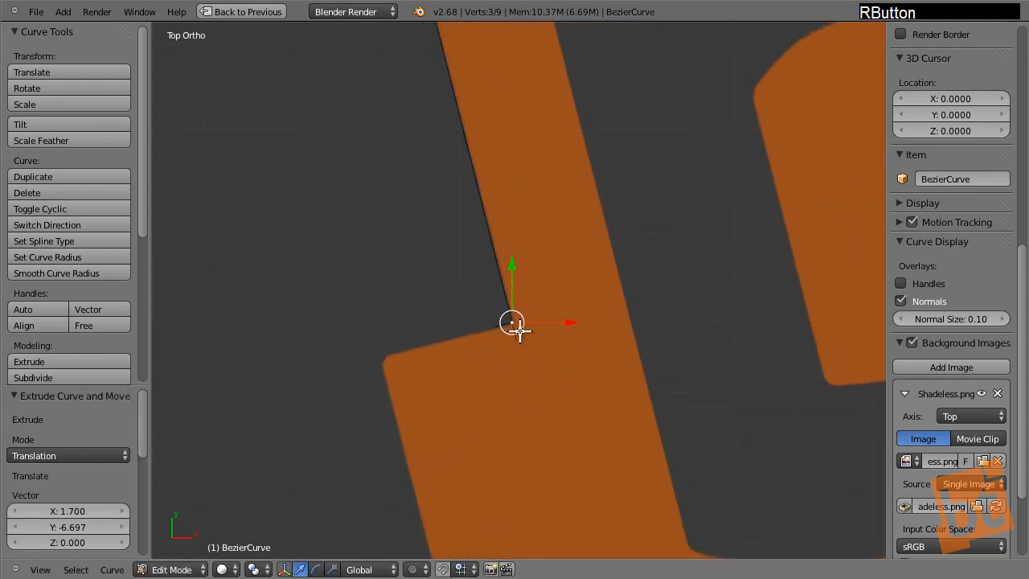
pyautogui.keyDown('ctrl'); pyautogui.click(382, 358); pyautogui.keyUp('ctrl')
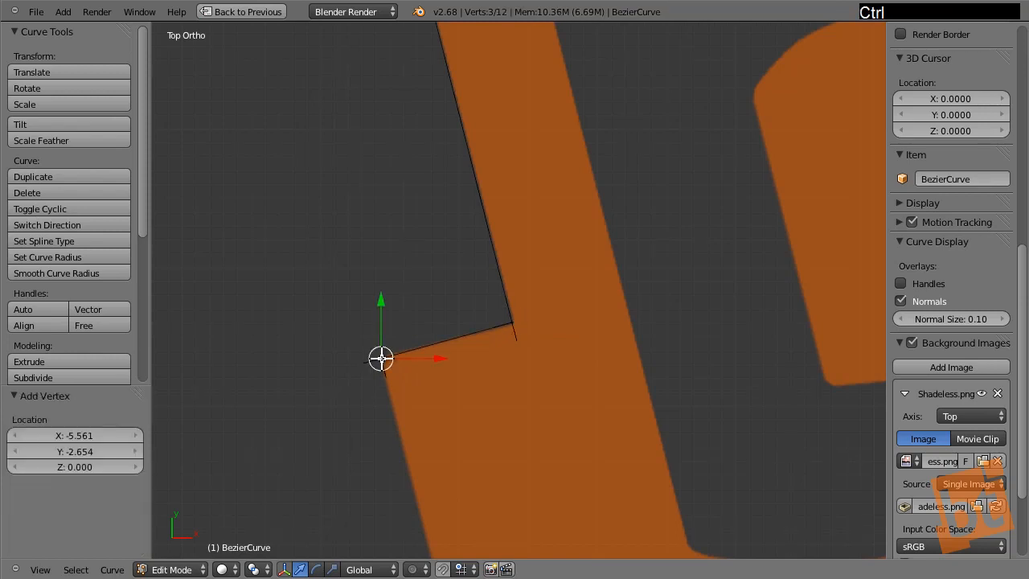
pyautogui.keyDown('shift'); pyautogui.click(442, 391); pyautogui.keyUp('shift')
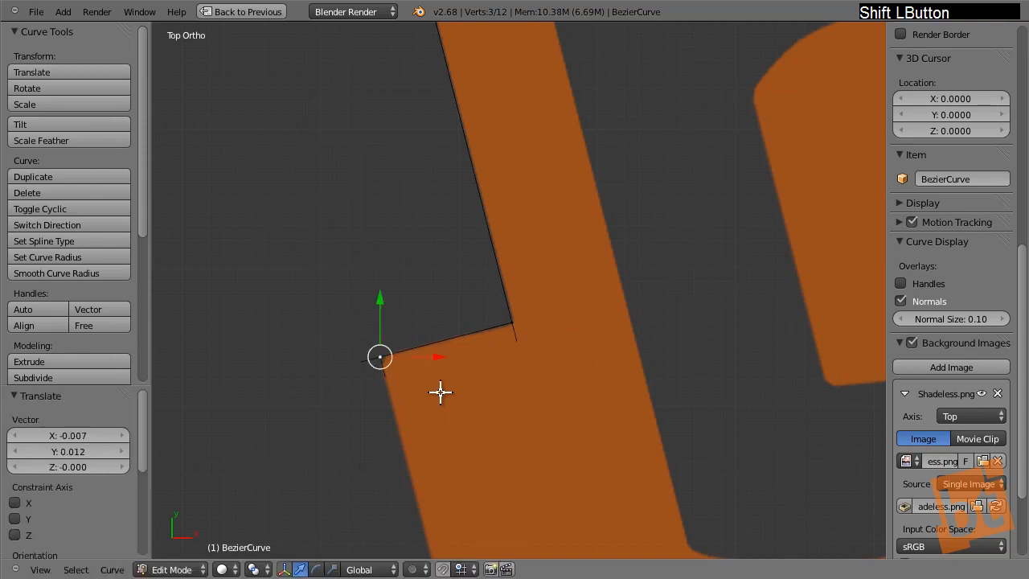
# Continue the curve with control points at the square's lower-left corner and at both corners of the step in its lower edge
pyautogui.keyDown('shift'); pyautogui.moveTo(471, 391); pyautogui.dragTo(443, 371, button='middle'); pyautogui.keyUp('shift')
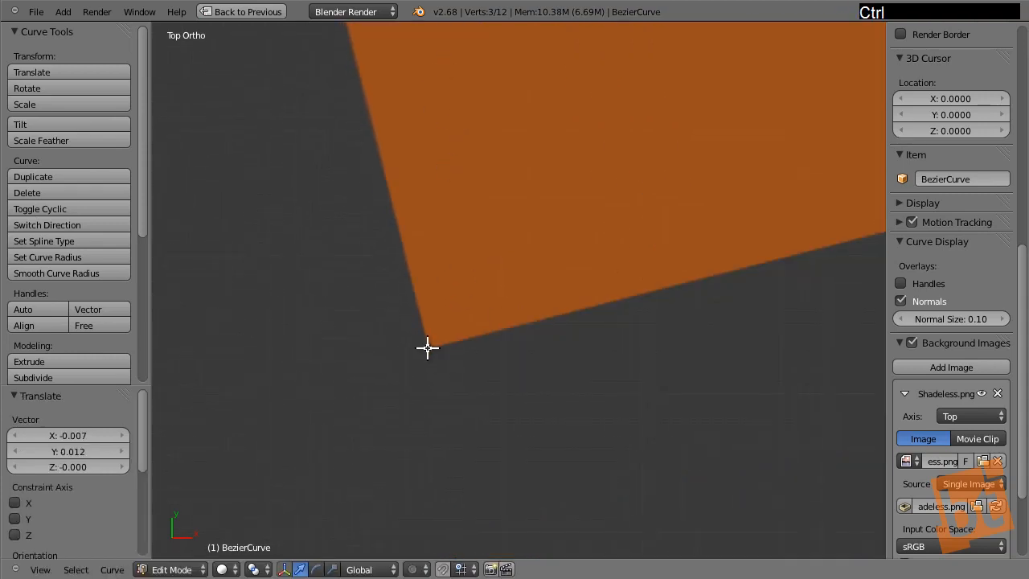
pyautogui.keyDown('ctrl'); pyautogui.click(429, 347); pyautogui.keyUp('ctrl')
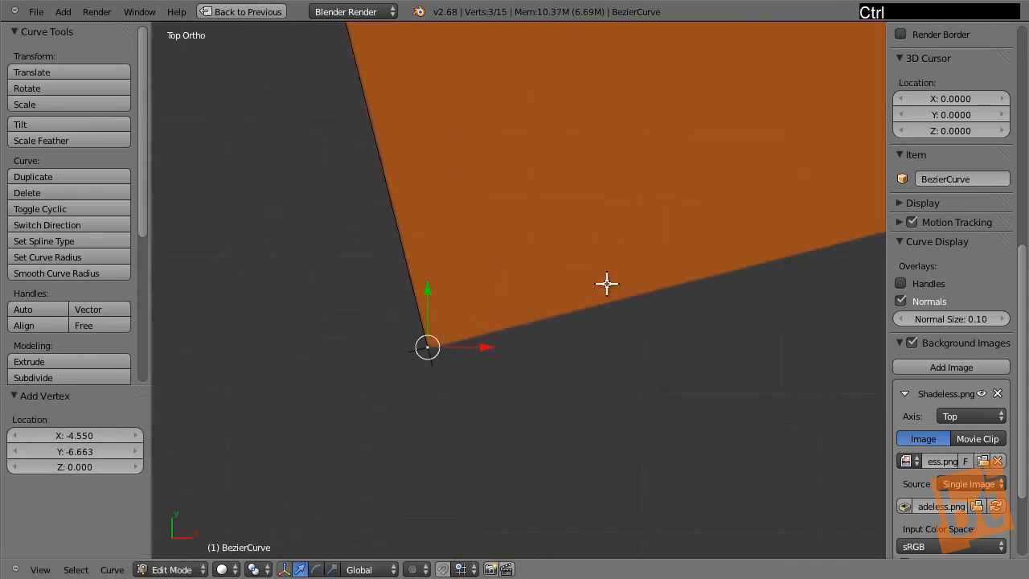
pyautogui.keyDown('shift'); pyautogui.moveTo(651, 269); pyautogui.dragTo(333, 346, button='middle'); pyautogui.keyUp('shift')
pyautogui.keyDown('shift'); pyautogui.moveTo(571, 328); pyautogui.dragTo(496, 357, button='middle'); pyautogui.keyUp('shift')
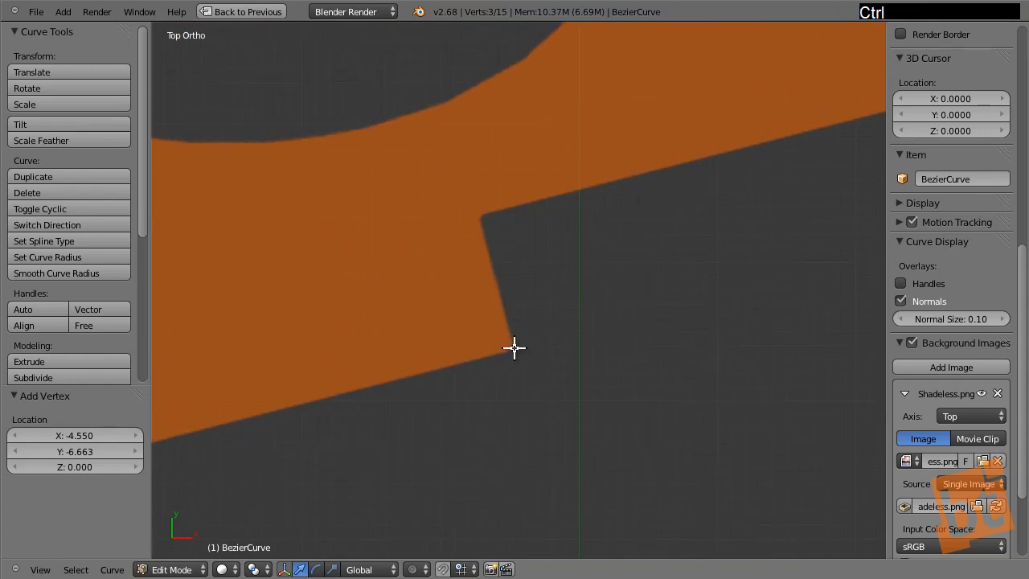
pyautogui.keyDown('ctrl'); pyautogui.click(512, 348); pyautogui.keyUp('ctrl')
pyautogui.keyDown('shift'); pyautogui.moveTo(513, 349); pyautogui.dragTo(553, 409, button='middle'); pyautogui.keyUp('shift')
pyautogui.keyDown('ctrl'); pyautogui.click(480, 287); pyautogui.keyUp('ctrl')
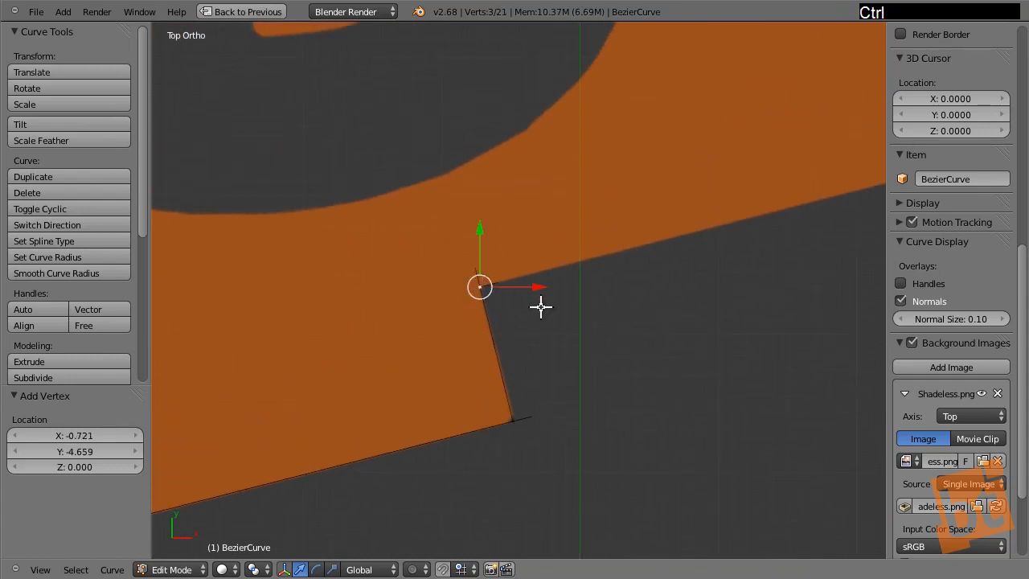
# Add a control point at the square's lower-right corner, about X 5.988, Y -2.937, and nudge it by X 0.005, Y 0.001
pyautogui.keyDown('shift'); pyautogui.moveTo(636, 289); pyautogui.dragTo(319, 426, button='middle'); pyautogui.keyUp('shift')
pyautogui.scroll(-4, 434, 361)
pyautogui.keyDown('shift'); pyautogui.moveTo(609, 325); pyautogui.dragTo(499, 314, button='middle'); pyautogui.keyUp('shift')
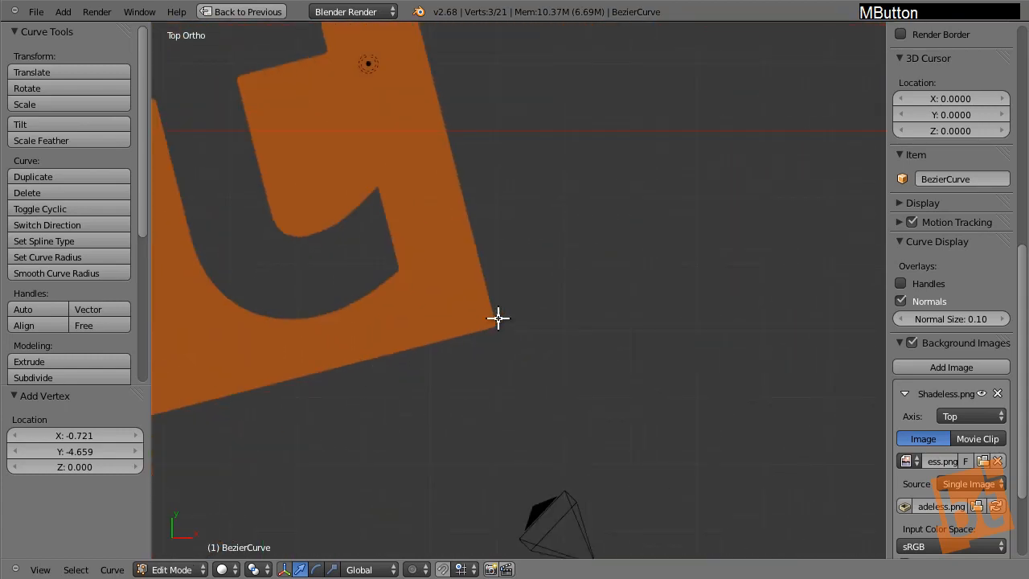
pyautogui.scroll(3, 491, 340)
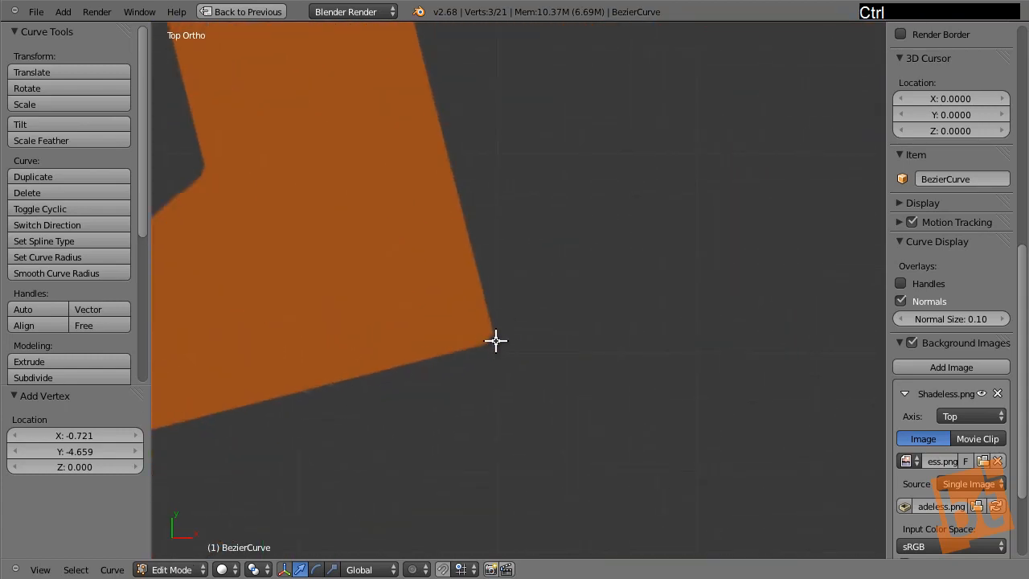
pyautogui.keyDown('ctrl'); pyautogui.click(496, 341); pyautogui.keyUp('ctrl')
pyautogui.keyDown('shift'); pyautogui.scroll(2, 512, 296); pyautogui.keyUp('shift')
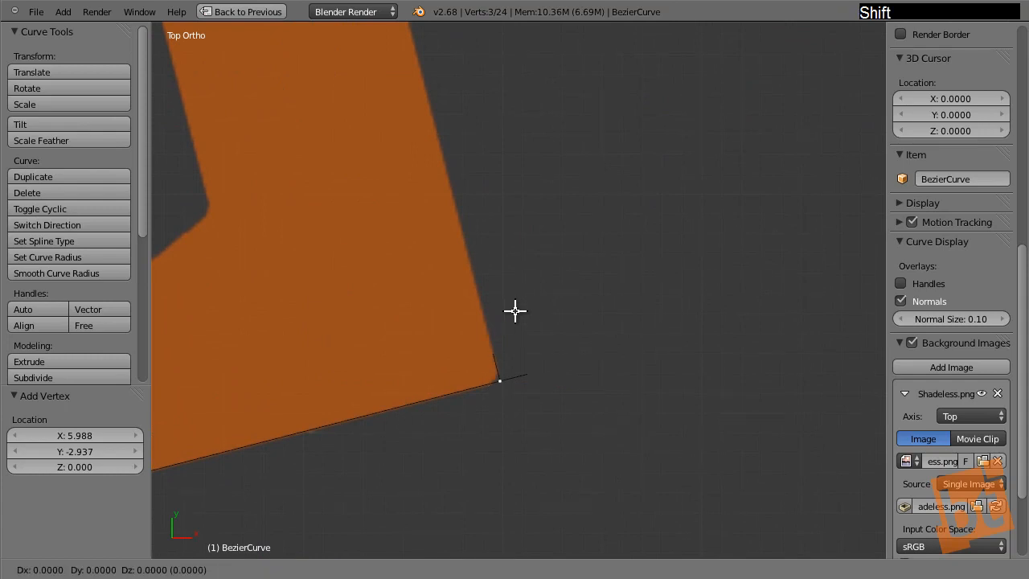
pyautogui.keyDown('shift'); pyautogui.click(517, 313); pyautogui.keyUp('shift')
pyautogui.press('g')
pyautogui.keyDown('shift'); pyautogui.click(527, 303); pyautogui.keyUp('shift')
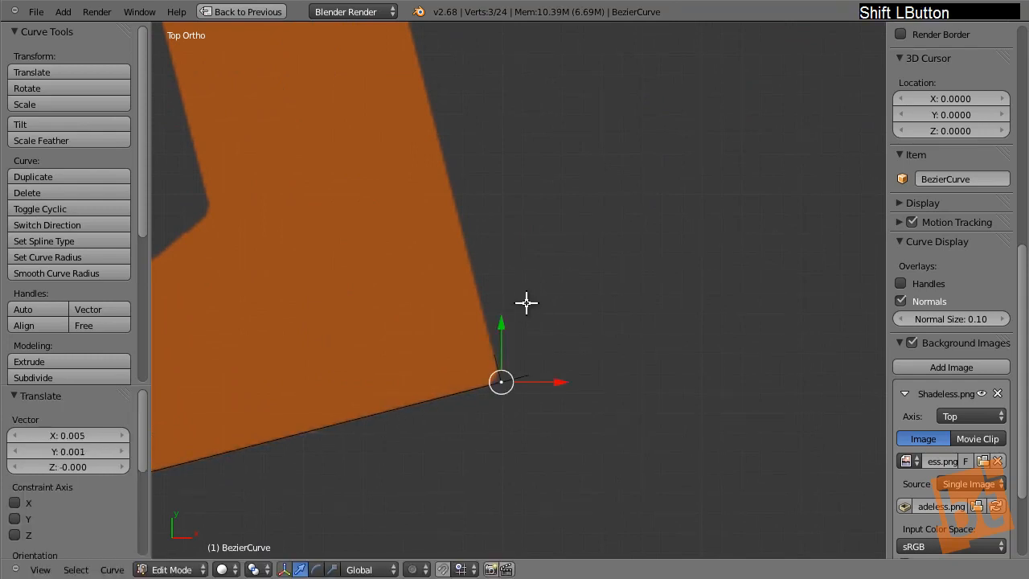
# Add a control point at the upper end of the square's right edge, about X 4.103, Y 4.393, and nudge it by X 0.012, Y -0.006
pyautogui.scroll(-5, 512, 285)
pyautogui.keyDown('shift'); pyautogui.moveTo(512, 287); pyautogui.dragTo(517, 336, button='middle'); pyautogui.keyUp('shift')
pyautogui.rightClick(517, 371)
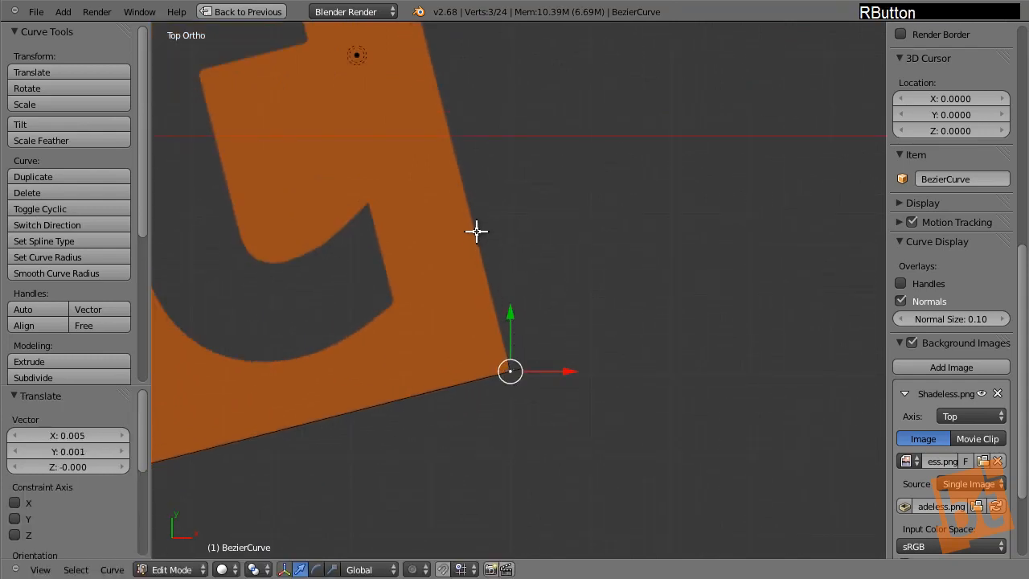
pyautogui.keyDown('shift'); pyautogui.moveTo(452, 145); pyautogui.dragTo(479, 319, button='middle'); pyautogui.keyUp('shift')
pyautogui.keyDown('shift'); pyautogui.moveTo(442, 120); pyautogui.dragTo(501, 310, button='middle'); pyautogui.keyUp('shift')
pyautogui.keyDown('shift'); pyautogui.moveTo(461, 186); pyautogui.dragTo(521, 323, button='middle'); pyautogui.keyUp('shift')
pyautogui.scroll(6, 514, 292)
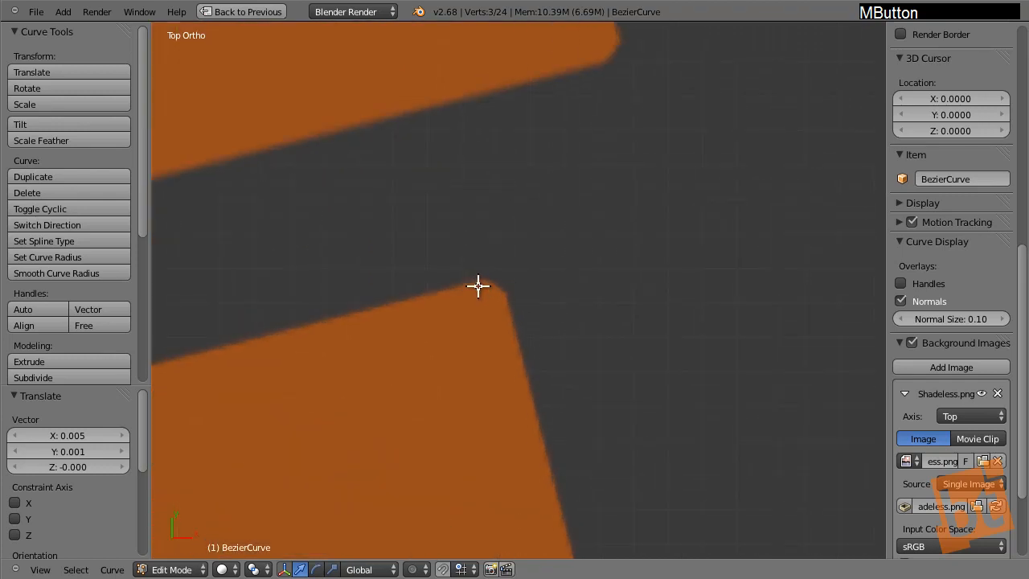
pyautogui.keyDown('ctrl'); pyautogui.click(497, 271); pyautogui.keyUp('ctrl')
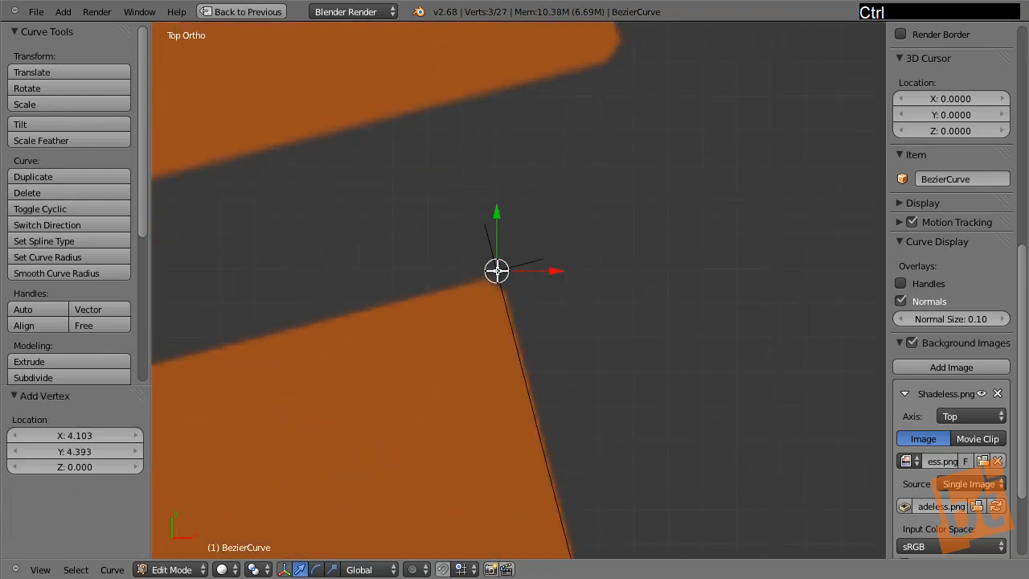
pyautogui.press('g')
pyautogui.press('shift')
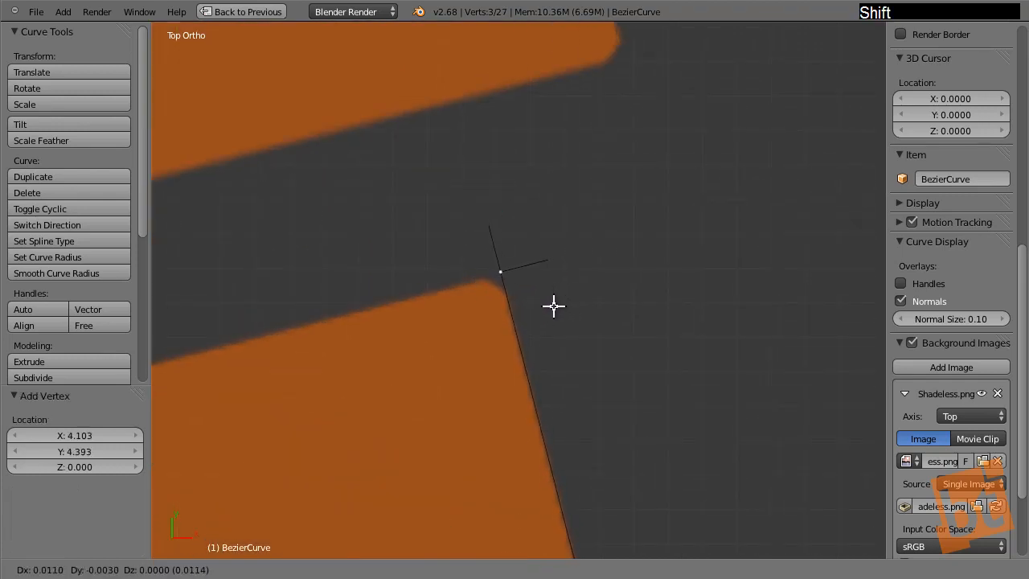
pyautogui.click(555, 307)
# Extrude that control point to the inner corner beneath the small square, by about X -2.438 and Y -0.629
pyautogui.scroll(-5, 590, 294)
pyautogui.keyDown('shift'); pyautogui.moveTo(597, 290); pyautogui.dragTo(697, 280, button='middle'); pyautogui.keyUp('shift')
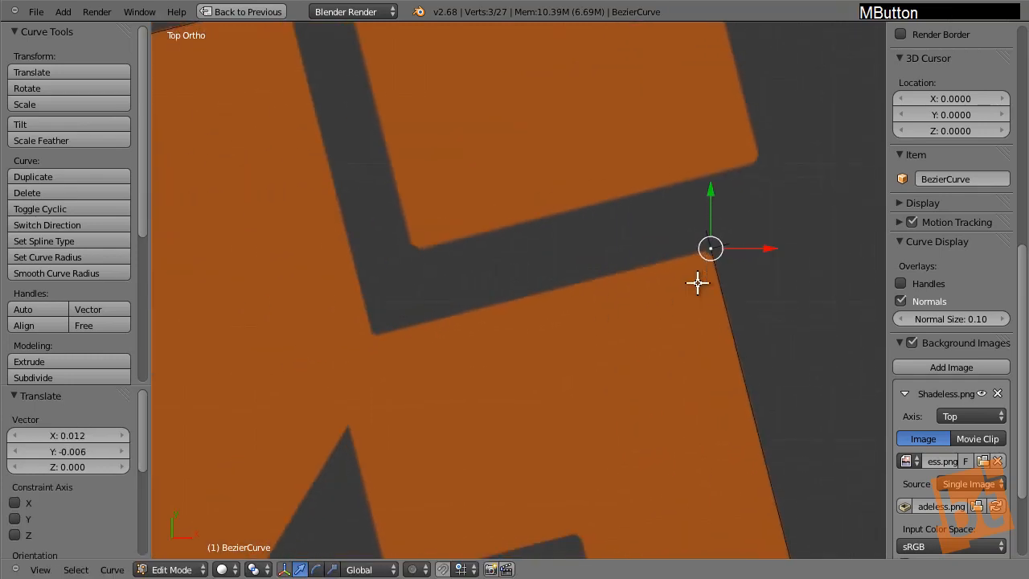
pyautogui.press('e')
pyautogui.press('shift')
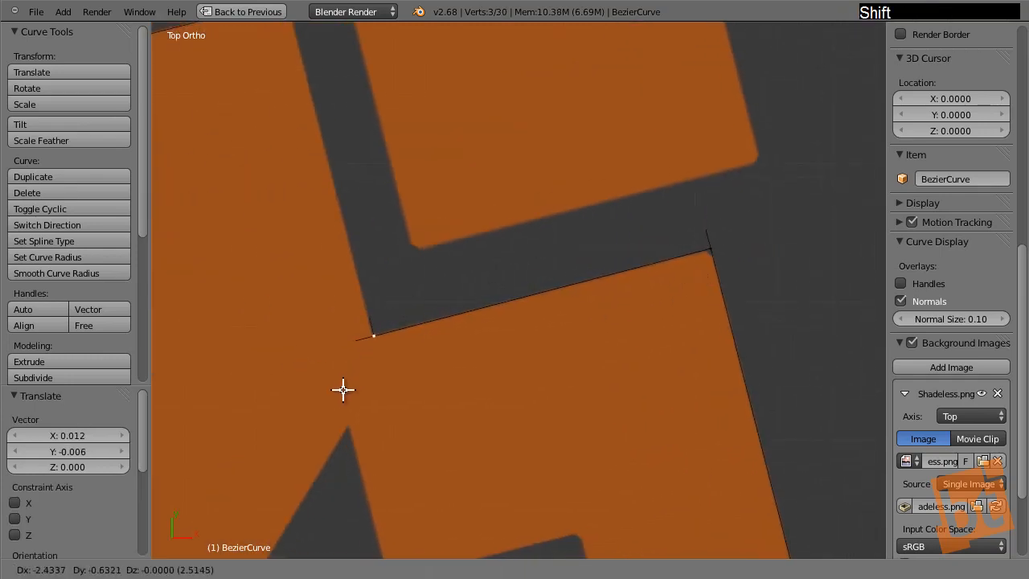
pyautogui.click(342, 384)
# Make a segment between the curve's two end control points beside the small square, and undo it
pyautogui.keyDown('shift'); pyautogui.moveTo(344, 370); pyautogui.dragTo(537, 288, button='middle'); pyautogui.keyUp('shift')
pyautogui.keyDown('shift'); pyautogui.rightClick(471, 153); pyautogui.keyUp('shift')
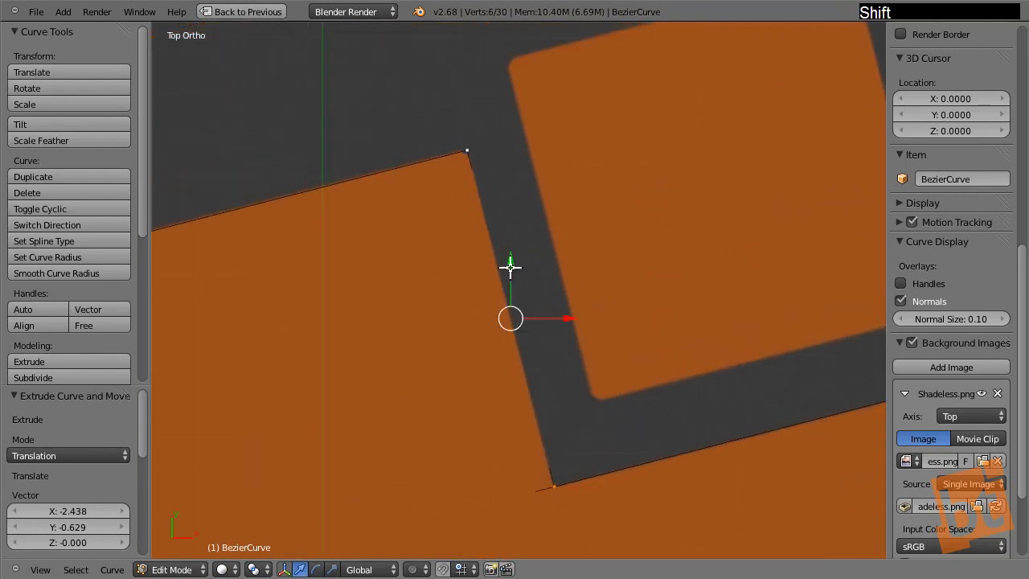
pyautogui.press('f')
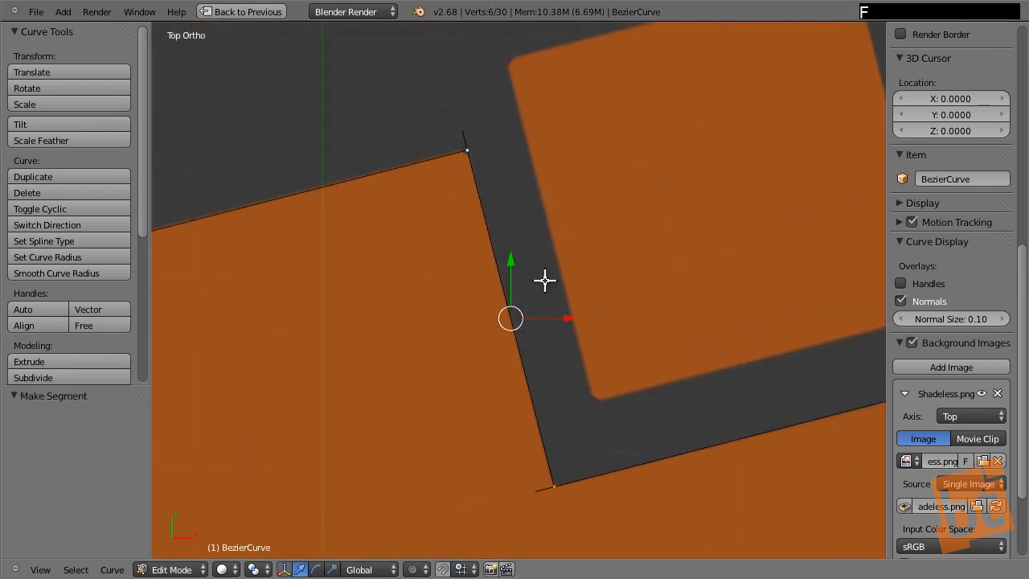
pyautogui.hotkey('ctrl', 'z')
# Reselect both end control points, join them with a segment again and deselect everything to check the closed outline
pyautogui.rightClick(466, 152)
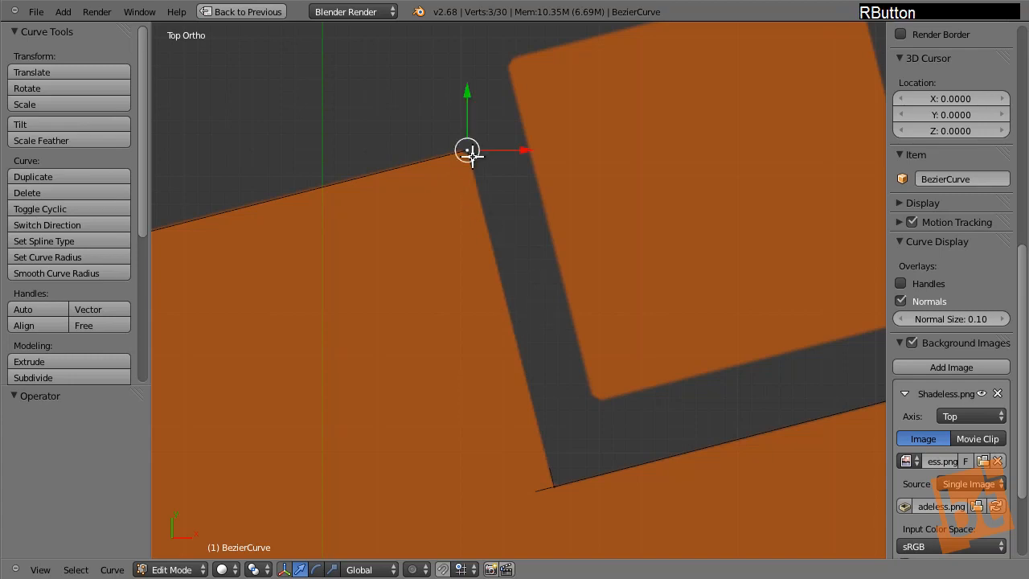
pyautogui.keyDown('shift'); pyautogui.rightClick(554, 482); pyautogui.keyUp('shift')
pyautogui.press('a')
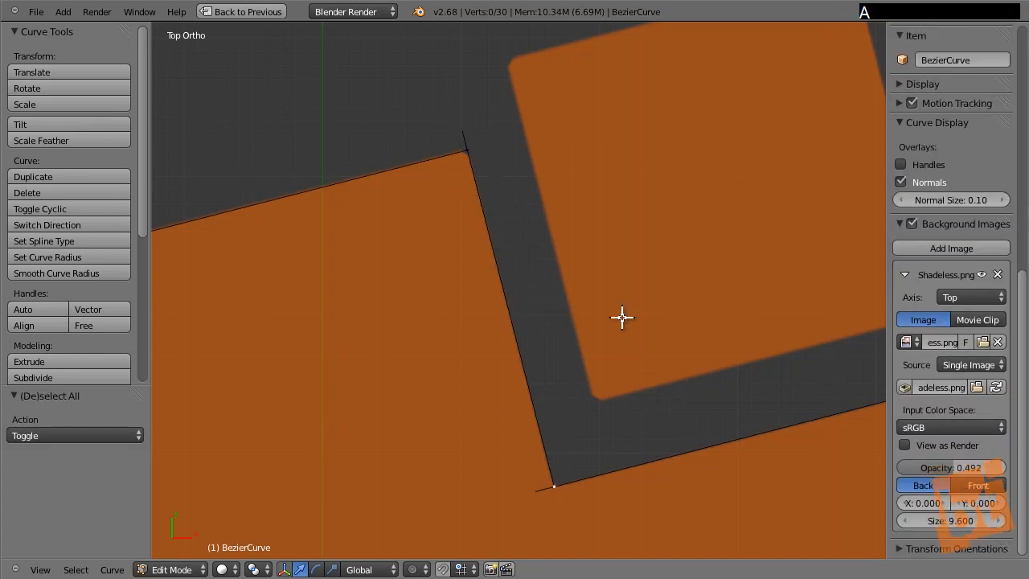
pyautogui.scroll(-4, 620, 317)
pyautogui.keyDown('shift'); pyautogui.moveTo(603, 407); pyautogui.dragTo(608, 275, button='middle'); pyautogui.keyUp('shift')
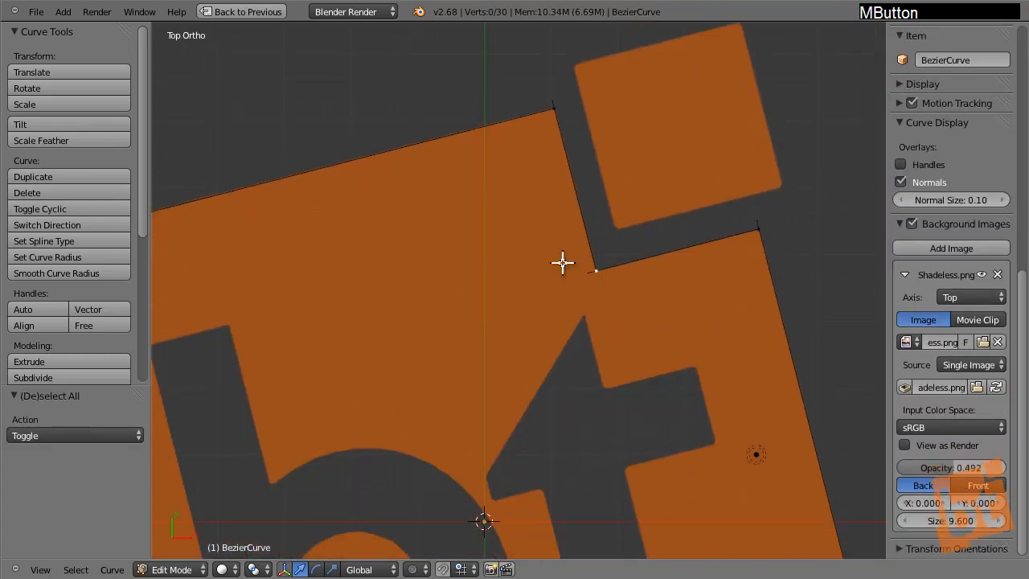
# Undo the joining segment and try closing the curve with Toggle Cyclic instead
pyautogui.hotkey('ctrl', 'z')
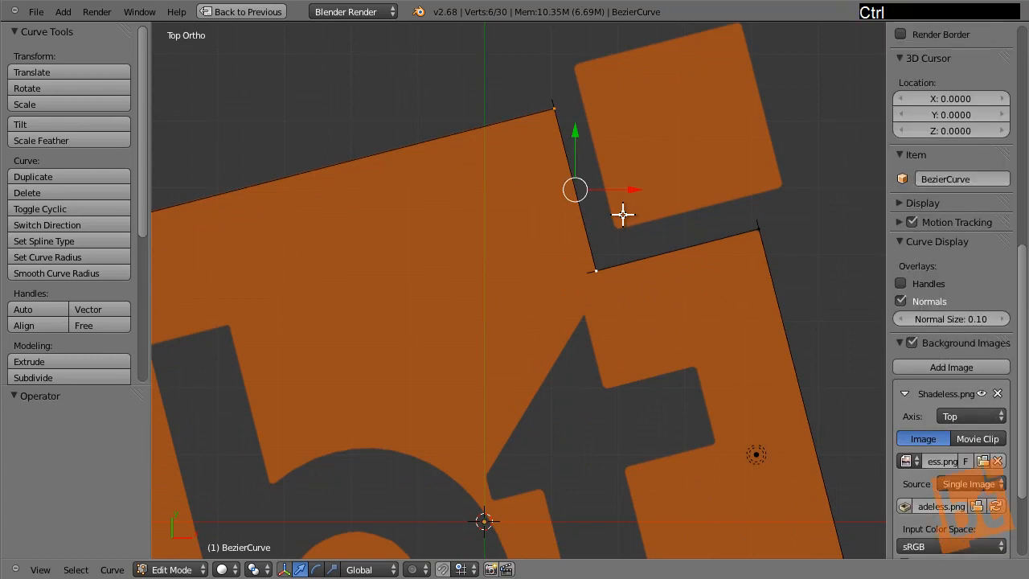
pyautogui.hotkey('alt', 'c')
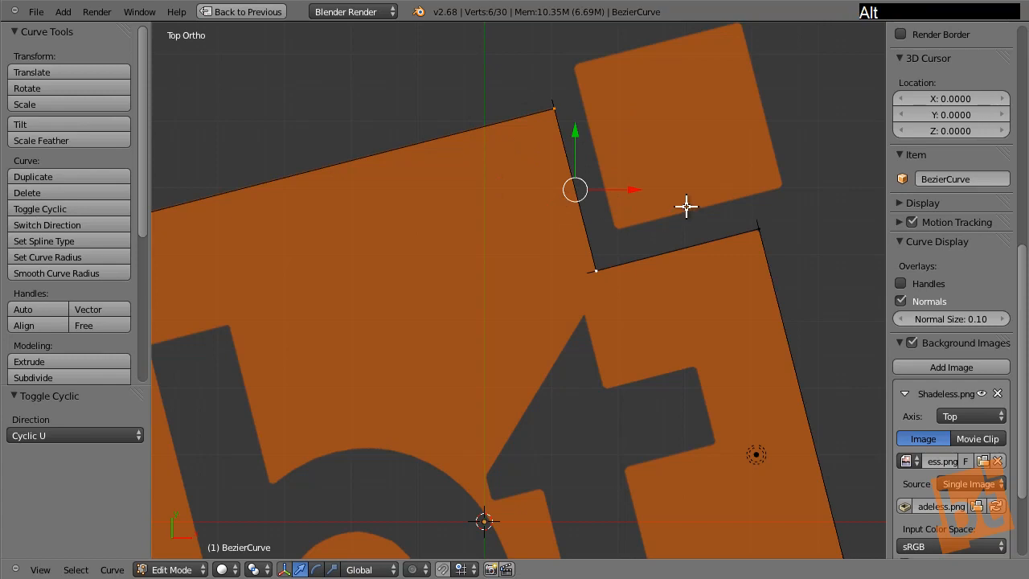
# Select the end control points at the top corner and inner corner and close the outline with a segment between them
pyautogui.rightClick(555, 110)
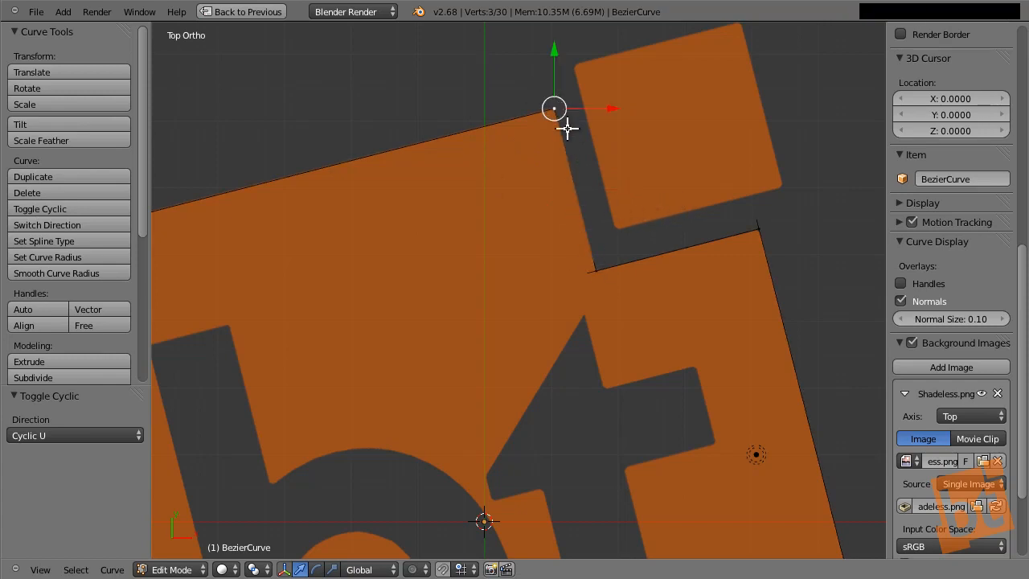
pyautogui.keyDown('shift'); pyautogui.rightClick(595, 270); pyautogui.keyUp('shift')
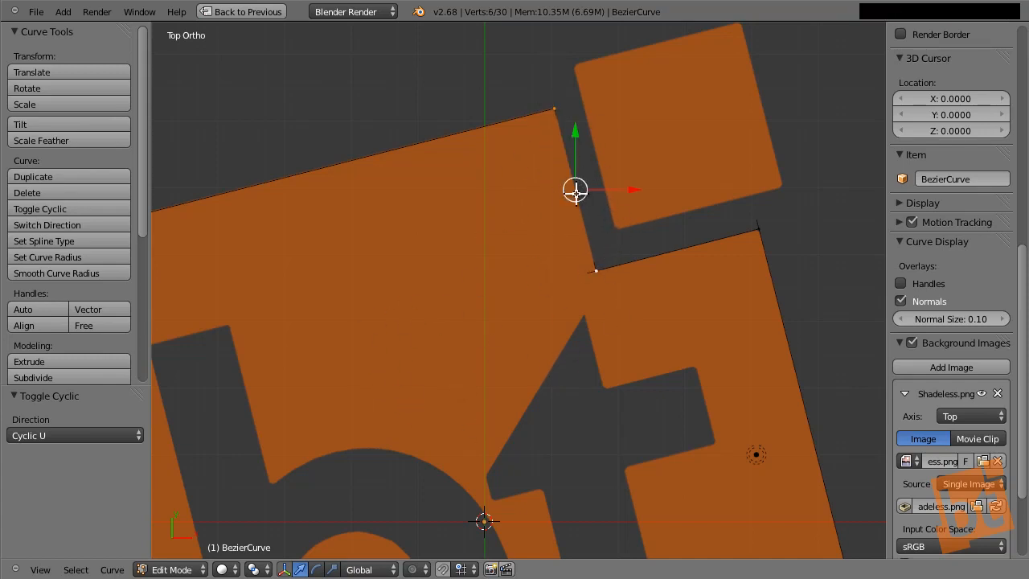
pyautogui.press('f')
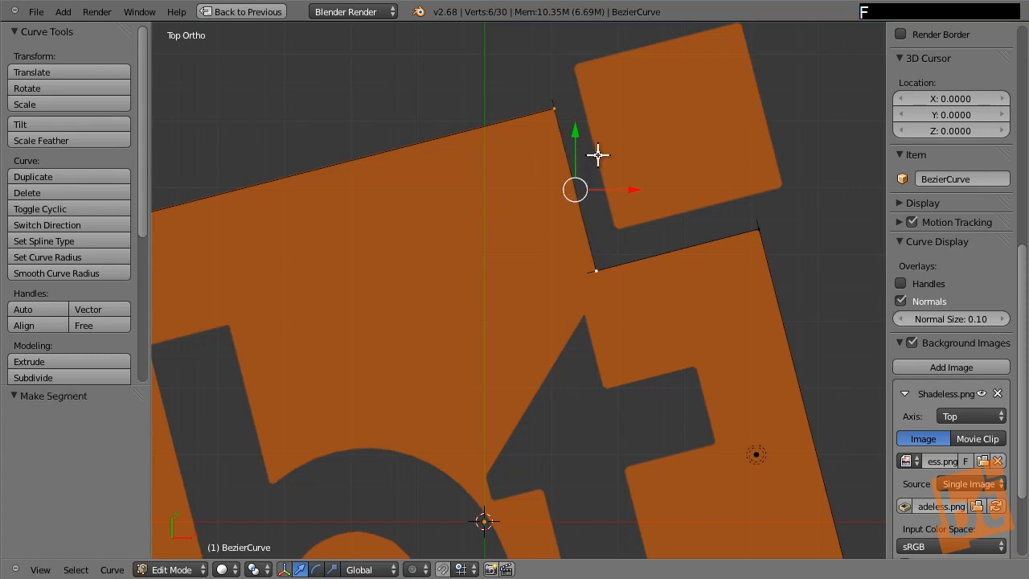
# Check the two joined control points and examine the closed outline in perspective view
pyautogui.rightClick(561, 112)
pyautogui.rightClick(598, 262)
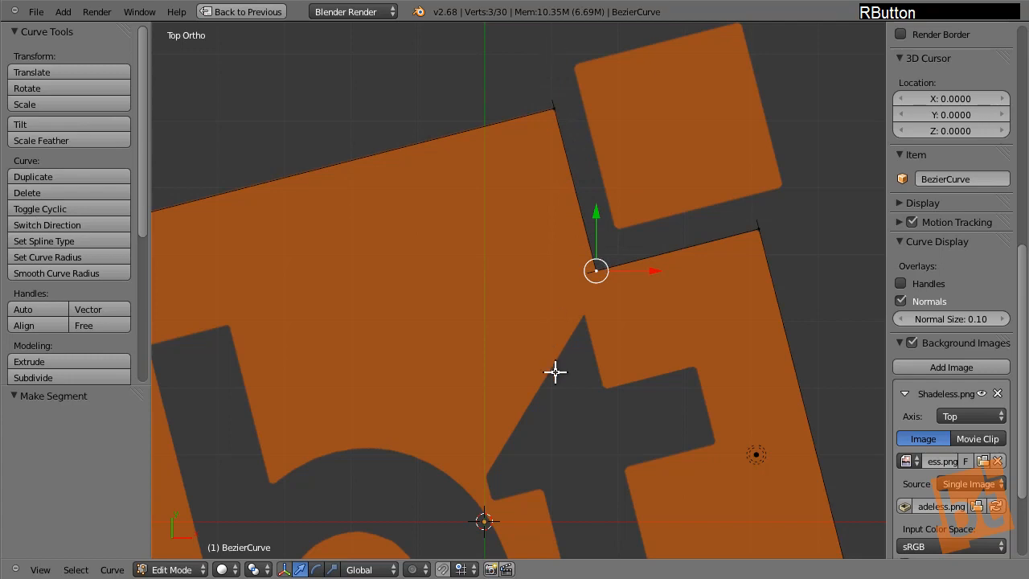
pyautogui.keyDown('shift'); pyautogui.moveTo(555, 372); pyautogui.dragTo(595, 253, button='middle'); pyautogui.keyUp('shift')
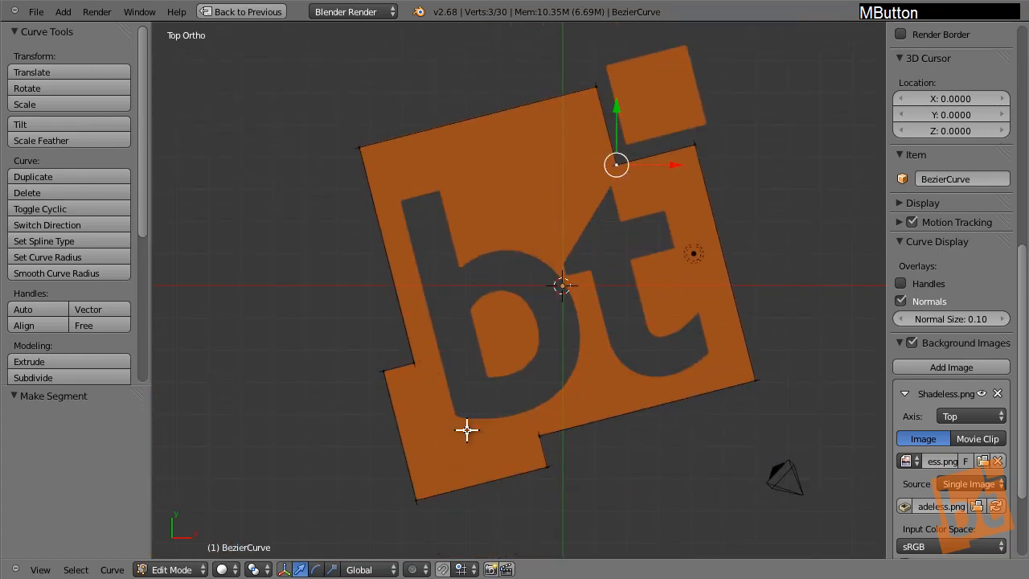
pyautogui.press('KP_5')
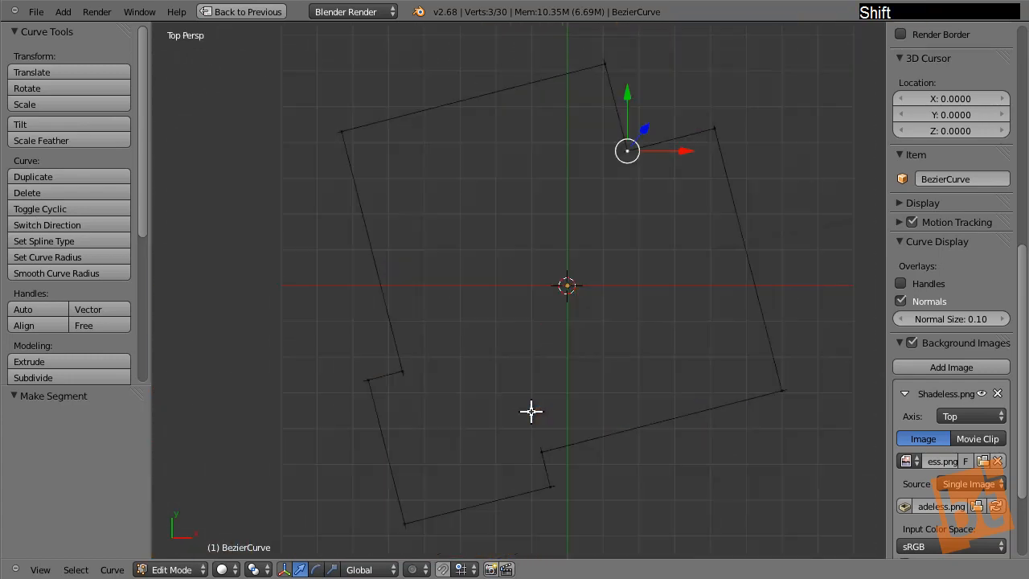
pyautogui.moveTo(531, 411); pyautogui.dragTo(620, 332, button='middle')
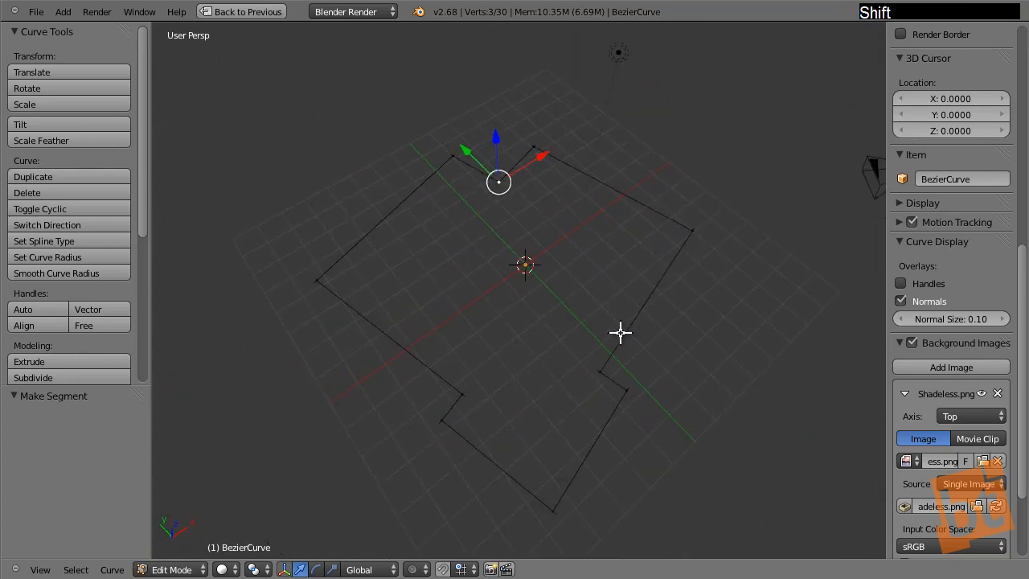
# Restore the full screen layout from the maximized 3D view and show the curve's data properties
pyautogui.hotkey('shift', 'space')
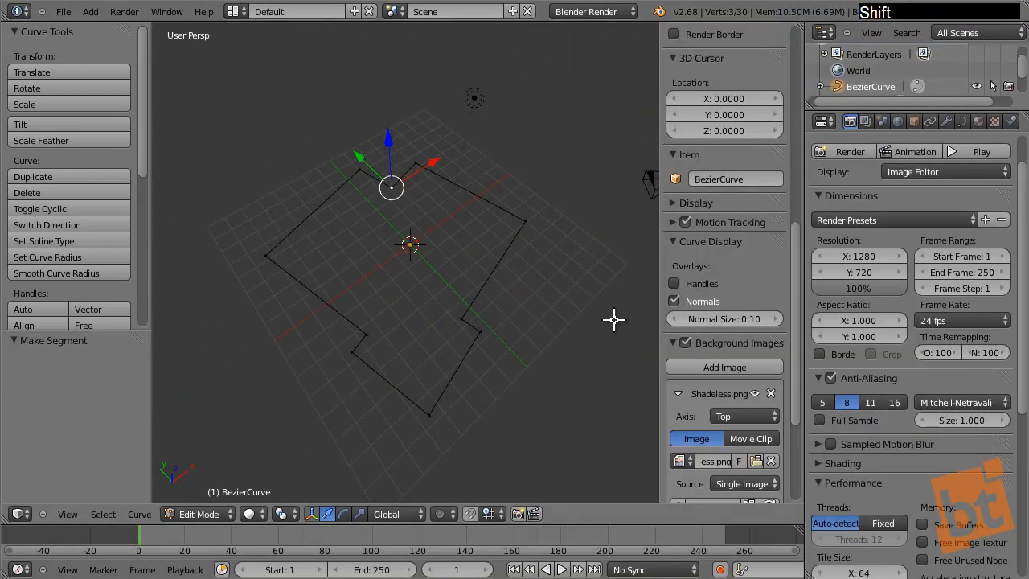
pyautogui.click(962, 122)
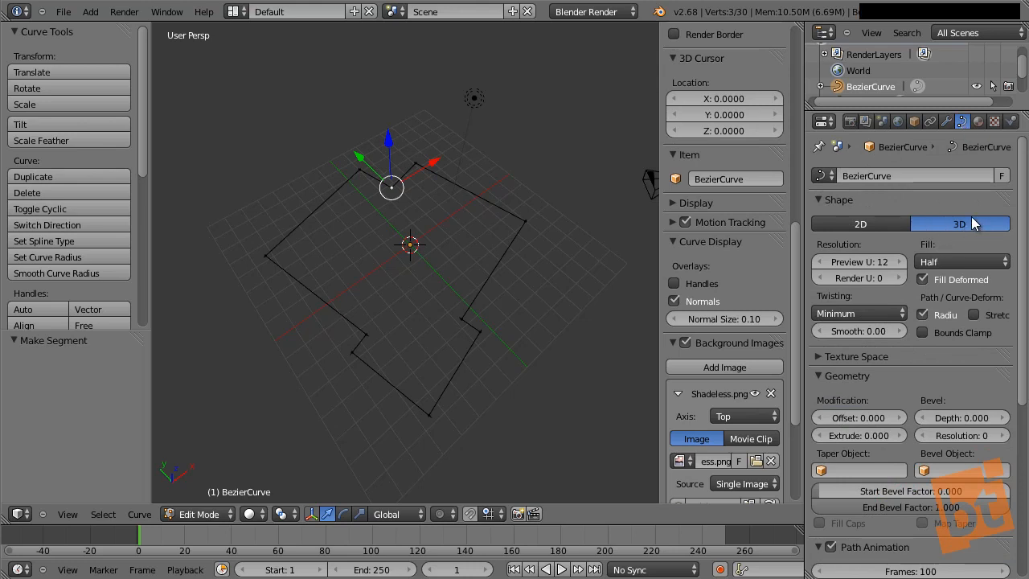
# Try moving the outline's lowest corner control point along the Z axis while the curve is 3D
pyautogui.moveTo(402, 333); pyautogui.dragTo(431, 257, button='middle')
pyautogui.rightClick(568, 270)
pyautogui.press('g')
pyautogui.press('z')
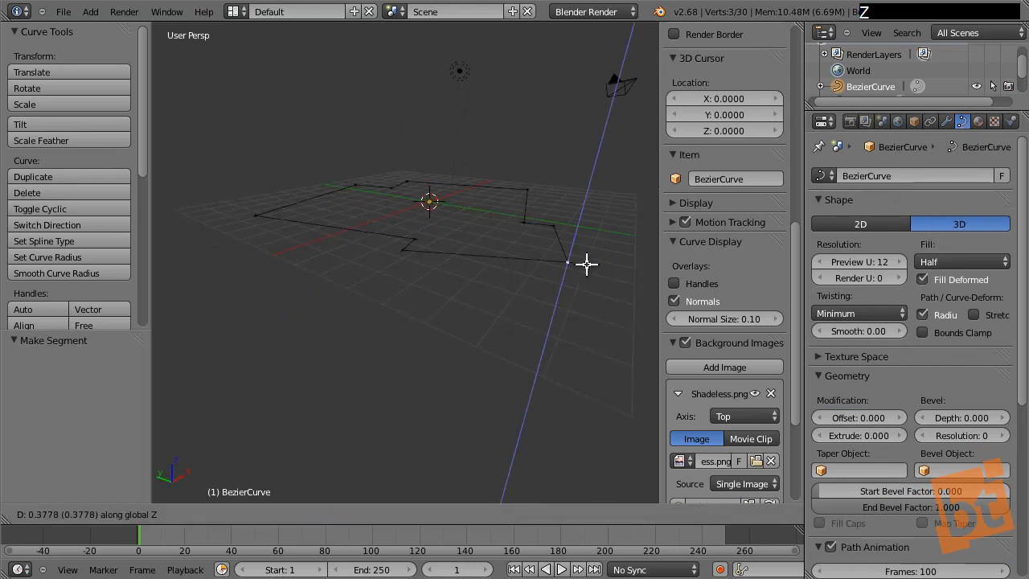
pyautogui.rightClick(555, 276)
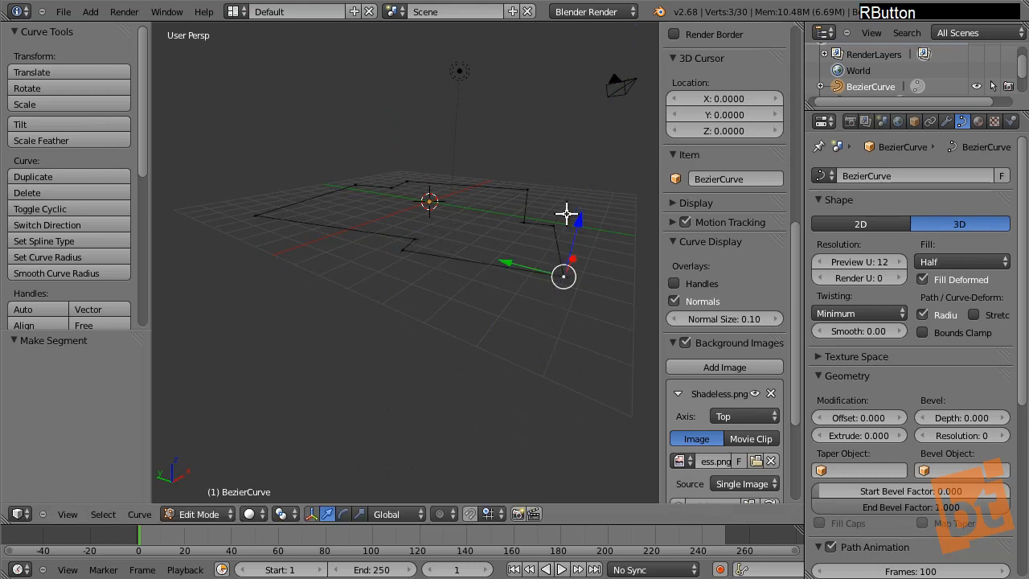
# Set the curve's shape to 2D
pyautogui.keyDown('shift'); pyautogui.moveTo(567, 213); pyautogui.dragTo(519, 242, button='middle'); pyautogui.keyUp('shift')
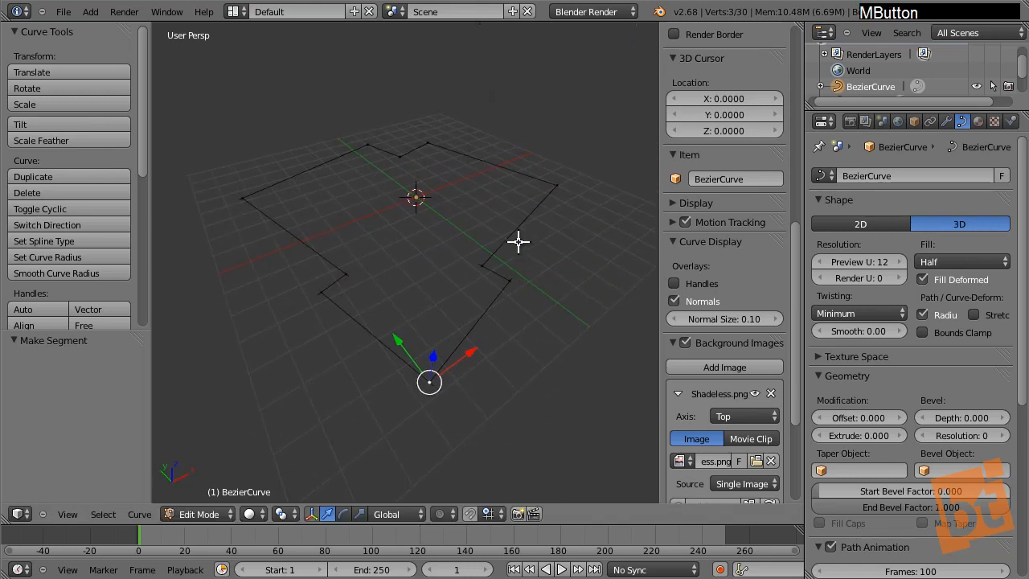
pyautogui.click(866, 224)
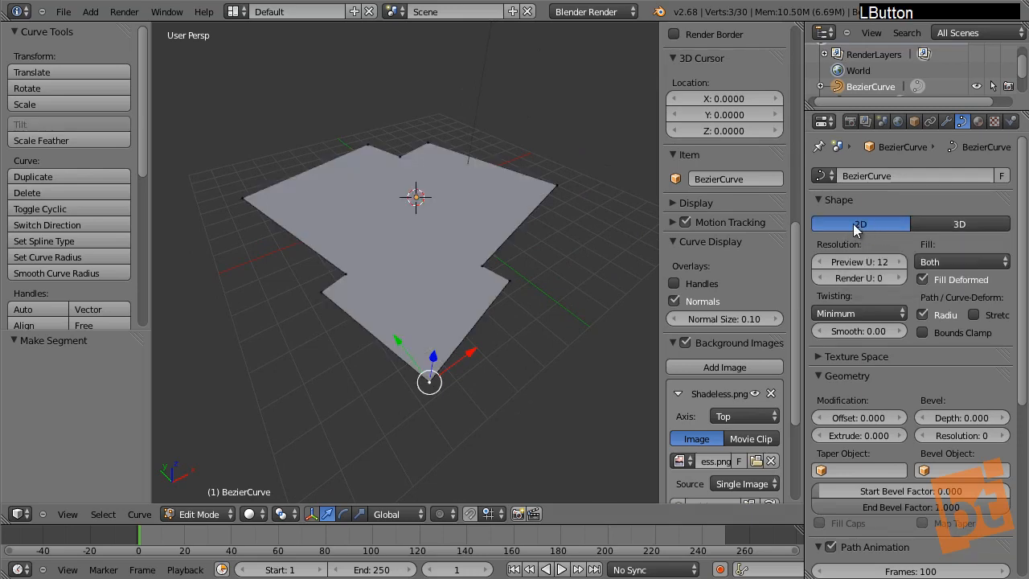
# Try moving the lowest corner control point along the Z axis with the curve set to 2D
pyautogui.press('g')
pyautogui.press('z')
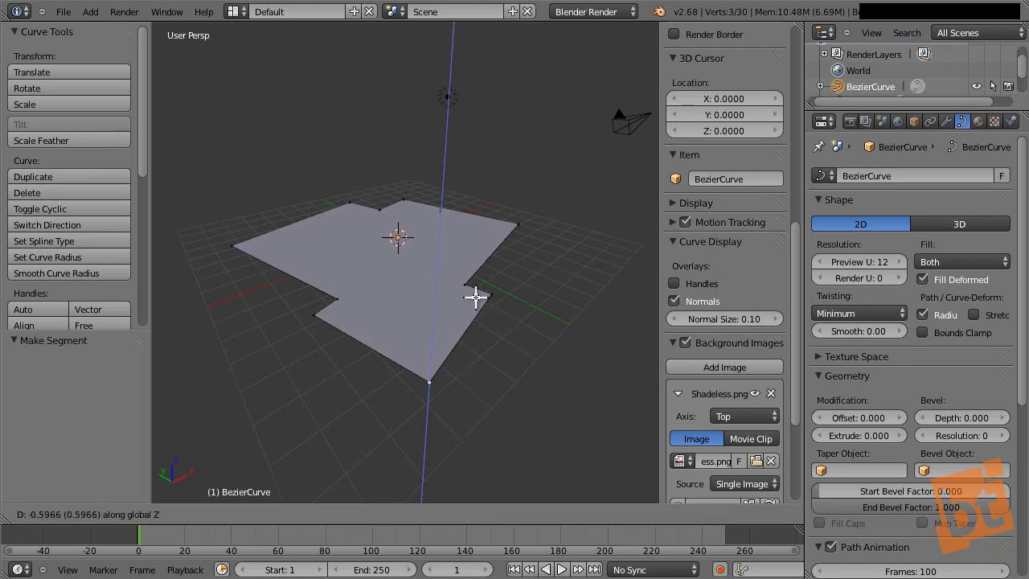
pyautogui.rightClick(452, 391)
pyautogui.keyDown('shift'); pyautogui.moveTo(450, 391); pyautogui.dragTo(473, 347, button='middle'); pyautogui.keyUp('shift')
pyautogui.press('g')
pyautogui.press('z')
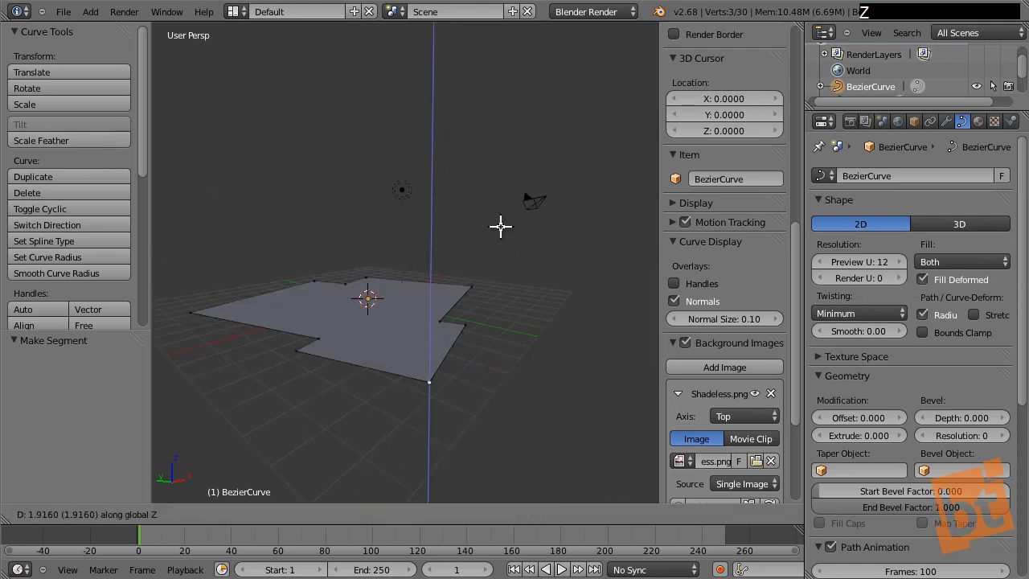
pyautogui.rightClick(505, 424)
pyautogui.keyDown('shift'); pyautogui.moveTo(505, 424); pyautogui.dragTo(490, 175, button='middle'); pyautogui.keyUp('shift')
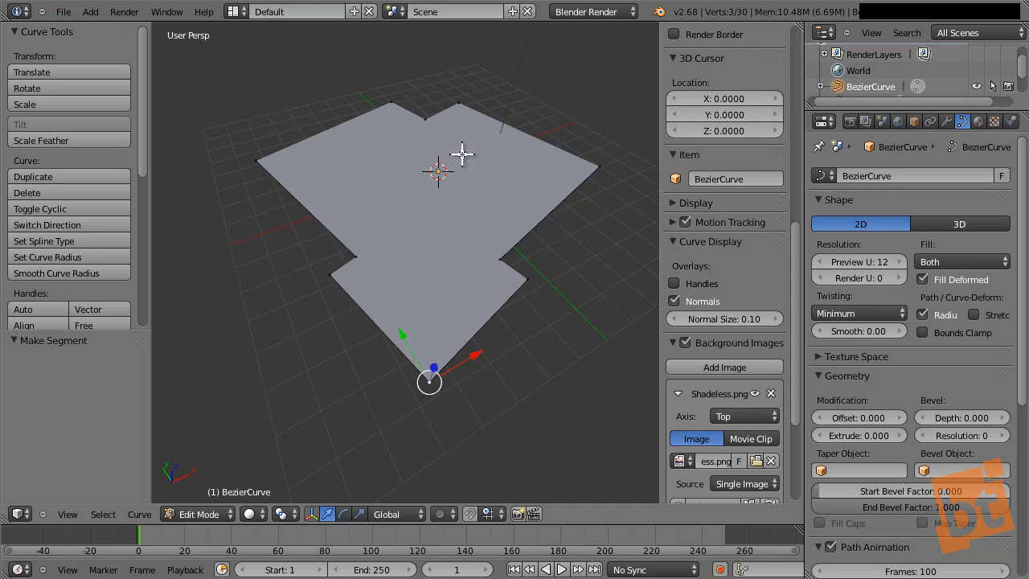
# Return to the top orthographic view and deselect all control points of the outline
pyautogui.keyDown('shift'); pyautogui.moveTo(466, 124); pyautogui.dragTo(472, 248, button='middle'); pyautogui.keyUp('shift')
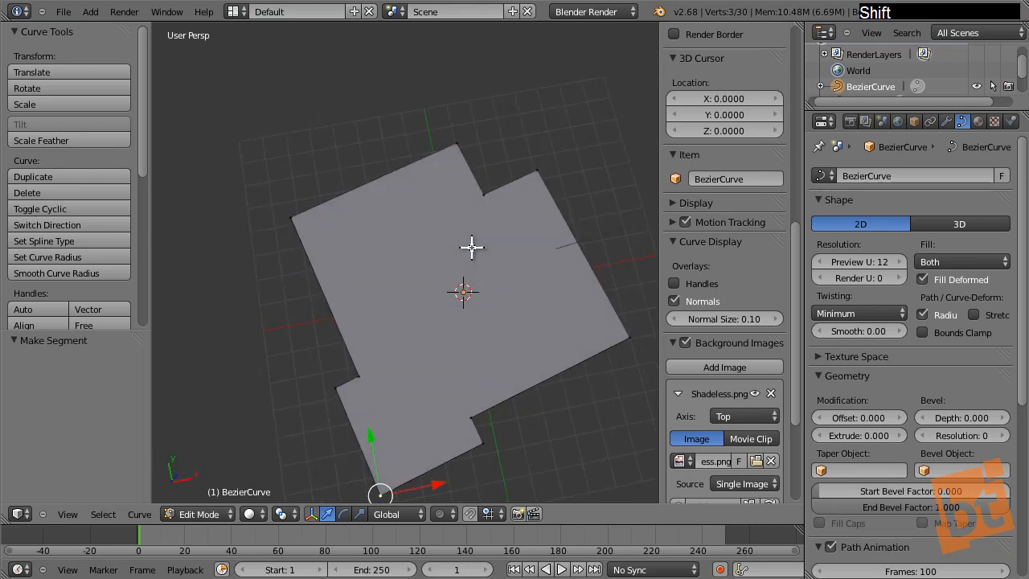
pyautogui.press('KP_7')
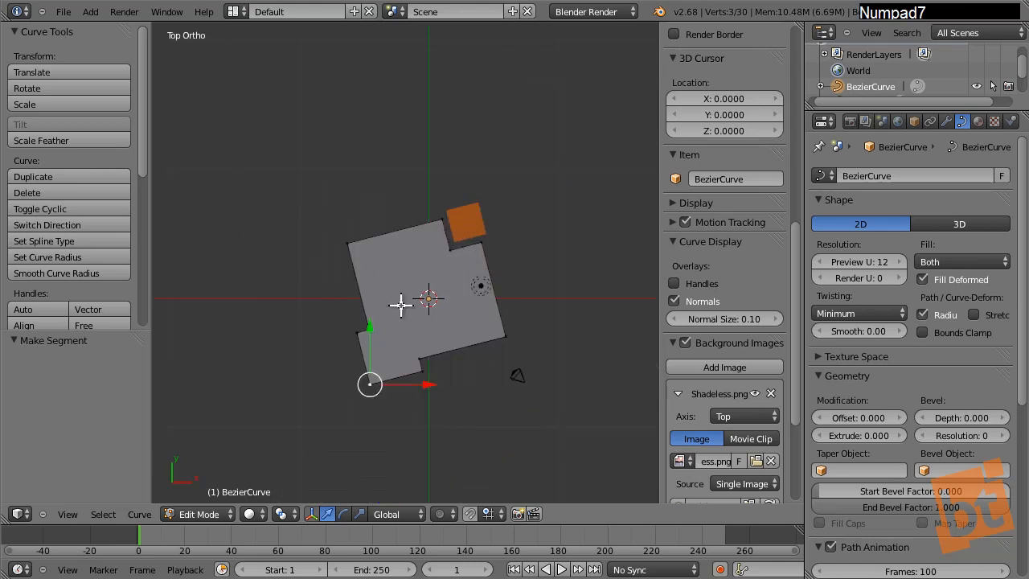
pyautogui.scroll(2, 401, 305)
pyautogui.keyDown('shift'); pyautogui.moveTo(468, 269); pyautogui.dragTo(443, 319, button='middle'); pyautogui.keyUp('shift')
pyautogui.hotkey('shift', 'a')
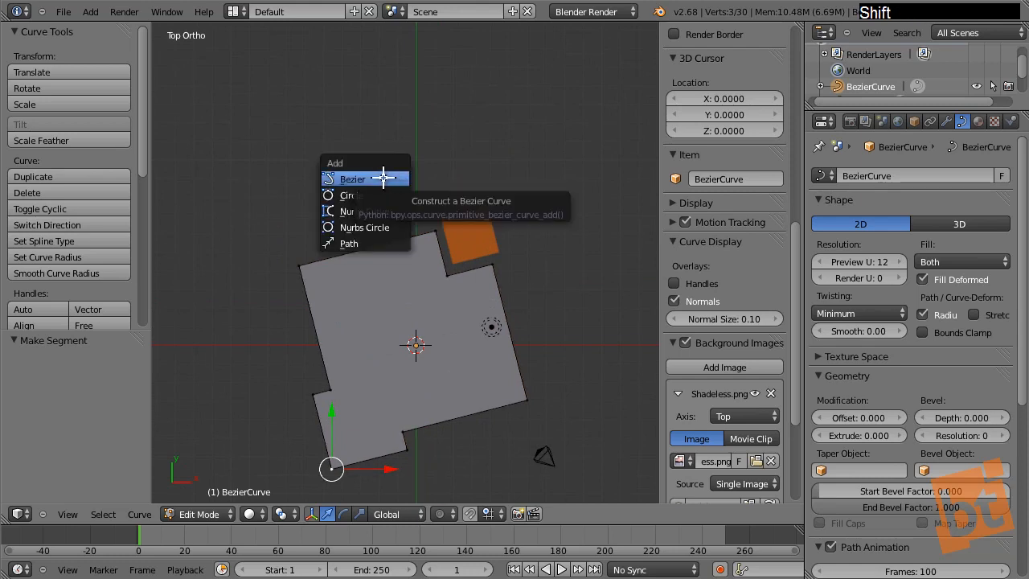
pyautogui.rightClick(299, 266)
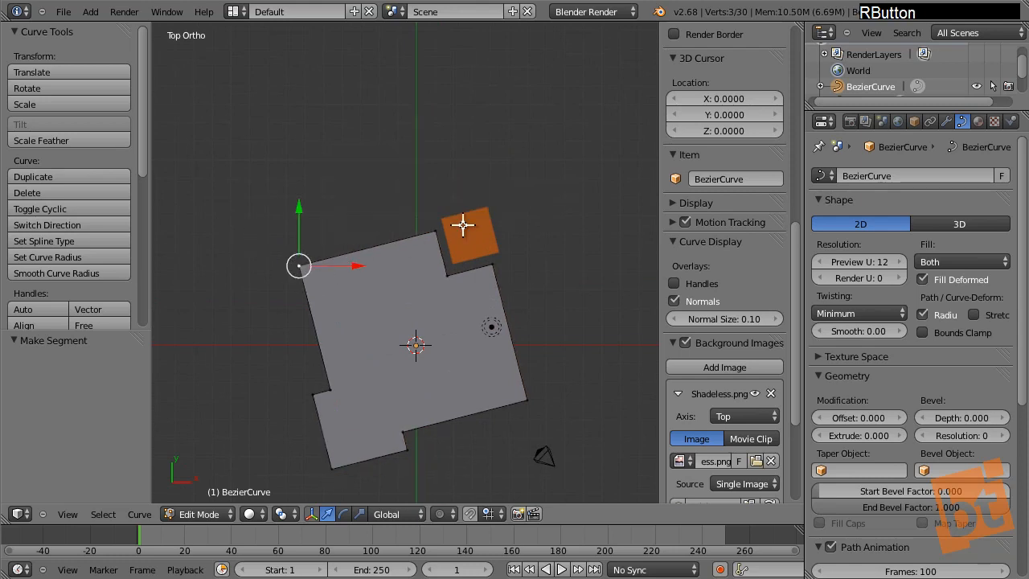
pyautogui.press('a')
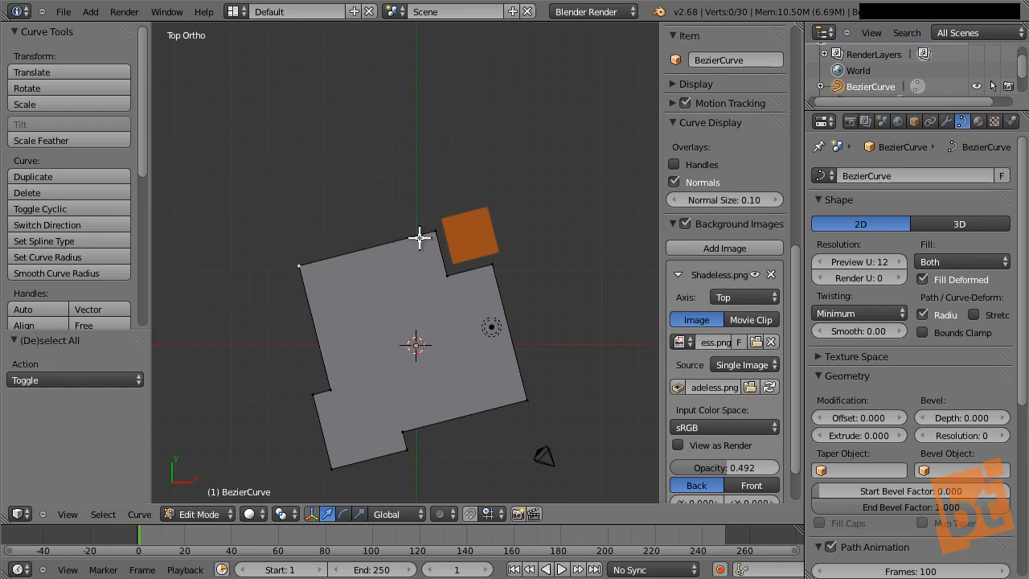
# Add a Bezier circle inside the filled outline and scale it by 2.287
pyautogui.hotkey('shift', 'a')
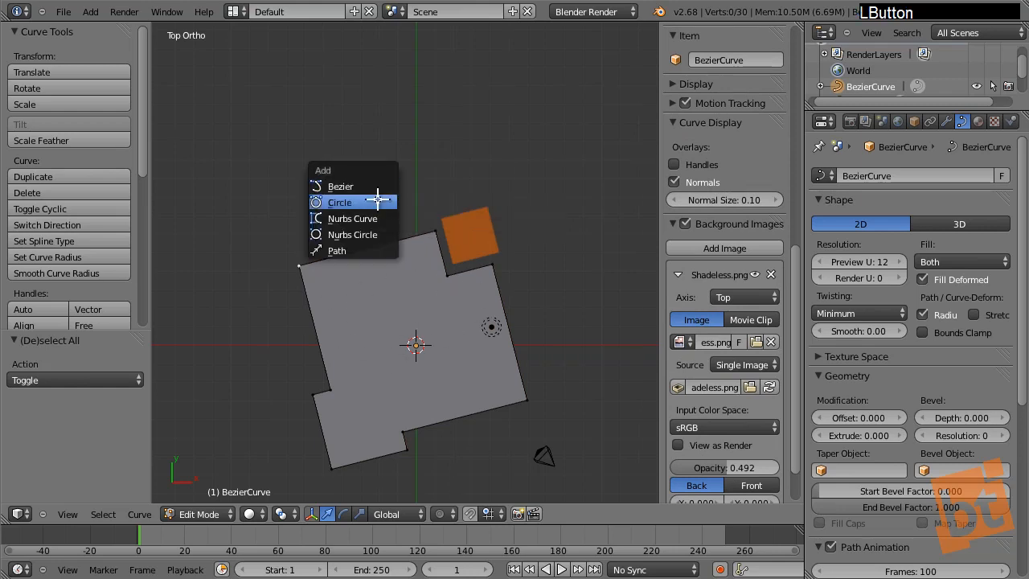
pyautogui.click(374, 203)
pyautogui.scroll(3, 450, 358)
pyautogui.press('s')
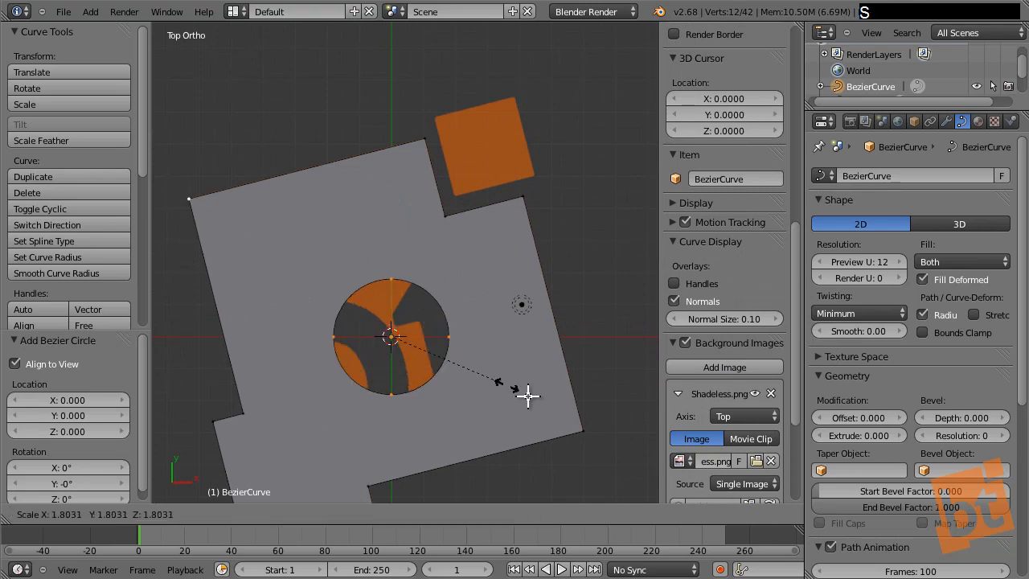
pyautogui.click(529, 411)
# Try rotating the circle and moving it within the filled outline
pyautogui.press('r')
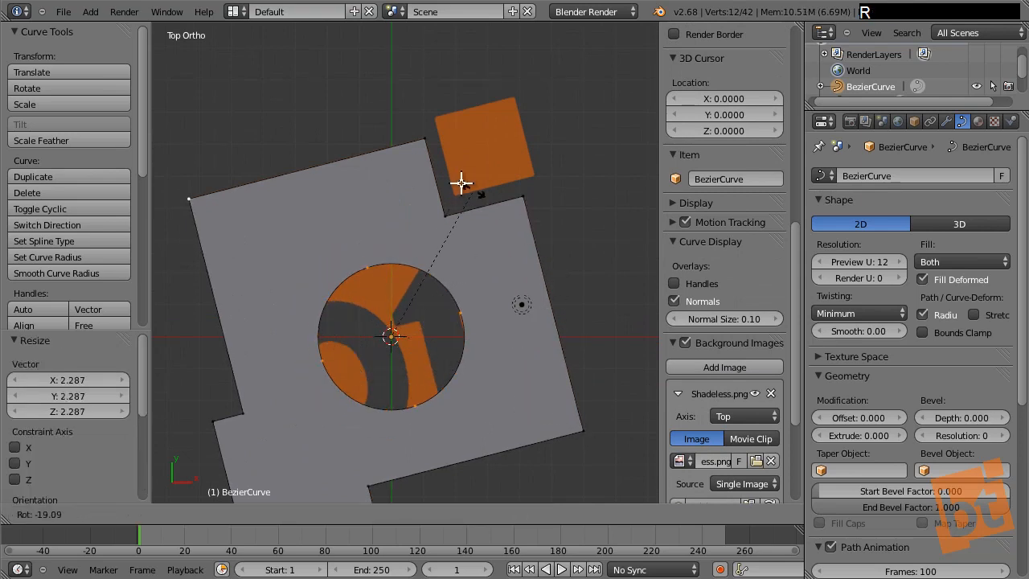
pyautogui.rightClick(510, 316)
pyautogui.press('g')
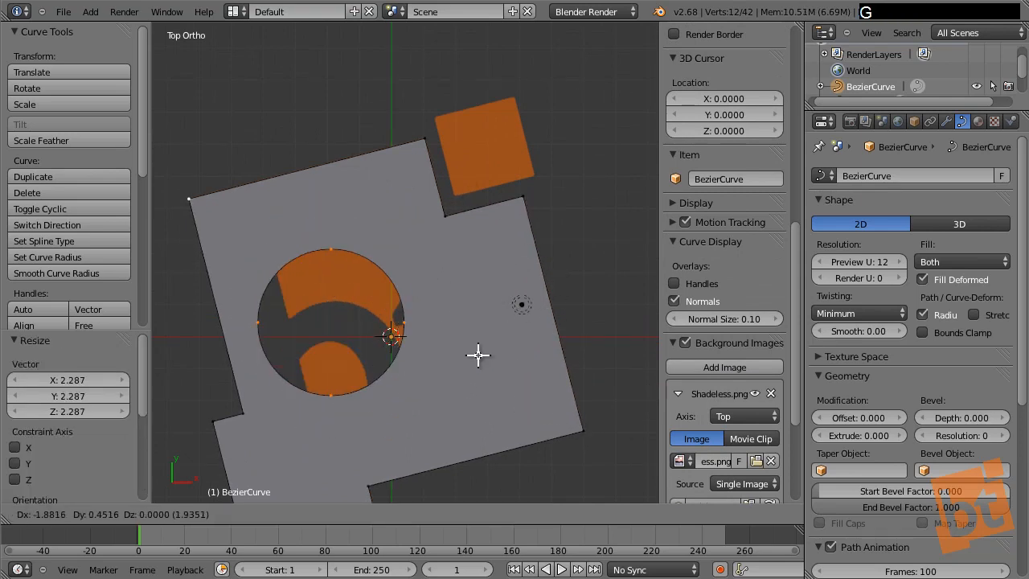
pyautogui.rightClick(504, 299)
pyautogui.press('F9')
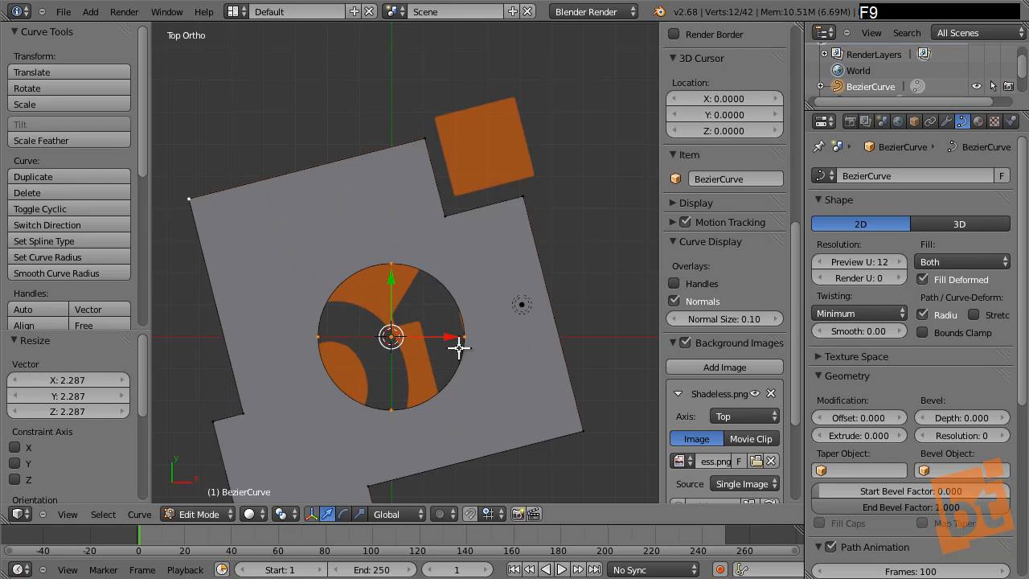
# Try moving the circle across the outline's edge, and delete the circle
pyautogui.press('g')
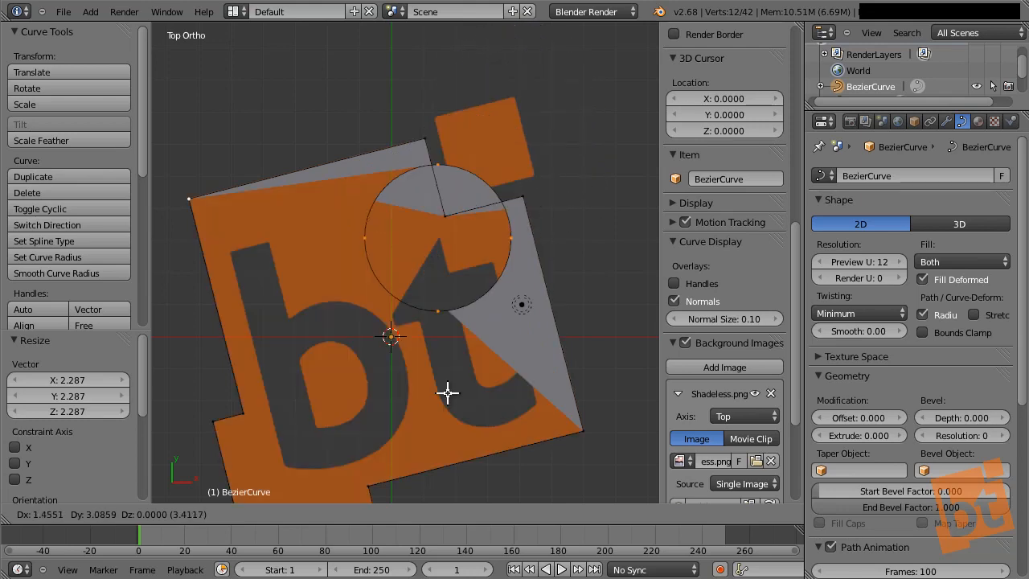
pyautogui.rightClick(443, 404)
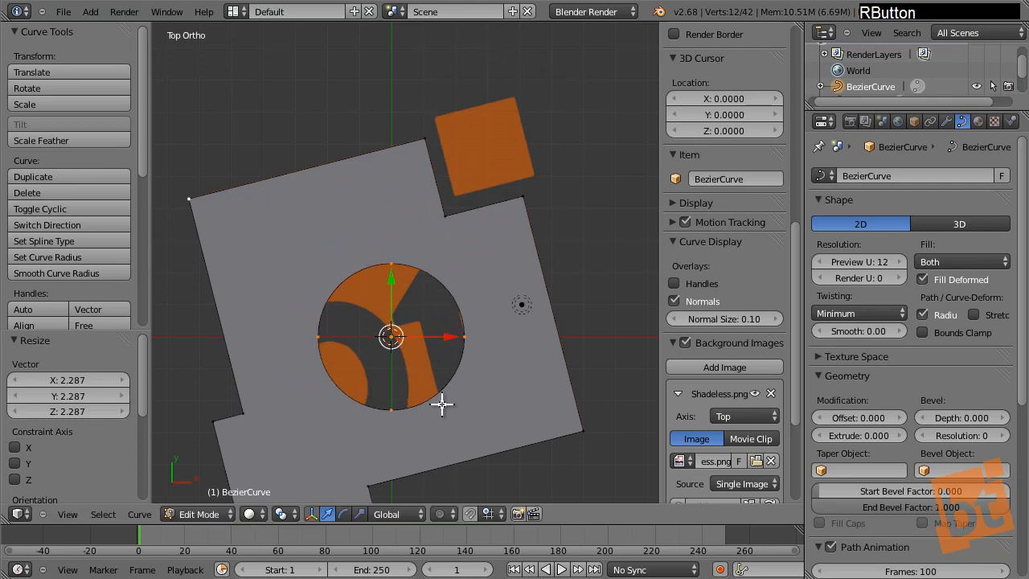
pyautogui.press('x')
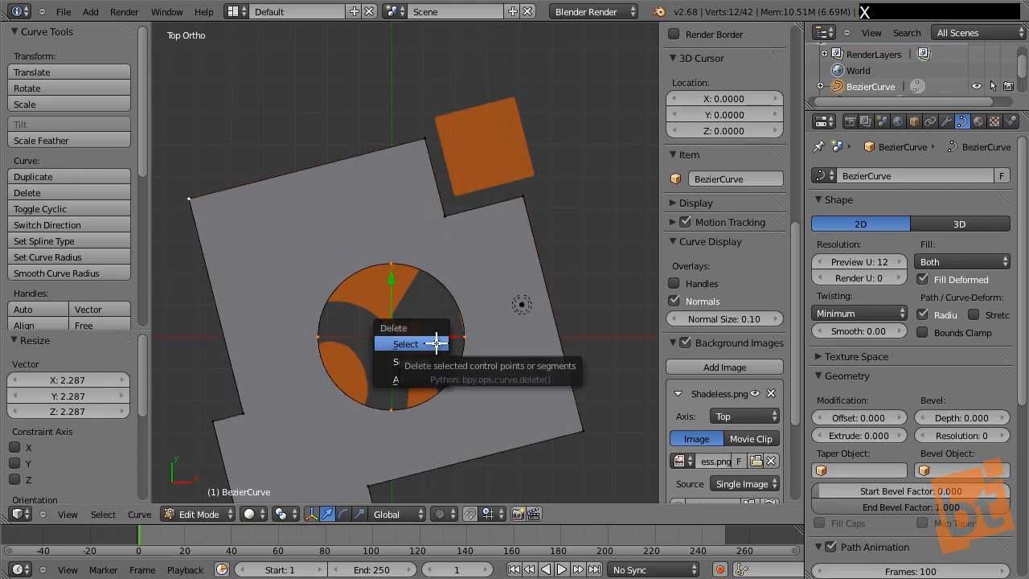
pyautogui.click(437, 343)
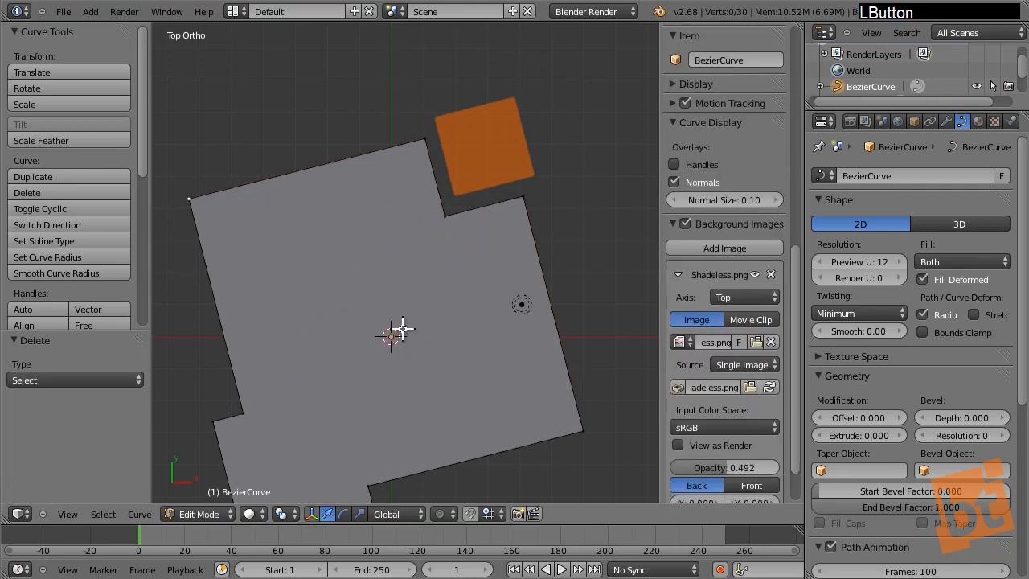
# Set the viewport shading to Wireframe, trying the Solid option along the way
pyautogui.keyDown('shift'); pyautogui.moveTo(357, 292); pyautogui.dragTo(414, 250, button='middle'); pyautogui.keyUp('shift')
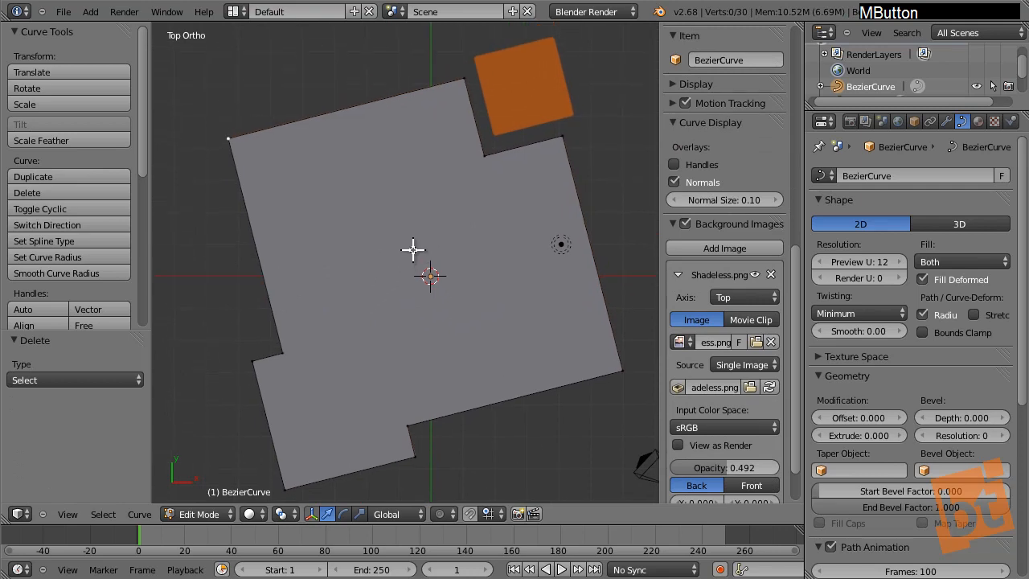
pyautogui.press('z')
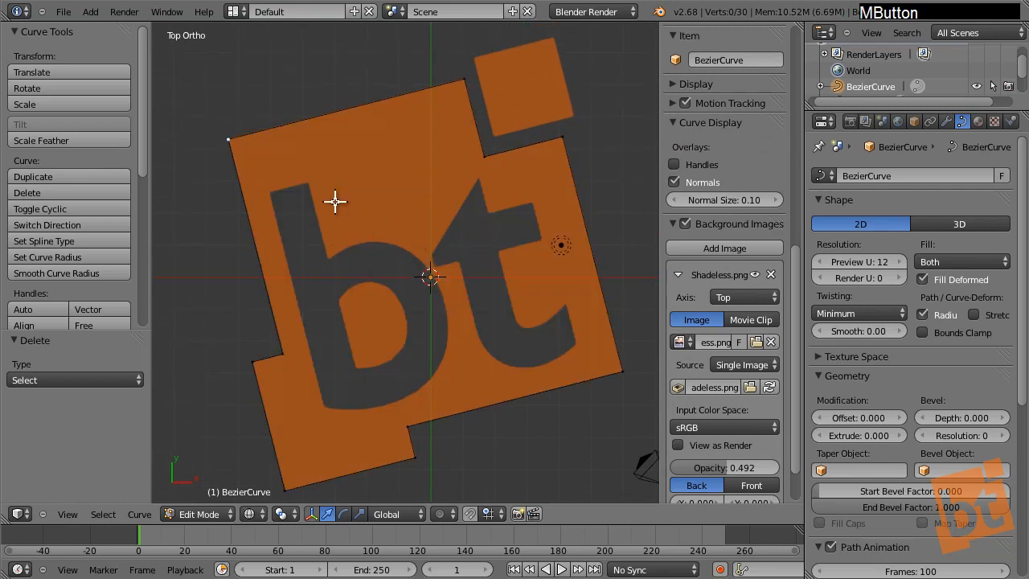
pyautogui.keyDown('shift'); pyautogui.moveTo(335, 202); pyautogui.dragTo(256, 108, button='middle'); pyautogui.keyUp('shift')
pyautogui.click(257, 515)
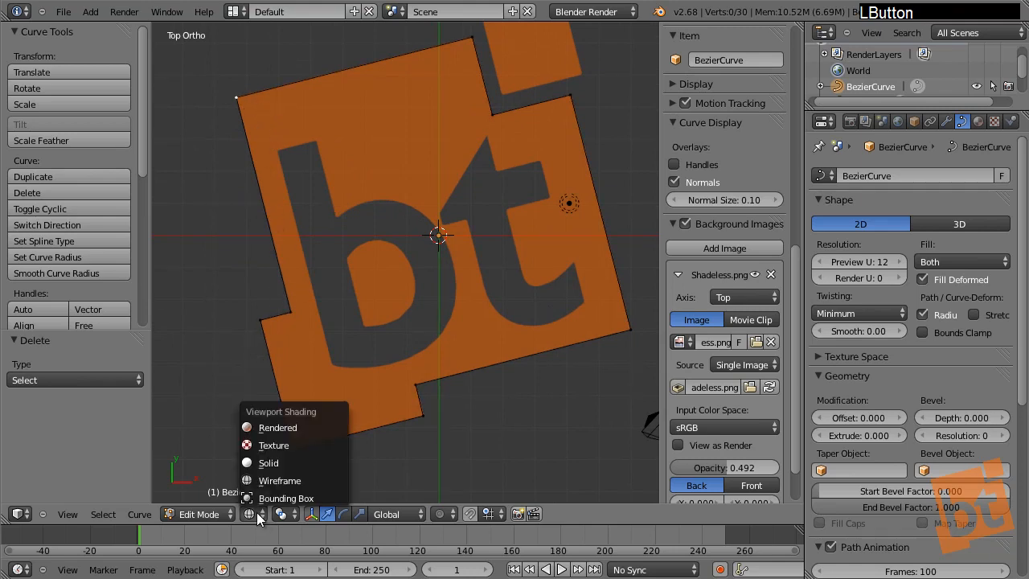
pyautogui.click(293, 462)
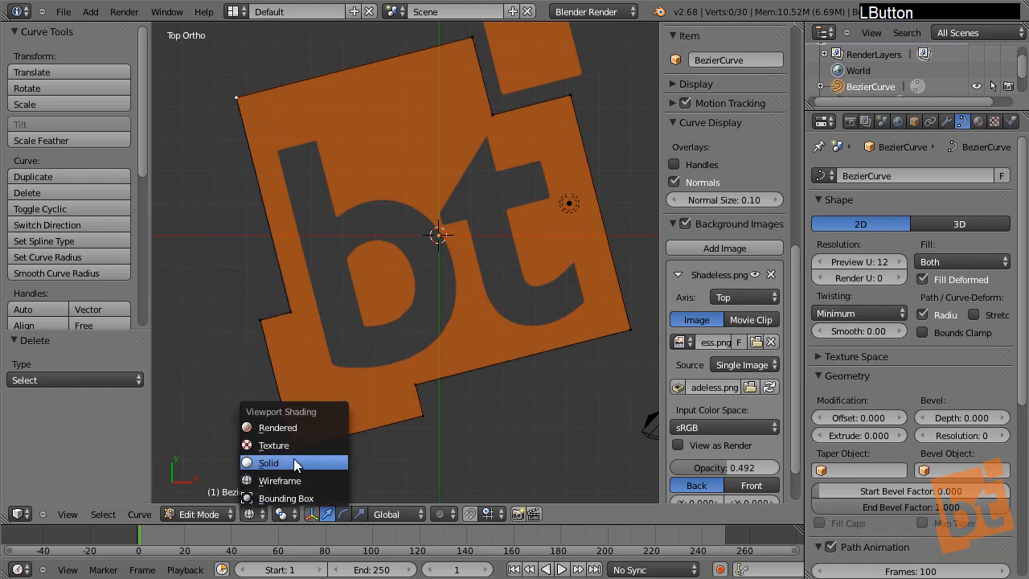
pyautogui.click(251, 514)
pyautogui.click(281, 481)
# Add a Bezier circle to the curve for tracing the small square above the large outline
pyautogui.moveTo(287, 441)
pyautogui.keyDown('shift'); pyautogui.mouseDown(button='middle')
pyautogui.moveTo(398, 292)
pyautogui.moveTo(276, 160)
pyautogui.mouseUp(button='middle'); pyautogui.keyUp('shift')
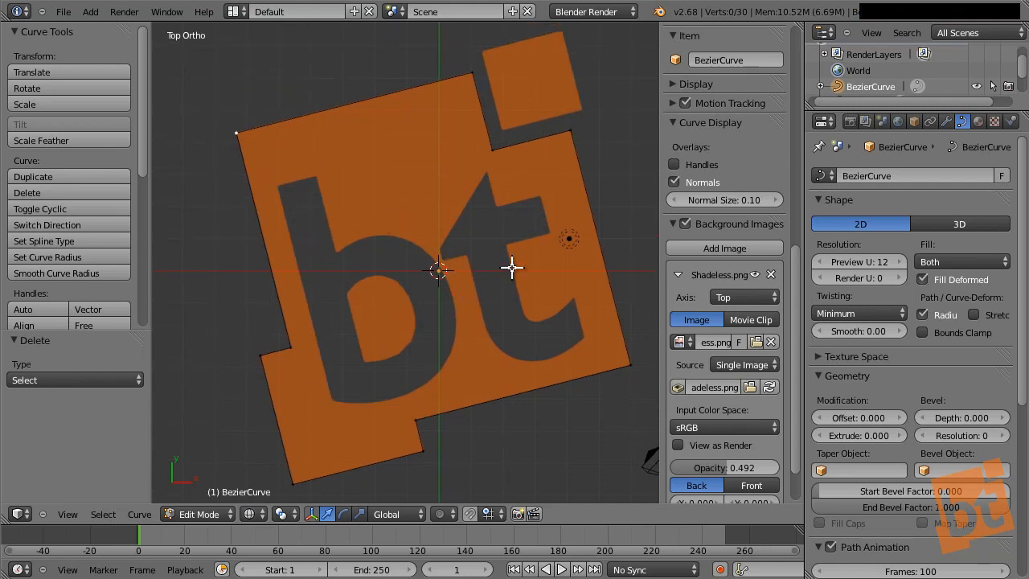
pyautogui.keyDown('shift'); pyautogui.moveTo(512, 268); pyautogui.dragTo(509, 267, button='middle'); pyautogui.keyUp('shift')
pyautogui.keyDown('shift'); pyautogui.moveTo(556, 195); pyautogui.dragTo(487, 342, button='middle'); pyautogui.keyUp('shift')
pyautogui.scroll(2, 463, 170)
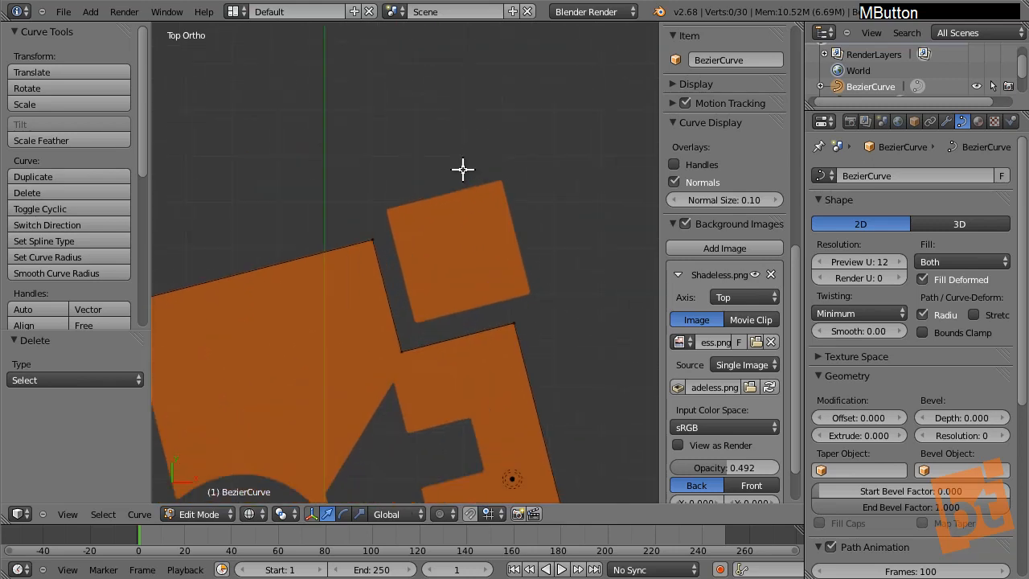
pyautogui.scroll(4, 463, 169)
pyautogui.keyDown('shift'); pyautogui.moveTo(339, 315); pyautogui.dragTo(327, 198, button='middle'); pyautogui.keyUp('shift')
pyautogui.scroll(1, 326, 198)
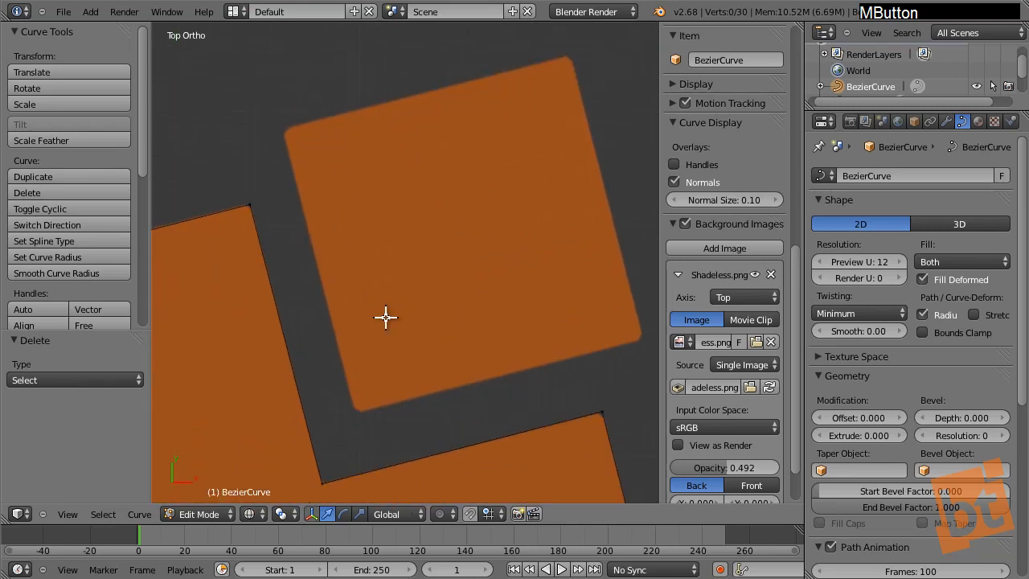
pyautogui.hotkey('shift', 'a')
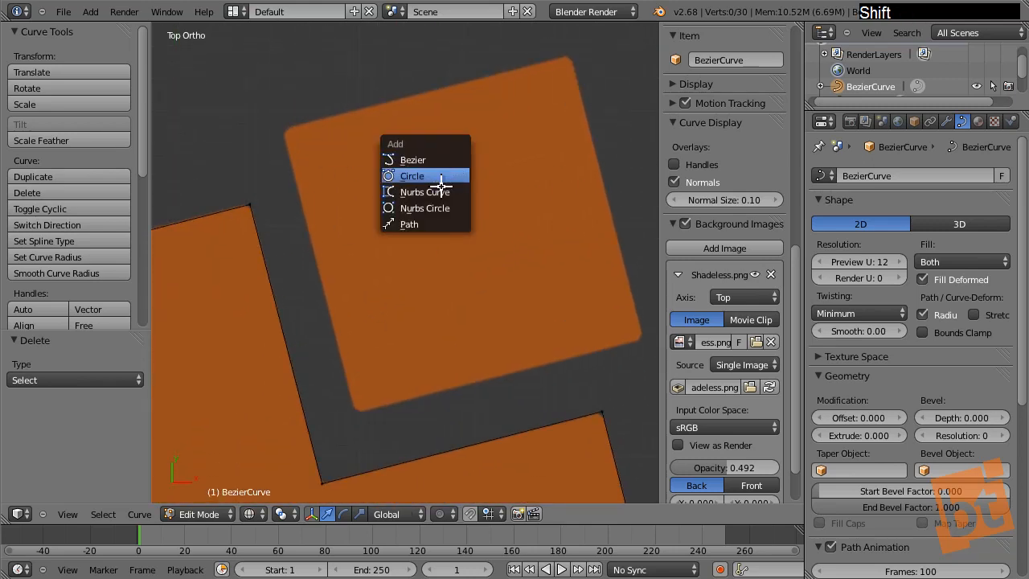
pyautogui.click(441, 177)
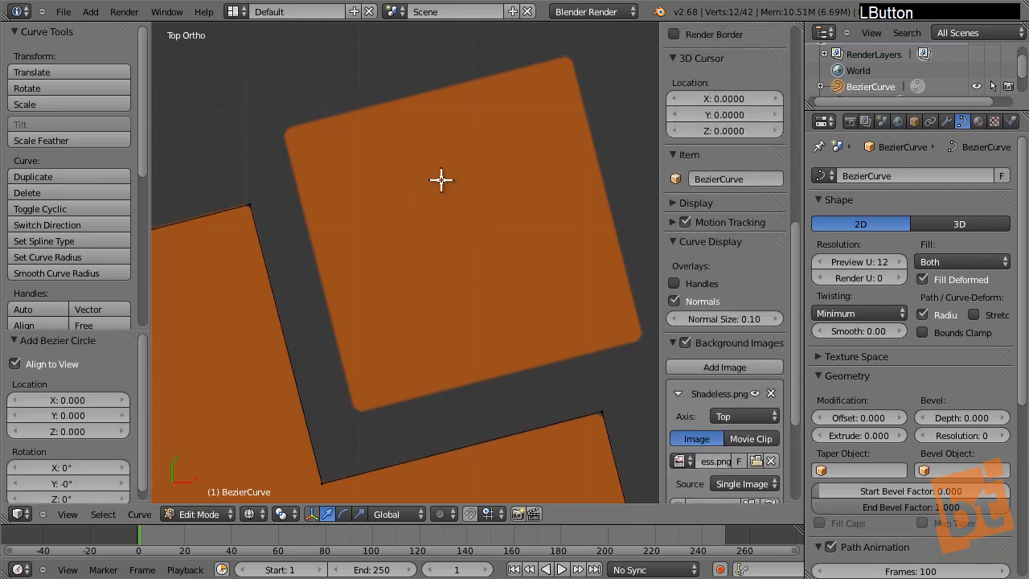
# Scale the circle by 1.092 and move it 2.920 in X and 5.949 in Y onto the small square
pyautogui.keyDown('ctrl'); pyautogui.moveTo(441, 181); pyautogui.dragTo(443, 233, button='middle'); pyautogui.keyUp('ctrl')
pyautogui.press('s')
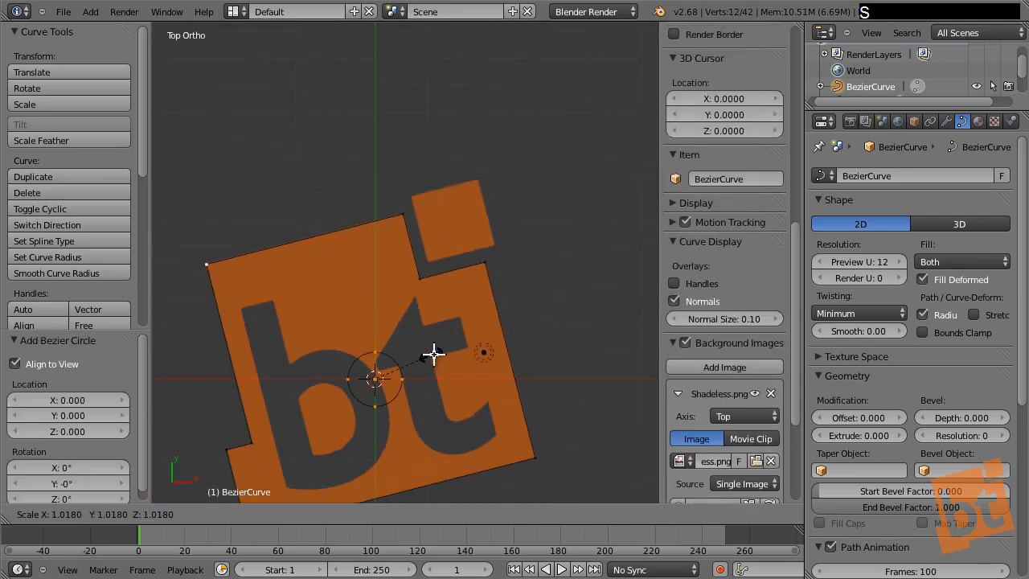
pyautogui.click(431, 358)
pyautogui.press('g')
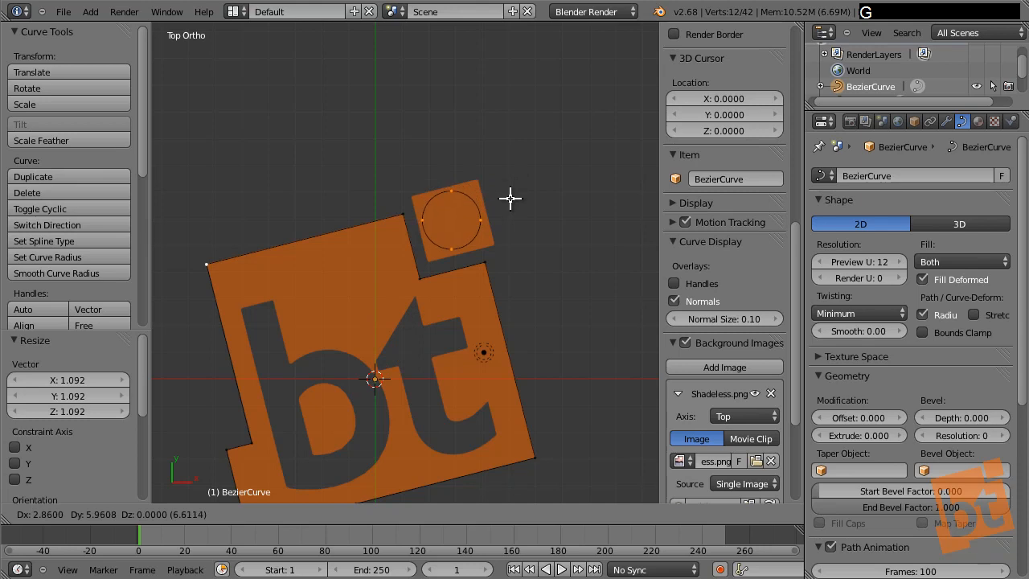
pyautogui.press('shift')
pyautogui.click(510, 201)
# Enlarge the circle by factors of 1.055 and 1.274, and rotate it 31.719° so its points face the square's corners
pyautogui.scroll(6, 475, 220)
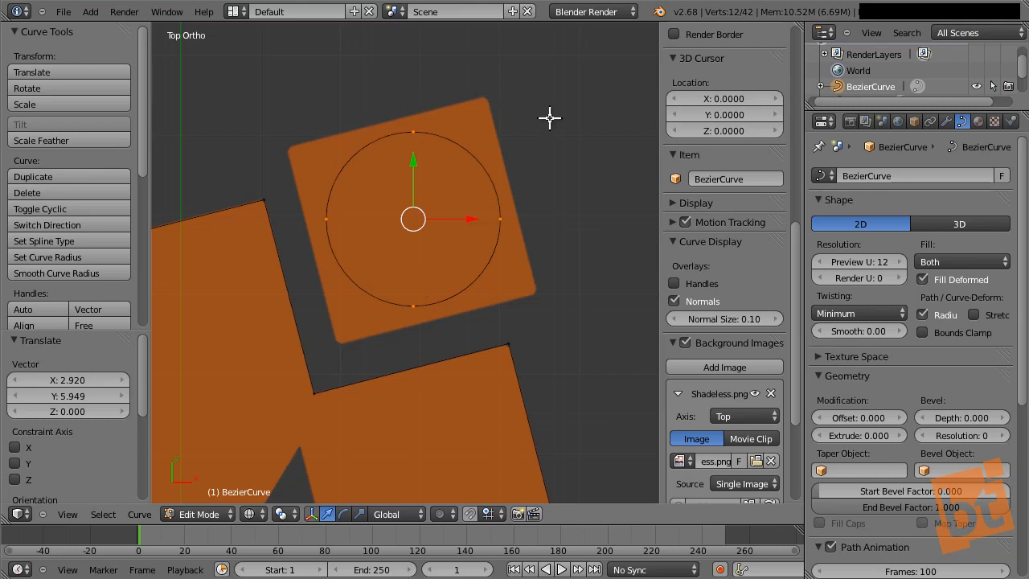
pyautogui.press('s')
pyautogui.click(575, 155)
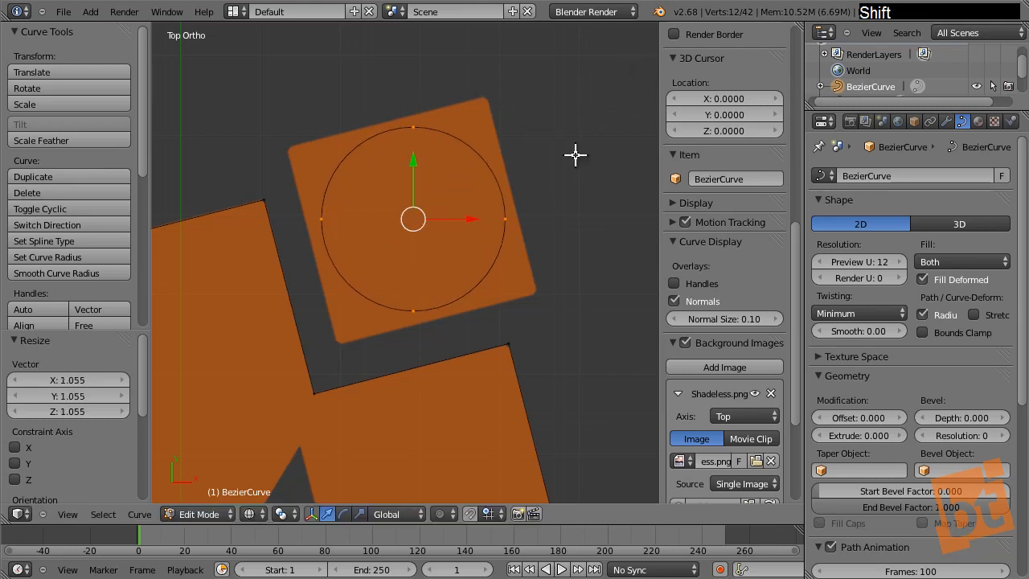
pyautogui.press('s')
pyautogui.click(612, 126)
pyautogui.press('r')
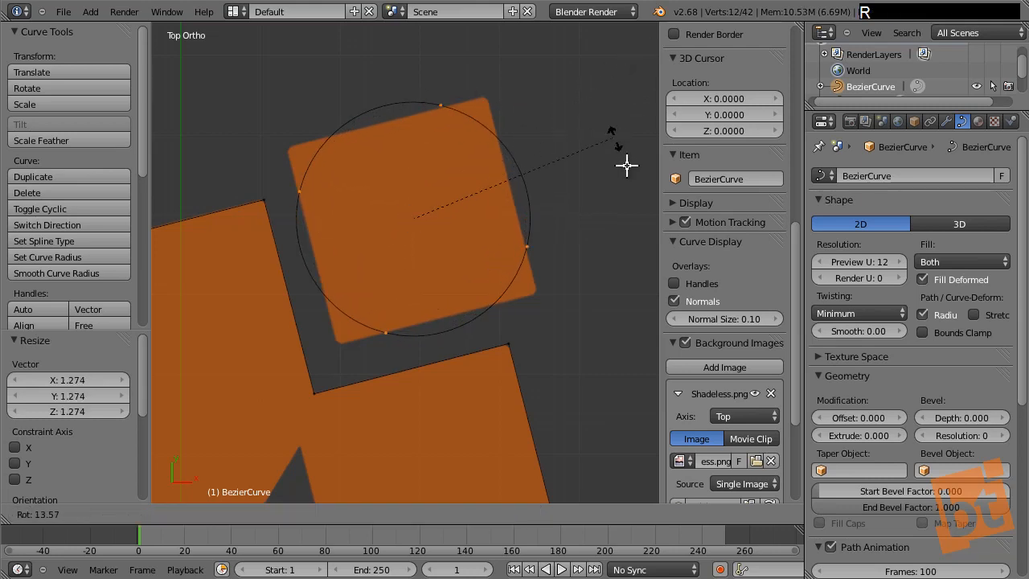
pyautogui.click(580, 191)
# Fit the circle's points to the square's corners by scaling 1.197, rotating slightly and scaling another 1.026
pyautogui.press('s')
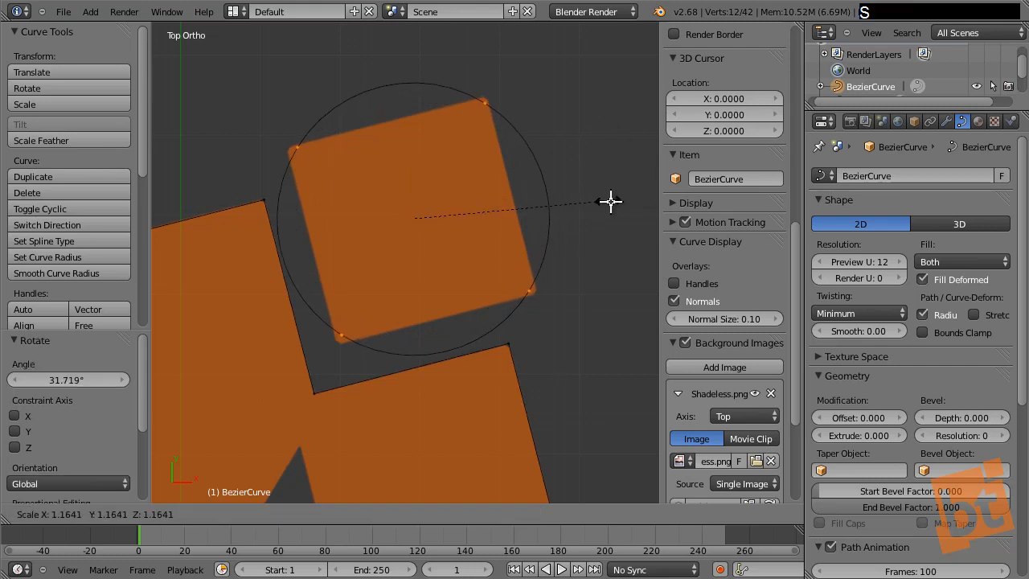
pyautogui.click(610, 202)
pyautogui.press('r')
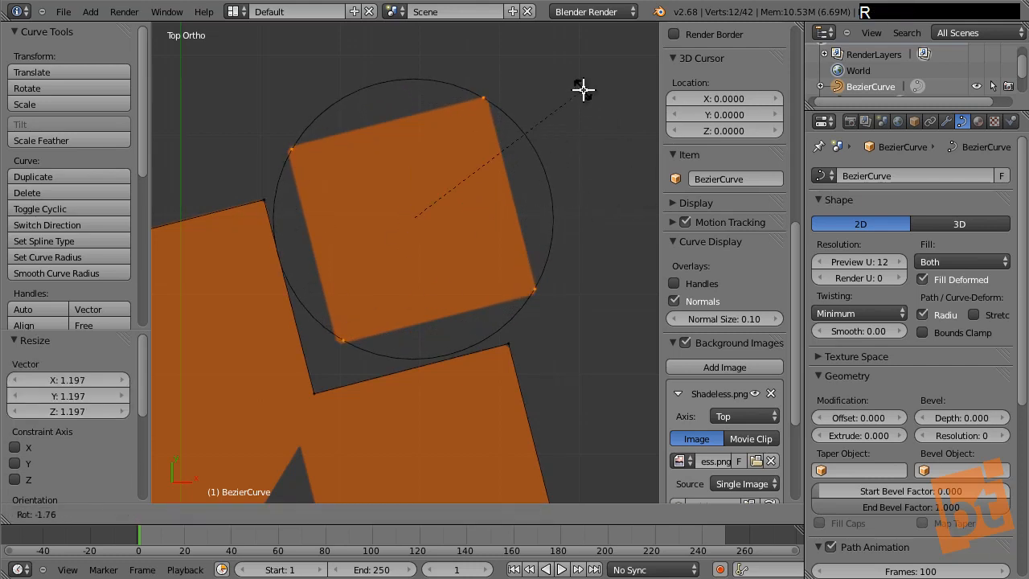
pyautogui.click(558, 133)
pyautogui.press('s')
pyautogui.click(564, 134)
# Fine-tune the circle over the square: rotate 0.331°, move -0.016 in X and -0.010 in Y, and rotate another 0.227°
pyautogui.press('r')
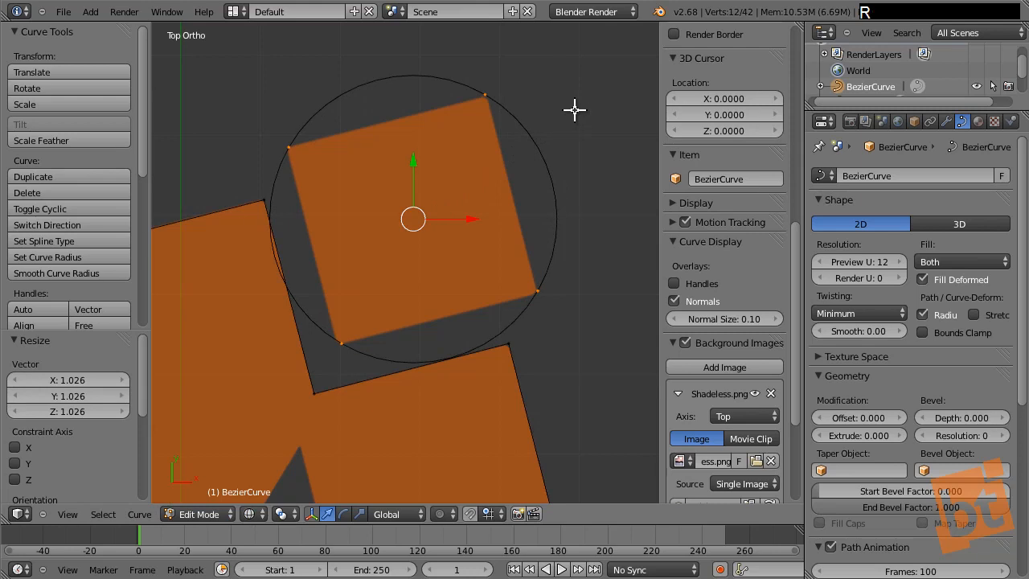
pyautogui.click(574, 111)
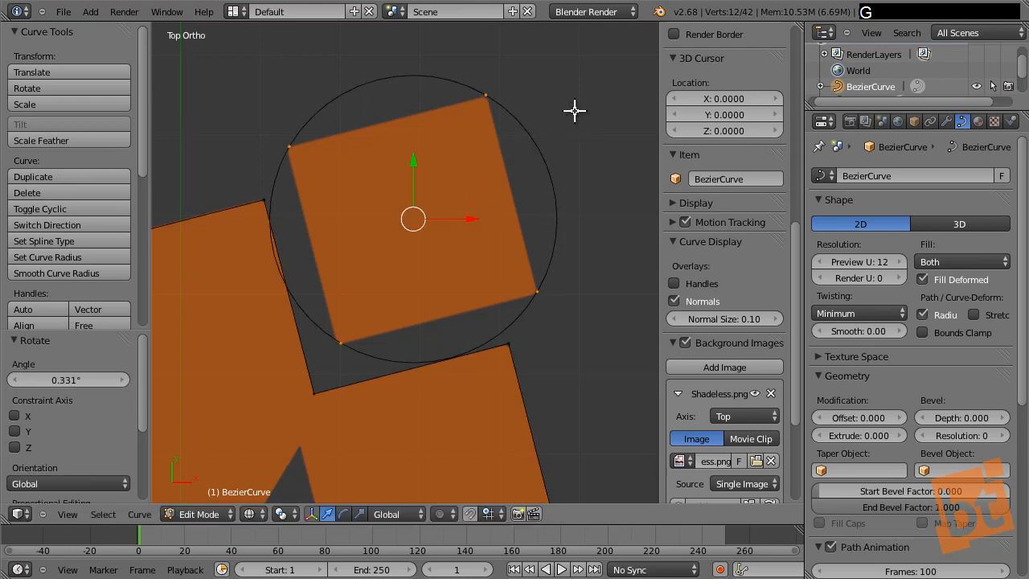
pyautogui.keyDown('shift'); pyautogui.moveTo(560, 115); pyautogui.dragTo(561, 119); pyautogui.keyUp('shift')
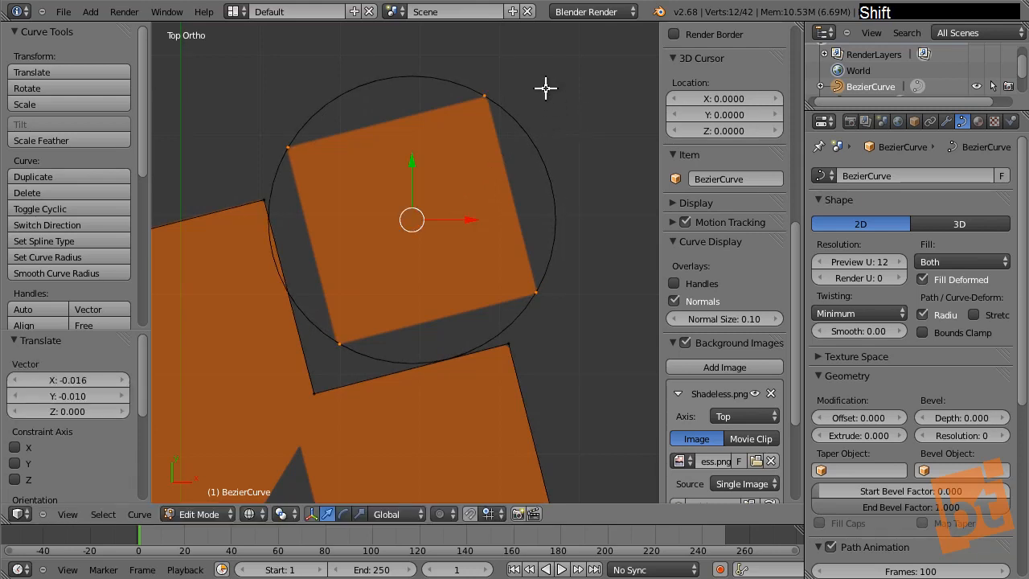
pyautogui.press('r')
pyautogui.click(533, 110)
# Set the handle type of the circle's four points to Vector so it matches the small square
pyautogui.keyDown('shift'); pyautogui.moveTo(448, 155); pyautogui.dragTo(441, 170, button='middle'); pyautogui.keyUp('shift')
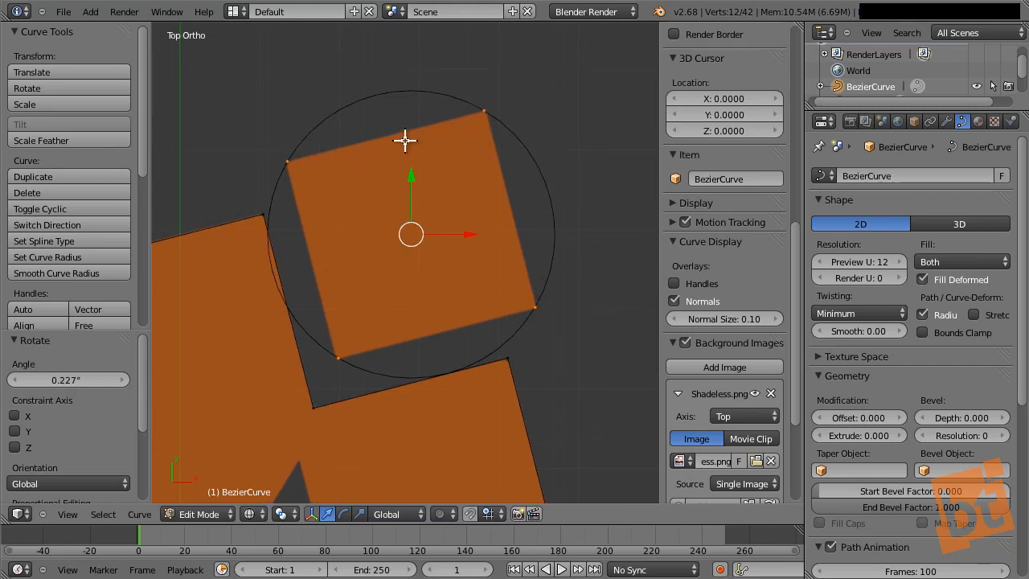
pyautogui.press('v')
pyautogui.click(453, 205)
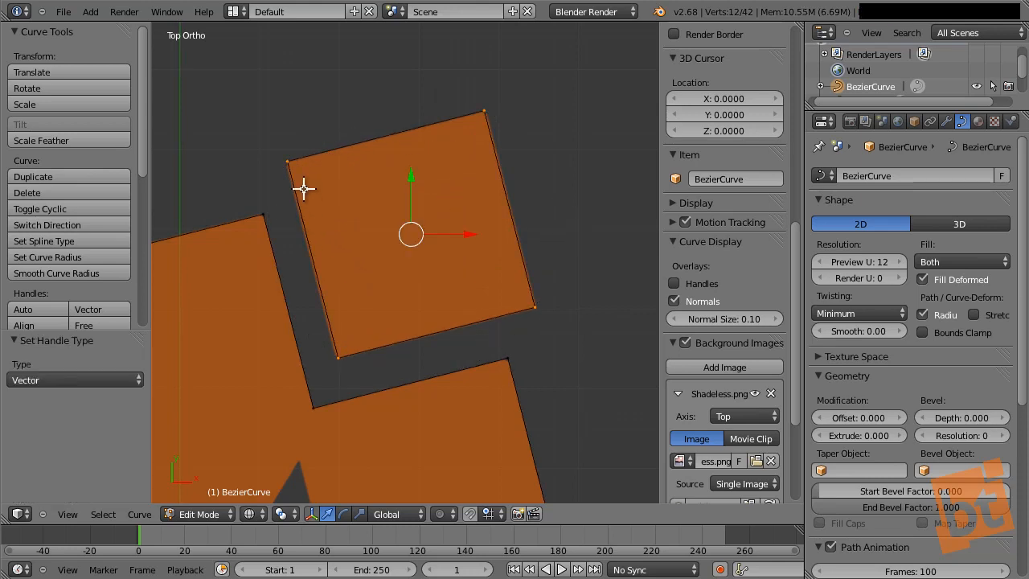
# Add a Bezier curve beside the letter t as a possible starting point for tracing it
pyautogui.keyDown('shift'); pyautogui.moveTo(390, 243); pyautogui.dragTo(441, 239, button='middle'); pyautogui.keyUp('shift')
pyautogui.scroll(-4, 430, 238)
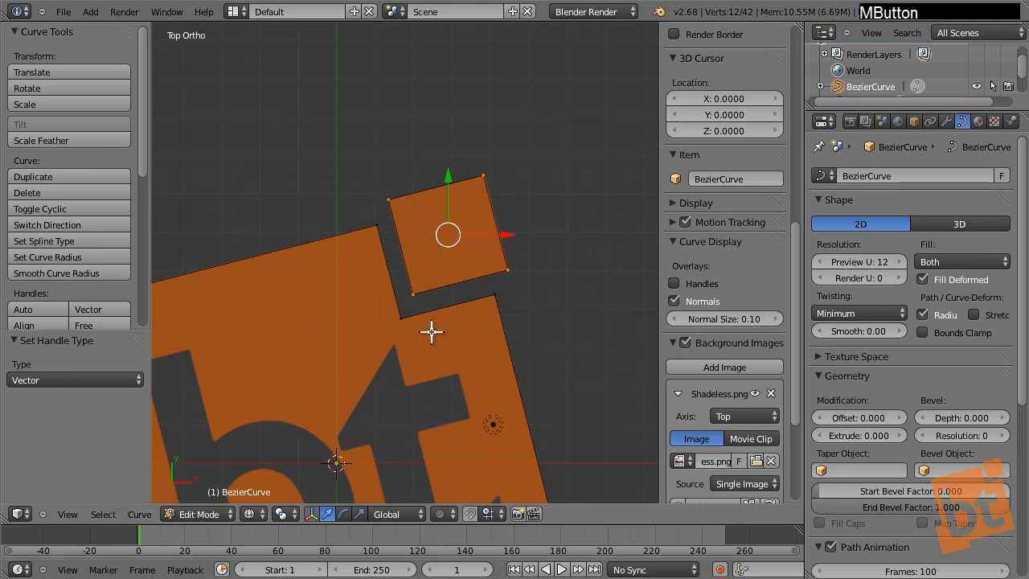
pyautogui.keyDown('shift'); pyautogui.moveTo(416, 324); pyautogui.dragTo(480, 214, button='middle'); pyautogui.keyUp('shift')
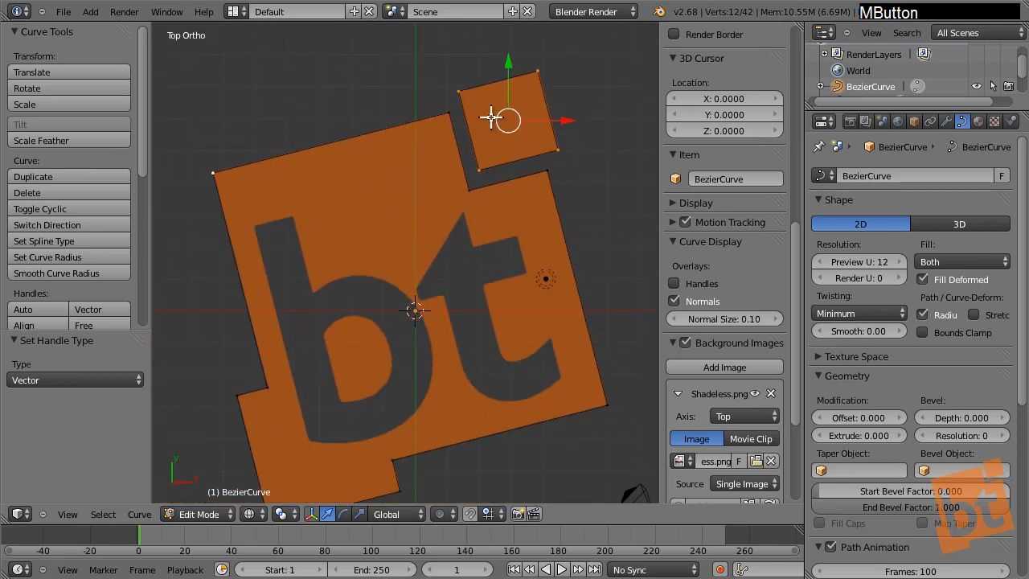
pyautogui.keyDown('shift'); pyautogui.moveTo(489, 103); pyautogui.dragTo(497, 102, button='middle'); pyautogui.keyUp('shift')
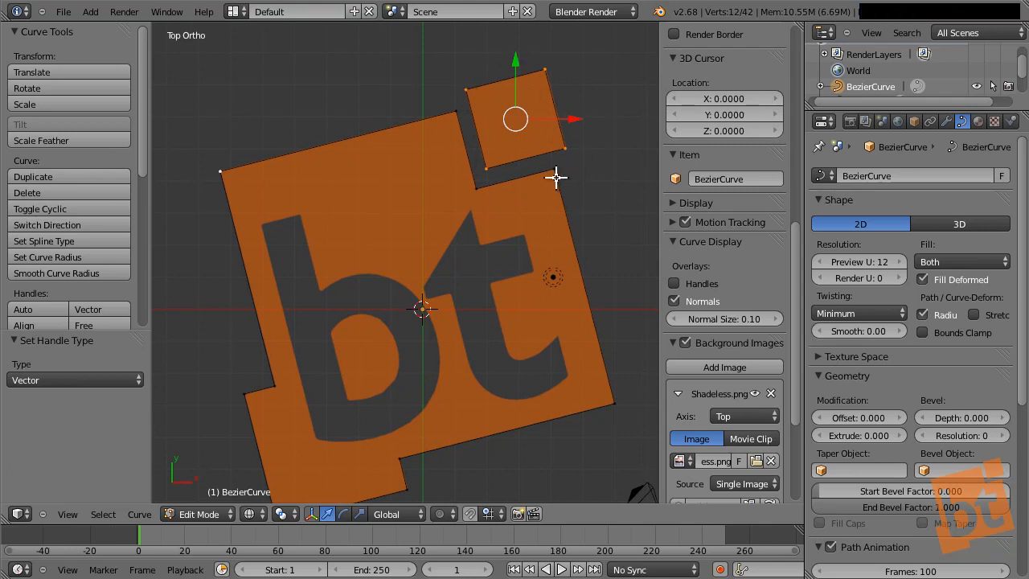
pyautogui.moveTo(379, 311)
pyautogui.keyDown('shift'); pyautogui.mouseDown(button='middle')
pyautogui.moveTo(384, 324)
pyautogui.moveTo(395, 318)
pyautogui.mouseUp(button='middle'); pyautogui.keyUp('shift')
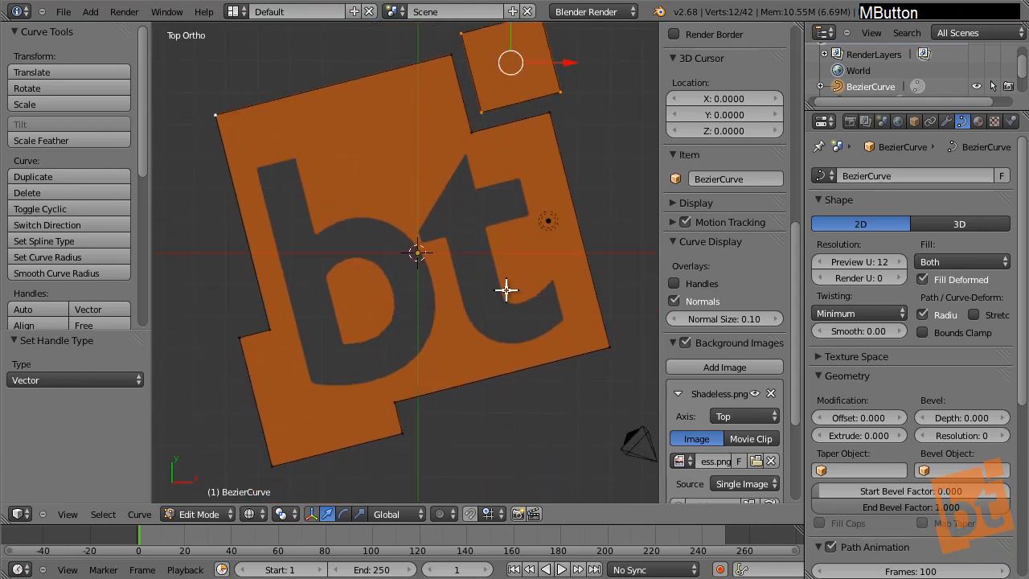
pyautogui.keyDown('shift'); pyautogui.moveTo(505, 291); pyautogui.dragTo(509, 308, button='middle'); pyautogui.keyUp('shift')
pyautogui.scroll(3, 343, 292)
pyautogui.keyDown('shift'); pyautogui.moveTo(542, 236); pyautogui.dragTo(408, 283, button='middle'); pyautogui.keyUp('shift')
pyautogui.scroll(3, 418, 220)
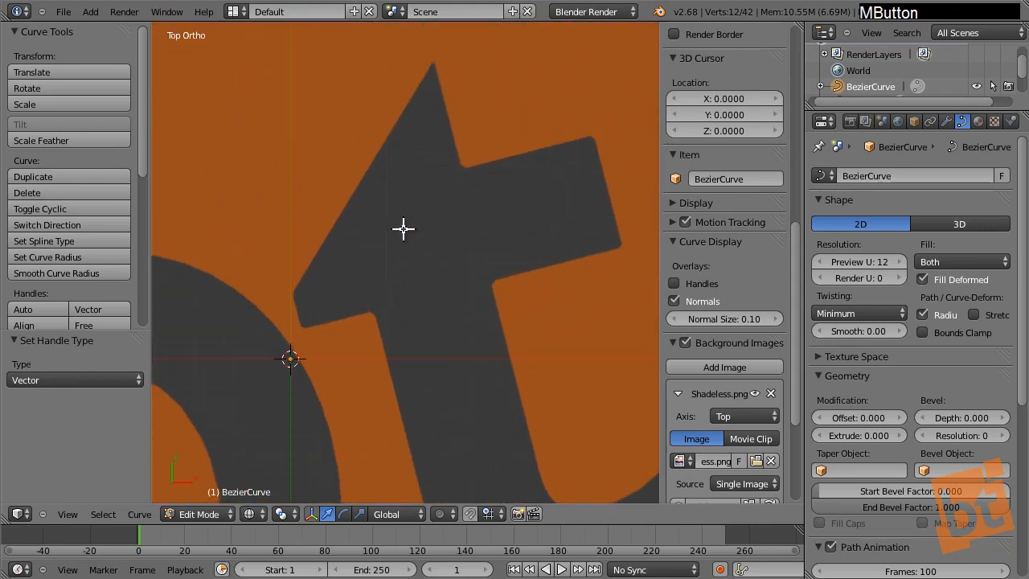
pyautogui.hotkey('shift', 'a')
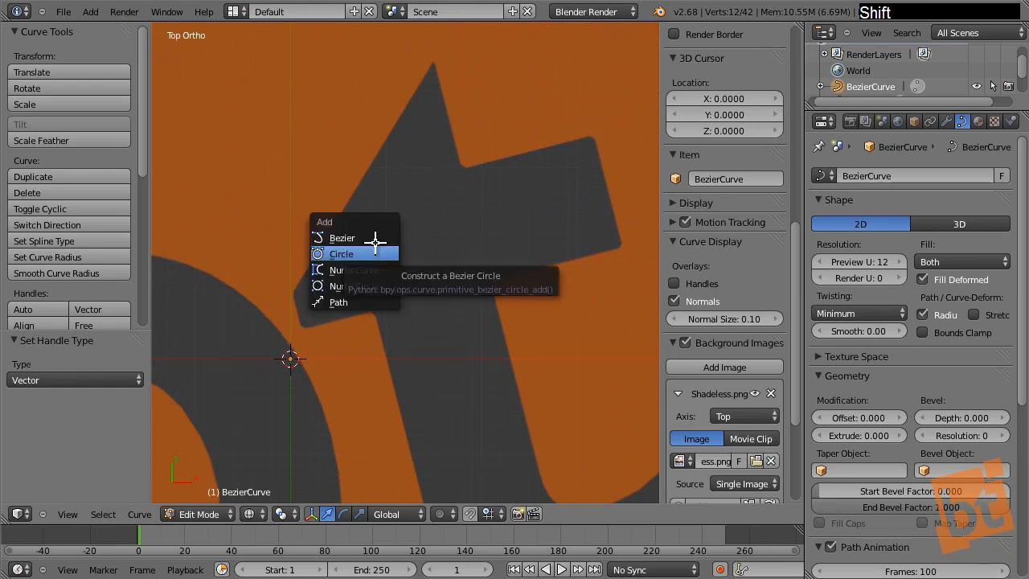
pyautogui.click(375, 238)
# Try rotating the left end point of the new Bezier curve
pyautogui.rightClick(388, 359)
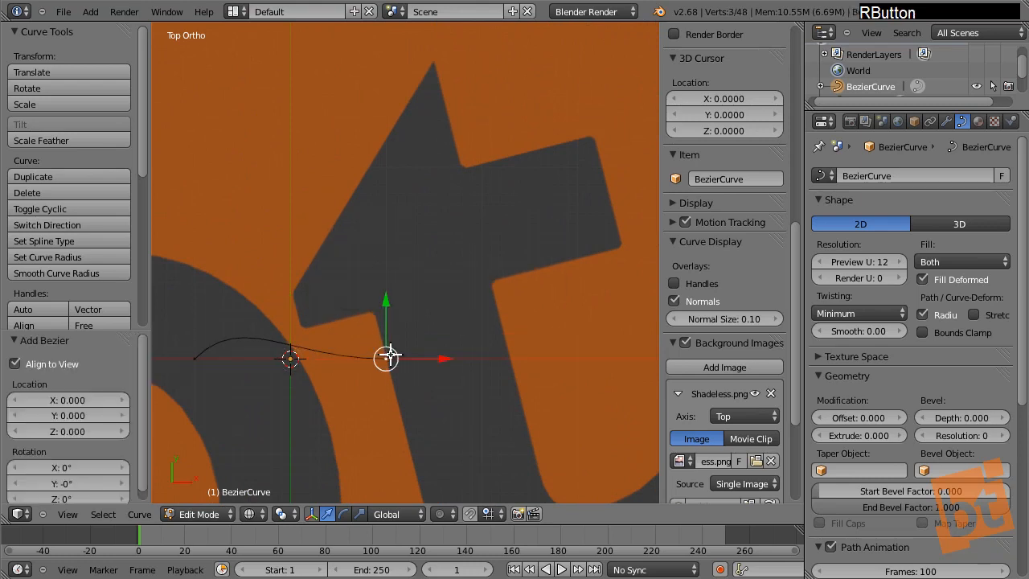
pyautogui.keyDown('shift'); pyautogui.moveTo(428, 348); pyautogui.dragTo(435, 375, button='middle'); pyautogui.keyUp('shift')
pyautogui.keyDown('shift'); pyautogui.rightClick(203, 373); pyautogui.keyUp('shift')
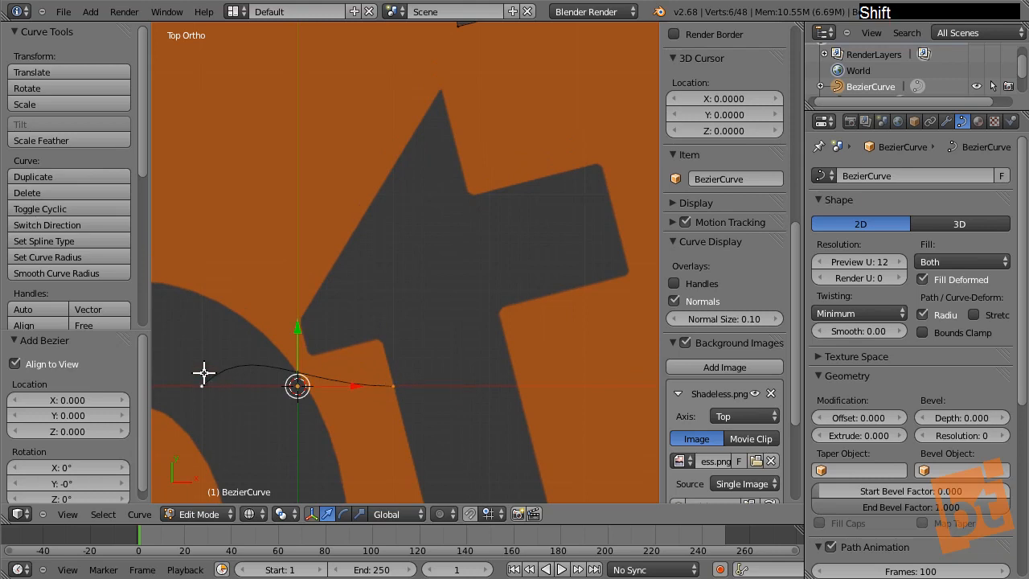
pyautogui.rightClick(202, 383)
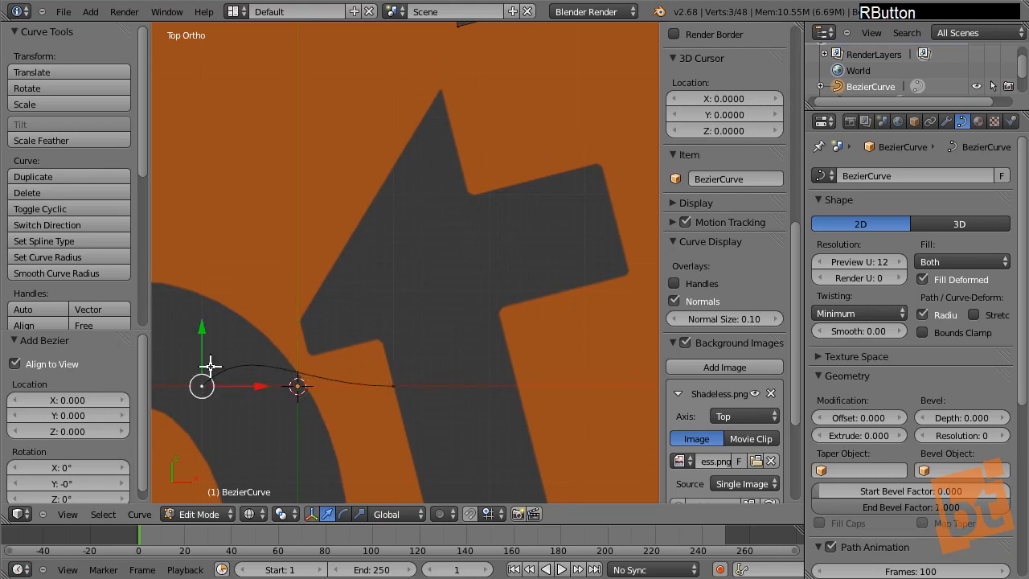
pyautogui.press('g')
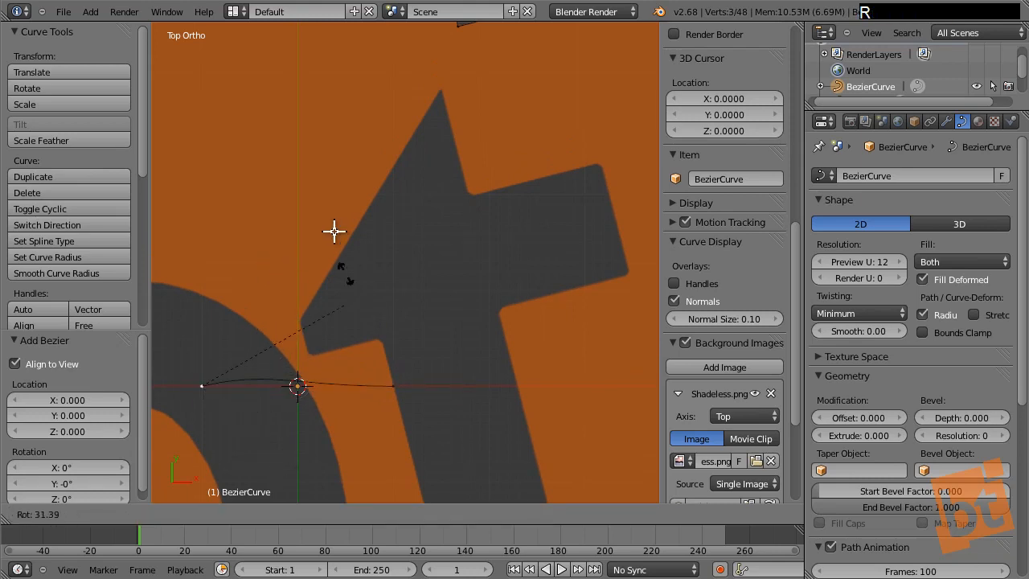
pyautogui.rightClick(333, 232)
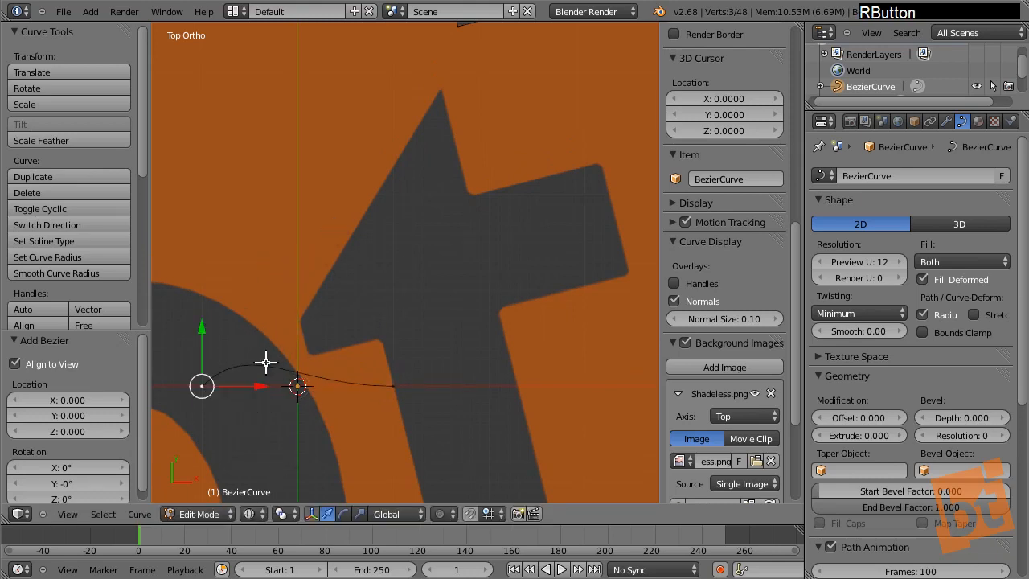
# Turn the curve handle display on and off again, and delete both points of the new Bezier curve
pyautogui.keyDown('shift'); pyautogui.rightClick(389, 387); pyautogui.keyUp('shift')
pyautogui.click(674, 284)
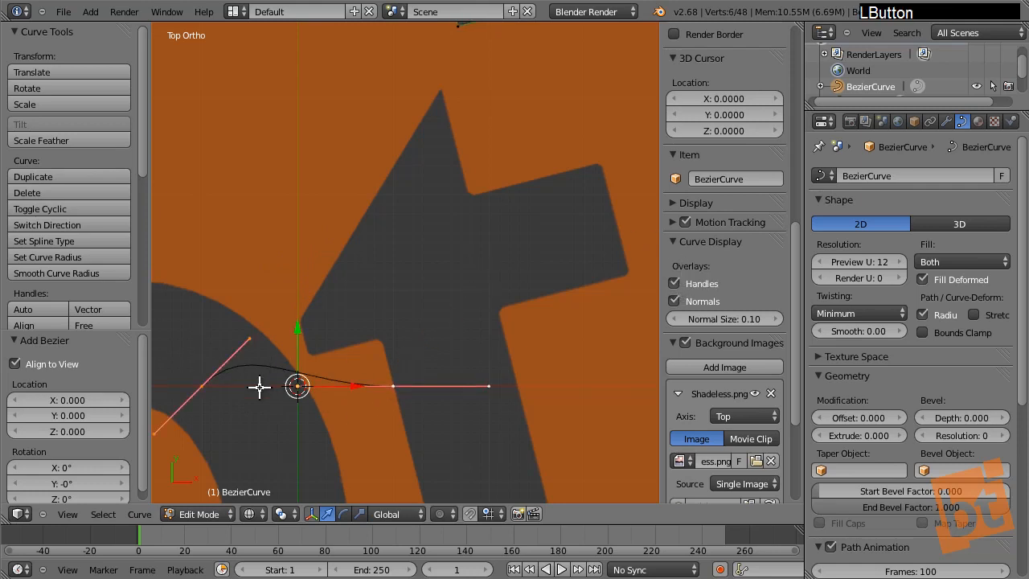
pyautogui.rightClick(394, 386)
pyautogui.click(674, 283)
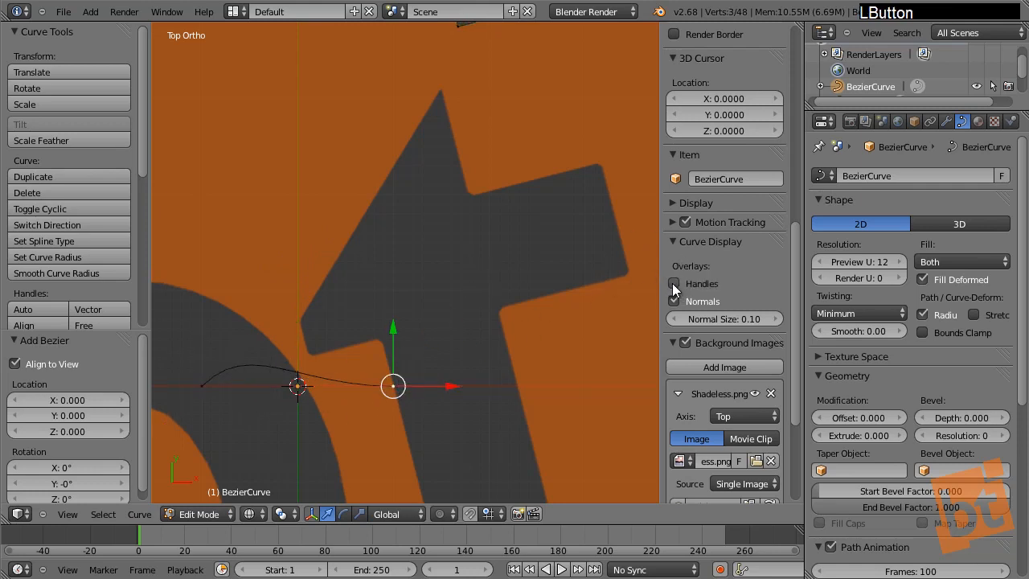
pyautogui.keyDown('shift'); pyautogui.rightClick(206, 387); pyautogui.keyUp('shift')
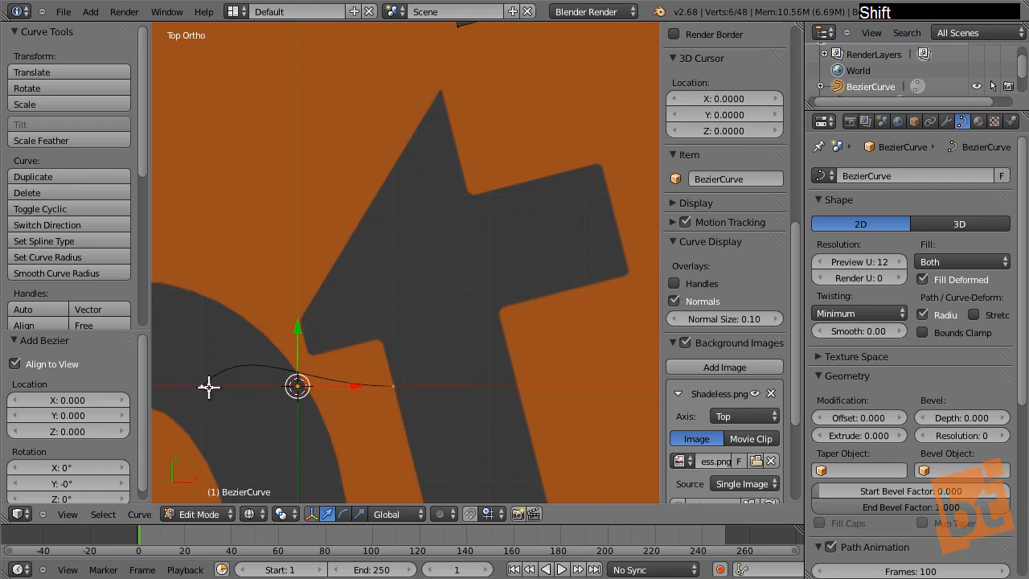
pyautogui.press('x')
pyautogui.click(388, 340)
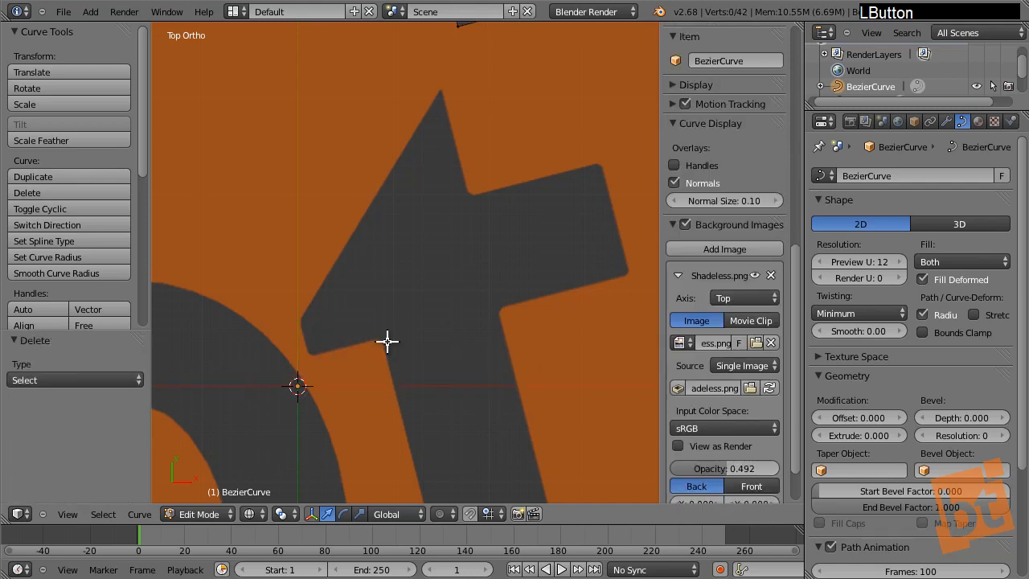
# Duplicate the outline's inner corner point below the small square and place the copy on the peak of the letter t
pyautogui.scroll(-3, 463, 276)
pyautogui.rightClick(437, 212)
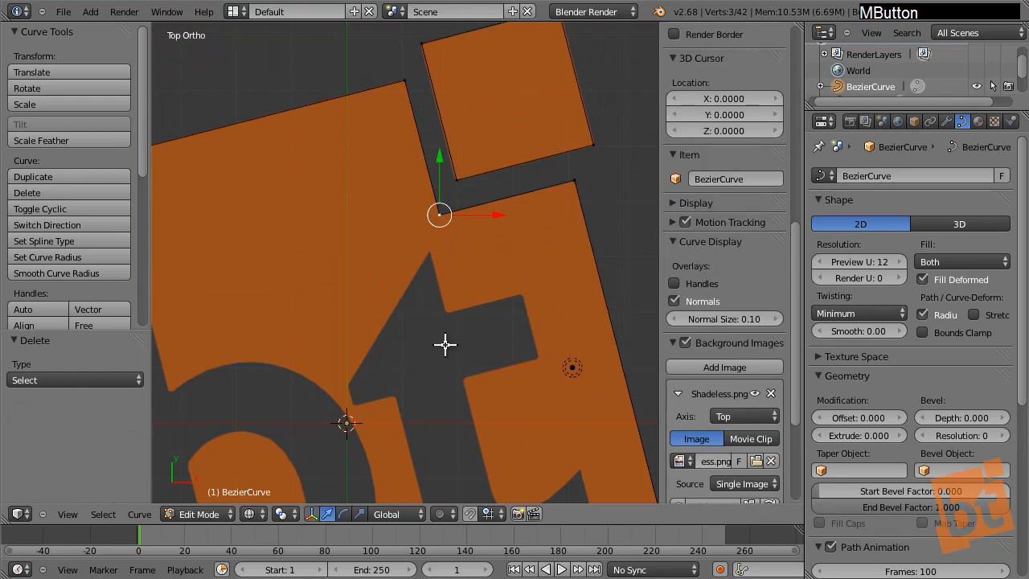
pyautogui.keyDown('shift'); pyautogui.moveTo(446, 345); pyautogui.dragTo(434, 339, button='middle'); pyautogui.keyUp('shift')
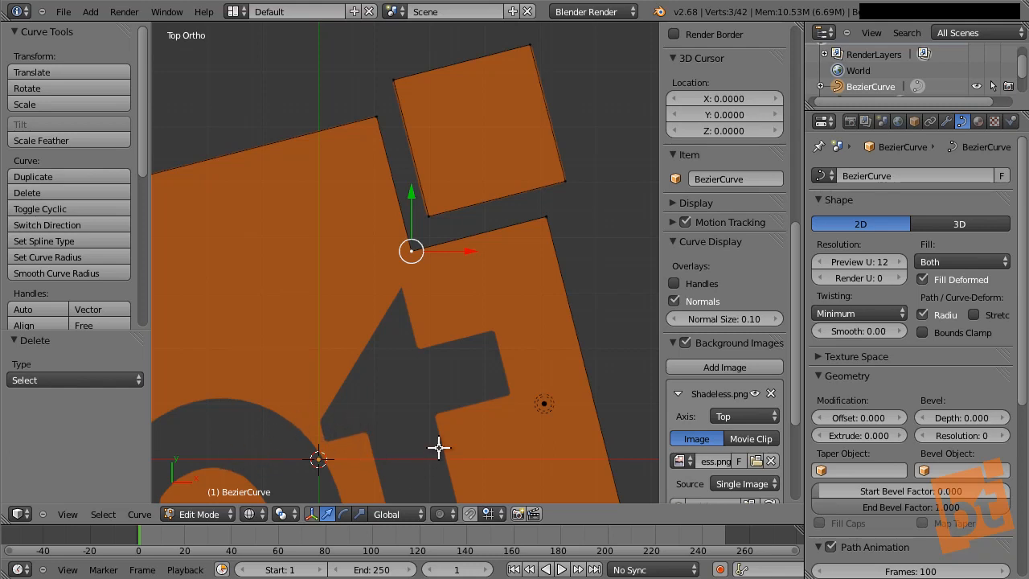
pyautogui.rightClick(410, 250)
pyautogui.scroll(3, 427, 285)
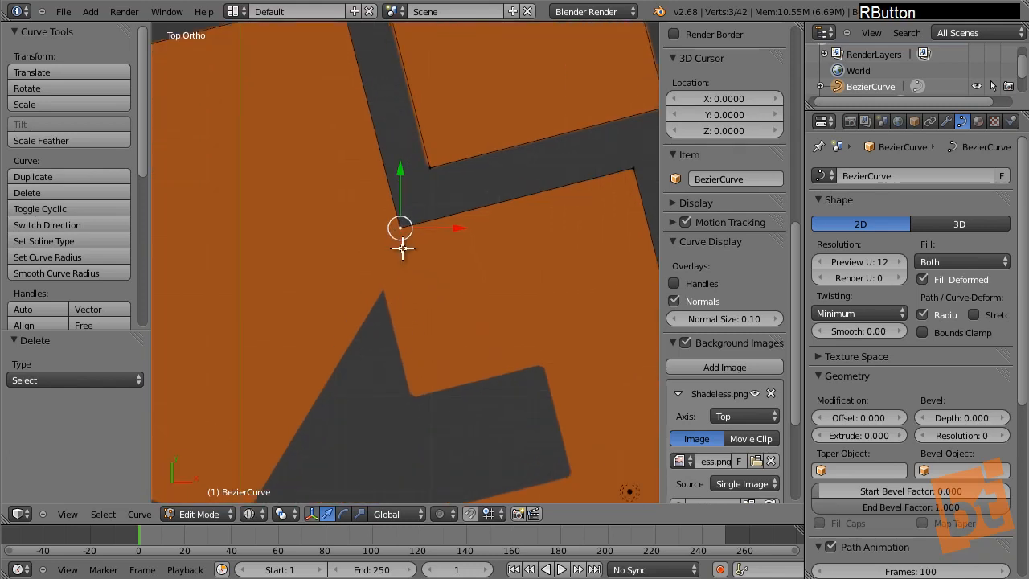
pyautogui.hotkey('shift', 'd')
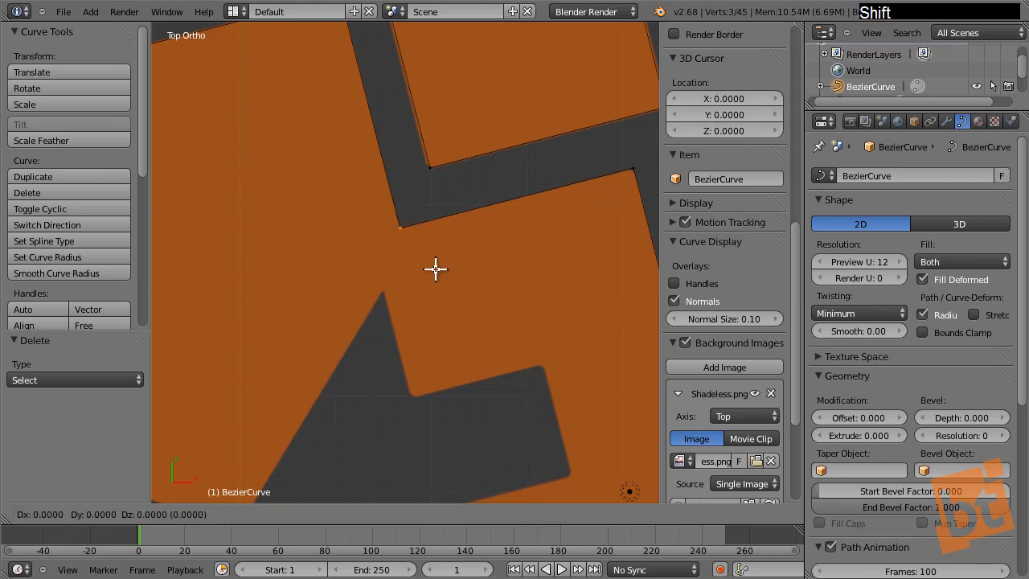
pyautogui.click(419, 331)
# Add a point where the t's peak meets its crossbar, and fine-tune the positions of this point and the peak point
pyautogui.scroll(2, 389, 295)
pyautogui.keyDown('shift'); pyautogui.moveTo(430, 302); pyautogui.dragTo(419, 238, button='middle'); pyautogui.keyUp('shift')
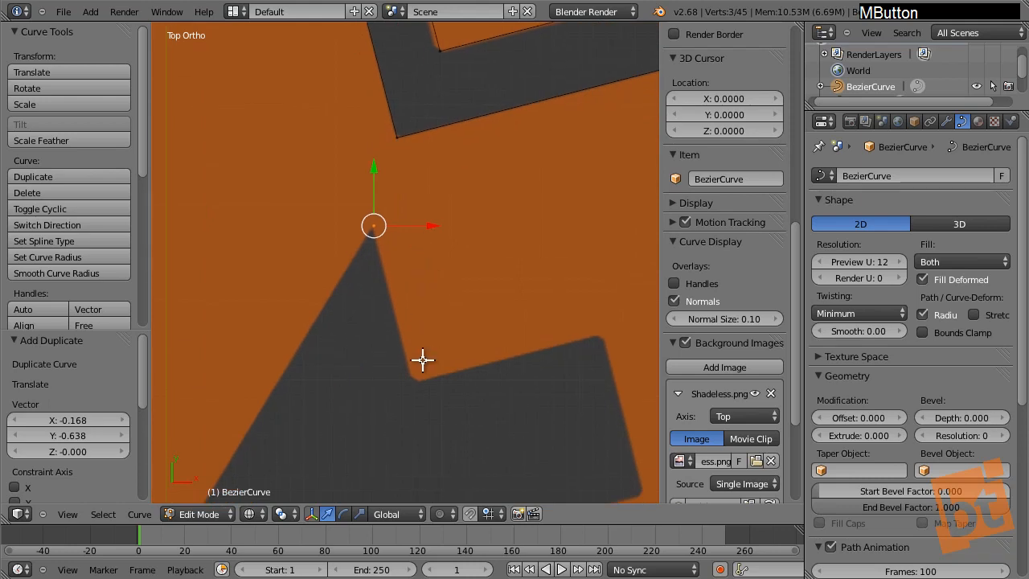
pyautogui.keyDown('ctrl'); pyautogui.click(415, 385); pyautogui.keyUp('ctrl')
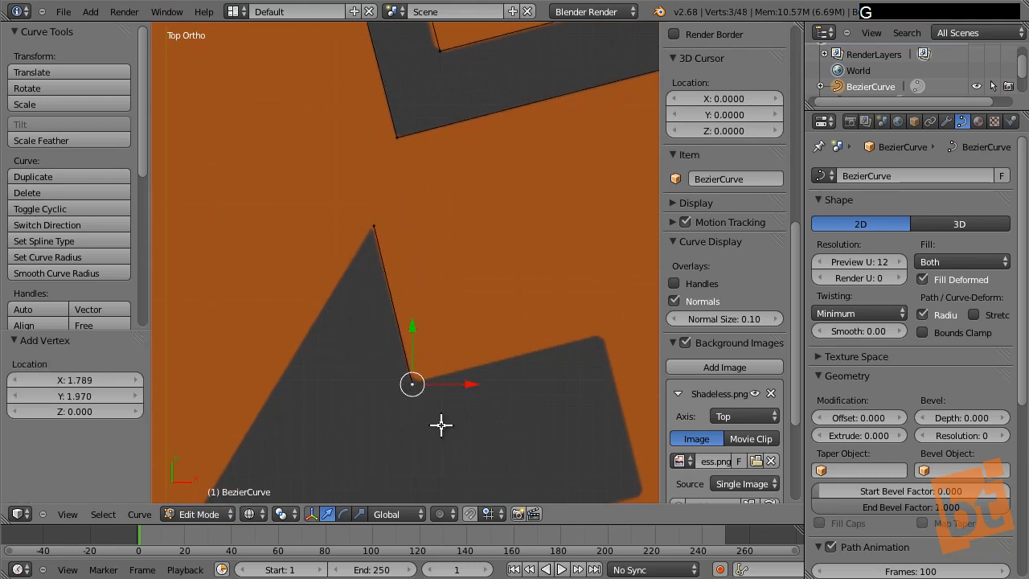
pyautogui.press('g')
pyautogui.keyDown('shift'); pyautogui.click(439, 406); pyautogui.keyUp('shift')
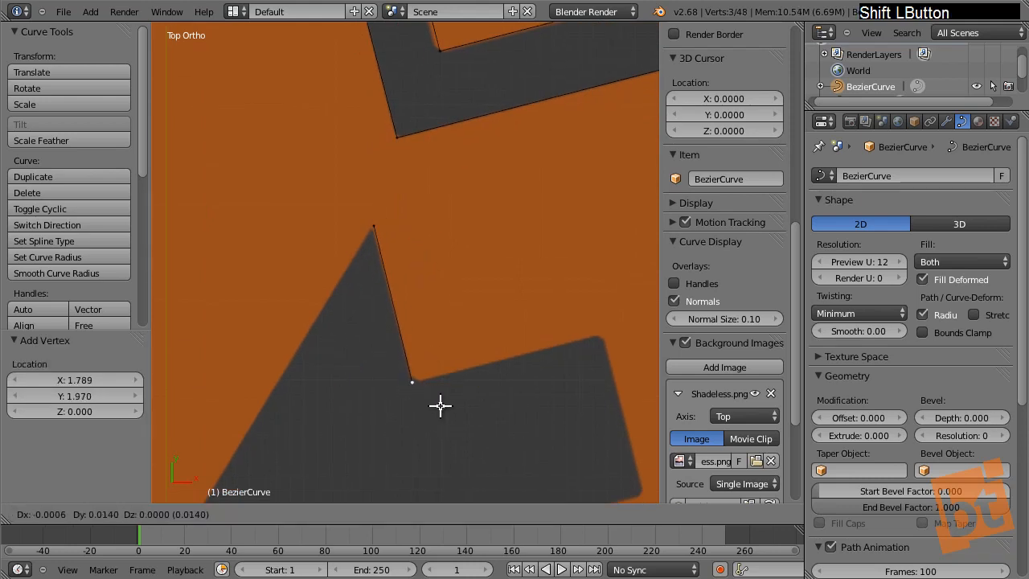
pyautogui.rightClick(374, 227)
pyautogui.scroll(3, 376, 229)
pyautogui.keyDown('shift'); pyautogui.click(361, 241); pyautogui.keyUp('shift')
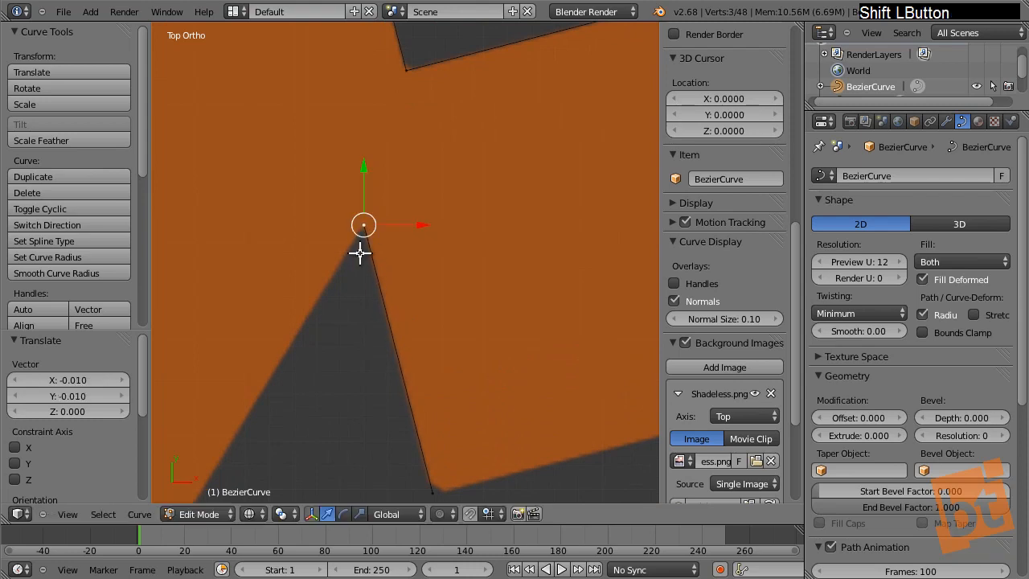
# Extrude the curve to the crossbar's upper right and lower right corners, and nudge the upper corner point onto the image
pyautogui.keyDown('shift'); pyautogui.moveTo(453, 370); pyautogui.dragTo(384, 213, button='middle'); pyautogui.keyUp('shift')
pyautogui.rightClick(372, 318)
pyautogui.keyDown('shift'); pyautogui.moveTo(370, 385); pyautogui.dragTo(376, 412, button='middle'); pyautogui.keyUp('shift')
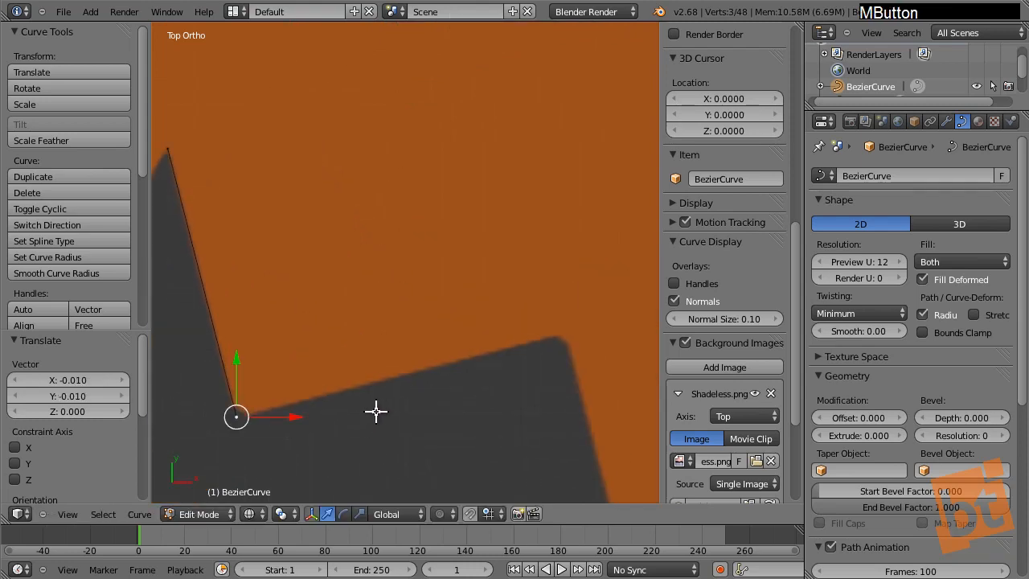
pyautogui.press('e')
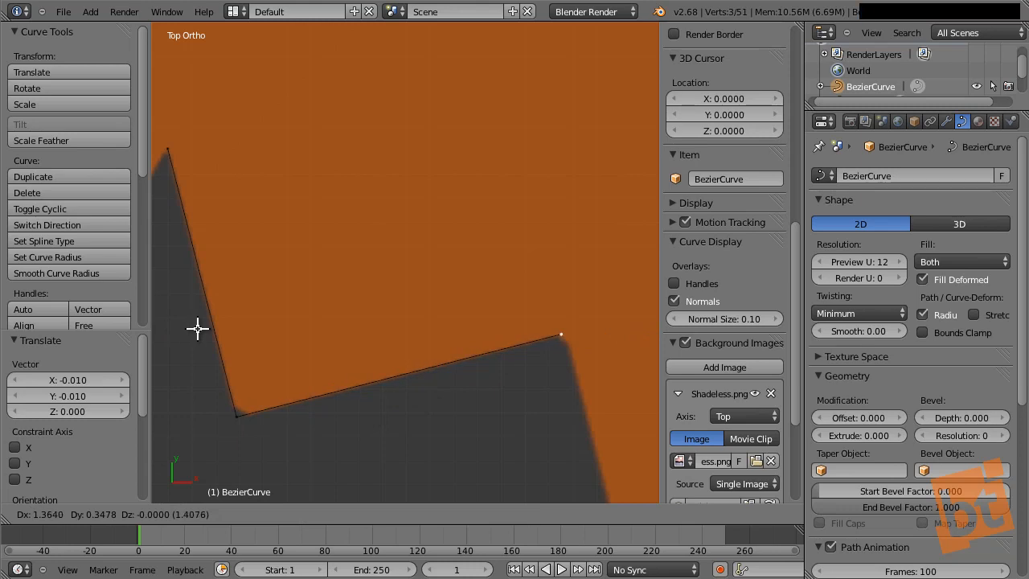
pyautogui.click(198, 328)
pyautogui.keyDown('shift'); pyautogui.moveTo(198, 328); pyautogui.dragTo(519, 196, button='middle'); pyautogui.keyUp('shift')
pyautogui.press('e')
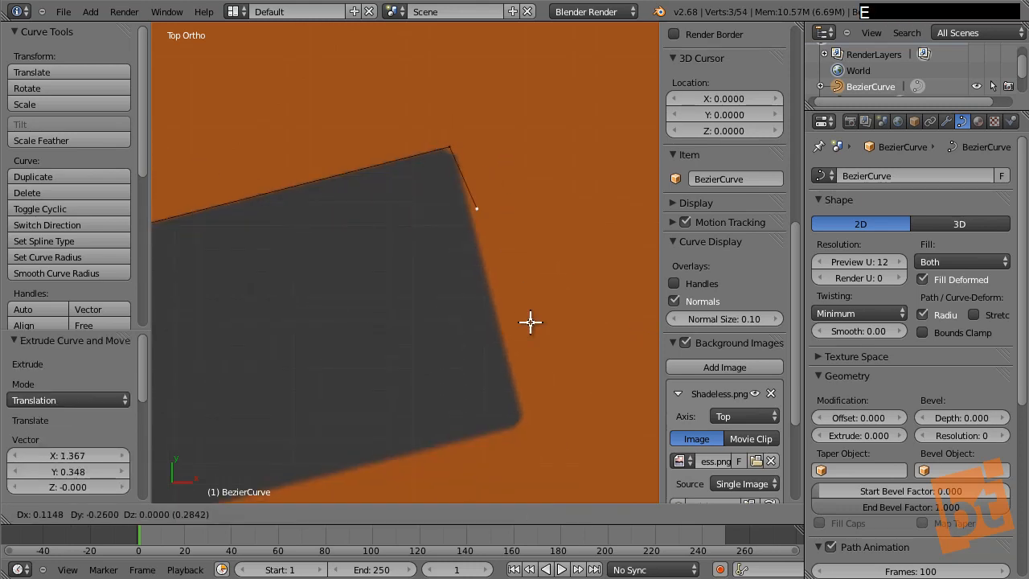
pyautogui.click(560, 459)
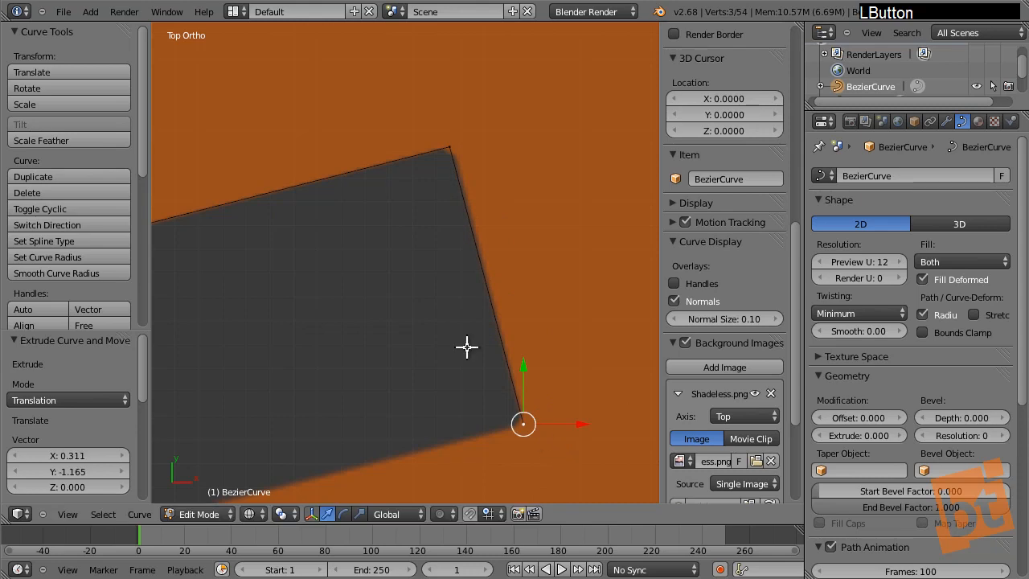
pyautogui.rightClick(459, 140)
pyautogui.press('g')
pyautogui.keyDown('shift'); pyautogui.click(471, 139); pyautogui.keyUp('shift')
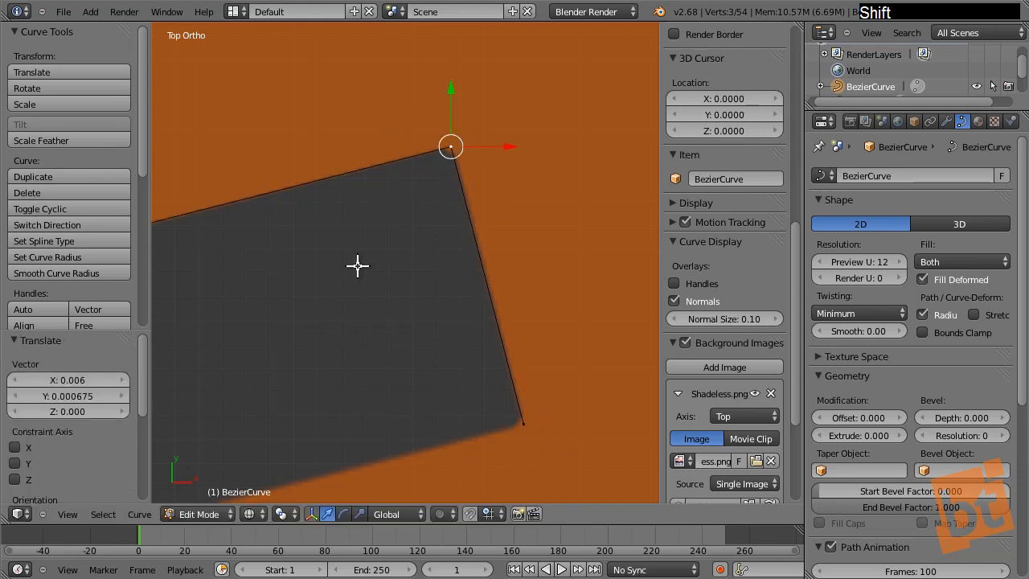
# Extrude the curve back to the stem under the crossbar and down the stem's right edge to where the hook begins
pyautogui.scroll(-2, 362, 264)
pyautogui.keyDown('shift'); pyautogui.moveTo(373, 263); pyautogui.dragTo(454, 194, button='middle'); pyautogui.keyUp('shift')
pyautogui.rightClick(571, 306)
pyautogui.keyDown('shift'); pyautogui.moveTo(455, 348); pyautogui.dragTo(395, 225, button='middle'); pyautogui.keyUp('shift')
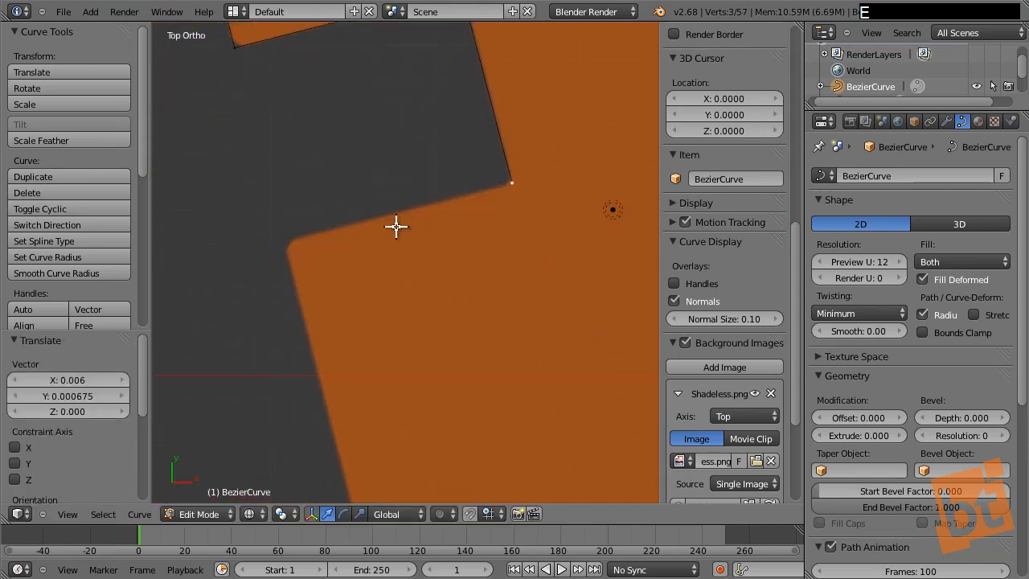
pyautogui.press('e')
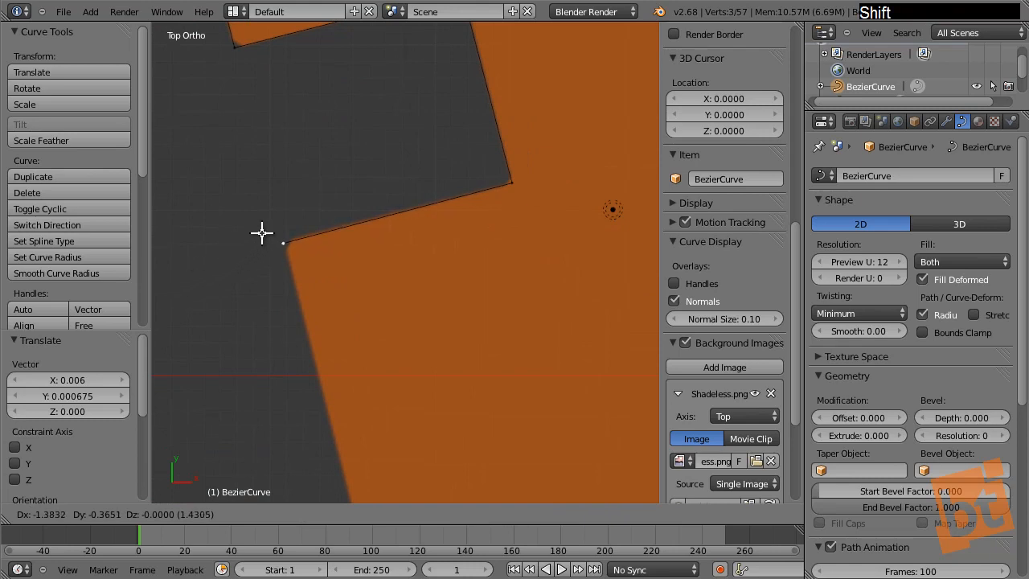
pyautogui.keyDown('shift'); pyautogui.click(263, 231); pyautogui.keyUp('shift')
pyautogui.keyDown('shift'); pyautogui.moveTo(349, 323); pyautogui.dragTo(331, 155, button='middle'); pyautogui.keyUp('shift')
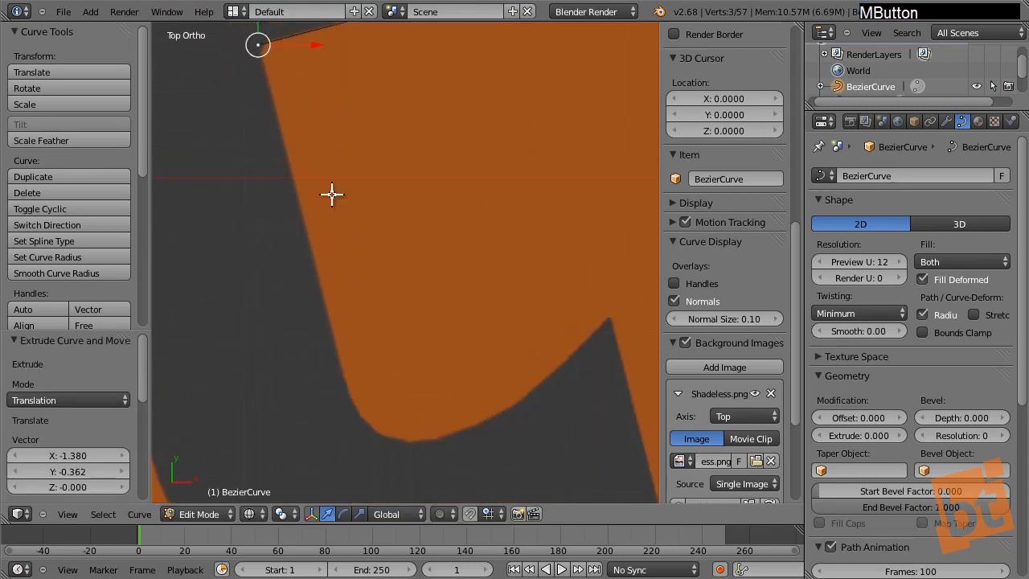
pyautogui.press('e')
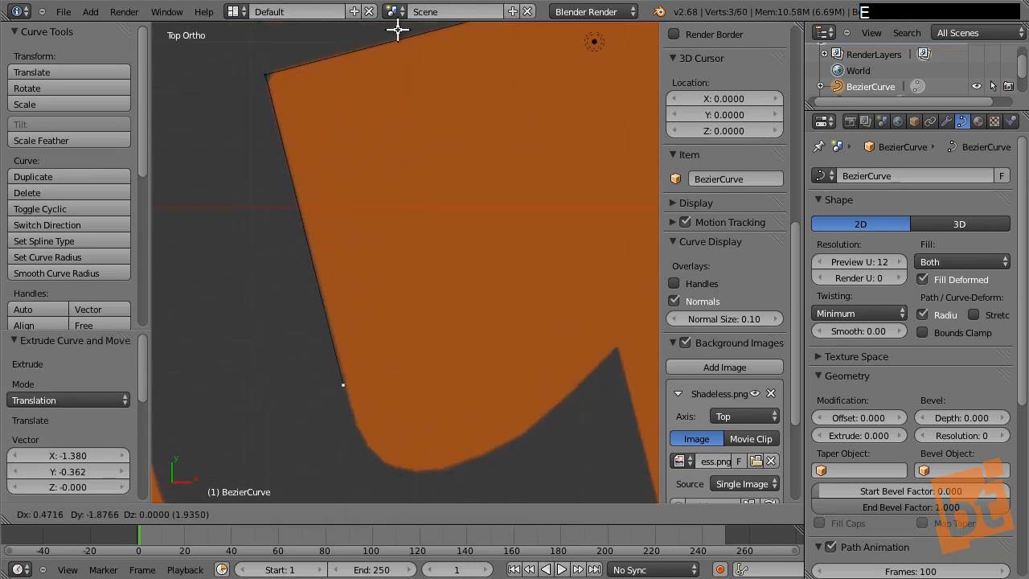
pyautogui.click(397, 36)
# Add points along the inner curve of the t's hook up to its tip, plus one at the hook's lower outer corner
pyautogui.keyDown('shift'); pyautogui.moveTo(398, 290); pyautogui.dragTo(378, 215, button='middle'); pyautogui.keyUp('shift')
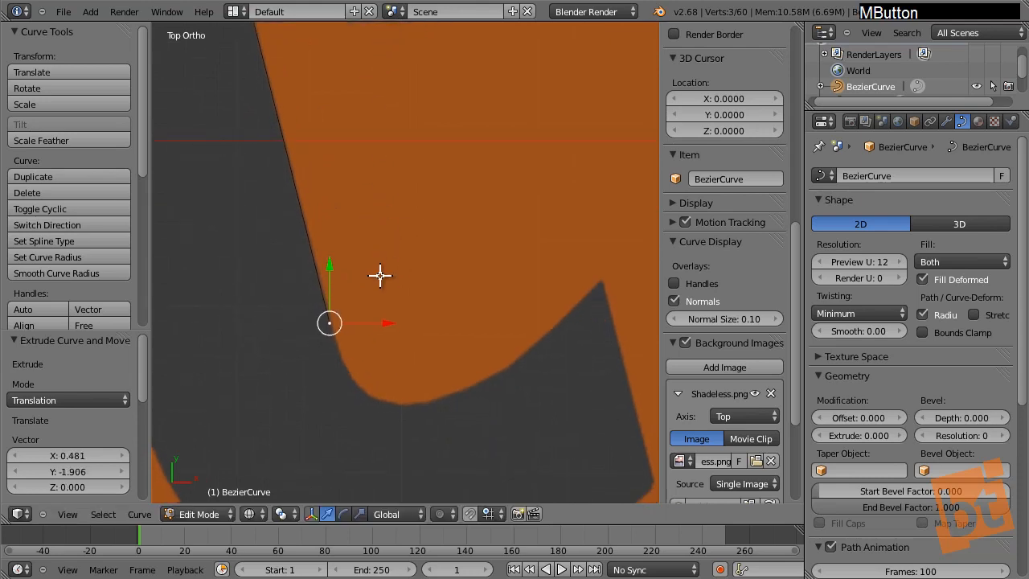
pyautogui.keyDown('ctrl'); pyautogui.click(379, 399); pyautogui.keyUp('ctrl')
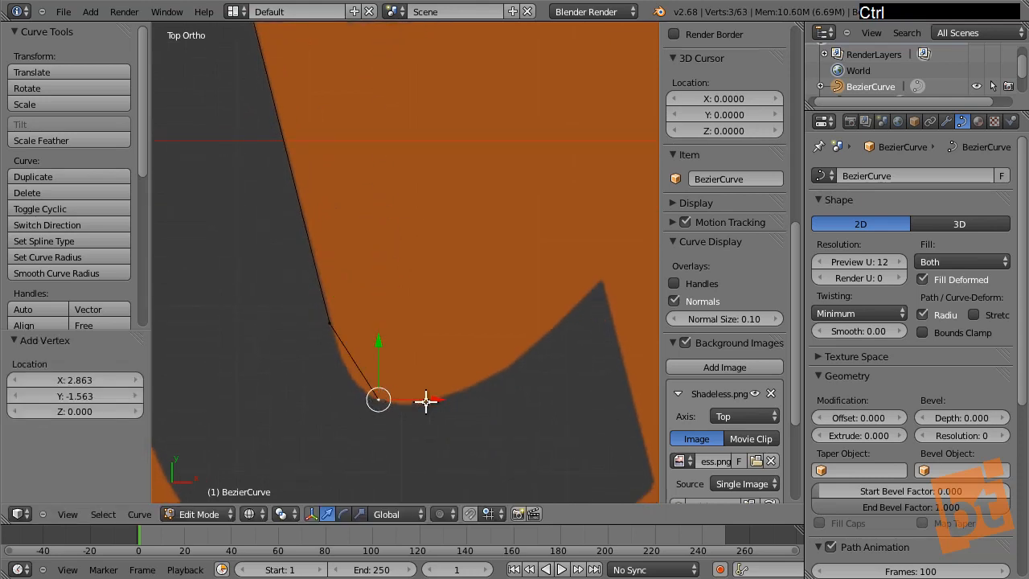
pyautogui.keyDown('ctrl'); pyautogui.click(500, 368); pyautogui.keyUp('ctrl')
pyautogui.keyDown('ctrl'); pyautogui.click(599, 279); pyautogui.keyUp('ctrl')
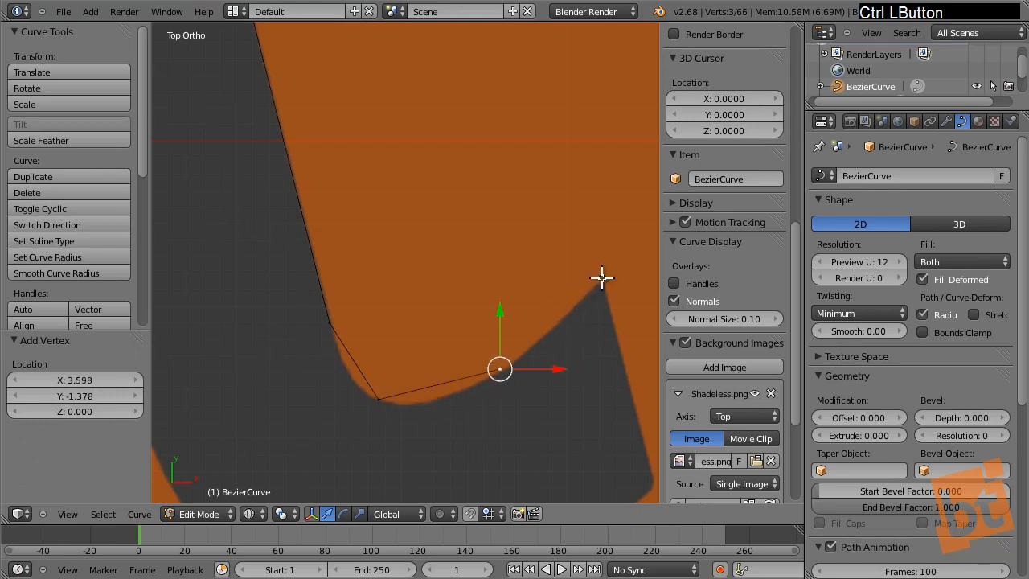
pyautogui.keyDown('shift'); pyautogui.moveTo(602, 356); pyautogui.dragTo(547, 321, button='middle'); pyautogui.keyUp('shift')
pyautogui.keyDown('ctrl'); pyautogui.click(545, 343); pyautogui.keyUp('ctrl')
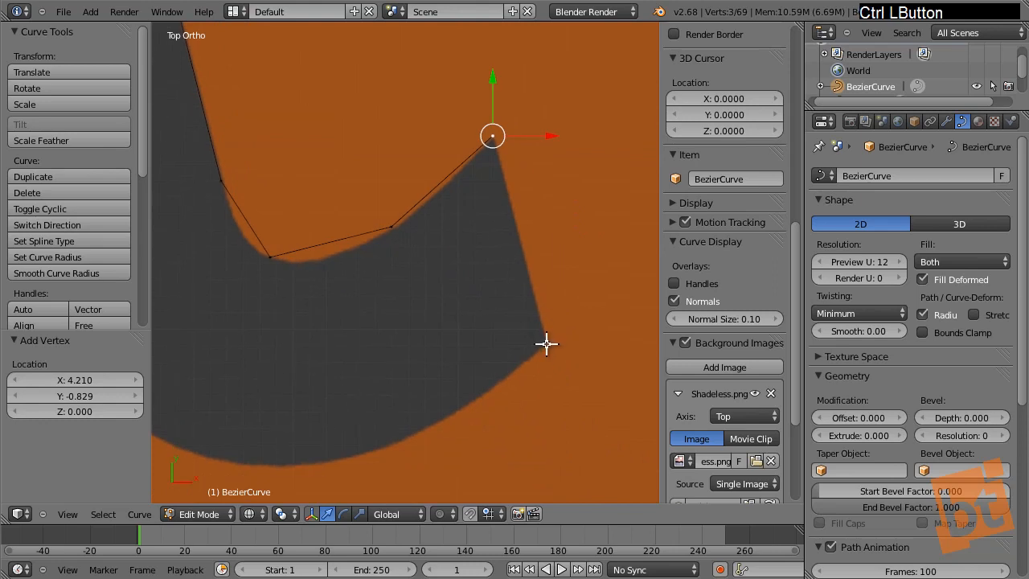
# Add three points along the outer curve of the t's hook, ending at the base of the stem's left edge
pyautogui.keyDown('shift'); pyautogui.moveTo(499, 375); pyautogui.dragTo(561, 347, button='middle'); pyautogui.keyUp('shift')
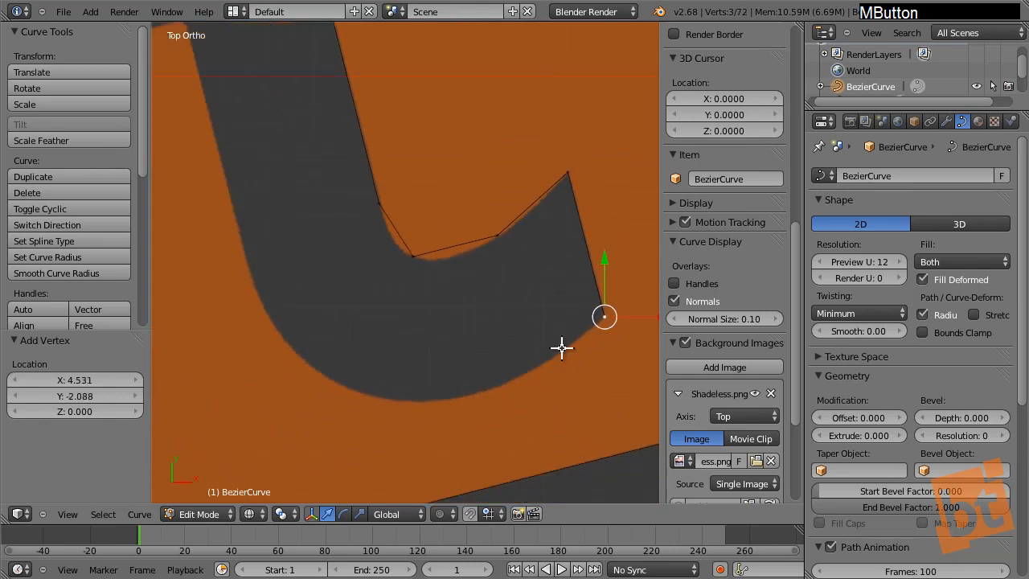
pyautogui.keyDown('ctrl'); pyautogui.click(486, 392); pyautogui.keyUp('ctrl')
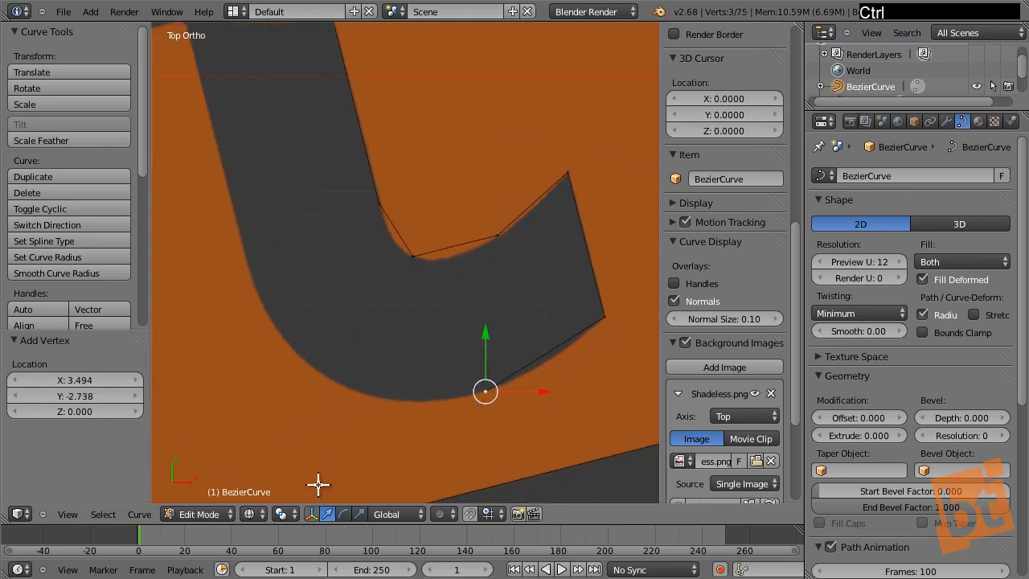
pyautogui.keyDown('ctrl'); pyautogui.click(303, 360); pyautogui.keyUp('ctrl')
pyautogui.keyDown('shift'); pyautogui.moveTo(294, 340); pyautogui.dragTo(313, 408, button='middle'); pyautogui.keyUp('shift')
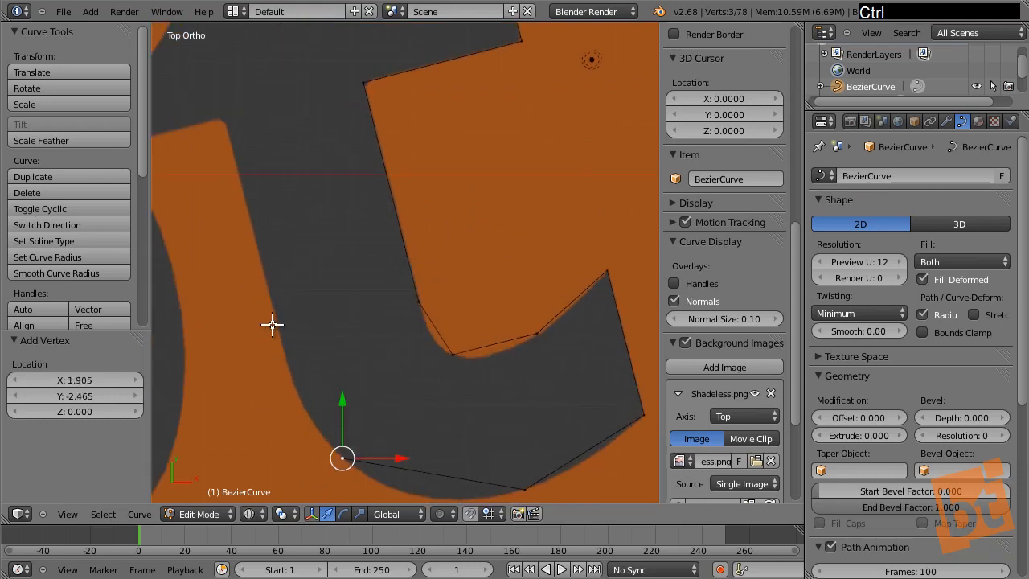
pyautogui.keyDown('ctrl'); pyautogui.click(285, 354); pyautogui.keyUp('ctrl')
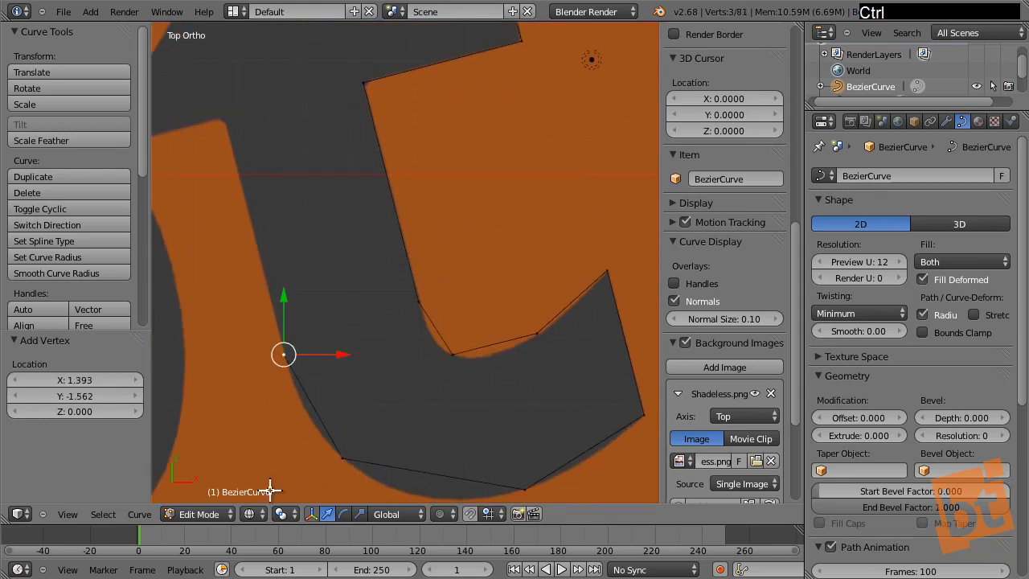
# Add a point at the top of the stem's left edge under the crossbar, and nudge it onto the corner
pyautogui.keyDown('shift'); pyautogui.moveTo(277, 295); pyautogui.dragTo(332, 383, button='middle'); pyautogui.keyUp('shift')
pyautogui.scroll(4, 280, 204)
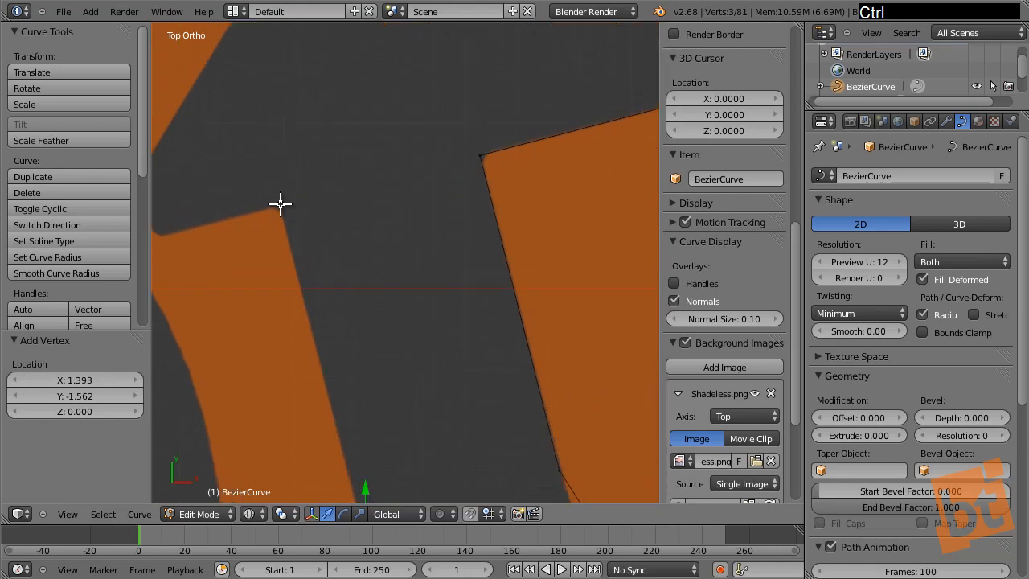
pyautogui.keyDown('ctrl'); pyautogui.click(279, 206); pyautogui.keyUp('ctrl')
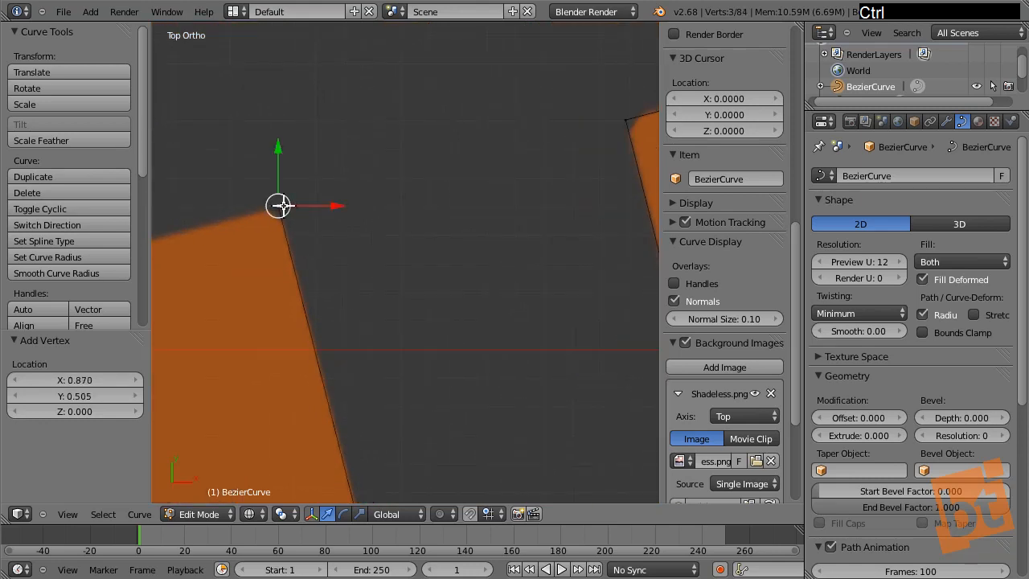
pyautogui.press('g')
pyautogui.keyDown('shift'); pyautogui.click(344, 202); pyautogui.keyUp('shift')
# Add points at the lower and upper corners of the crossbar's left end, fine-tuning each one to match the image
pyautogui.keyDown('shift'); pyautogui.moveTo(405, 278); pyautogui.dragTo(369, 287, button='middle'); pyautogui.keyUp('shift')
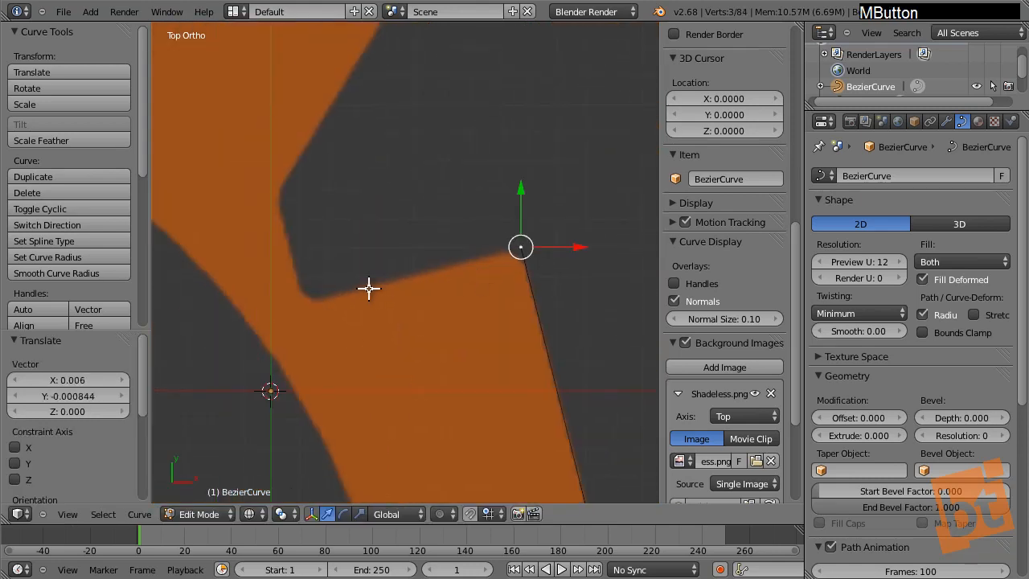
pyautogui.keyDown('ctrl'); pyautogui.click(307, 302); pyautogui.keyUp('ctrl')
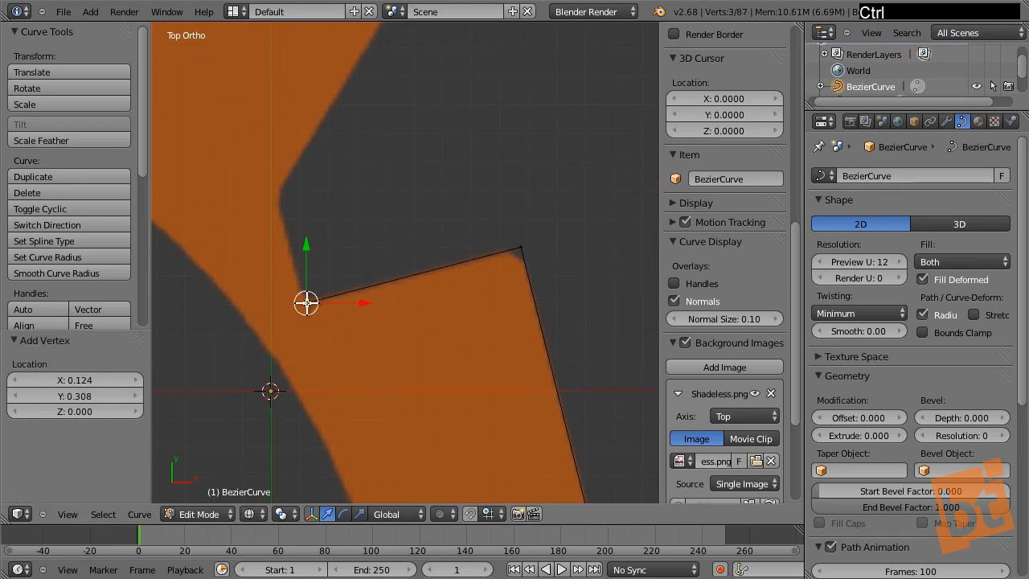
pyautogui.press('g')
pyautogui.keyDown('shift'); pyautogui.click(324, 322); pyautogui.keyUp('shift')
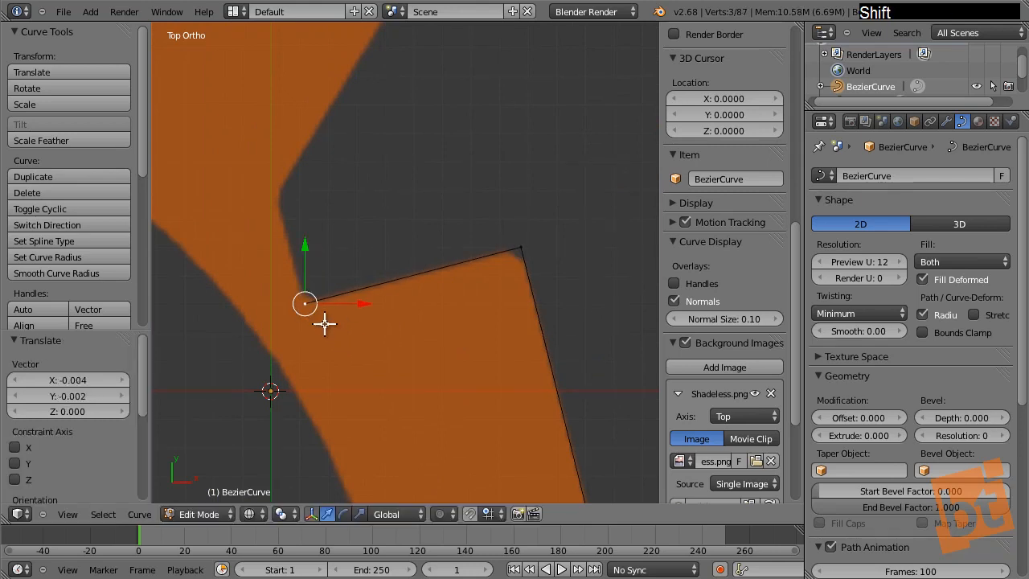
pyautogui.keyDown('ctrl'); pyautogui.click(275, 198); pyautogui.keyUp('ctrl')
pyautogui.press('g')
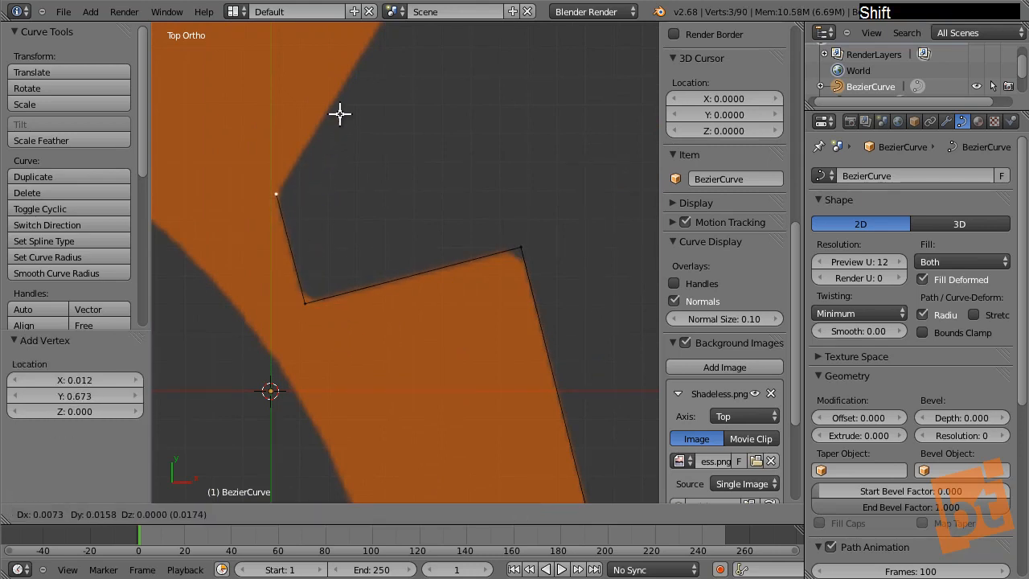
pyautogui.keyDown('shift'); pyautogui.click(339, 114); pyautogui.keyUp('shift')
# Close the t outline with a segment between the crossbar's upper left end point and the peak point
pyautogui.keyDown('shift'); pyautogui.moveTo(439, 90); pyautogui.dragTo(345, 354, button='middle'); pyautogui.keyUp('shift')
pyautogui.scroll(-5, 440, 216)
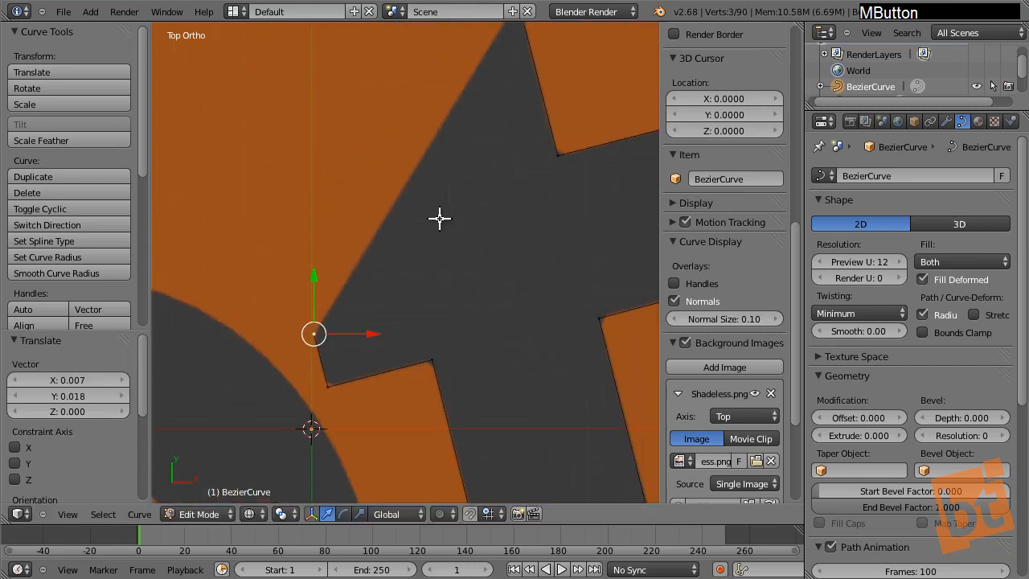
pyautogui.keyDown('shift'); pyautogui.moveTo(495, 135); pyautogui.dragTo(419, 304, button='middle'); pyautogui.keyUp('shift')
pyautogui.keyDown('shift'); pyautogui.rightClick(432, 204); pyautogui.keyUp('shift')
pyautogui.keyDown('shift'); pyautogui.moveTo(452, 274); pyautogui.dragTo(468, 174, button='middle'); pyautogui.keyUp('shift')
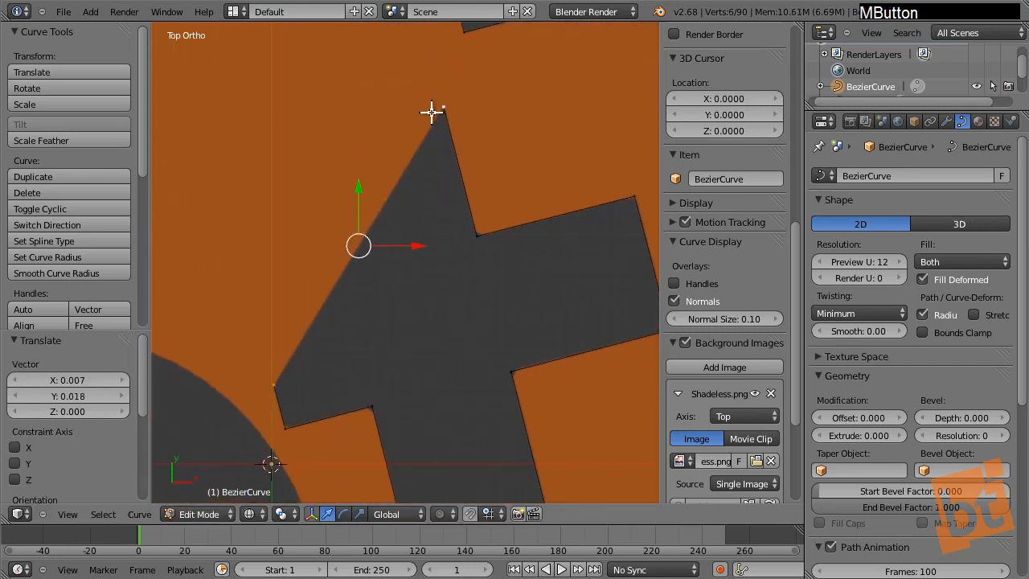
pyautogui.press('f')
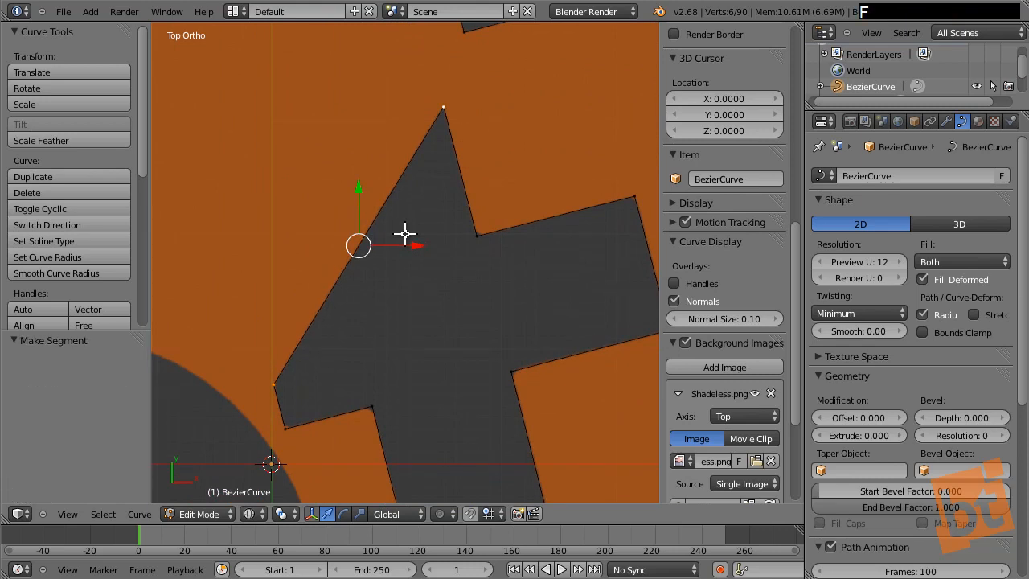
# Switch the viewport to solid shading and check the filled logo shape with the t cut out
pyautogui.moveTo(420, 359)
pyautogui.keyDown('shift'); pyautogui.mouseDown(button='middle')
pyautogui.moveTo(404, 175)
pyautogui.moveTo(459, 256)
pyautogui.mouseUp(button='middle'); pyautogui.keyUp('shift')
pyautogui.scroll(-4, 404, 175)
pyautogui.press('z')
pyautogui.scroll(-3, 448, 250)
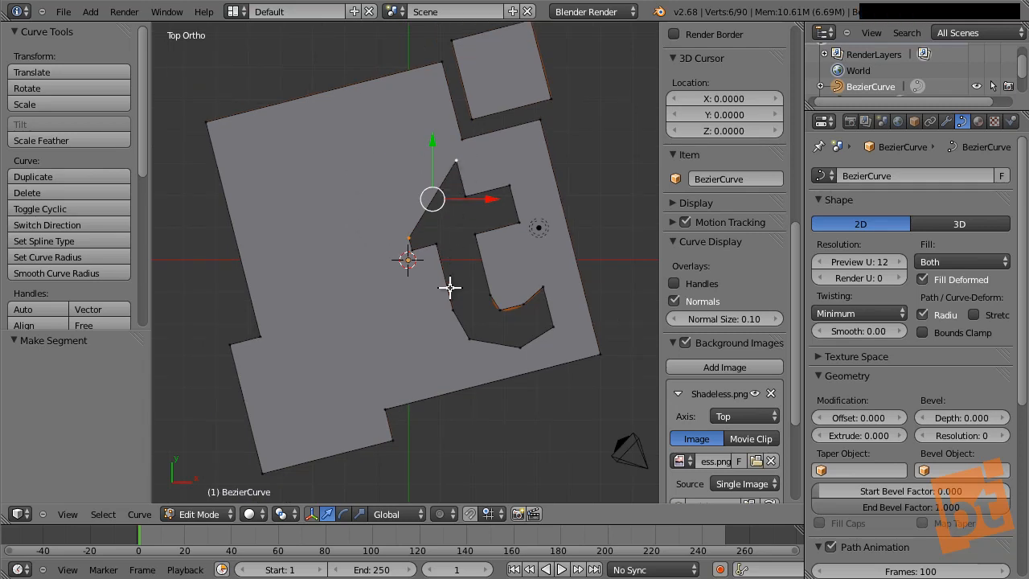
# Return the viewport to wireframe shading to compare the t outline with the background image
pyautogui.keyDown('shift'); pyautogui.moveTo(458, 216); pyautogui.dragTo(449, 212, button='middle'); pyautogui.keyUp('shift')
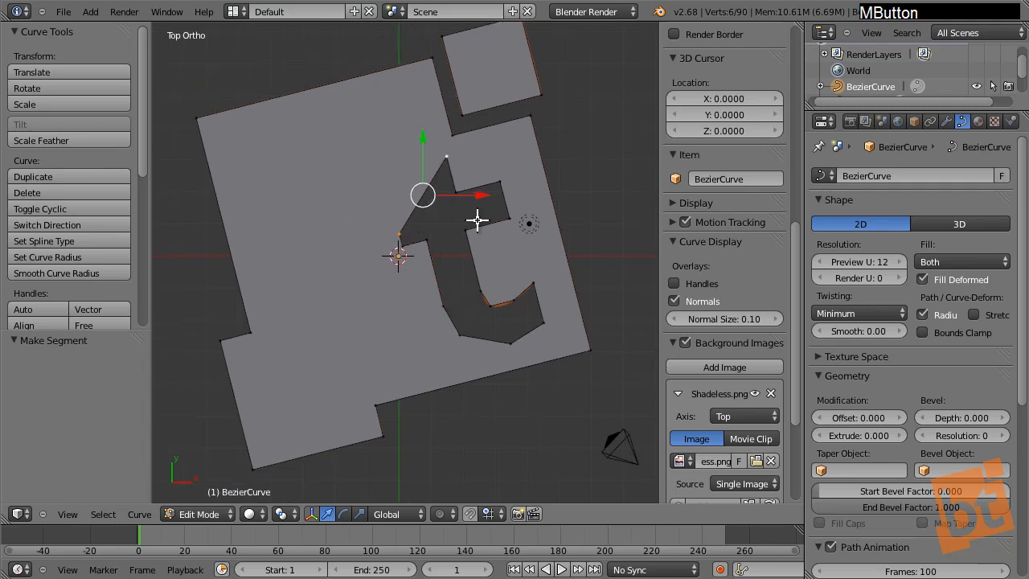
pyautogui.press('z')
pyautogui.scroll(6, 465, 286)
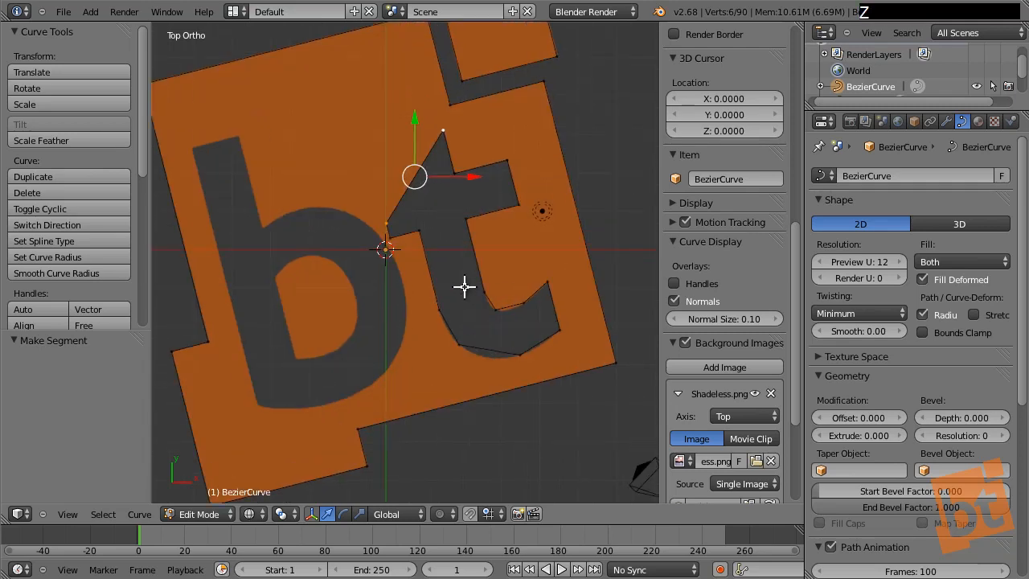
pyautogui.keyDown('shift'); pyautogui.moveTo(468, 295); pyautogui.dragTo(355, 267, button='middle'); pyautogui.keyUp('shift')
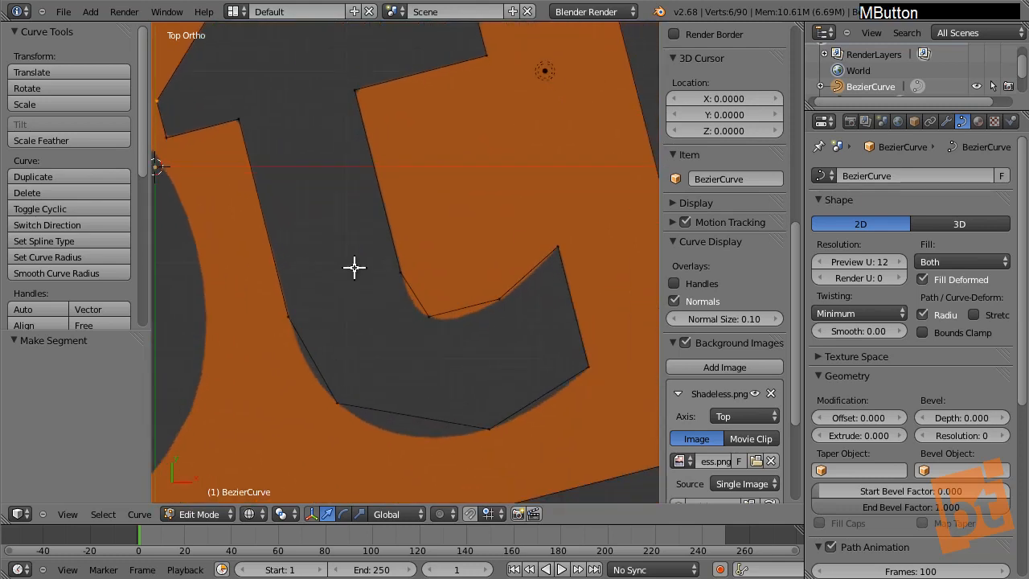
# Show the curve handles and set the two inner and two outer points of the t's bottom bend to Automatic handles
pyautogui.rightClick(430, 316)
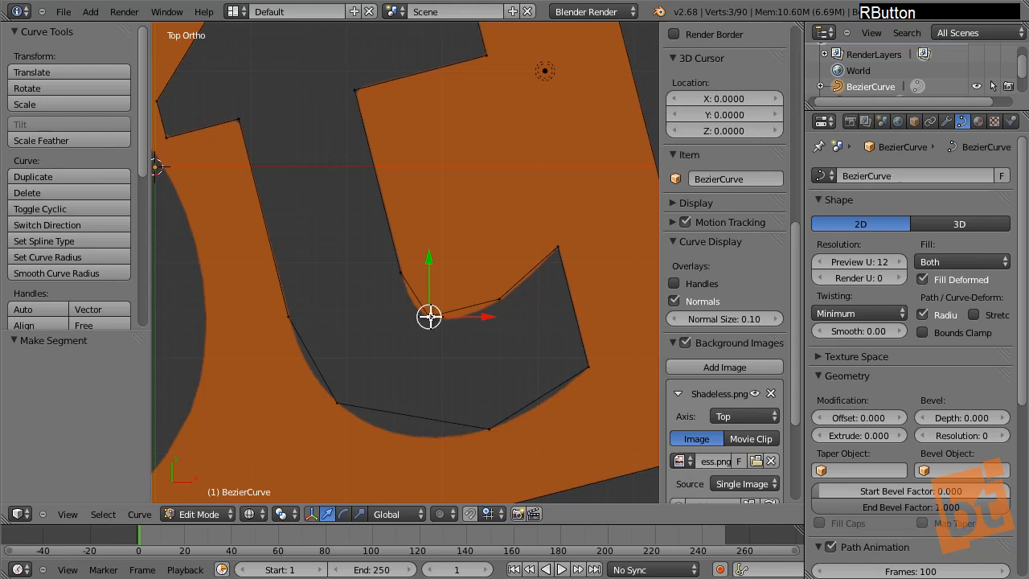
pyautogui.keyDown('shift'); pyautogui.rightClick(500, 299); pyautogui.keyUp('shift')
pyautogui.keyDown('shift'); pyautogui.rightClick(485, 419); pyautogui.keyUp('shift')
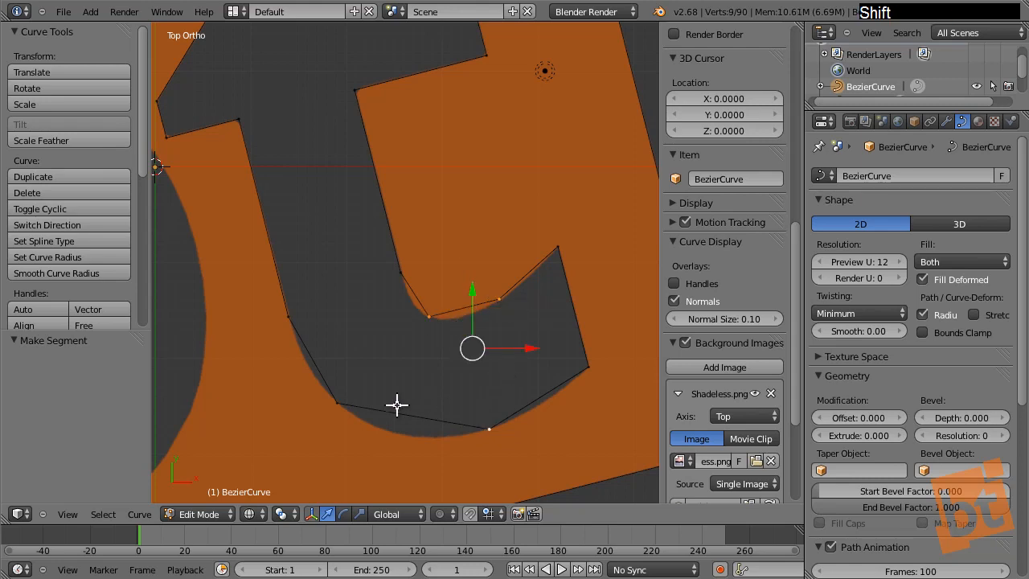
pyautogui.keyDown('shift'); pyautogui.rightClick(348, 394); pyautogui.keyUp('shift')
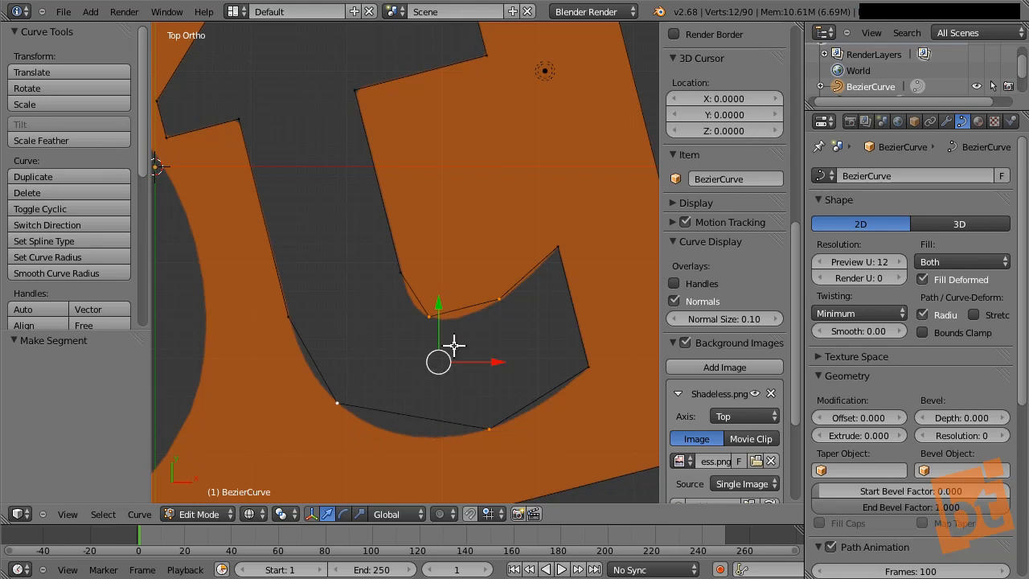
pyautogui.click(674, 283)
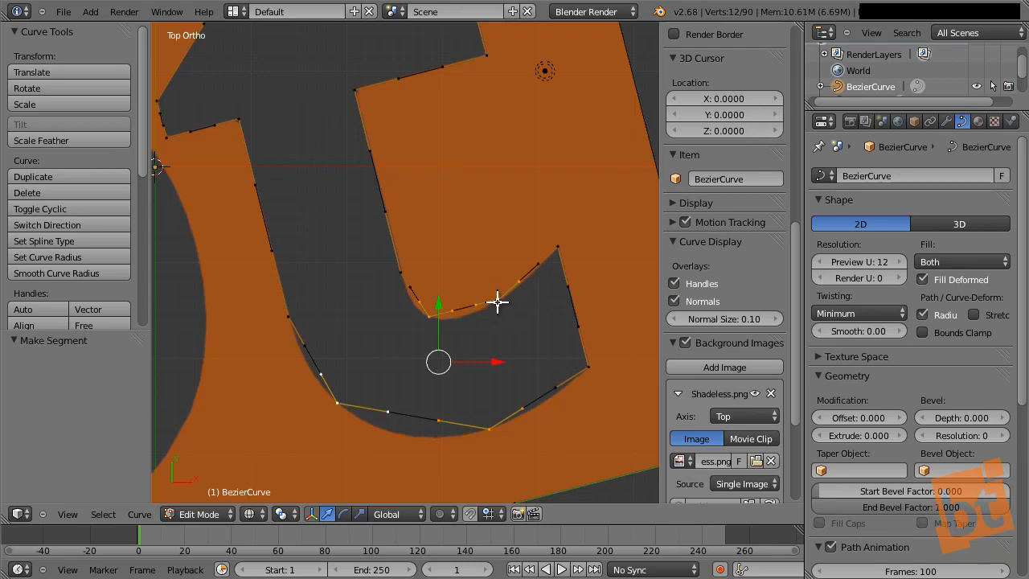
pyautogui.press('v')
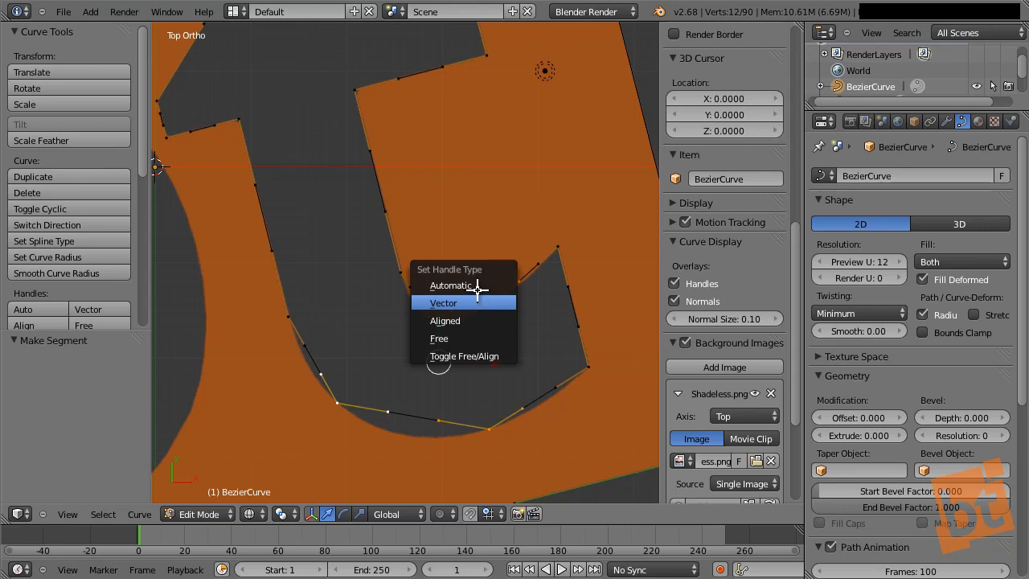
pyautogui.click(476, 285)
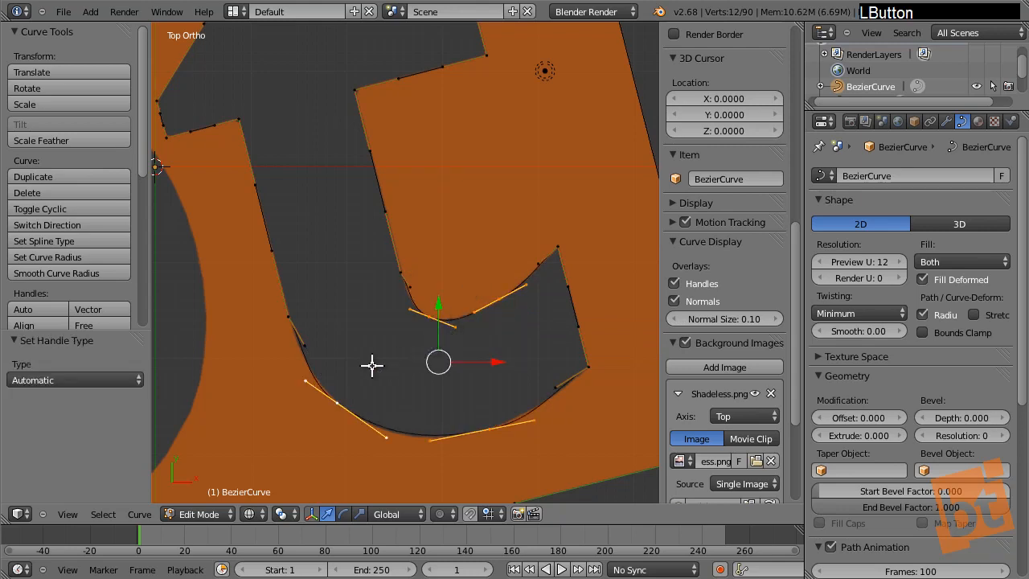
# Reposition the facing handles of the inner stem point and the first inner bend point so the curve between them follows the image
pyautogui.scroll(4, 366, 367)
pyautogui.keyDown('shift'); pyautogui.moveTo(340, 402); pyautogui.dragTo(354, 323, button='middle'); pyautogui.keyUp('shift')
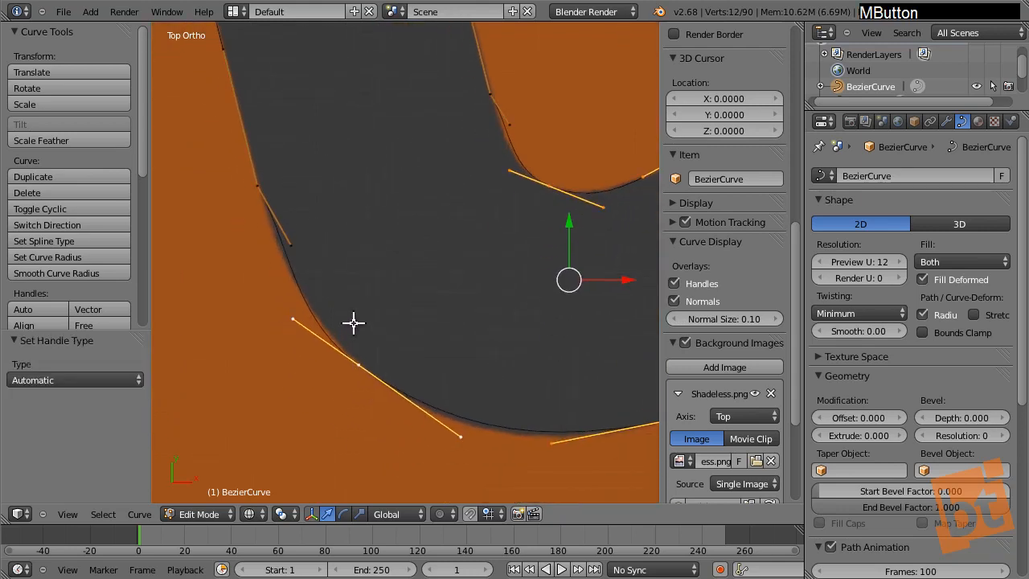
pyautogui.keyDown('shift'); pyautogui.moveTo(456, 301); pyautogui.dragTo(347, 386, button='middle'); pyautogui.keyUp('shift')
pyautogui.keyDown('shift'); pyautogui.moveTo(370, 315); pyautogui.dragTo(406, 350, button='middle'); pyautogui.keyUp('shift')
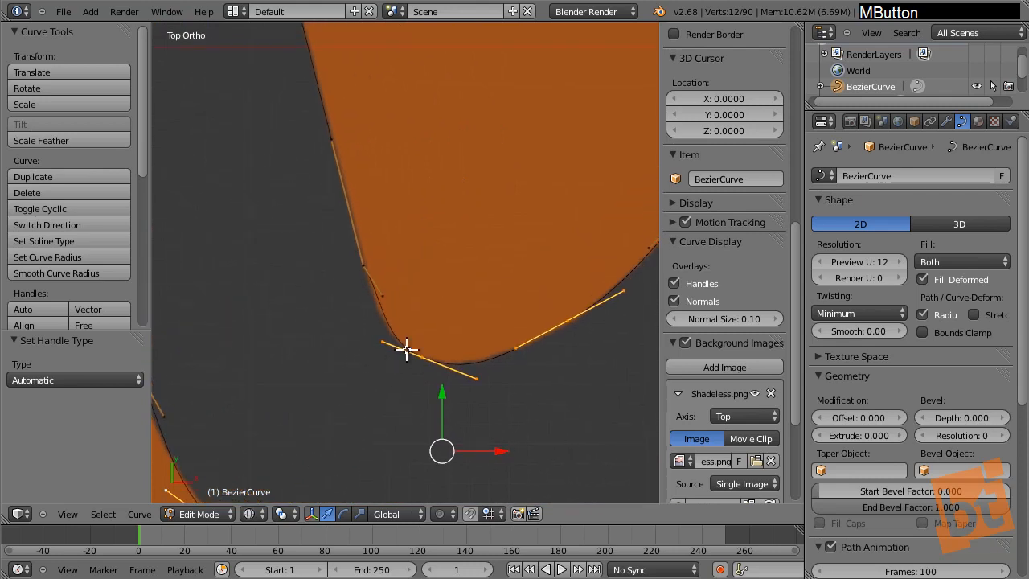
pyautogui.rightClick(367, 265)
pyautogui.moveTo(384, 300); pyautogui.dragTo(481, 241, button='right')
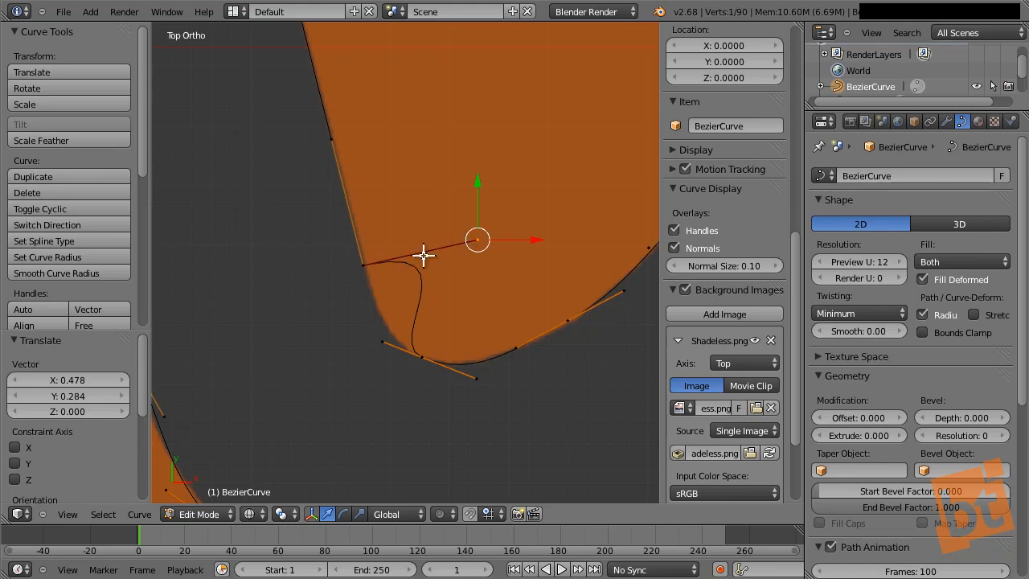
pyautogui.rightClick(429, 352)
pyautogui.moveTo(382, 344); pyautogui.dragTo(357, 340, button='right')
pyautogui.moveTo(479, 239); pyautogui.dragTo(392, 340, button='right')
pyautogui.click(392, 341)
# Pull in the lower handle of the inner stem point to match the image, and check the outline in Object Mode
pyautogui.scroll(3, 418, 344)
pyautogui.keyDown('shift'); pyautogui.moveTo(475, 349); pyautogui.dragTo(417, 374, button='middle'); pyautogui.keyUp('shift')
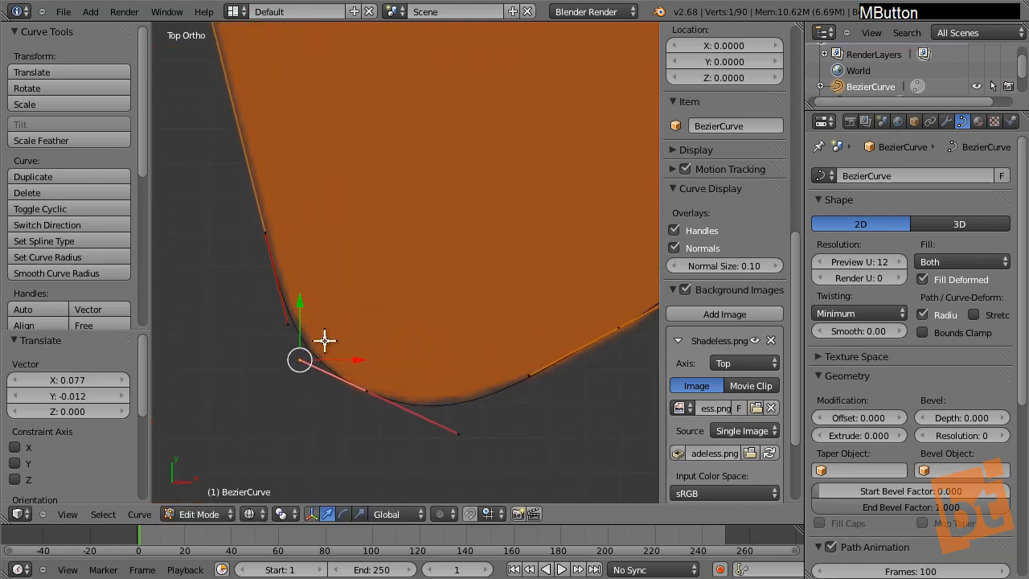
pyautogui.moveTo(289, 321); pyautogui.dragTo(282, 282, button='right')
pyautogui.press('Tab')
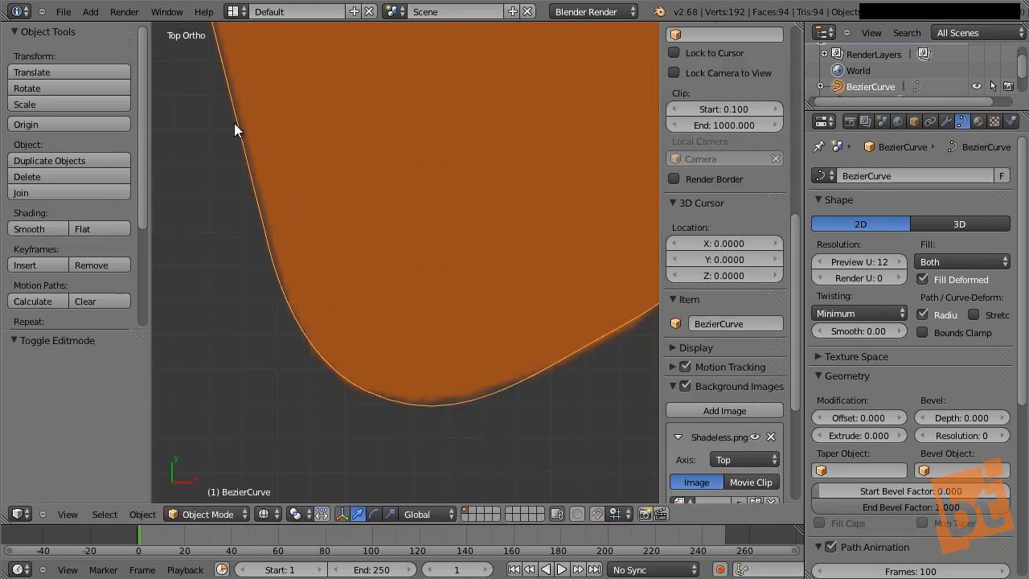
pyautogui.press('Tab')
# Scale the first inner bend point's handles to about 0.902 and rotate them by about -3.66°
pyautogui.moveTo(443, 329); pyautogui.dragTo(386, 396, button='middle')
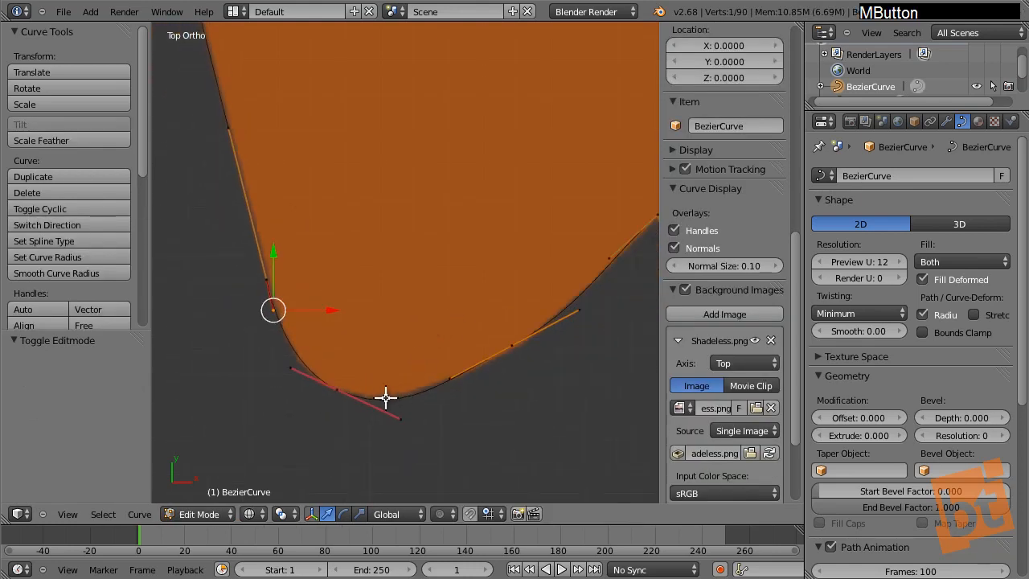
pyautogui.rightClick(344, 396)
pyautogui.press('s')
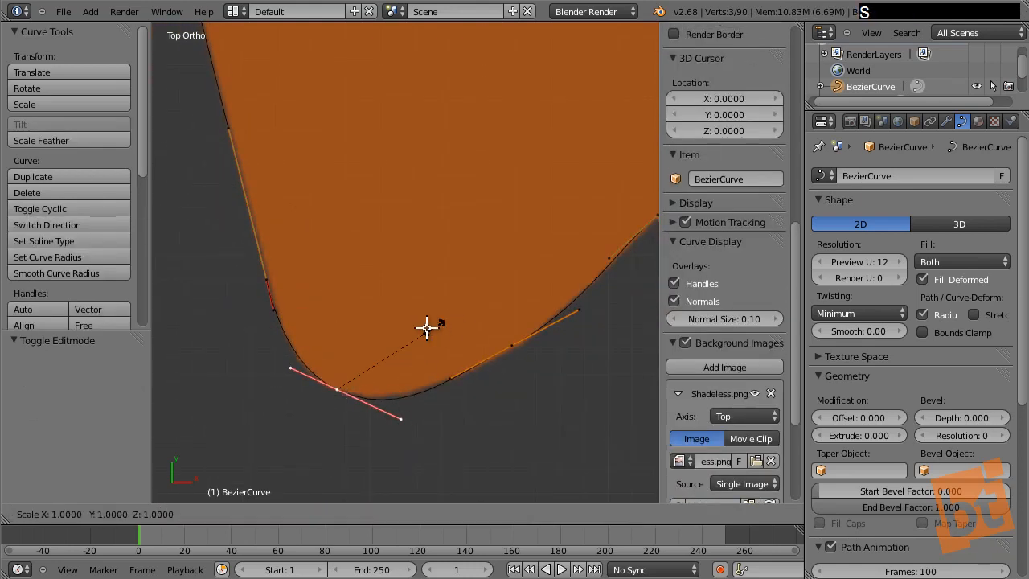
pyautogui.click(418, 329)
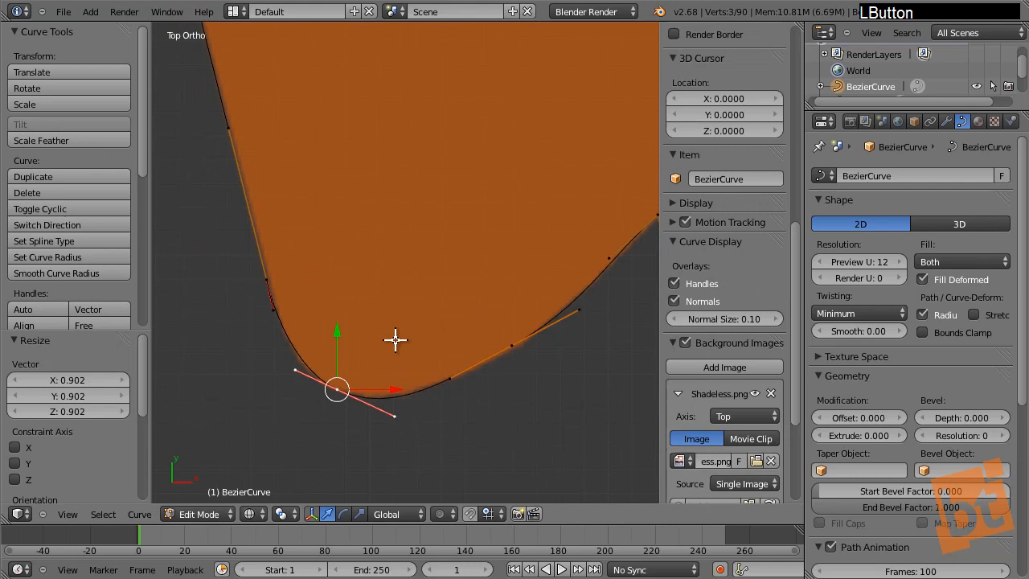
pyautogui.press('r')
pyautogui.click(403, 299)
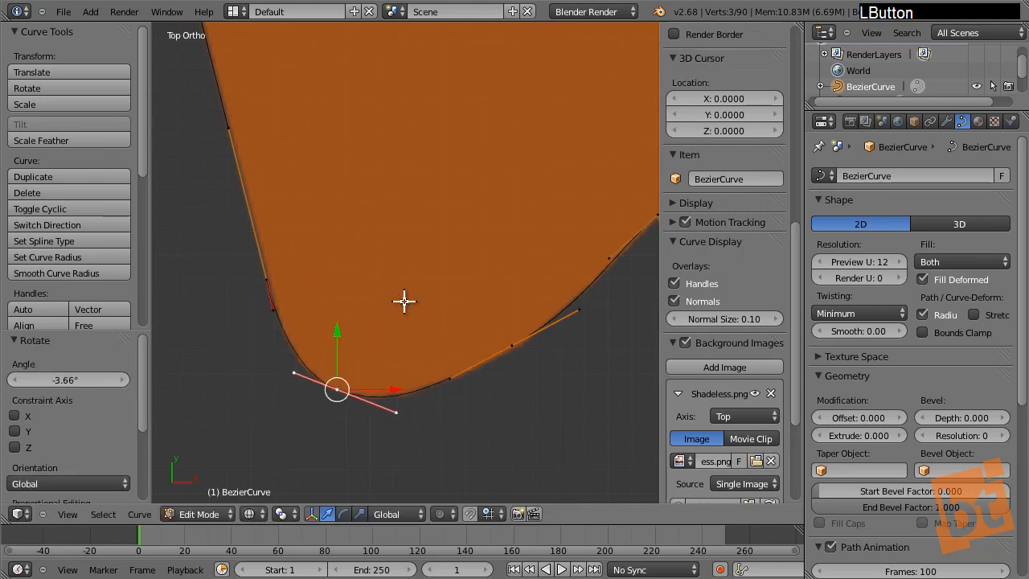
# Shift the upper handle of the second inner bend point by about -0.020 in X
pyautogui.rightClick(512, 346)
pyautogui.keyDown('shift'); pyautogui.moveTo(540, 349); pyautogui.dragTo(475, 395, button='middle'); pyautogui.keyUp('shift')
pyautogui.press('r')
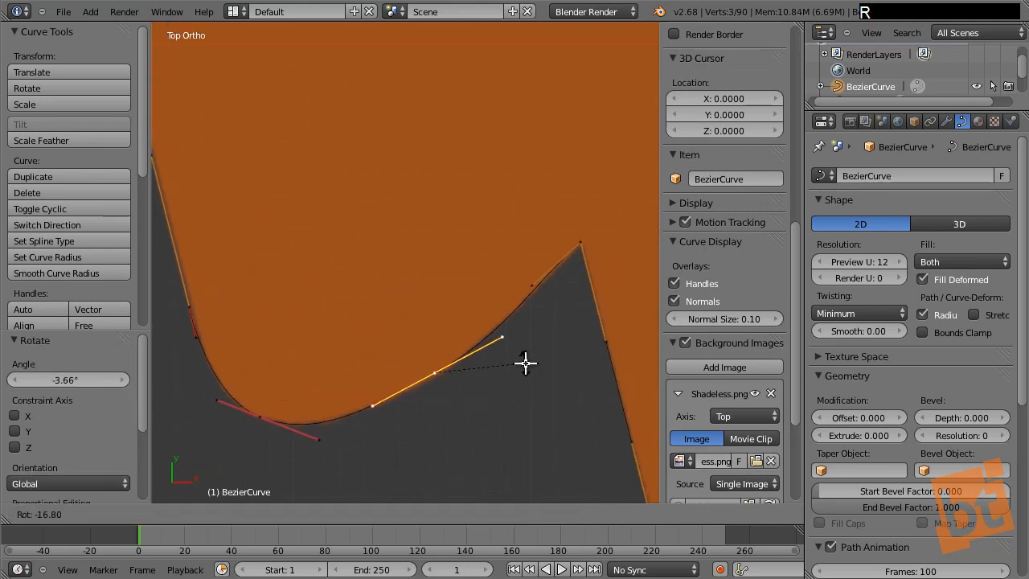
pyautogui.rightClick(517, 396)
pyautogui.moveTo(502, 337); pyautogui.dragTo(501, 328, button='right')
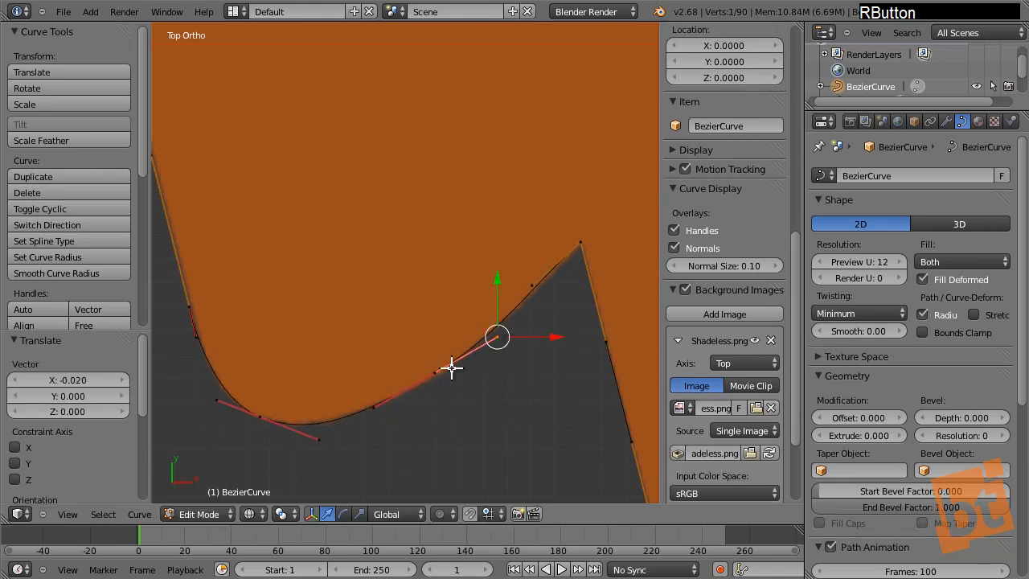
# Rotate the second inner bend point slightly and move it about 0.006 in X and -0.003 in Y
pyautogui.rightClick(438, 372)
pyautogui.press('r')
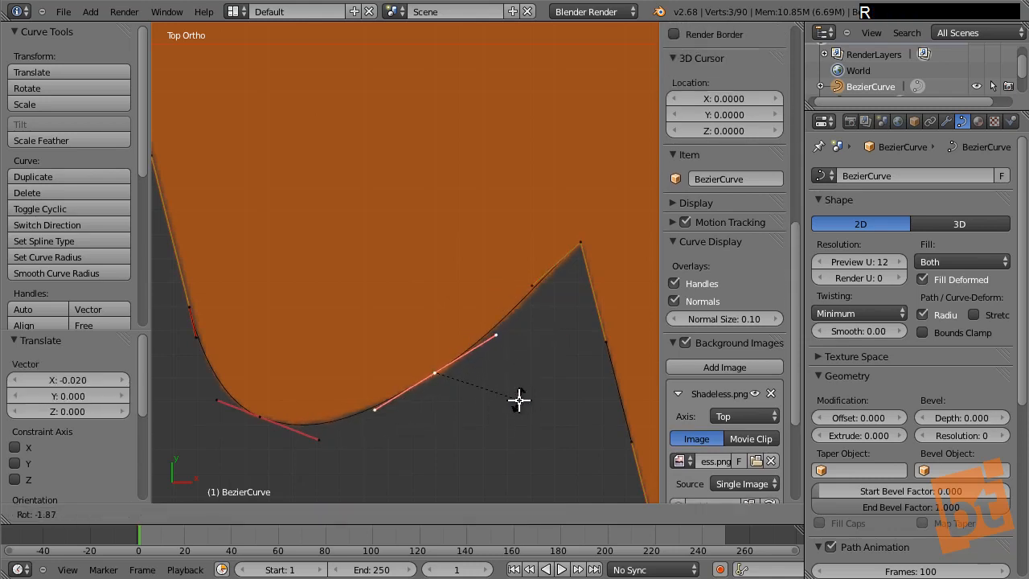
pyautogui.click(519, 400)
pyautogui.press('g')
pyautogui.keyDown('shift'); pyautogui.click(517, 404); pyautogui.keyUp('shift')
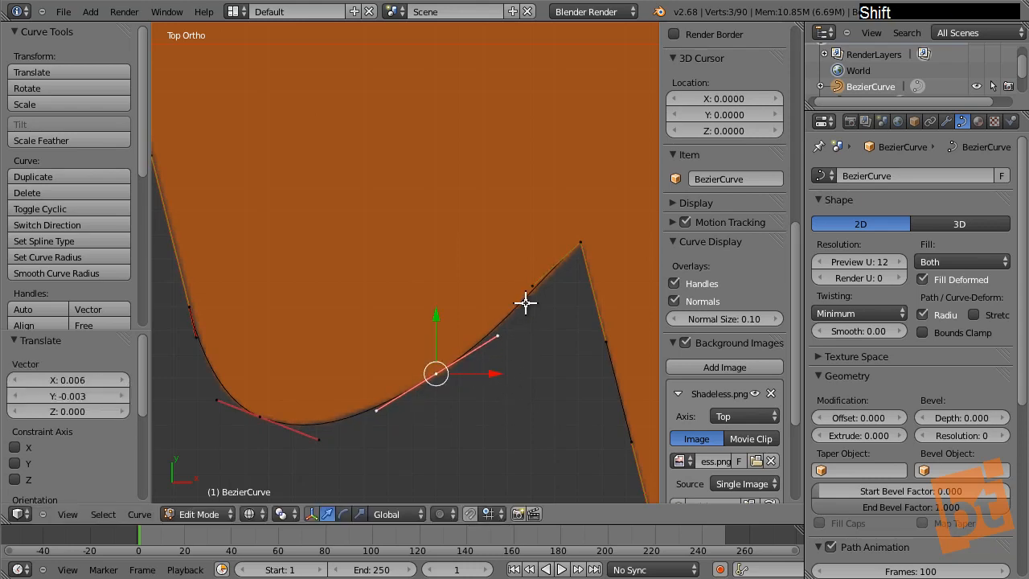
# Fine-tune the handle below the hook's upper tip to match the image, and check the curve in Object Mode
pyautogui.rightClick(529, 287)
pyautogui.keyDown('shift'); pyautogui.moveTo(536, 299); pyautogui.dragTo(473, 325, button='middle'); pyautogui.keyUp('shift')
pyautogui.scroll(3, 474, 318)
pyautogui.press('Tab')
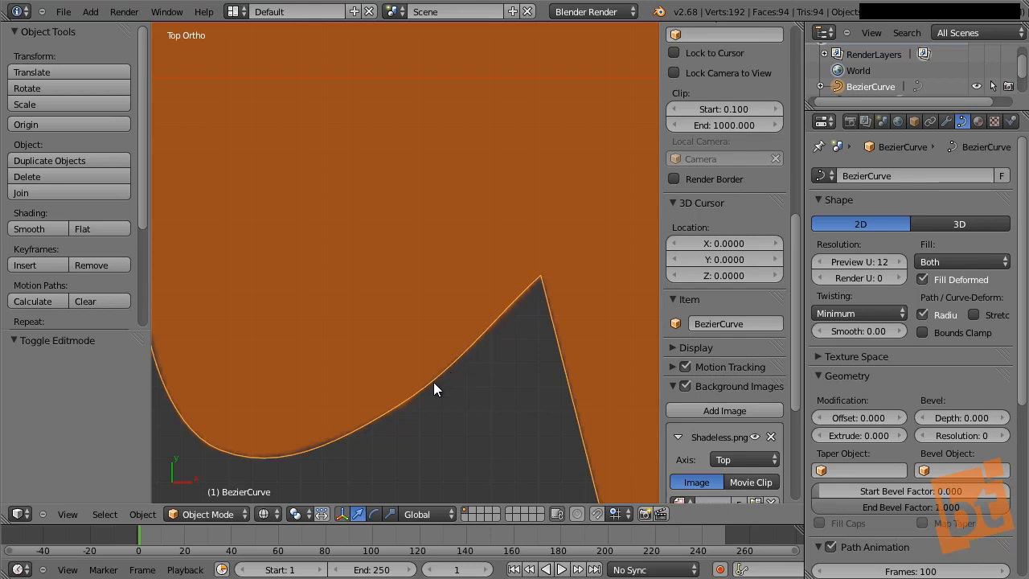
pyautogui.press('Tab')
pyautogui.moveTo(489, 324); pyautogui.dragTo(494, 325, button='right')
pyautogui.press('Tab')
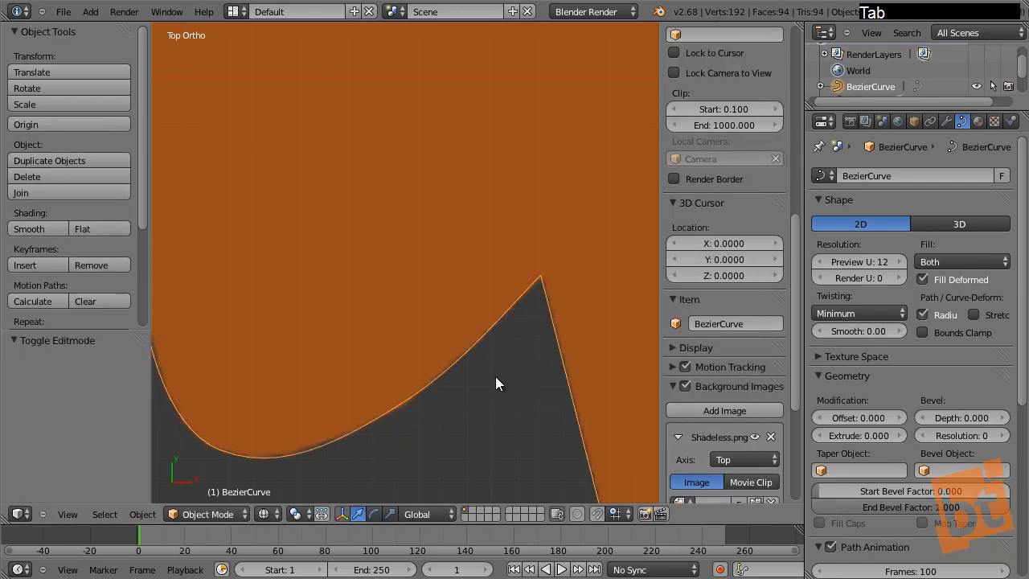
# Move the lower handle of the outer stem point about -0.136 in X and 0.169 in Y to follow the image
pyautogui.keyDown('shift'); pyautogui.moveTo(496, 381); pyautogui.dragTo(559, 302, button='middle'); pyautogui.keyUp('shift')
pyautogui.scroll(-8, 557, 294)
pyautogui.scroll(2, 530, 321)
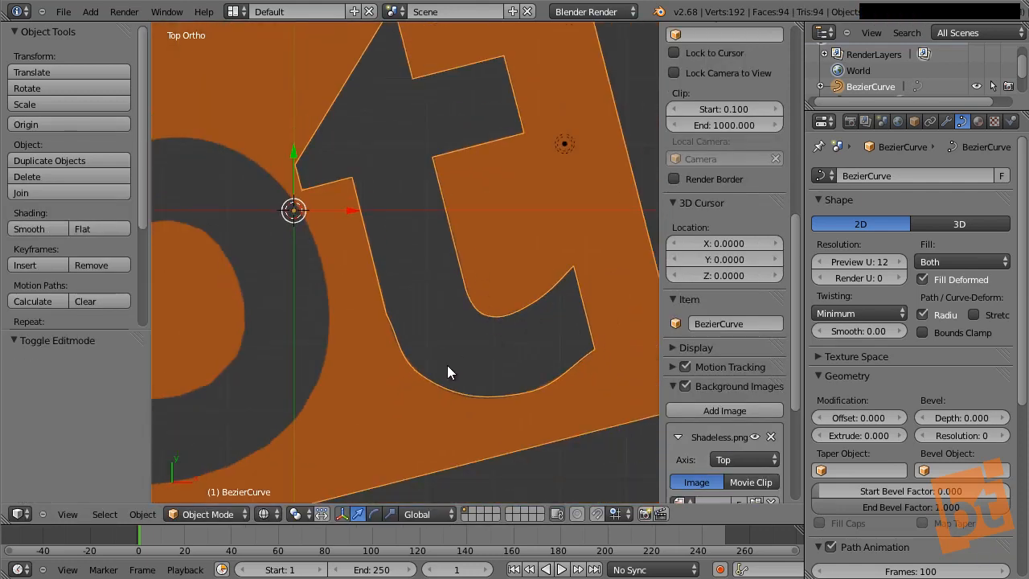
pyautogui.scroll(6, 418, 354)
pyautogui.rightClick(337, 296)
pyautogui.press('Tab')
pyautogui.scroll(3, 354, 305)
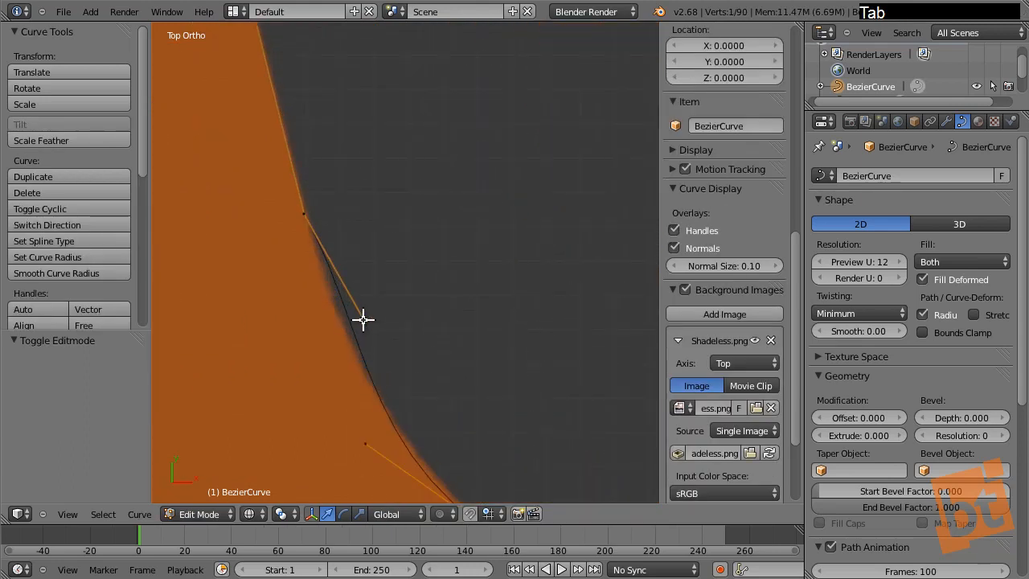
pyautogui.moveTo(362, 318); pyautogui.dragTo(315, 269, button='right')
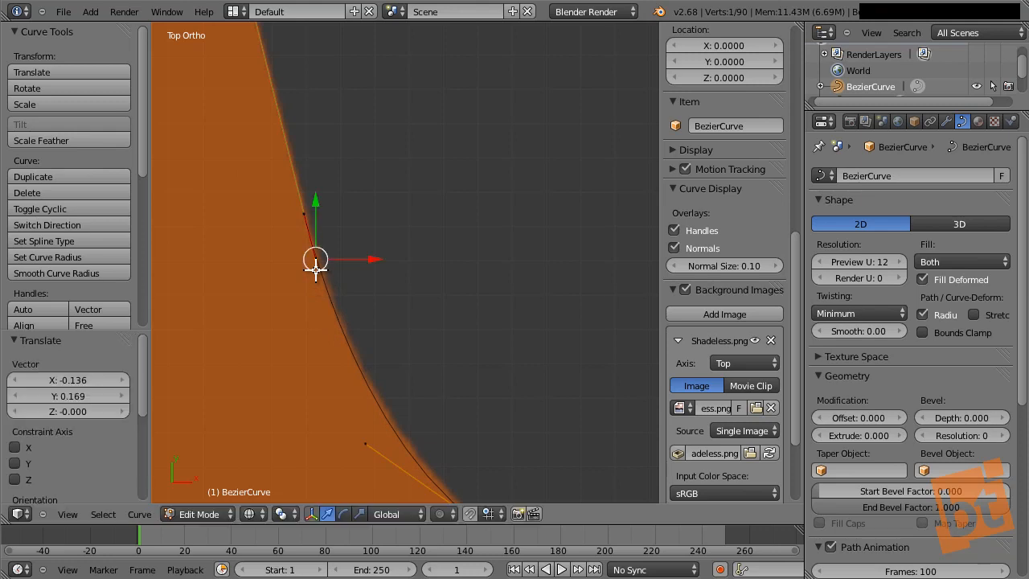
# Nudge the outer stem point itself about 0.005 in X onto the image's edge
pyautogui.rightClick(308, 217)
pyautogui.press('g')
pyautogui.keyDown('shift'); pyautogui.click(349, 239); pyautogui.keyUp('shift')
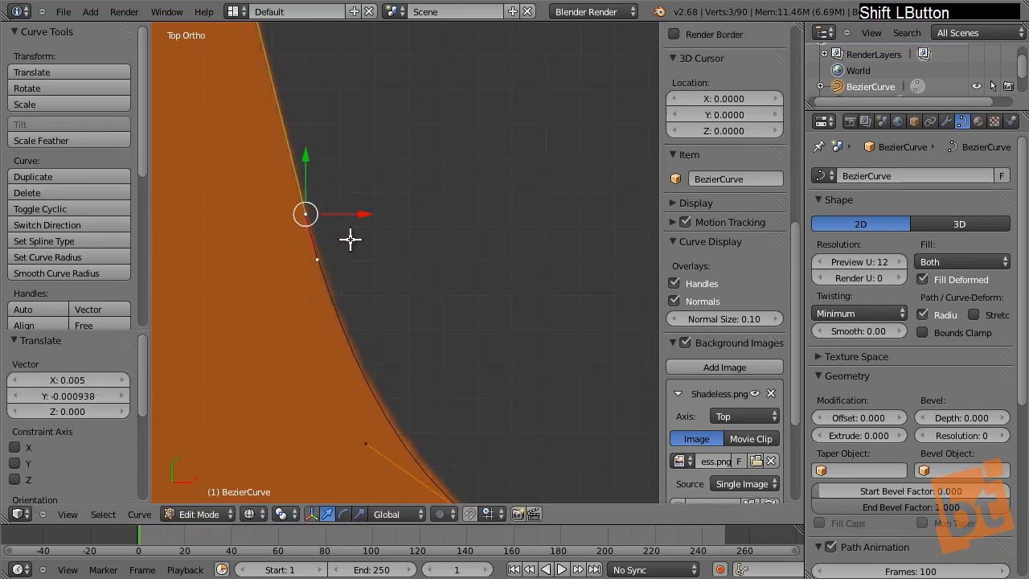
# Move the upper handle of the first outer bend point about 0.024 in X and 0.037 in Y
pyautogui.keyDown('shift'); pyautogui.moveTo(269, 222); pyautogui.dragTo(139, 85, button='middle'); pyautogui.keyUp('shift')
pyautogui.rightClick(294, 290)
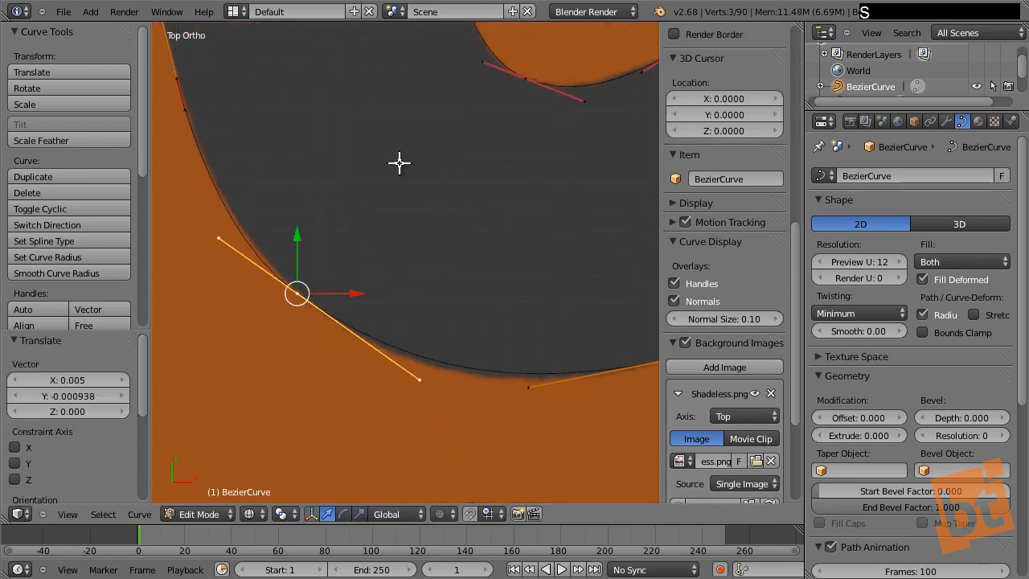
pyautogui.press('s')
pyautogui.rightClick(368, 195)
pyautogui.press('s')
pyautogui.rightClick(376, 196)
pyautogui.moveTo(236, 226); pyautogui.dragTo(247, 210, button='right')
# Adjust the facing handles of the second outer bend point and the hook's lower corner point to follow the image's edge
pyautogui.keyDown('shift'); pyautogui.moveTo(524, 299); pyautogui.dragTo(409, 291, button='middle'); pyautogui.keyUp('shift')
pyautogui.keyDown('shift'); pyautogui.moveTo(581, 283); pyautogui.dragTo(383, 322, button='middle'); pyautogui.keyUp('shift')
pyautogui.scroll(-1, 386, 325)
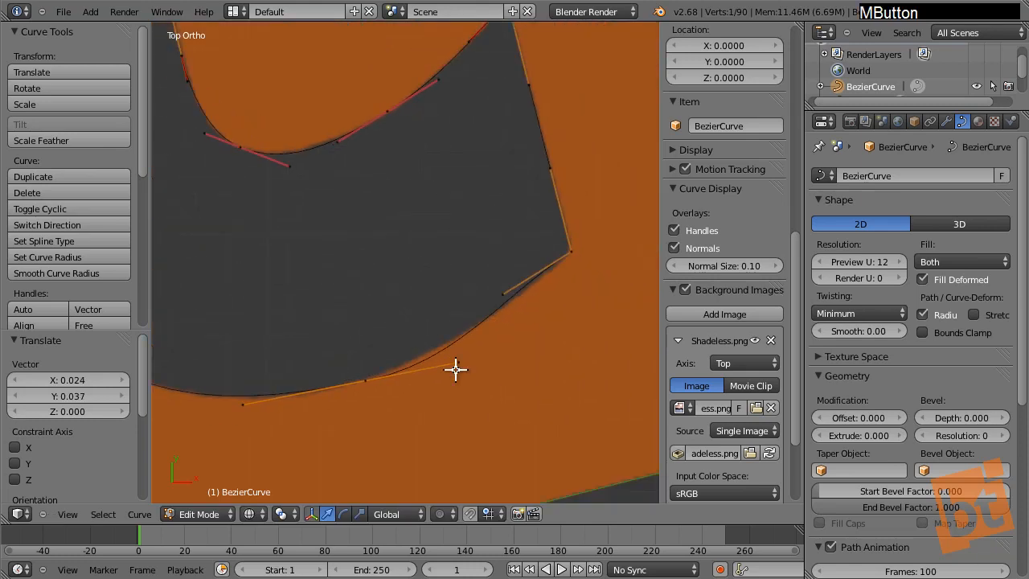
pyautogui.moveTo(456, 369); pyautogui.dragTo(451, 351, button='right')
pyautogui.keyDown('shift'); pyautogui.moveTo(451, 351); pyautogui.dragTo(532, 364, button='middle'); pyautogui.keyUp('shift')
pyautogui.moveTo(545, 367); pyautogui.dragTo(535, 367, button='right')
pyautogui.keyDown('shift'); pyautogui.moveTo(536, 367); pyautogui.dragTo(510, 340, button='middle'); pyautogui.keyUp('shift')
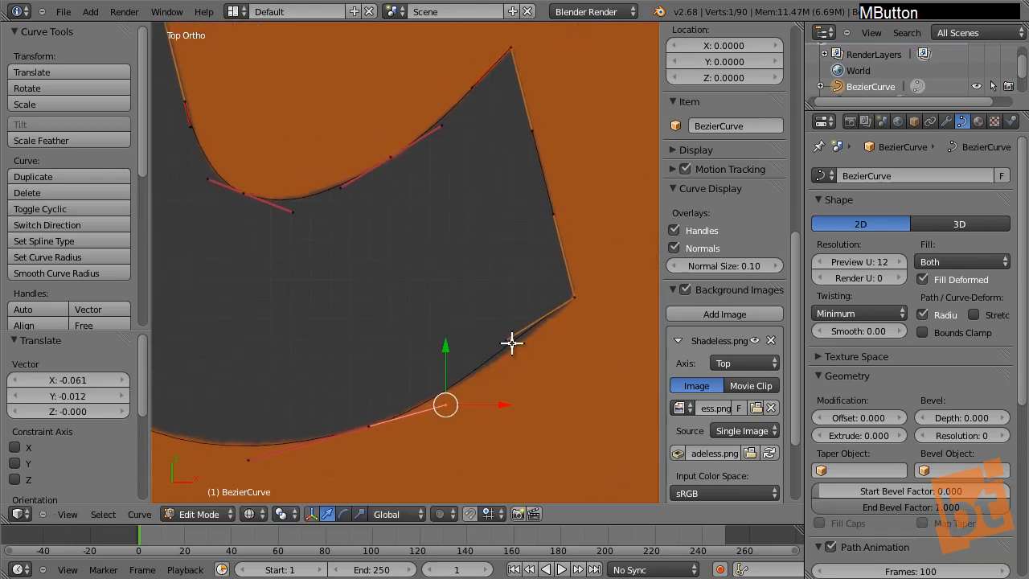
pyautogui.moveTo(509, 341); pyautogui.dragTo(520, 361, button='right')
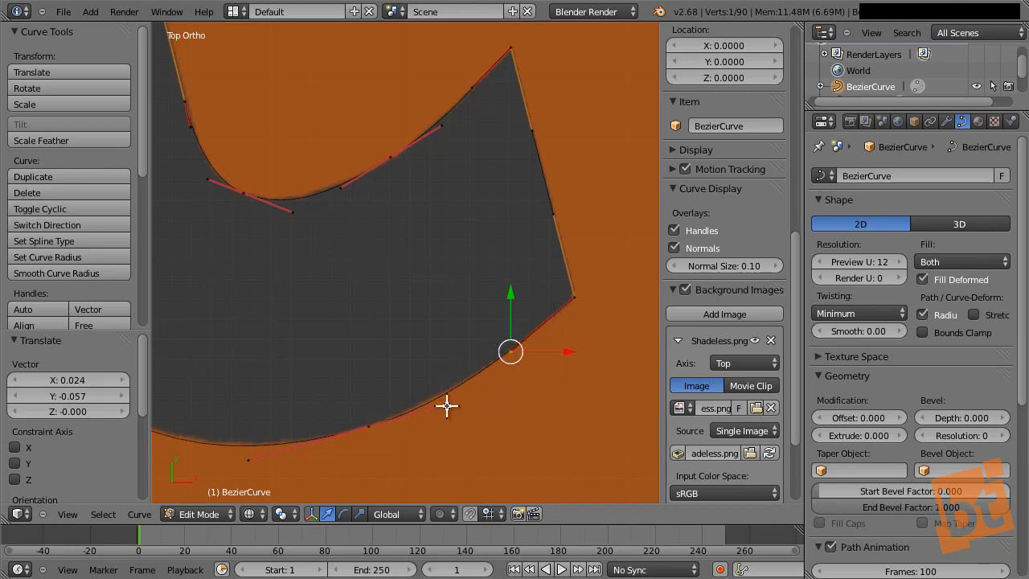
pyautogui.moveTo(452, 403)
pyautogui.mouseDown(button='right')
pyautogui.moveTo(491, 397)
pyautogui.moveTo(577, 356)
pyautogui.moveTo(577, 370)
pyautogui.moveTo(526, 374)
pyautogui.moveTo(455, 402)
pyautogui.mouseUp(button='right')
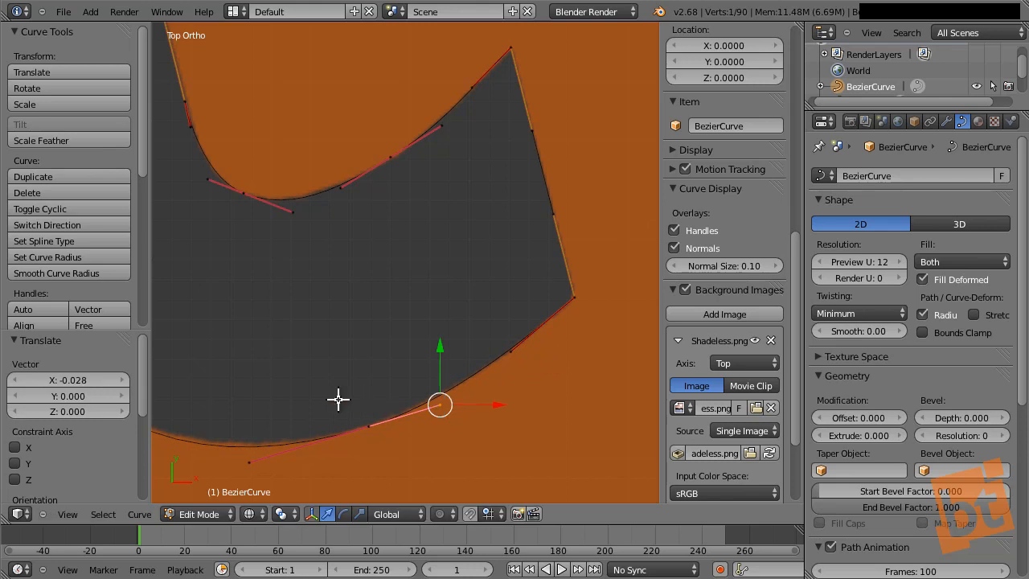
# Move the lower handle of the first outer bend point about -0.065 in X and 0.036 in Y
pyautogui.keyDown('shift'); pyautogui.moveTo(338, 399); pyautogui.dragTo(387, 394, button='middle'); pyautogui.keyUp('shift')
pyautogui.keyDown('shift'); pyautogui.moveTo(246, 443); pyautogui.dragTo(414, 406, button='middle'); pyautogui.keyUp('shift')
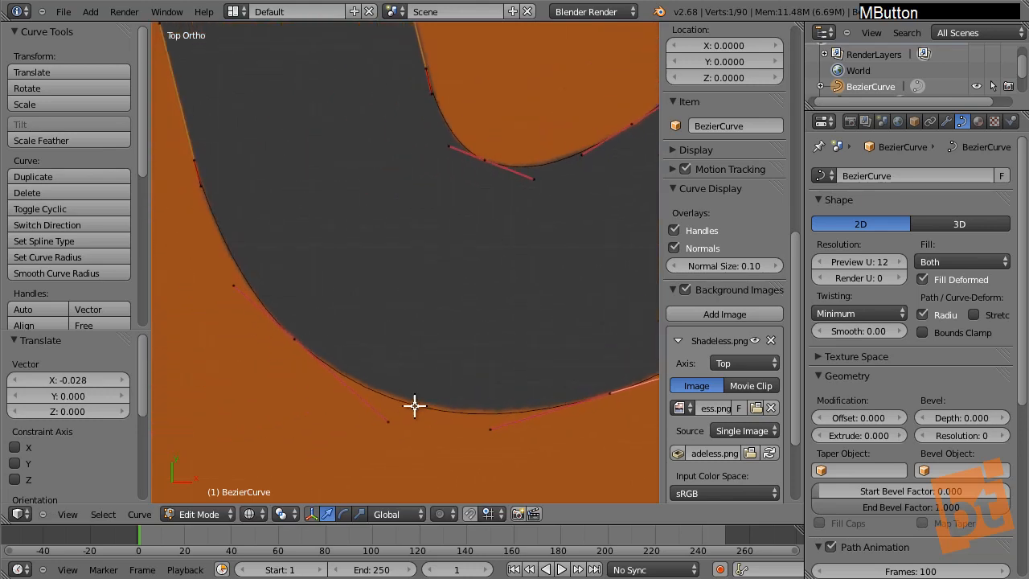
pyautogui.moveTo(386, 418); pyautogui.dragTo(368, 408, button='right')
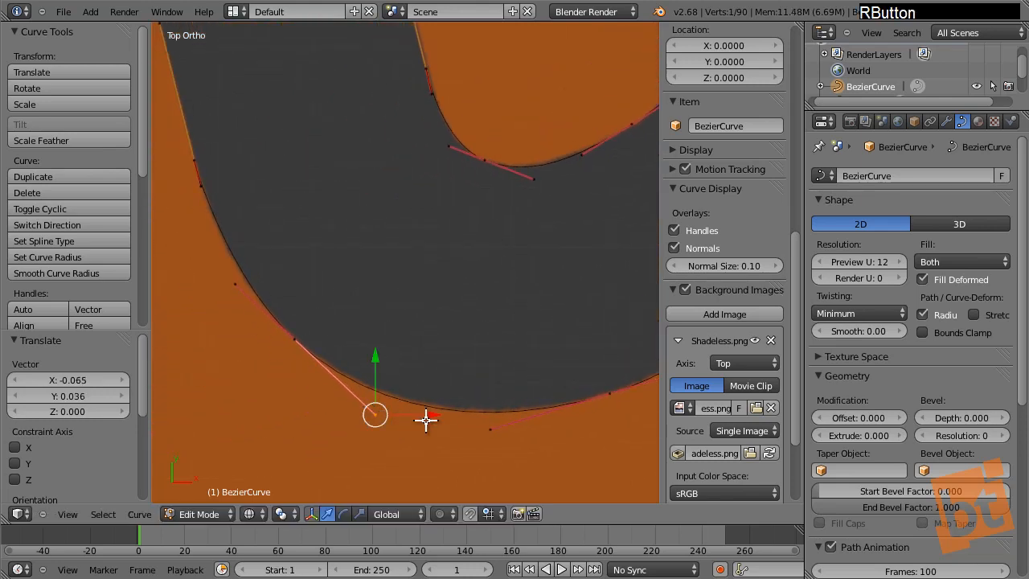
# Move the left handle of the second outer bend point about 0.012 in X and 0.008 in Y
pyautogui.moveTo(490, 428); pyautogui.dragTo(505, 427, button='right')
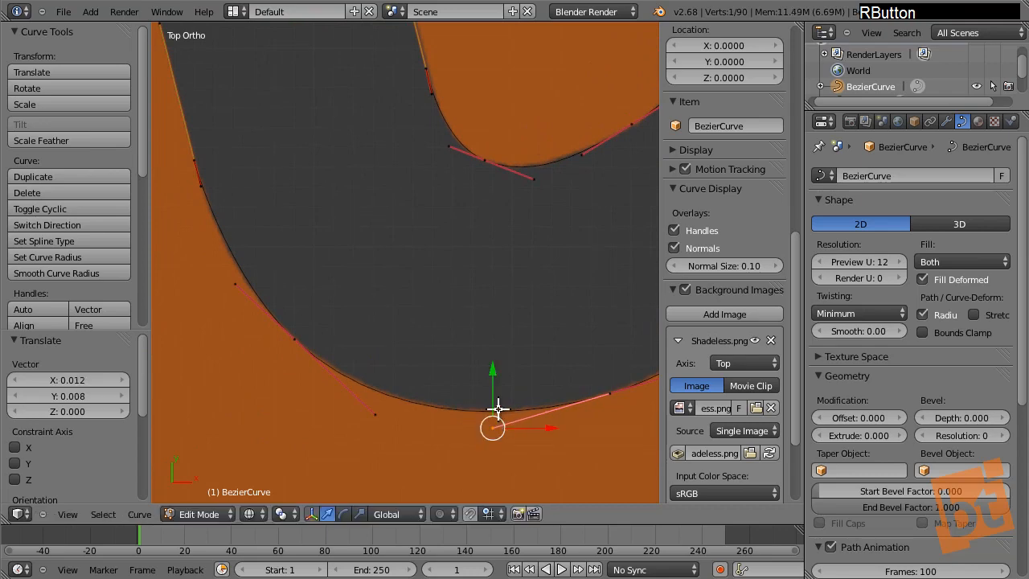
pyautogui.keyDown('shift'); pyautogui.moveTo(474, 348); pyautogui.dragTo(414, 348, button='middle'); pyautogui.keyUp('shift')
pyautogui.scroll(-5, 461, 359)
pyautogui.press('Tab')
pyautogui.press('Tab')
# Nudge the lower handle of the outer stem point onto the image's edge and leave curve editing
pyautogui.scroll(6, 379, 345)
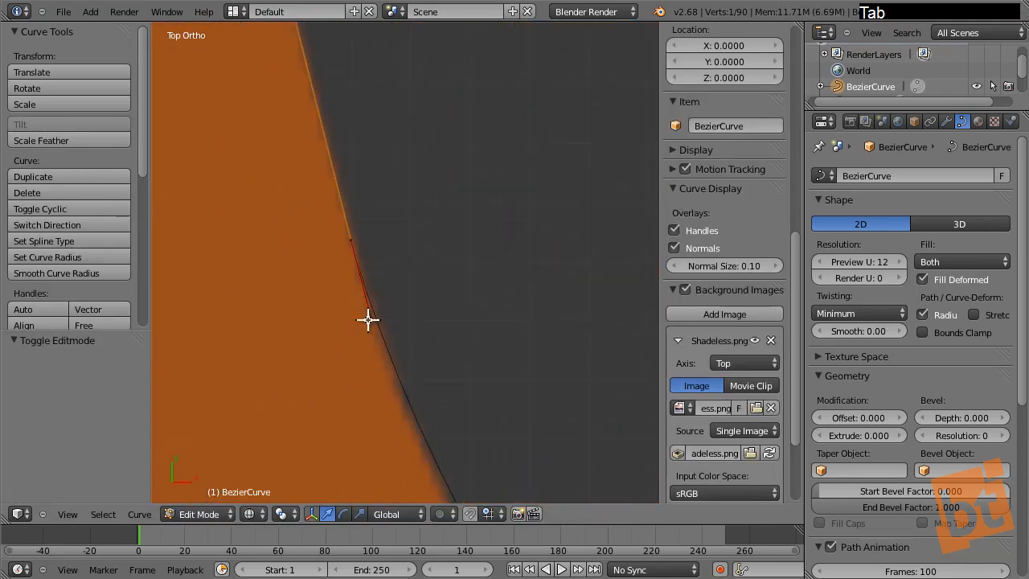
pyautogui.rightClick(354, 241)
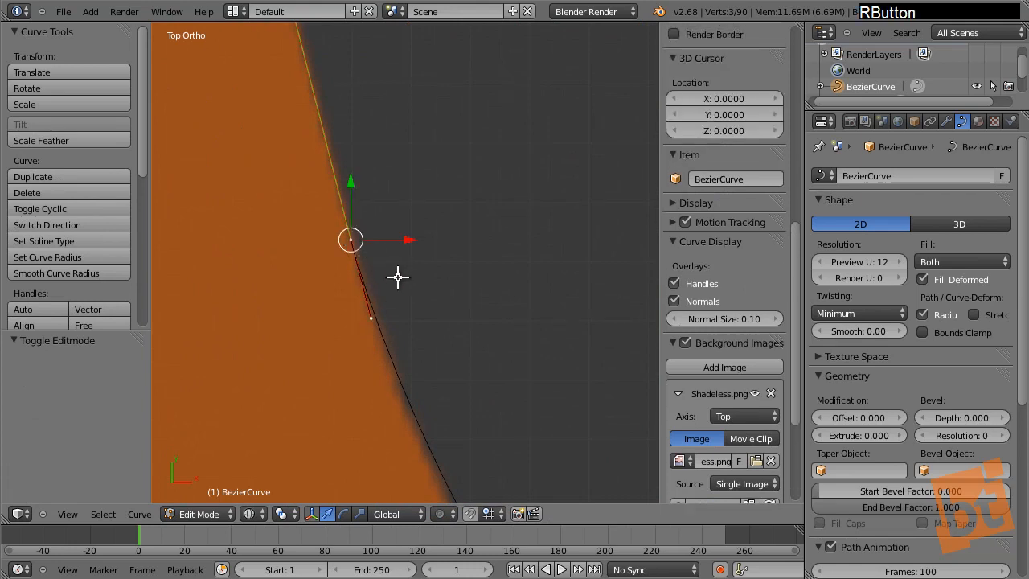
pyautogui.moveTo(372, 319)
pyautogui.mouseDown(button='right')
pyautogui.moveTo(375, 340)
pyautogui.moveTo(386, 335)
pyautogui.moveTo(377, 331)
pyautogui.mouseUp(button='right')
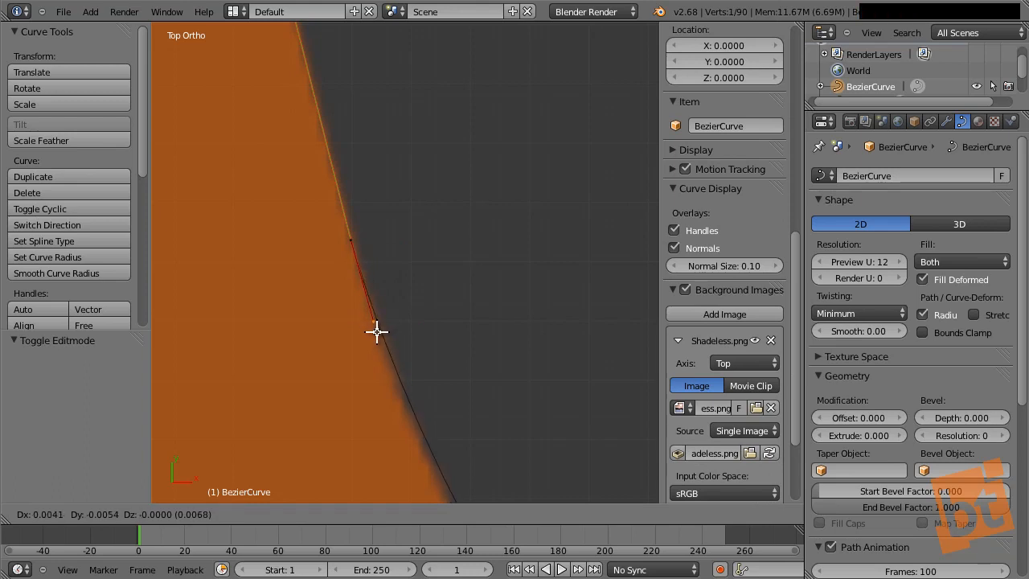
pyautogui.click(378, 325)
pyautogui.press('Tab')
pyautogui.scroll(-12, 410, 306)
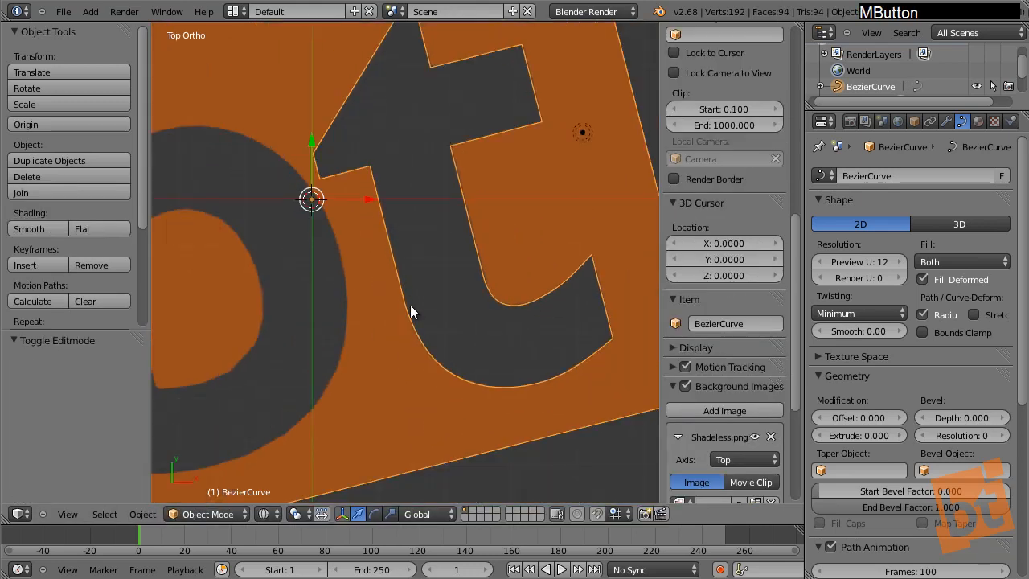
pyautogui.keyDown('shift'); pyautogui.moveTo(368, 200); pyautogui.dragTo(364, 242, button='middle'); pyautogui.keyUp('shift')
pyautogui.keyDown('shift'); pyautogui.moveTo(387, 303); pyautogui.dragTo(425, 125, button='middle'); pyautogui.keyUp('shift')
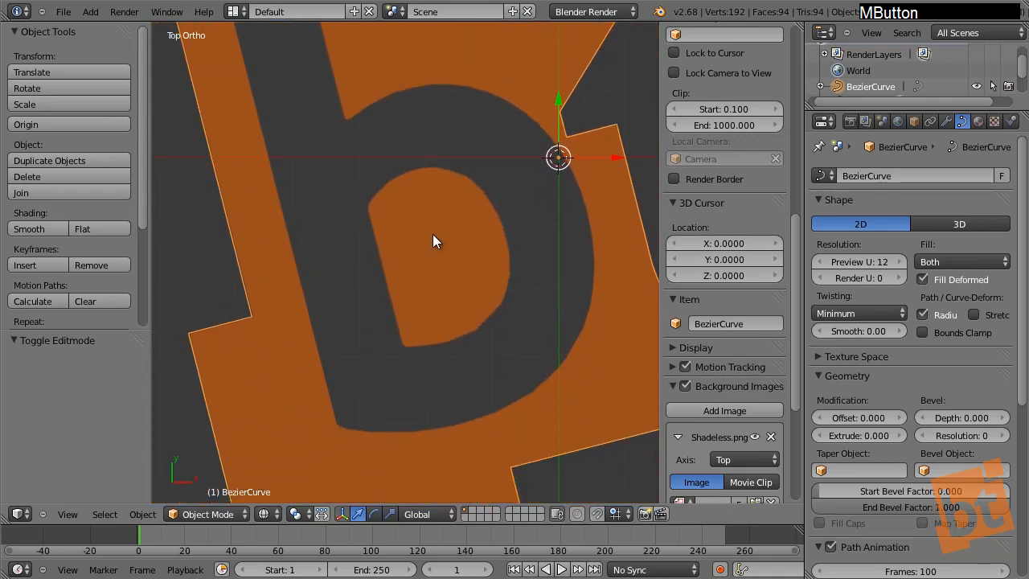
pyautogui.hotkey('shift', 'a')
pyautogui.moveTo(471, 196)
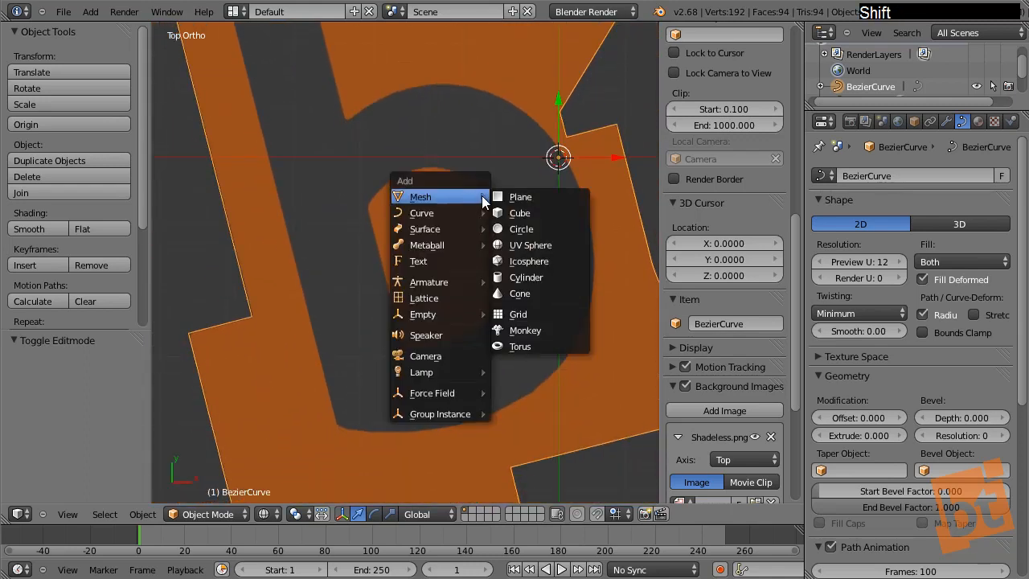
pyautogui.moveTo(450, 213)
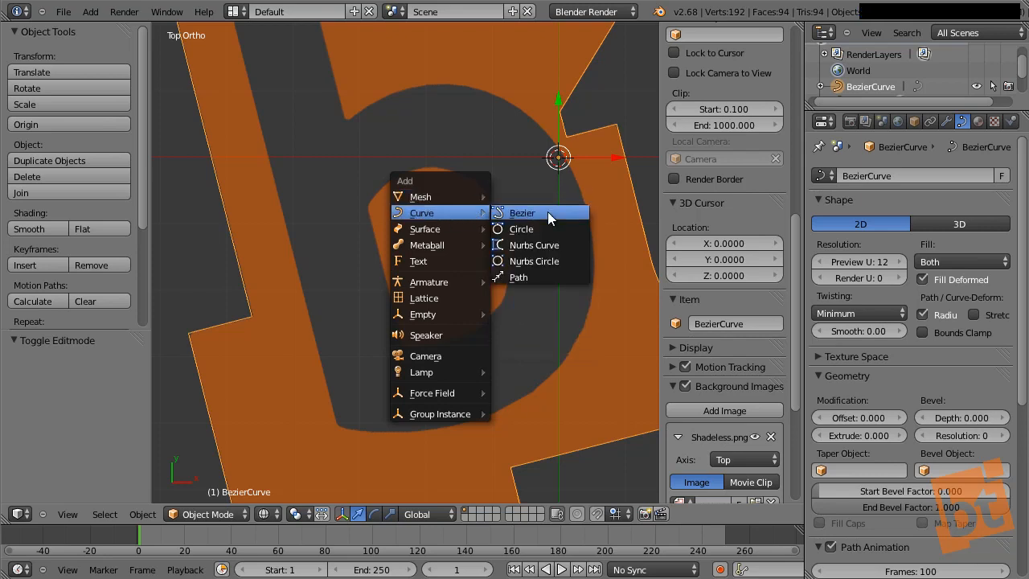
# Within the same curve, duplicate the left tip point of the t onto the upper left corner of the b's stem
pyautogui.keyDown('shift'); pyautogui.moveTo(496, 159); pyautogui.dragTo(443, 222, button='middle'); pyautogui.keyUp('shift')
pyautogui.rightClick(536, 146)
pyautogui.press('Tab')
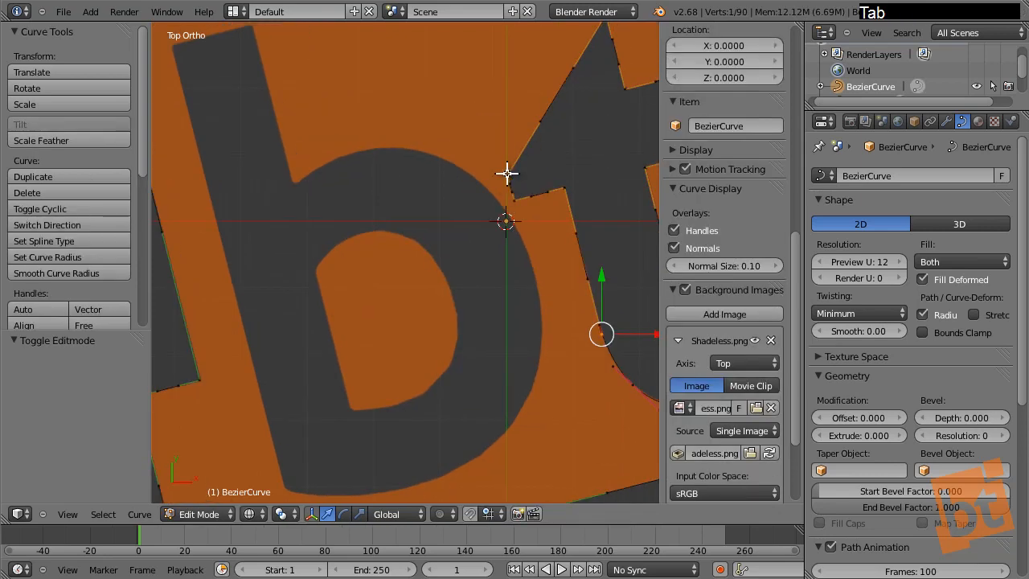
pyautogui.rightClick(507, 173)
pyautogui.keyDown('shift'); pyautogui.moveTo(541, 218); pyautogui.dragTo(570, 252, button='middle'); pyautogui.keyUp('shift')
pyautogui.press('e')
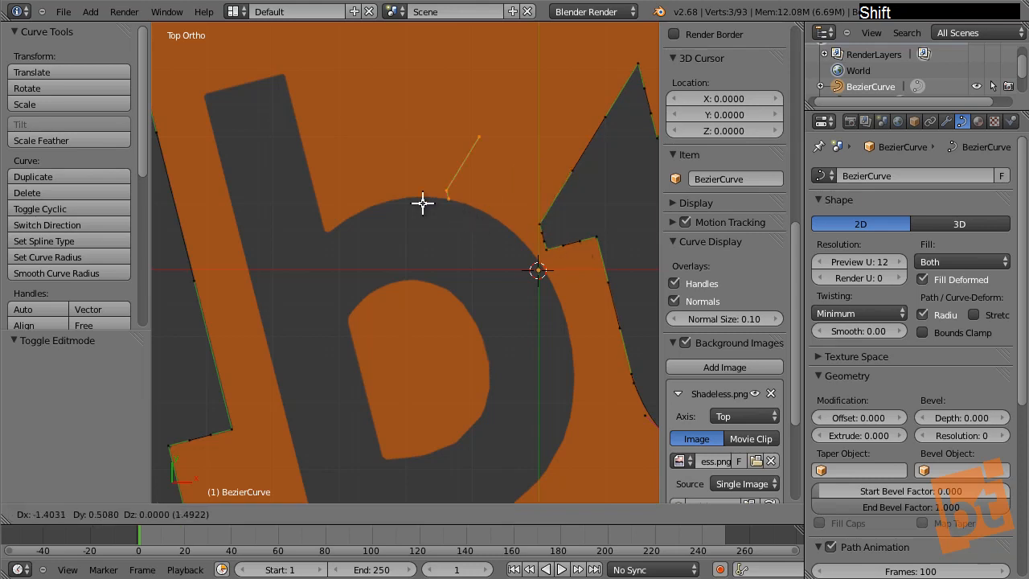
pyautogui.click(238, 121)
# Nudge the duplicated point about -0.006 in X onto the b stem's upper left corner
pyautogui.keyDown('shift'); pyautogui.moveTo(215, 93); pyautogui.dragTo(238, 197, button='middle'); pyautogui.keyUp('shift')
pyautogui.scroll(6, 238, 197)
pyautogui.rightClick(207, 199)
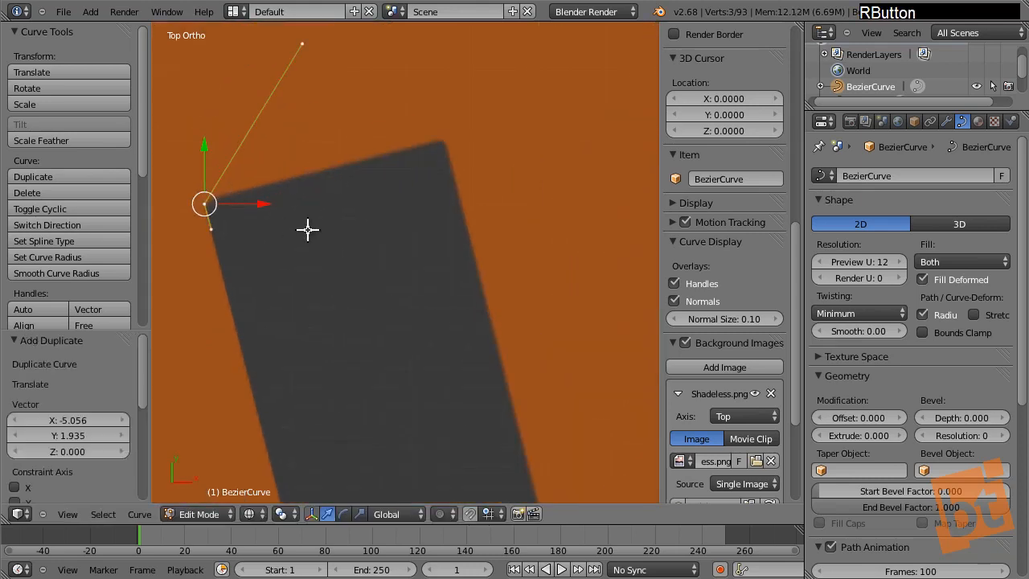
pyautogui.press('g')
pyautogui.click(295, 227)
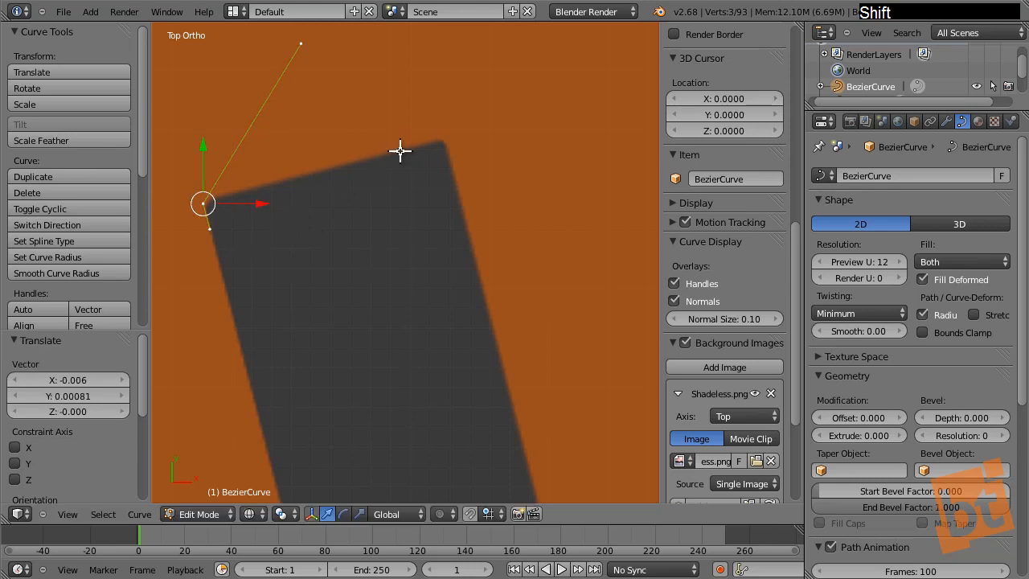
# Add points at the b stem's upper right corner and the stem-bowl junction, and aim the junction's lower handle along the bowl
pyautogui.keyDown('ctrl'); pyautogui.click(445, 139); pyautogui.keyUp('ctrl')
pyautogui.keyDown('ctrl'); pyautogui.moveTo(452, 294); pyautogui.dragTo(403, 296, button='middle'); pyautogui.keyUp('ctrl')
pyautogui.keyDown('ctrl'); pyautogui.click(401, 291); pyautogui.keyUp('ctrl')
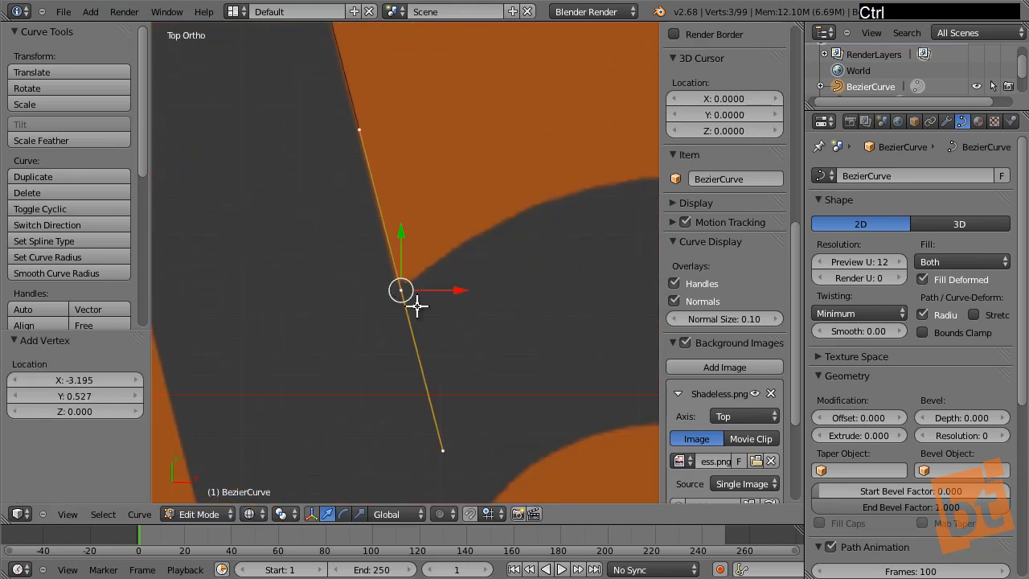
pyautogui.moveTo(447, 438); pyautogui.dragTo(512, 201, button='right')
pyautogui.keyDown('shift'); pyautogui.moveTo(544, 211); pyautogui.dragTo(437, 257, button='middle'); pyautogui.keyUp('shift')
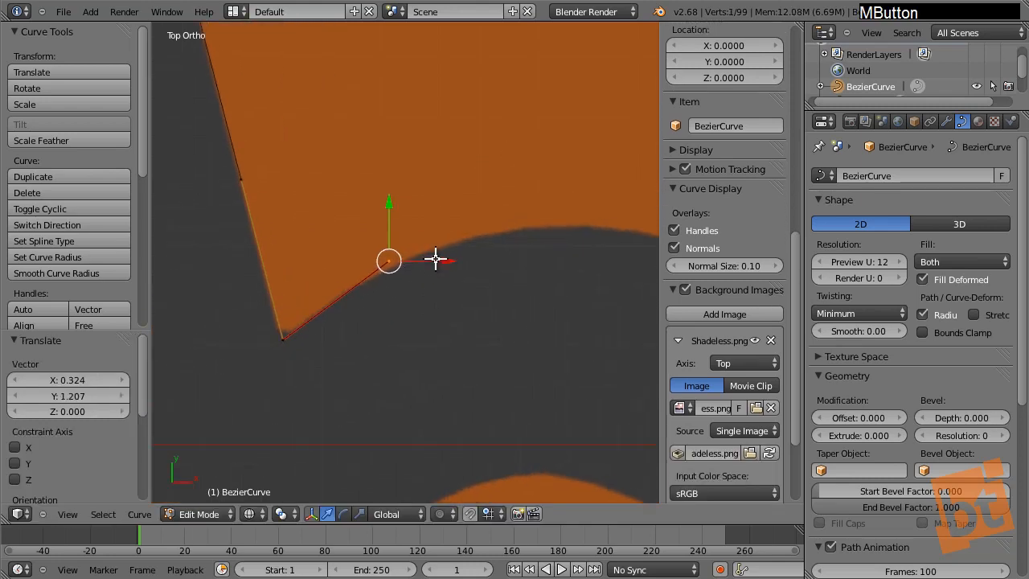
# Add a point at the crest of the b's bowl and set its handle type to Automatic
pyautogui.keyDown('ctrl'); pyautogui.moveTo(580, 228); pyautogui.dragTo(608, 234); pyautogui.keyUp('ctrl')
pyautogui.keyDown('ctrl'); pyautogui.click(581, 227); pyautogui.keyUp('ctrl')
pyautogui.keyDown('shift'); pyautogui.moveTo(578, 251); pyautogui.dragTo(435, 270, button='middle'); pyautogui.keyUp('shift')
pyautogui.moveTo(556, 201); pyautogui.dragTo(591, 258, button='right')
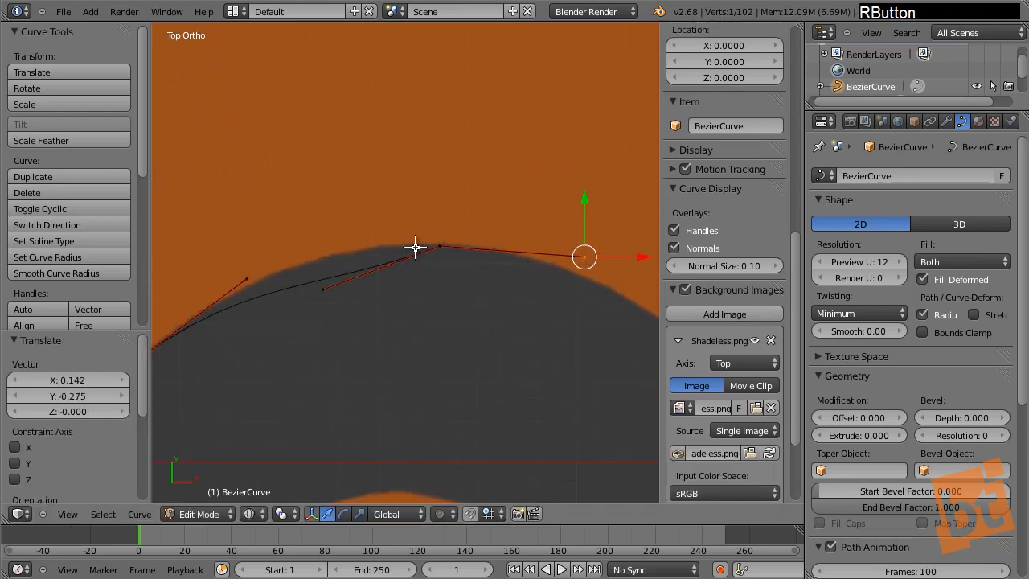
pyautogui.rightClick(440, 246)
pyautogui.press('v')
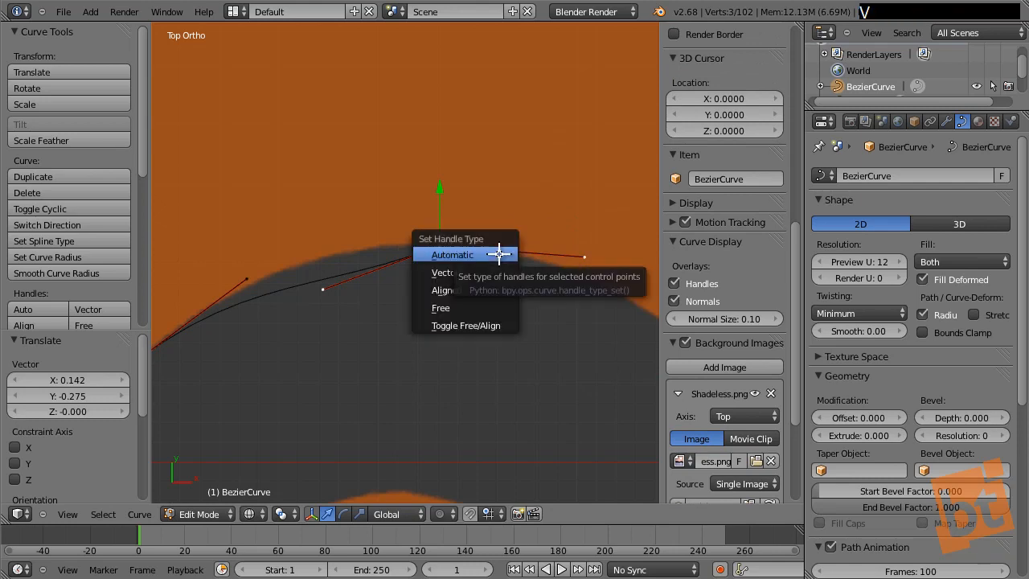
pyautogui.click(490, 253)
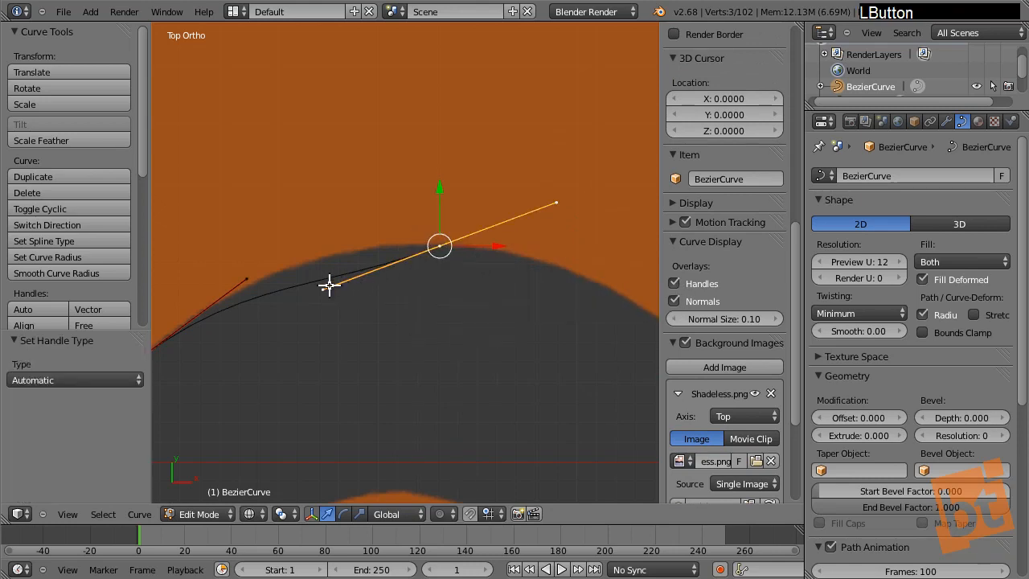
# Level the crest point's handles and shift the point about 0.045 in X
pyautogui.moveTo(324, 287); pyautogui.dragTo(320, 237, button='right')
pyautogui.moveTo(452, 239); pyautogui.dragTo(462, 239, button='right')
pyautogui.keyDown('shift'); pyautogui.moveTo(459, 261); pyautogui.dragTo(485, 161, button='middle'); pyautogui.keyUp('shift')
pyautogui.scroll(-3, 485, 161)
pyautogui.keyDown('shift'); pyautogui.moveTo(645, 270); pyautogui.dragTo(579, 218, button='middle'); pyautogui.keyUp('shift')
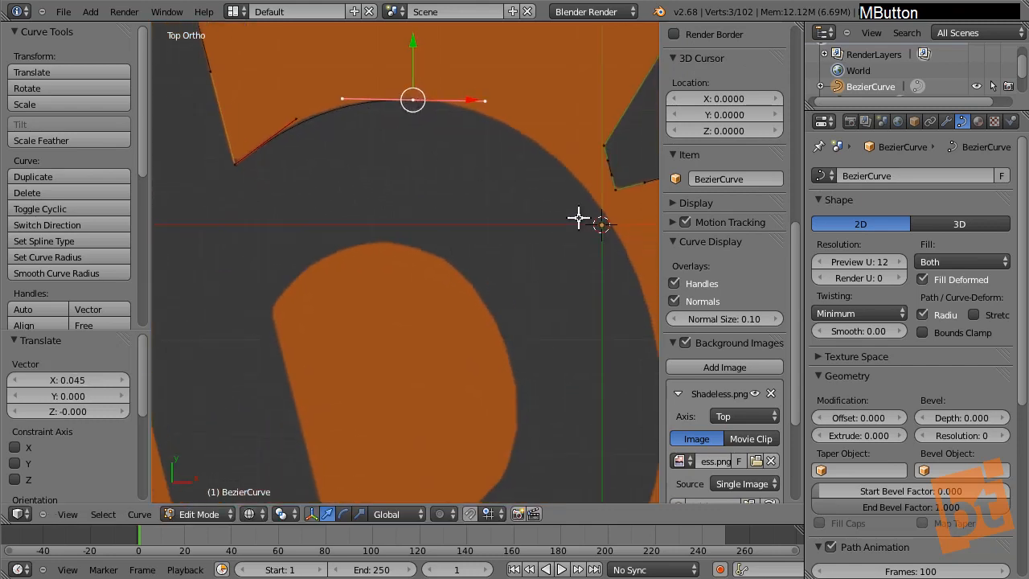
# Add a point on the right side of the b's bowl and move its lower handle about -0.333 in X and -0.796 in Y
pyautogui.scroll(-3, 579, 222)
pyautogui.scroll(1, 565, 277)
pyautogui.keyDown('shift'); pyautogui.moveTo(565, 281); pyautogui.dragTo(471, 278, button='middle'); pyautogui.keyUp('shift')
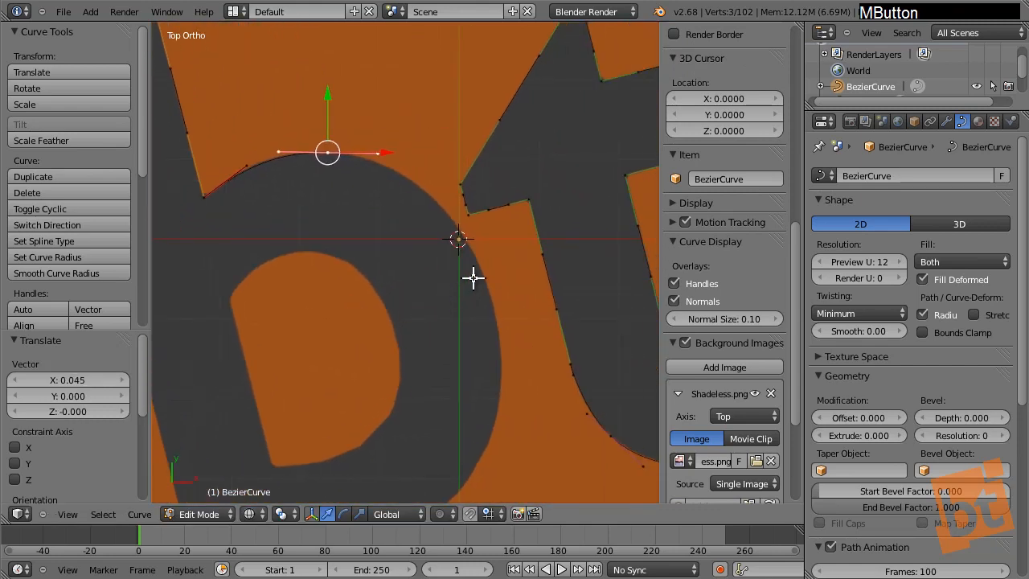
pyautogui.keyDown('ctrl'); pyautogui.click(482, 276); pyautogui.keyUp('ctrl')
pyautogui.moveTo(539, 319); pyautogui.dragTo(514, 390, button='right')
# Maximize the 3D view and move the crest point's right handle about 0.105 in X and 0.007 in Y
pyautogui.hotkey('shift', 'space')
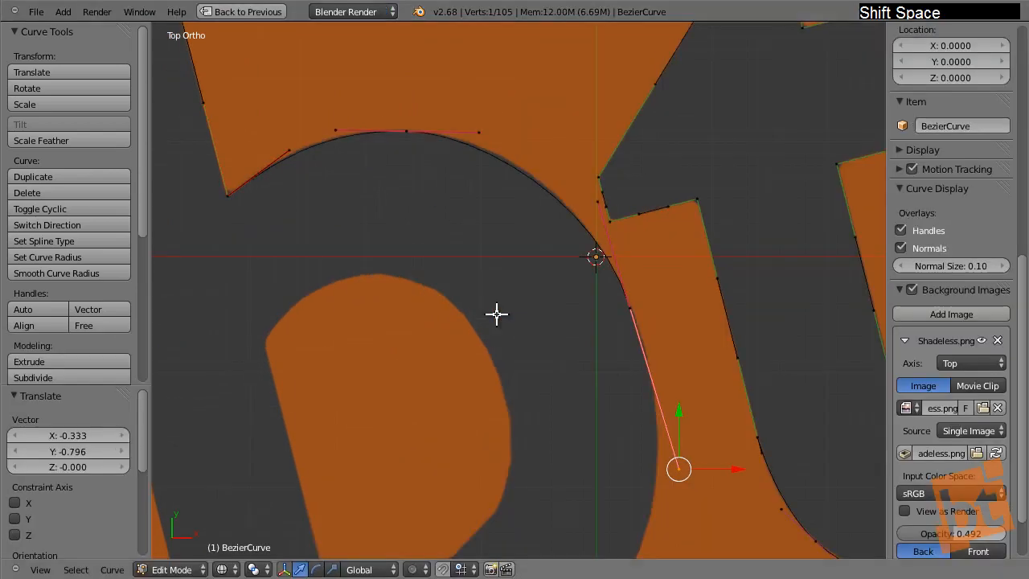
pyautogui.keyDown('shift'); pyautogui.moveTo(528, 299); pyautogui.dragTo(546, 324, button='middle'); pyautogui.keyUp('shift')
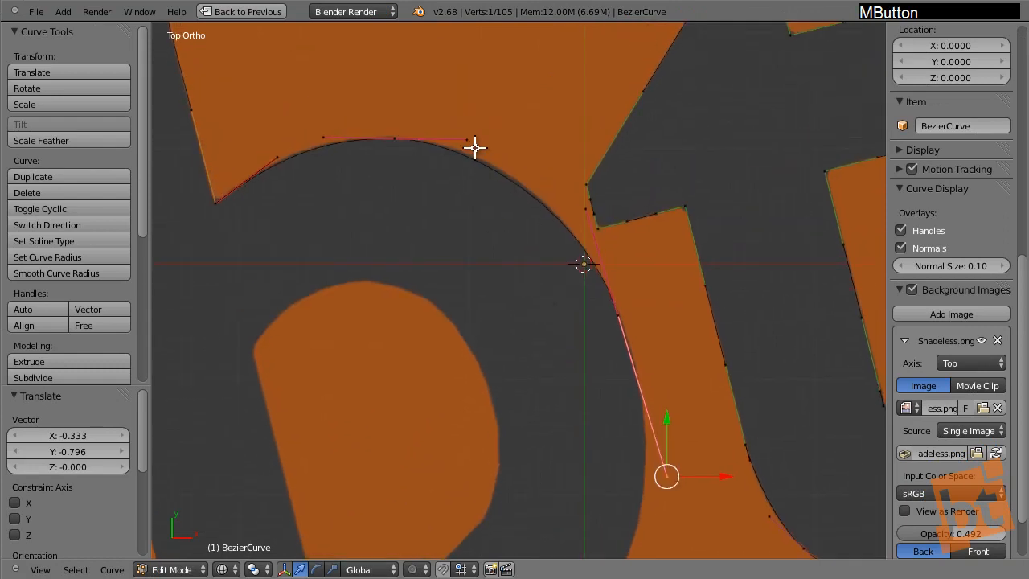
pyautogui.moveTo(472, 141)
pyautogui.mouseDown(button='right')
pyautogui.moveTo(486, 149)
pyautogui.moveTo(490, 140)
pyautogui.mouseUp(button='right')
# Extend the curve to the bowl's lower right and move the new point's upper handle about 0.418 in X and -0.516 in Y
pyautogui.keyDown('shift'); pyautogui.moveTo(591, 285); pyautogui.dragTo(558, 141, button='middle'); pyautogui.keyUp('shift')
pyautogui.rightClick(585, 172)
pyautogui.keyDown('shift'); pyautogui.moveTo(584, 173); pyautogui.dragTo(597, 53, button='middle'); pyautogui.keyUp('shift')
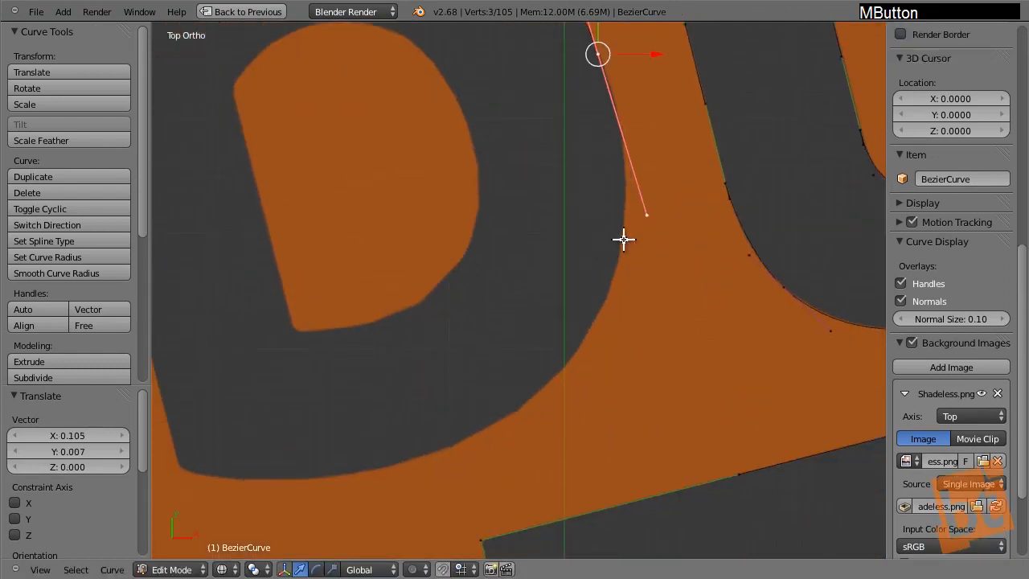
pyautogui.keyDown('ctrl'); pyautogui.click(549, 383); pyautogui.keyUp('ctrl')
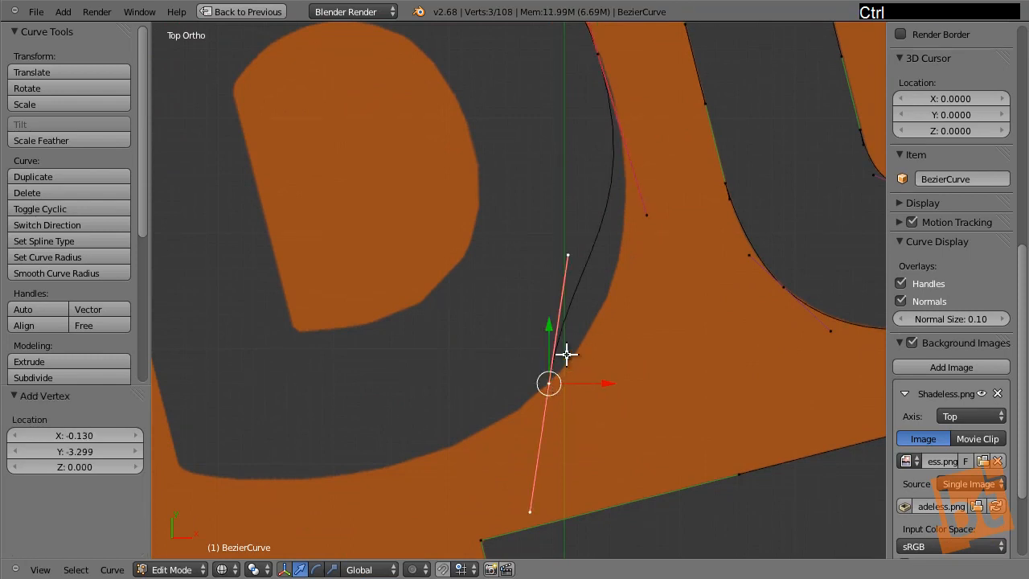
pyautogui.moveTo(565, 258); pyautogui.dragTo(620, 322, button='right')
pyautogui.click(620, 322)
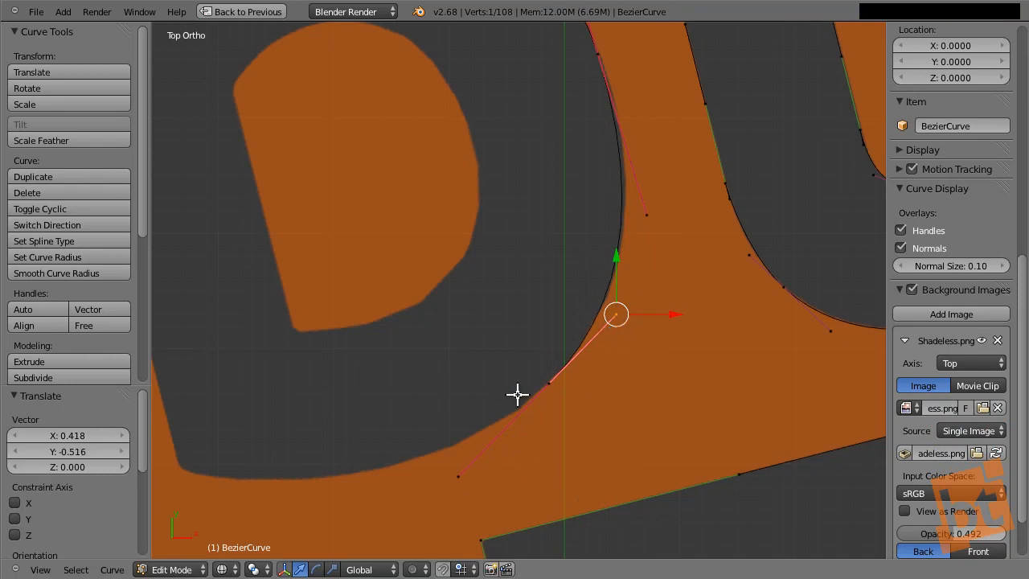
# Add a point at the b's lower left corner and set its handle type to Vector
pyautogui.keyDown('shift'); pyautogui.moveTo(517, 393); pyautogui.dragTo(523, 370, button='middle'); pyautogui.keyUp('shift')
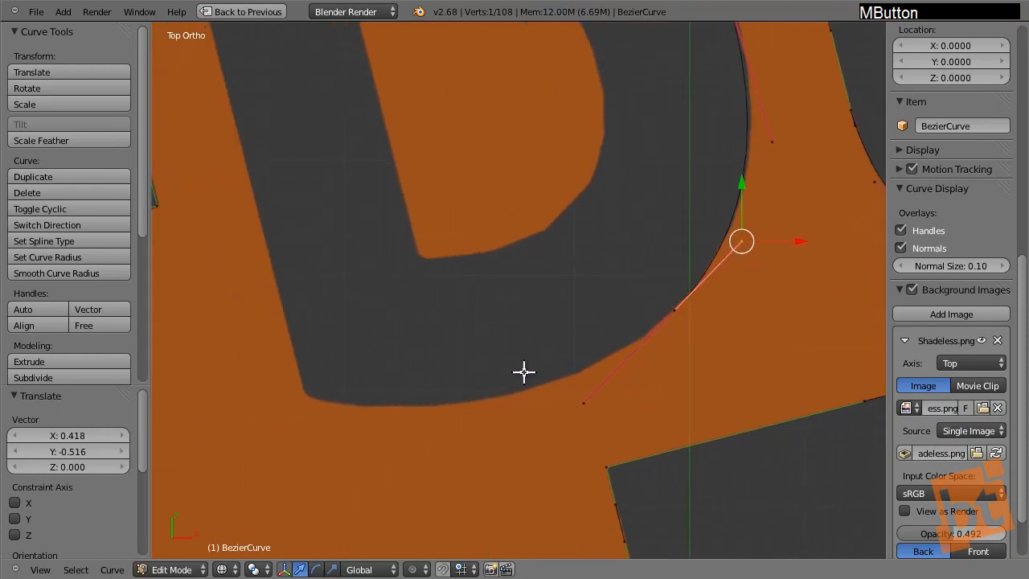
pyautogui.keyDown('ctrl'); pyautogui.click(305, 395); pyautogui.keyUp('ctrl')
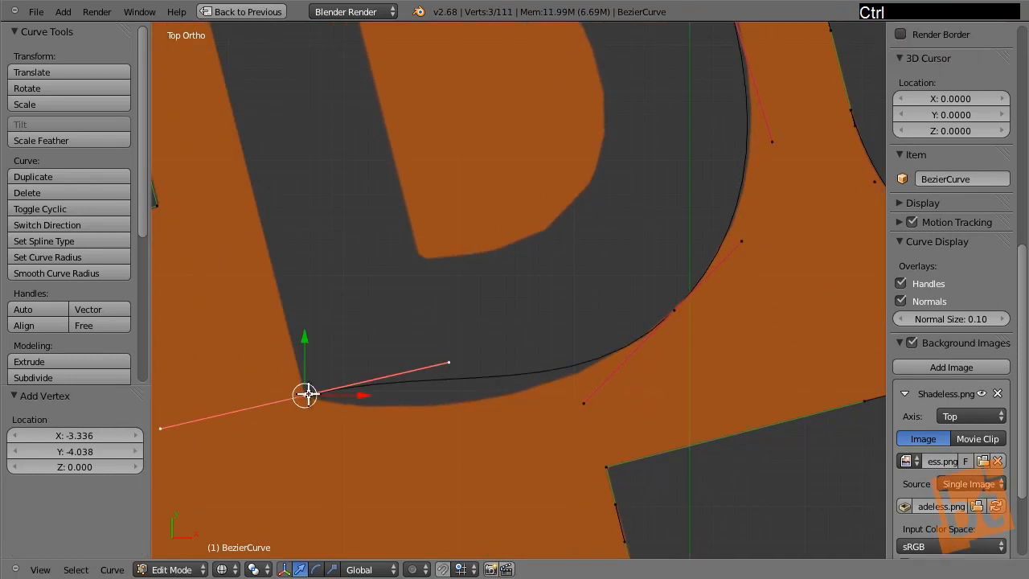
pyautogui.rightClick(310, 394)
pyautogui.press('v')
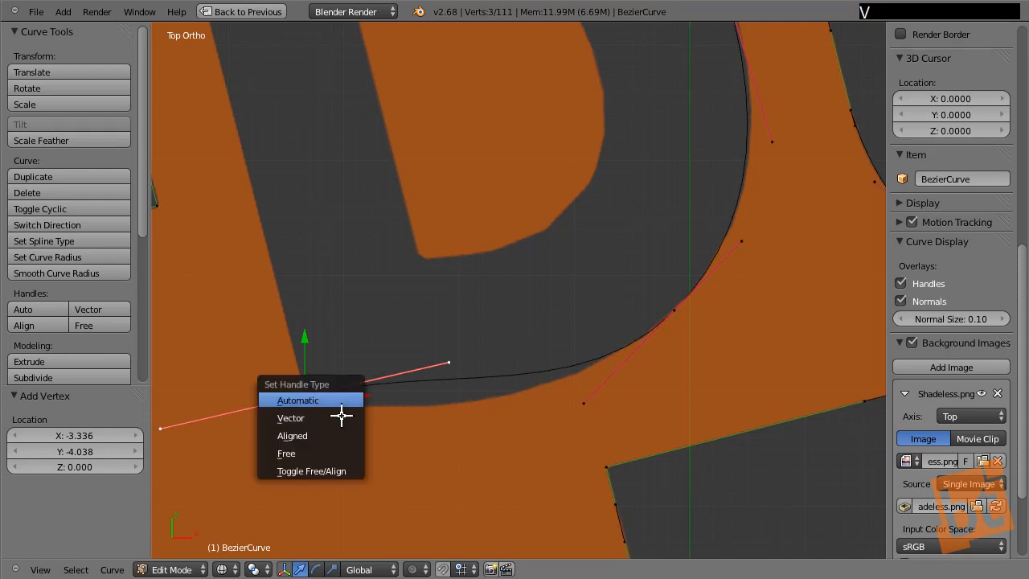
pyautogui.click(340, 415)
# Move the corner's bowl-side handle about -0.132 in X and -0.460 in Y, and its stem-side handle about 0.857 in X and 1.045 in Y
pyautogui.rightClick(430, 365)
pyautogui.press('g')
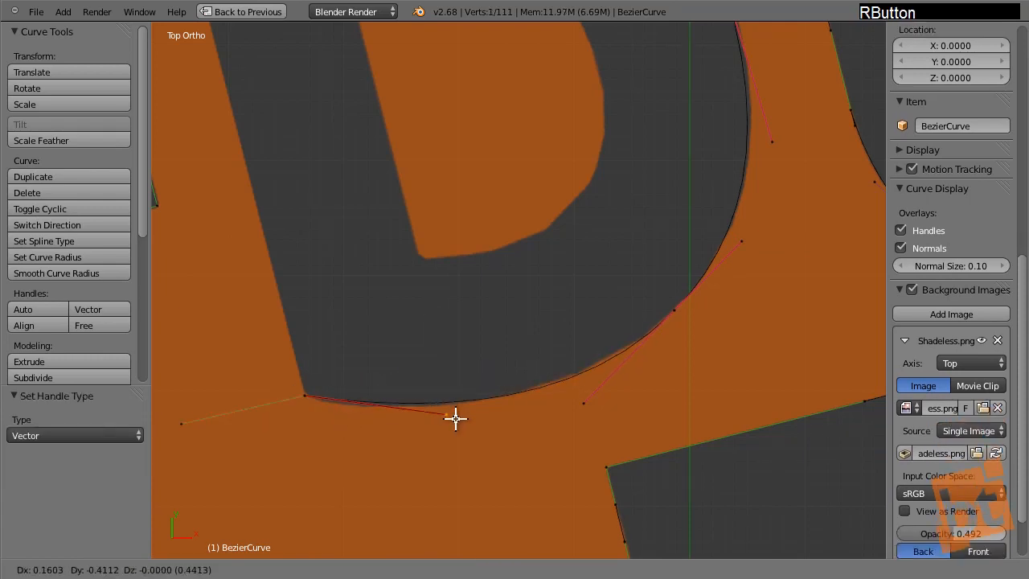
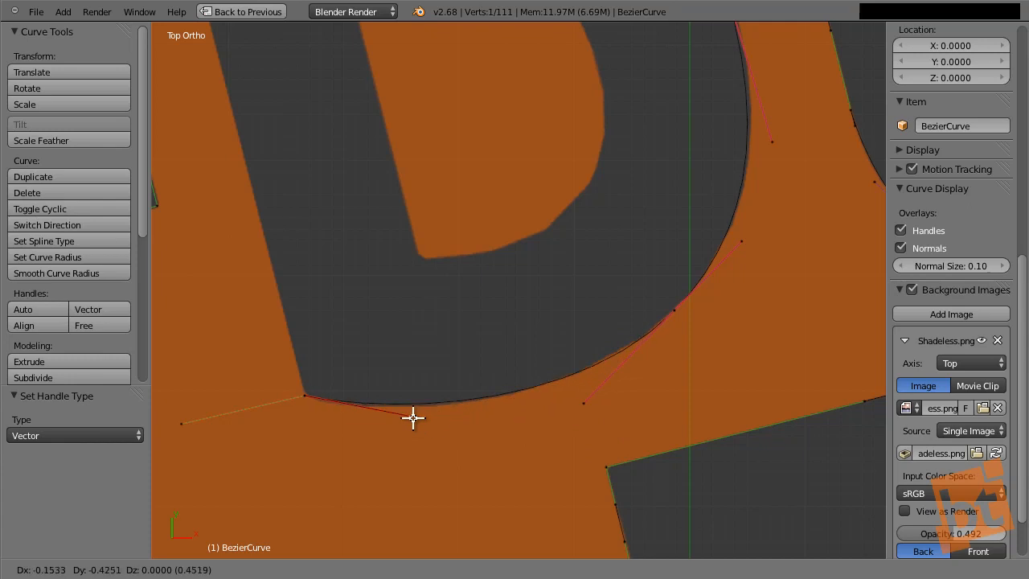
pyautogui.click(422, 422)
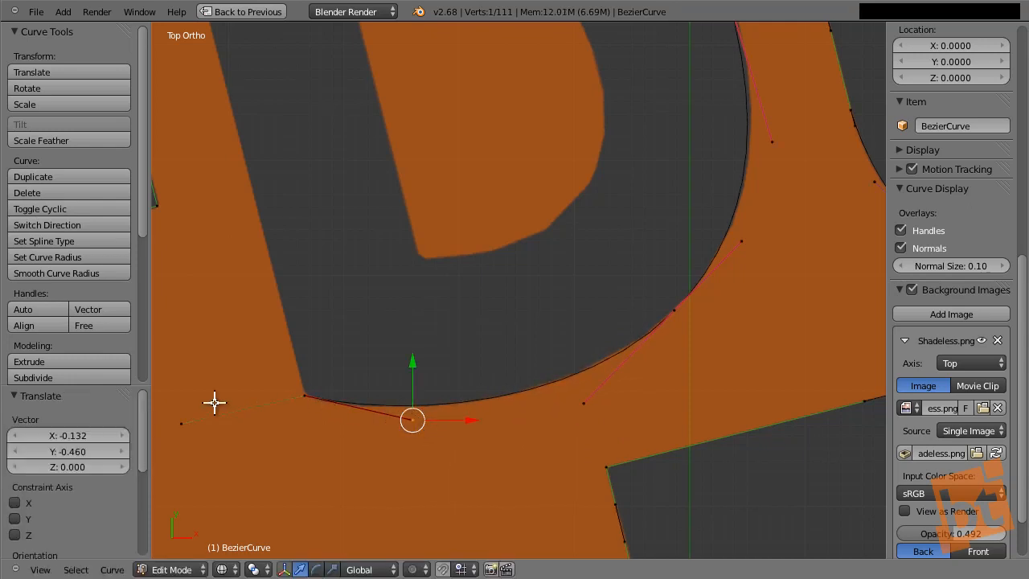
pyautogui.moveTo(178, 418); pyautogui.dragTo(282, 285, button='right')
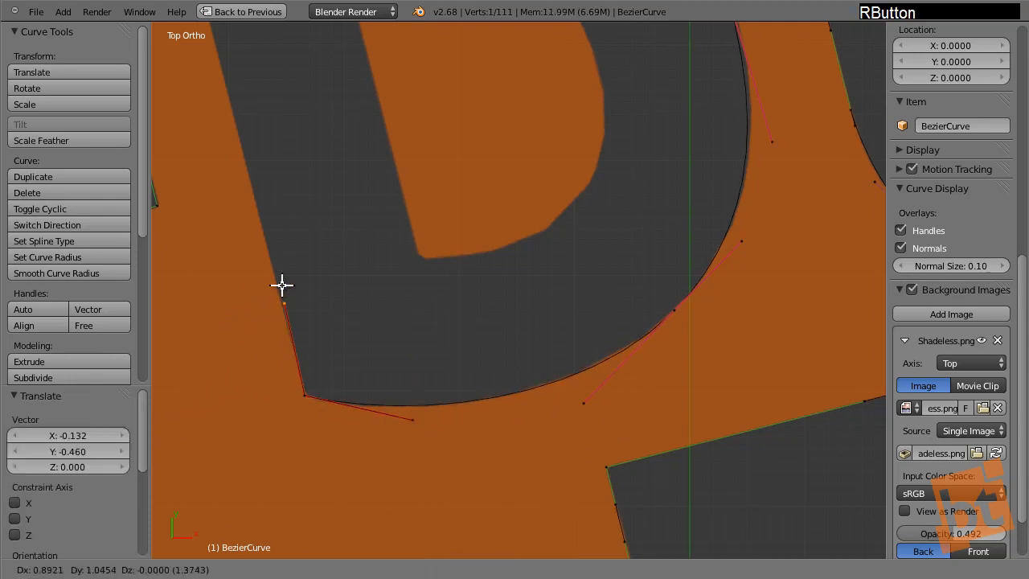
pyautogui.click(279, 286)
# Close the b's outer outline with a segment joining its lower left corner point to the stem's upper left corner point
pyautogui.rightClick(304, 395)
pyautogui.keyDown('shift'); pyautogui.moveTo(297, 279); pyautogui.dragTo(387, 439, button='middle'); pyautogui.keyUp('shift')
pyautogui.keyDown('shift'); pyautogui.moveTo(362, 284); pyautogui.dragTo(402, 282, button='middle'); pyautogui.keyUp('shift')
pyautogui.keyDown('shift'); pyautogui.rightClick(330, 176); pyautogui.keyUp('shift')
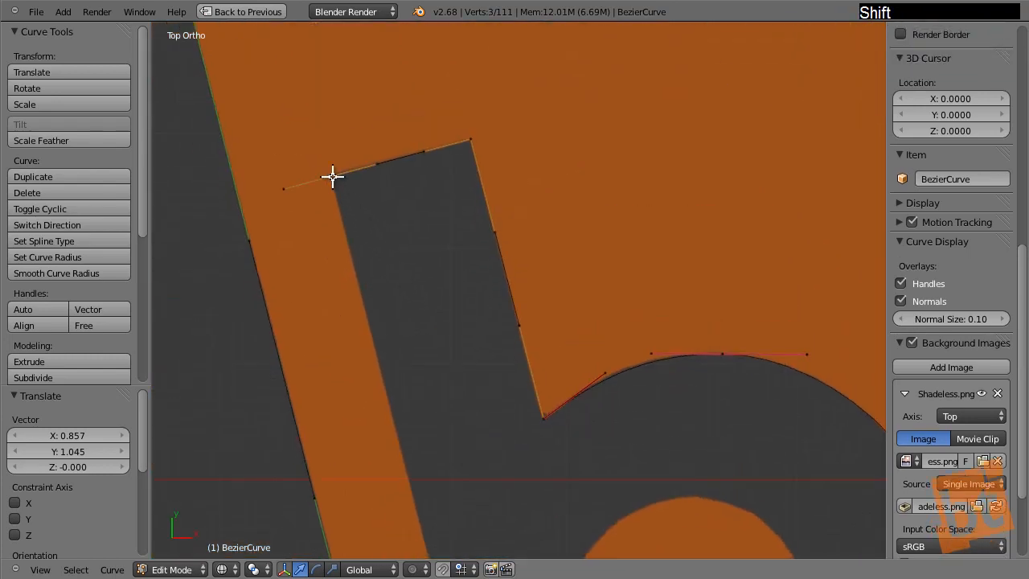
pyautogui.press('f')
pyautogui.keyDown('shift'); pyautogui.moveTo(418, 352); pyautogui.dragTo(372, 156, button='middle'); pyautogui.keyUp('shift')
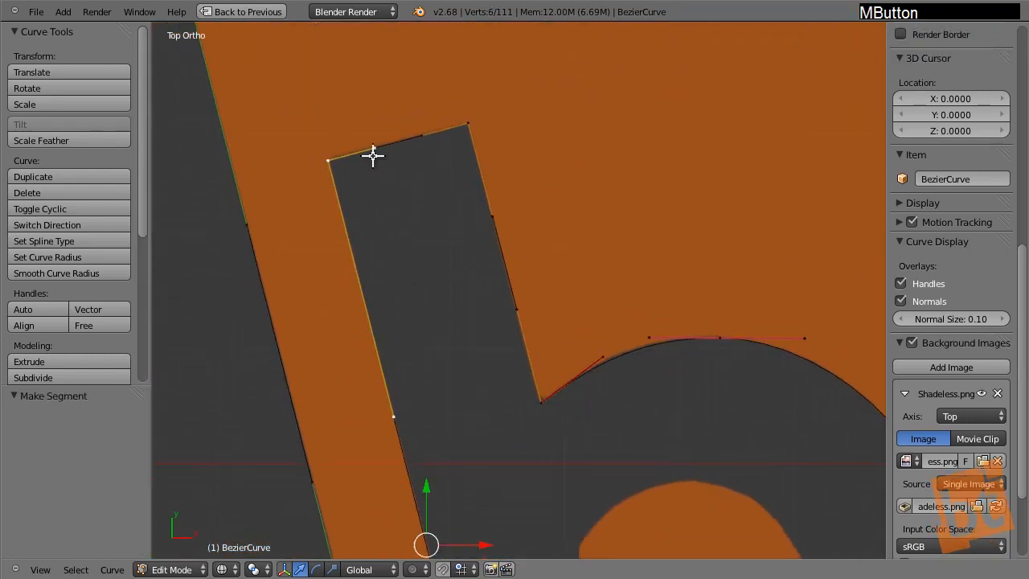
# Duplicate the b's lower left corner point onto the inner counter's lower left corner, about 0.987 in X and 1.204 in Y away
pyautogui.scroll(-4, 427, 233)
pyautogui.keyDown('shift'); pyautogui.moveTo(480, 285); pyautogui.dragTo(414, 223, button='middle'); pyautogui.keyUp('shift')
pyautogui.keyDown('shift'); pyautogui.moveTo(468, 256); pyautogui.dragTo(419, 233, button='middle'); pyautogui.keyUp('shift')
pyautogui.scroll(1, 472, 318)
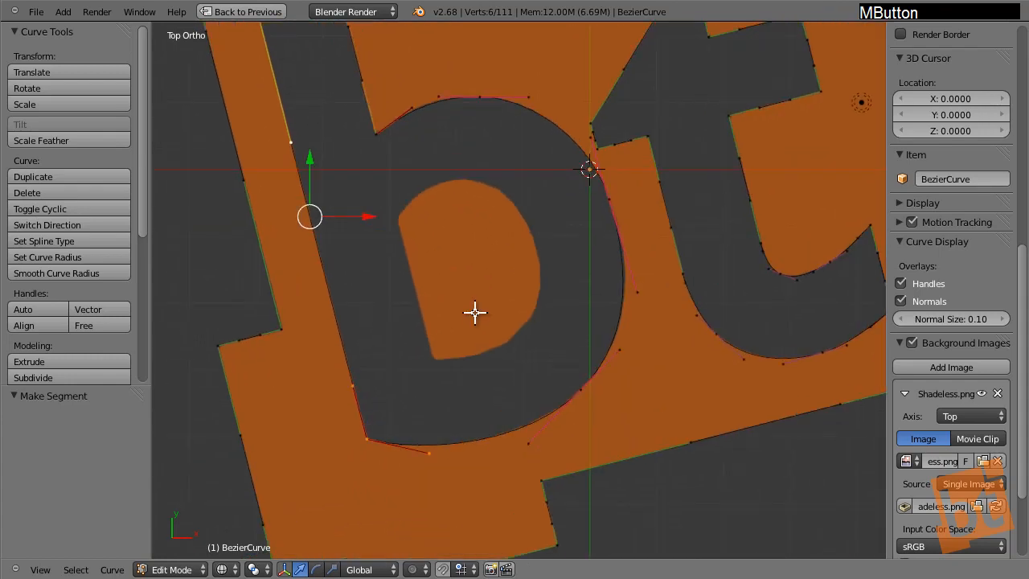
pyautogui.scroll(3, 427, 234)
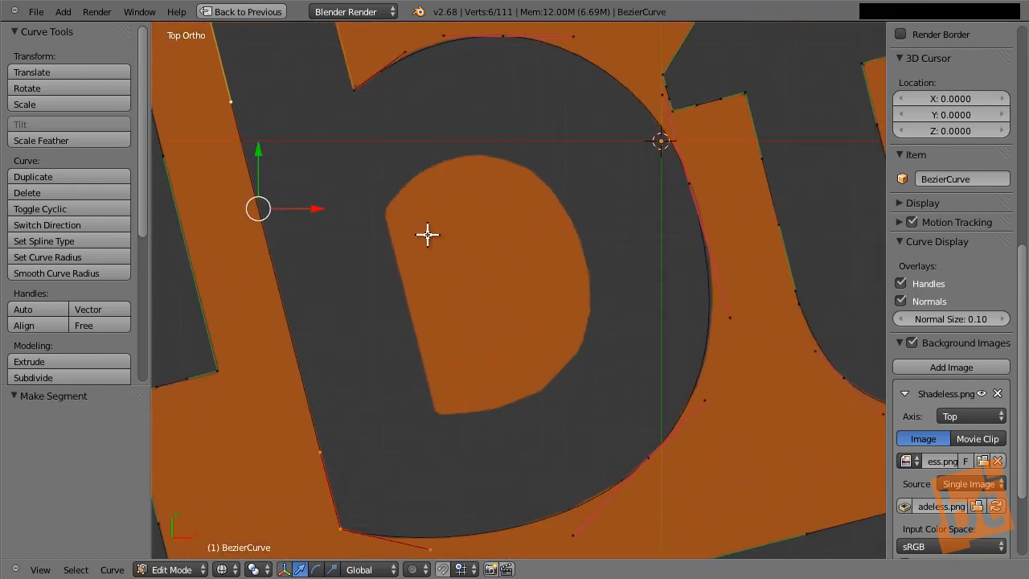
pyautogui.keyDown('shift'); pyautogui.moveTo(403, 244); pyautogui.dragTo(401, 180, button='middle'); pyautogui.keyUp('shift')
pyautogui.scroll(-1, 401, 181)
pyautogui.rightClick(336, 465)
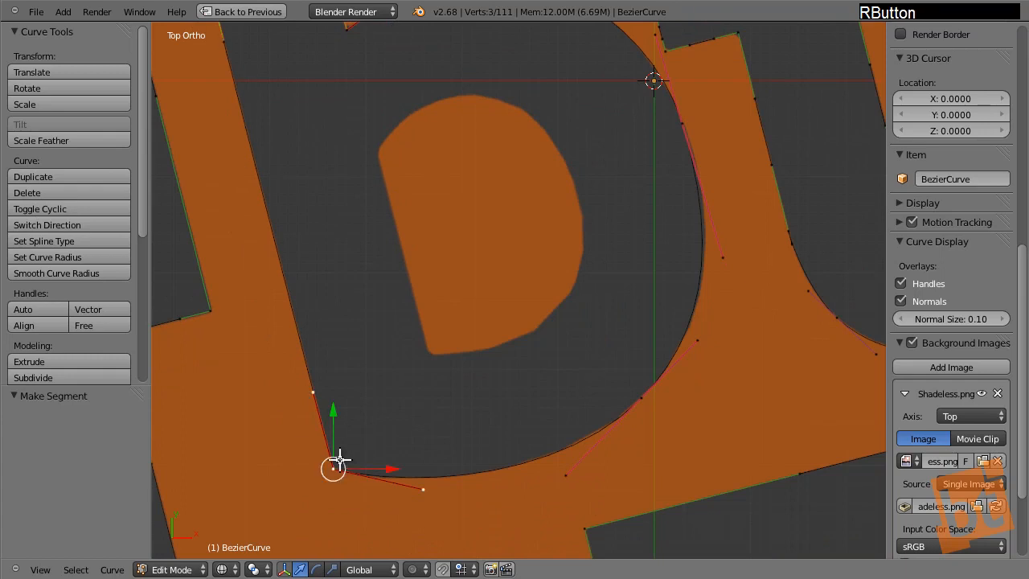
pyautogui.hotkey('shift', 'd')
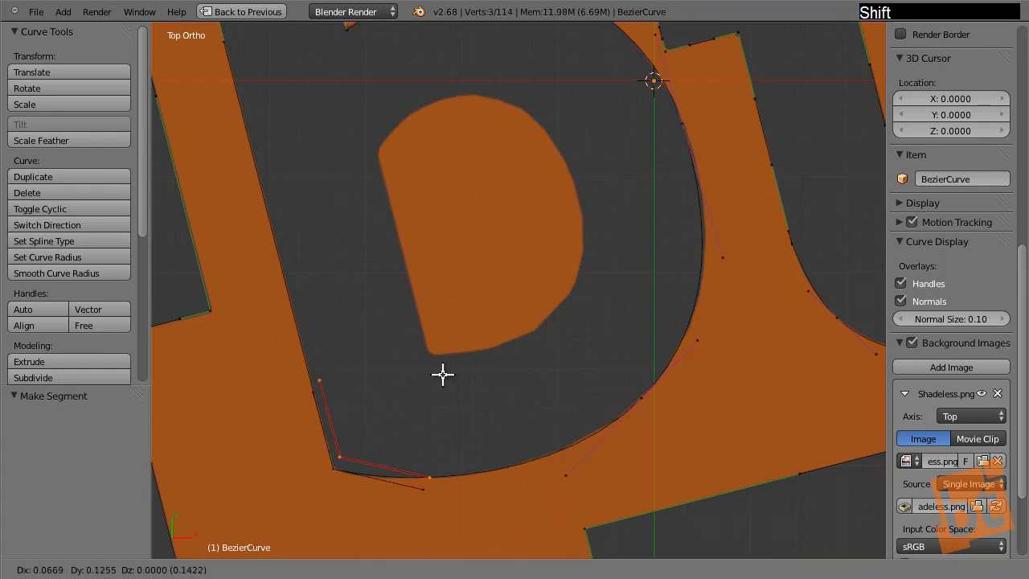
pyautogui.click(473, 337)
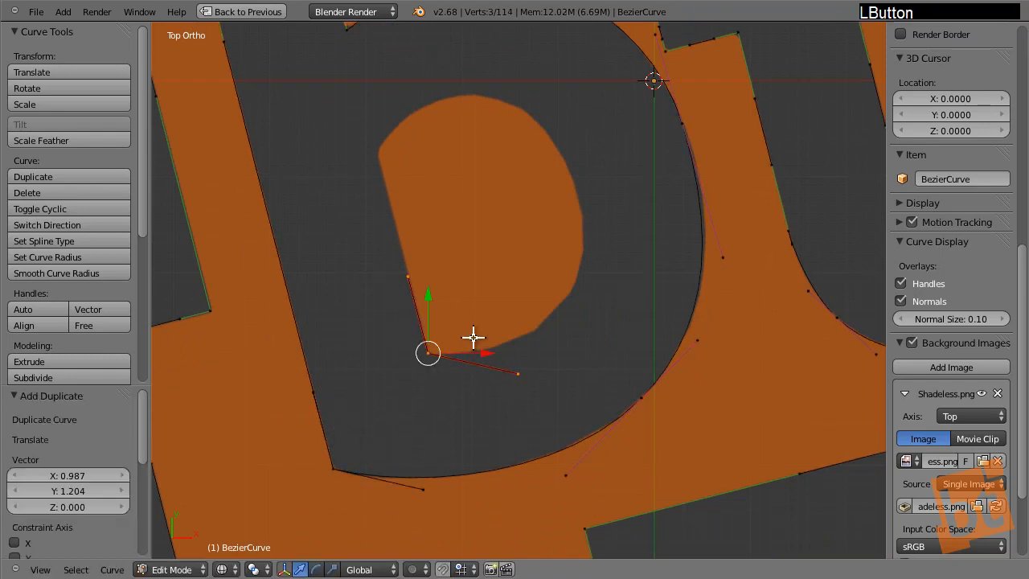
# Trace the inner counter of the b with four new curve points starting from its lower corner, and close the outline with a segment
pyautogui.rightClick(435, 350)
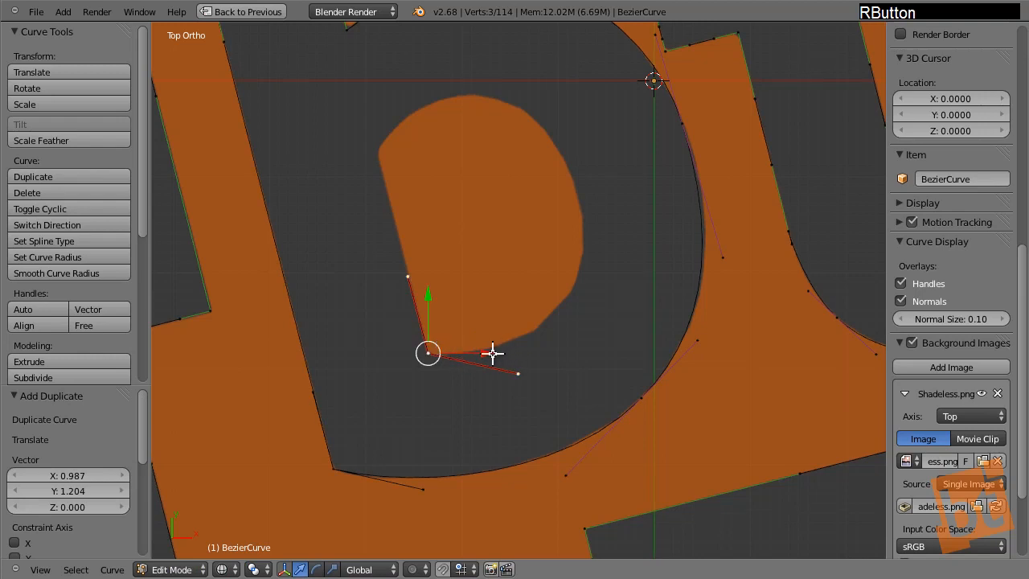
pyautogui.keyDown('ctrl'); pyautogui.click(548, 316); pyautogui.keyUp('ctrl')
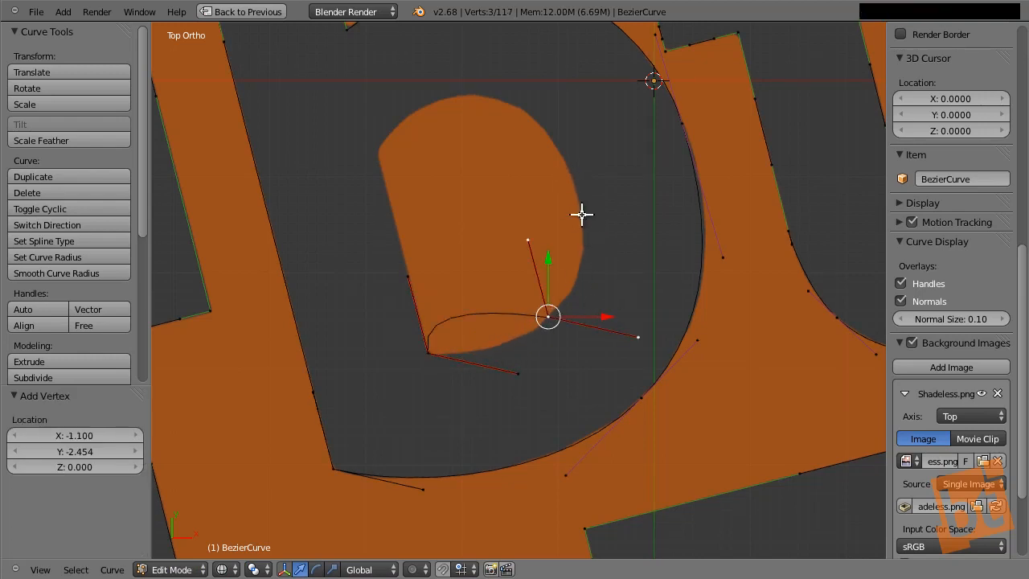
pyautogui.keyDown('ctrl'); pyautogui.click(570, 175); pyautogui.keyUp('ctrl')
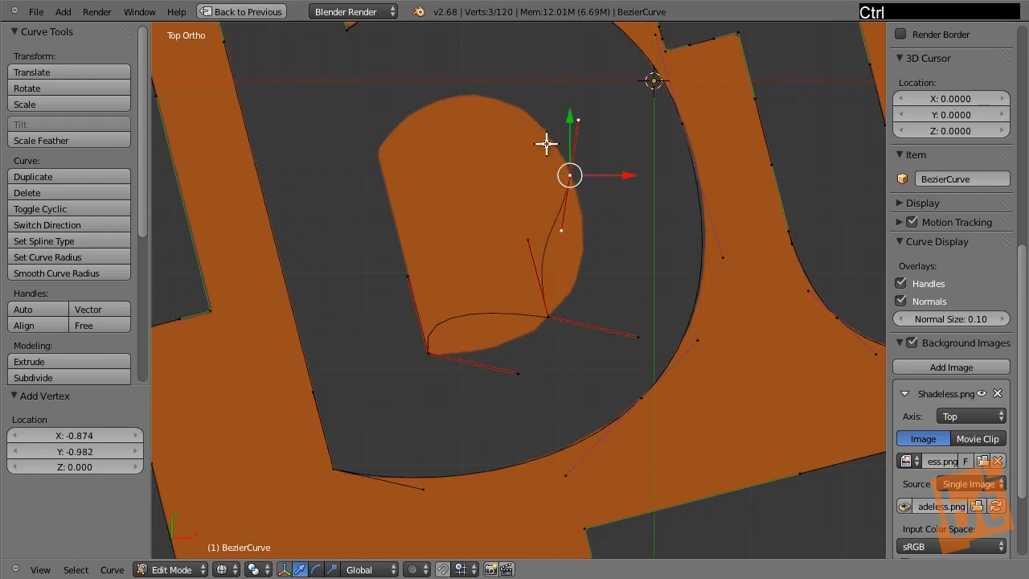
pyautogui.keyDown('ctrl'); pyautogui.click(464, 96); pyautogui.keyUp('ctrl')
pyautogui.keyDown('ctrl'); pyautogui.click(378, 151); pyautogui.keyUp('ctrl')
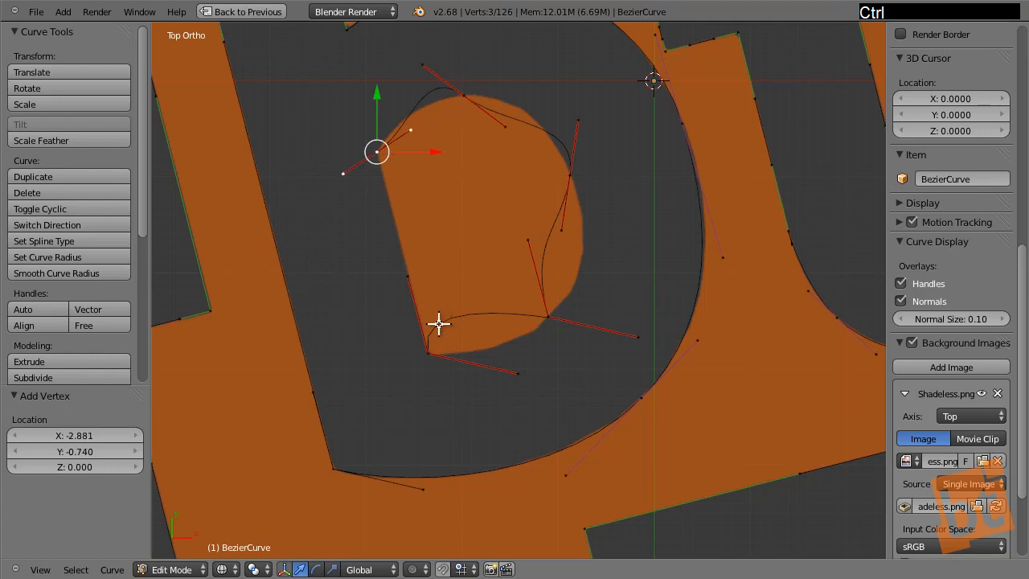
pyautogui.keyDown('shift'); pyautogui.rightClick(429, 351); pyautogui.keyUp('shift')
pyautogui.press('f')
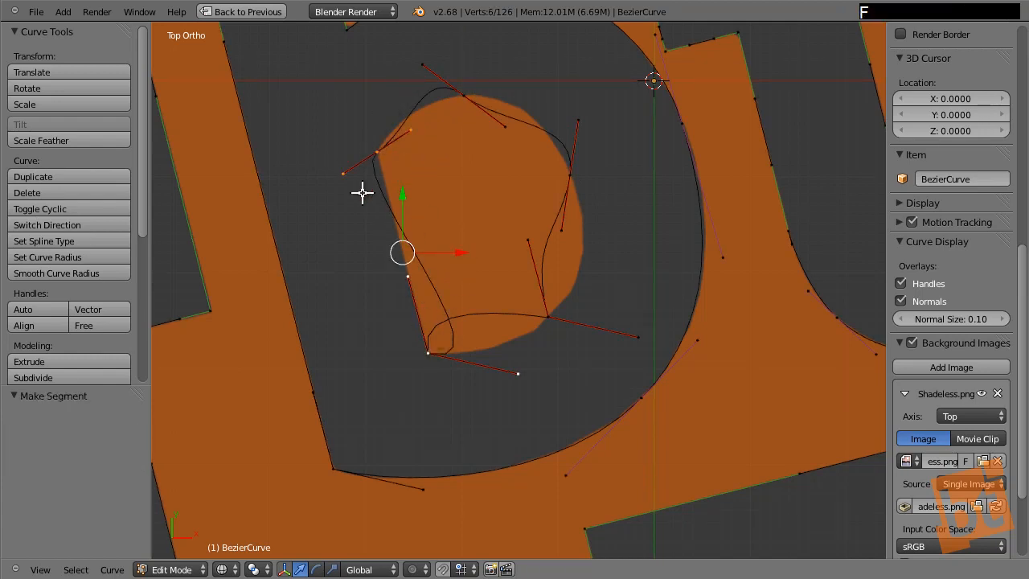
# Select the counter's control points together with a lasso and set their handle type to Vector
pyautogui.press('a')
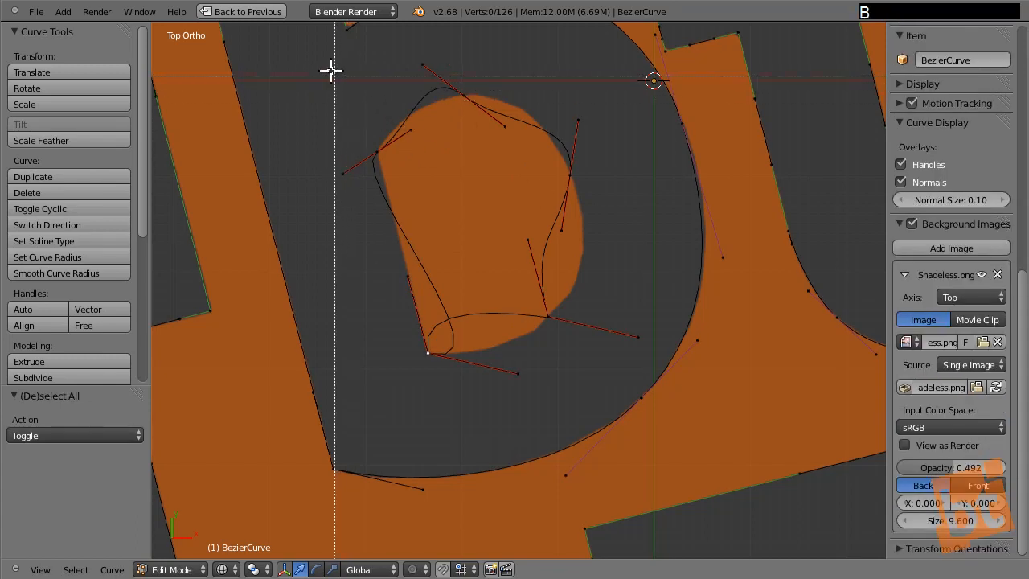
pyautogui.moveTo(331, 71); pyautogui.dragTo(596, 376)
pyautogui.press('a')
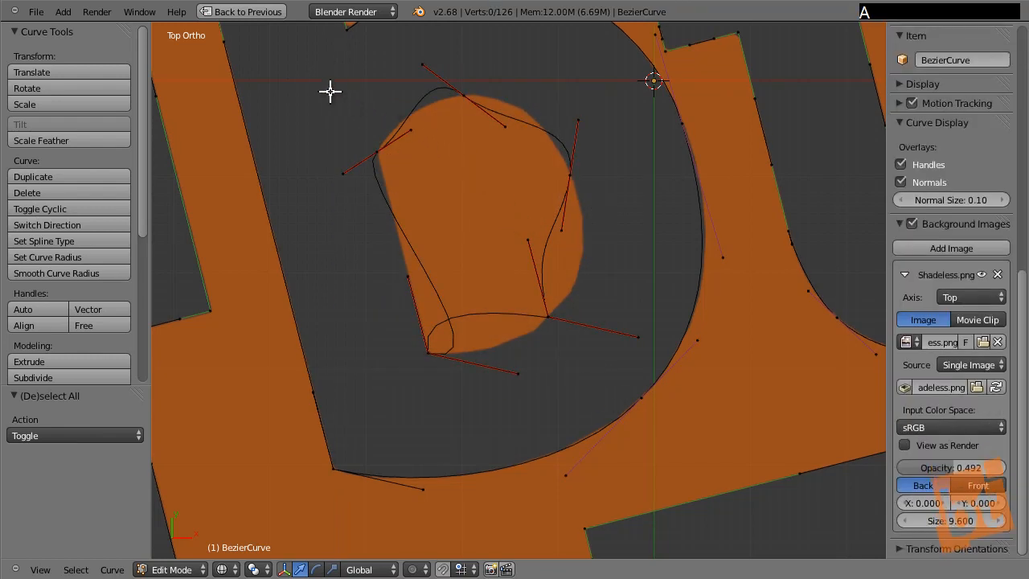
pyautogui.keyDown('ctrl'); pyautogui.click(344, 80); pyautogui.keyUp('ctrl')
pyautogui.moveTo(344, 82)
pyautogui.keyDown('ctrl'); pyautogui.mouseDown()
pyautogui.moveTo(329, 202)
pyautogui.moveTo(391, 370)
pyautogui.moveTo(555, 373)
pyautogui.moveTo(608, 247)
pyautogui.moveTo(547, 75)
pyautogui.moveTo(458, 39)
pyautogui.moveTo(423, 41)
pyautogui.mouseUp(); pyautogui.keyUp('ctrl')
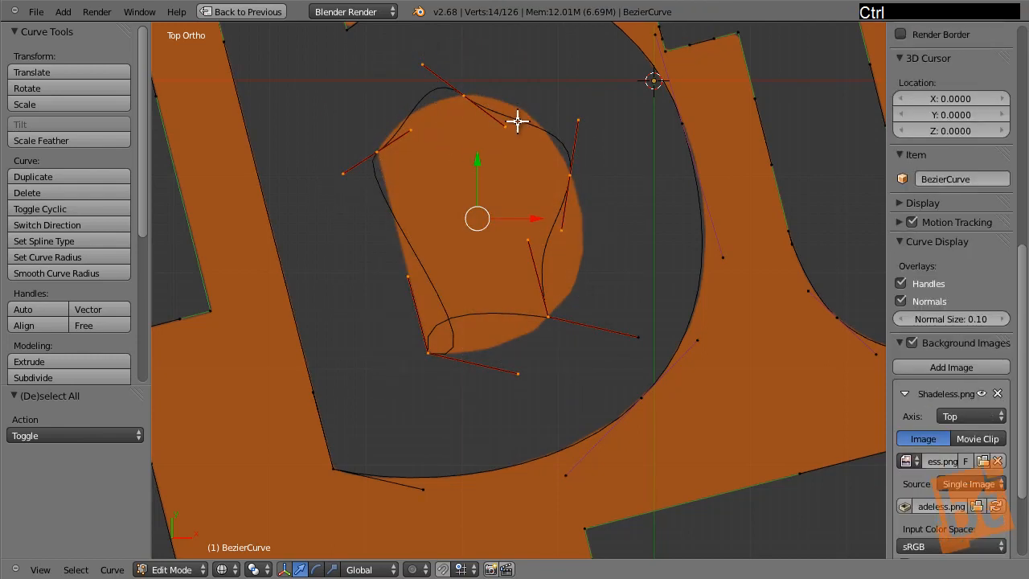
pyautogui.moveTo(499, 149); pyautogui.dragTo(404, 85, button='middle')
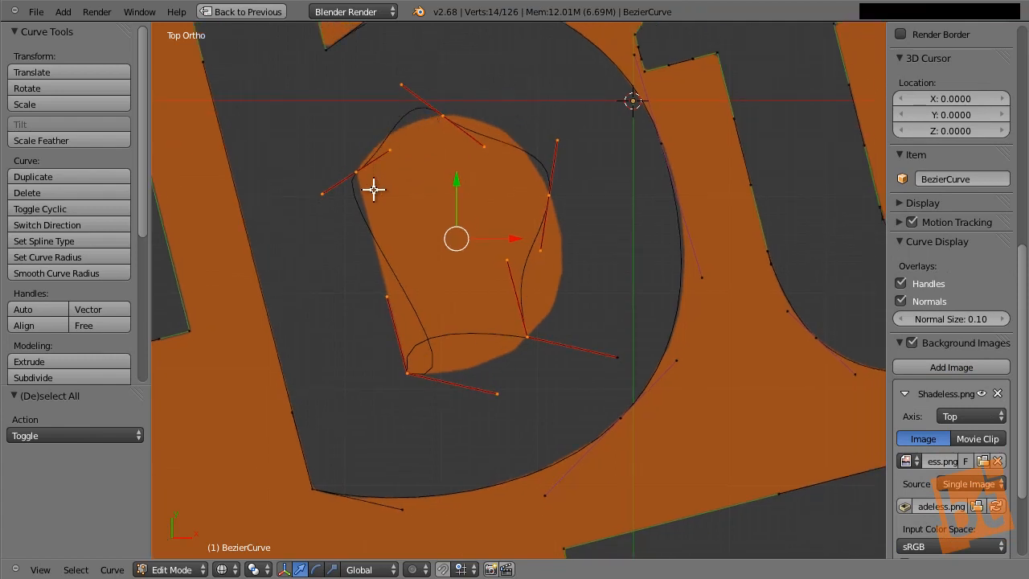
pyautogui.press('v')
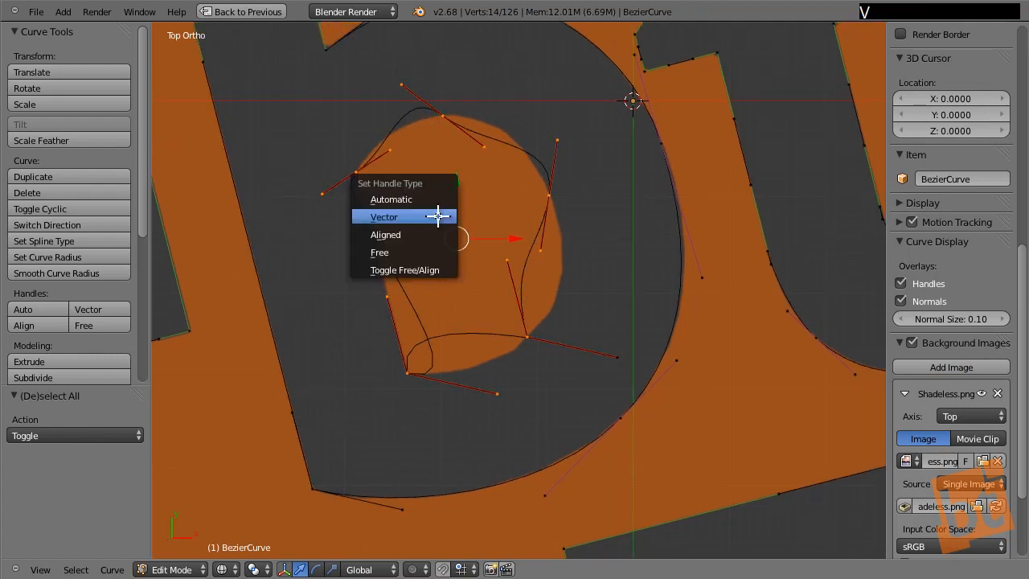
pyautogui.click(433, 215)
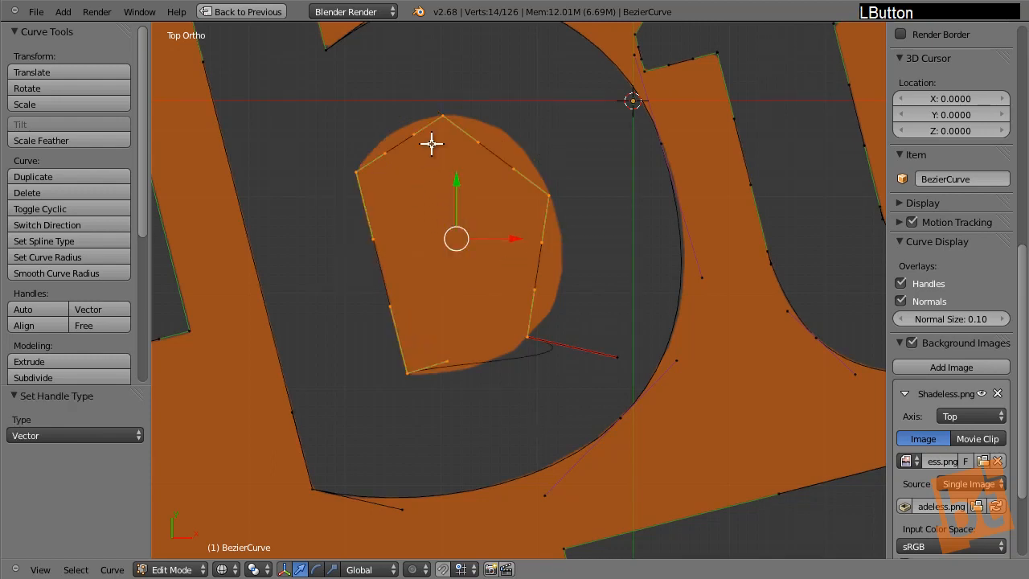
# Set the handle type of the counter's three points along the rounded side to Automatic
pyautogui.rightClick(443, 115)
pyautogui.keyDown('shift'); pyautogui.rightClick(549, 195); pyautogui.keyUp('shift')
pyautogui.keyDown('shift'); pyautogui.rightClick(529, 336); pyautogui.keyUp('shift')
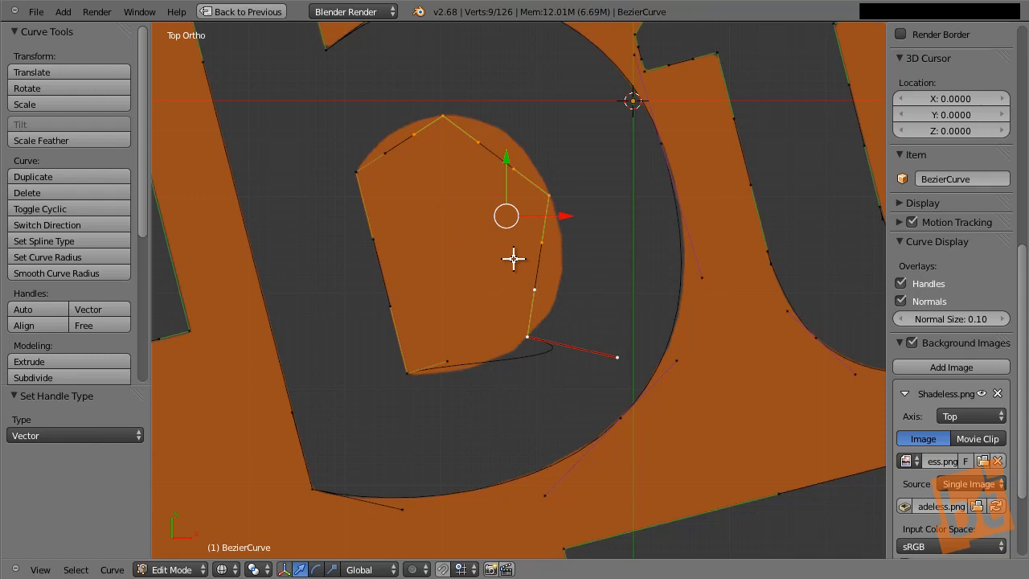
pyautogui.press('v')
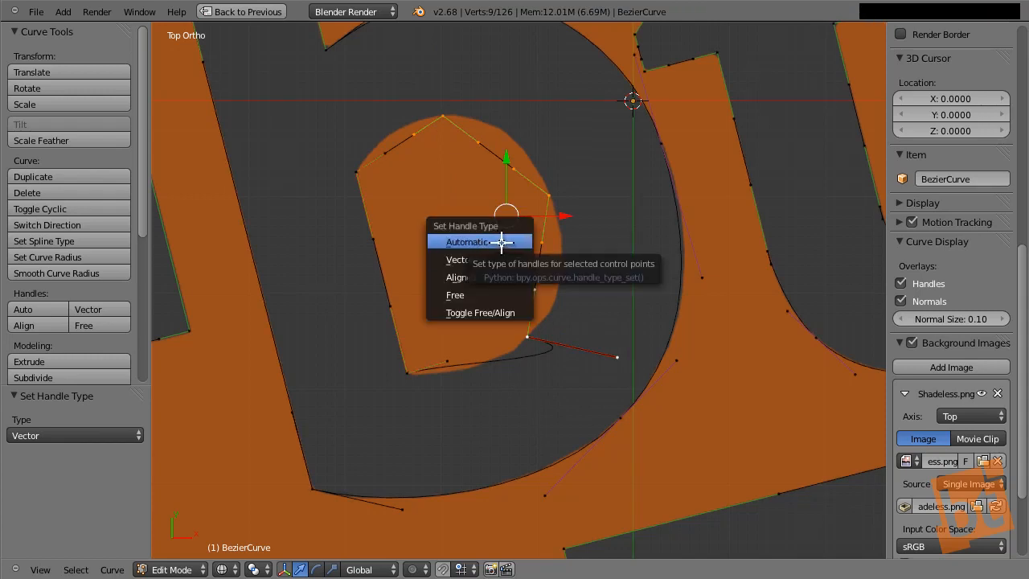
pyautogui.click(502, 242)
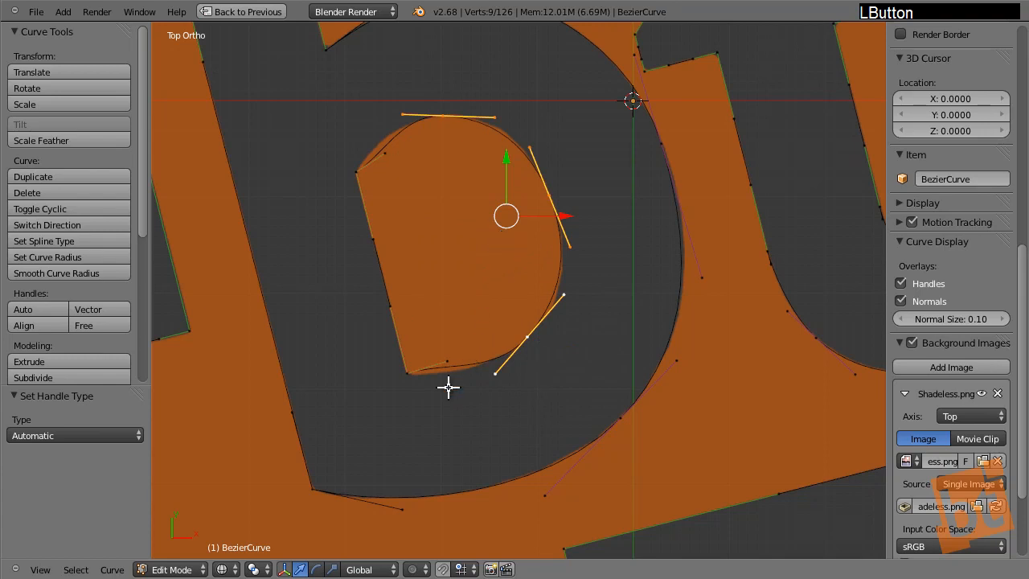
# Adjust the handles along the counter's lower curve and nudge its upper-right point to match the background image
pyautogui.scroll(4, 448, 388)
pyautogui.rightClick(450, 338)
pyautogui.press('g')
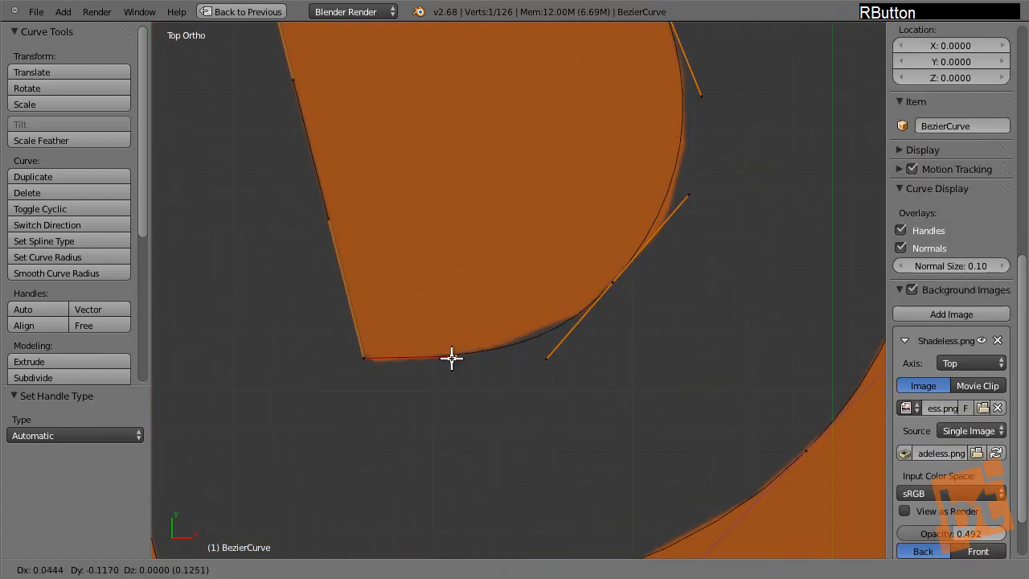
pyautogui.click(415, 359)
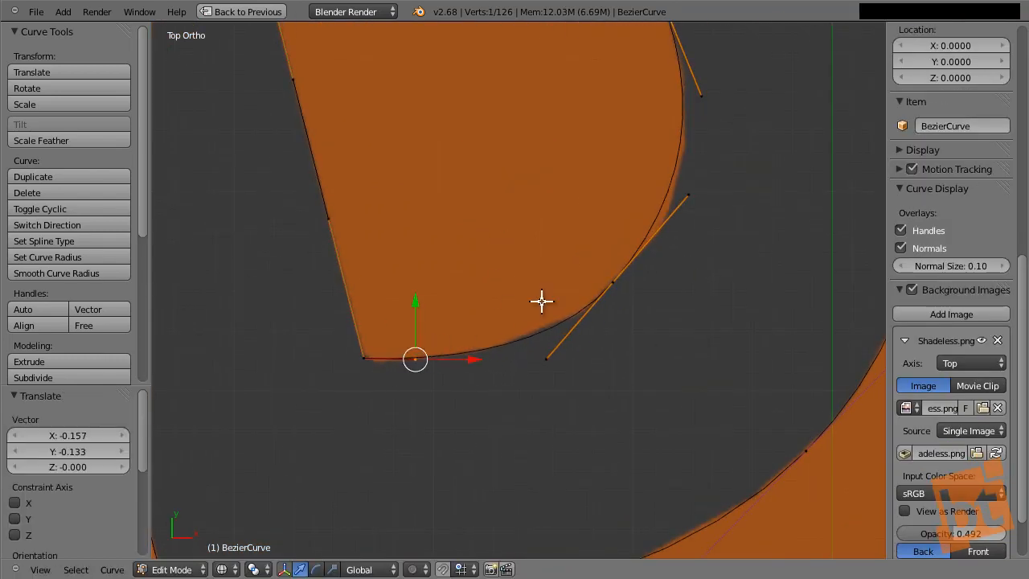
pyautogui.moveTo(686, 197); pyautogui.dragTo(696, 190, button='right')
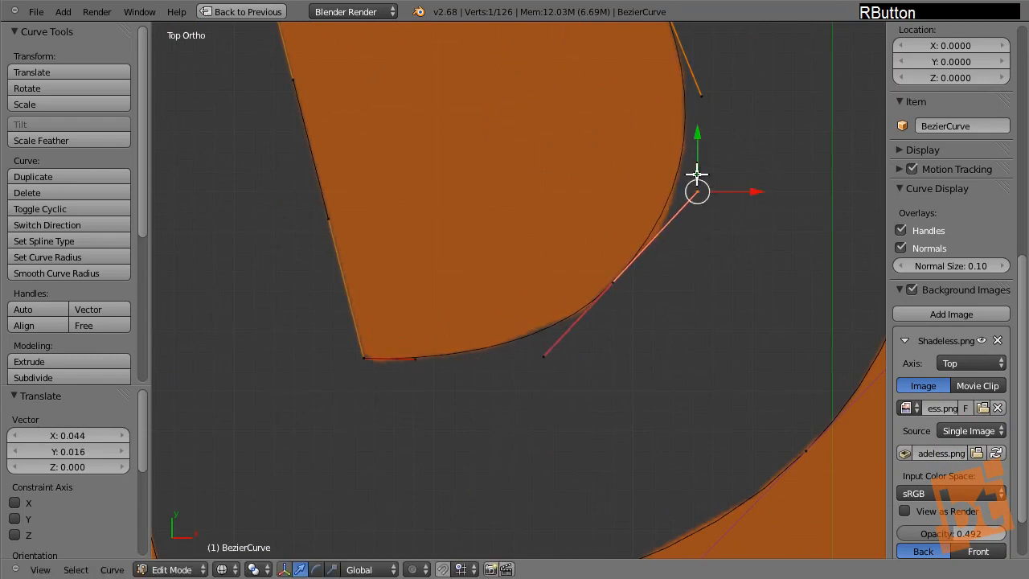
pyautogui.keyDown('shift'); pyautogui.moveTo(697, 174); pyautogui.dragTo(677, 216, button='middle'); pyautogui.keyUp('shift')
pyautogui.moveTo(666, 162); pyautogui.dragTo(664, 145, button='right')
pyautogui.keyDown('shift'); pyautogui.moveTo(684, 178); pyautogui.dragTo(690, 249, button='middle'); pyautogui.keyUp('shift')
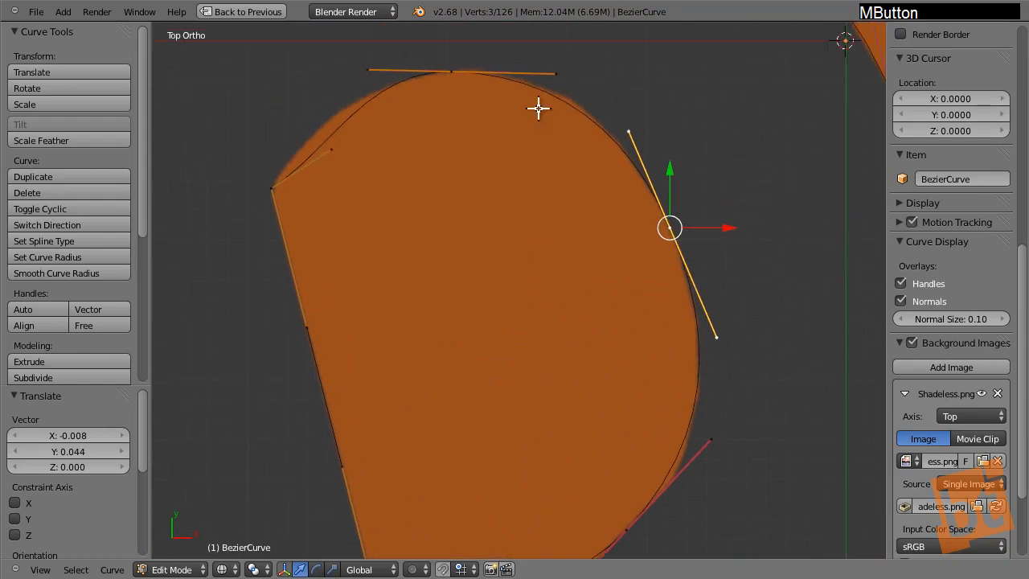
# Adjust the handles of the counter's topmost and upper-left points so the curve follows the background image
pyautogui.moveTo(561, 71); pyautogui.dragTo(582, 72, button='right')
pyautogui.moveTo(333, 148); pyautogui.dragTo(319, 110, button='right')
pyautogui.moveTo(376, 71); pyautogui.dragTo(374, 80, button='right')
pyautogui.click(374, 79)
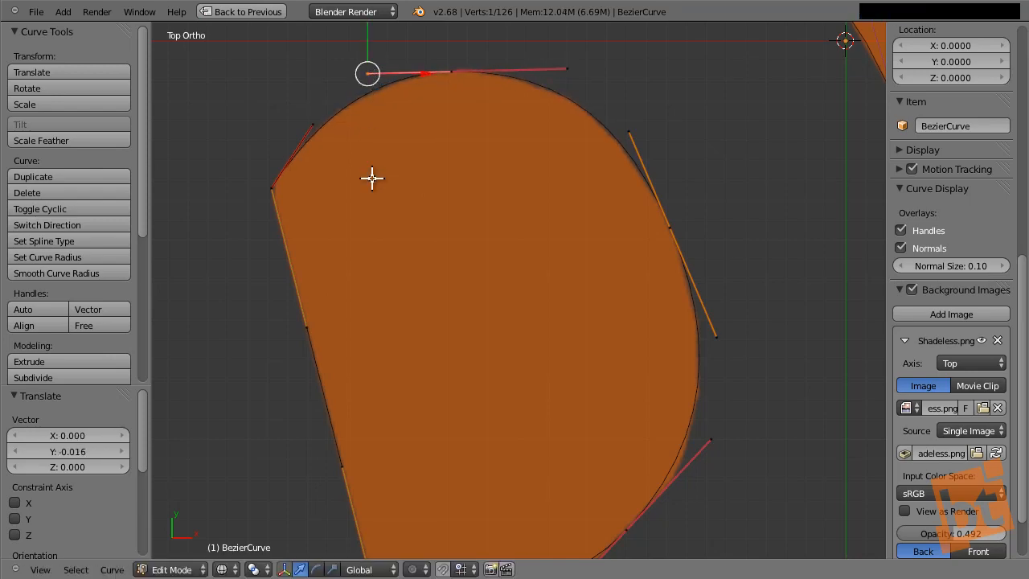
pyautogui.scroll(-3, 391, 268)
pyautogui.scroll(-3, 387, 279)
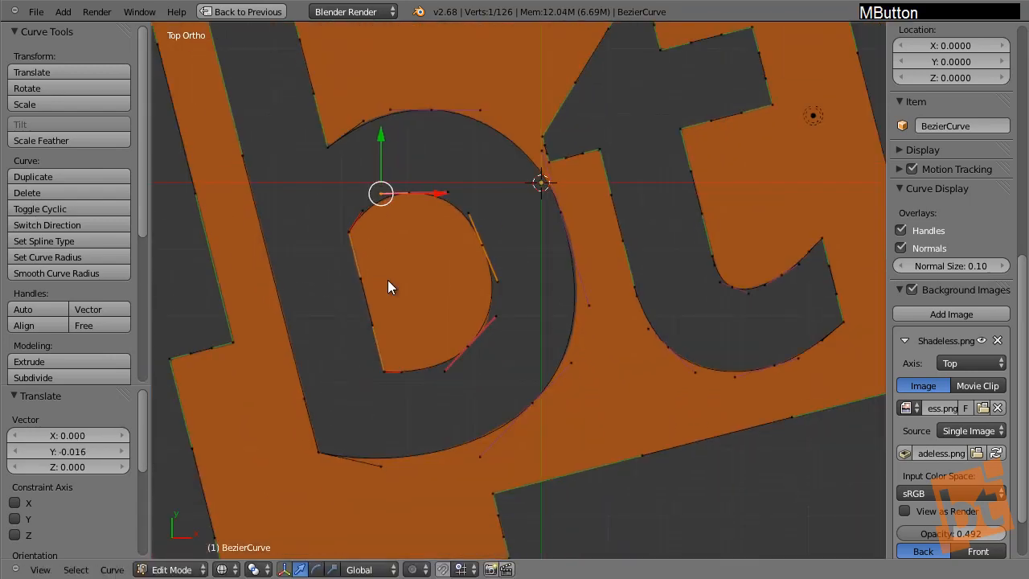
# Leave curve editing and display the whole logo in solid shading from a perspective angle
pyautogui.press('Tab')
pyautogui.scroll(-5, 387, 280)
pyautogui.keyDown('shift'); pyautogui.moveTo(387, 281); pyautogui.dragTo(432, 320, button='middle'); pyautogui.keyUp('shift')
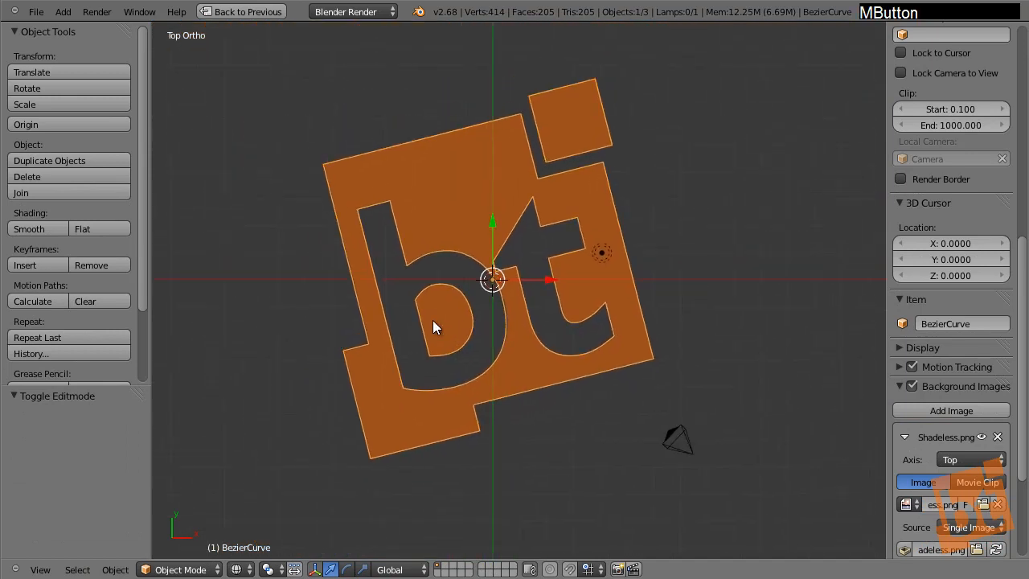
pyautogui.keyDown('shift'); pyautogui.moveTo(521, 277); pyautogui.dragTo(560, 282, button='middle'); pyautogui.keyUp('shift')
pyautogui.scroll(1, 552, 301)
pyautogui.moveTo(556, 330)
pyautogui.keyDown('shift'); pyautogui.mouseDown(button='middle')
pyautogui.moveTo(573, 253)
pyautogui.moveTo(618, 354)
pyautogui.moveTo(630, 241)
pyautogui.moveTo(621, 260)
pyautogui.mouseUp(button='middle'); pyautogui.keyUp('shift')
pyautogui.press('z')
pyautogui.scroll(-5, 568, 263)
pyautogui.scroll(1, 586, 273)
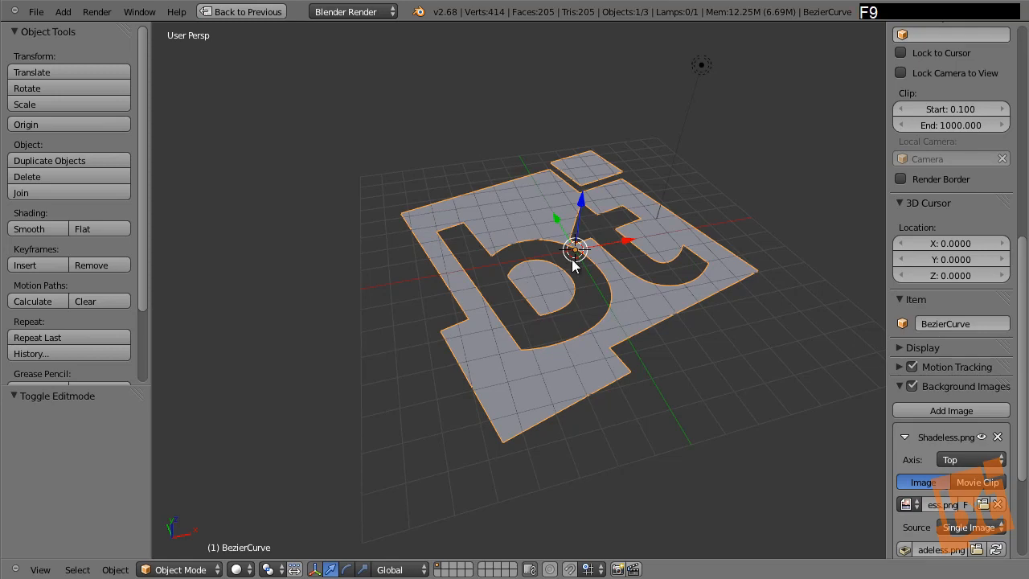
pyautogui.moveTo(646, 219)
pyautogui.mouseDown(button='middle')
pyautogui.moveTo(631, 239)
pyautogui.moveTo(639, 230)
pyautogui.mouseUp(button='middle')
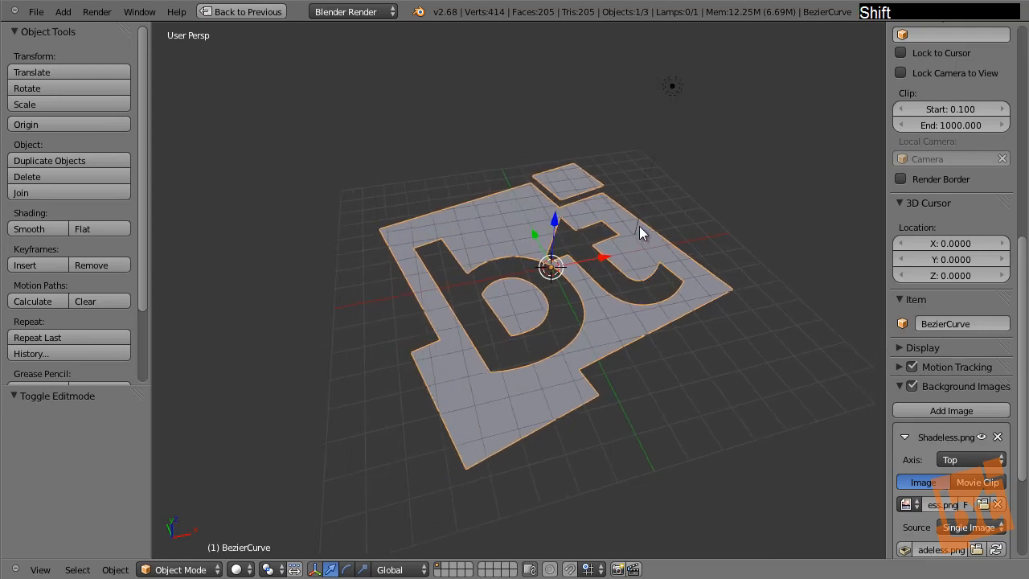
# Restore the full screen layout and extrude the logo curve by 1.360 in its geometry settings
pyautogui.hotkey('shift', 'space')
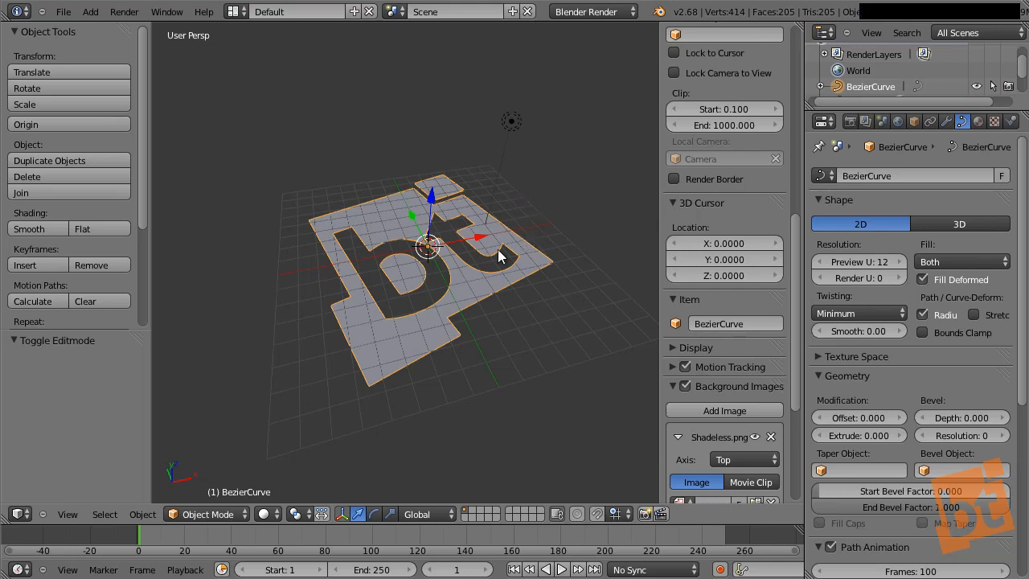
pyautogui.rightClick(524, 255)
pyautogui.moveTo(889, 272); pyautogui.dragTo(889, 251, button='middle')
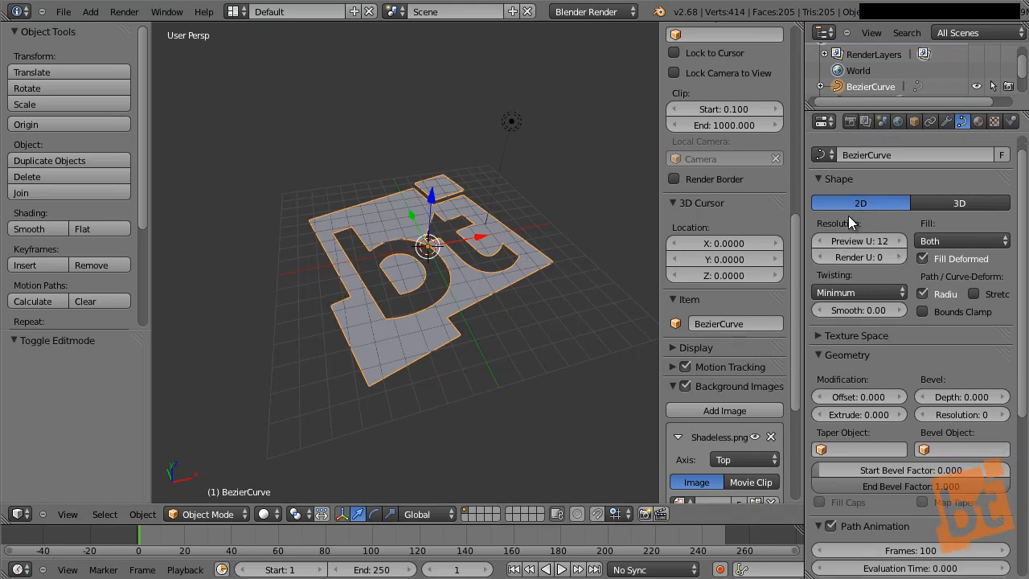
pyautogui.moveTo(855, 347); pyautogui.dragTo(826, 300, button='middle')
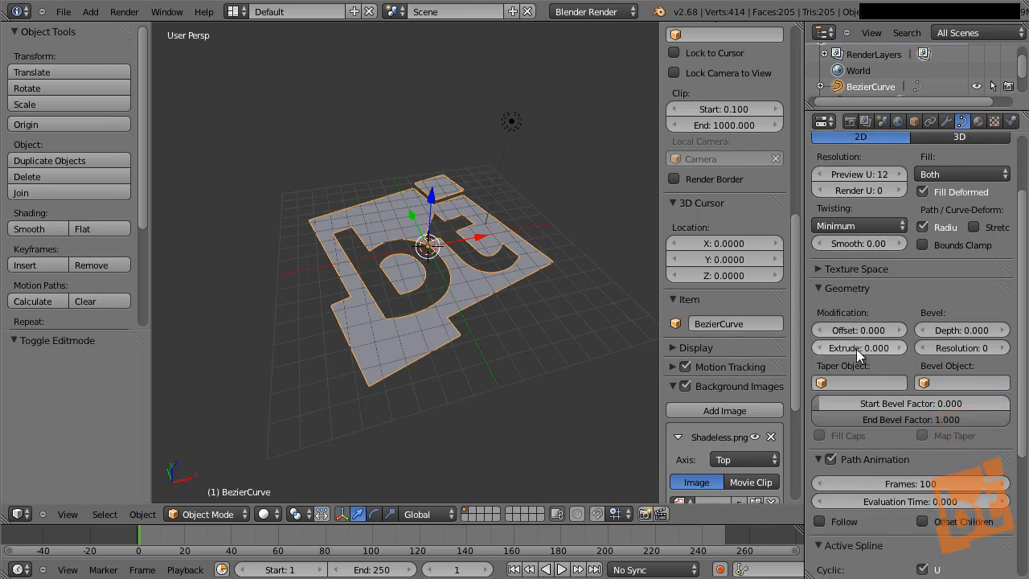
pyautogui.moveTo(855, 349); pyautogui.dragTo(929, 398)
pyautogui.keyDown('shift'); pyautogui.moveTo(561, 289); pyautogui.dragTo(447, 269, button='middle'); pyautogui.keyUp('shift')
pyautogui.scroll(4, 448, 270)
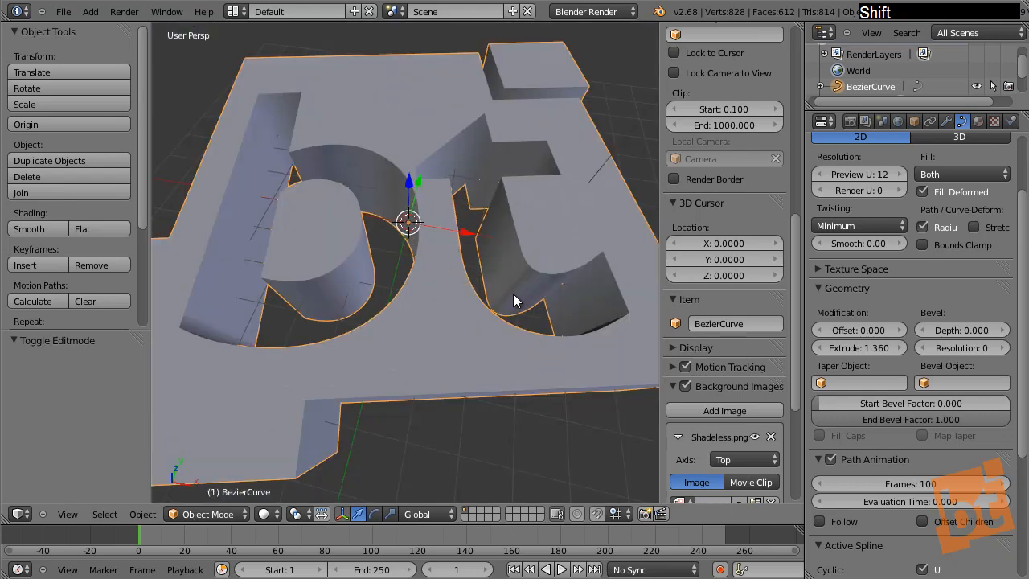
# Bevel the extruded logo's edges with a depth of 0.087 and a resolution of 1
pyautogui.keyDown('shift'); pyautogui.moveTo(514, 298); pyautogui.dragTo(535, 255, button='middle'); pyautogui.keyUp('shift')
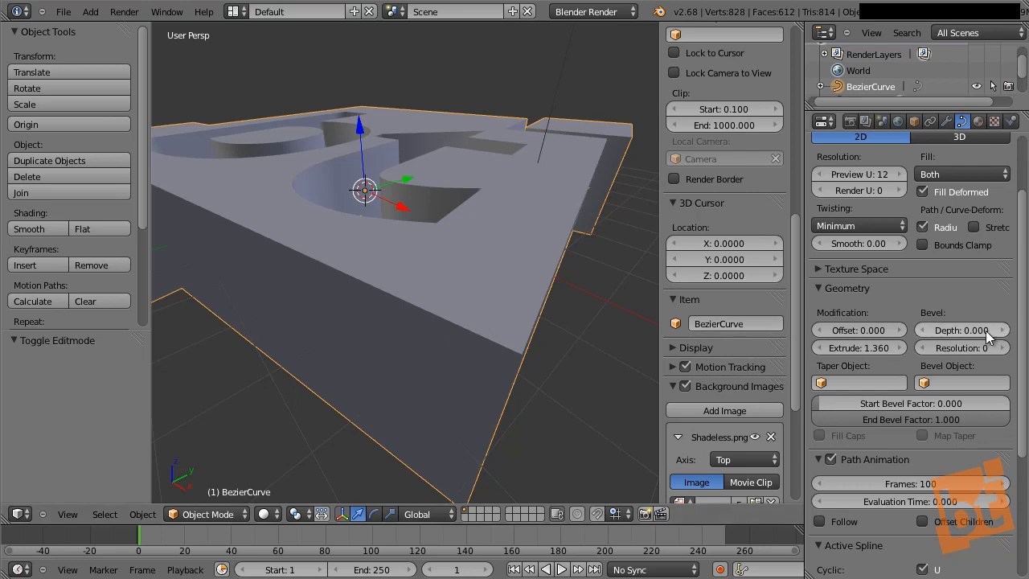
pyautogui.moveTo(986, 331); pyautogui.dragTo(32, 365)
pyautogui.keyDown('shift'); pyautogui.moveTo(621, 238); pyautogui.dragTo(316, 239, button='middle'); pyautogui.keyUp('shift')
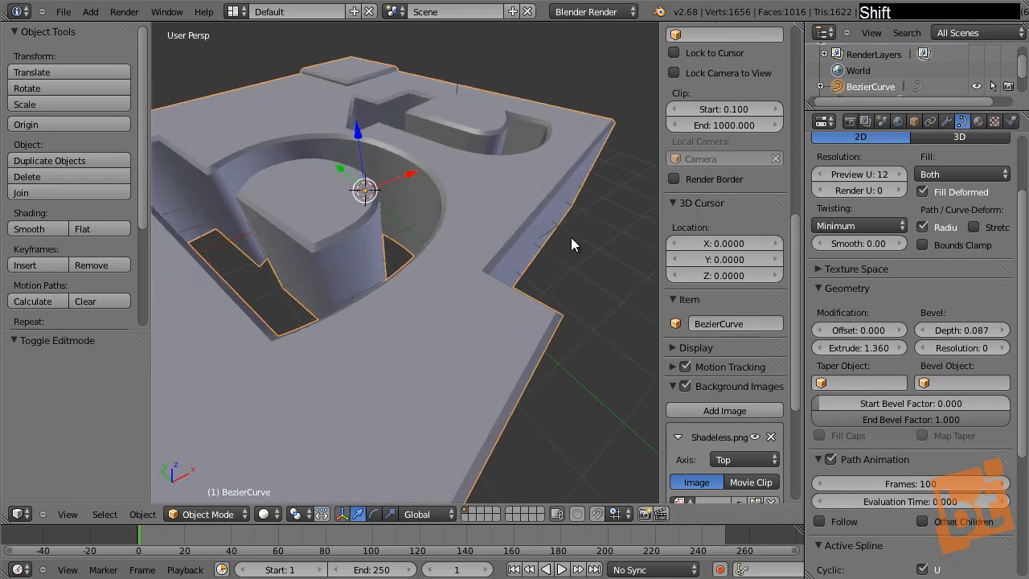
pyautogui.click(1005, 348)
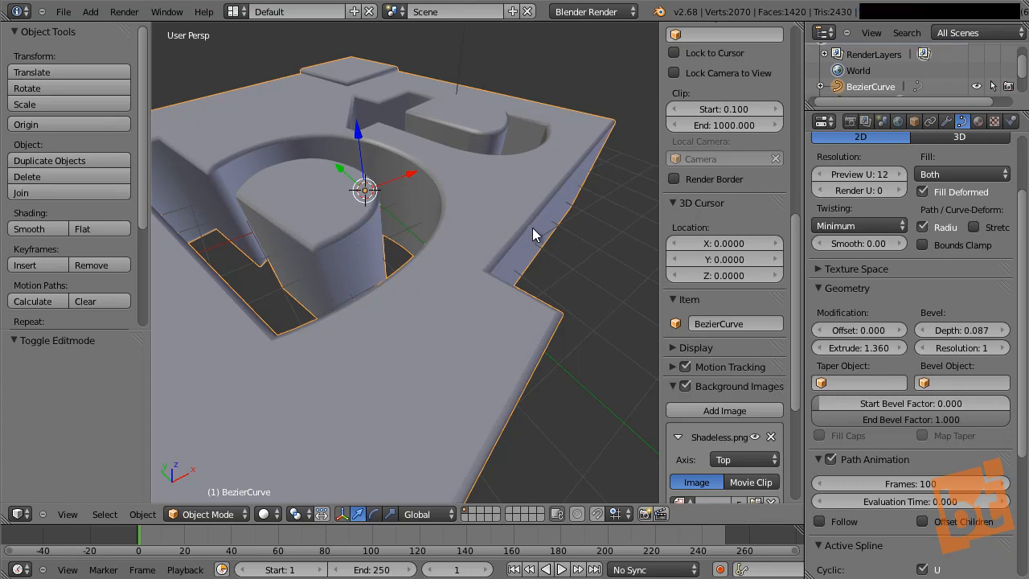
# Raise the bevel resolution to 4 while viewing the logo's corner edges in wireframe
pyautogui.press('z')
pyautogui.moveTo(579, 260)
pyautogui.keyDown('shift'); pyautogui.mouseDown(button='middle')
pyautogui.moveTo(636, 251)
pyautogui.moveTo(621, 239)
pyautogui.moveTo(619, 207)
pyautogui.moveTo(619, 224)
pyautogui.moveTo(591, 254)
pyautogui.moveTo(465, 360)
pyautogui.mouseUp(button='middle'); pyautogui.keyUp('shift')
pyautogui.scroll(-2, 597, 174)
pyautogui.scroll(4, 384, 380)
pyautogui.moveTo(385, 380); pyautogui.dragTo(378, 381, button='middle')
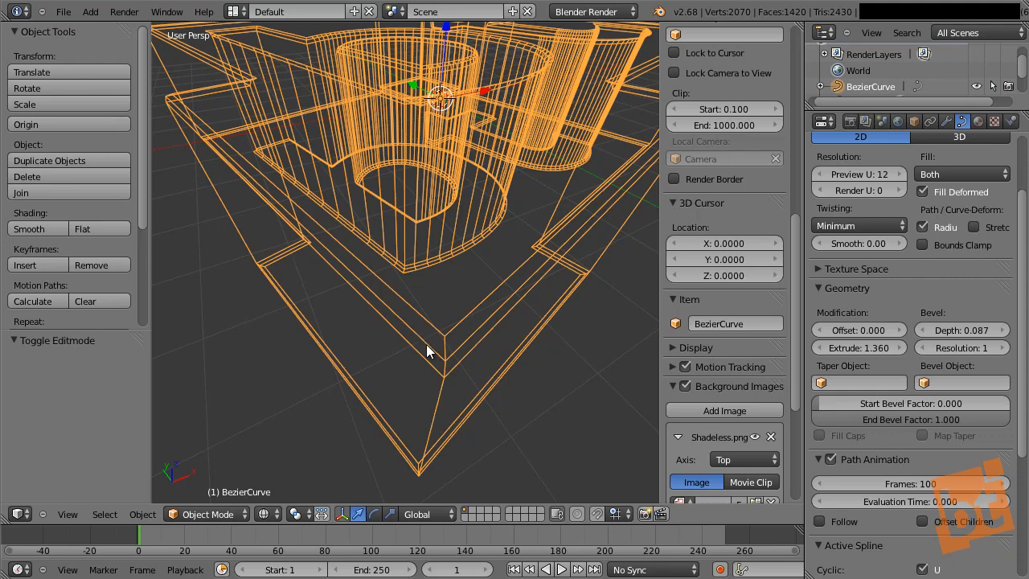
pyautogui.click(1005, 348)
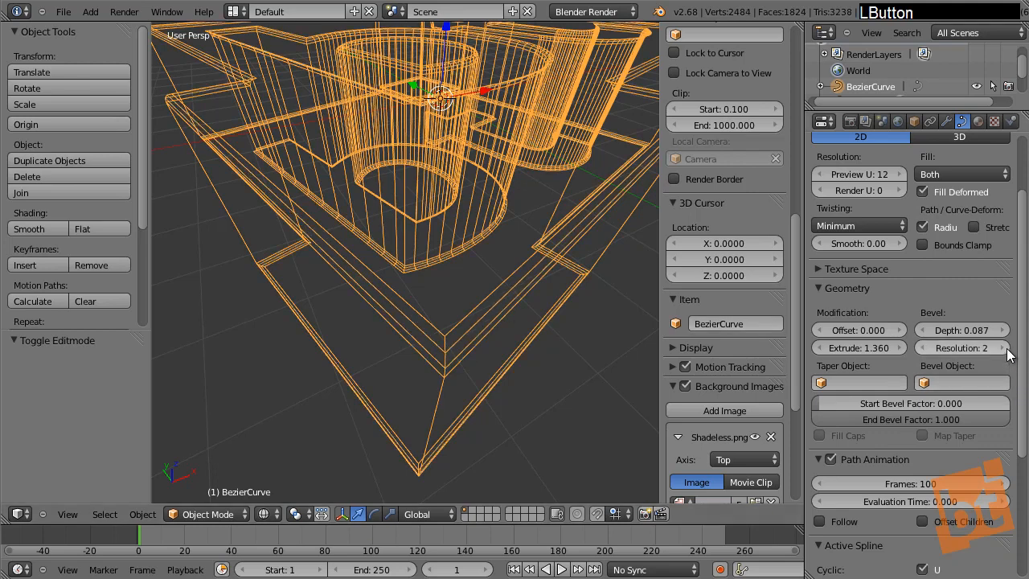
pyautogui.click(1005, 349)
pyautogui.click(1005, 348)
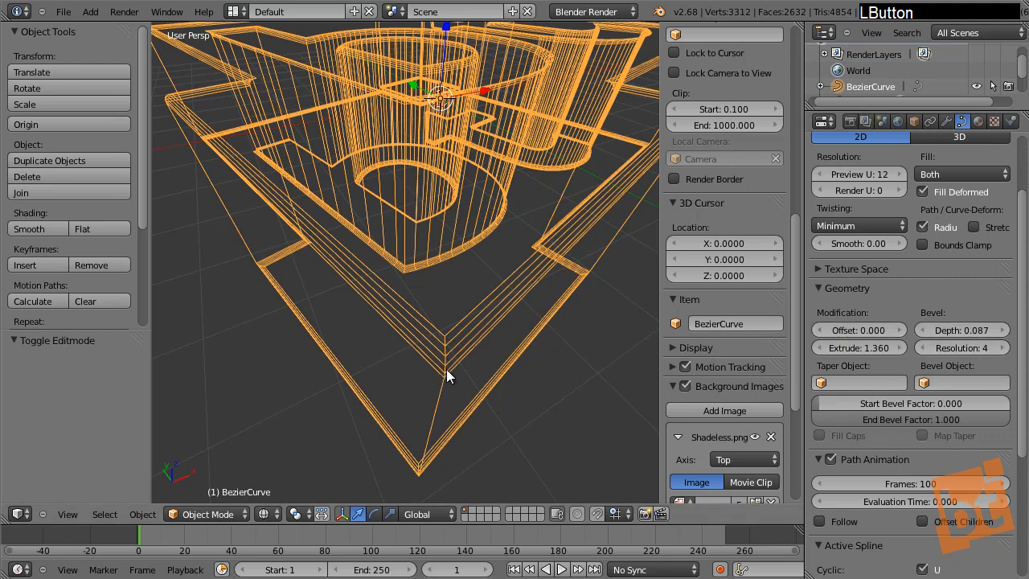
# Inspect the beveled logo in solid shading, and compare it in wireframe with the background image from the top view
pyautogui.press('z')
pyautogui.moveTo(524, 245)
pyautogui.mouseDown(button='middle')
pyautogui.moveTo(448, 334)
pyautogui.moveTo(380, 265)
pyautogui.moveTo(475, 255)
pyautogui.moveTo(632, 276)
pyautogui.moveTo(387, 246)
pyautogui.moveTo(490, 212)
pyautogui.moveTo(515, 250)
pyautogui.moveTo(489, 279)
pyautogui.moveTo(494, 261)
pyautogui.moveTo(524, 242)
pyautogui.mouseUp(button='middle')
pyautogui.moveTo(504, 206); pyautogui.dragTo(464, 264, button='middle')
pyautogui.press('KP_7')
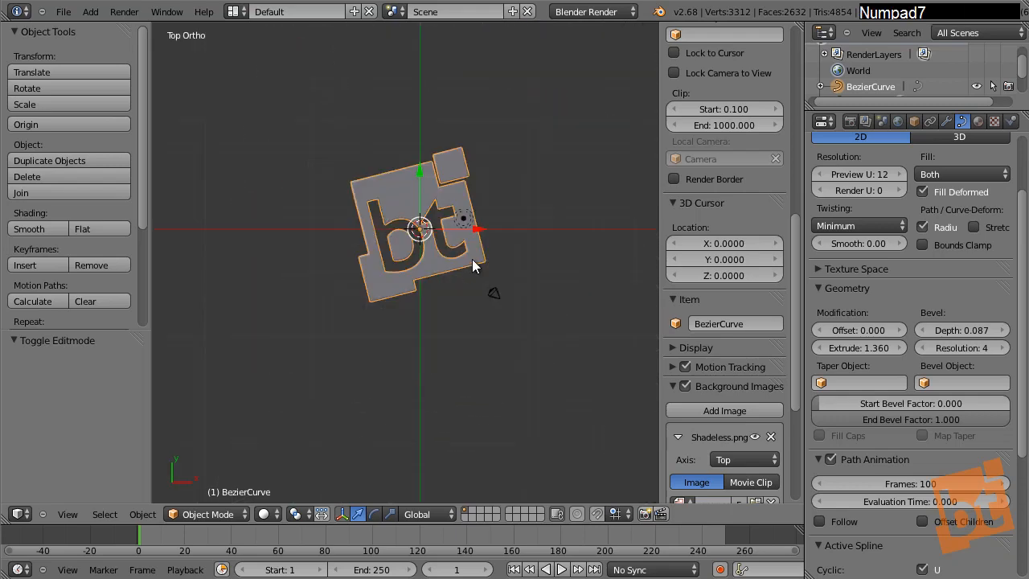
pyautogui.scroll(5, 472, 259)
pyautogui.keyDown('shift'); pyautogui.moveTo(430, 161); pyautogui.dragTo(478, 201, button='middle'); pyautogui.keyUp('shift')
pyautogui.press('z')
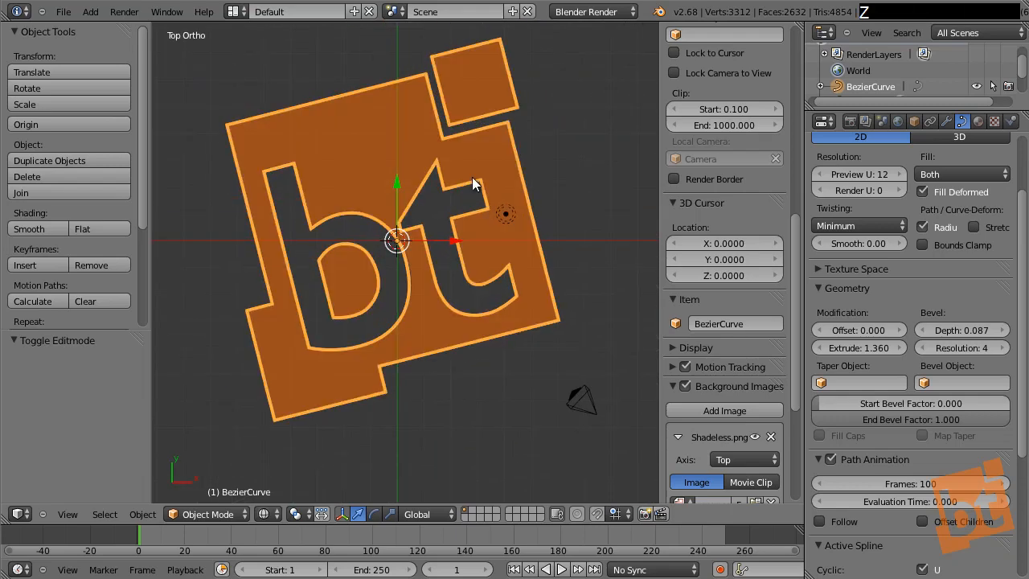
# Offset the logo curve by -0.069, checking the bevelled corner by the small square against the background image
pyautogui.keyDown('shift'); pyautogui.moveTo(470, 159); pyautogui.dragTo(476, 217, button='middle'); pyautogui.keyUp('shift')
pyautogui.scroll(7, 442, 202)
pyautogui.scroll(8, 442, 205)
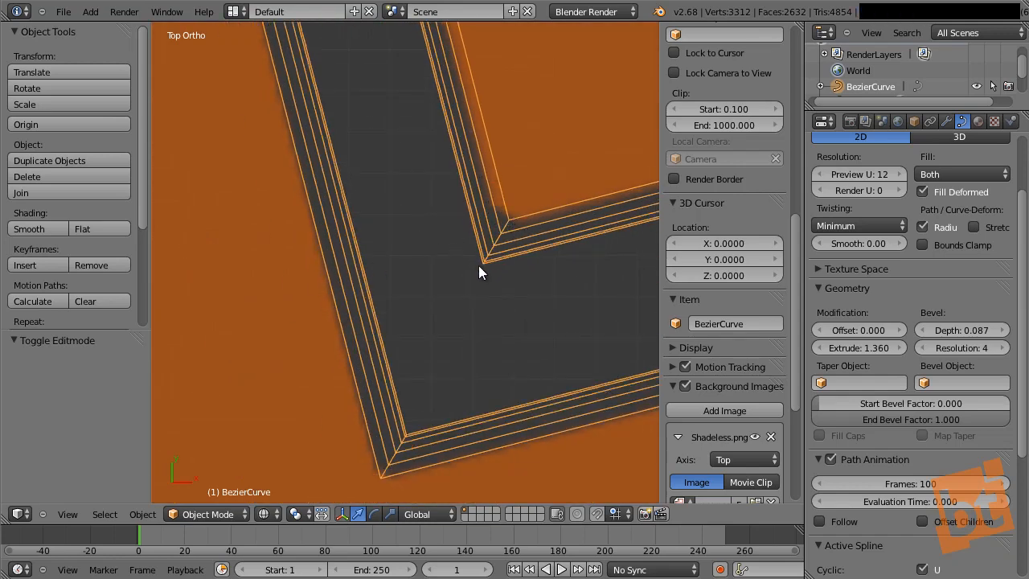
pyautogui.scroll(-1, 505, 233)
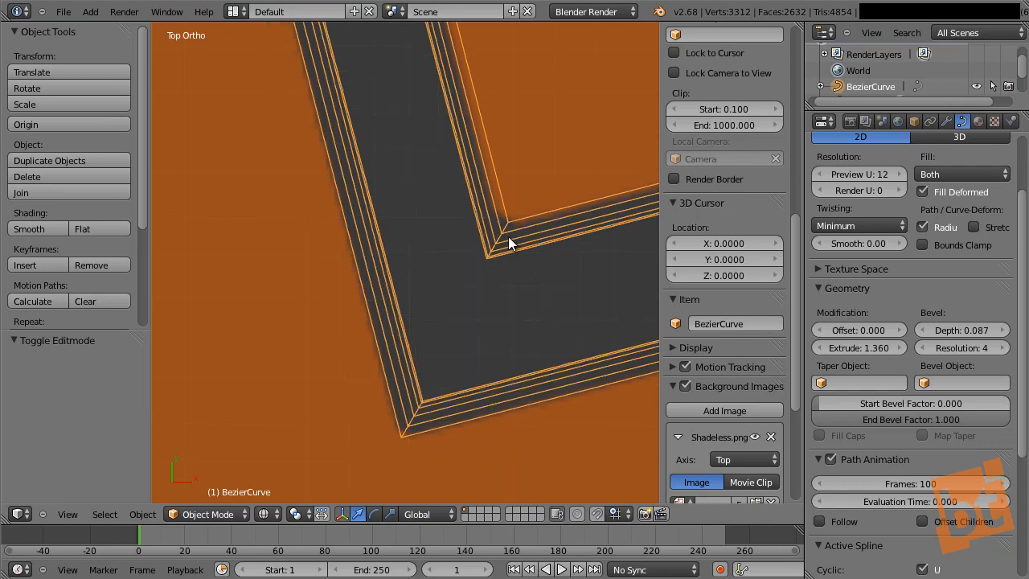
pyautogui.keyDown('shift'); pyautogui.click(861, 331); pyautogui.keyUp('shift')
pyautogui.keyDown('shift'); pyautogui.moveTo(861, 331); pyautogui.dragTo(723, 328); pyautogui.keyUp('shift')
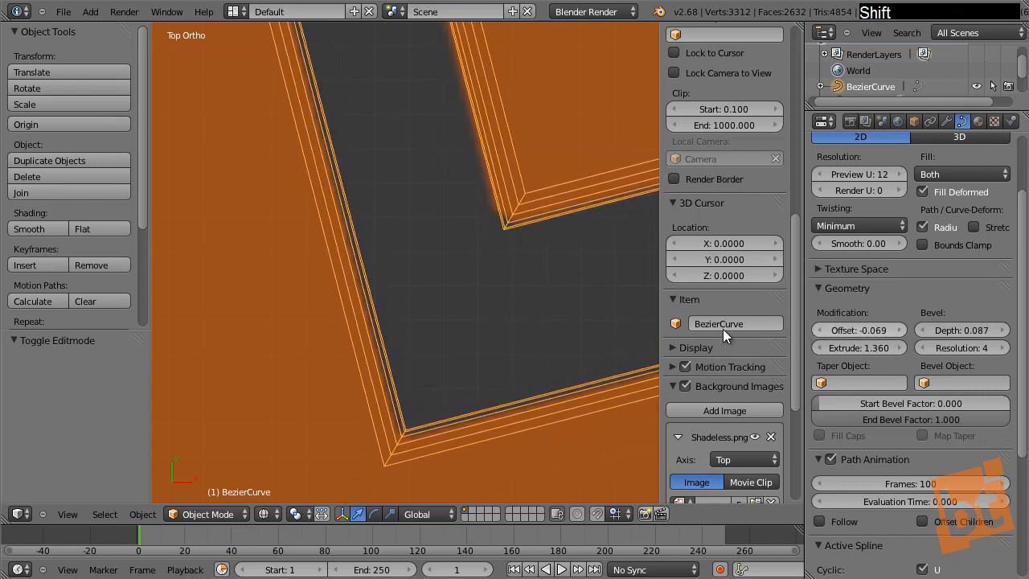
# Check the outline where the b meets the t and fine-tune the curve offset to -0.071
pyautogui.keyDown('shift'); pyautogui.moveTo(390, 234); pyautogui.dragTo(439, 213, button='middle'); pyautogui.keyUp('shift')
pyautogui.scroll(-10, 439, 213)
pyautogui.keyDown('shift'); pyautogui.moveTo(424, 284); pyautogui.dragTo(541, 141, button='middle'); pyautogui.keyUp('shift')
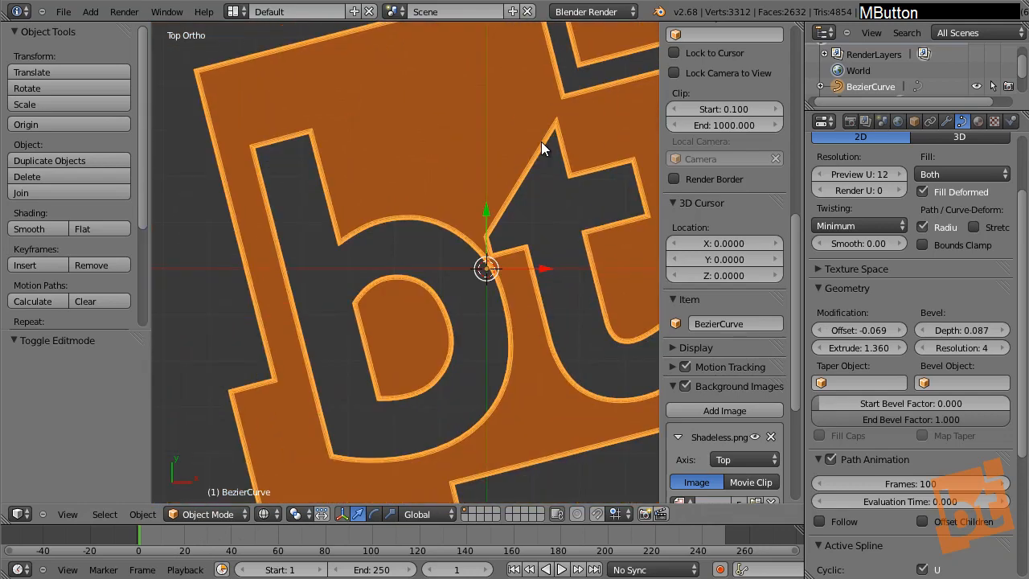
pyautogui.scroll(6, 539, 238)
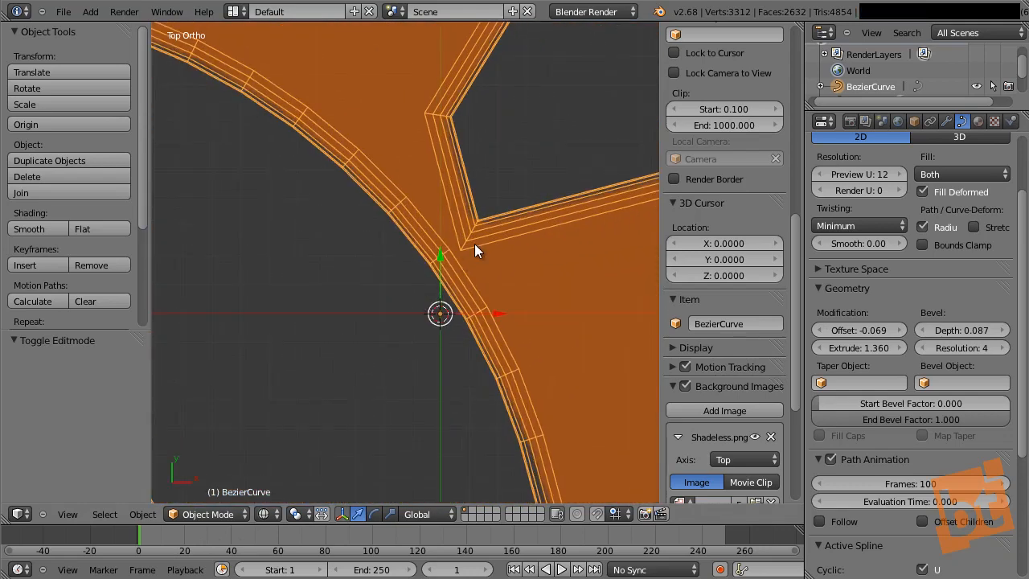
pyautogui.scroll(1, 474, 249)
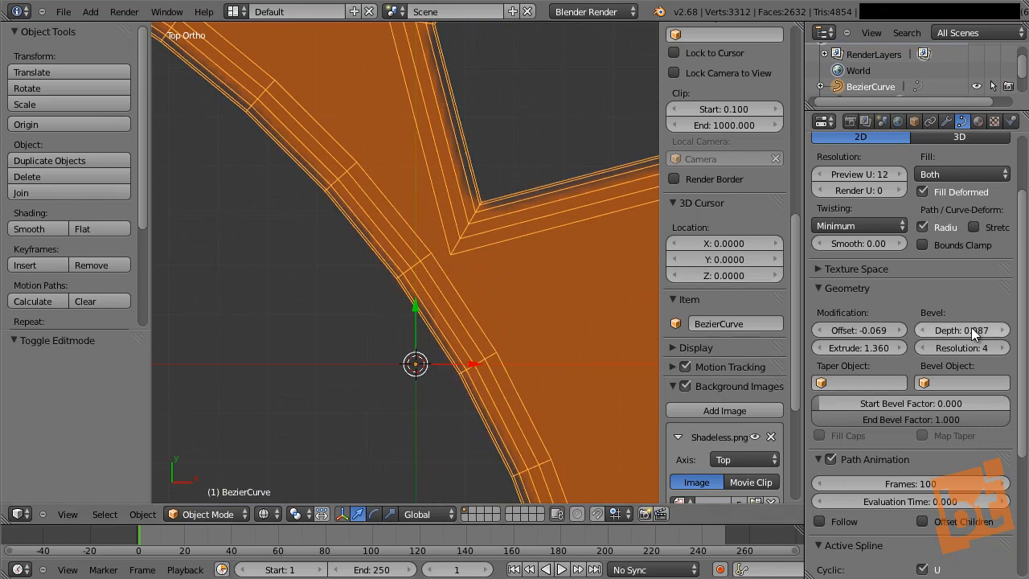
pyautogui.keyDown('shift'); pyautogui.click(818, 330); pyautogui.keyUp('shift')
pyautogui.keyDown('shift'); pyautogui.moveTo(817, 343); pyautogui.dragTo(854, 275); pyautogui.keyUp('shift')
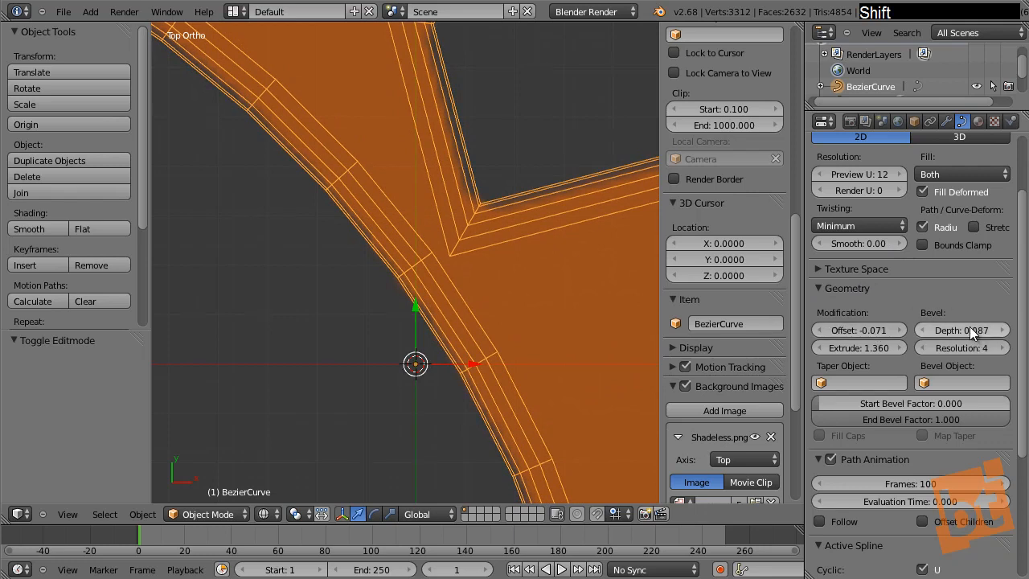
# Reduce the bevel depth to 0.055, set the curve offset to -0.045, and inspect the logo in solid shading
pyautogui.keyDown('shift'); pyautogui.moveTo(970, 326); pyautogui.dragTo(709, 392); pyautogui.keyUp('shift')
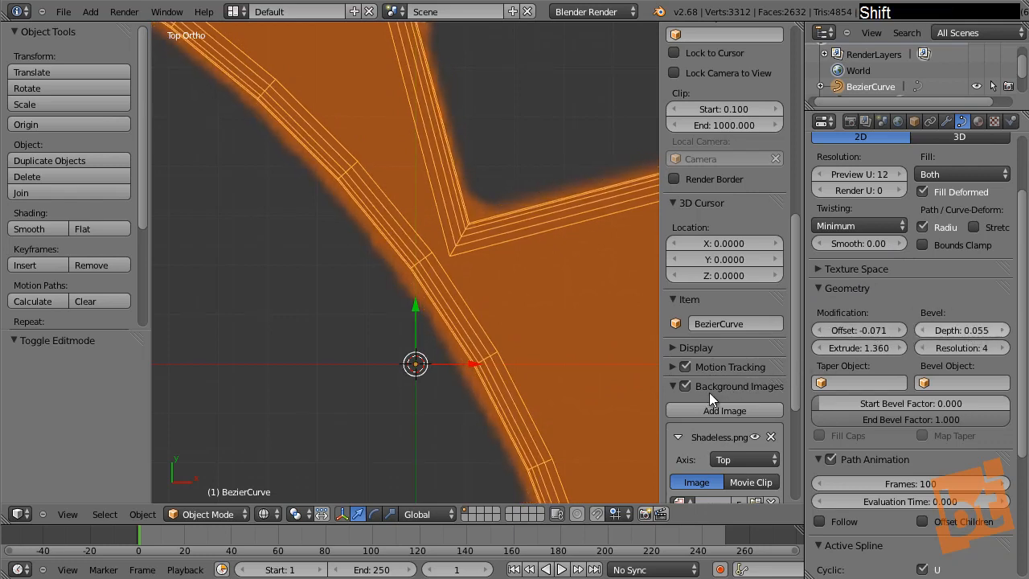
pyautogui.keyDown('shift'); pyautogui.moveTo(860, 328); pyautogui.dragTo(54, 317); pyautogui.keyUp('shift')
pyautogui.scroll(-14, 441, 339)
pyautogui.moveTo(415, 253)
pyautogui.keyDown('shift'); pyautogui.mouseDown(button='middle')
pyautogui.moveTo(441, 339)
pyautogui.moveTo(486, 225)
pyautogui.mouseUp(button='middle'); pyautogui.keyUp('shift')
pyautogui.press('z')
pyautogui.moveTo(477, 304); pyautogui.dragTo(484, 242, button='middle')
pyautogui.moveTo(484, 241)
pyautogui.keyDown('shift'); pyautogui.mouseDown(button='middle')
pyautogui.moveTo(508, 229)
pyautogui.moveTo(462, 256)
pyautogui.moveTo(522, 248)
pyautogui.mouseUp(button='middle'); pyautogui.keyUp('shift')
pyautogui.press('a')
pyautogui.keyDown('shift'); pyautogui.moveTo(539, 290); pyautogui.dragTo(418, 260, button='middle'); pyautogui.keyUp('shift')
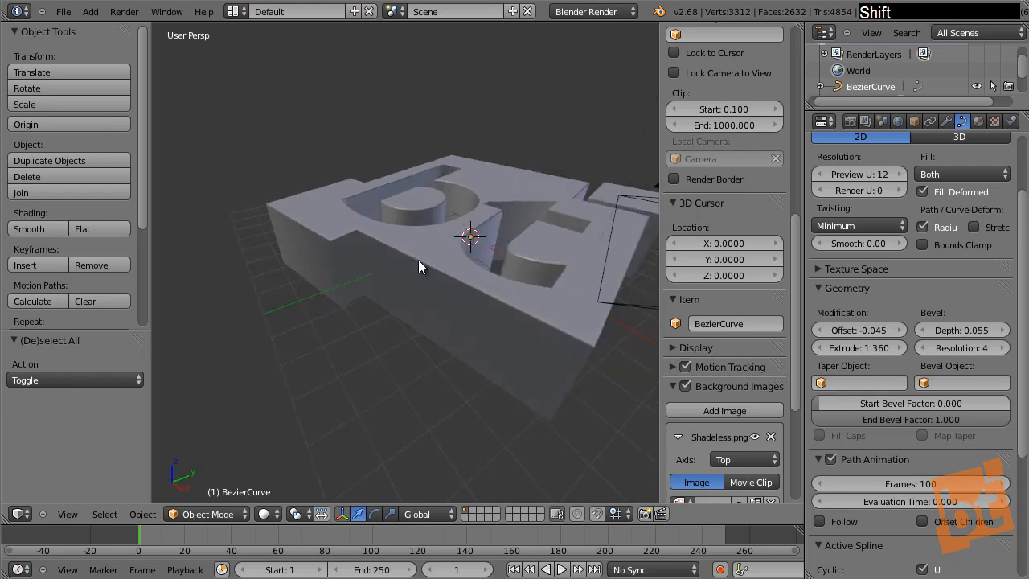
# Lower the logo's bevel resolution to 3 and reduce its extrusion to 0.773
pyautogui.click(924, 348)
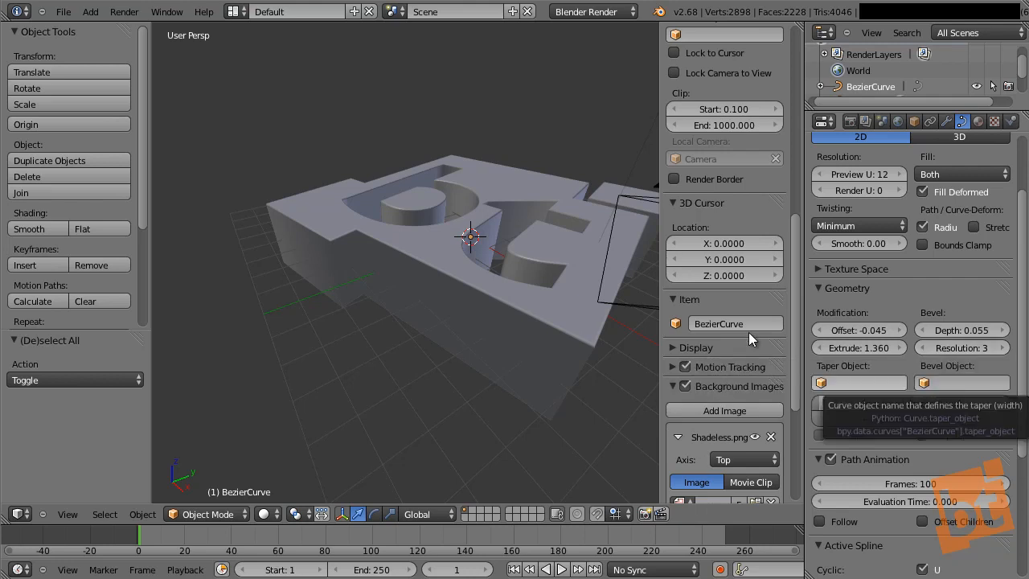
pyautogui.moveTo(427, 251); pyautogui.dragTo(550, 252, button='middle')
pyautogui.rightClick(524, 259)
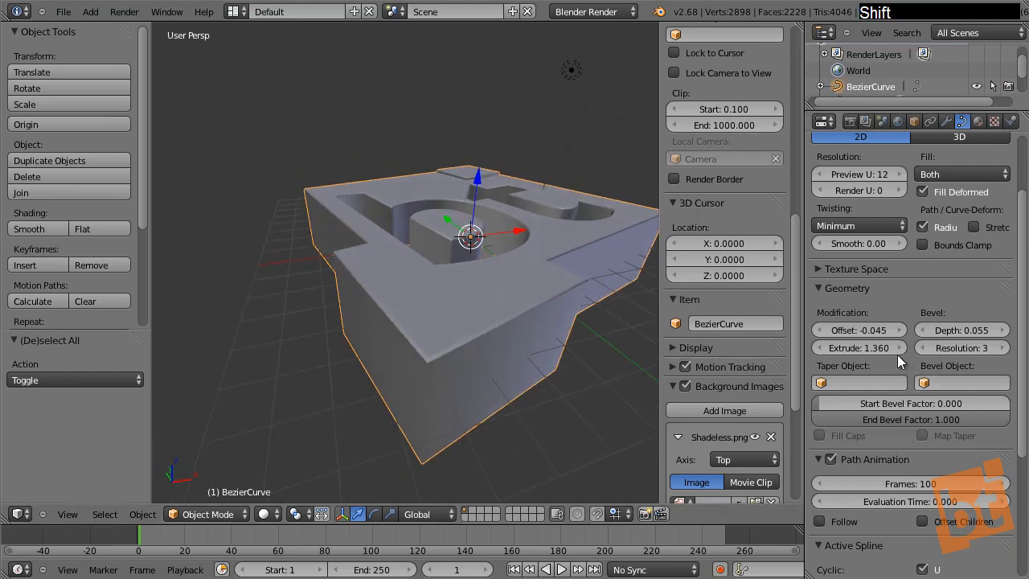
pyautogui.keyDown('shift'); pyautogui.moveTo(894, 348); pyautogui.dragTo(716, 354); pyautogui.keyUp('shift')
pyautogui.keyDown('shift'); pyautogui.moveTo(882, 408); pyautogui.dragTo(239, 76); pyautogui.keyUp('shift')
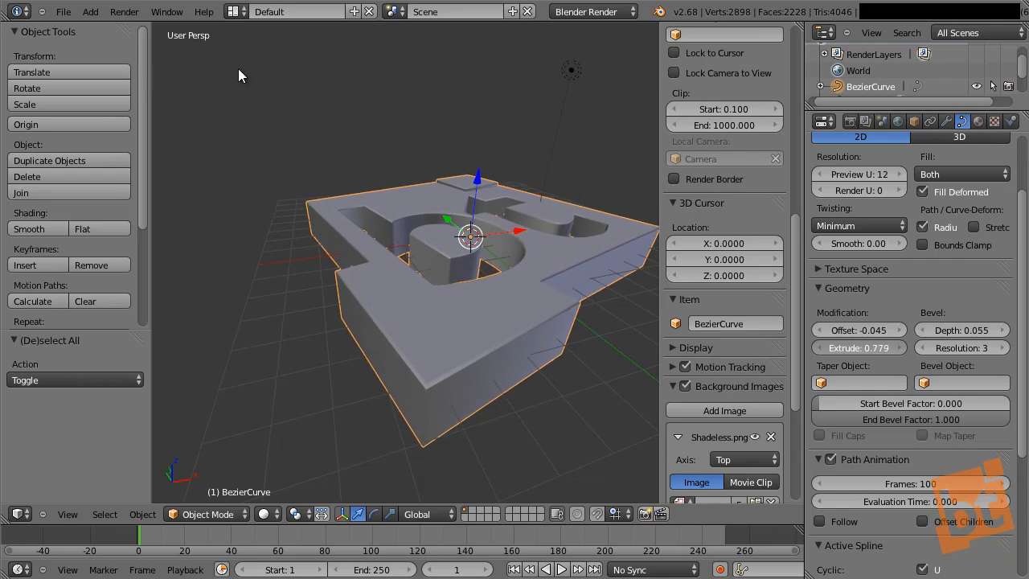
pyautogui.keyDown('shift'); pyautogui.moveTo(402, 270); pyautogui.dragTo(412, 352, button='middle'); pyautogui.keyUp('shift')
pyautogui.rightClick(432, 246)
pyautogui.press('a')
pyautogui.keyDown('shift'); pyautogui.moveTo(460, 336); pyautogui.dragTo(505, 240, button='middle'); pyautogui.keyUp('shift')
pyautogui.rightClick(501, 255)
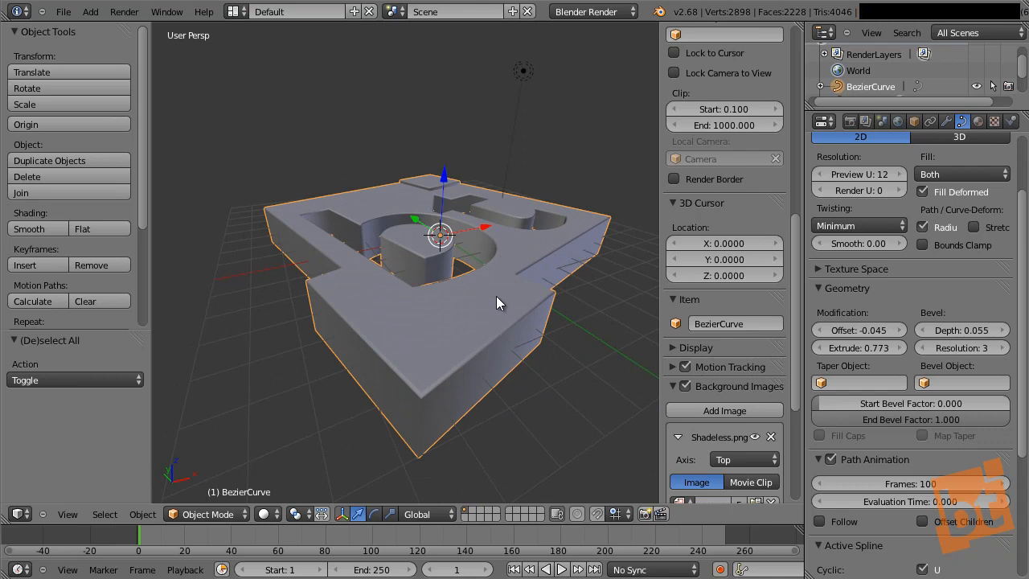
# From the front view, raise the logo 0.871 along the Z axis so its underside sits just above the ground line
pyautogui.press('KP_1')
pyautogui.scroll(5, 386, 188)
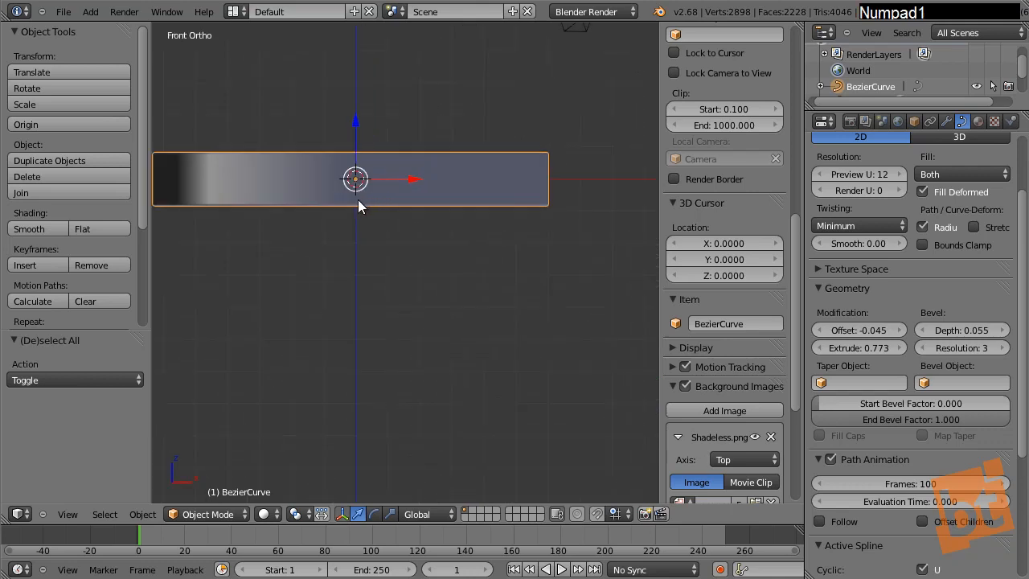
pyautogui.keyDown('shift'); pyautogui.moveTo(347, 191); pyautogui.dragTo(388, 212, button='middle'); pyautogui.keyUp('shift')
pyautogui.scroll(1, 388, 213)
pyautogui.moveTo(400, 135); pyautogui.dragTo(447, 234)
pyautogui.scroll(6, 408, 191)
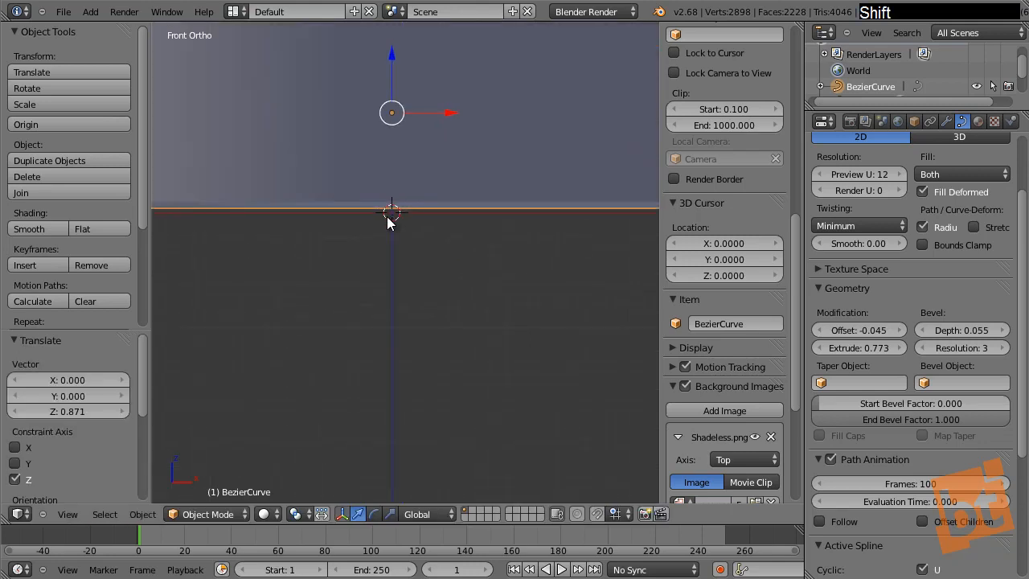
# Move the logo -0.036 along the Z axis so its underside rests on the ground line
pyautogui.scroll(8, 383, 215)
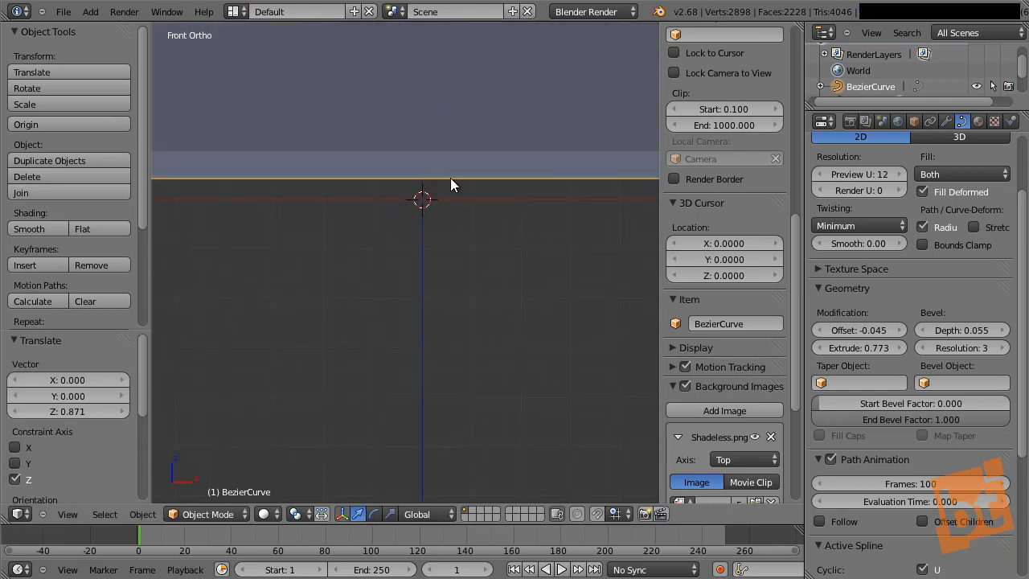
pyautogui.keyDown('shift'); pyautogui.moveTo(503, 115); pyautogui.dragTo(501, 153); pyautogui.keyUp('shift')
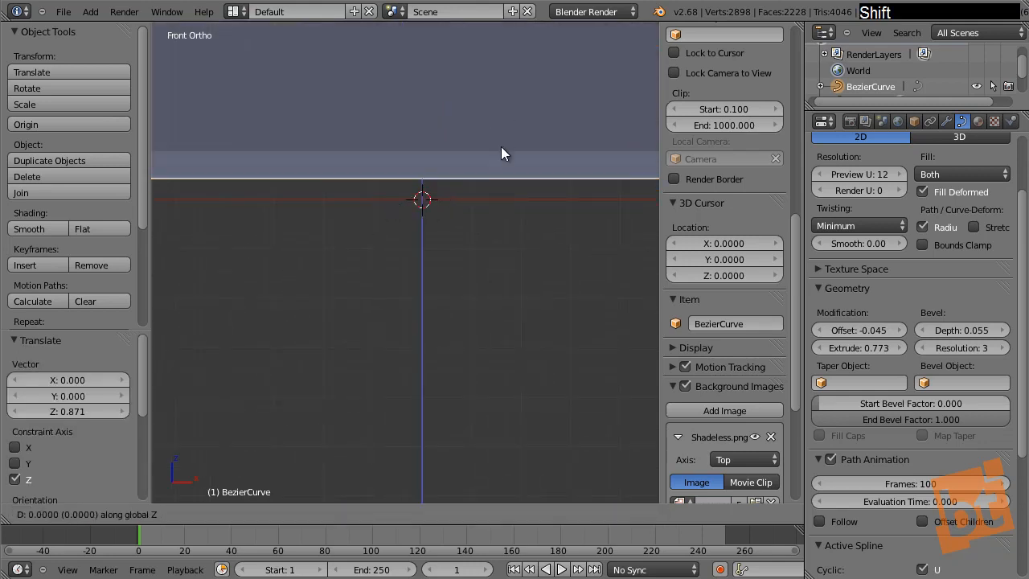
pyautogui.click(488, 281)
pyautogui.scroll(-5, 478, 215)
pyautogui.scroll(-10, 476, 210)
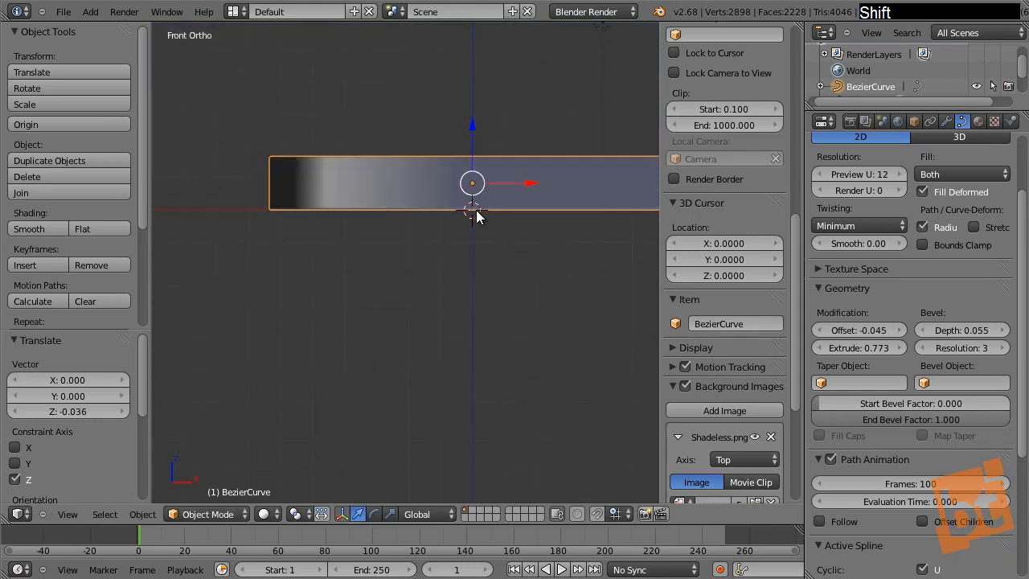
# Return to the top view, turn off the background images and collapse their settings
pyautogui.keyDown('shift'); pyautogui.moveTo(495, 190); pyautogui.dragTo(482, 224, button='middle'); pyautogui.keyUp('shift')
pyautogui.scroll(5, 493, 228)
pyautogui.moveTo(496, 142); pyautogui.dragTo(428, 133, button='middle')
pyautogui.press('KP_7')
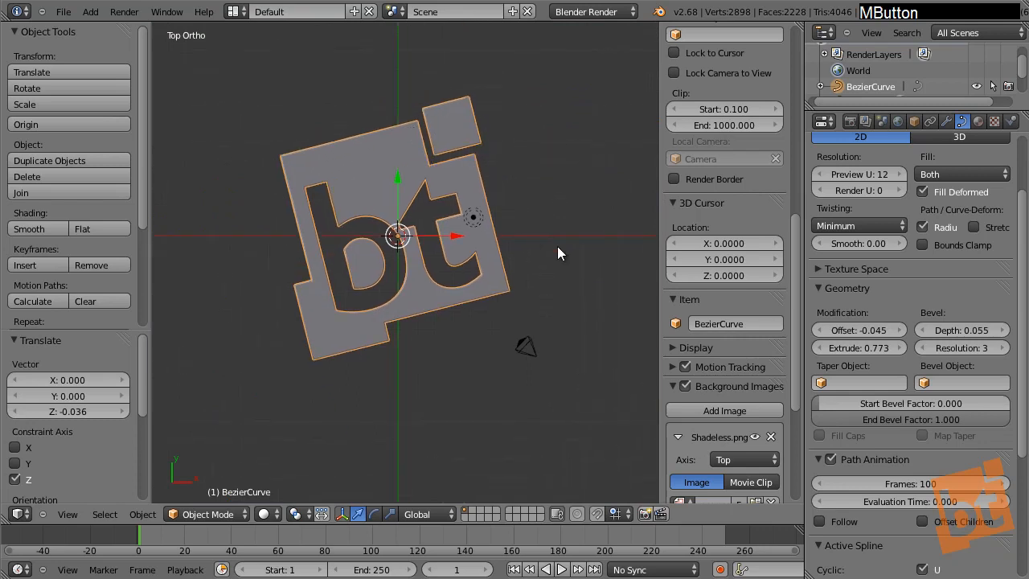
pyautogui.click(685, 386)
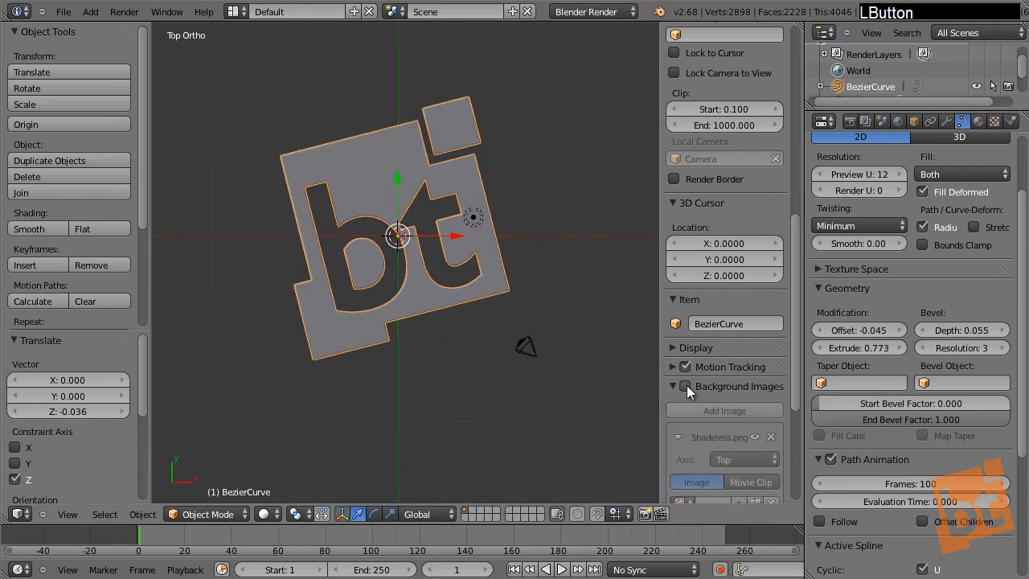
pyautogui.click(671, 386)
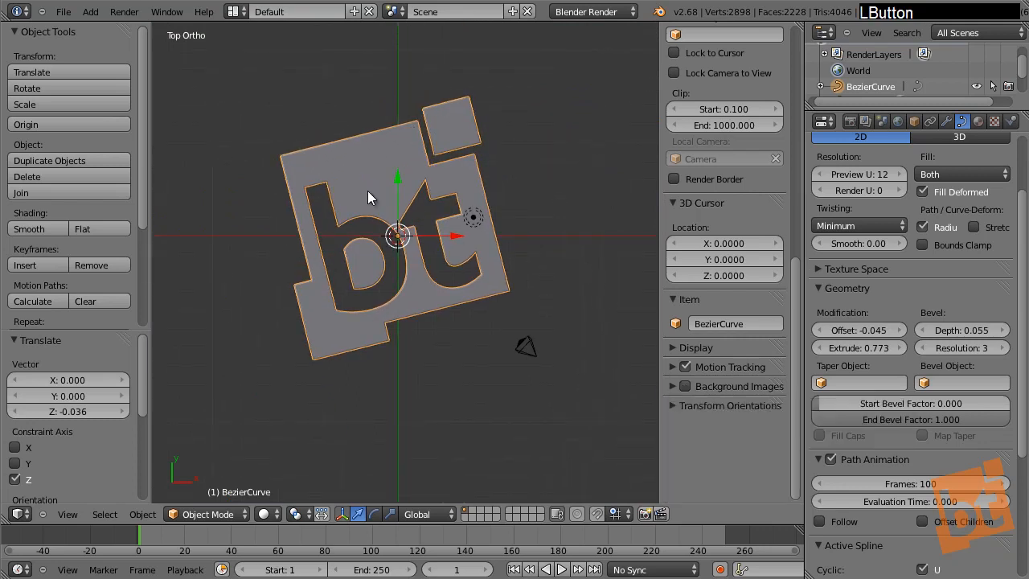
pyautogui.press('z')
pyautogui.press('z')
# Add a plane beneath the logo and scale it up well past the logo's outline, finishing with a factor of 1.696
pyautogui.hotkey('shift', 'a')
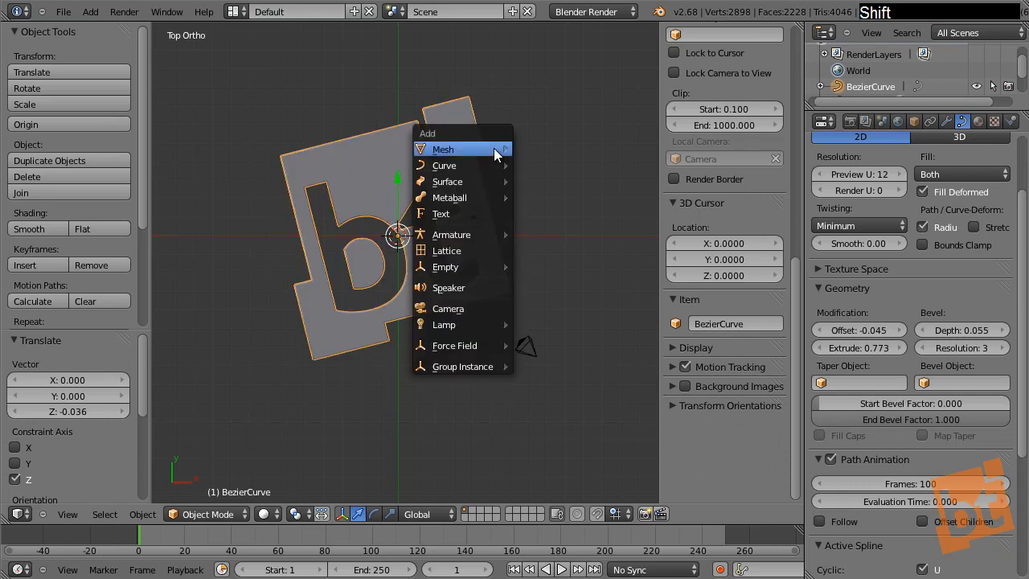
pyautogui.moveTo(499, 149)
pyautogui.click(591, 149)
pyautogui.press('s')
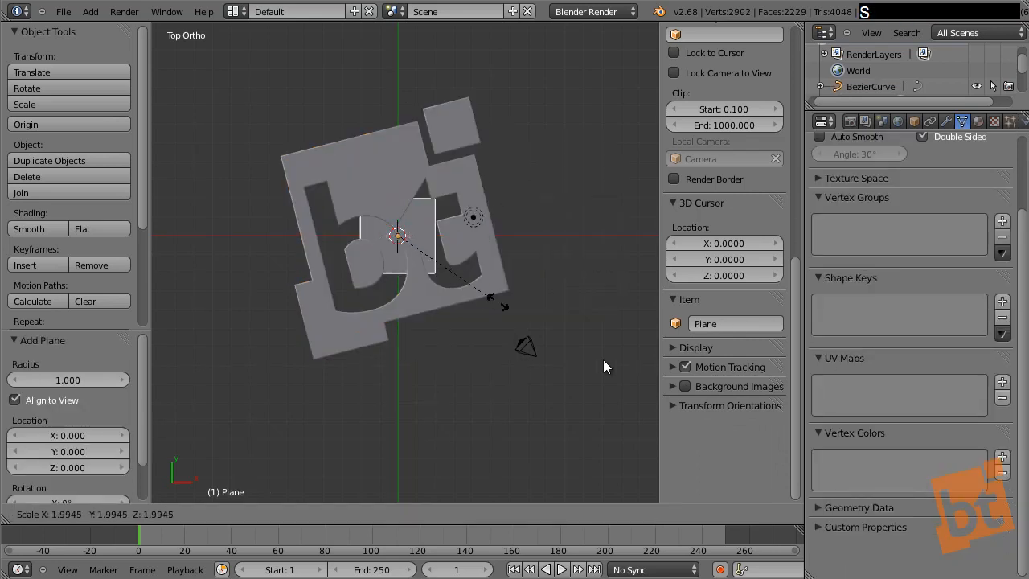
pyautogui.click(620, 429)
pyautogui.press('s')
pyautogui.click(651, 369)
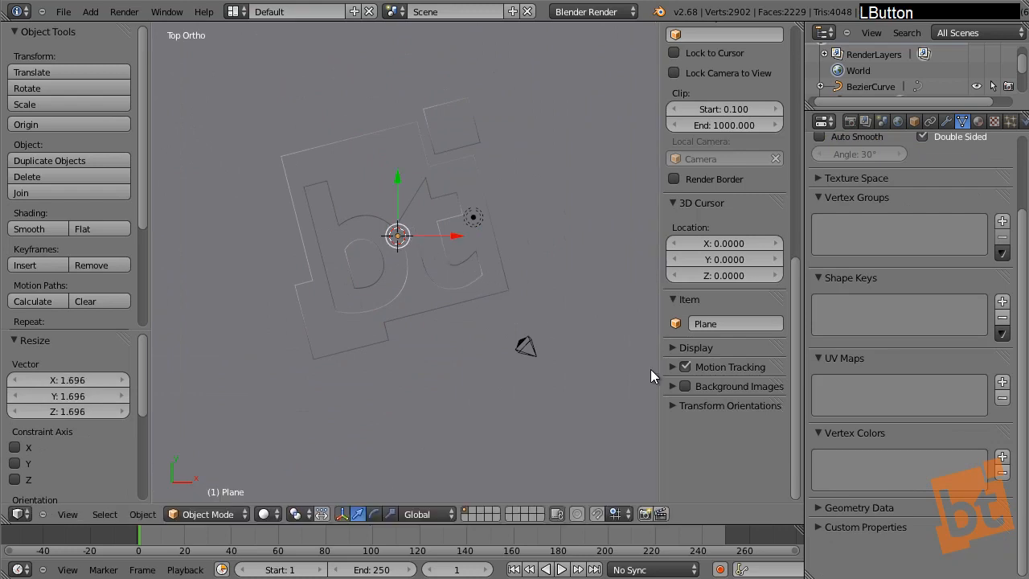
# Enlarge the ground plane by a further factor of 1.397 and view it with the logo in perspective
pyautogui.scroll(-7, 590, 323)
pyautogui.keyDown('shift'); pyautogui.moveTo(591, 323); pyautogui.dragTo(476, 274, button='middle'); pyautogui.keyUp('shift')
pyautogui.press('s')
pyautogui.click(490, 340)
pyautogui.scroll(5, 410, 291)
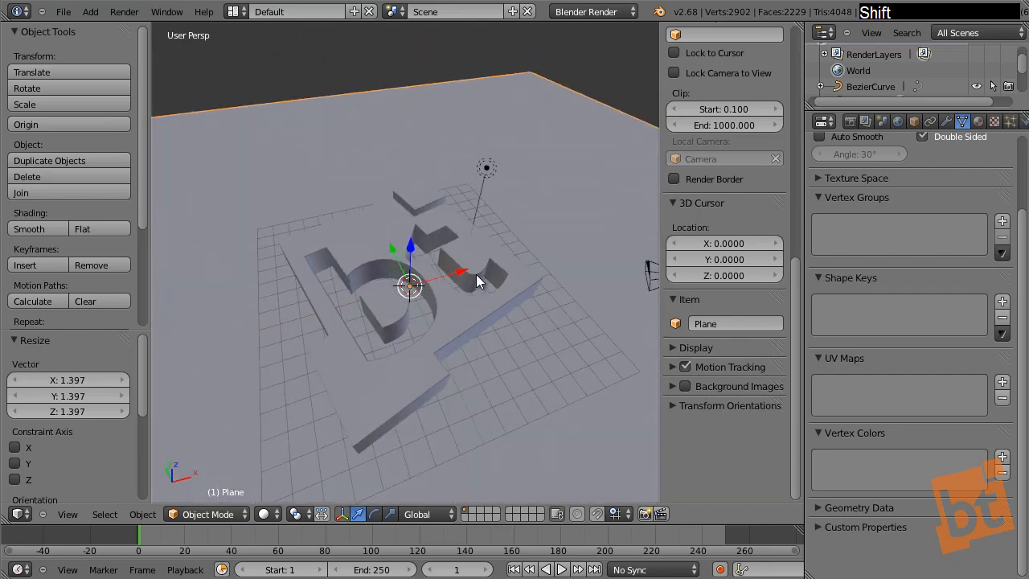
pyautogui.moveTo(451, 230); pyautogui.dragTo(462, 193, button='middle')
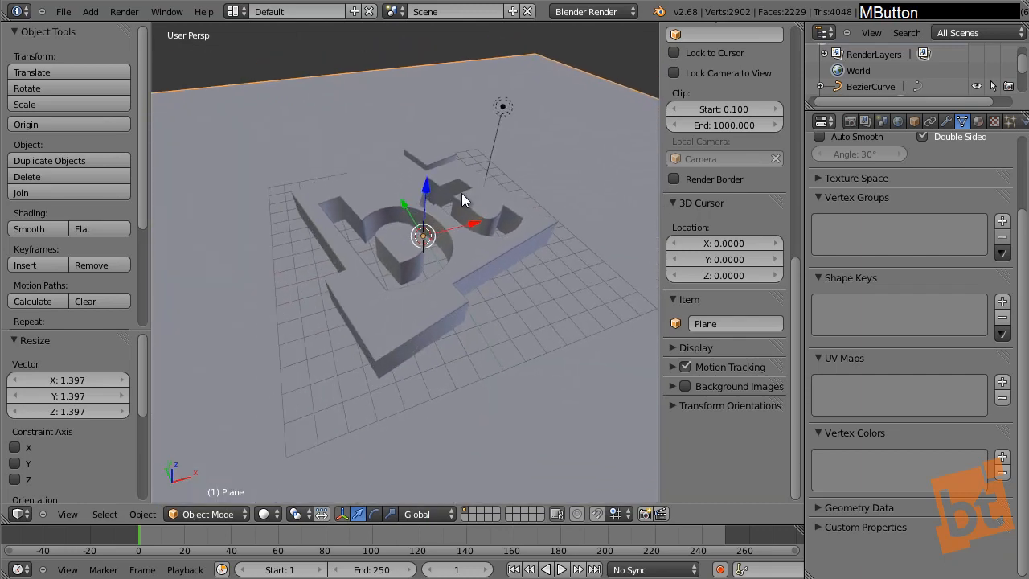
# Select the logo curve and switch the render engine to Cycles Render
pyautogui.hotkey('ctrl', 'shift', 'F9')
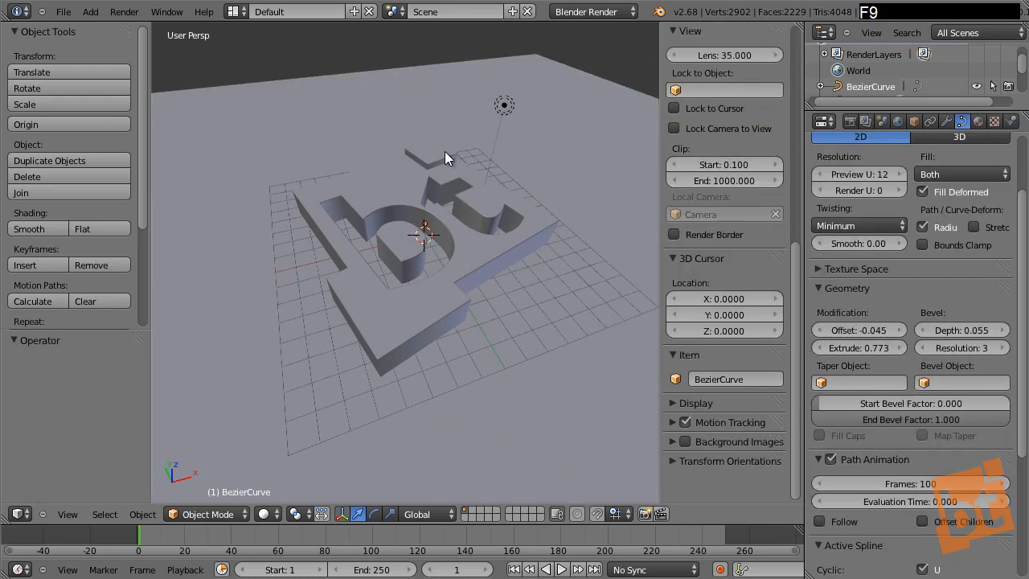
pyautogui.rightClick(407, 188)
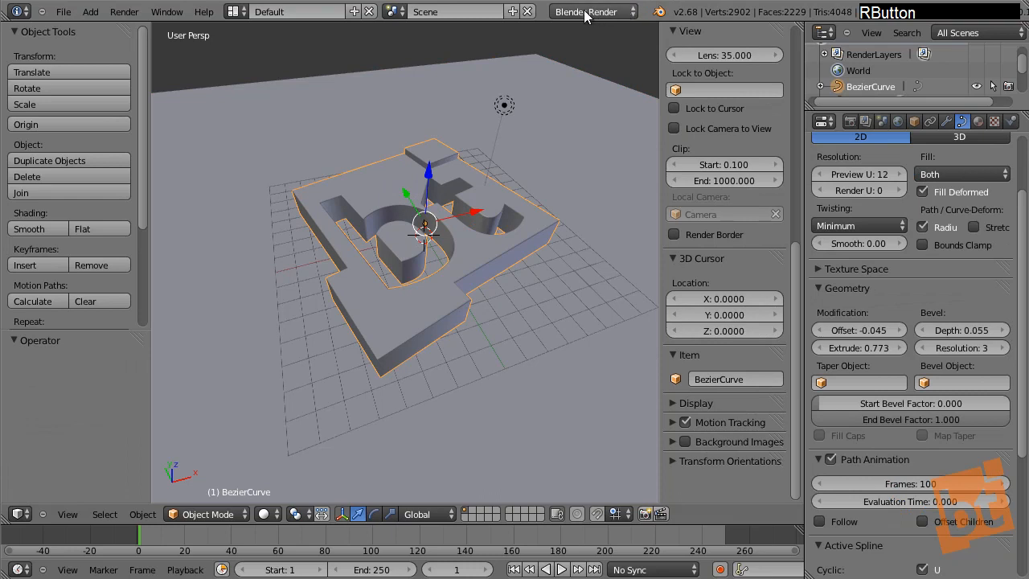
pyautogui.click(618, 11)
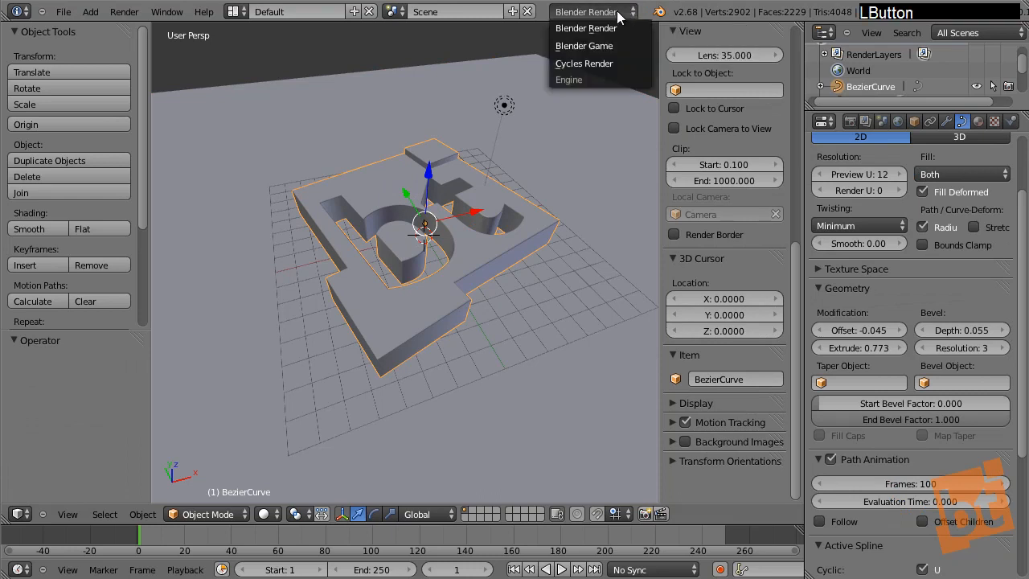
pyautogui.click(600, 63)
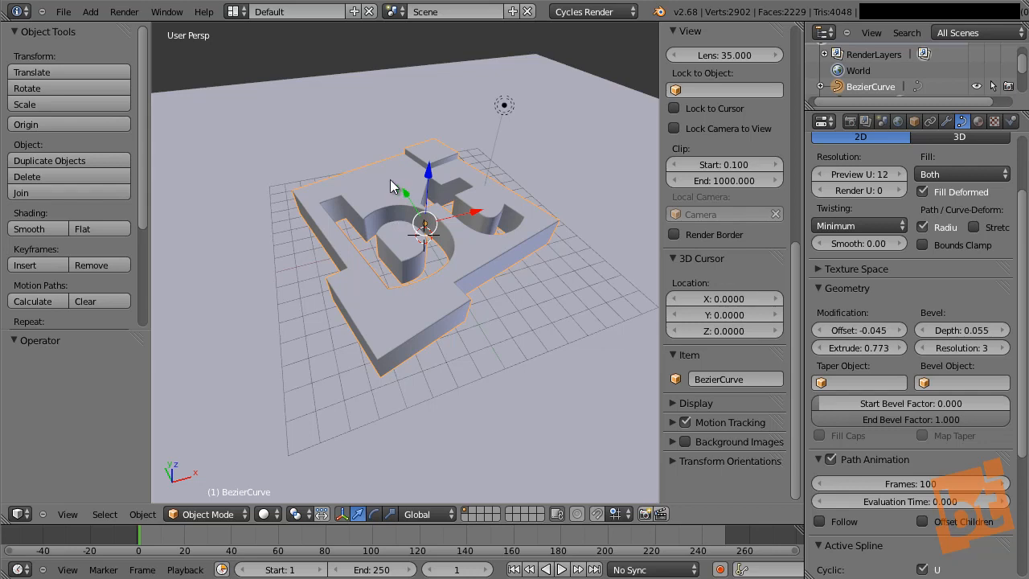
# Create a material named logo_mat for the logo and set its surface to Mix Shader
pyautogui.click(977, 121)
pyautogui.click(869, 228)
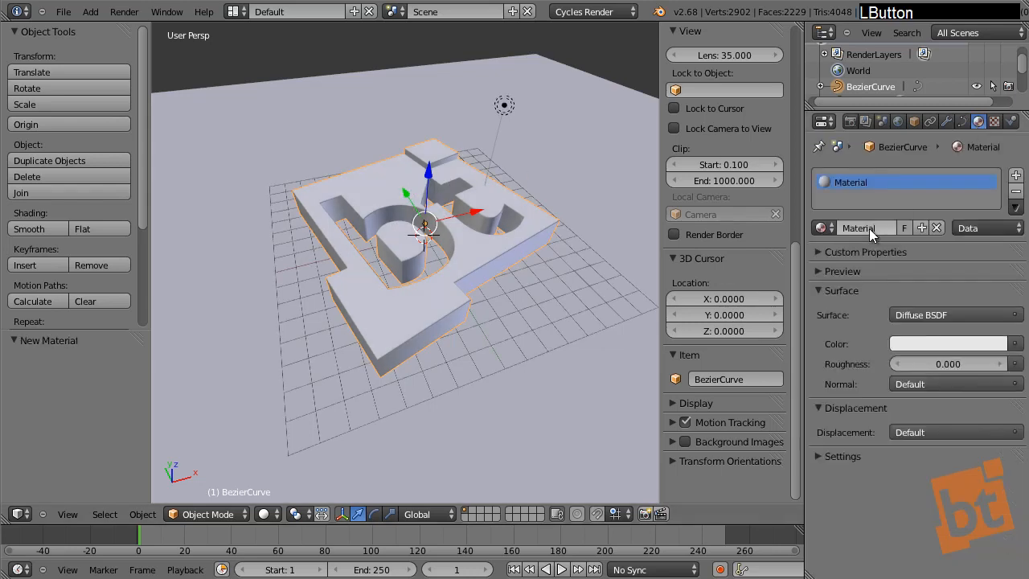
pyautogui.click(870, 228)
pyautogui.press('BackSpace')
pyautogui.write('logo_mat')
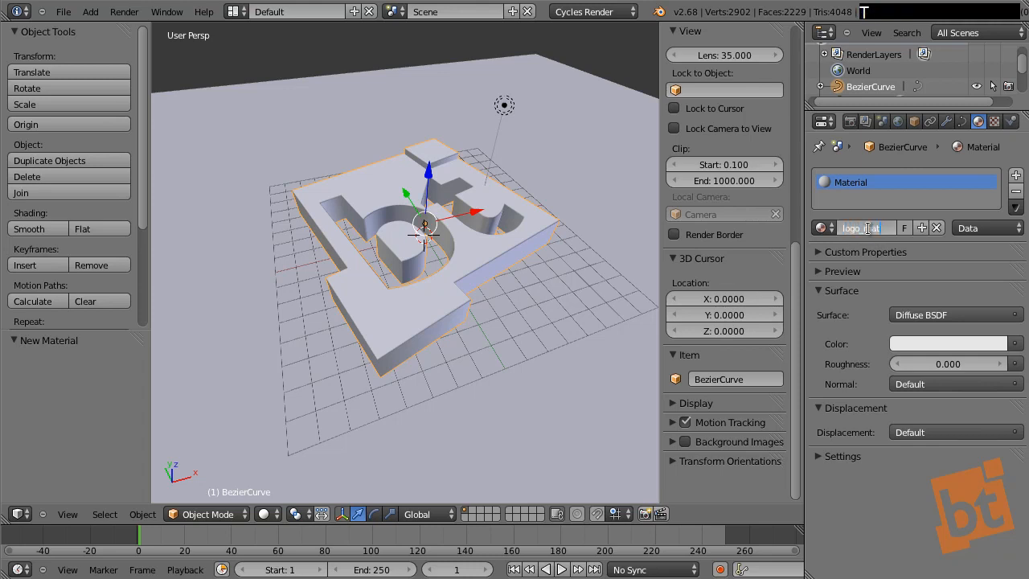
pyautogui.press('Return')
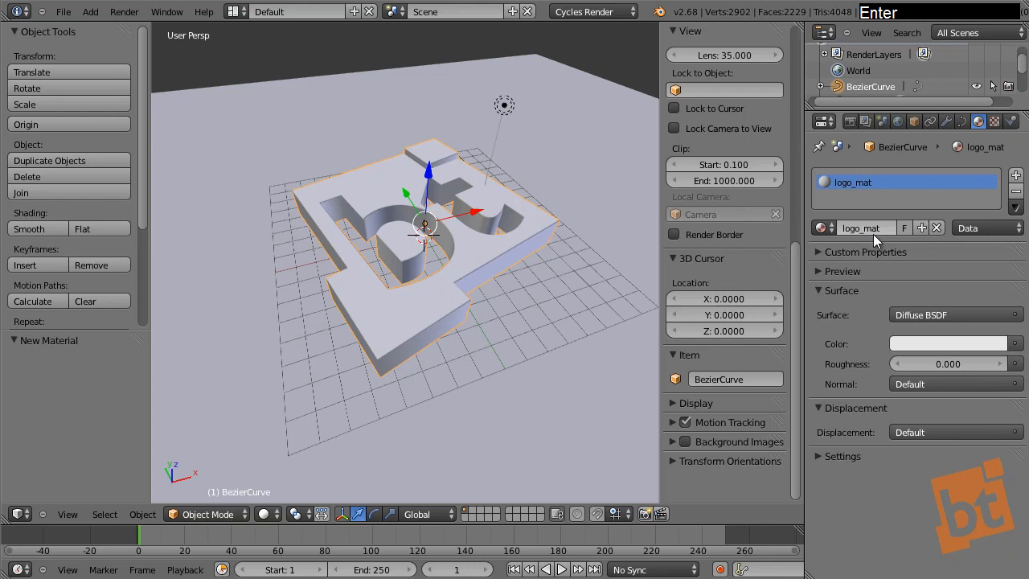
pyautogui.click(935, 314)
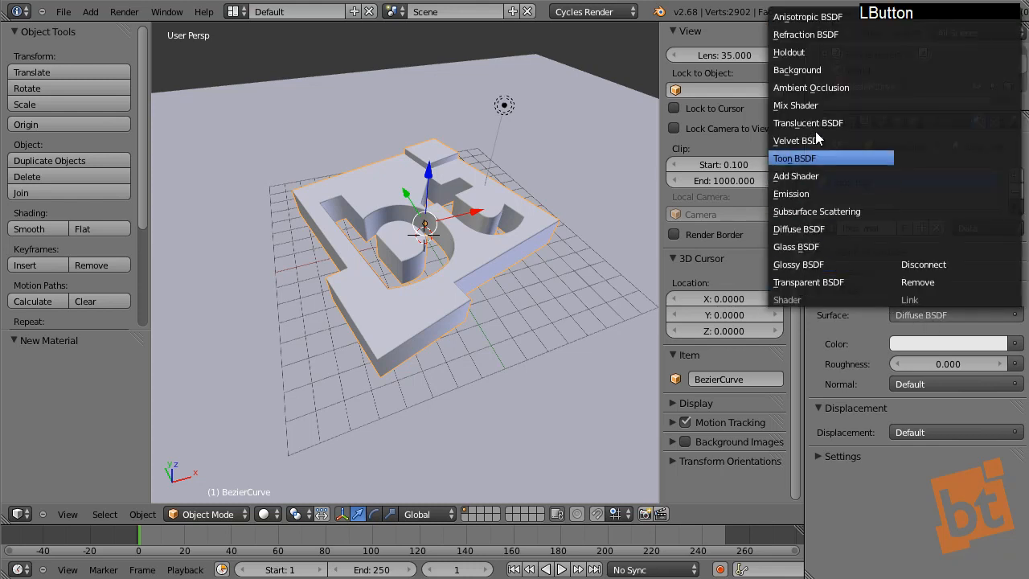
pyautogui.click(816, 105)
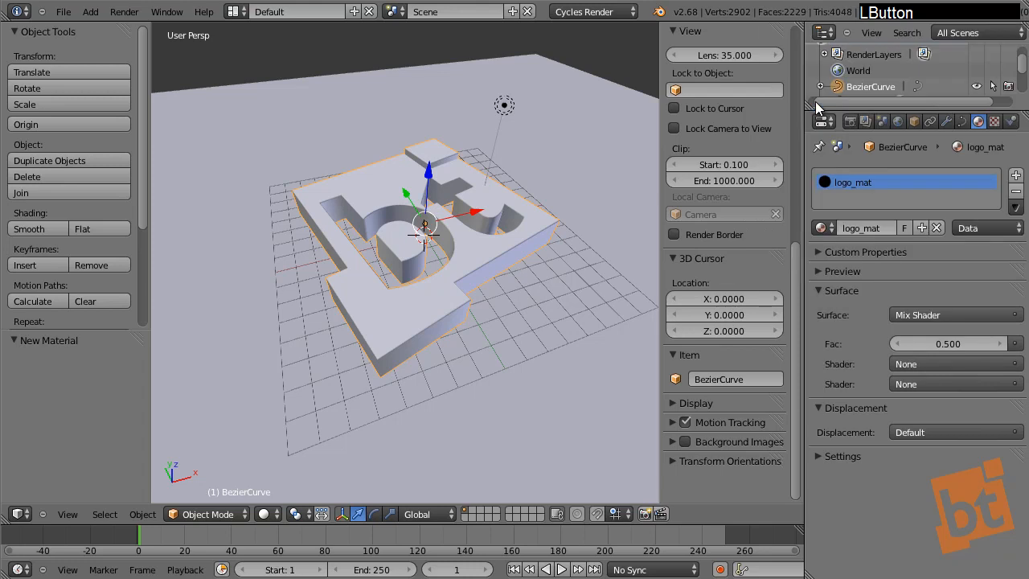
# Mix a Diffuse BSDF with a Glossy BSDF as the two shaders of logo_mat
pyautogui.click(931, 364)
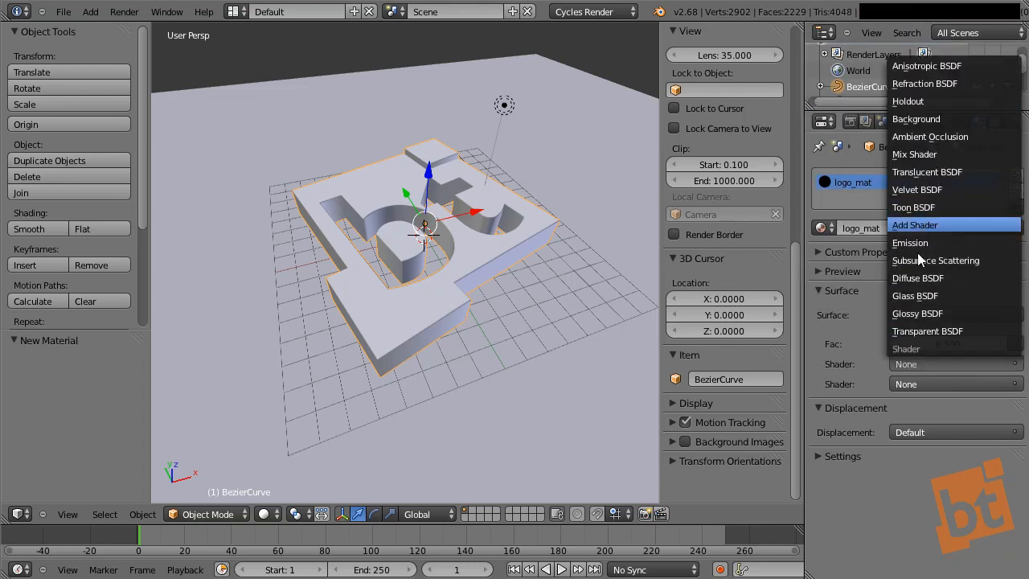
pyautogui.click(919, 278)
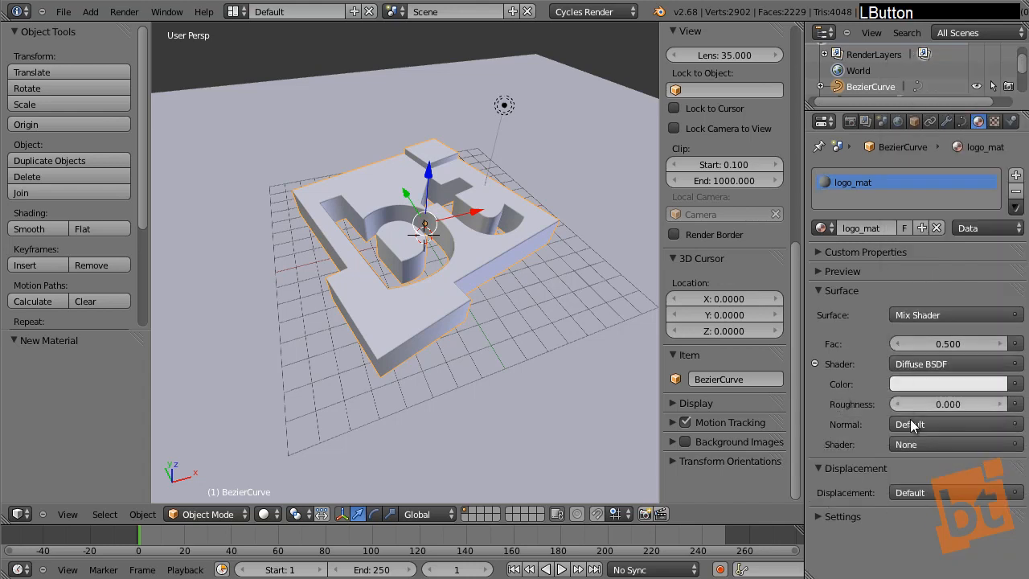
pyautogui.click(927, 445)
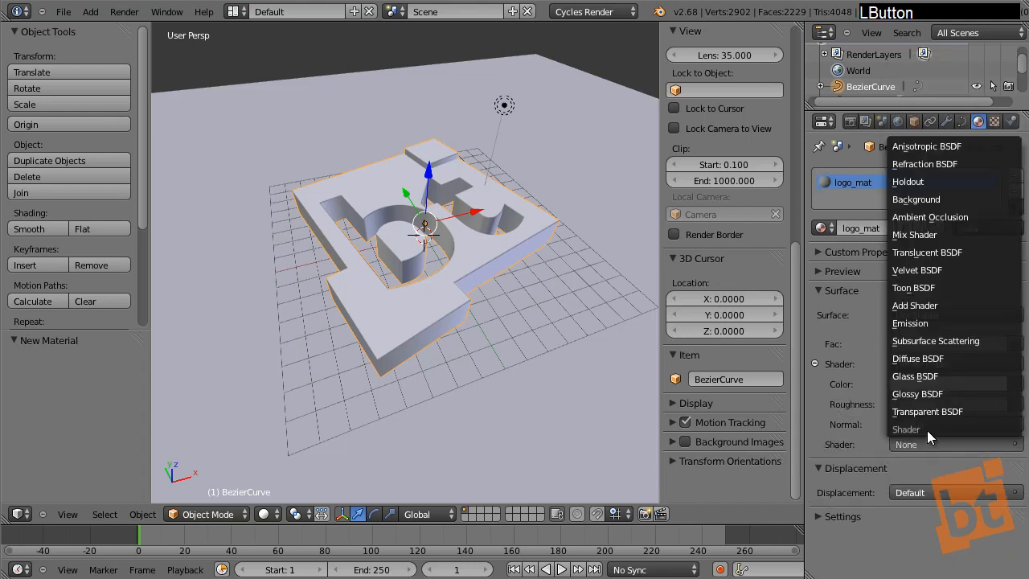
pyautogui.click(928, 392)
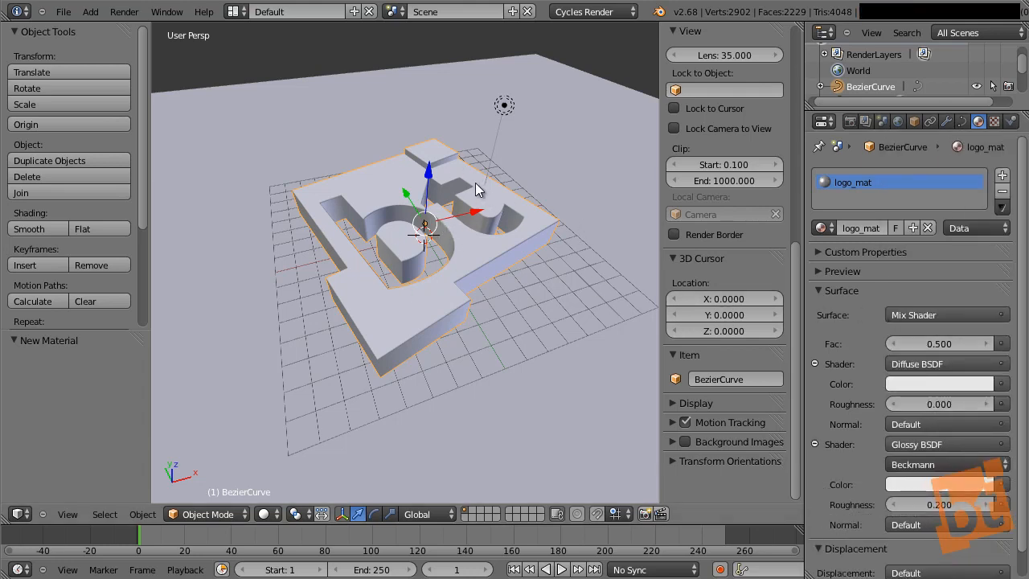
# Set the diffuse color of logo_mat to orange and copy the same color to its glossy shader
pyautogui.click(945, 383)
pyautogui.moveTo(901, 247); pyautogui.dragTo(893, 299)
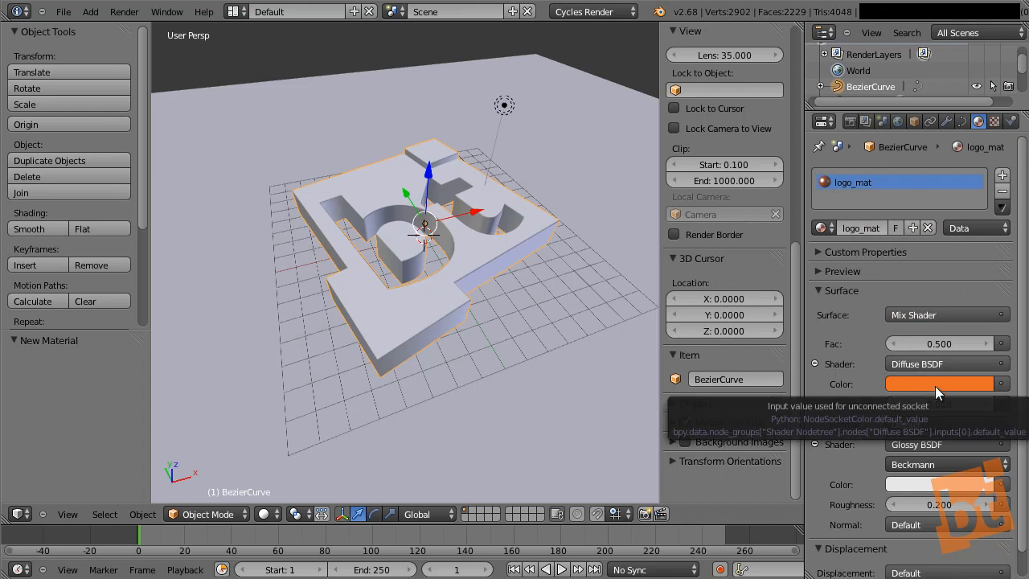
pyautogui.press('ctrl')
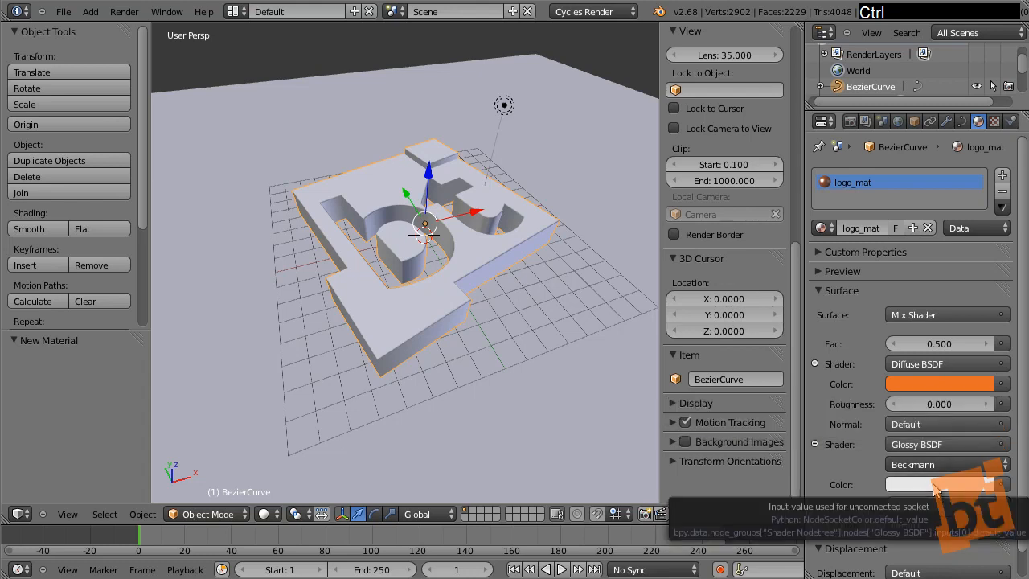
pyautogui.hotkey('ctrl', 'v')
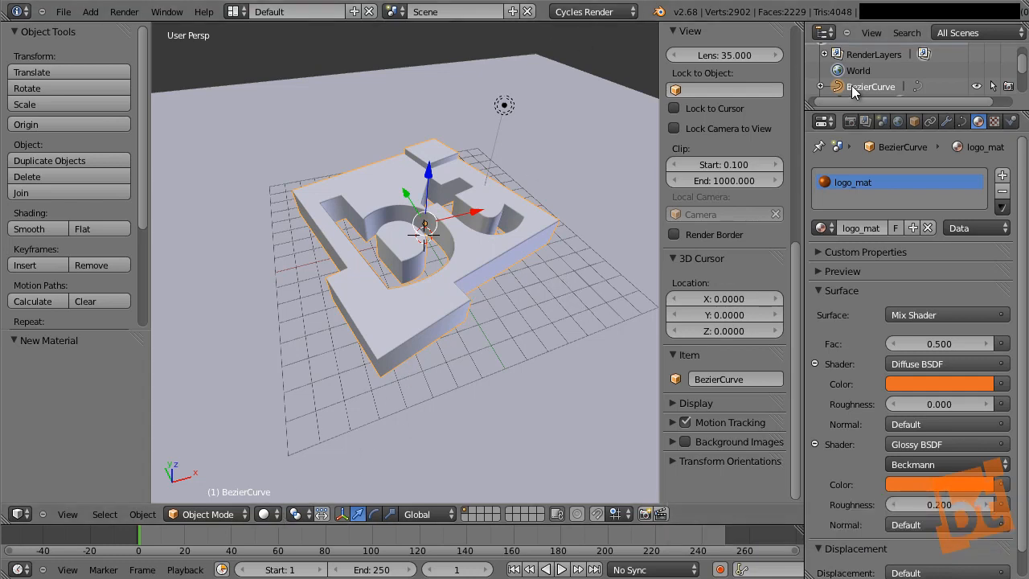
# Show the render settings, split the 3D view into two stacked views, widen them slightly and hide the tool and properties sidebars in both
pyautogui.click(854, 120)
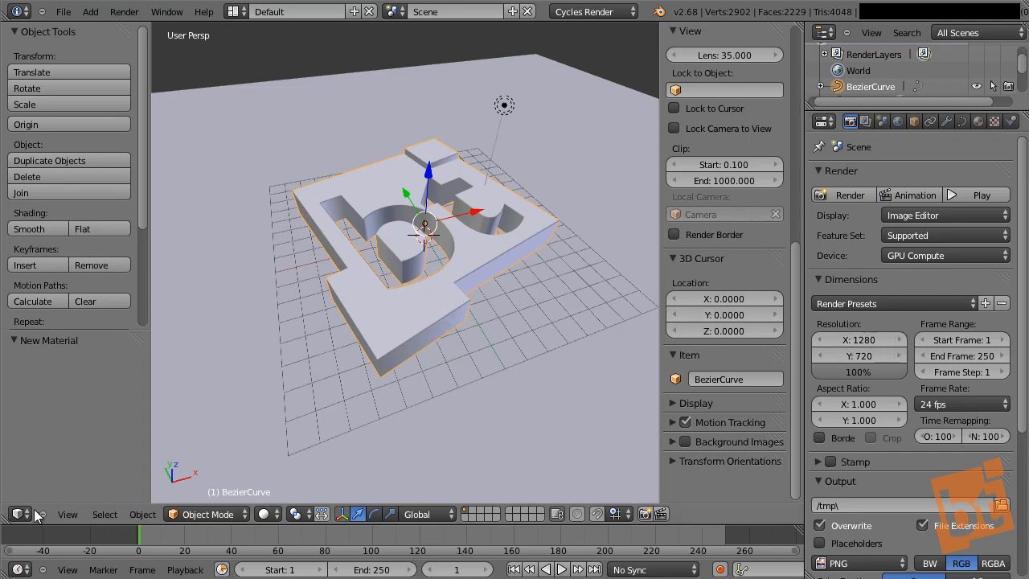
pyautogui.moveTo(6, 518); pyautogui.dragTo(30, 257)
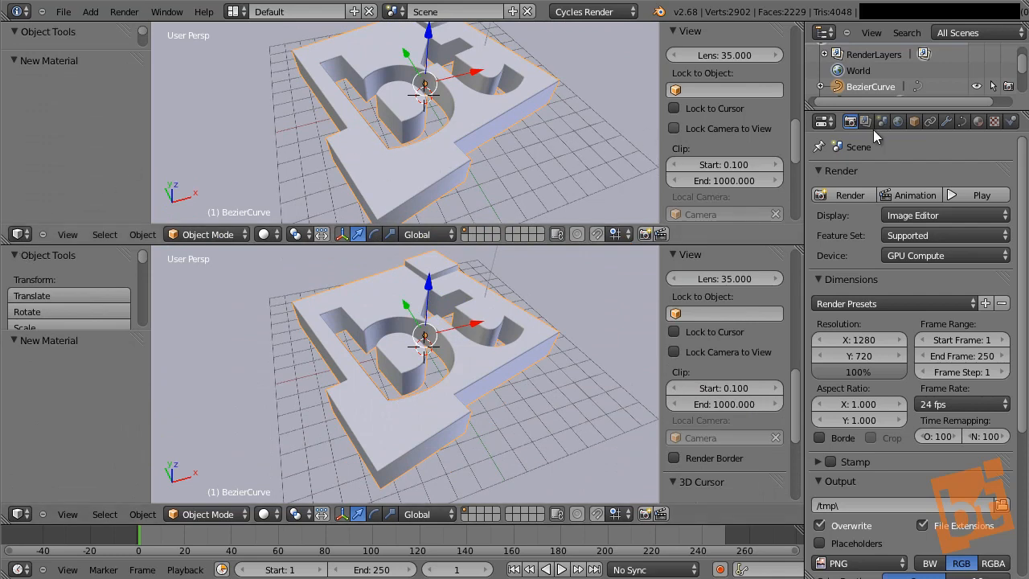
pyautogui.moveTo(807, 204); pyautogui.dragTo(828, 207)
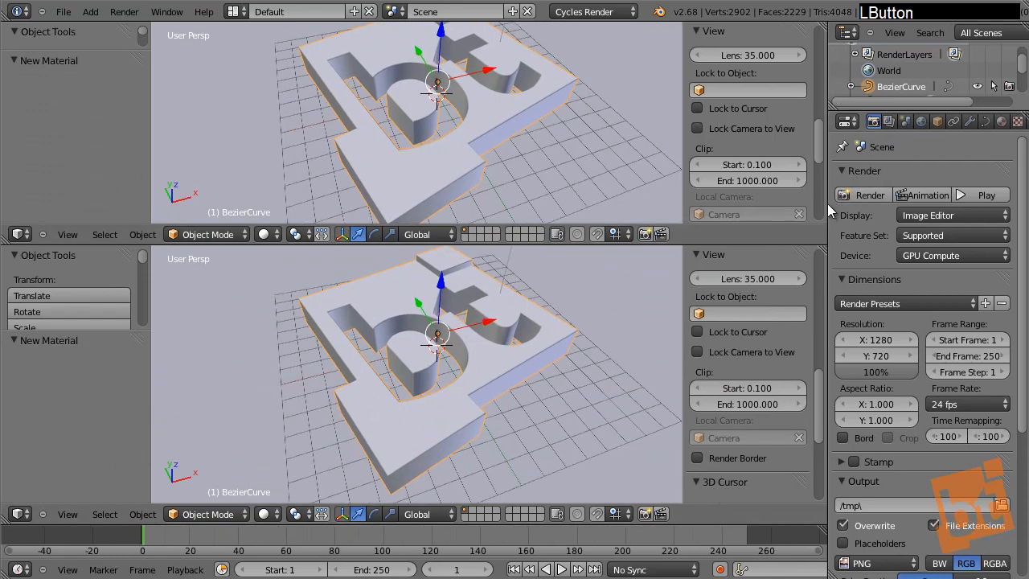
pyautogui.moveTo(435, 121); pyautogui.dragTo(426, 130, button='middle')
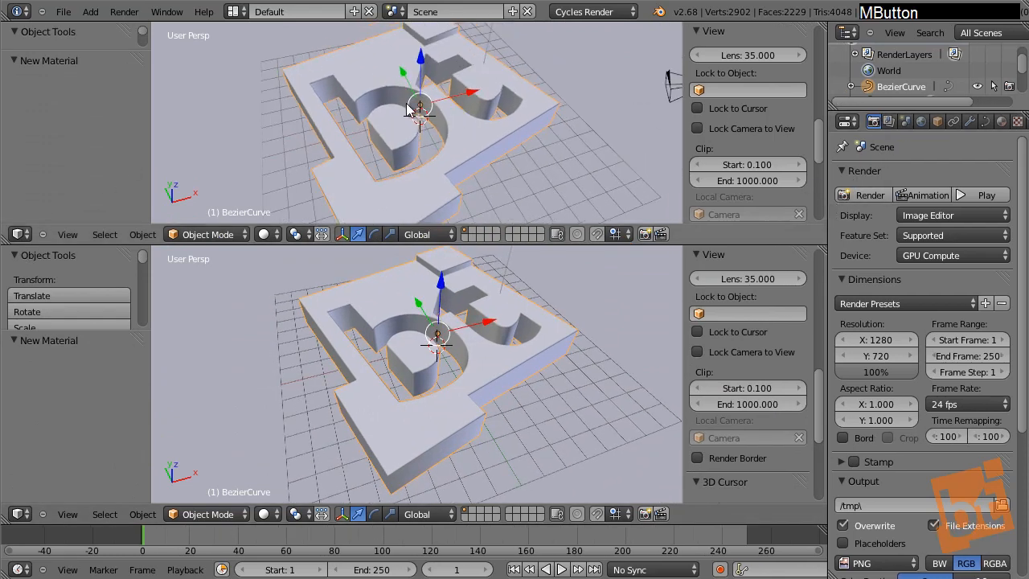
pyautogui.press('t')
pyautogui.press('n')
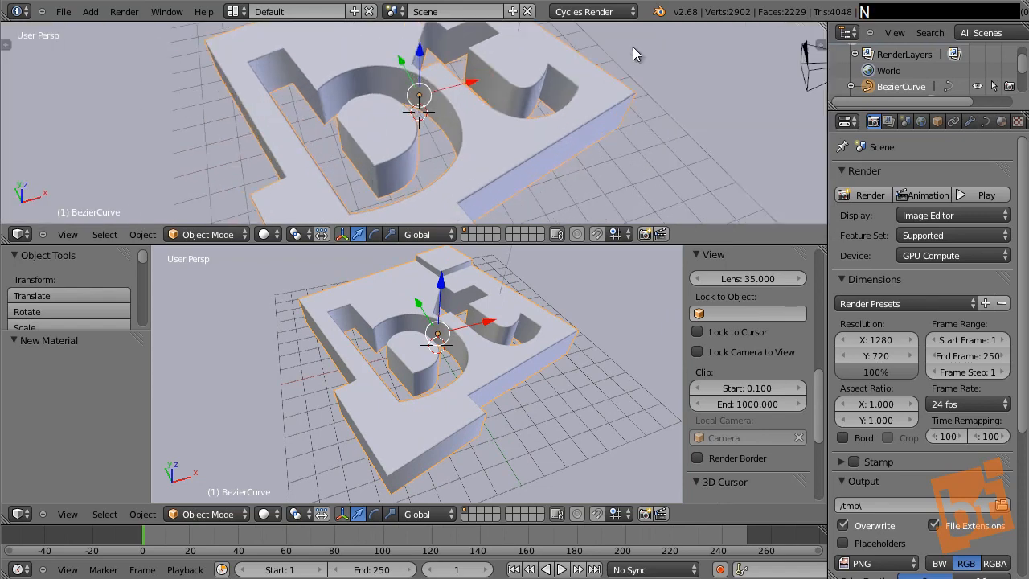
pyautogui.press('t')
pyautogui.press('n')
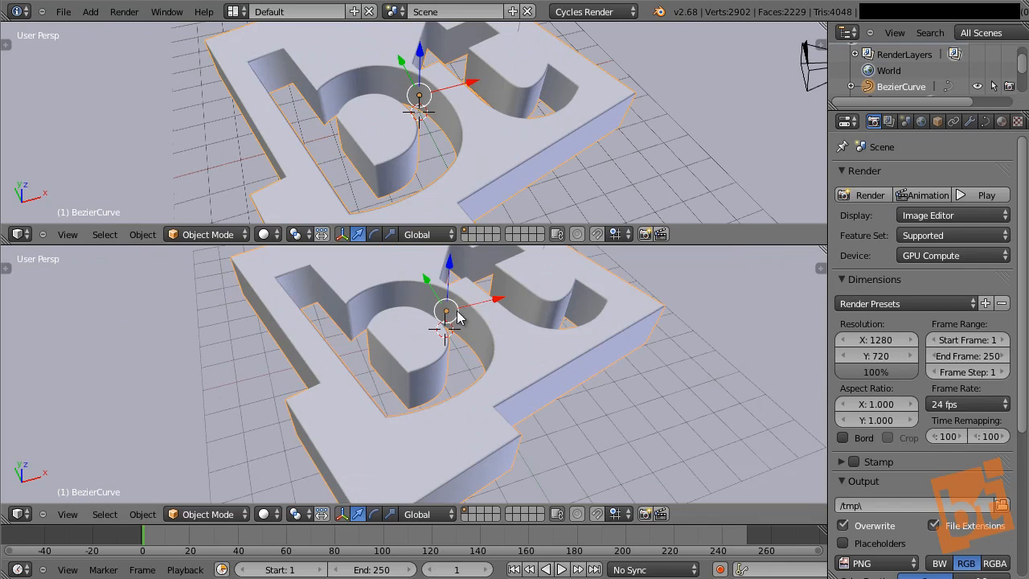
# Switch the upper 3D view to Rendered shading and frame the whole logo in it
pyautogui.moveTo(477, 85); pyautogui.dragTo(475, 94, button='middle')
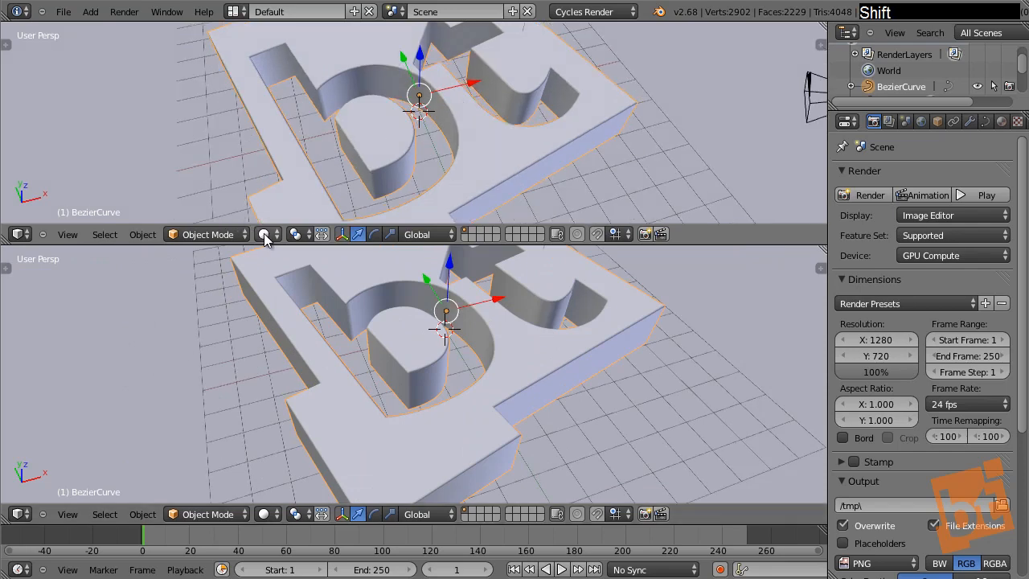
pyautogui.click(263, 234)
pyautogui.click(297, 132)
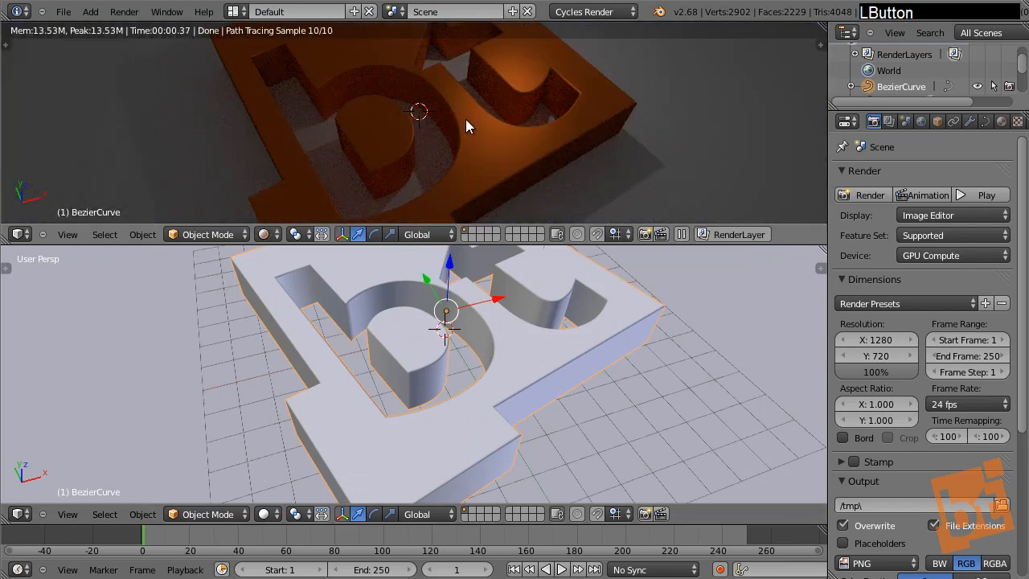
pyautogui.scroll(-5, 466, 119)
pyautogui.keyDown('shift'); pyautogui.moveTo(467, 119); pyautogui.dragTo(431, 117, button='middle'); pyautogui.keyUp('shift')
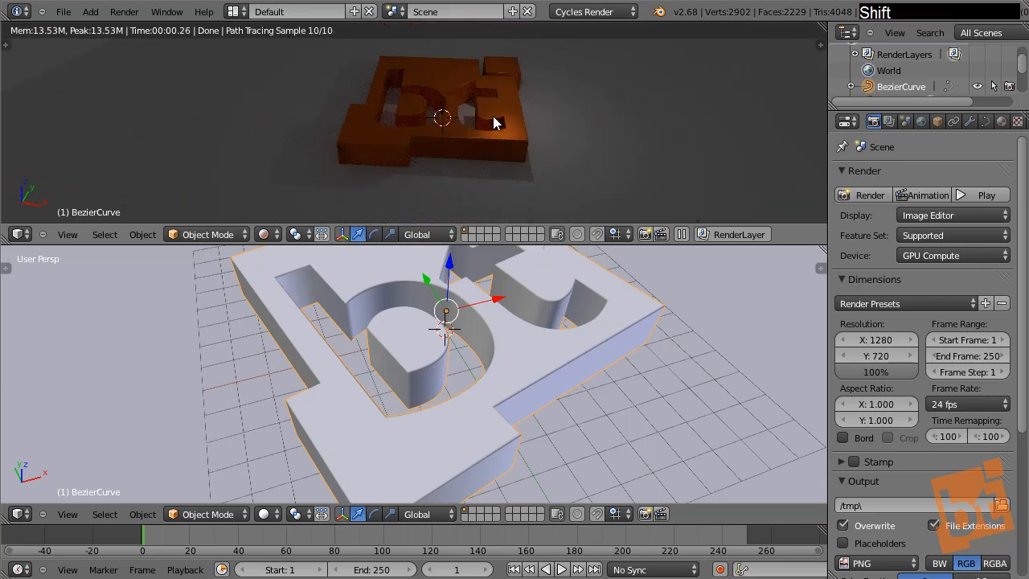
# Set the Cycles preview samples to 50 in the sampling settings
pyautogui.moveTo(934, 398); pyautogui.dragTo(923, 296, button='middle')
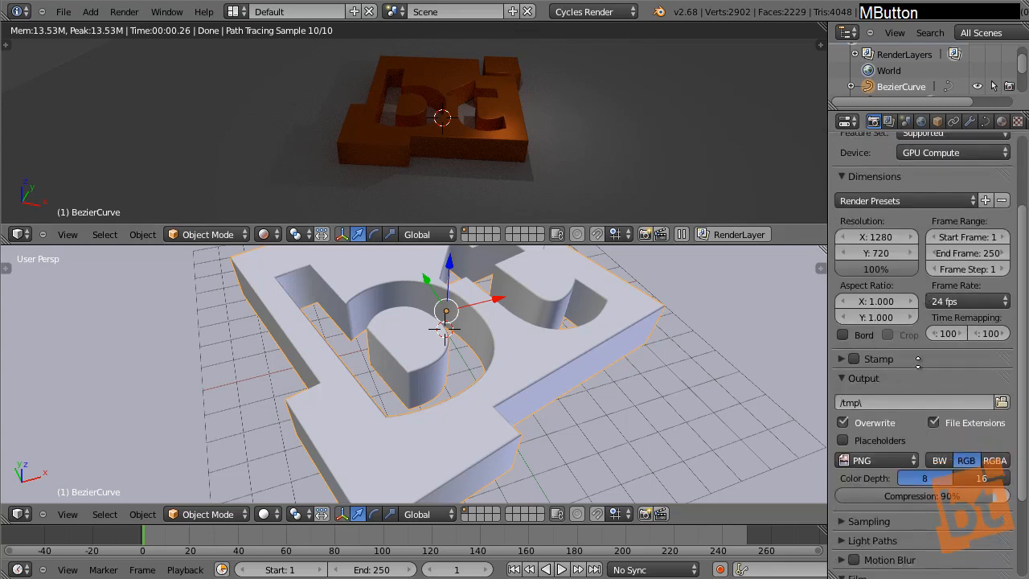
pyautogui.scroll(-2, 890, 459)
pyautogui.click(836, 478)
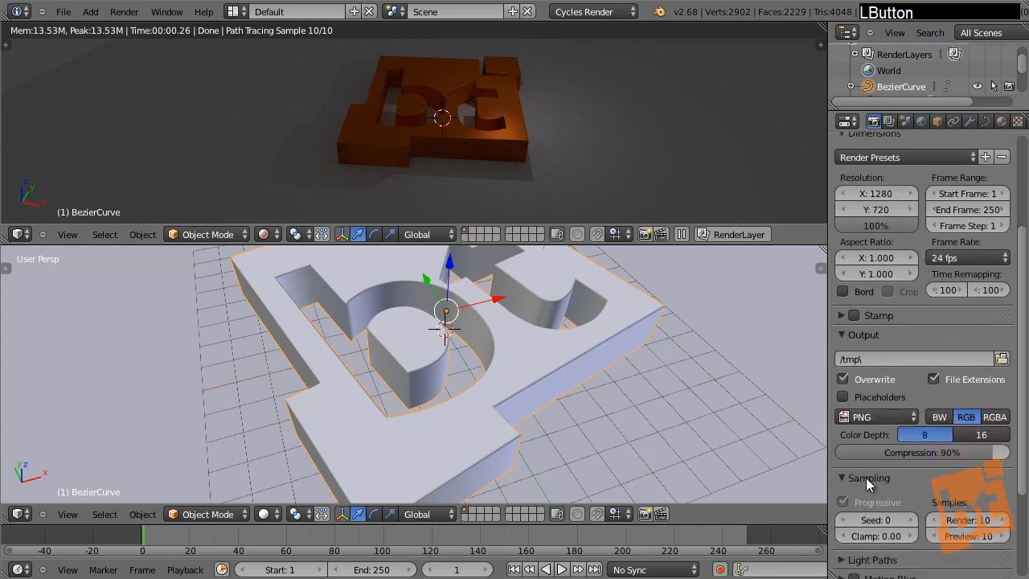
pyautogui.moveTo(957, 538); pyautogui.dragTo(970, 424, button='middle')
pyautogui.click(970, 424)
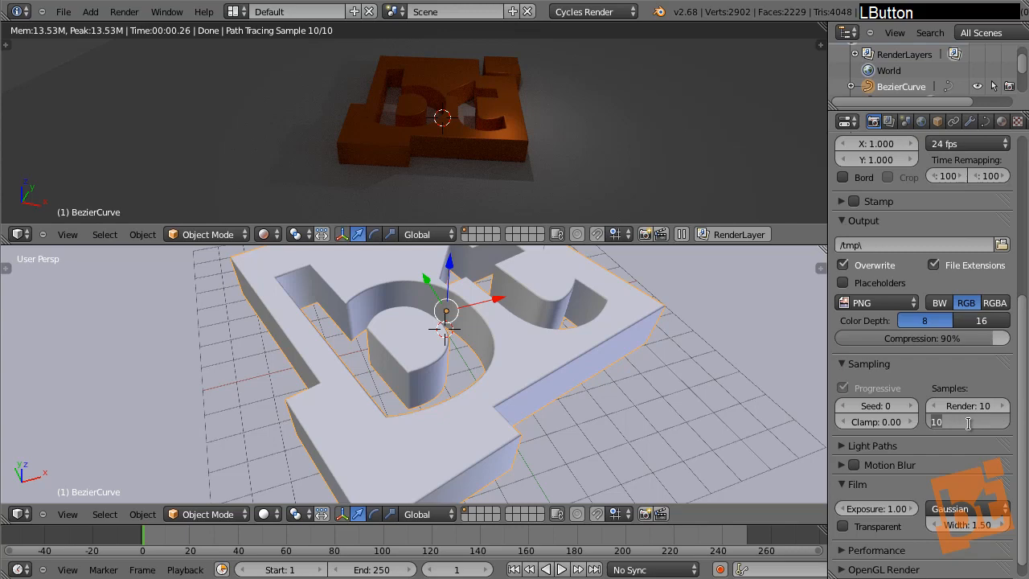
pyautogui.write('50')
pyautogui.press('Return')
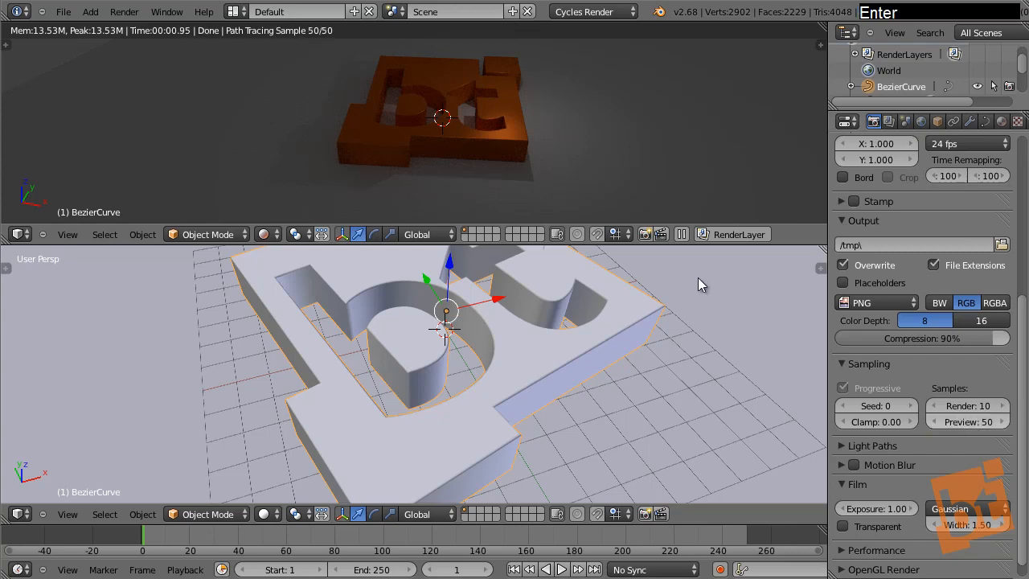
# Select the ground plane and give it a new material named floor_mat
pyautogui.keyDown('shift'); pyautogui.moveTo(460, 110); pyautogui.dragTo(528, 109, button='middle'); pyautogui.keyUp('shift')
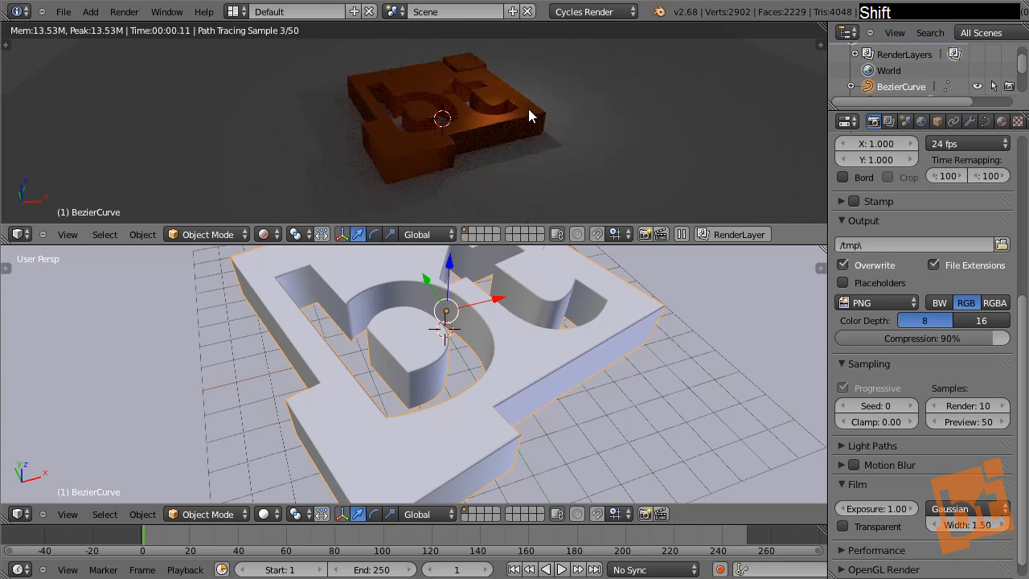
pyautogui.rightClick(602, 110)
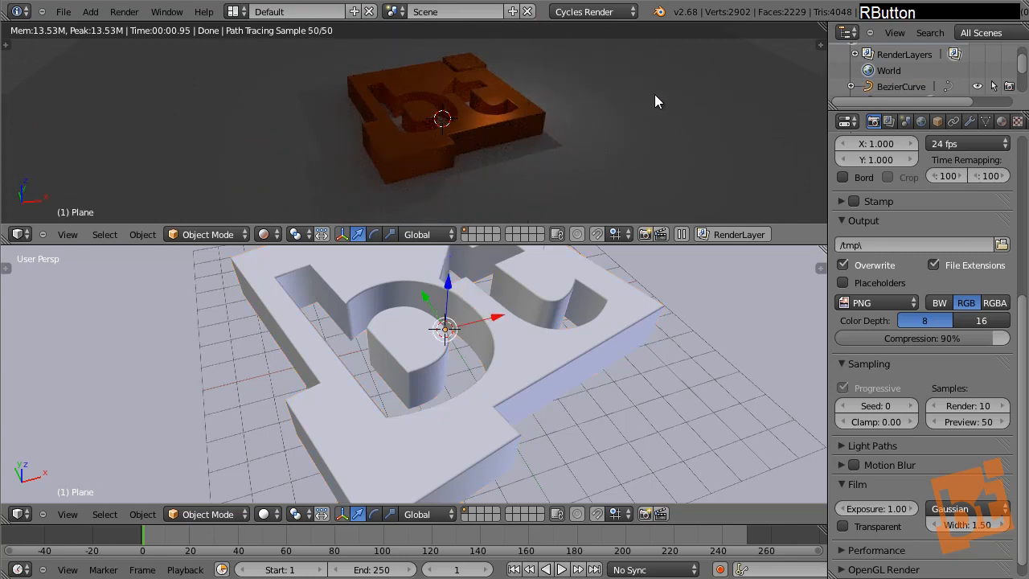
pyautogui.click(1002, 121)
pyautogui.click(903, 229)
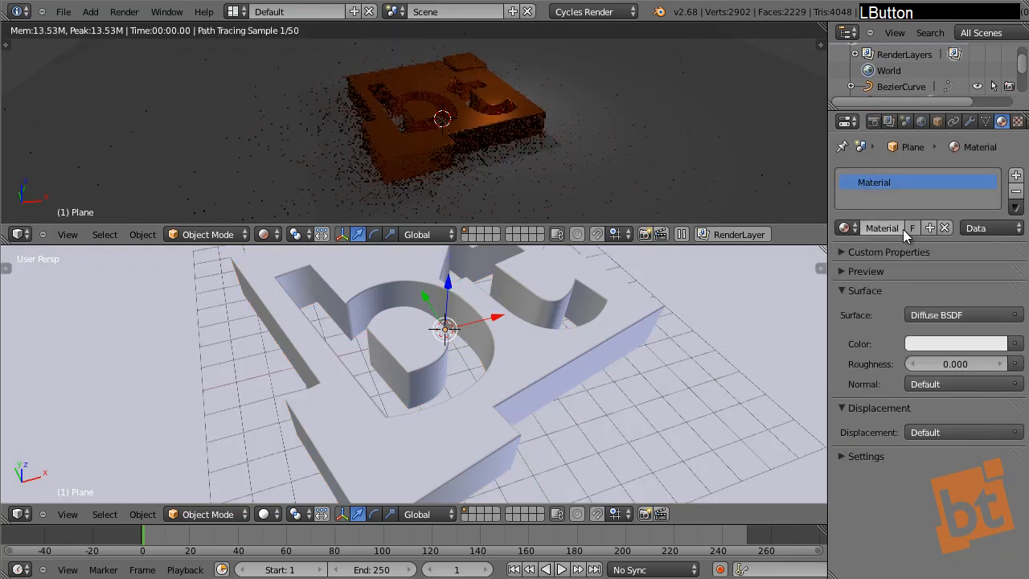
pyautogui.click(885, 229)
pyautogui.write('F')
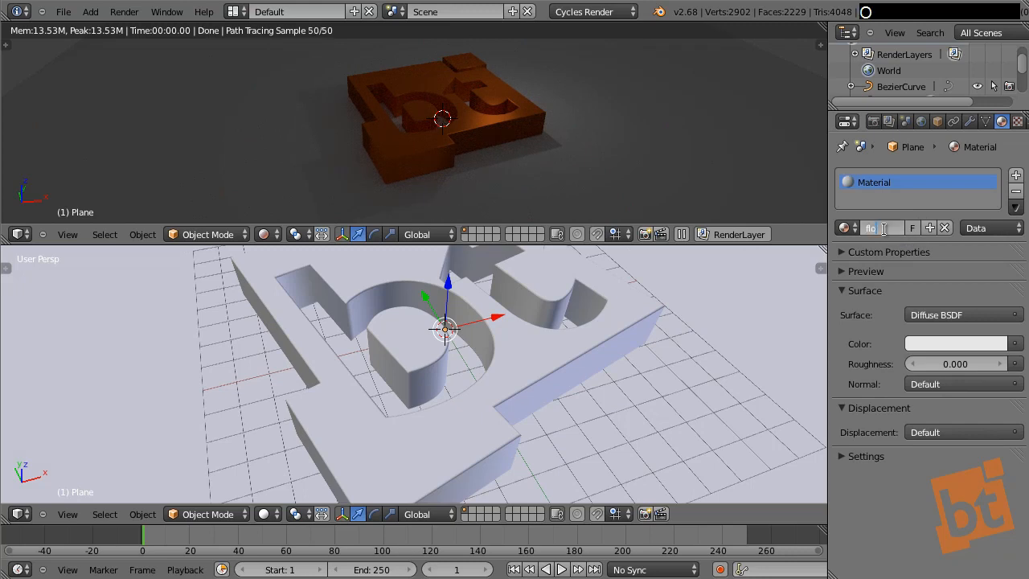
pyautogui.write('loor_mat')
pyautogui.press('Return')
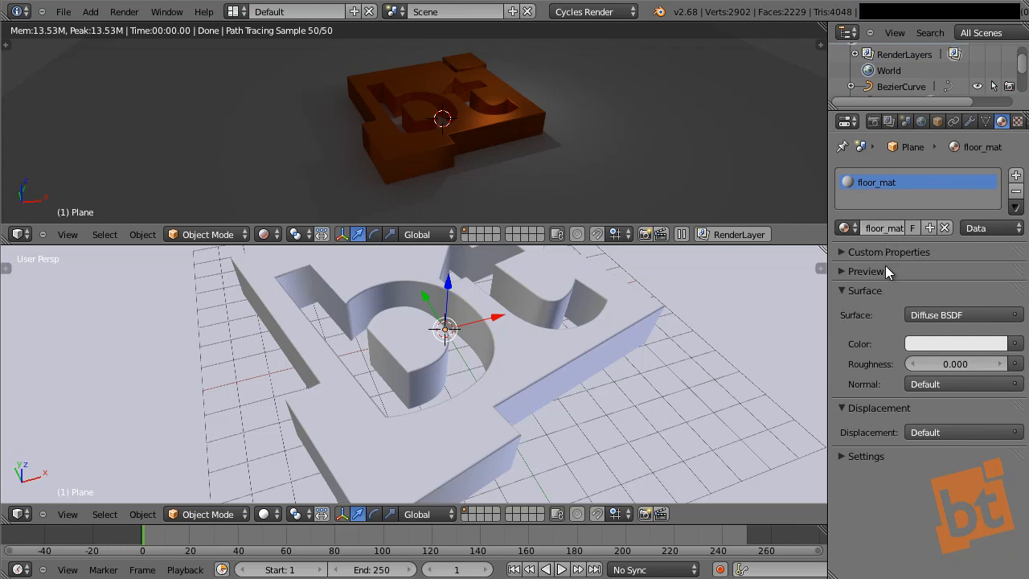
# Set the surface of floor_mat to Mix Shader, combining a Diffuse BSDF with a Glossy BSDF
pyautogui.click(936, 325)
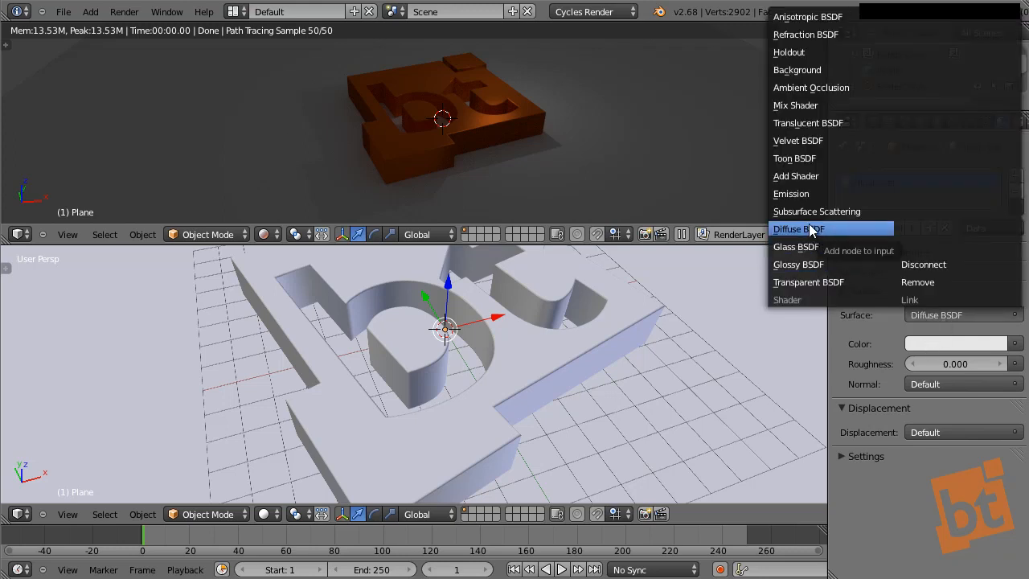
pyautogui.click(813, 105)
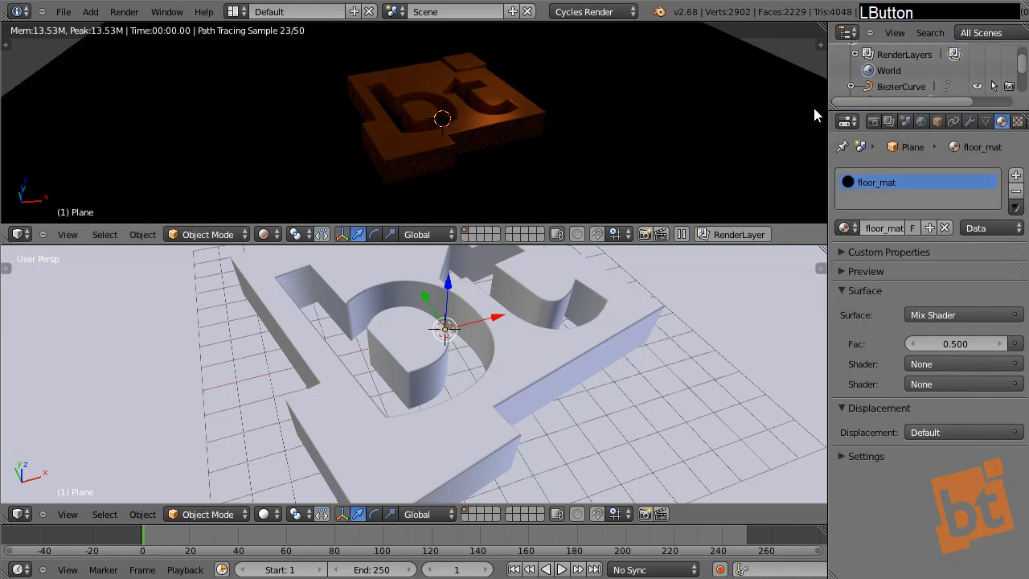
pyautogui.click(934, 363)
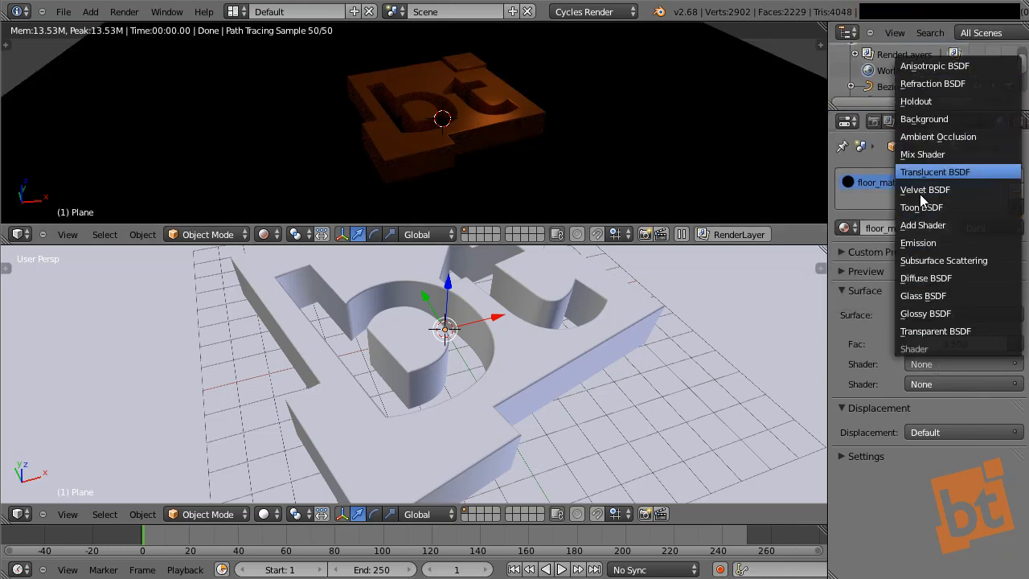
pyautogui.click(926, 278)
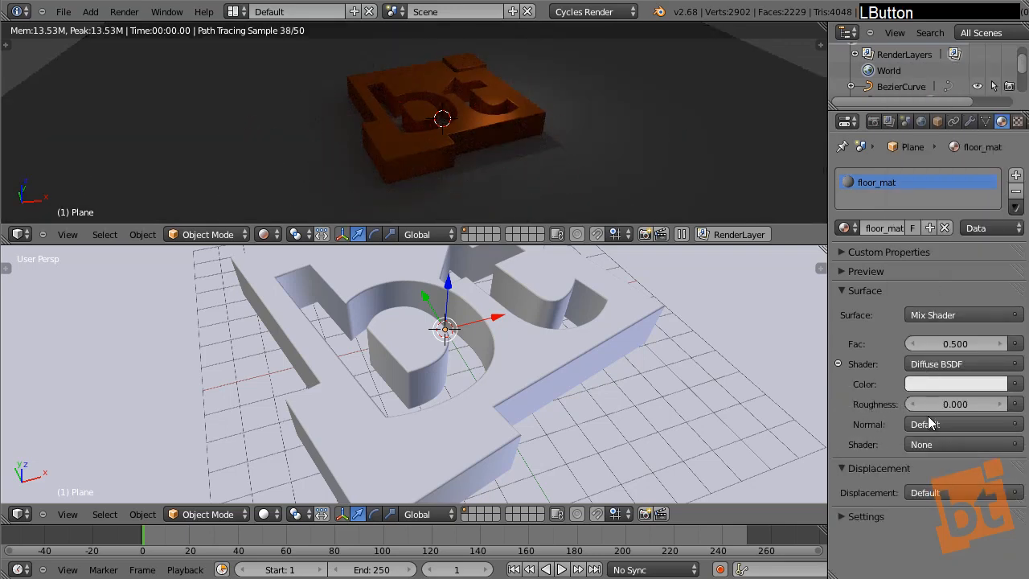
pyautogui.click(930, 446)
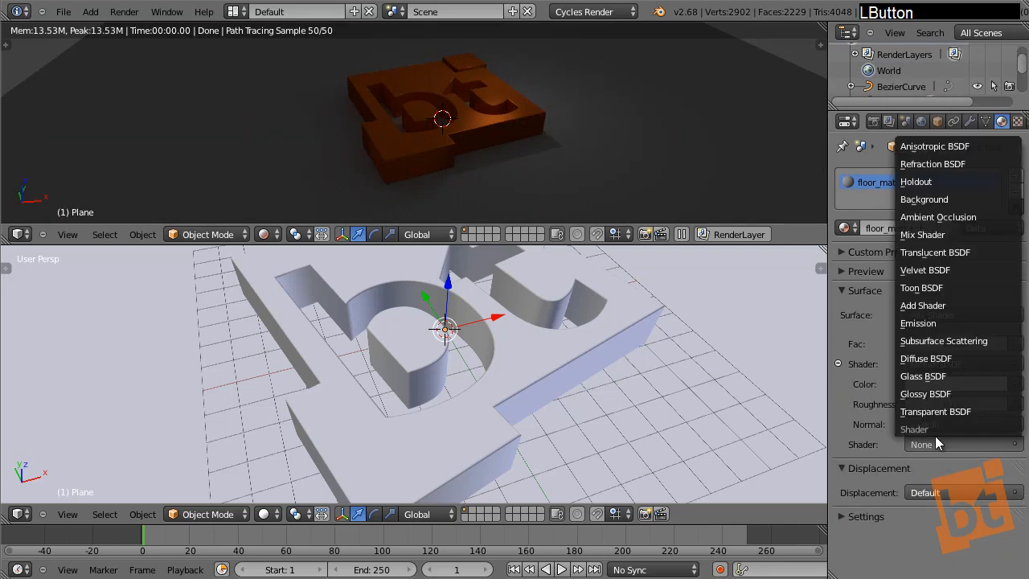
pyautogui.click(938, 396)
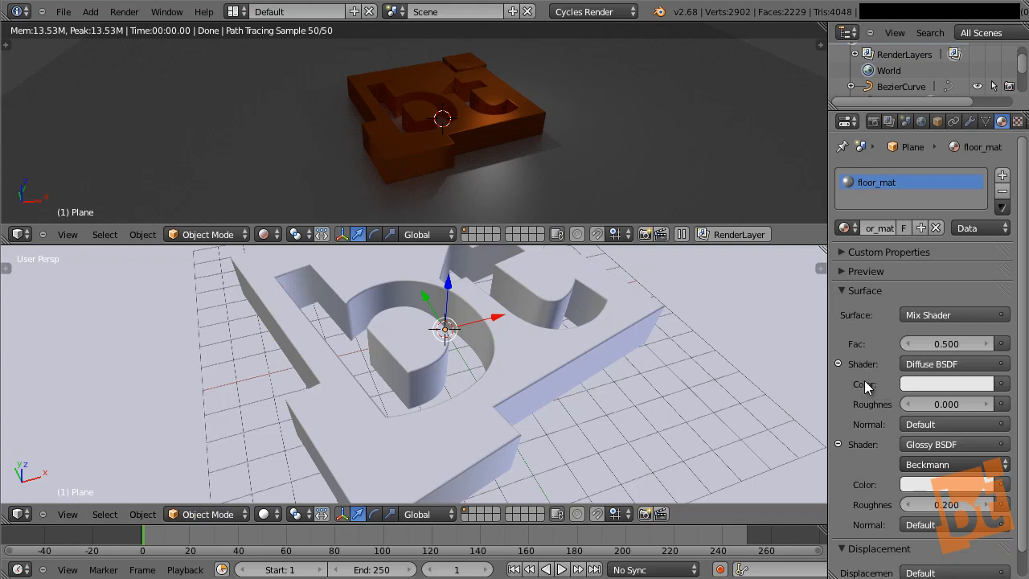
# Use the pavementTextureNo7476_3648x2736.jpg image from the 00_resources folder as an Image Texture for the Diffuse BSDF color of floor_mat
pyautogui.click(1001, 385)
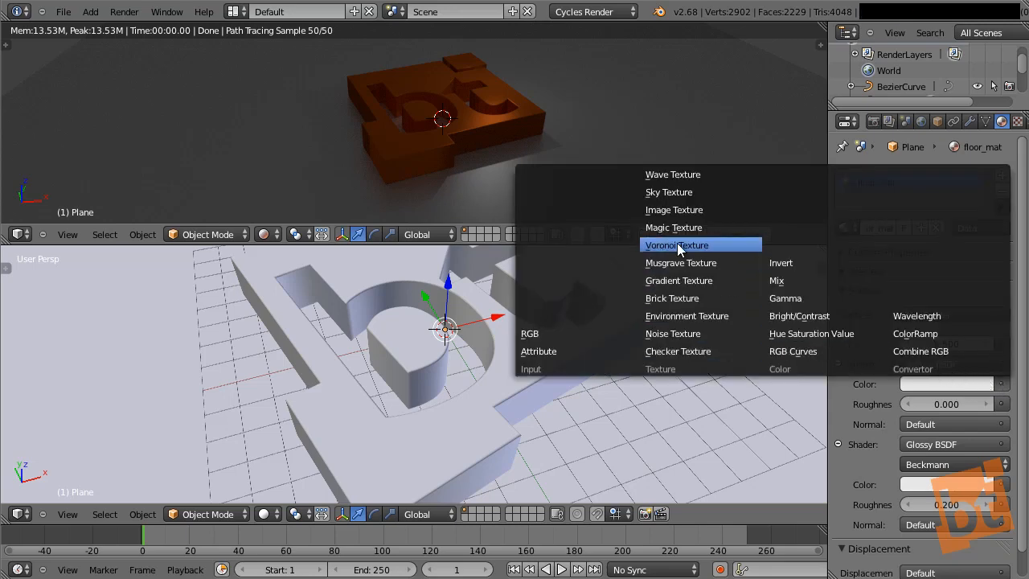
pyautogui.click(672, 209)
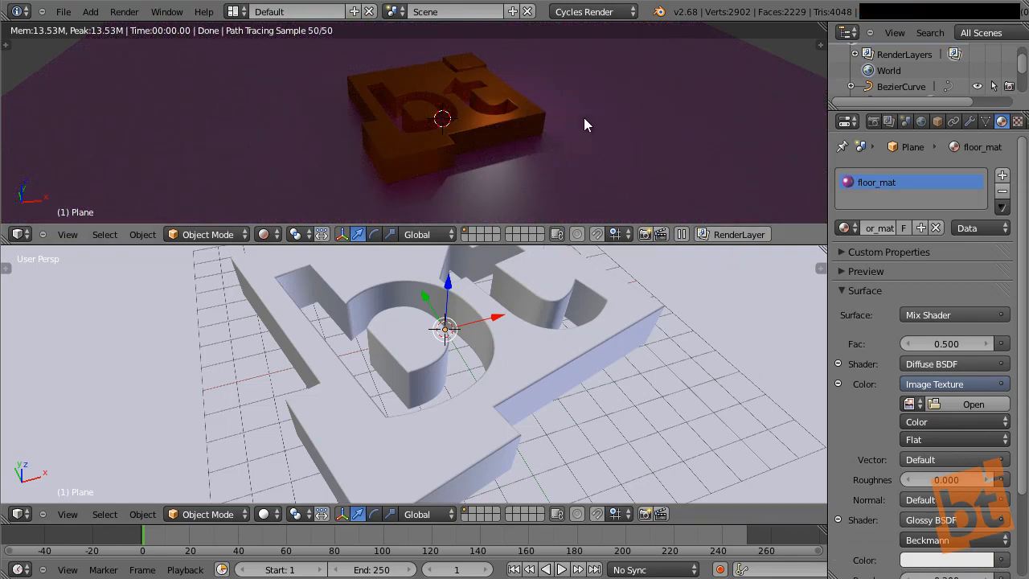
pyautogui.click(957, 404)
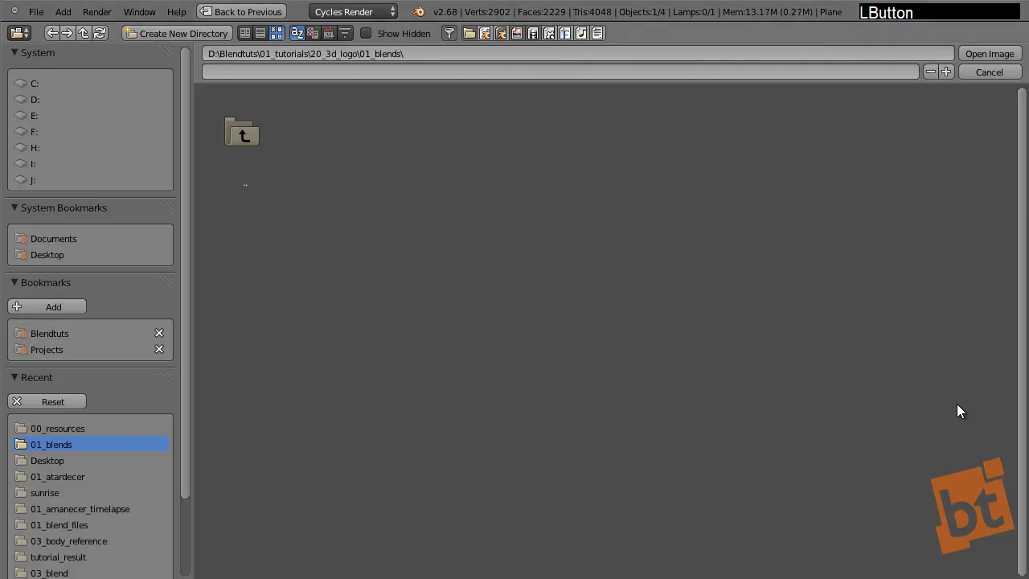
pyautogui.click(264, 130)
pyautogui.click(347, 150)
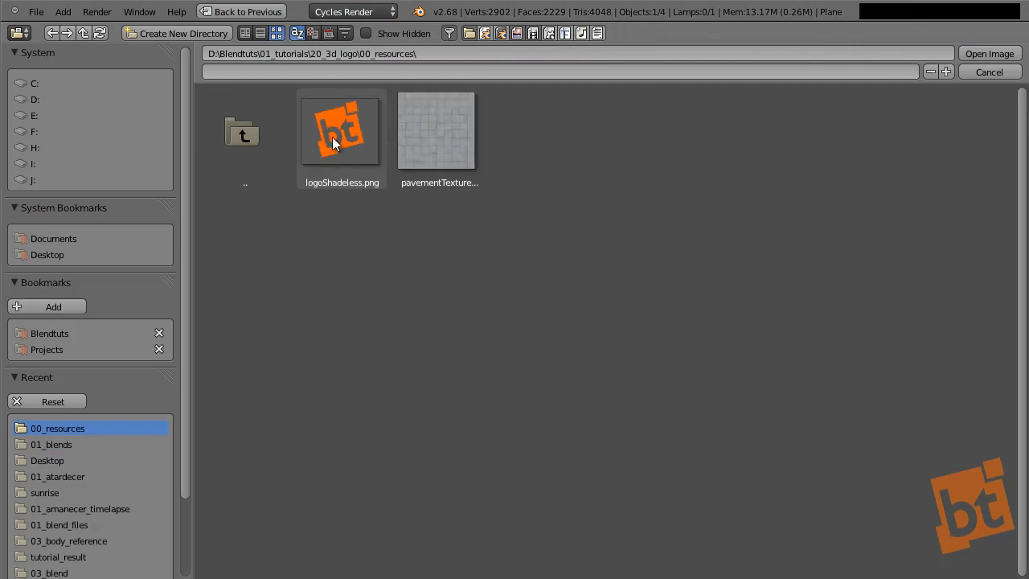
pyautogui.click(448, 147)
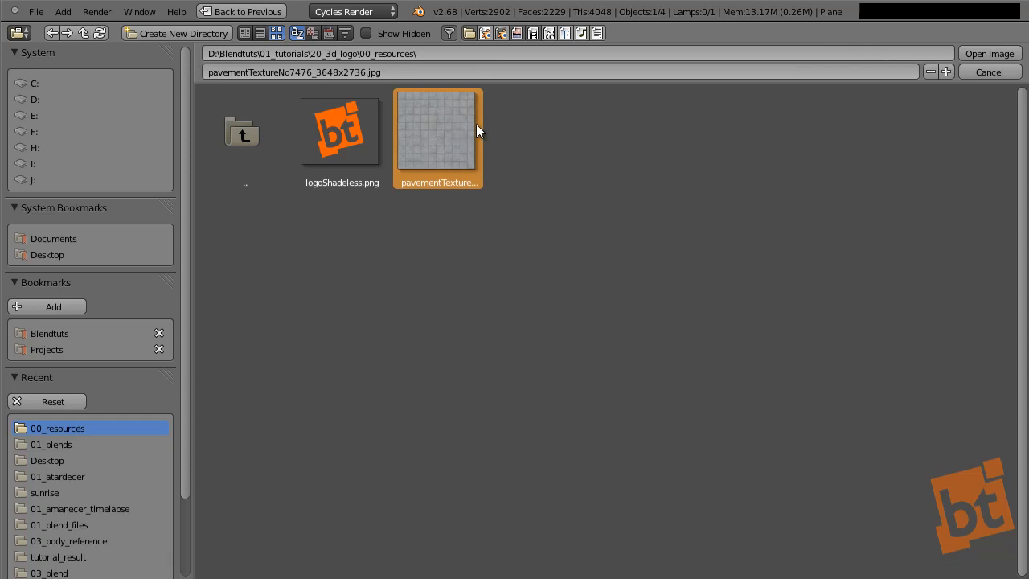
pyautogui.click(992, 56)
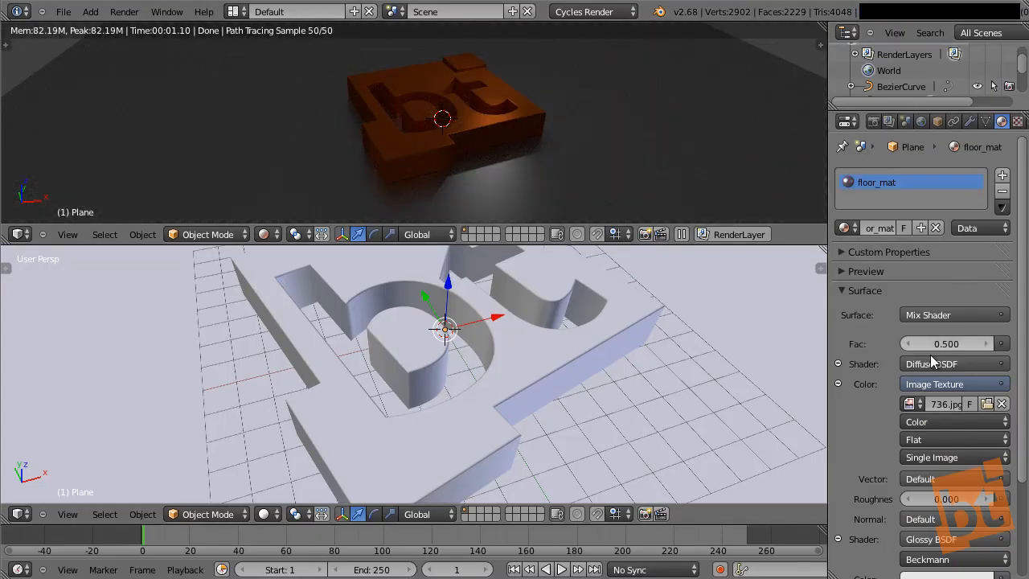
# Unwrap all of the ground plane's geometry in Edit Mode and return to Object Mode
pyautogui.rightClick(616, 363)
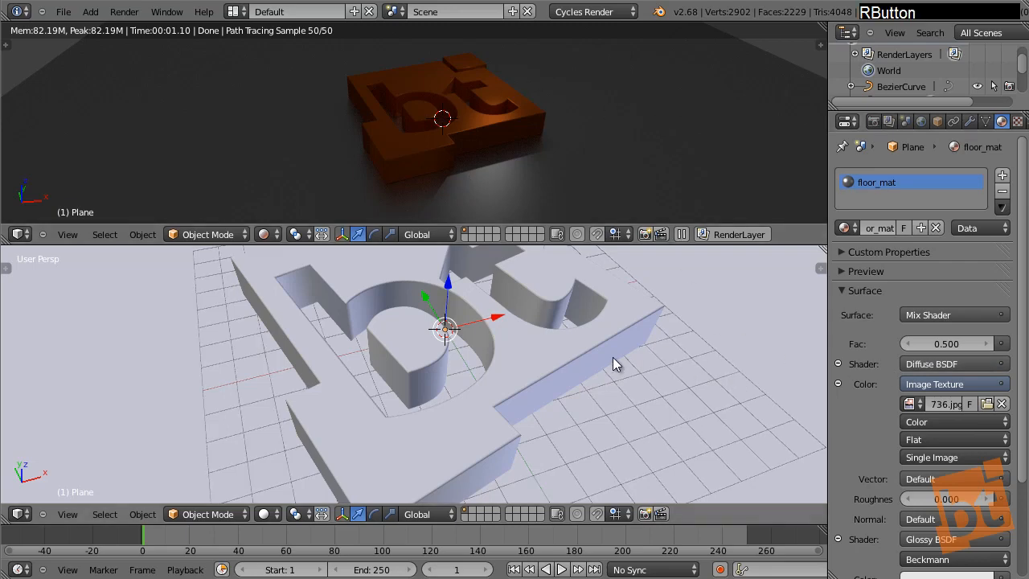
pyautogui.press('KP_Decimal')
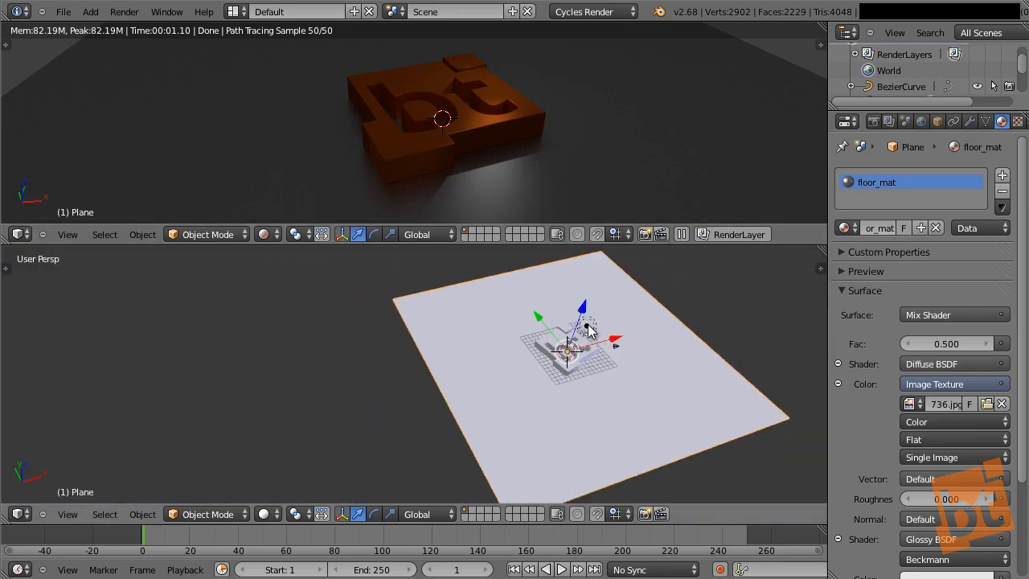
pyautogui.press('Tab')
pyautogui.press('a')
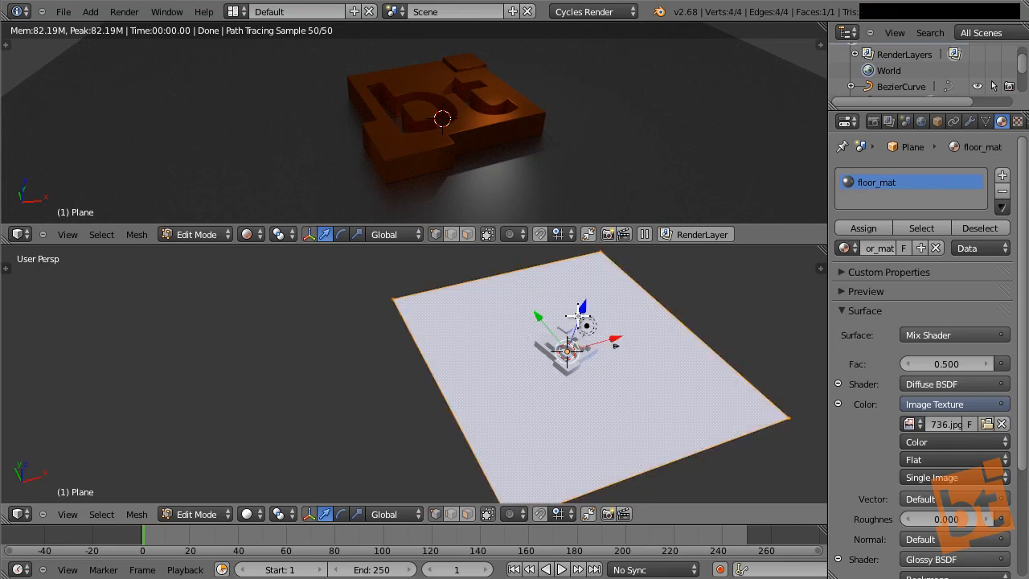
pyautogui.press('u')
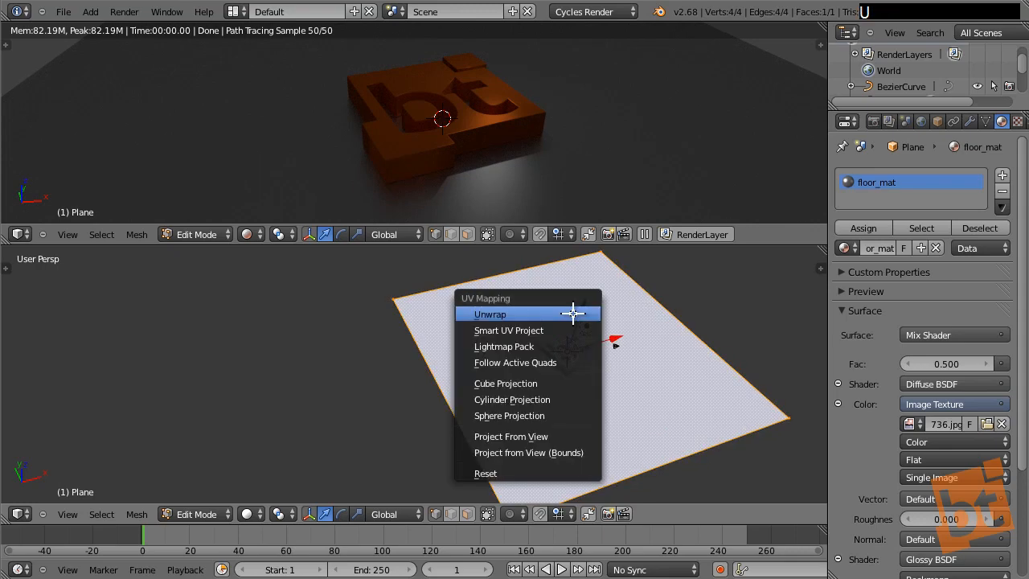
pyautogui.click(571, 311)
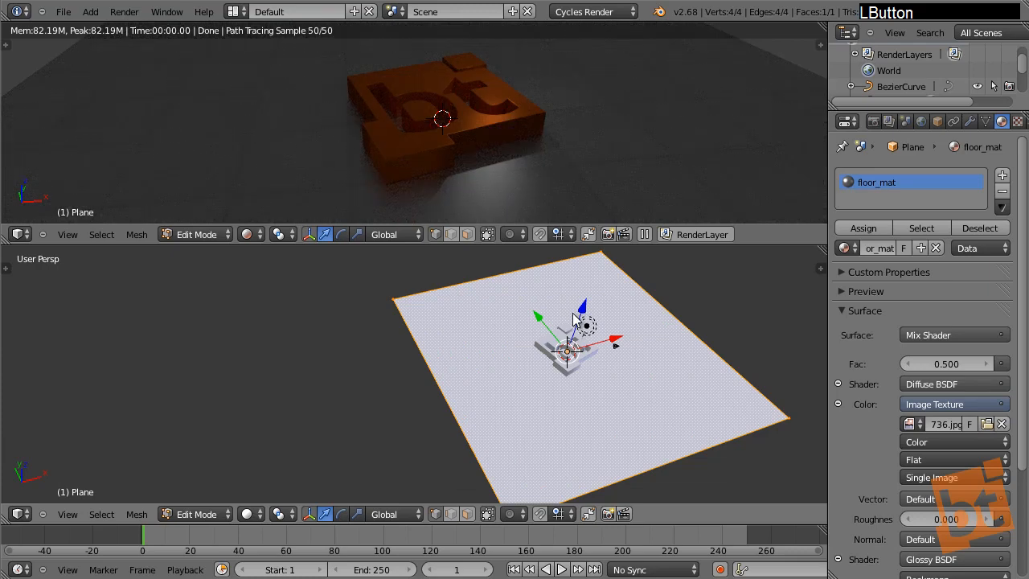
pyautogui.press('Tab')
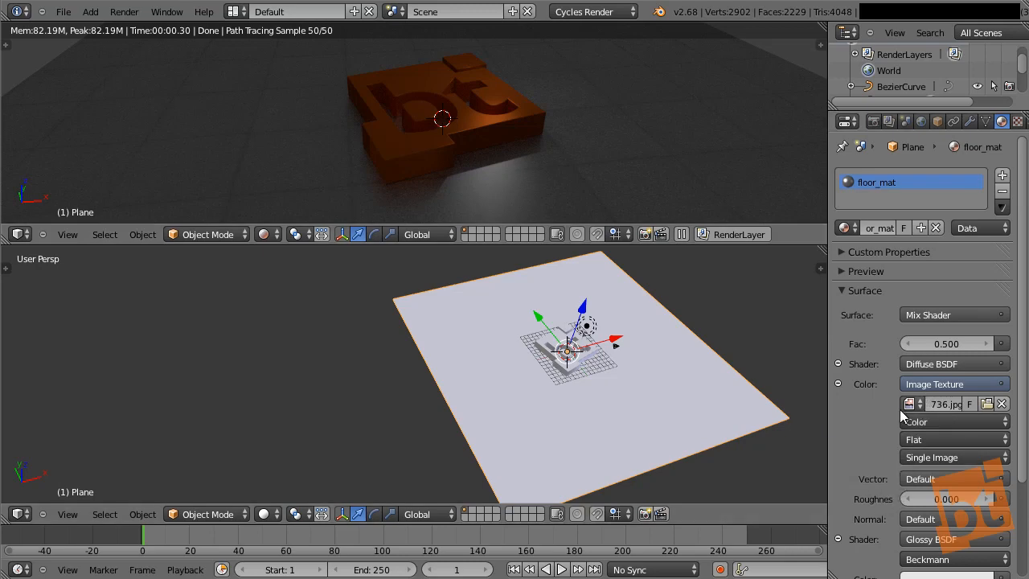
# Test the Mix Shader factor of floor_mat at 0.000 and 0.600, and return it to 0.500
pyautogui.moveTo(899, 409); pyautogui.dragTo(893, 332, button='middle')
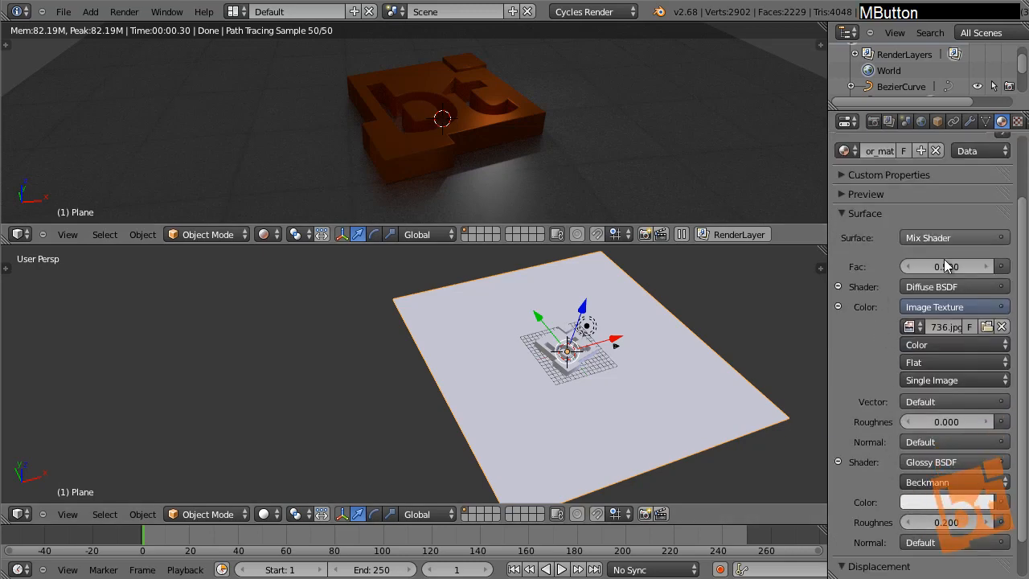
pyautogui.moveTo(947, 265)
pyautogui.mouseDown()
pyautogui.moveTo(870, 256)
pyautogui.moveTo(944, 263)
pyautogui.mouseUp()
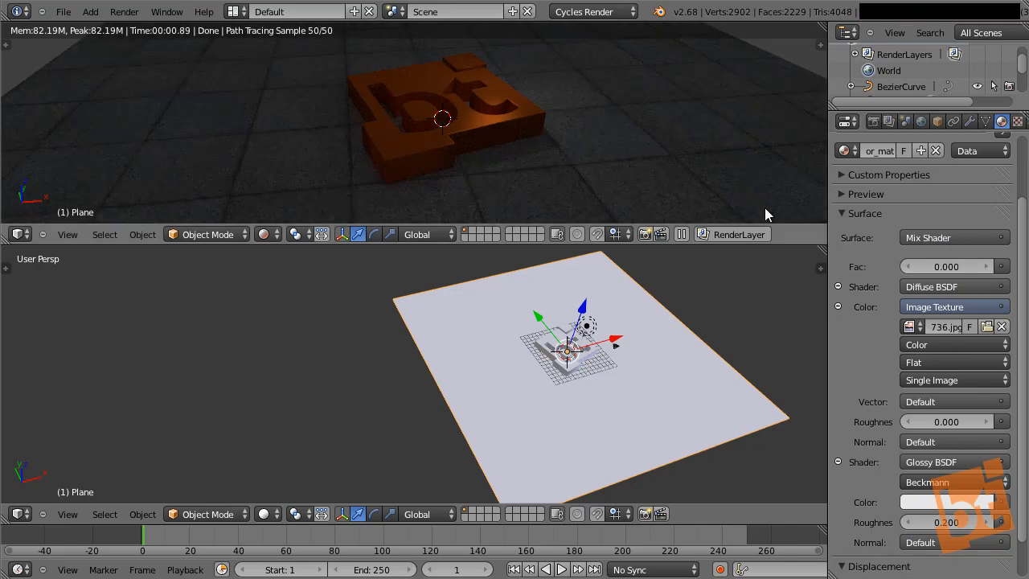
pyautogui.click(987, 266)
pyautogui.click(987, 266)
pyautogui.click(987, 266)
pyautogui.click(988, 266)
pyautogui.click(988, 266)
pyautogui.click(987, 266)
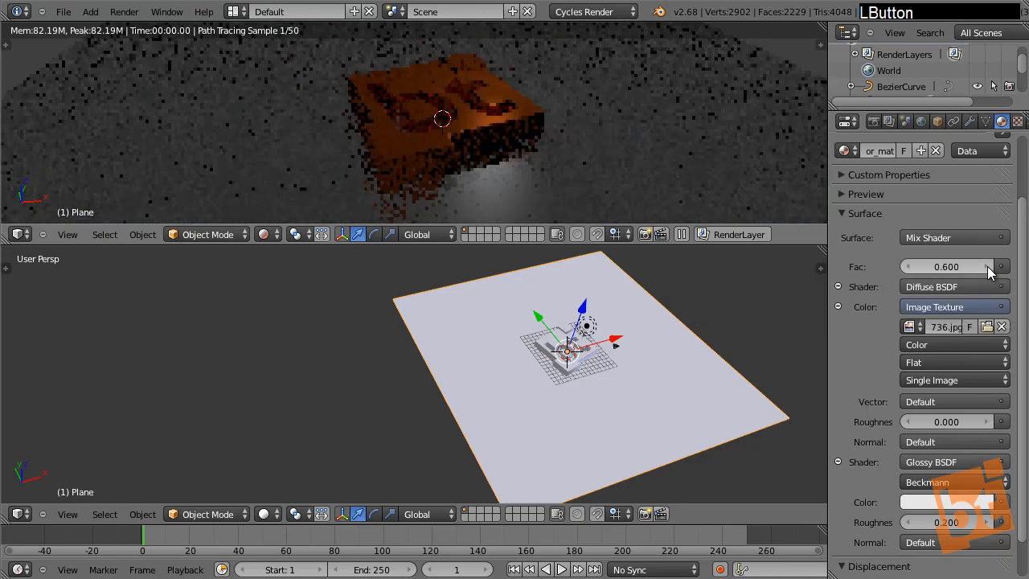
pyautogui.click(907, 267)
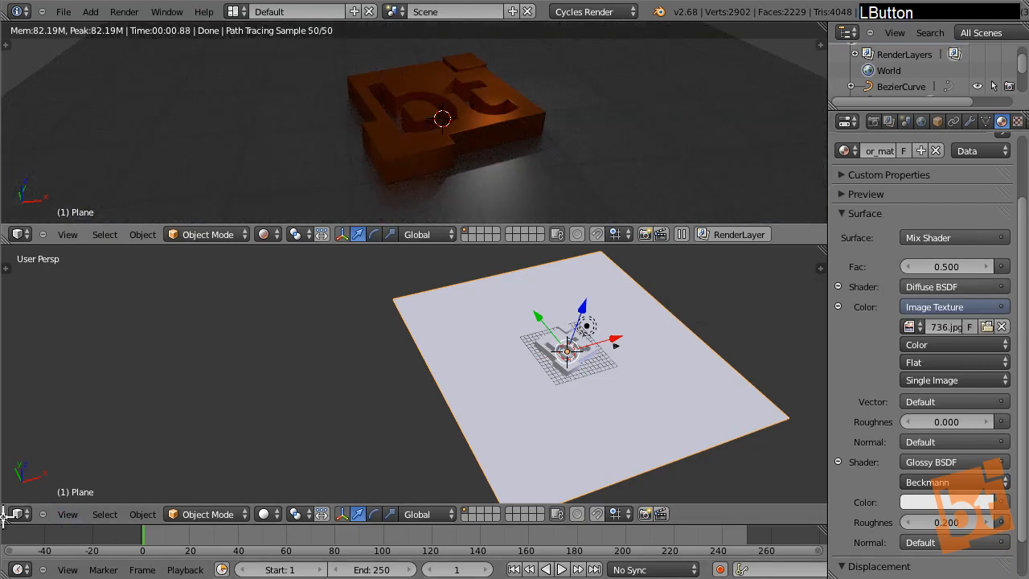
# Show the floor_mat nodes in a Node Editor in the lower area and space out the Glossy BSDF and Image Texture nodes
pyautogui.click(32, 517)
pyautogui.click(67, 328)
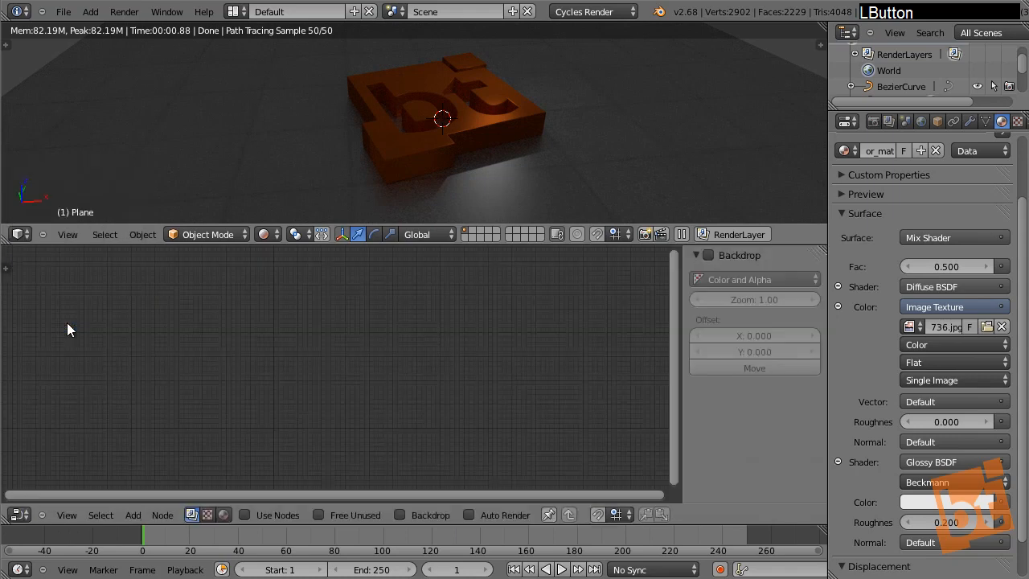
pyautogui.click(225, 515)
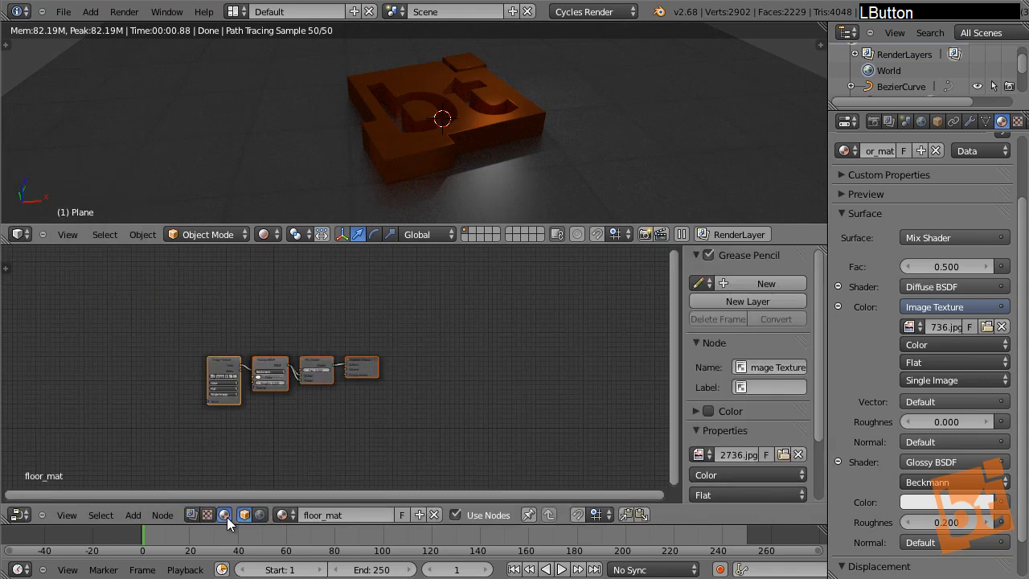
pyautogui.scroll(3, 289, 388)
pyautogui.moveTo(288, 388); pyautogui.dragTo(445, 344, button='middle')
pyautogui.moveTo(401, 262); pyautogui.dragTo(400, 367)
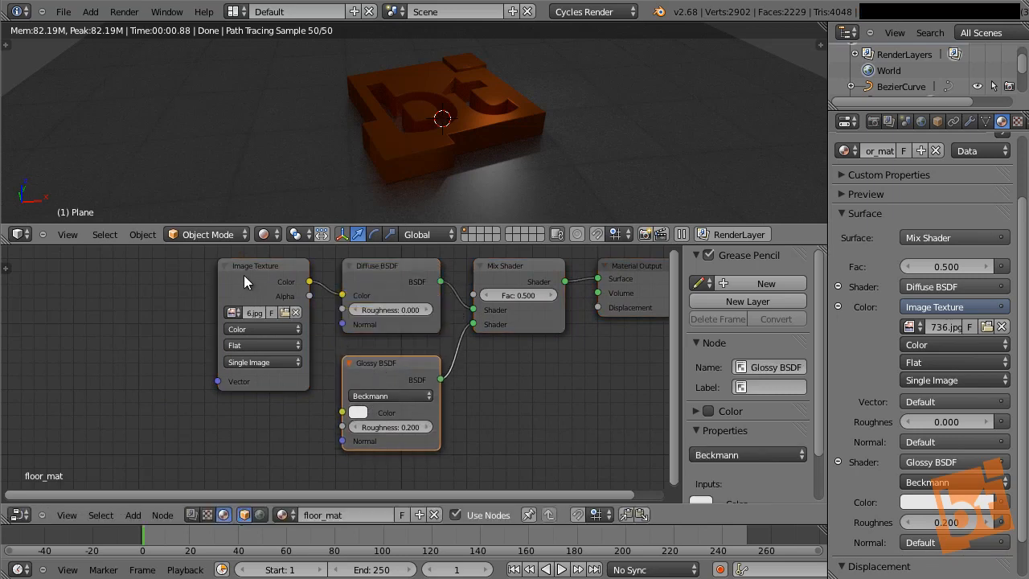
pyautogui.moveTo(245, 280); pyautogui.dragTo(196, 296)
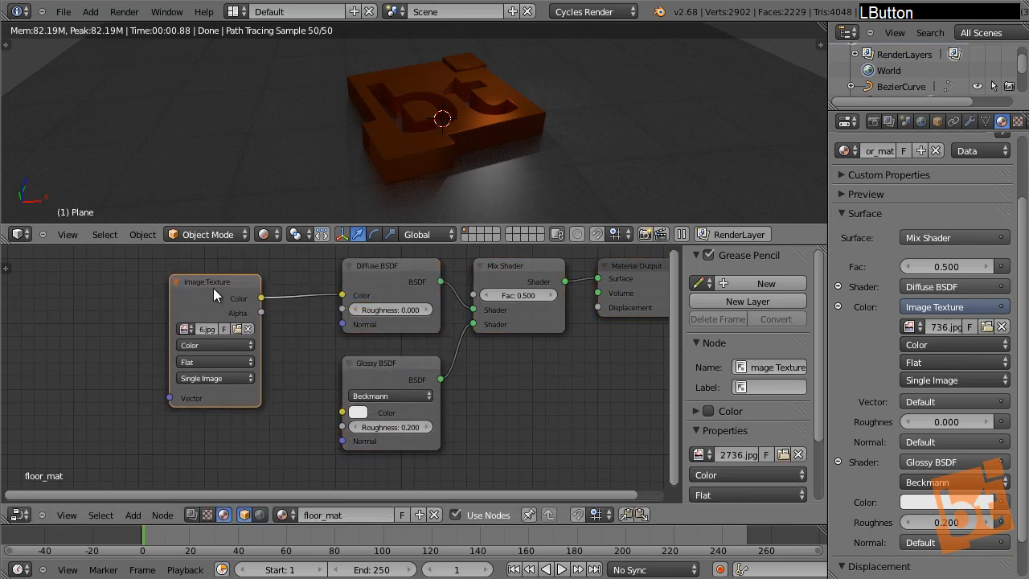
# Link the Image Texture color to the Glossy BSDF color as well and set the glossy roughness to 0.300
pyautogui.click(260, 298)
pyautogui.moveTo(316, 403); pyautogui.dragTo(343, 412)
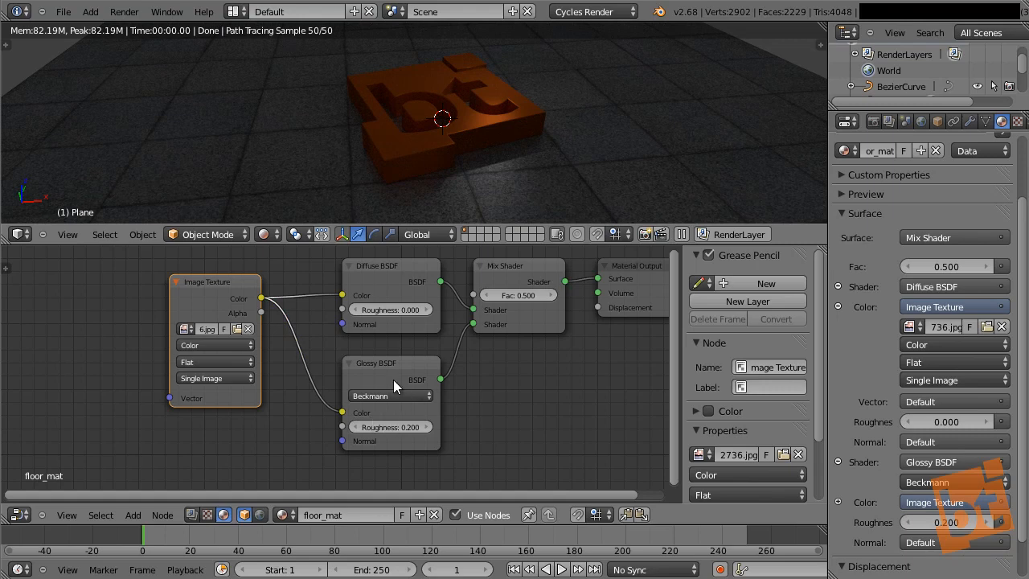
pyautogui.click(353, 429)
pyautogui.click(353, 429)
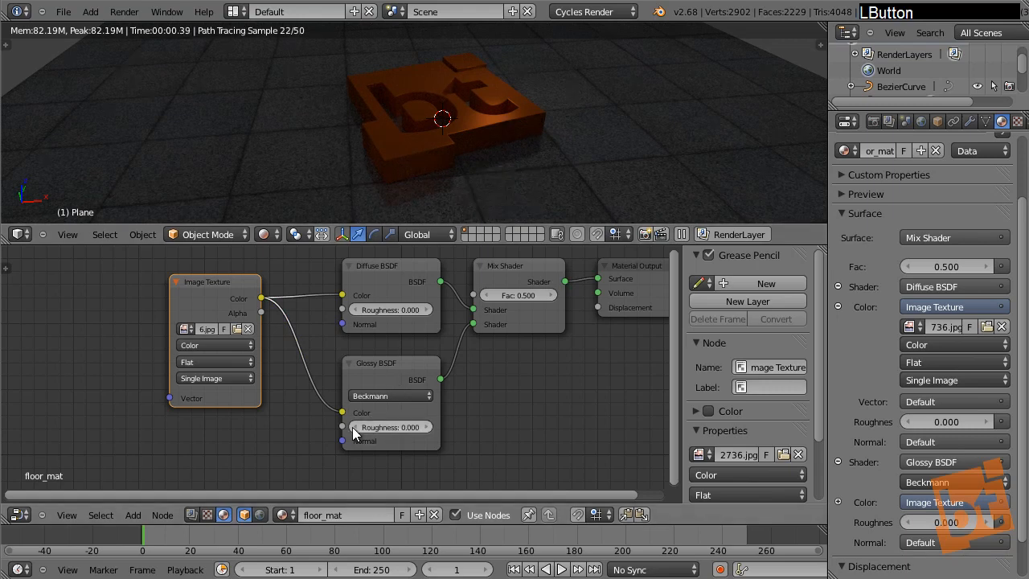
pyautogui.click(429, 428)
pyautogui.click(429, 428)
pyautogui.click(429, 428)
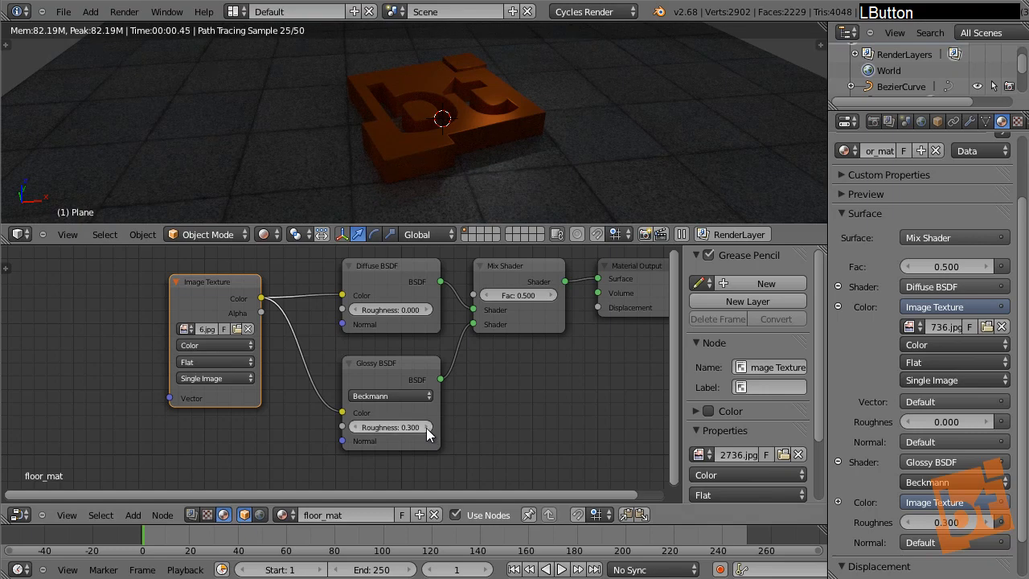
# Compare the floor's reflections with a Mix Shader factor of 1.000 and settle on a factor of 0.700
pyautogui.click(517, 296)
pyautogui.moveTo(517, 297); pyautogui.dragTo(526, 304)
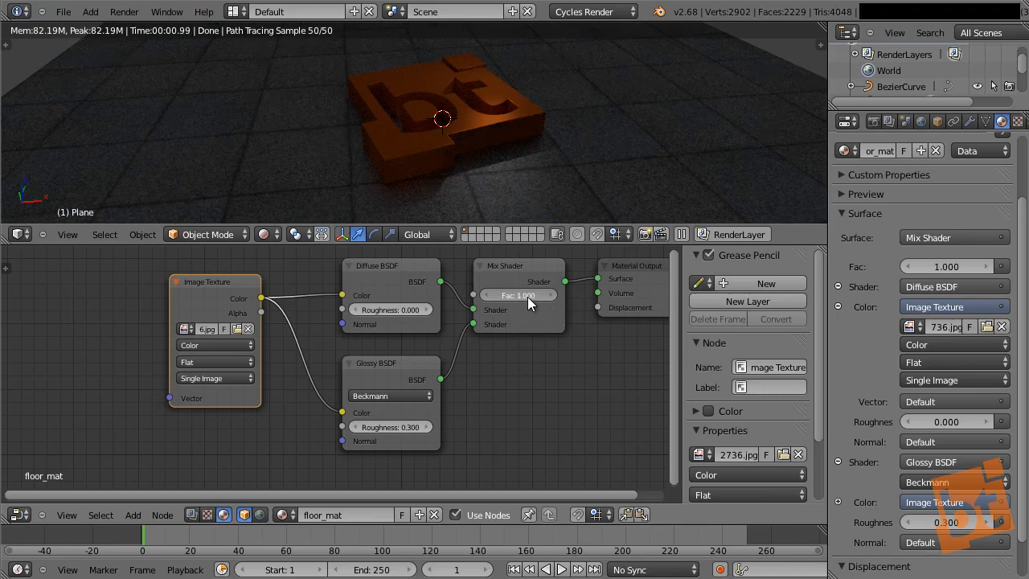
pyautogui.keyDown('shift'); pyautogui.moveTo(561, 170); pyautogui.dragTo(633, 174, button='middle'); pyautogui.keyUp('shift')
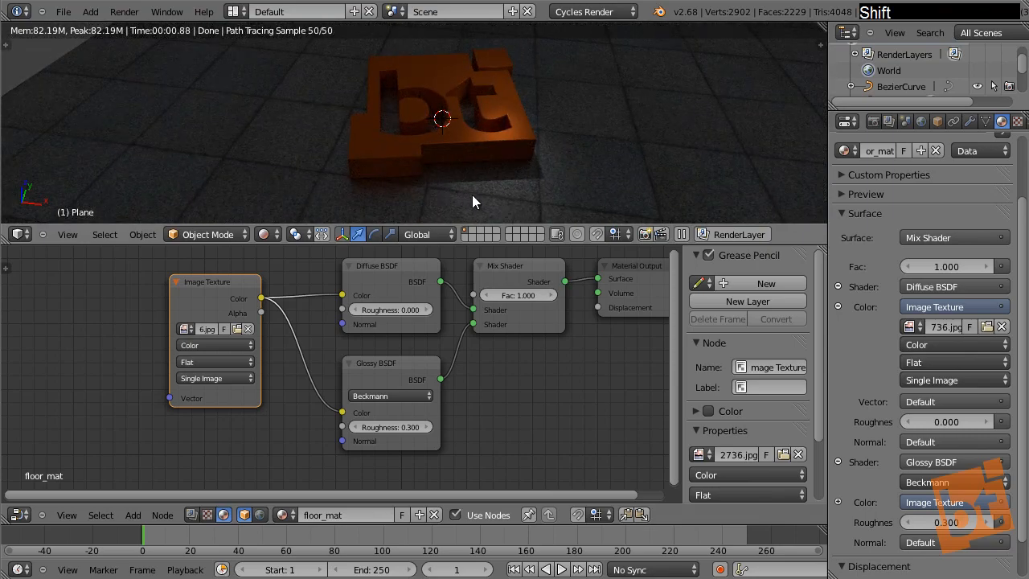
pyautogui.keyDown('shift'); pyautogui.moveTo(563, 179); pyautogui.dragTo(497, 167, button='middle'); pyautogui.keyUp('shift')
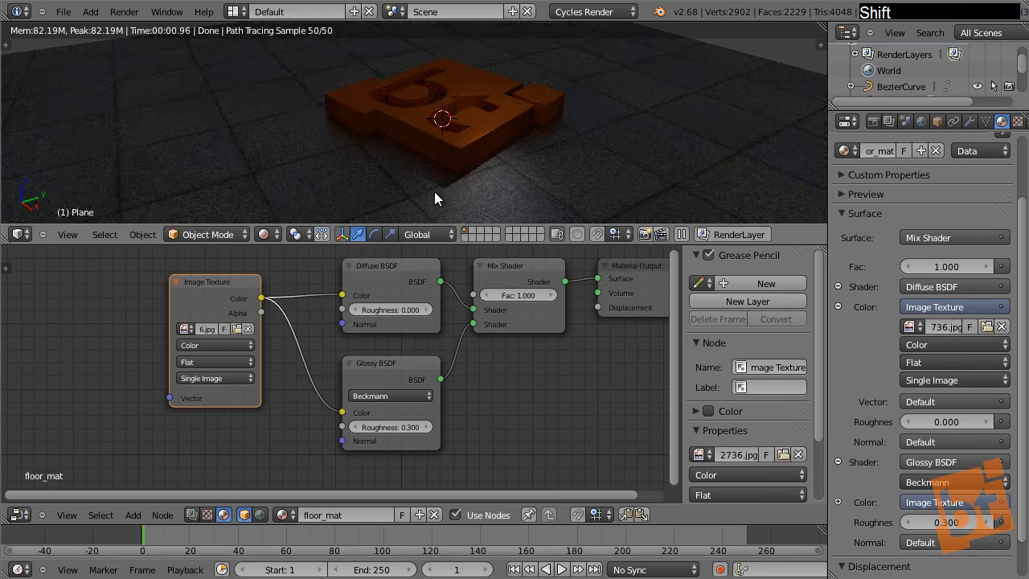
pyautogui.keyDown('shift'); pyautogui.moveTo(426, 160); pyautogui.dragTo(492, 266, button='middle'); pyautogui.keyUp('shift')
pyautogui.moveTo(545, 292); pyautogui.dragTo(488, 299)
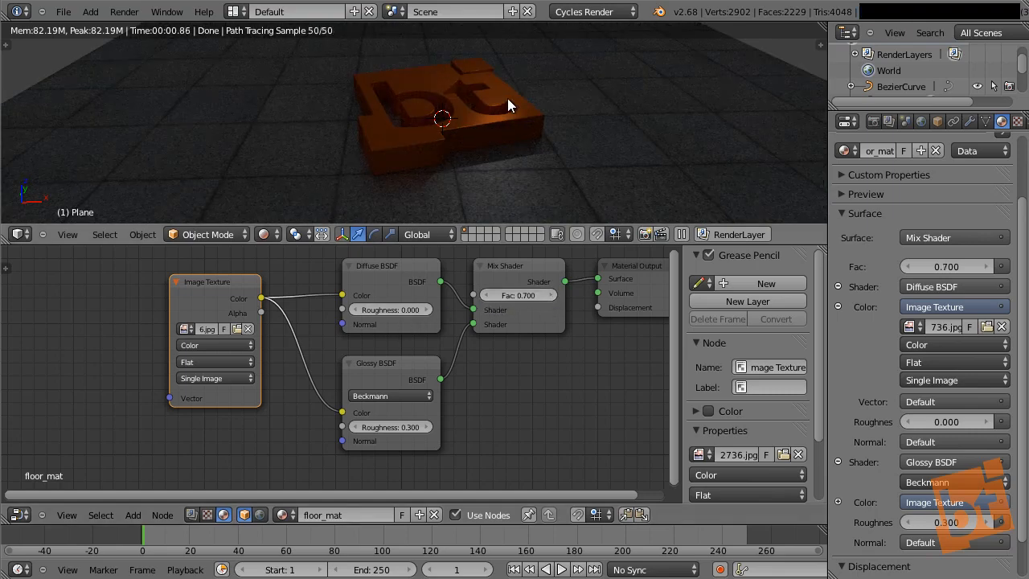
pyautogui.keyDown('shift'); pyautogui.moveTo(519, 108); pyautogui.dragTo(523, 119, button='middle'); pyautogui.keyUp('shift')
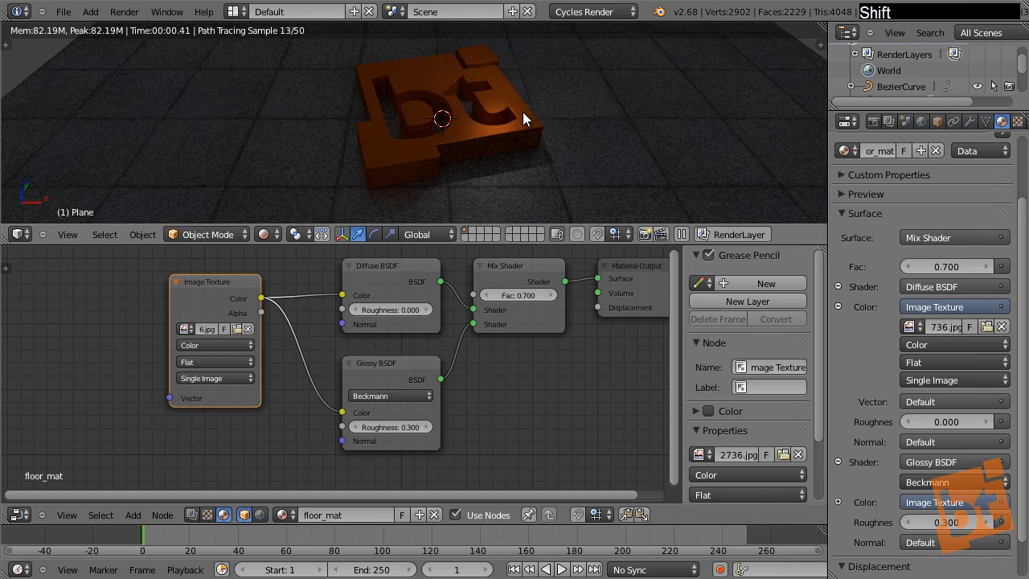
# Enable the World's Background surface and brighten its color to a warm brownish grey
pyautogui.click(920, 121)
pyautogui.click(926, 265)
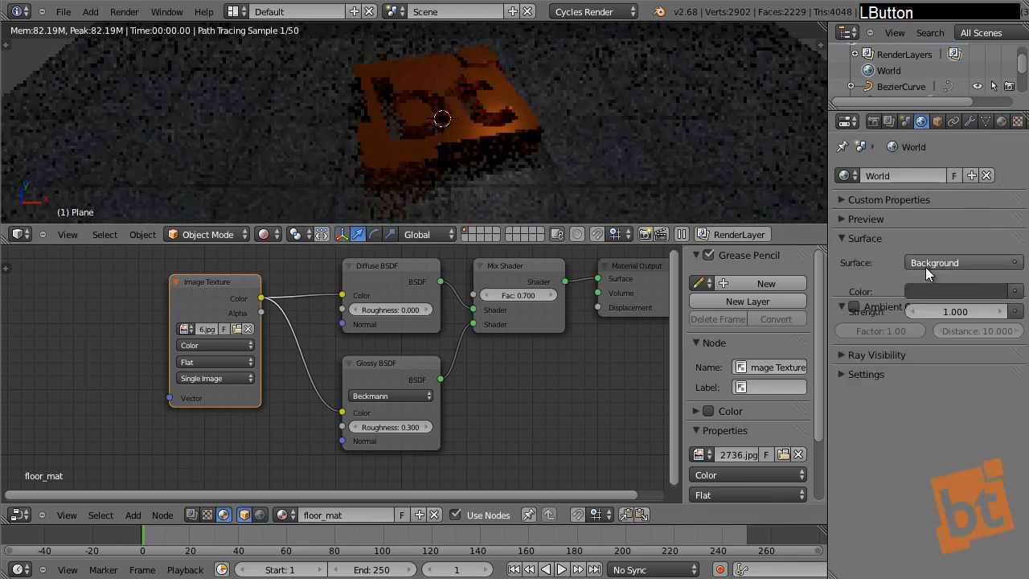
pyautogui.click(937, 293)
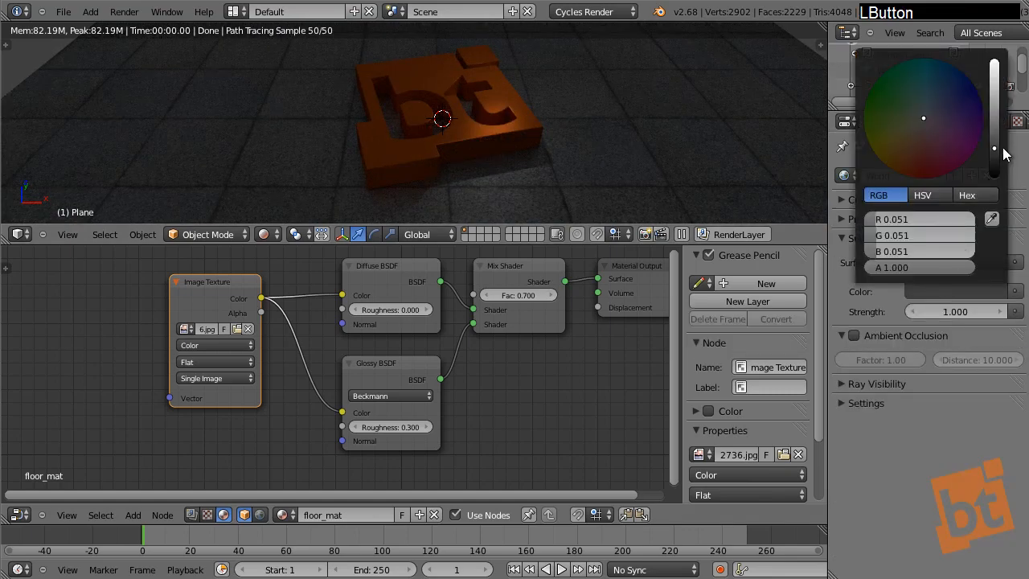
pyautogui.moveTo(997, 151); pyautogui.dragTo(997, 142)
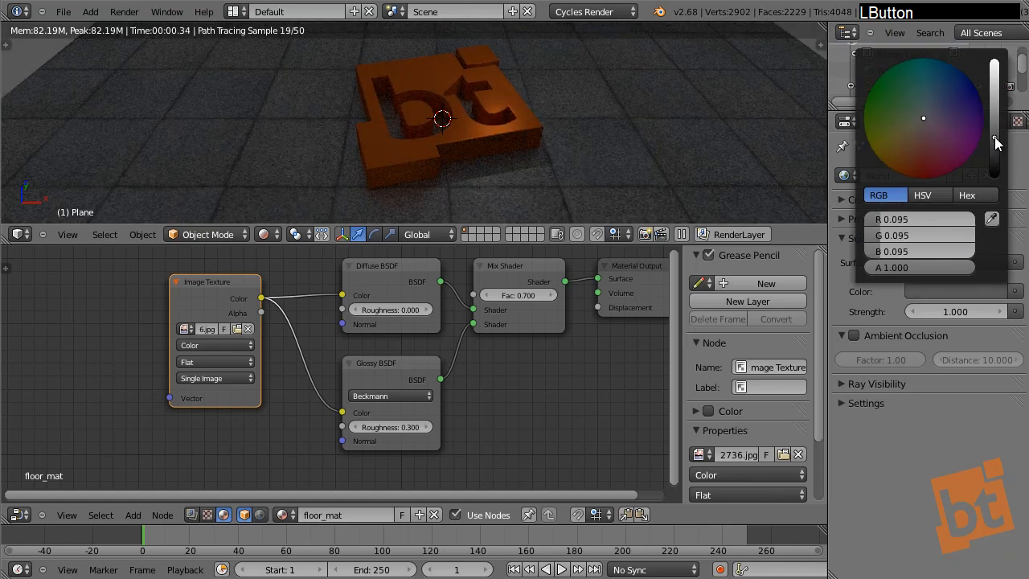
pyautogui.click(996, 142)
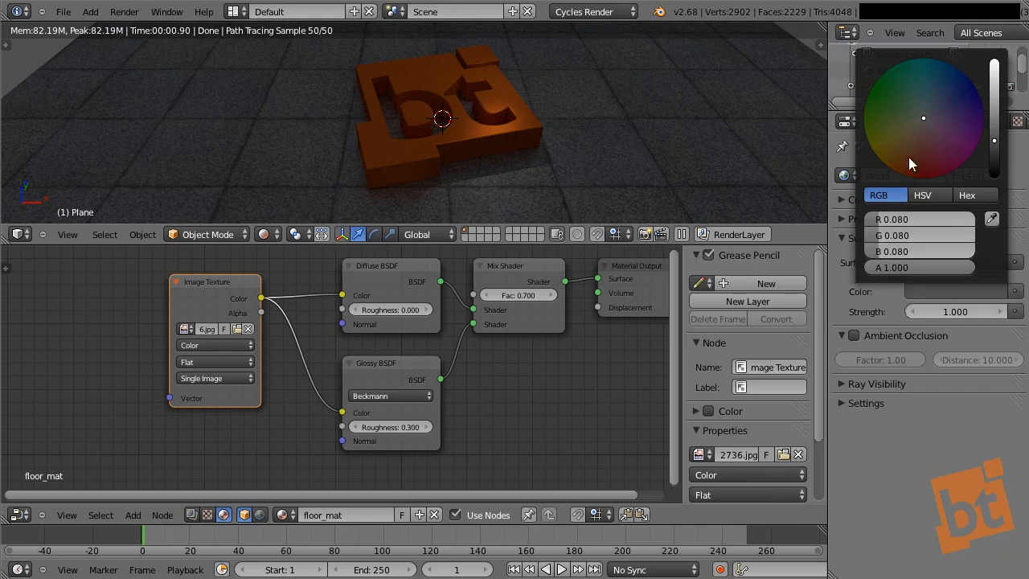
pyautogui.click(917, 133)
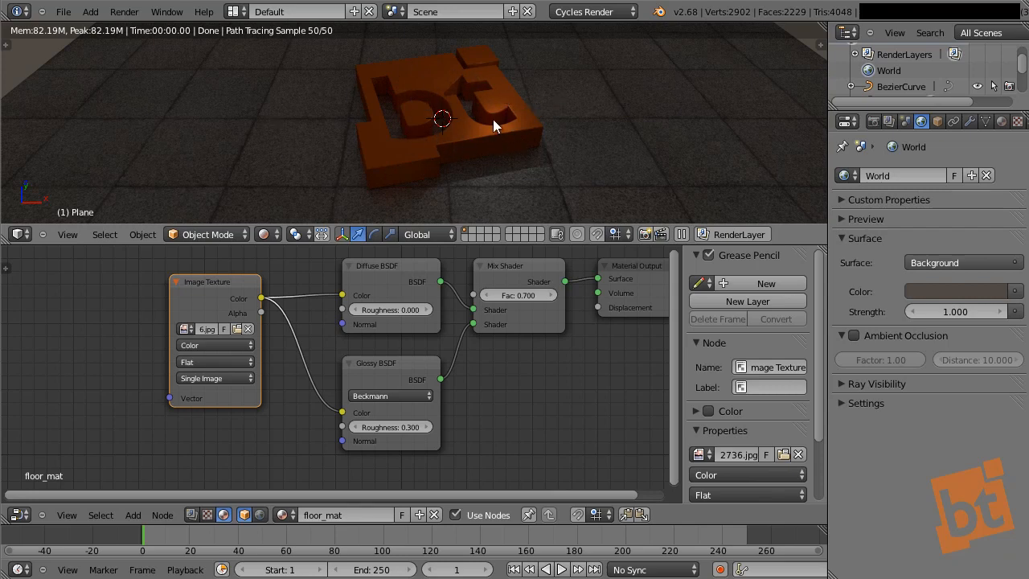
# Switch the lower area from the Node Editor back to a 3D View
pyautogui.moveTo(594, 164); pyautogui.dragTo(599, 161, button='middle')
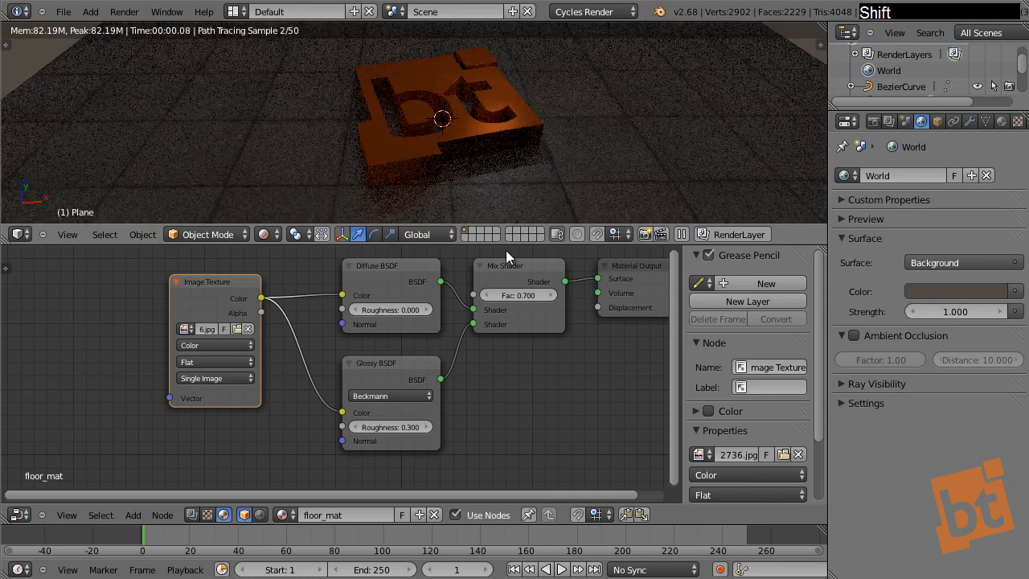
pyautogui.click(29, 514)
pyautogui.click(36, 499)
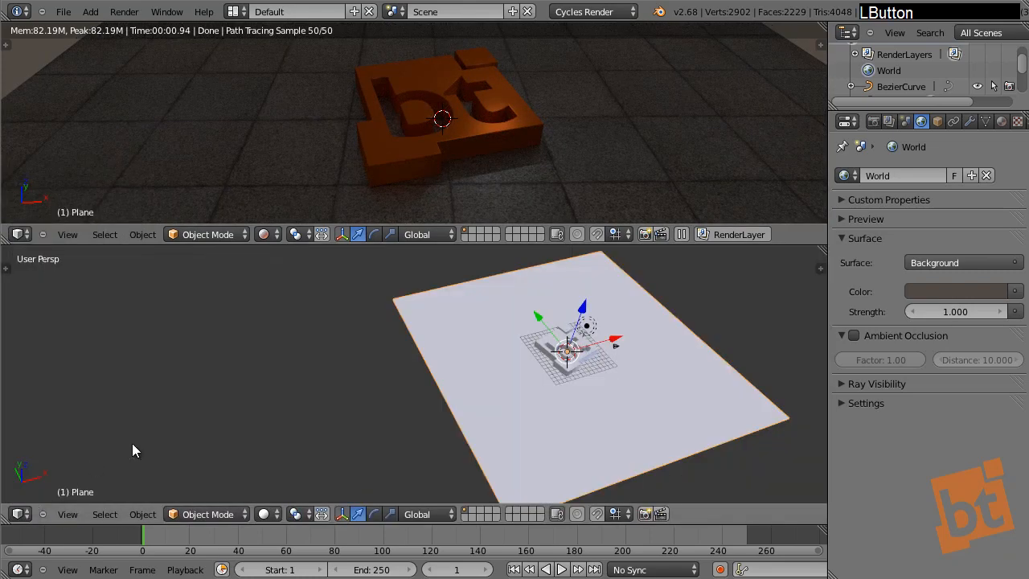
# Select the point lamp, enable nodes for it and set its emission strength to 2500
pyautogui.keyDown('shift'); pyautogui.moveTo(537, 325); pyautogui.dragTo(522, 333, button='middle'); pyautogui.keyUp('shift')
pyautogui.moveTo(600, 356); pyautogui.dragTo(572, 341, button='middle')
pyautogui.scroll(7, 572, 341)
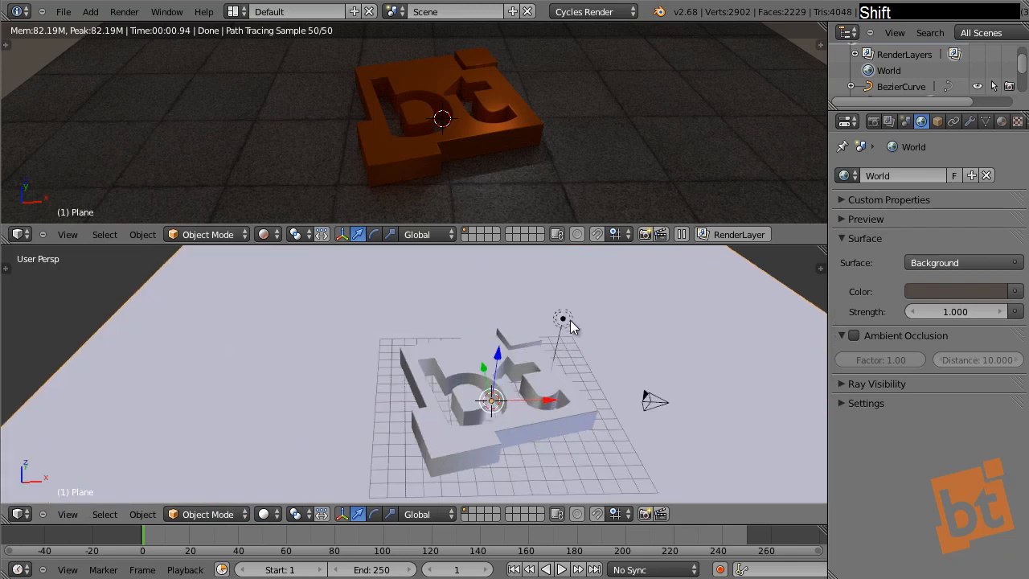
pyautogui.rightClick(568, 315)
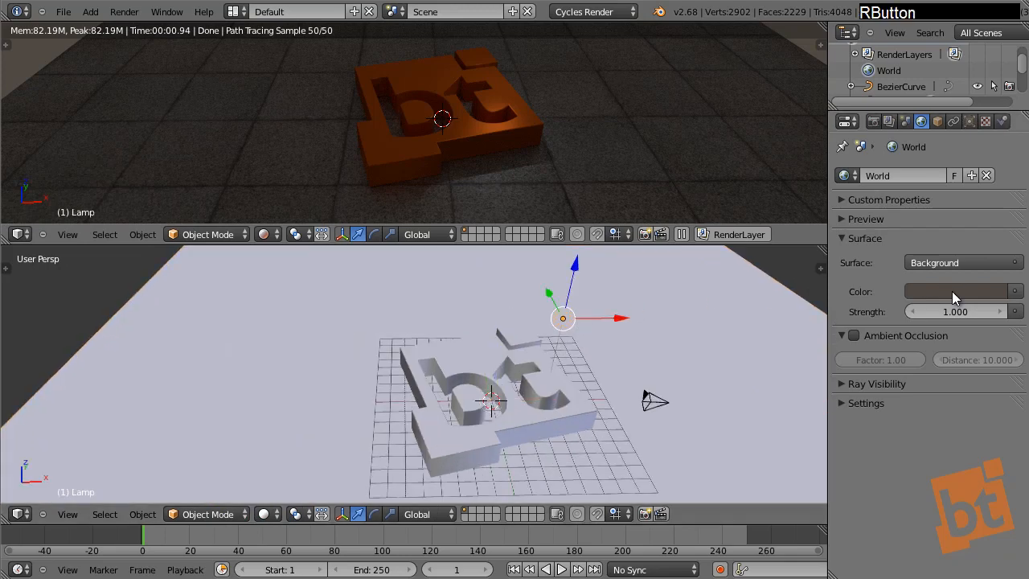
pyautogui.click(970, 123)
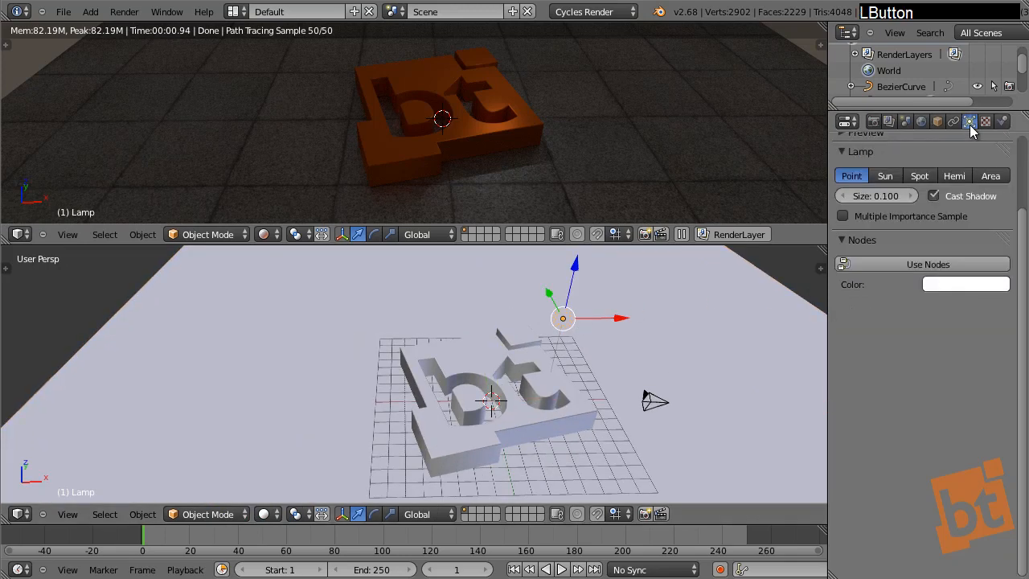
pyautogui.click(910, 268)
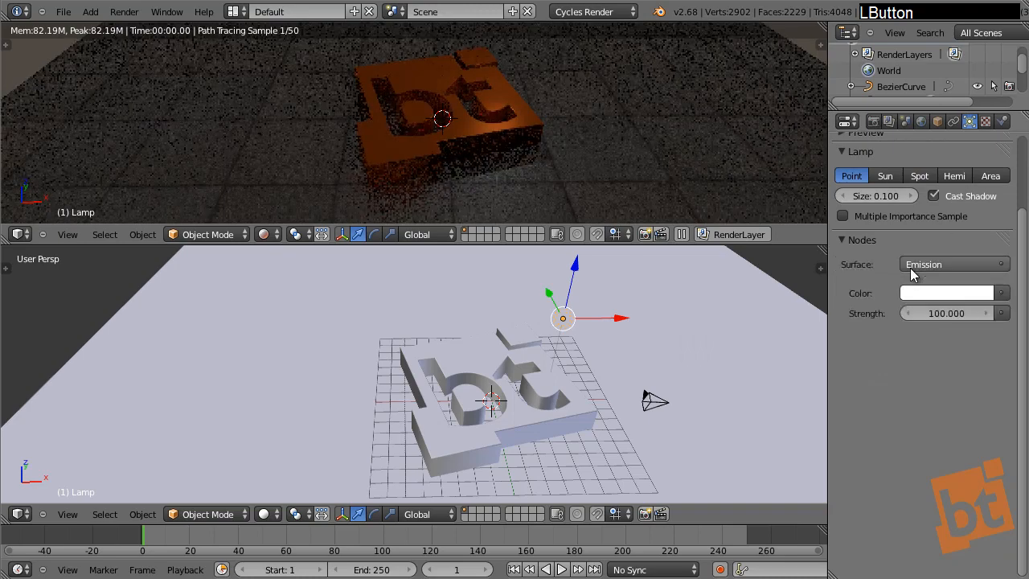
pyautogui.click(940, 313)
pyautogui.write('25')
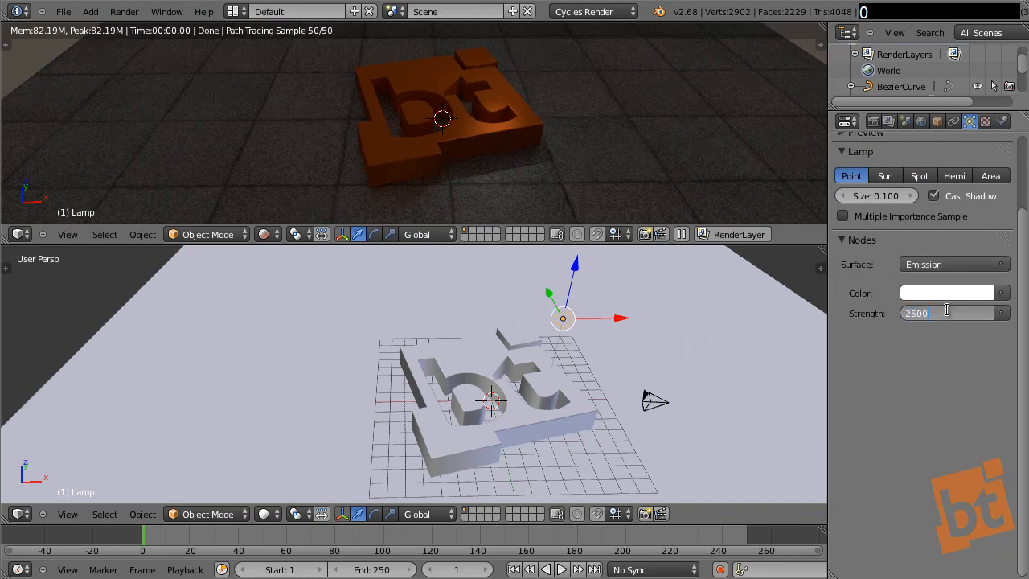
pyautogui.press('Return')
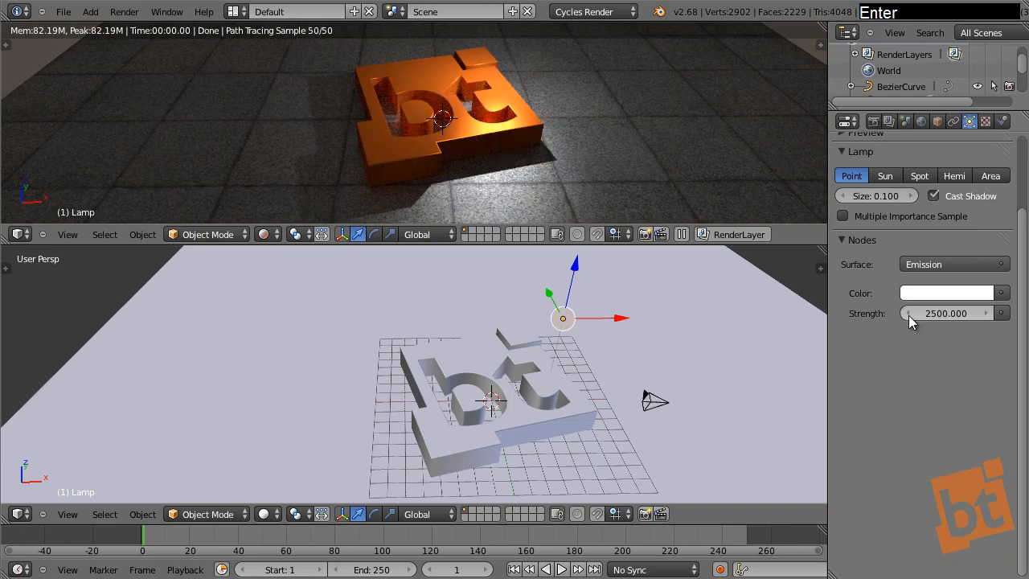
# Move the lamp along its axes so that it lights the bt logo from beyond its upper-right corner
pyautogui.keyDown('shift'); pyautogui.moveTo(622, 321); pyautogui.dragTo(568, 280, button='middle'); pyautogui.keyUp('shift')
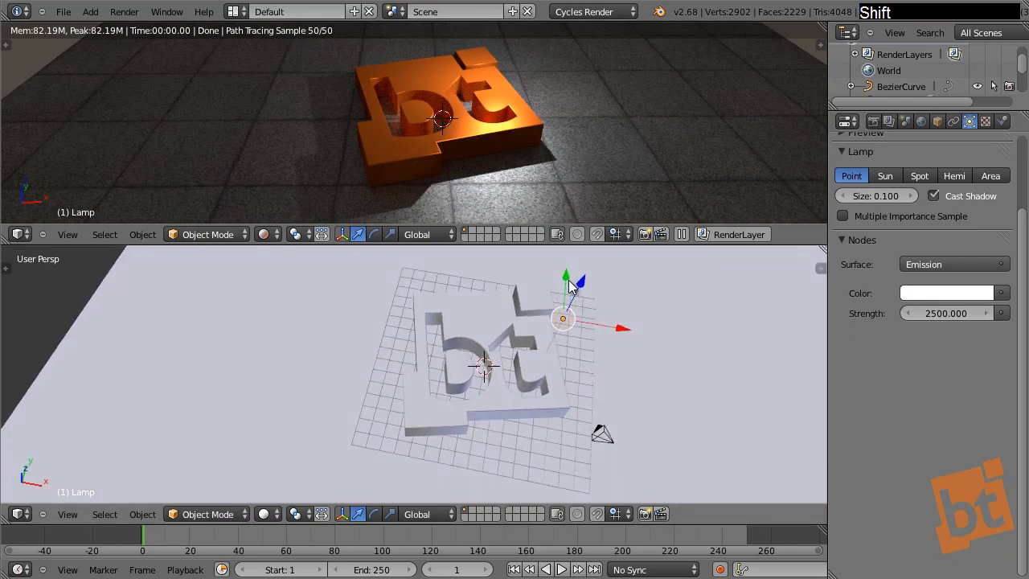
pyautogui.moveTo(569, 280); pyautogui.dragTo(572, 492)
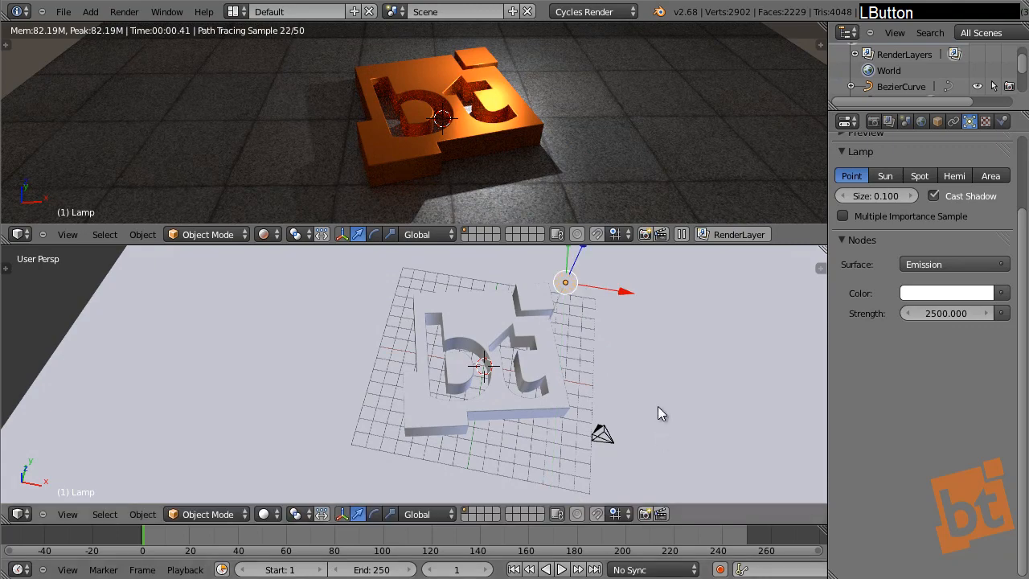
pyautogui.moveTo(622, 291); pyautogui.dragTo(668, 311)
pyautogui.keyDown('shift'); pyautogui.moveTo(668, 312); pyautogui.dragTo(635, 386, button='middle'); pyautogui.keyUp('shift')
pyautogui.keyDown('shift'); pyautogui.moveTo(635, 385); pyautogui.dragTo(635, 386, button='middle'); pyautogui.keyUp('shift')
pyautogui.moveTo(599, 347); pyautogui.dragTo(594, 324)
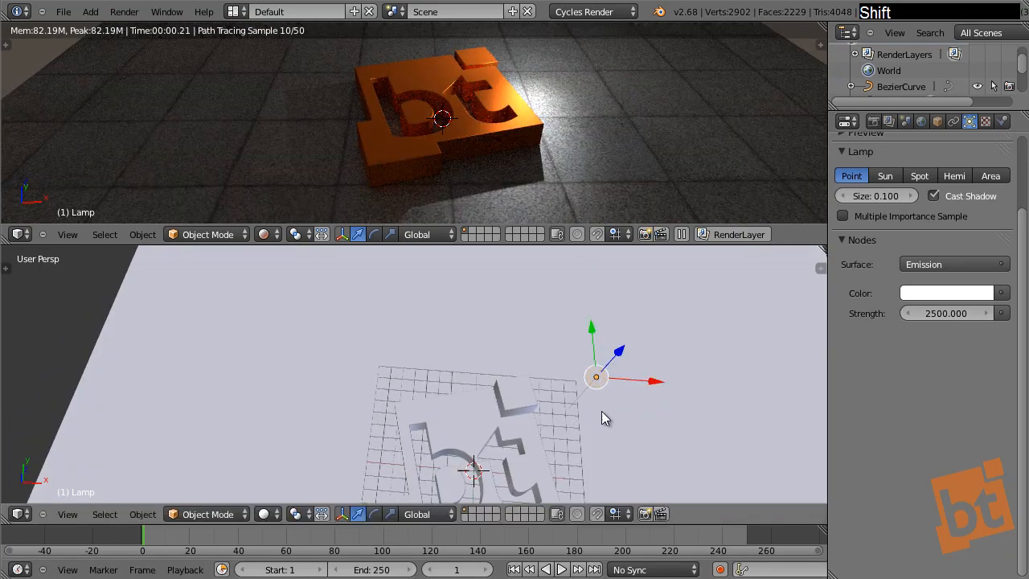
pyautogui.moveTo(601, 411); pyautogui.dragTo(554, 438, button='middle')
pyautogui.moveTo(619, 332); pyautogui.dragTo(637, 296)
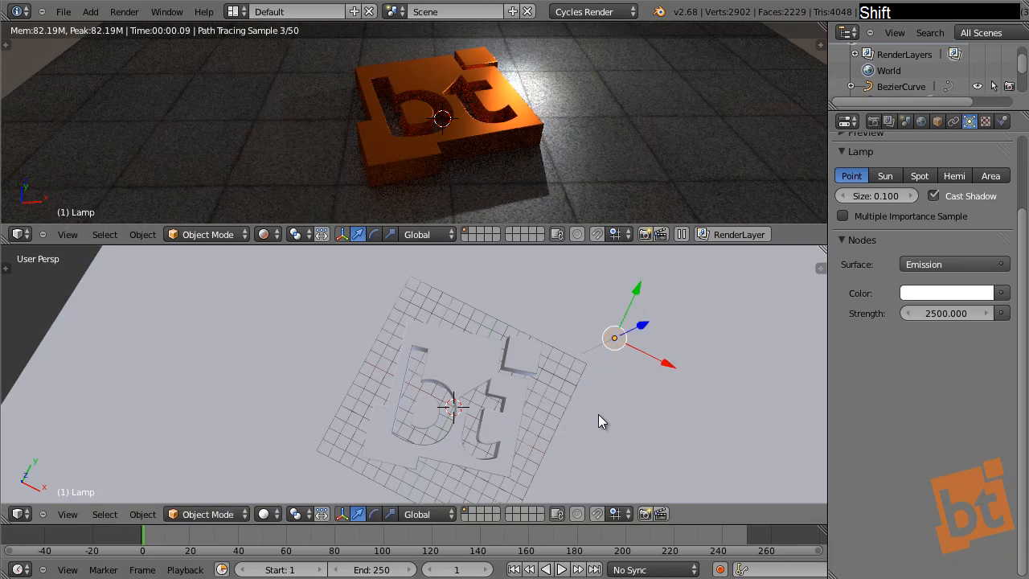
# Raise the lamp high above the floor behind the logo and shift it back along X toward the logo
pyautogui.moveTo(598, 414); pyautogui.dragTo(602, 361, button='middle')
pyautogui.scroll(-3, 603, 361)
pyautogui.moveTo(631, 313); pyautogui.dragTo(657, 499)
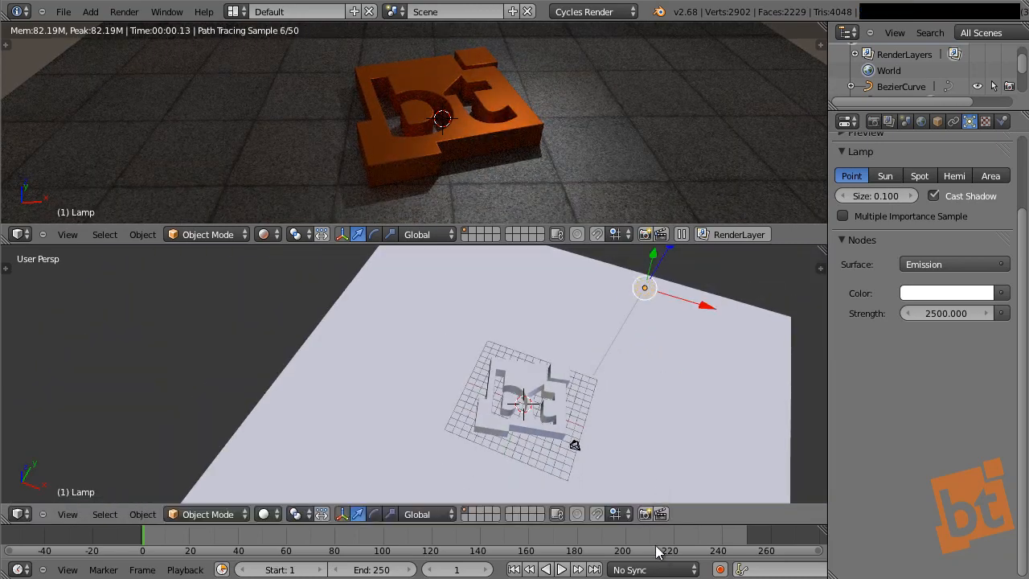
pyautogui.middleClick(659, 551)
pyautogui.keyDown('shift'); pyautogui.moveTo(679, 380); pyautogui.dragTo(674, 431, button='middle'); pyautogui.keyUp('shift')
pyautogui.moveTo(698, 370); pyautogui.dragTo(648, 369)
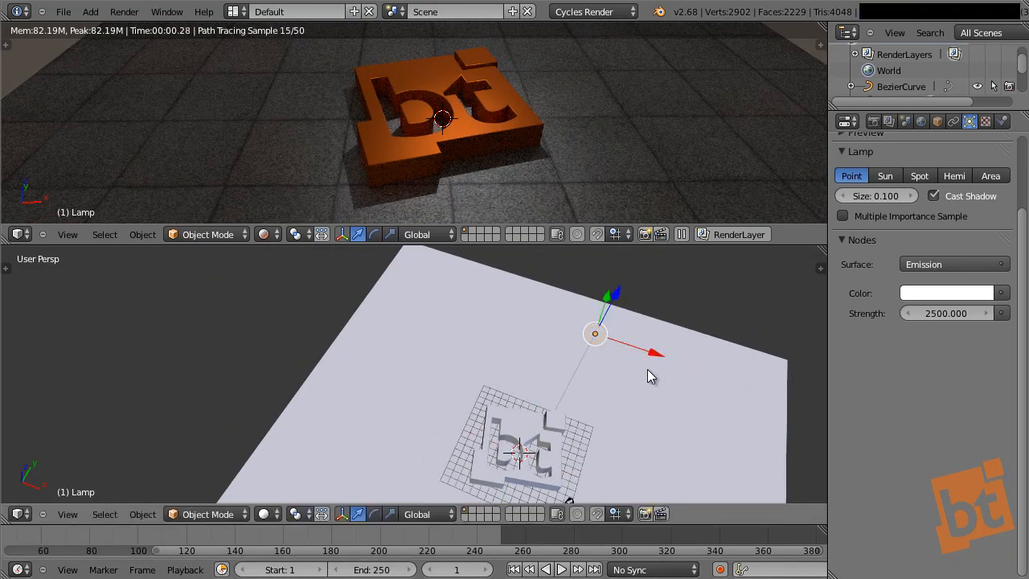
pyautogui.keyDown('shift'); pyautogui.moveTo(525, 417); pyautogui.dragTo(512, 406, button='middle'); pyautogui.keyUp('shift')
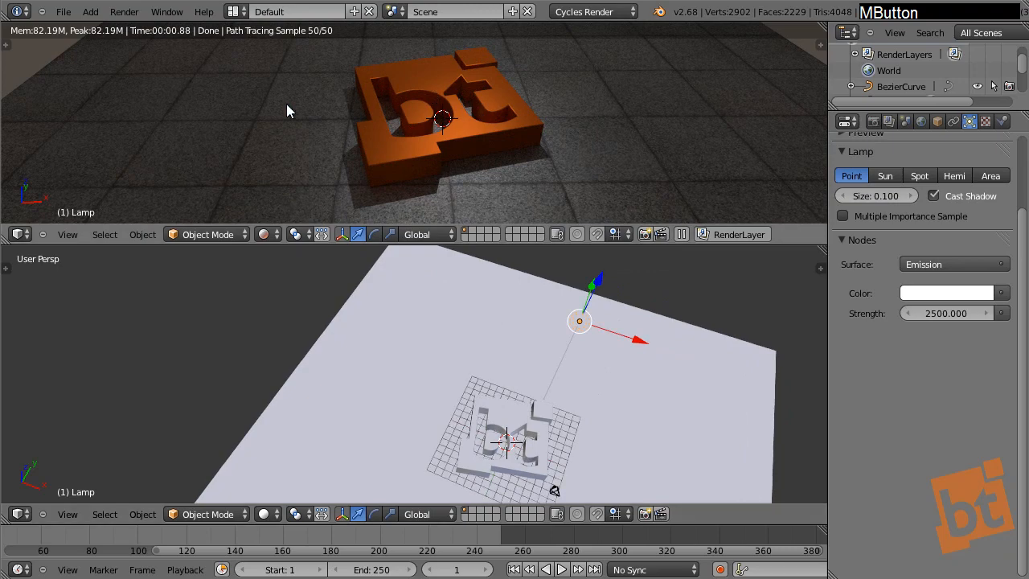
# Show the rendered scene through the camera, then select the camera and move it upward and farther away from the logo
pyautogui.press('KP_0')
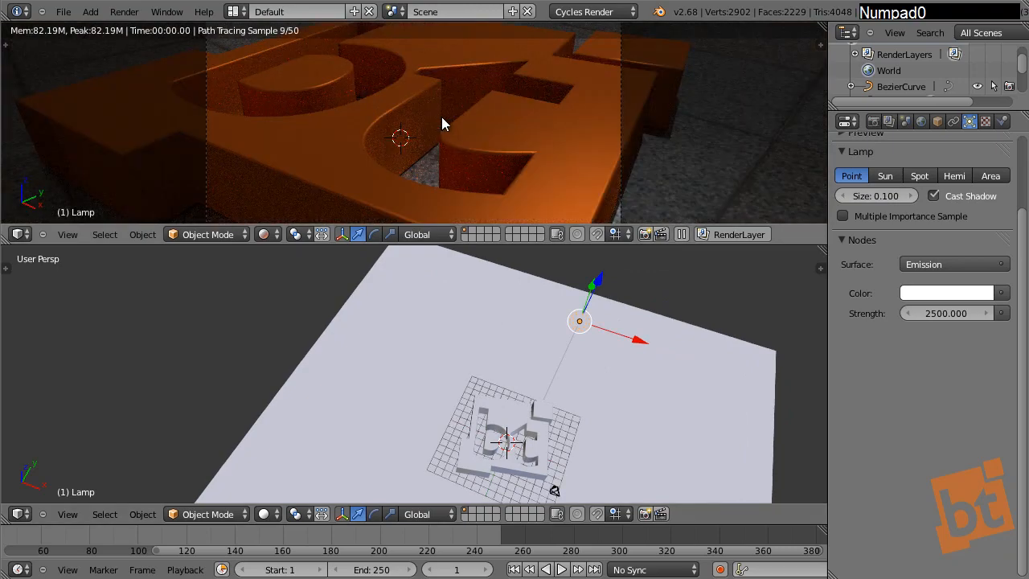
pyautogui.scroll(-3, 442, 116)
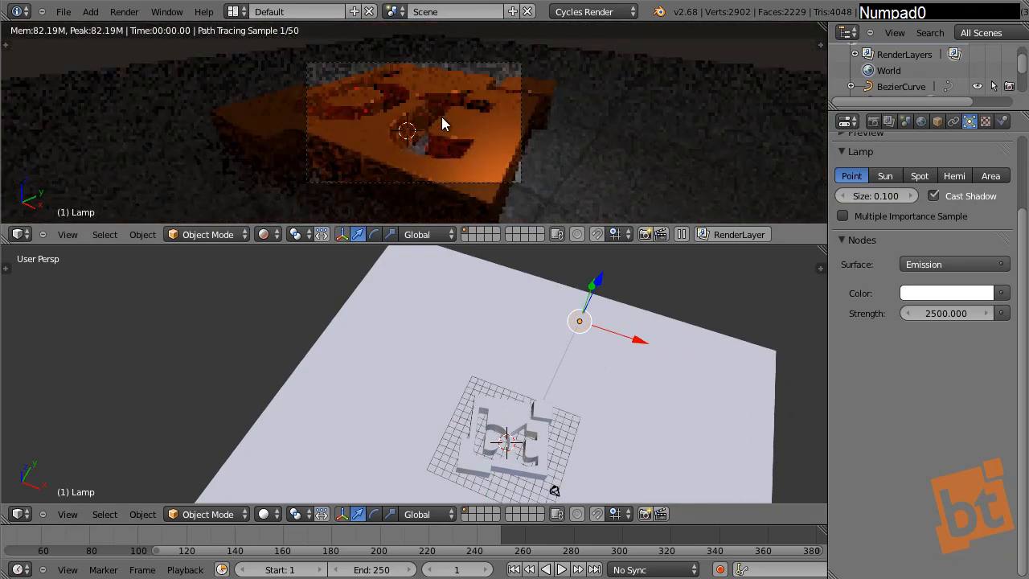
pyautogui.rightClick(519, 70)
pyautogui.moveTo(559, 322); pyautogui.dragTo(559, 392, button='middle')
pyautogui.moveTo(554, 411); pyautogui.dragTo(576, 375)
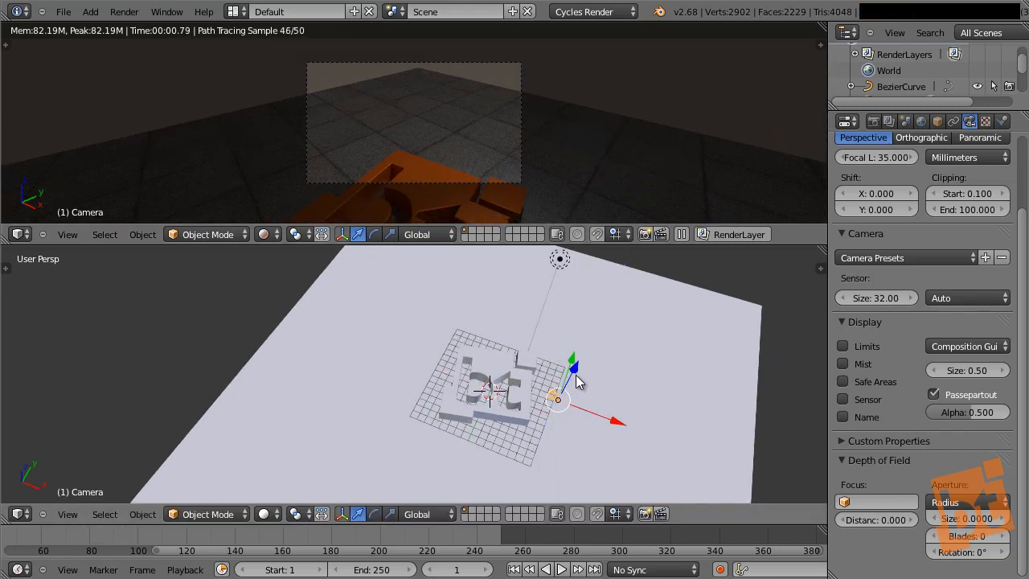
pyautogui.moveTo(597, 416); pyautogui.dragTo(599, 383, button='middle')
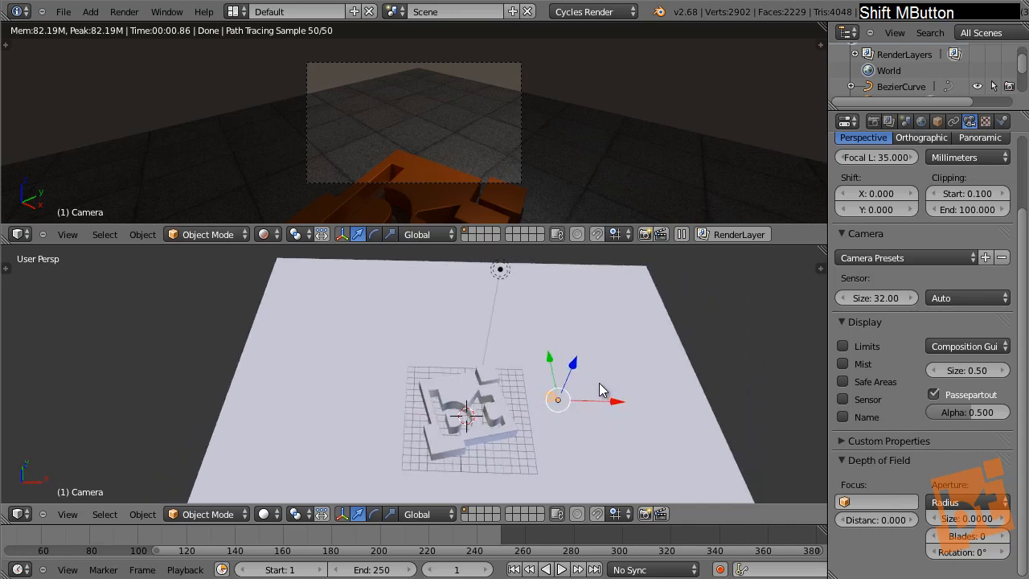
pyautogui.keyDown('shift'); pyautogui.moveTo(575, 371); pyautogui.dragTo(667, 397); pyautogui.keyUp('shift')
pyautogui.keyDown('shift'); pyautogui.moveTo(413, 126); pyautogui.dragTo(397, 98, button='middle'); pyautogui.keyUp('shift')
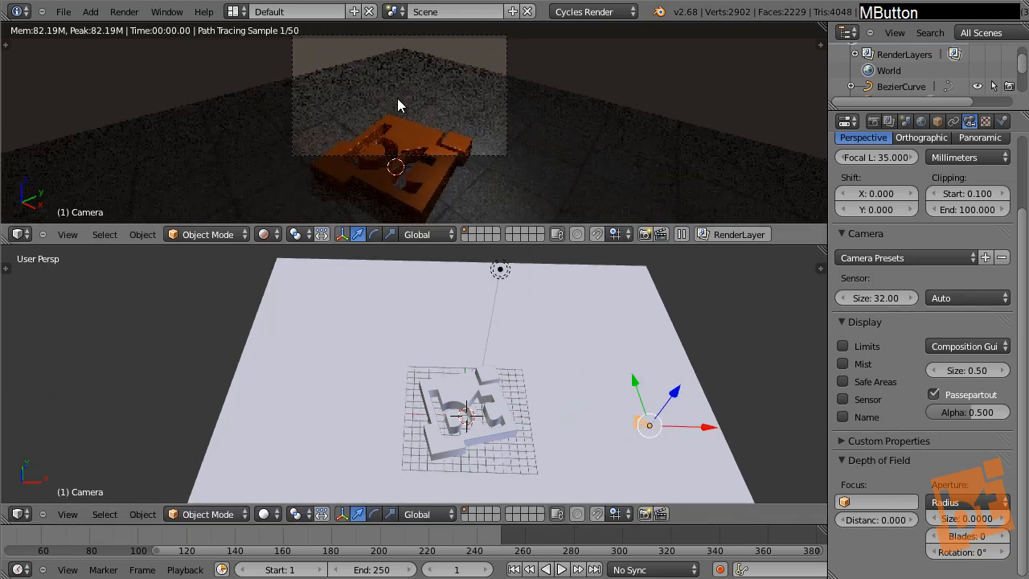
# Aim the camera down at the logo with fly navigation and pull it back until the whole logo fits the frame
pyautogui.press('shift')
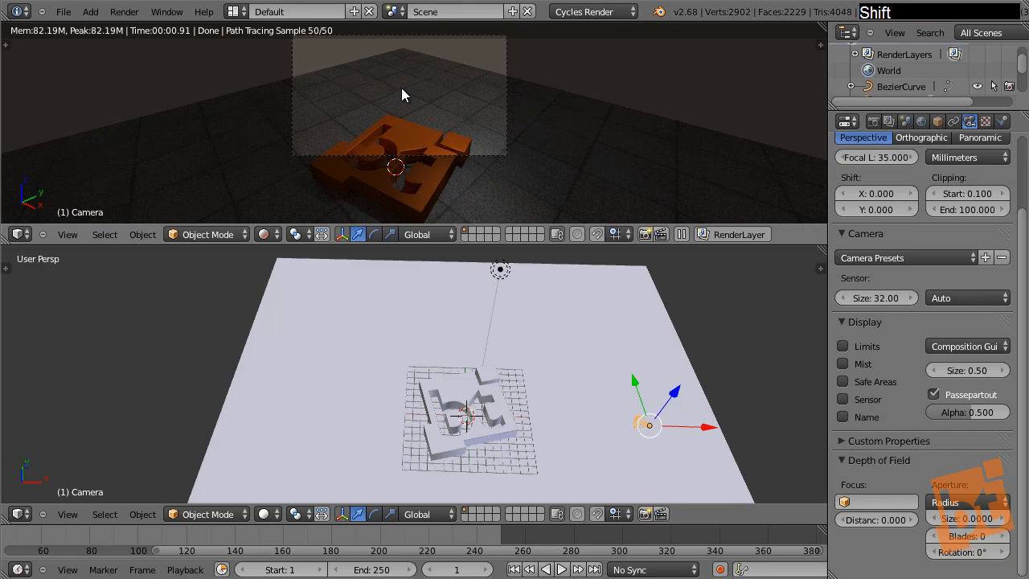
pyautogui.hotkey('shift', 'f')
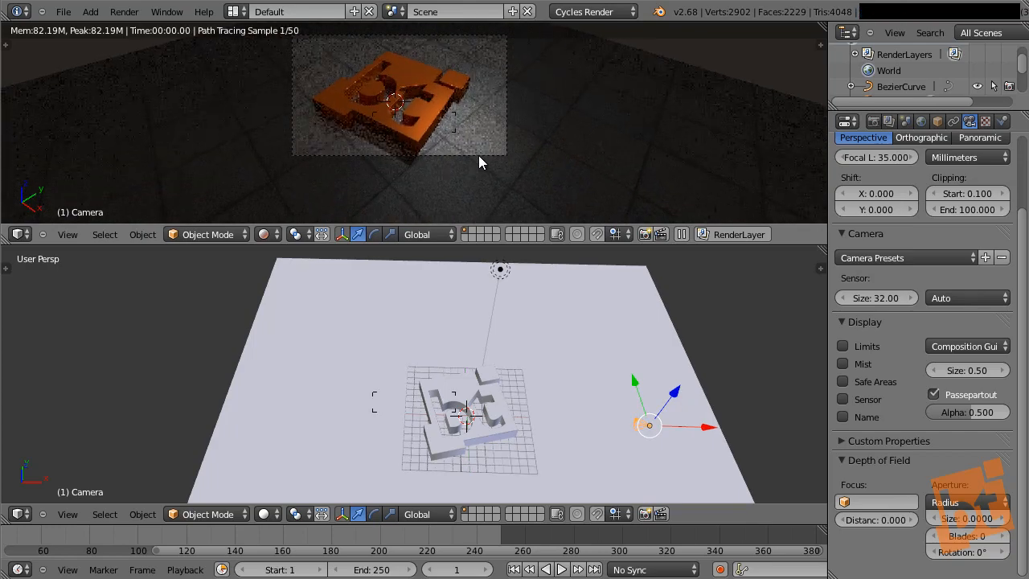
pyautogui.click(511, 124)
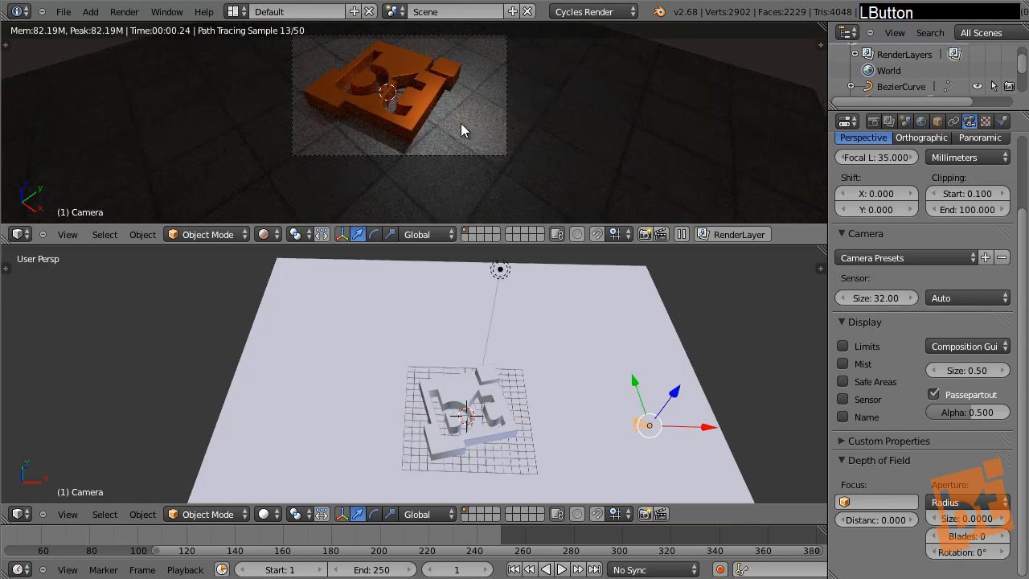
pyautogui.hotkey('shift', 'f')
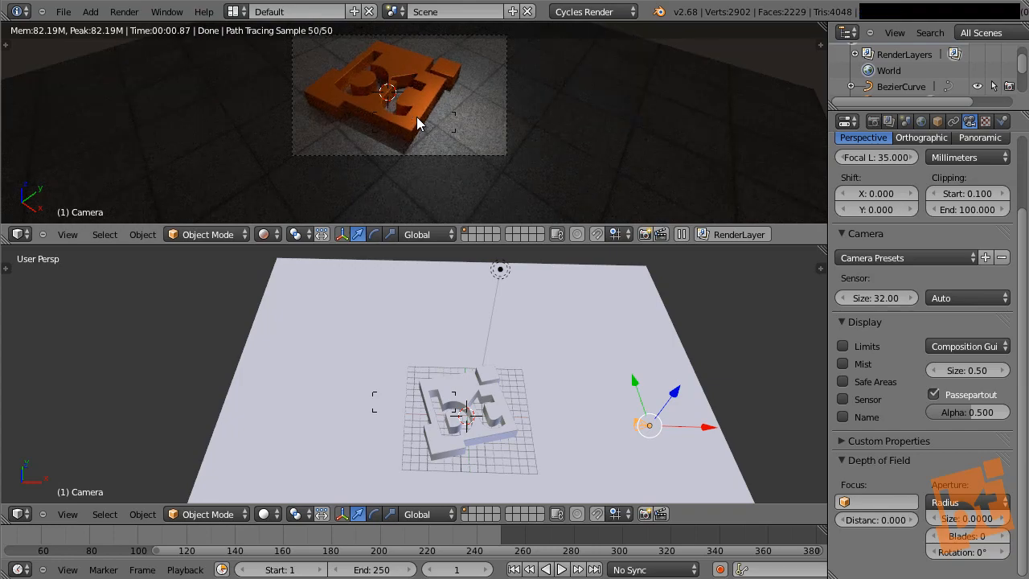
pyautogui.scroll(-1, 416, 123)
pyautogui.scroll(-4, 417, 123)
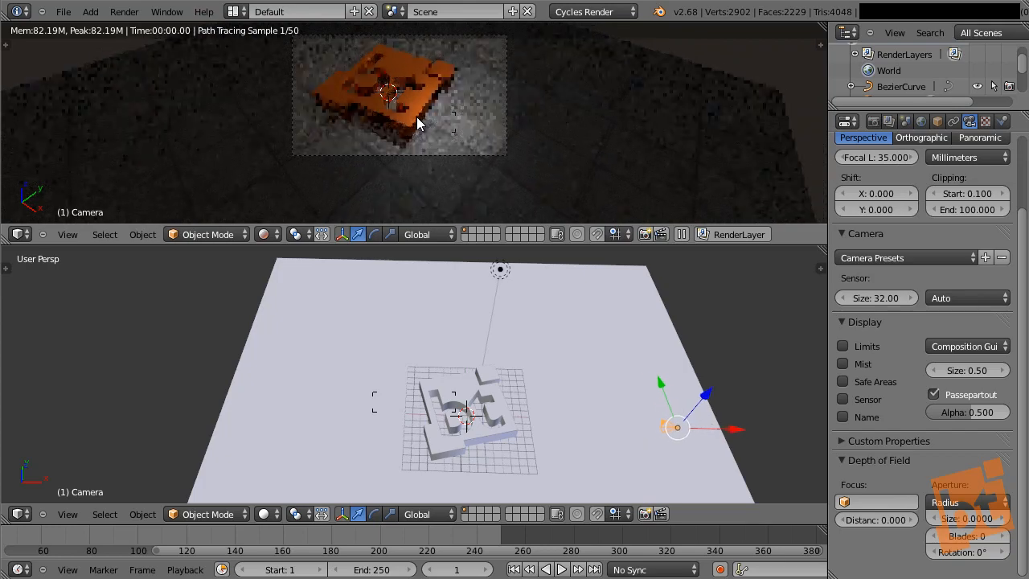
pyautogui.click(417, 118)
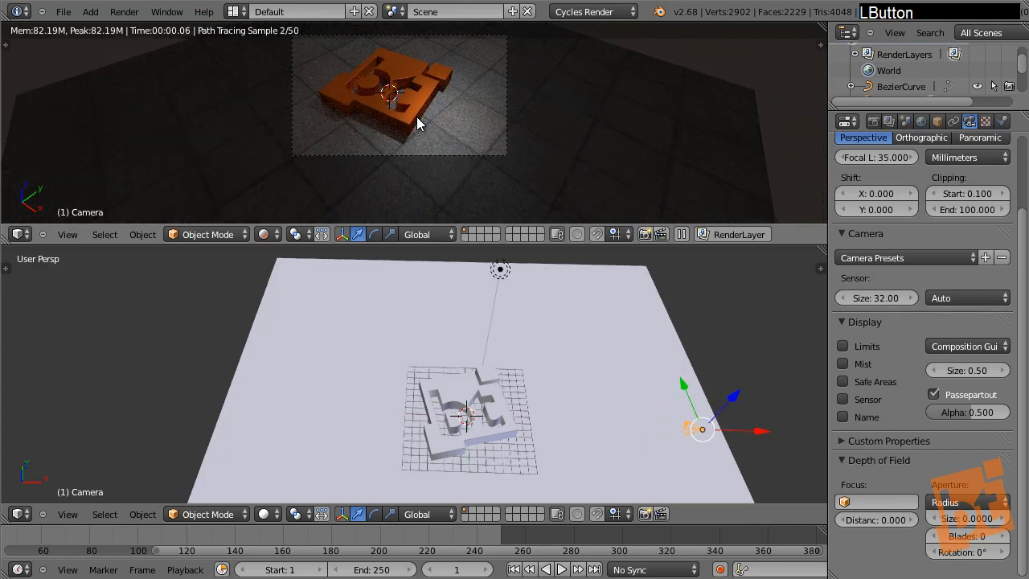
# Fine-tune the camera's aim with fly navigation and inspect the logo's framing in the rendered camera view
pyautogui.hotkey('shift', 'f')
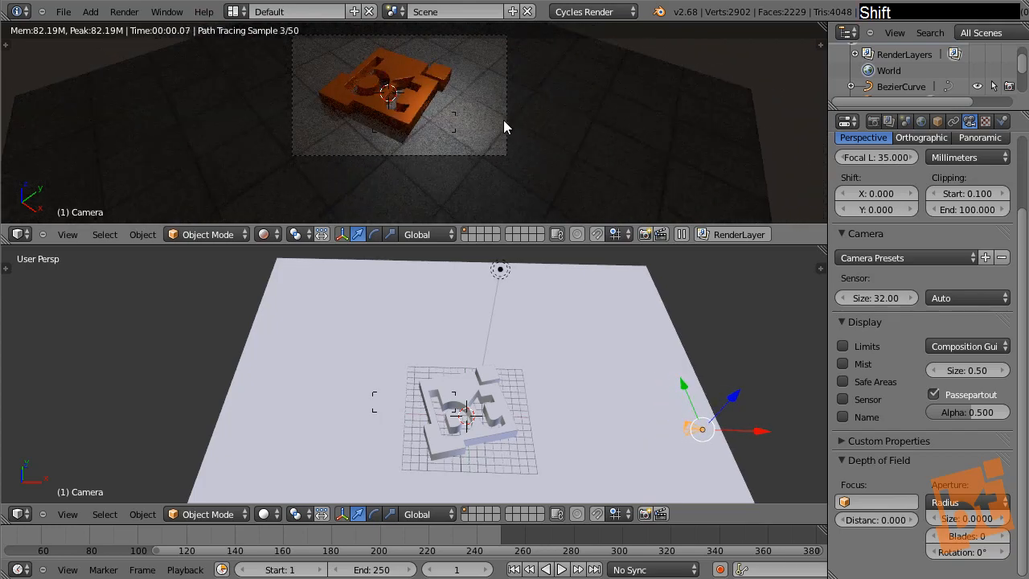
pyautogui.click(363, 115)
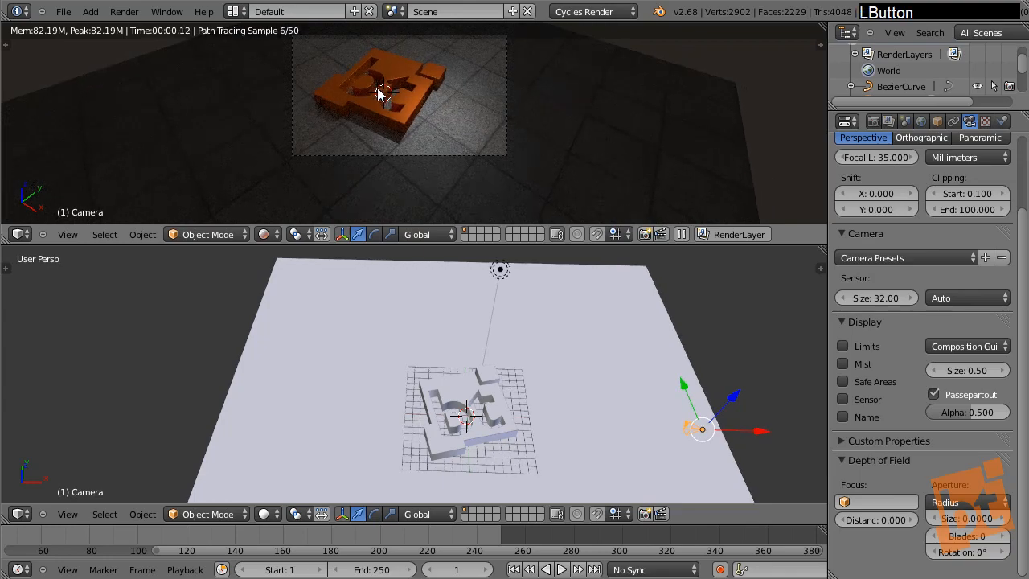
pyautogui.hotkey('shift', 'f')
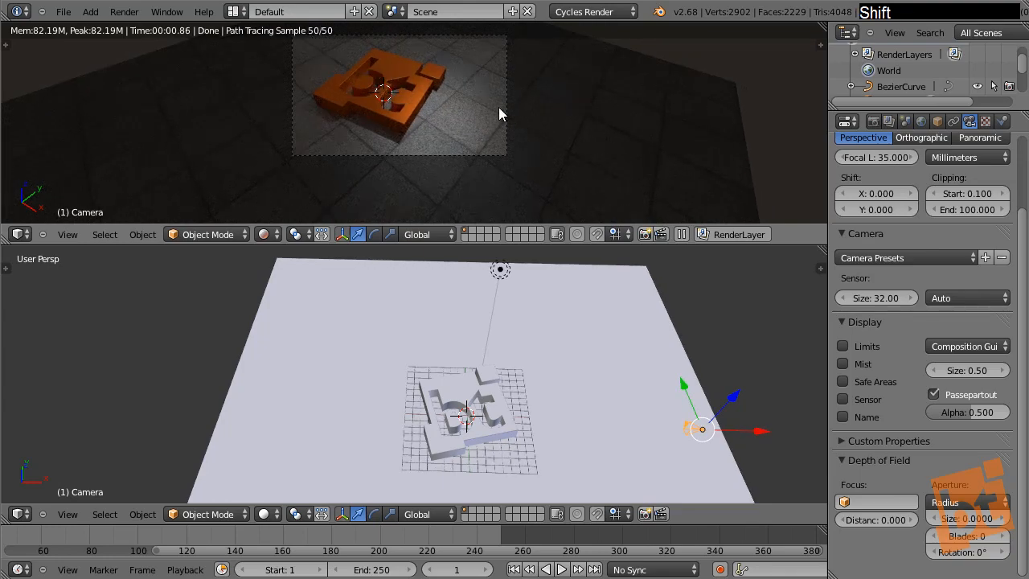
pyautogui.click(284, 117)
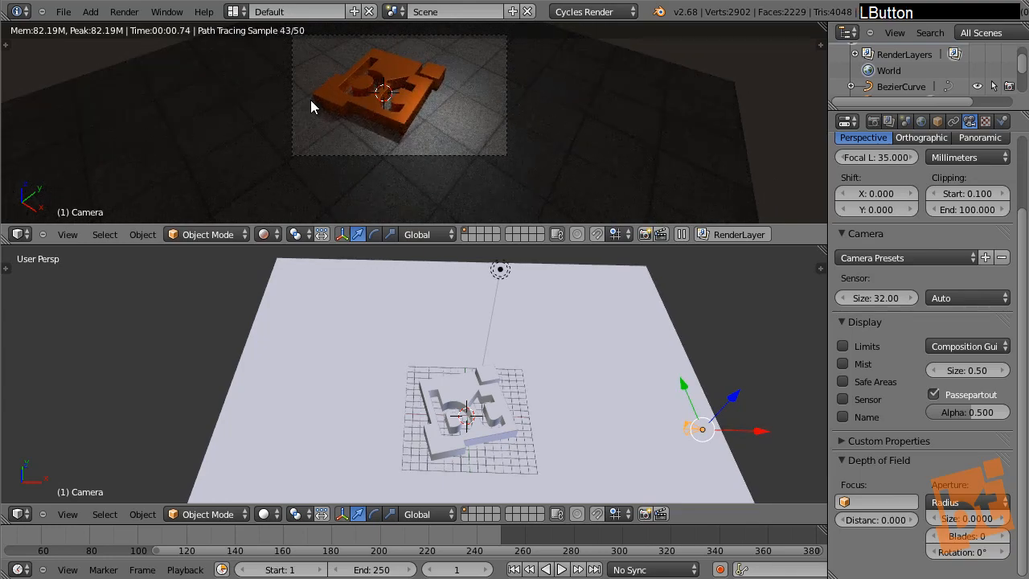
pyautogui.scroll(3, 302, 115)
pyautogui.keyDown('shift'); pyautogui.moveTo(215, 108); pyautogui.dragTo(294, 115, button='middle'); pyautogui.keyUp('shift')
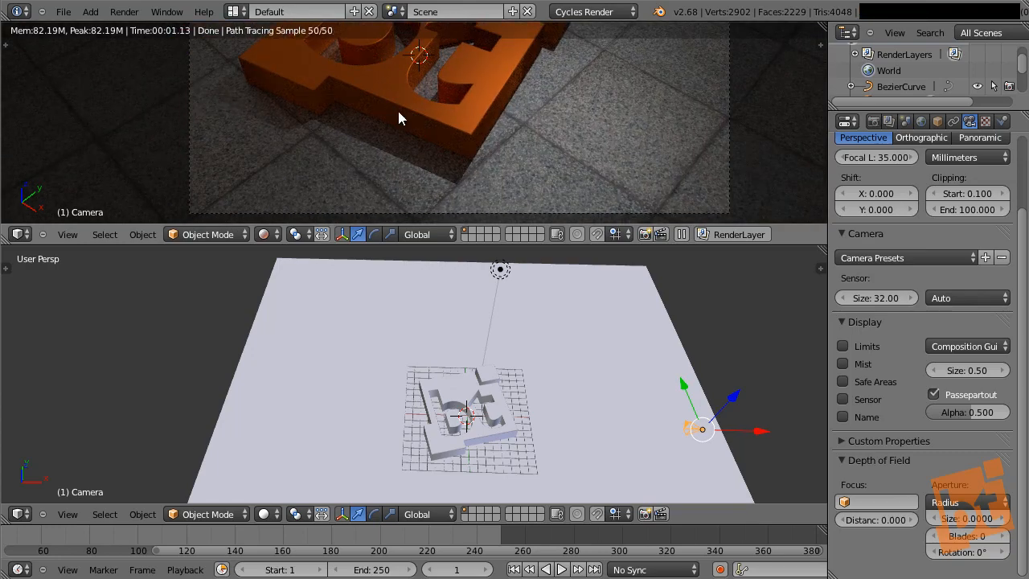
pyautogui.moveTo(397, 108); pyautogui.dragTo(455, 138, button='middle')
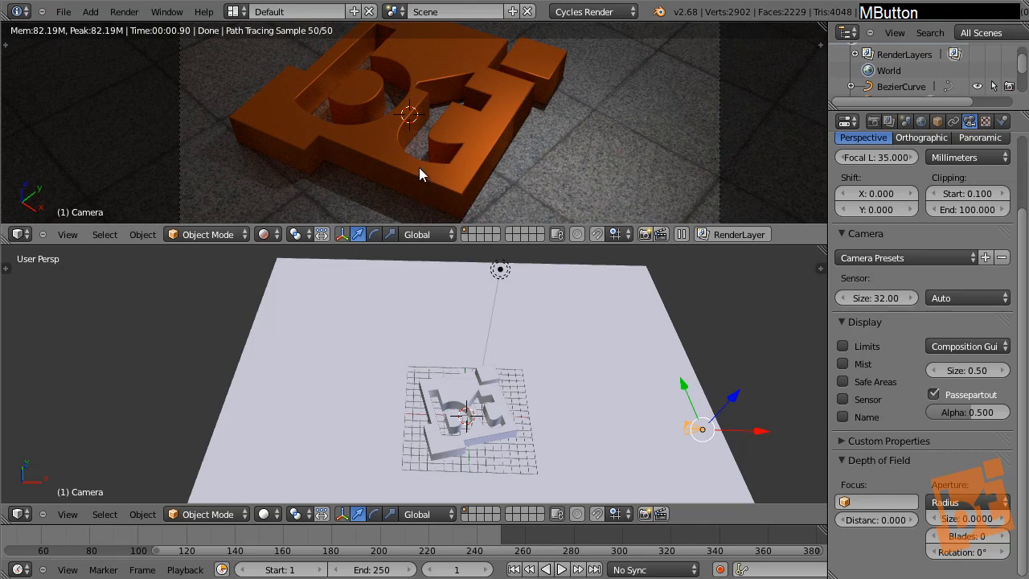
pyautogui.scroll(-3, 419, 167)
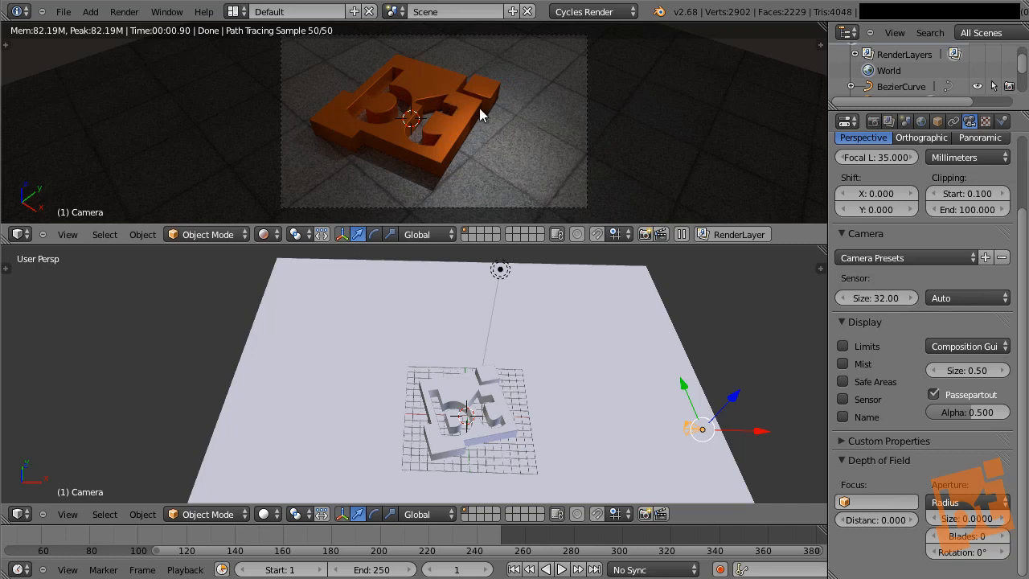
# Add a new mesh plane at the 3D cursor in the orthographic top view
pyautogui.press('KP_7')
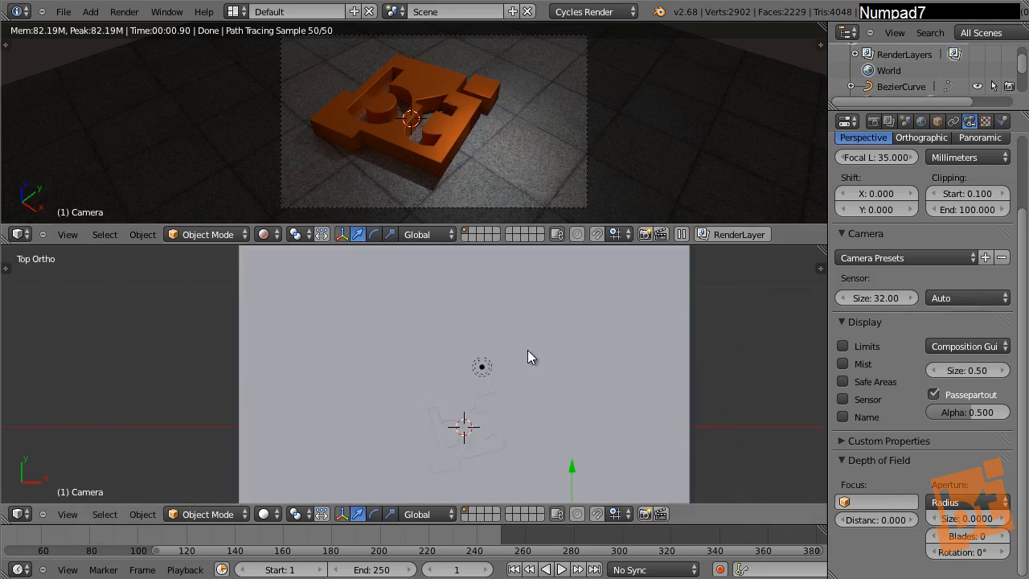
pyautogui.keyDown('shift'); pyautogui.moveTo(521, 408); pyautogui.dragTo(516, 361, button='middle'); pyautogui.keyUp('shift')
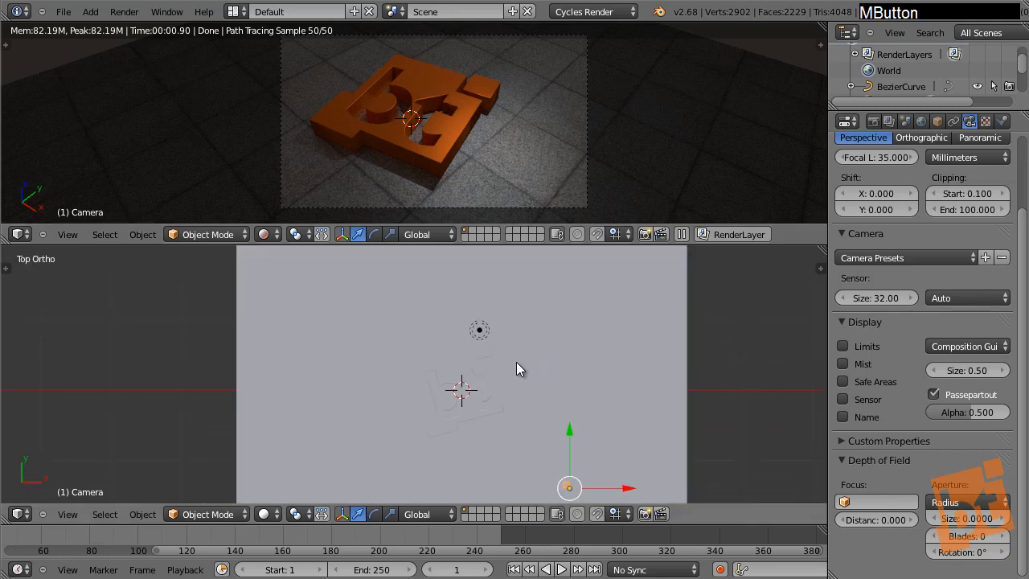
pyautogui.press('shift')
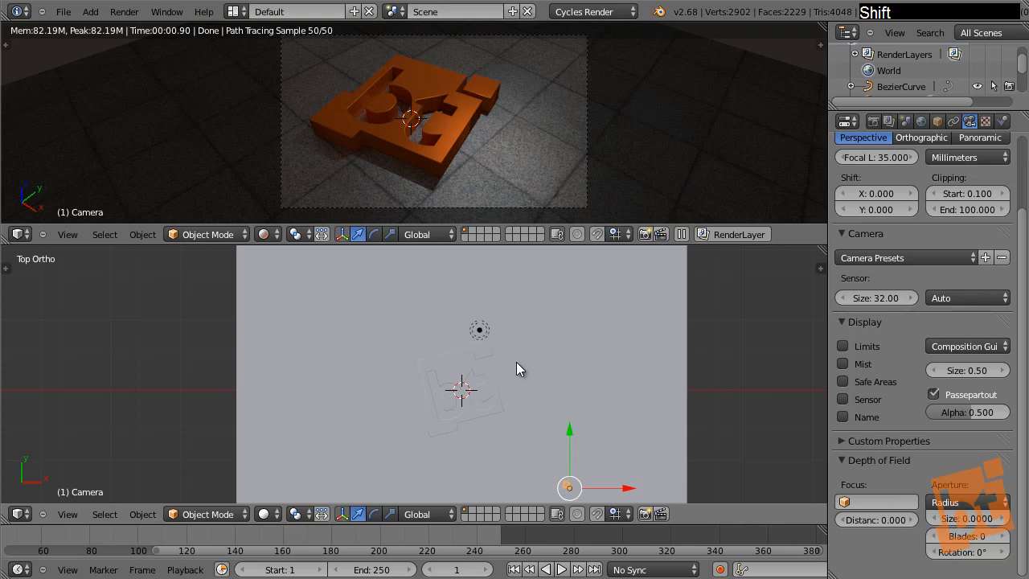
pyautogui.hotkey('shift', 'a')
pyautogui.moveTo(504, 345)
pyautogui.click(565, 342)
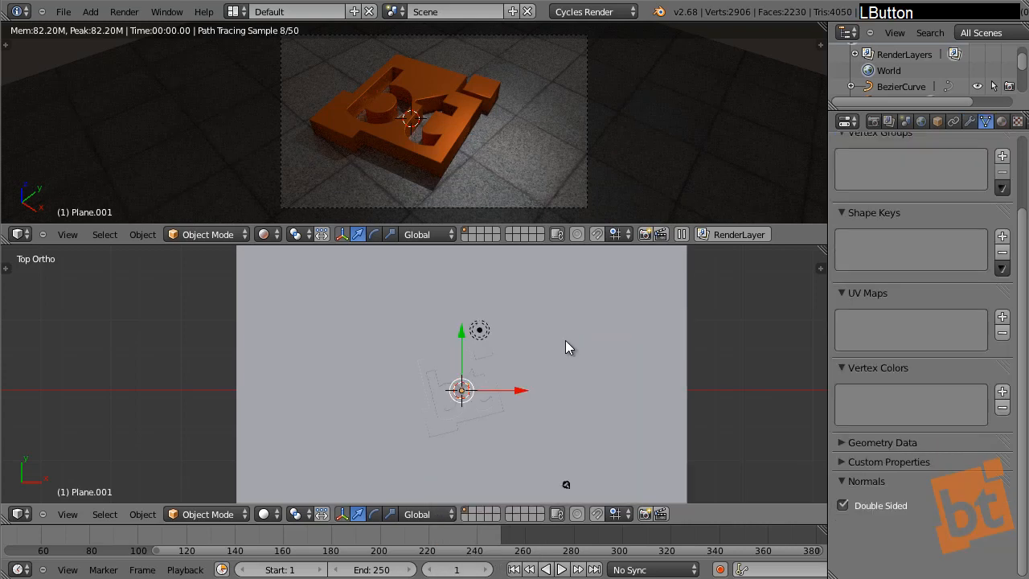
# Raise the new plane about 20.3 units along Z above the logo
pyautogui.moveTo(513, 412); pyautogui.dragTo(488, 346, button='middle')
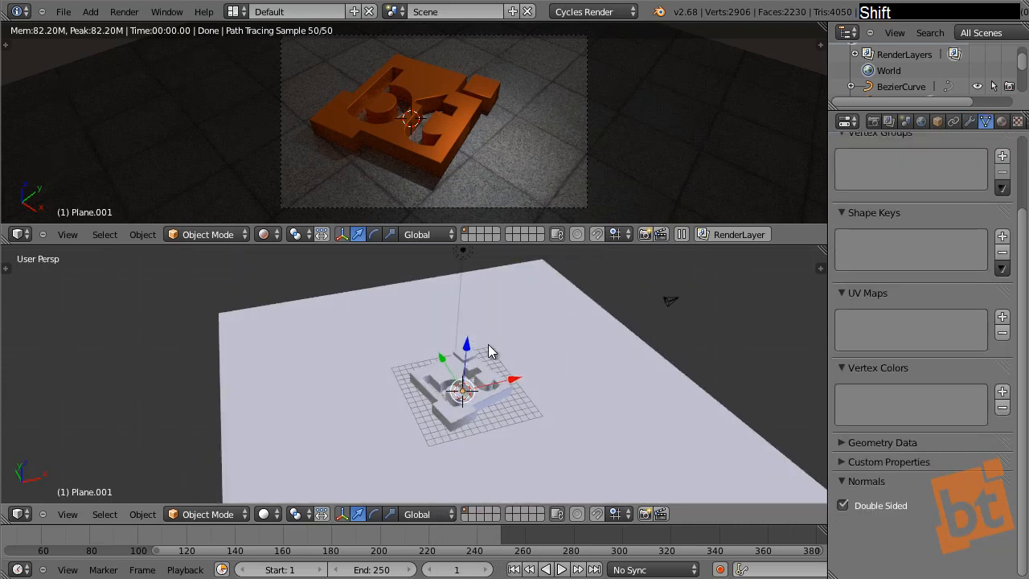
pyautogui.moveTo(488, 344); pyautogui.dragTo(487, 465)
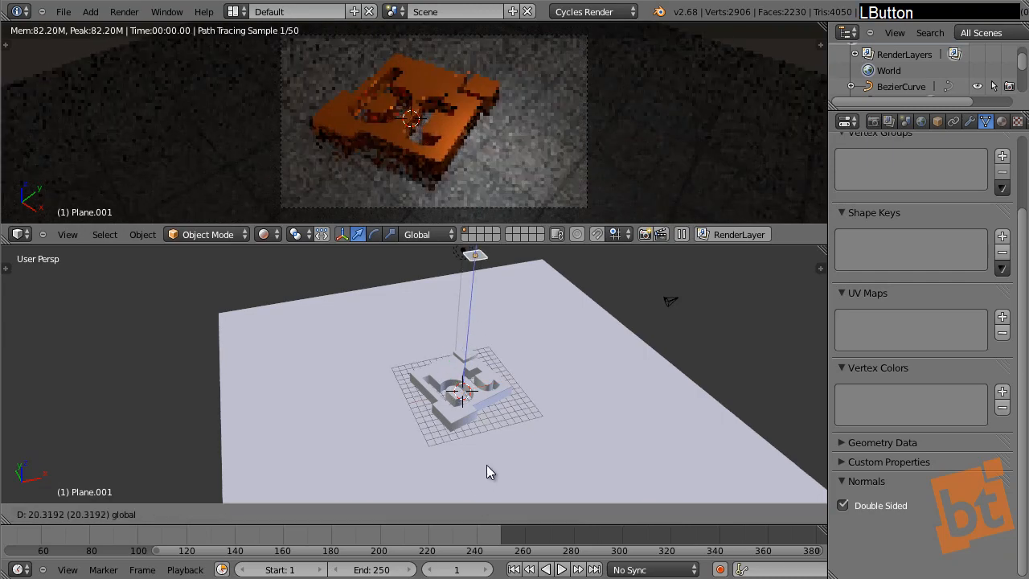
pyautogui.keyDown('shift'); pyautogui.moveTo(526, 345); pyautogui.dragTo(539, 377, button='middle'); pyautogui.keyUp('shift')
# In Edit Mode, scale the whole plane along Y into a long narrow strip extending past the floor
pyautogui.press('Tab')
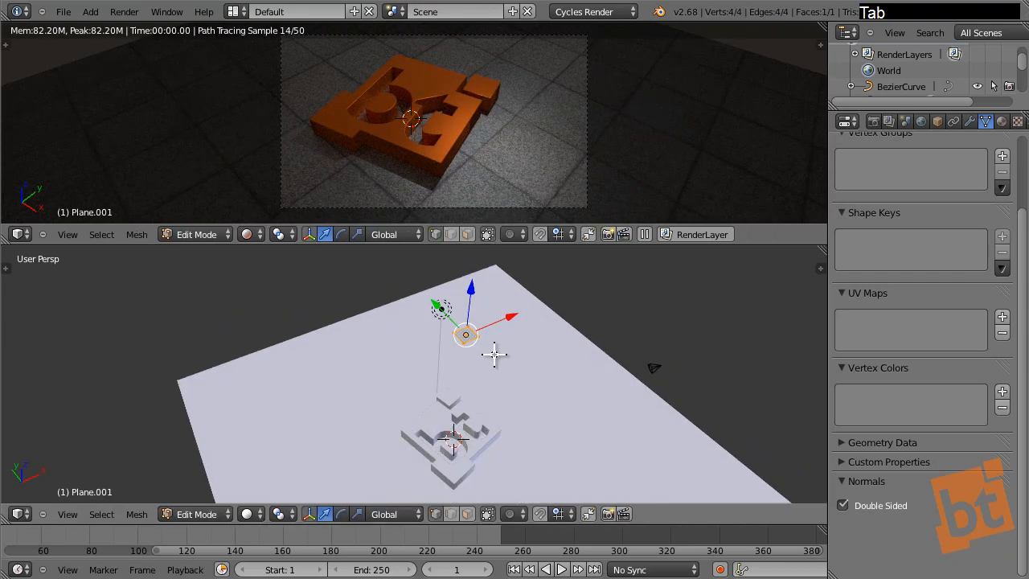
pyautogui.press('a')
pyautogui.press('a')
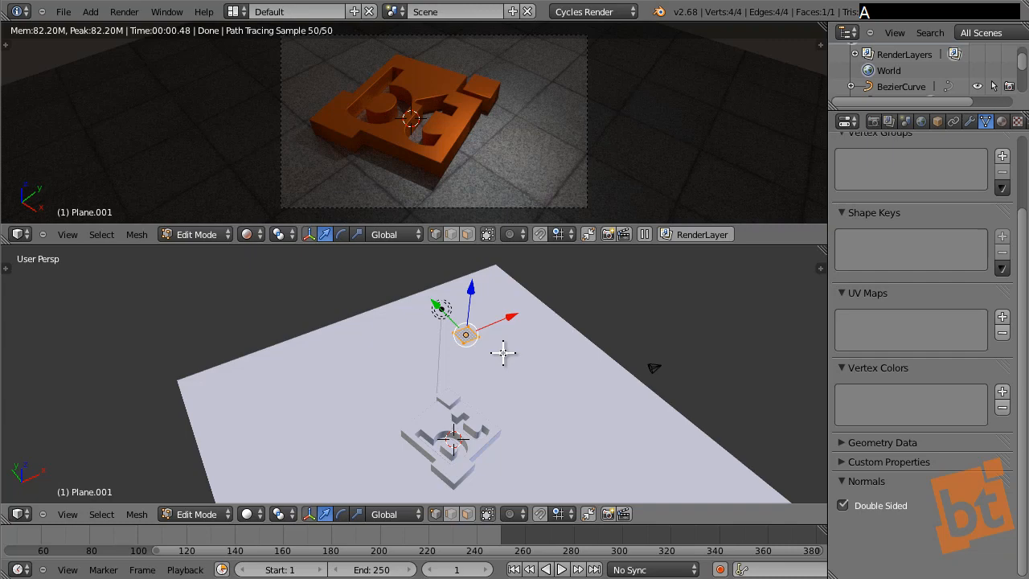
pyautogui.press('s')
pyautogui.press('y')
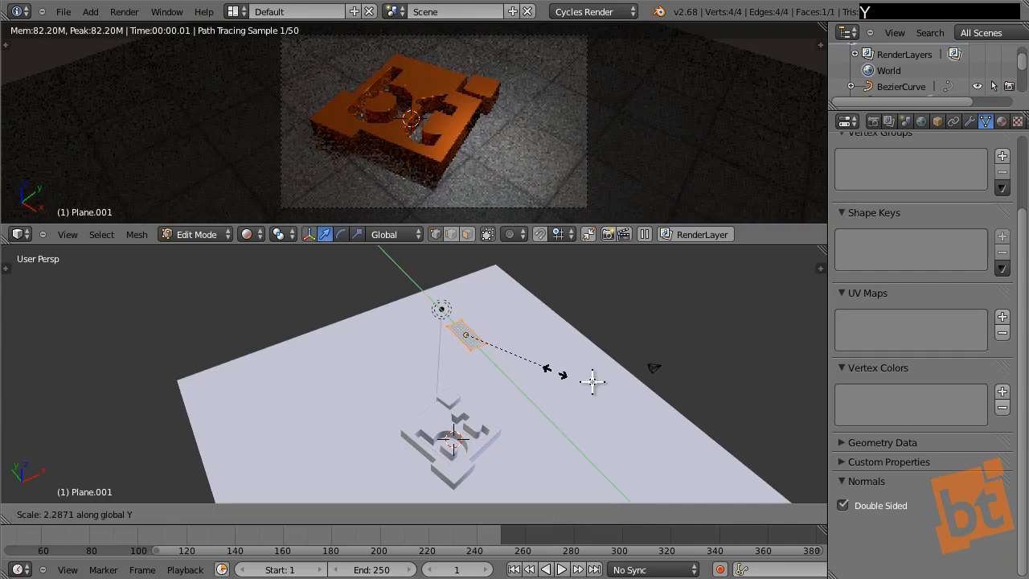
pyautogui.click(565, 444)
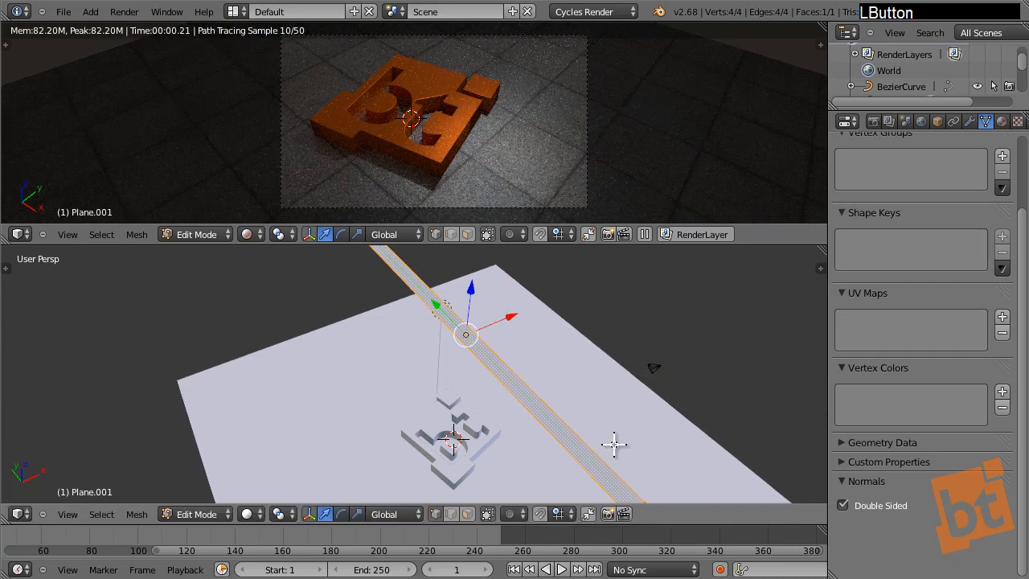
pyautogui.moveTo(477, 400); pyautogui.dragTo(477, 353, button='middle')
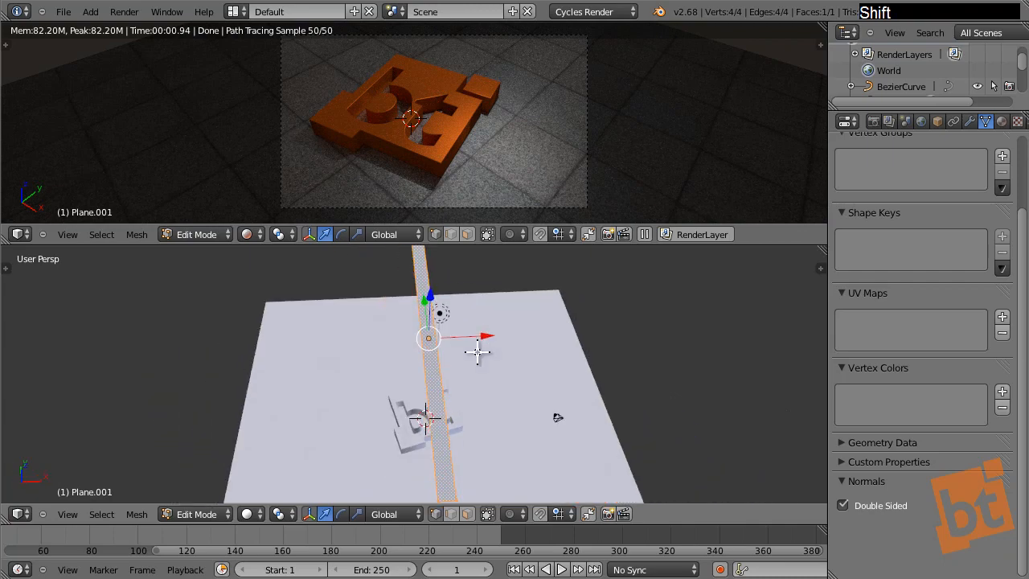
# Duplicate the strip 6 units along X and place another copy beyond it in the same direction
pyautogui.hotkey('shift', 'd')
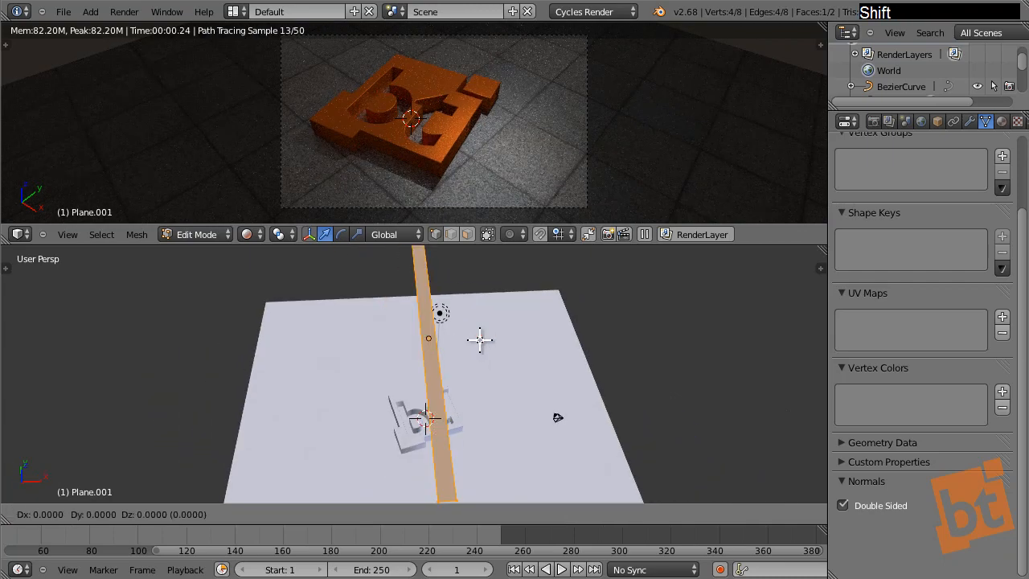
pyautogui.press('x')
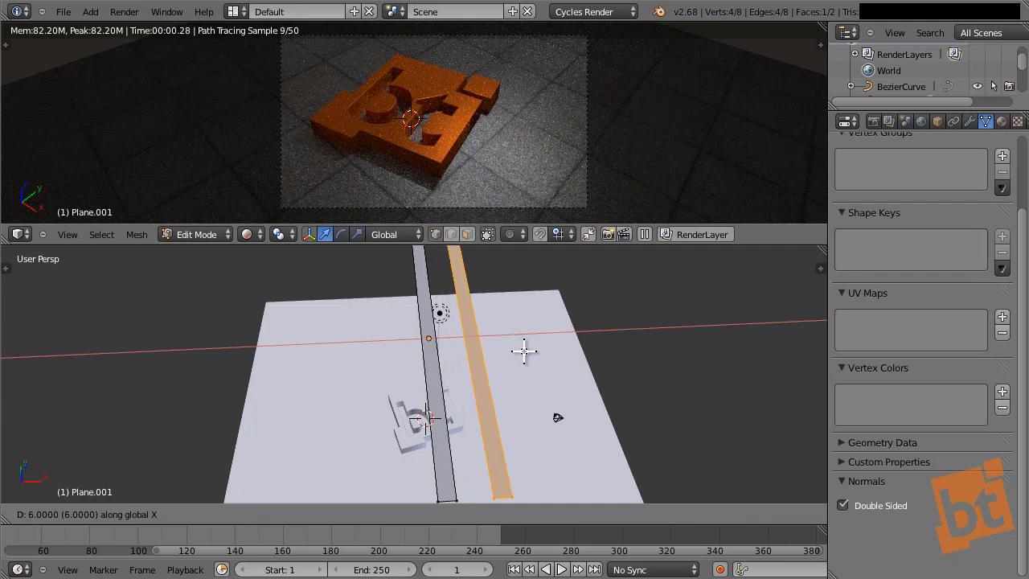
pyautogui.click(524, 350)
pyautogui.keyDown('shift'); pyautogui.moveTo(517, 329); pyautogui.dragTo(469, 355, button='middle'); pyautogui.keyUp('shift')
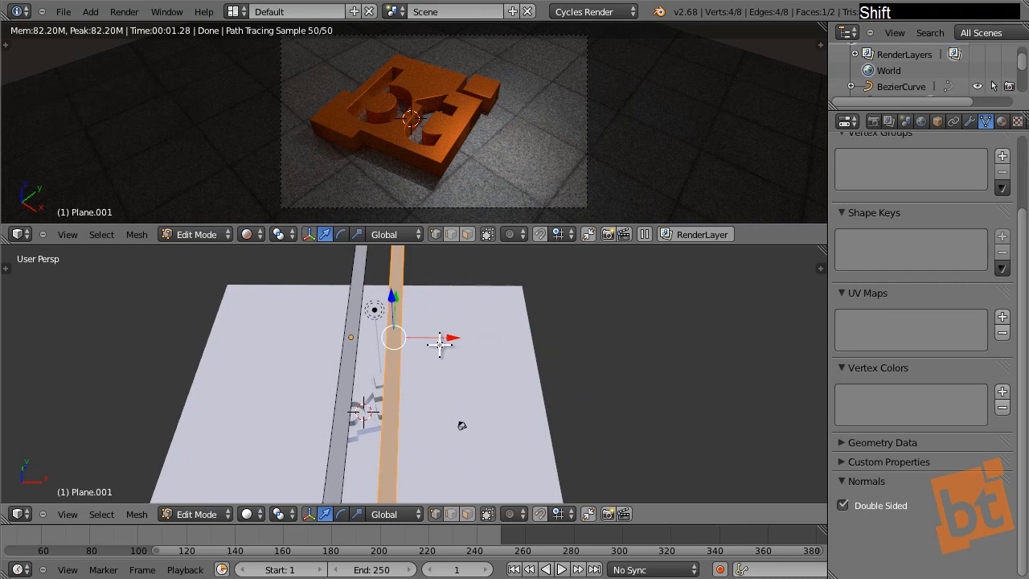
pyautogui.hotkey('shift', 'd')
pyautogui.press('x')
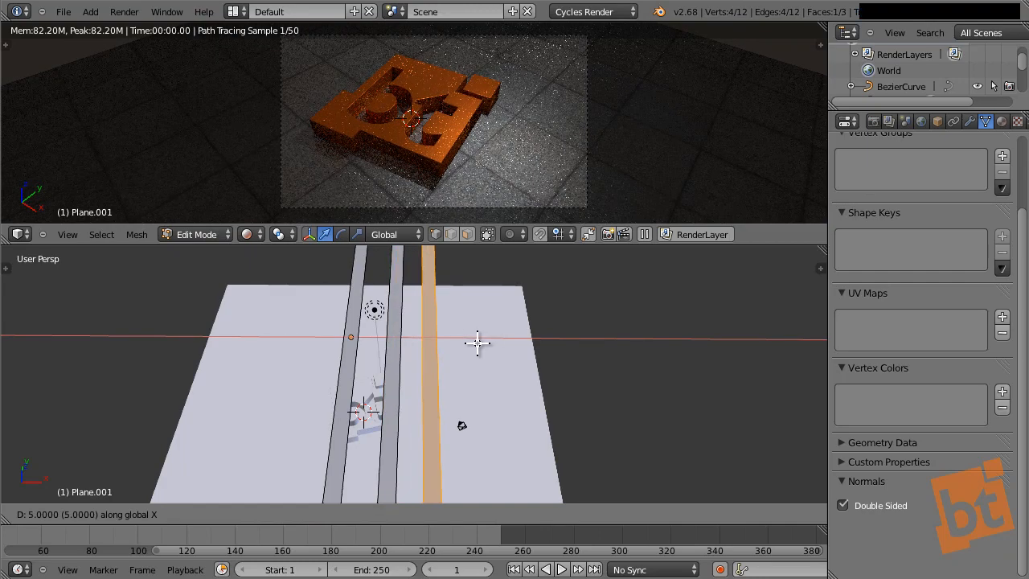
pyautogui.click(482, 342)
pyautogui.moveTo(482, 342); pyautogui.dragTo(462, 351, button='middle')
pyautogui.rightClick(459, 350)
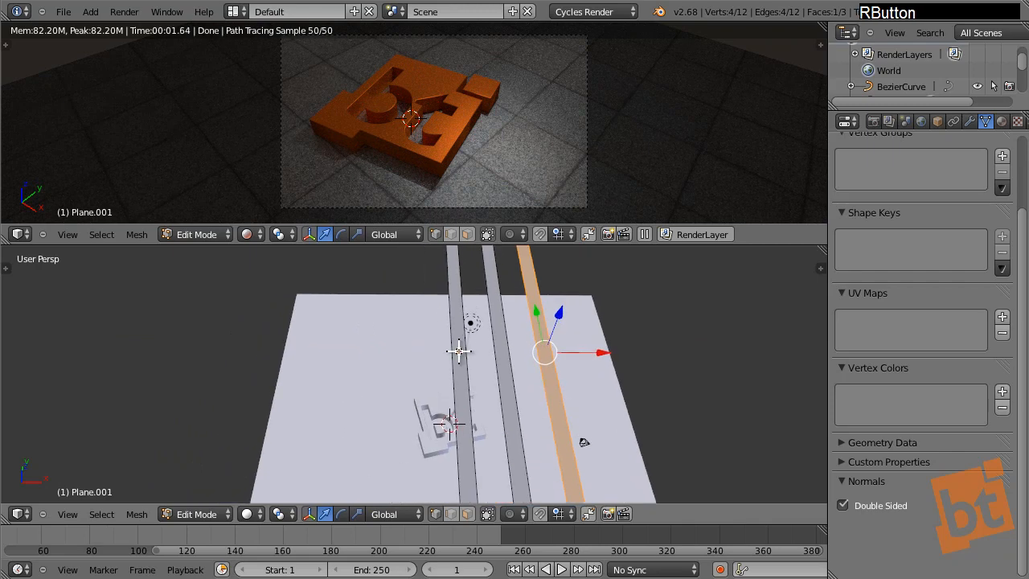
pyautogui.press('a')
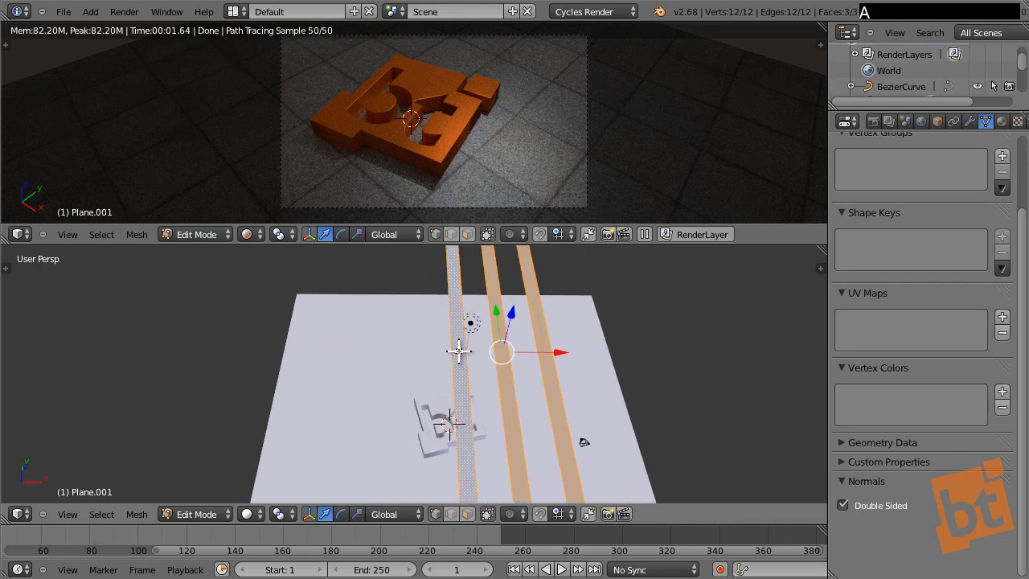
pyautogui.moveTo(459, 350); pyautogui.dragTo(433, 355, button='middle')
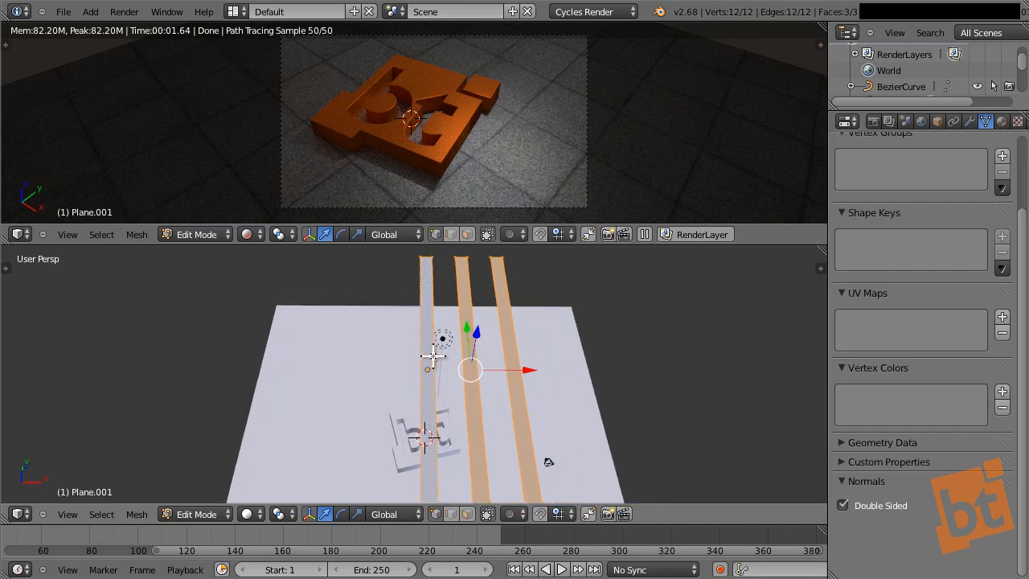
pyautogui.press('a')
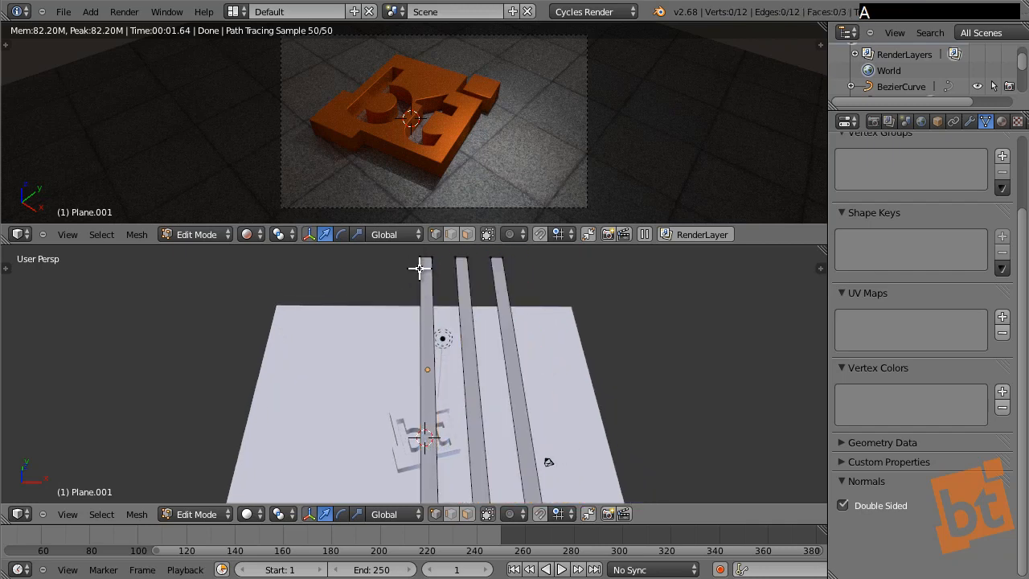
pyautogui.rightClick(419, 259)
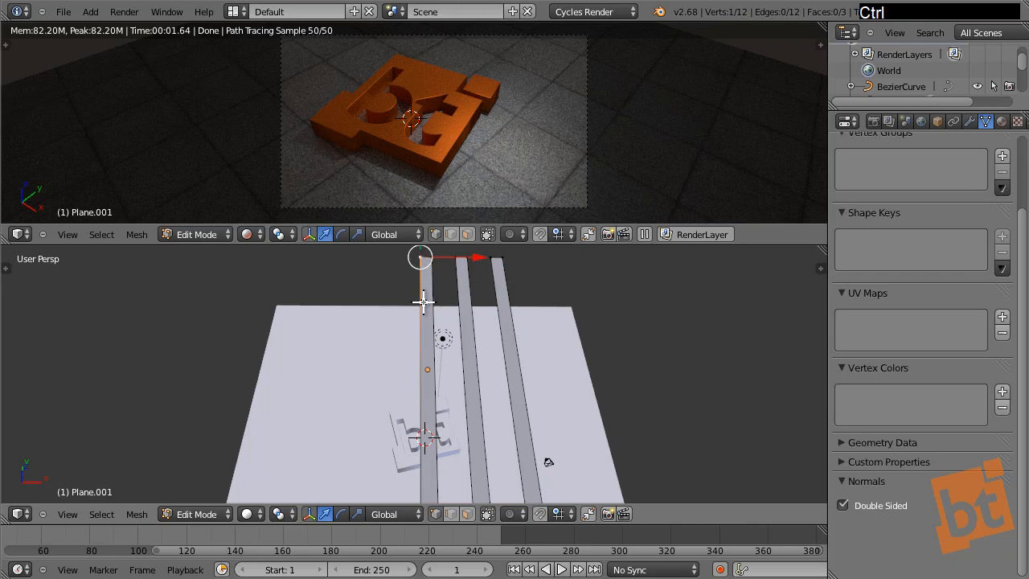
pyautogui.hotkey('ctrl', 'Tab')
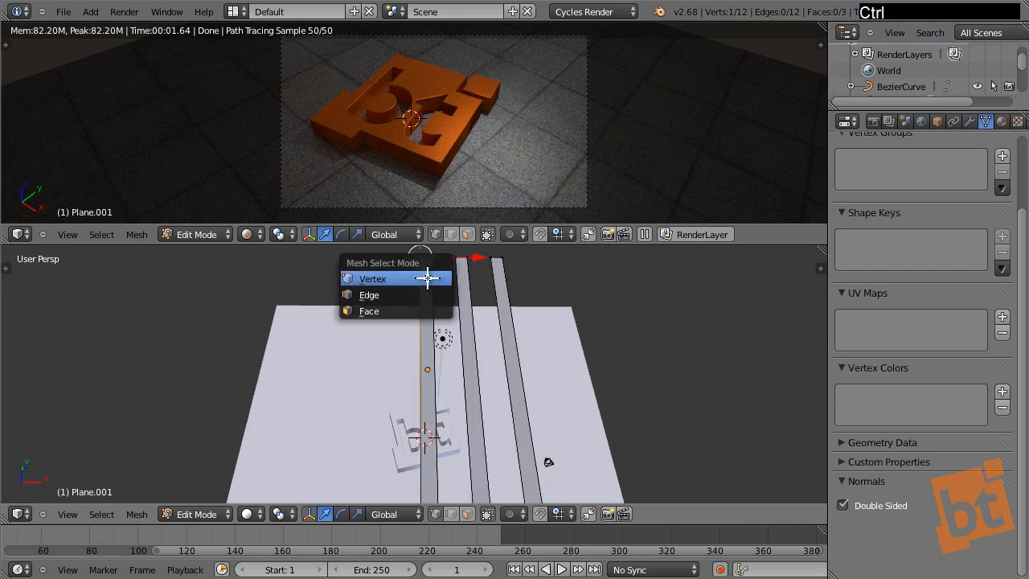
# Select only the original strip with its linked geometry and duplicate it -6 units along X
pyautogui.press('a')
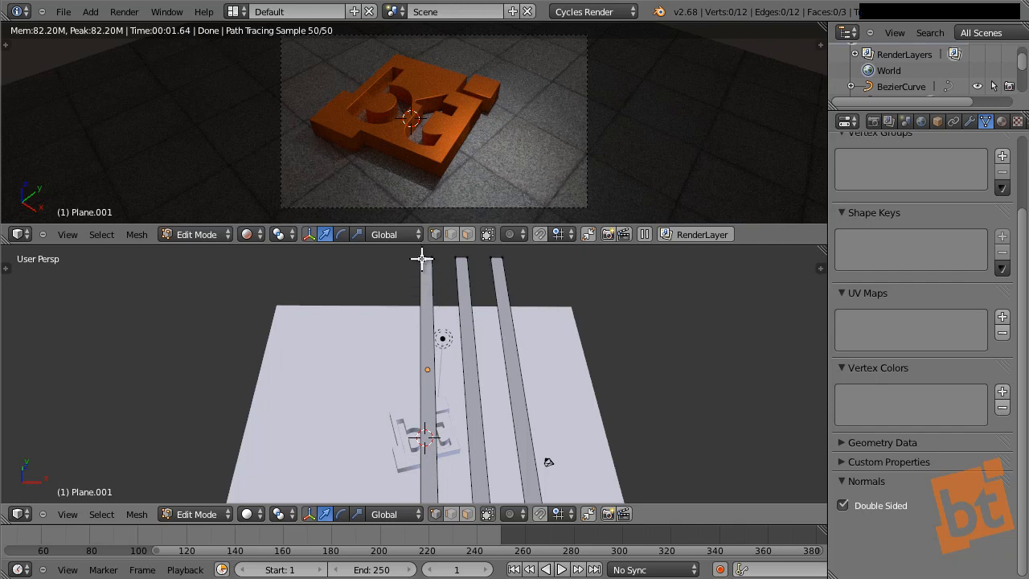
pyautogui.press('l')
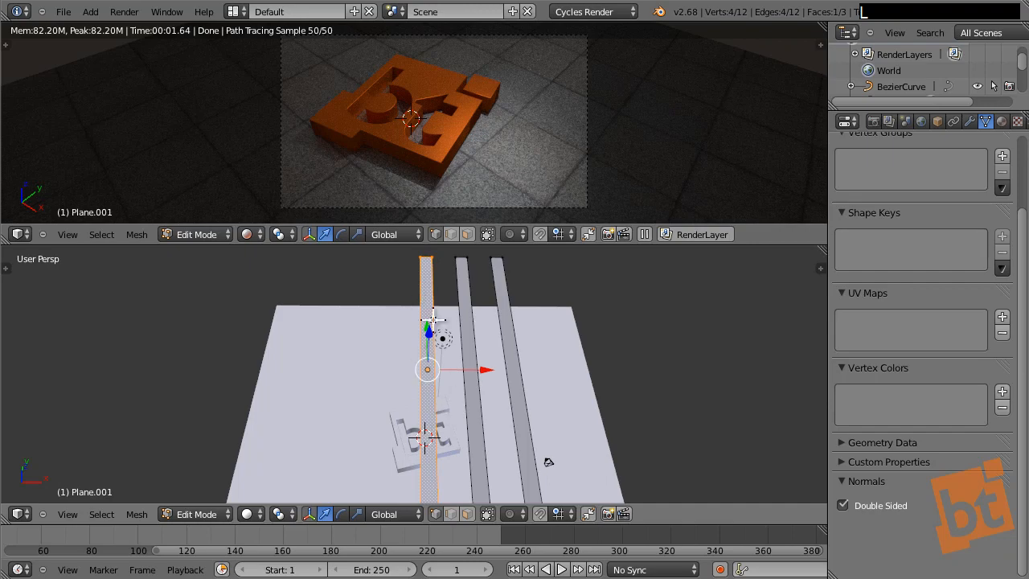
pyautogui.scroll(-1, 415, 308)
pyautogui.scroll(-1, 415, 308)
pyautogui.scroll(1, 419, 323)
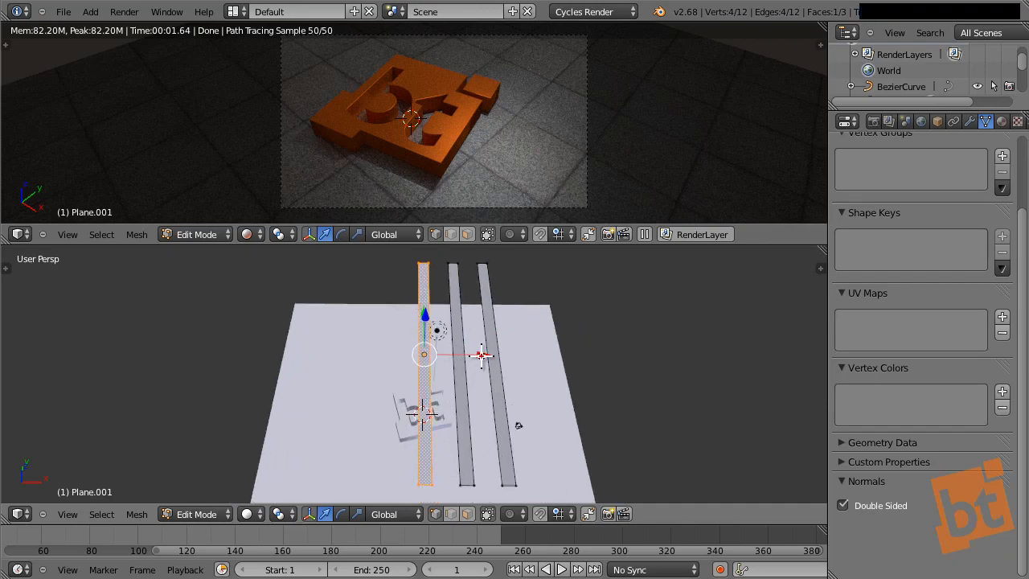
pyautogui.hotkey('shift', 'd')
pyautogui.press('x')
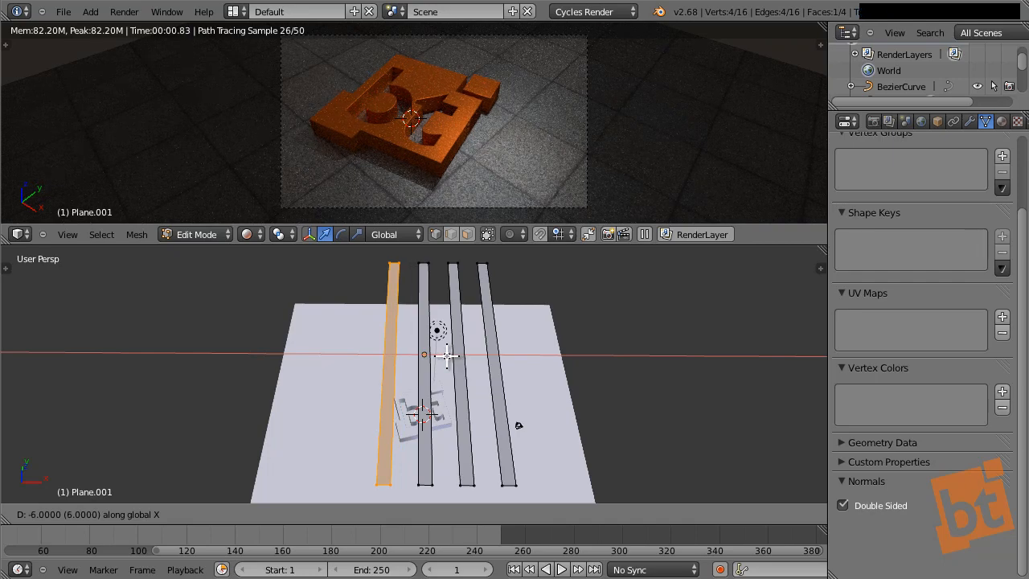
pyautogui.click(447, 355)
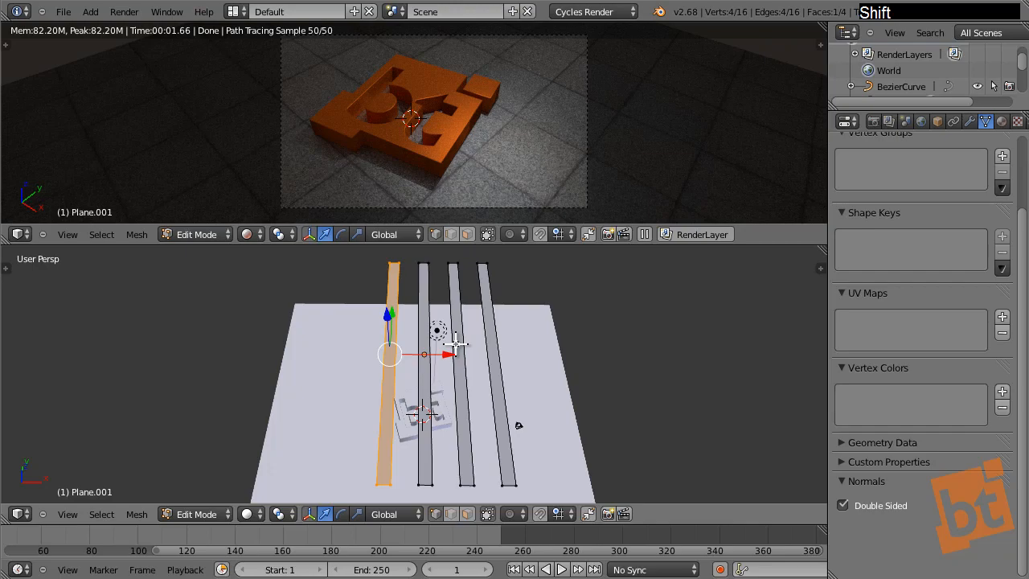
# Add two more strips on the negative X side, offsetting each duplicate -6 units from the previous one
pyautogui.hotkey('shift', 'd')
pyautogui.press('x')
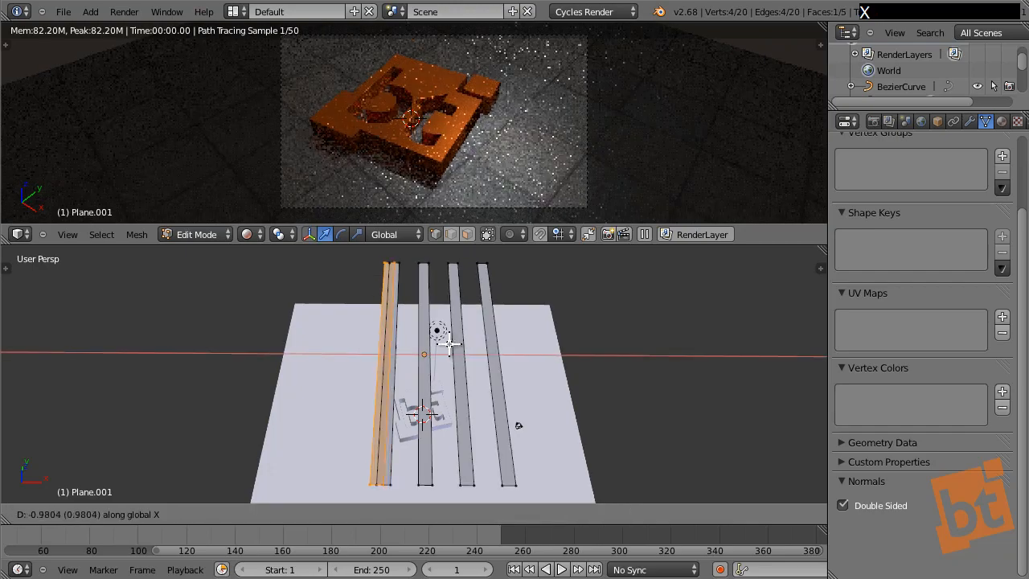
pyautogui.press('ctrl')
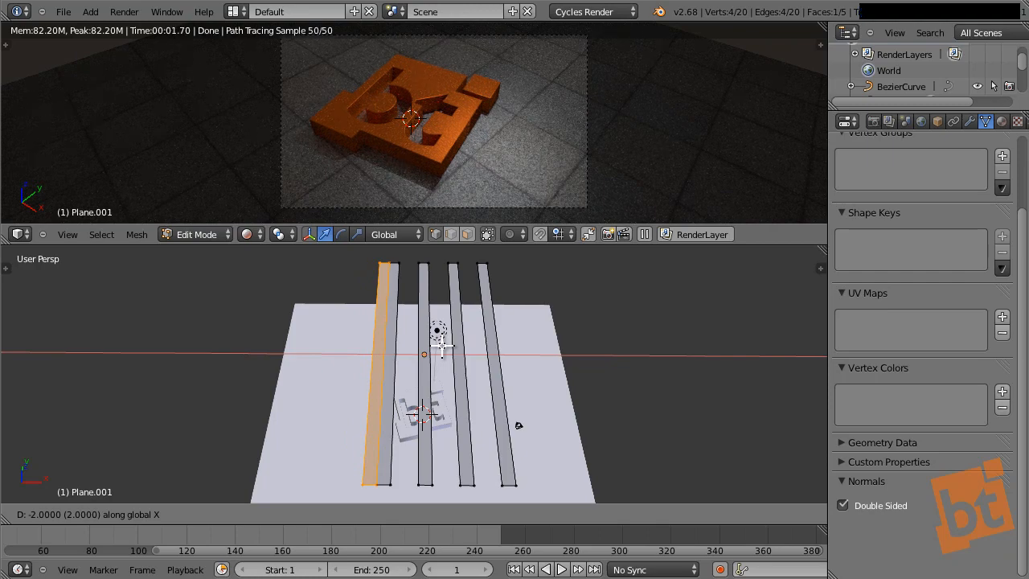
pyautogui.write('-6')
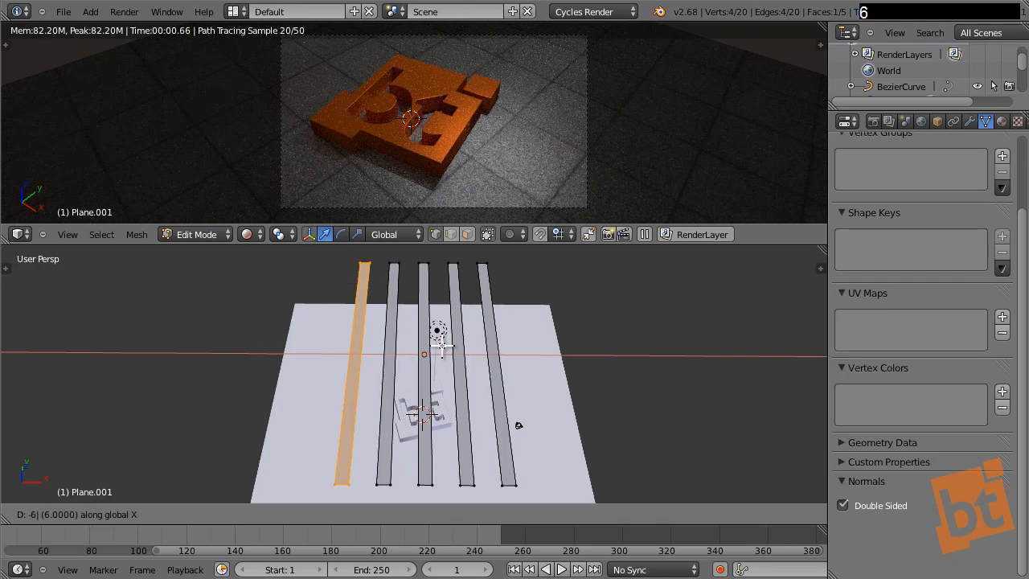
pyautogui.press('Return')
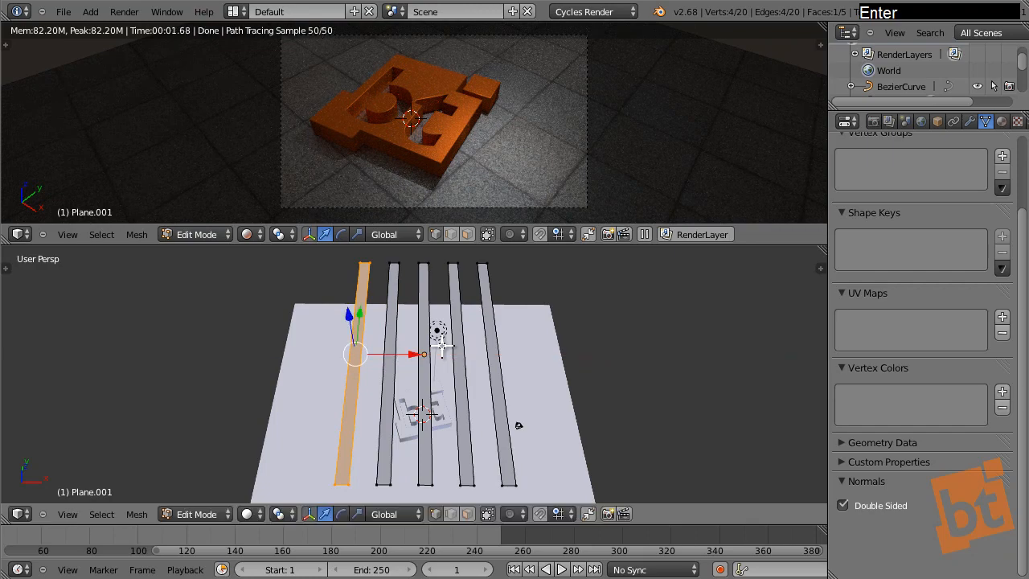
pyautogui.hotkey('shift', 'd')
pyautogui.write('x')
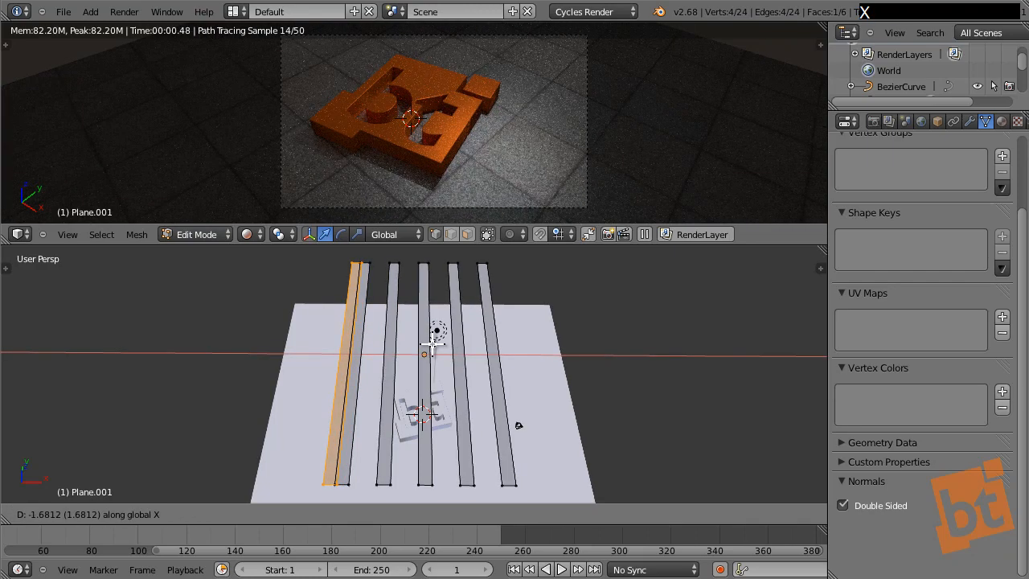
pyautogui.write('-6')
pyautogui.press('Return')
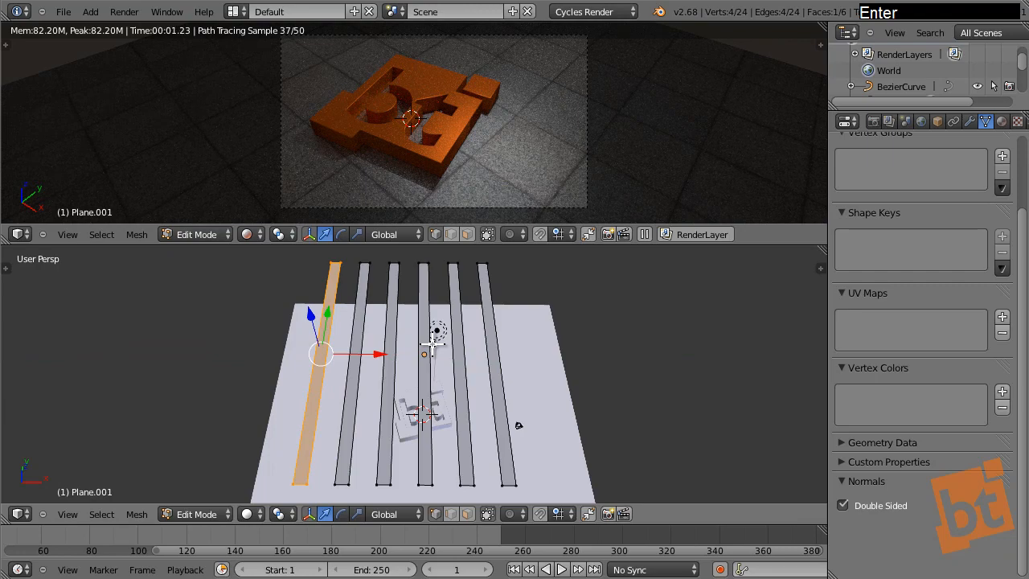
# Duplicate the outermost strip on the positive X side by 6 units along X and return to Object Mode
pyautogui.rightClick(477, 262)
pyautogui.press('l')
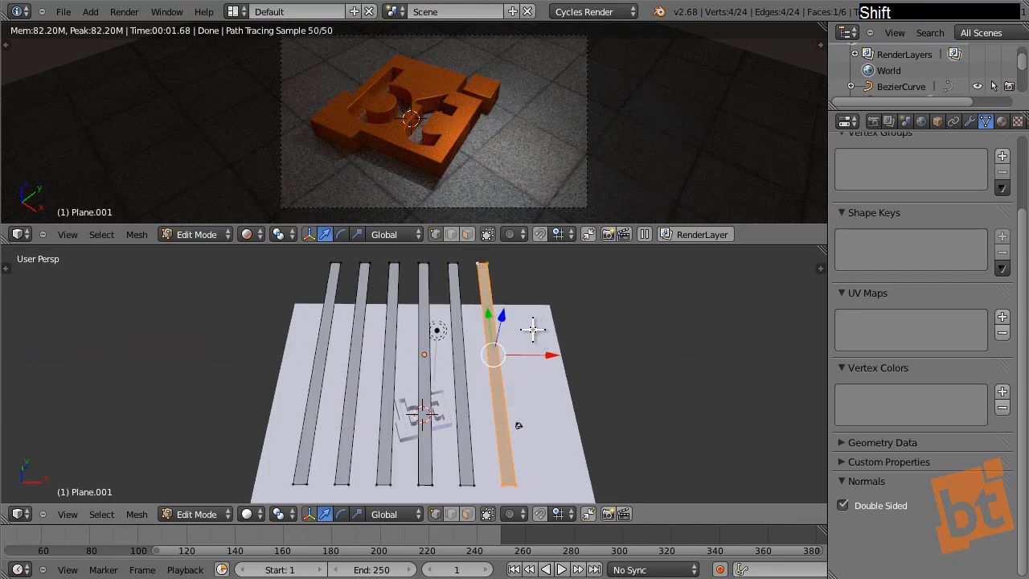
pyautogui.hotkey('shift', 'd')
pyautogui.press('x')
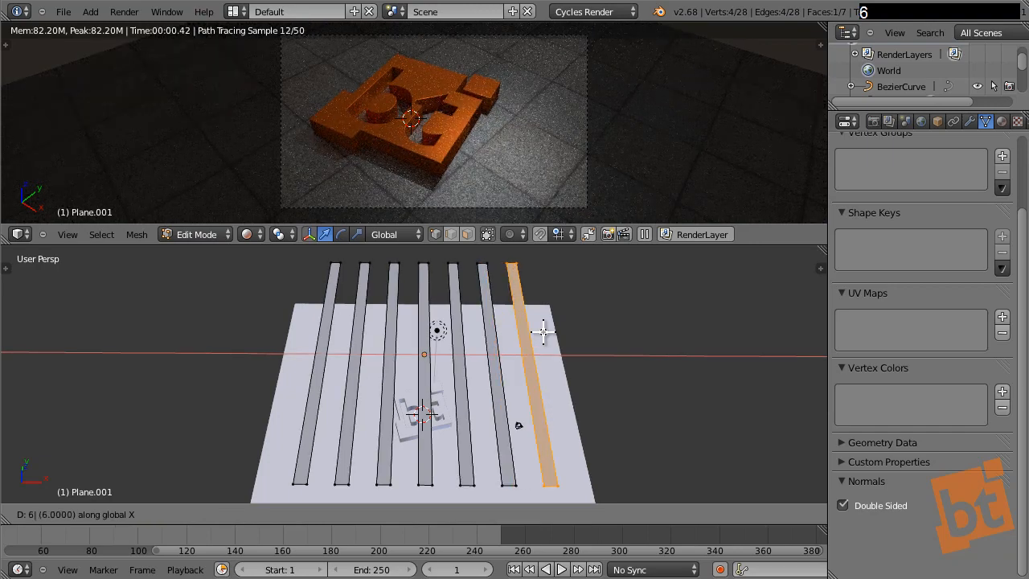
pyautogui.press('Return')
pyautogui.press('Tab')
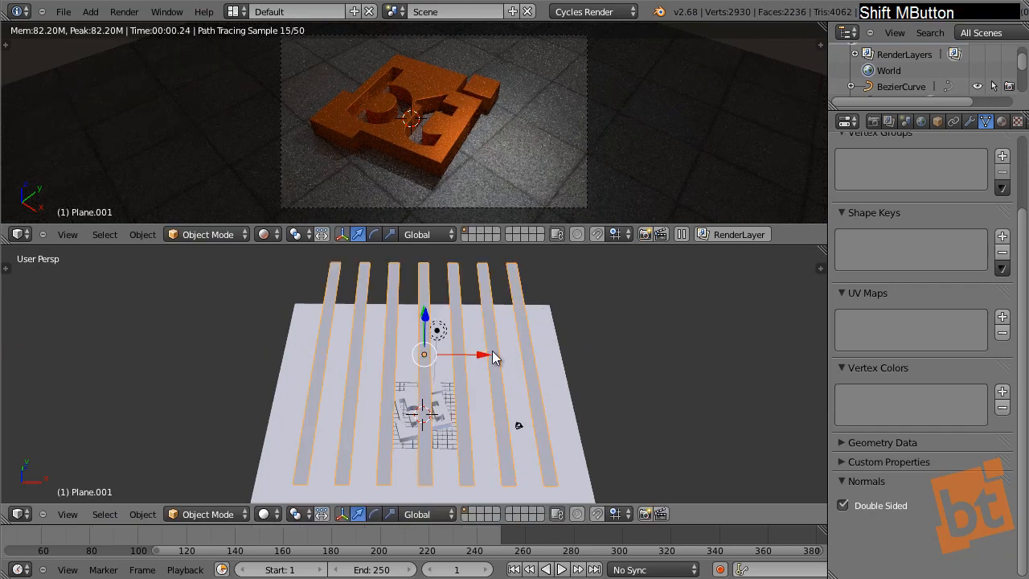
# Give the selected overhead strips a new material and change its surface shader to Emission
pyautogui.moveTo(492, 351); pyautogui.dragTo(517, 310, button='middle')
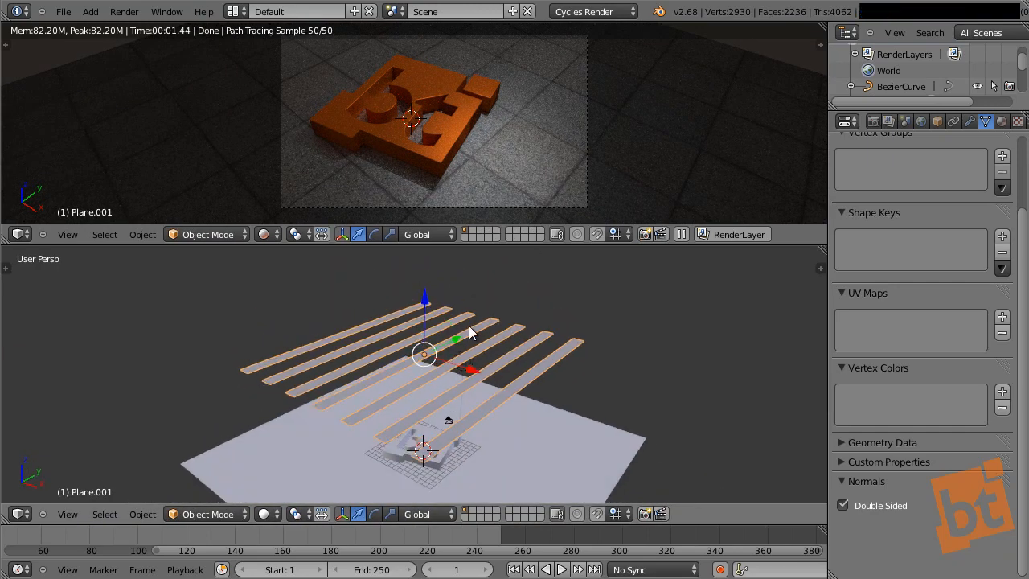
pyautogui.click(1001, 122)
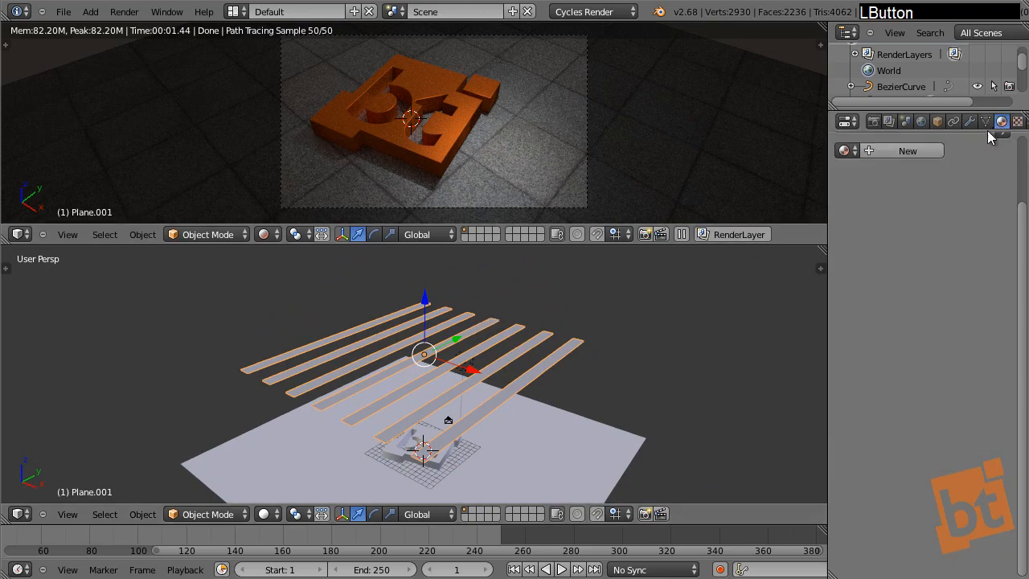
pyautogui.click(906, 152)
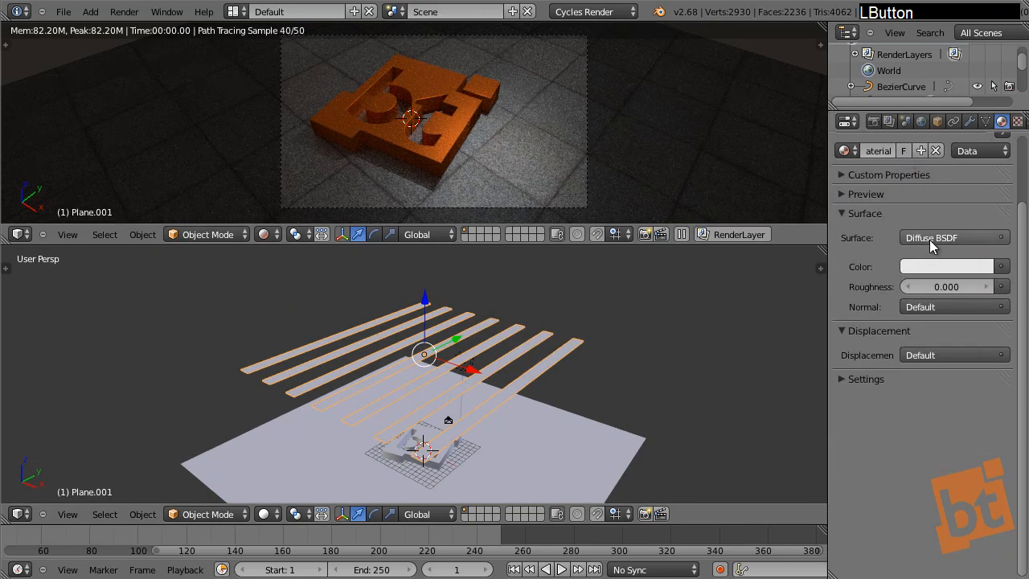
pyautogui.click(930, 239)
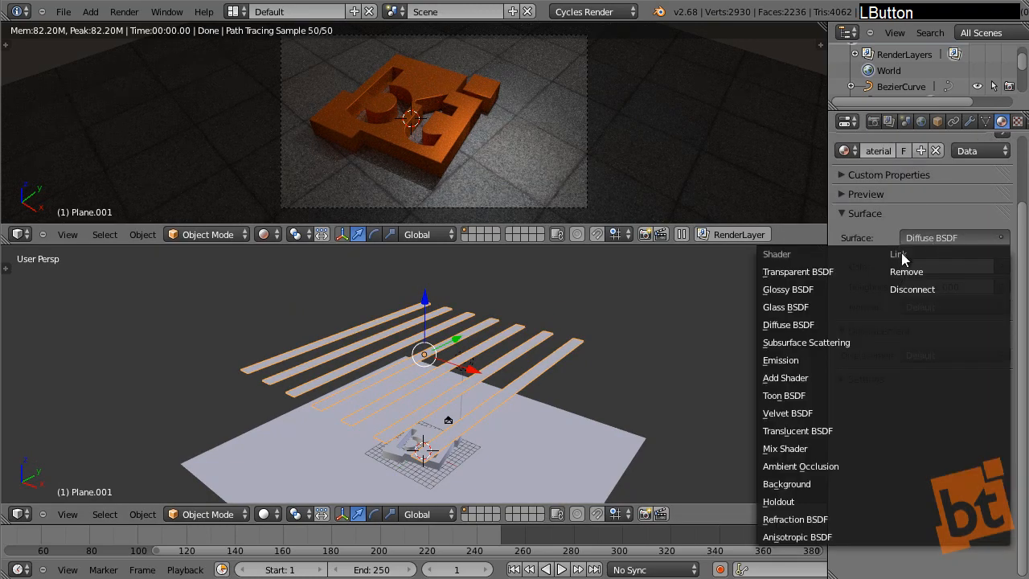
pyautogui.click(801, 361)
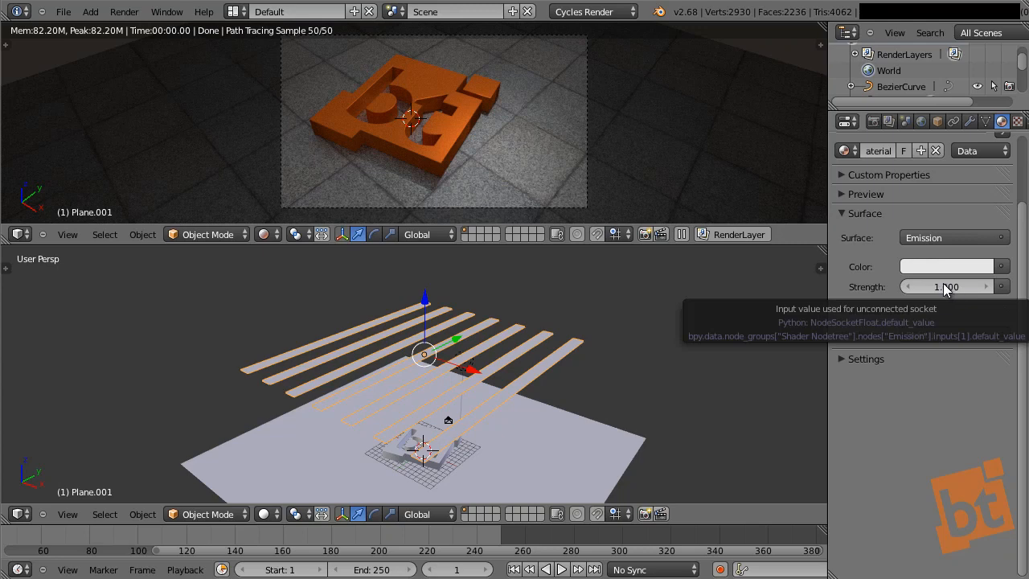
# Tint the strips' emission colour a pale warm orange with G 0.660 and B 0.533
pyautogui.click(935, 267)
pyautogui.click(907, 106)
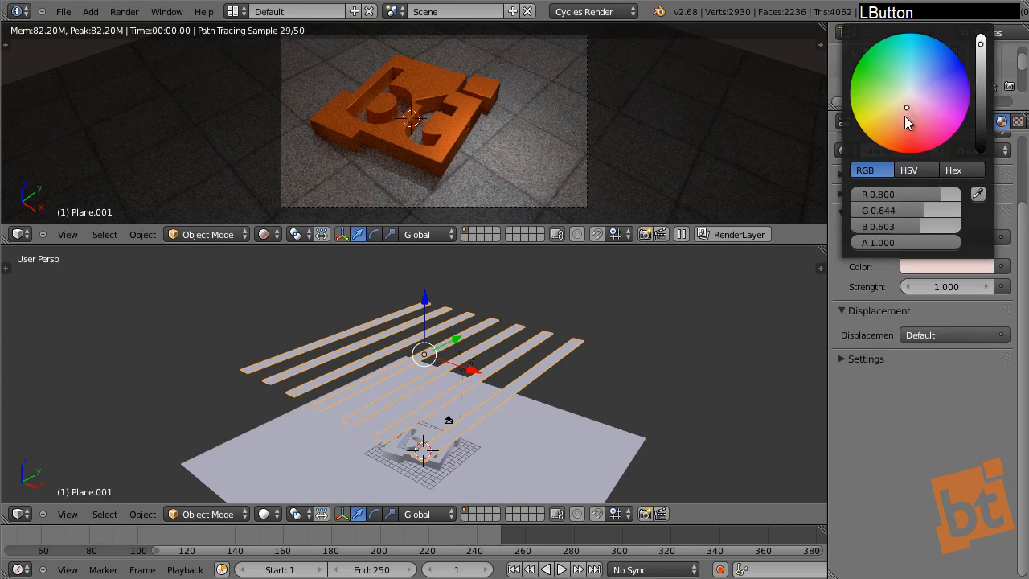
pyautogui.moveTo(900, 110); pyautogui.dragTo(901, 114)
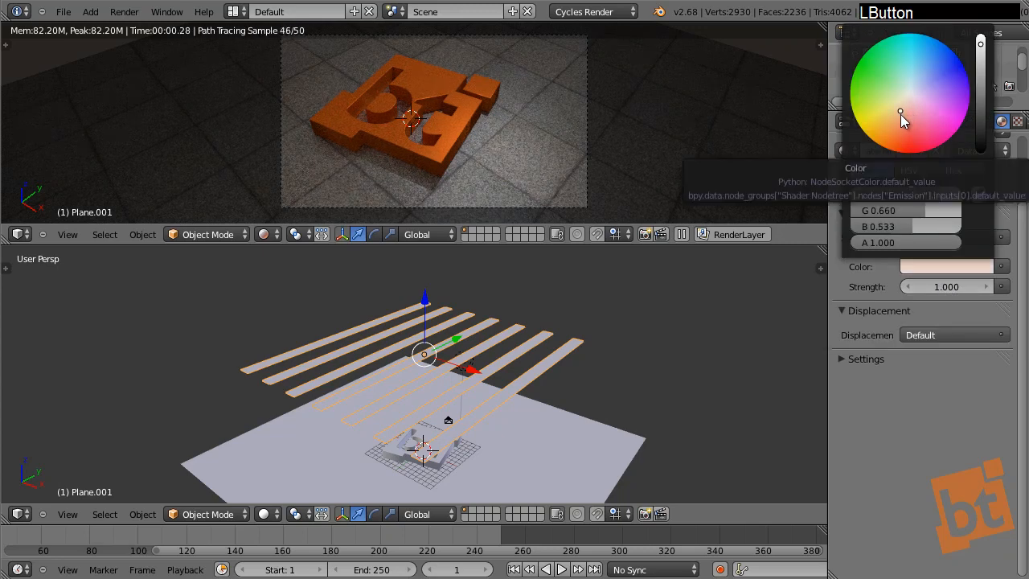
# Select the bt logo and set its Glossy shader roughness to 0.100
pyautogui.rightClick(440, 468)
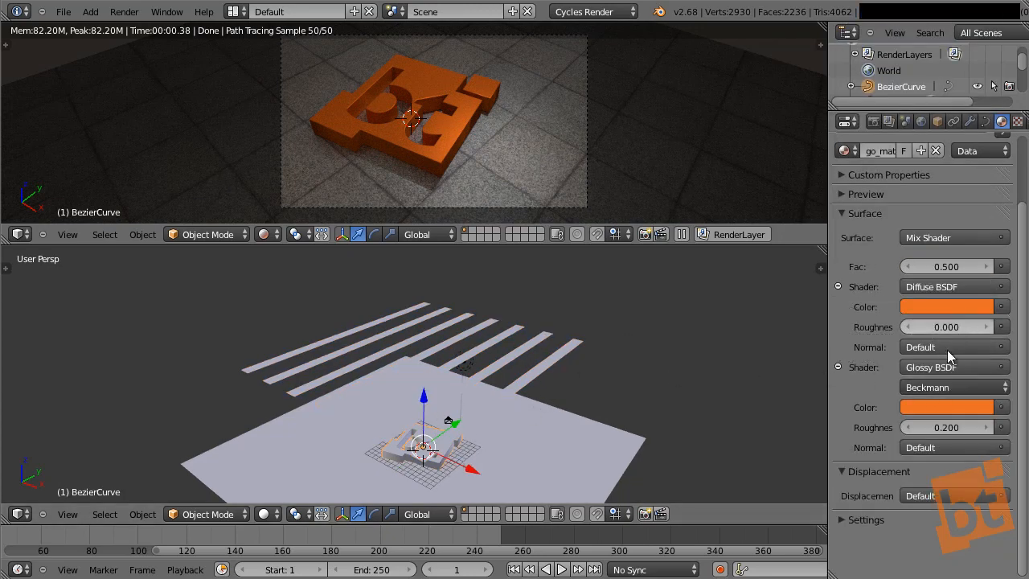
pyautogui.click(904, 426)
pyautogui.click(904, 426)
pyautogui.click(905, 426)
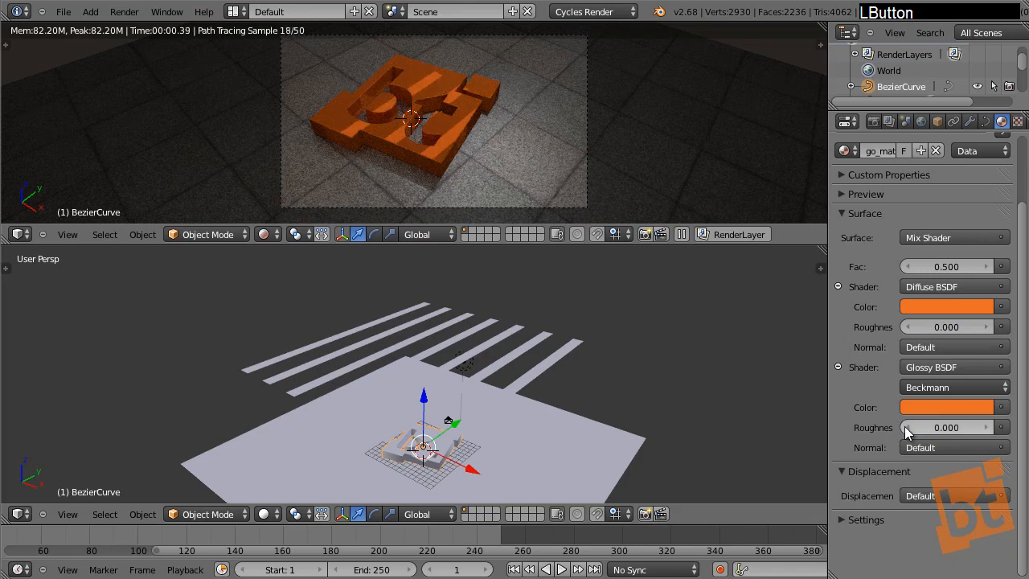
pyautogui.click(987, 426)
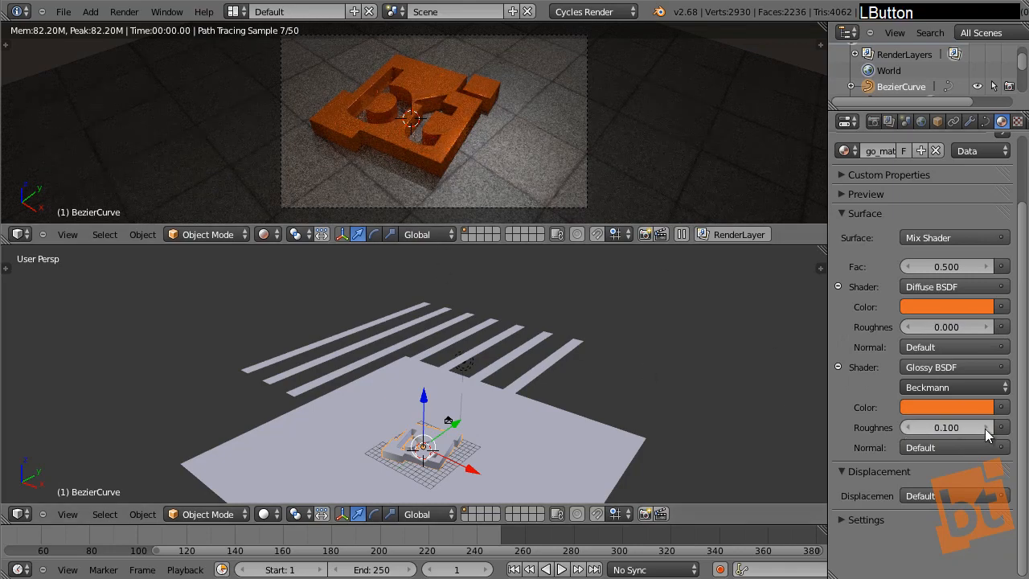
# Set the Mix Shader factor of the logo material to 0.800 to favour the glossy component
pyautogui.click(984, 266)
pyautogui.click(984, 266)
pyautogui.click(984, 266)
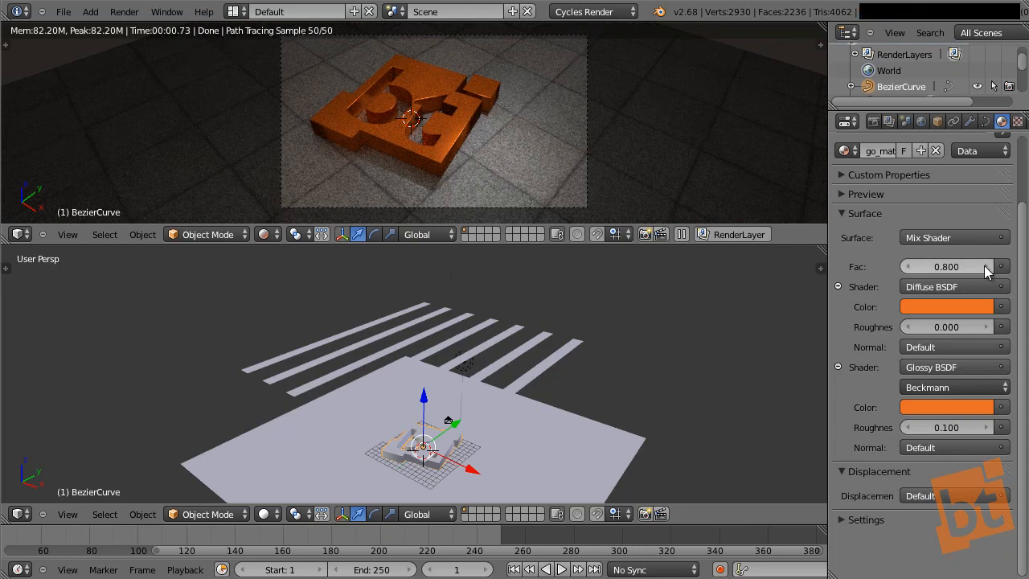
pyautogui.click(984, 266)
pyautogui.click(904, 265)
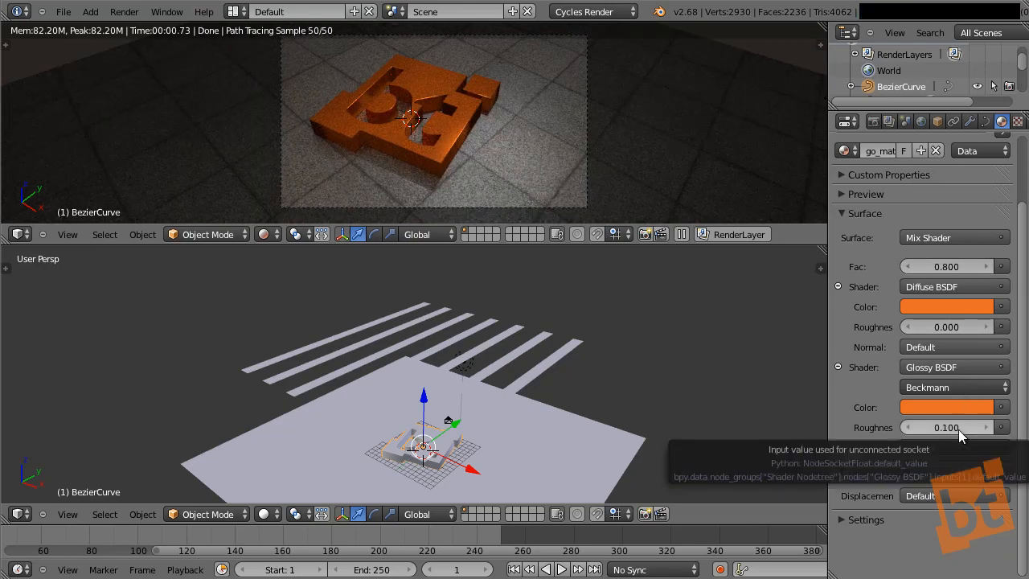
# Fine-tune the roughness of the logo's Glossy shader to 0.080
pyautogui.click(906, 426)
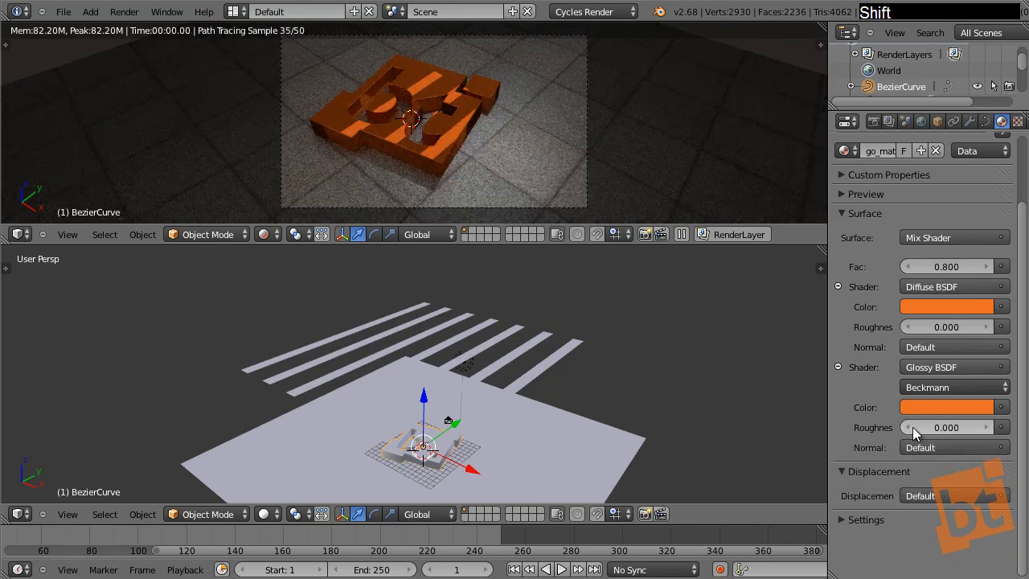
pyautogui.keyDown('shift'); pyautogui.click(941, 429); pyautogui.keyUp('shift')
pyautogui.keyDown('shift'); pyautogui.moveTo(940, 429); pyautogui.dragTo(946, 430); pyautogui.keyUp('shift')
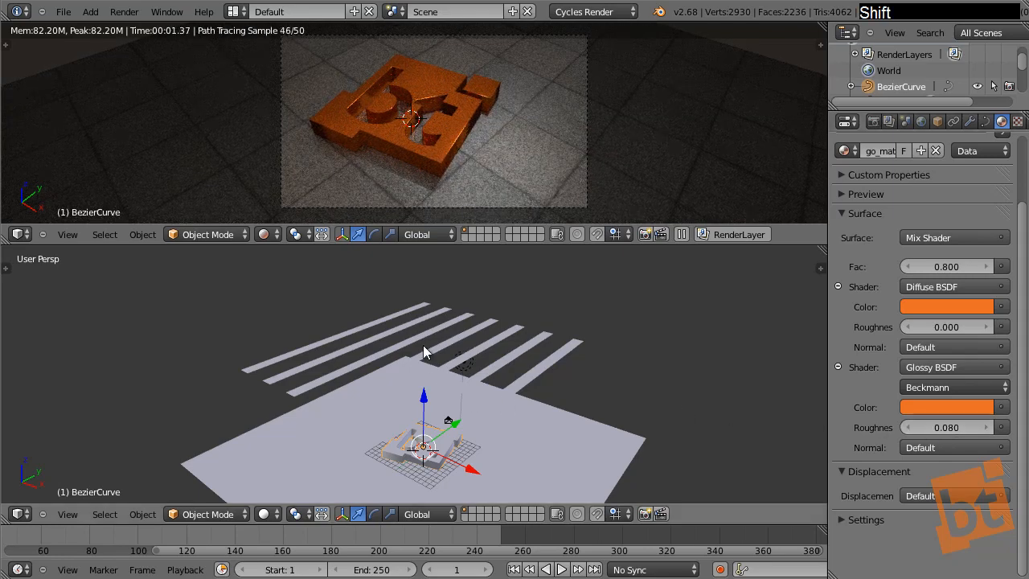
# Select the overhead strips and shift them horizontally along Y and X toward the side opposite the camera
pyautogui.rightClick(477, 329)
pyautogui.moveTo(626, 351); pyautogui.dragTo(524, 360, button='middle')
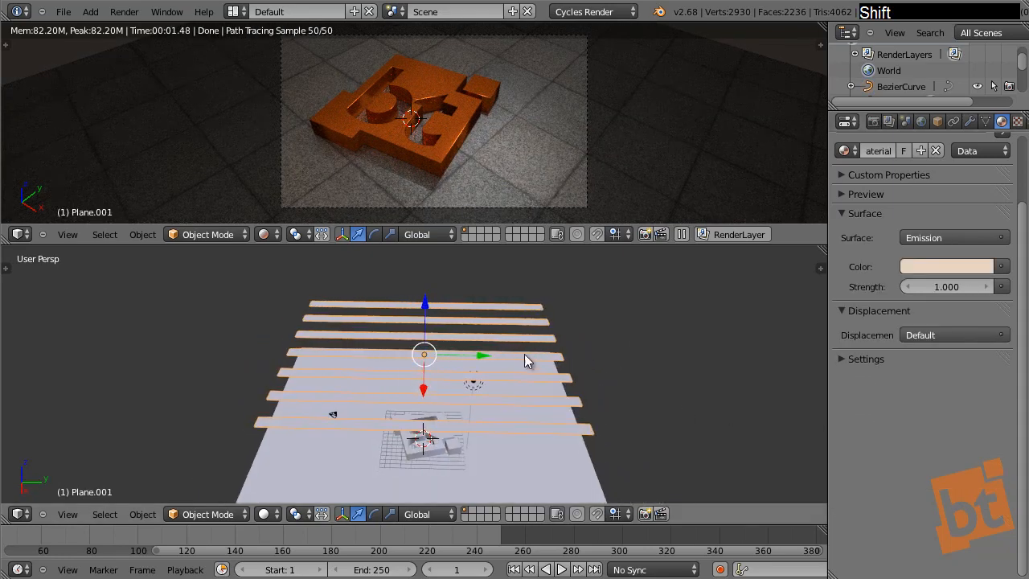
pyautogui.moveTo(473, 354); pyautogui.dragTo(529, 366)
pyautogui.moveTo(436, 369); pyautogui.dragTo(515, 396, button='middle')
pyautogui.moveTo(526, 384); pyautogui.dragTo(487, 371)
# Sketch a grease pencil reflection path from the camera down to the logo and back up to the strips
pyautogui.keyDown('shift'); pyautogui.moveTo(487, 371); pyautogui.dragTo(612, 343, button='middle'); pyautogui.keyUp('shift')
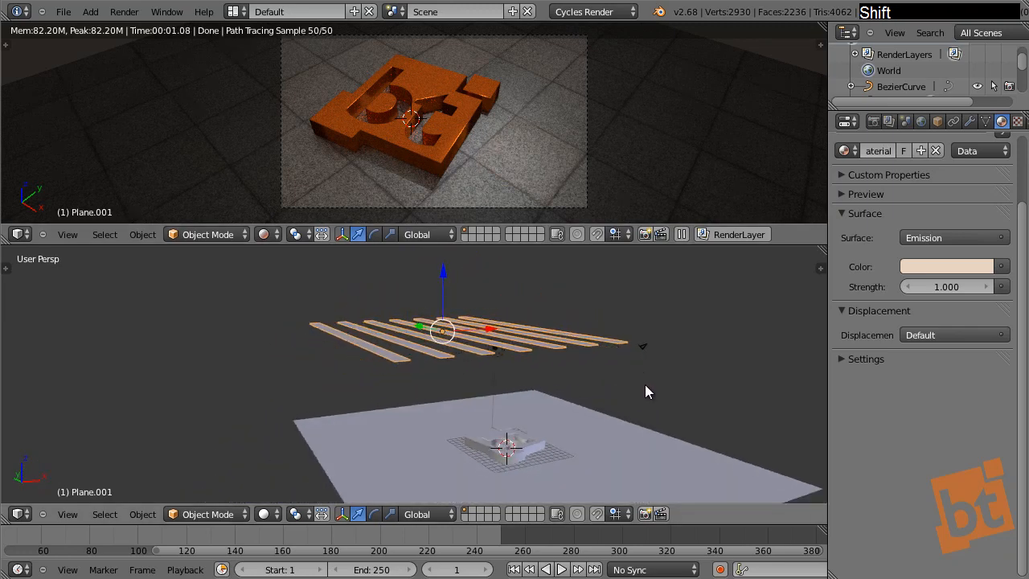
pyautogui.moveTo(646, 345); pyautogui.dragTo(617, 368)
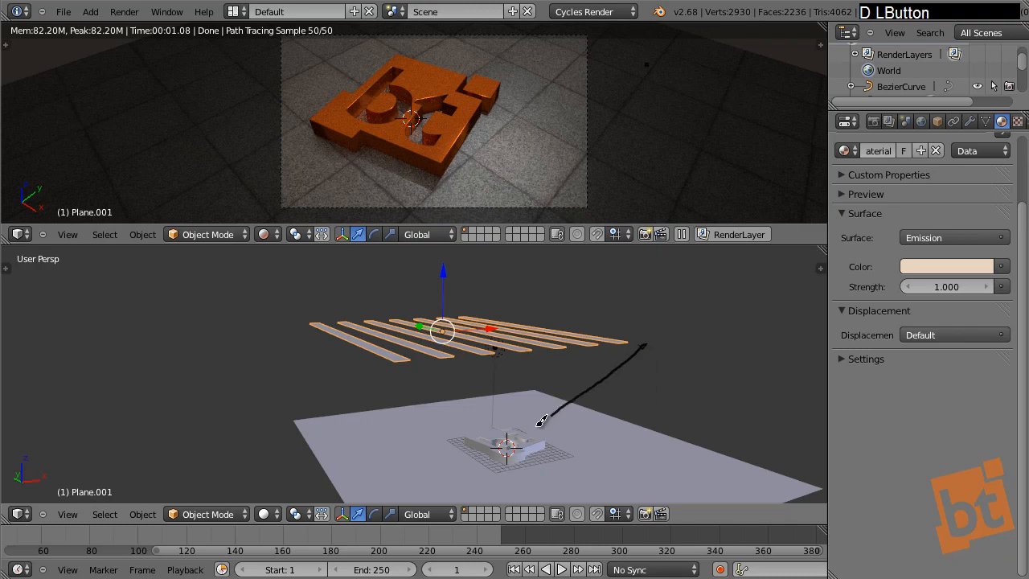
pyautogui.moveTo(470, 408); pyautogui.dragTo(378, 345)
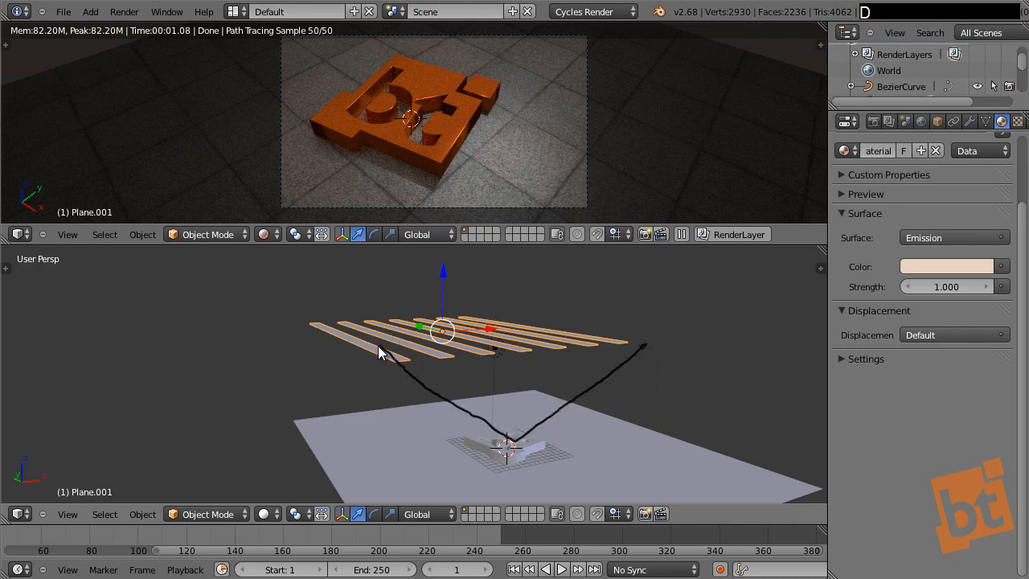
# Move the strips about 8 units along negative X, adjust their horizontal position and set their emission strength to 3.400
pyautogui.moveTo(378, 346)
pyautogui.mouseDown(button='middle')
pyautogui.moveTo(643, 376)
pyautogui.moveTo(527, 422)
pyautogui.moveTo(487, 362)
pyautogui.moveTo(591, 400)
pyautogui.moveTo(568, 325)
pyautogui.mouseUp(button='middle')
pyautogui.moveTo(497, 344); pyautogui.dragTo(456, 343)
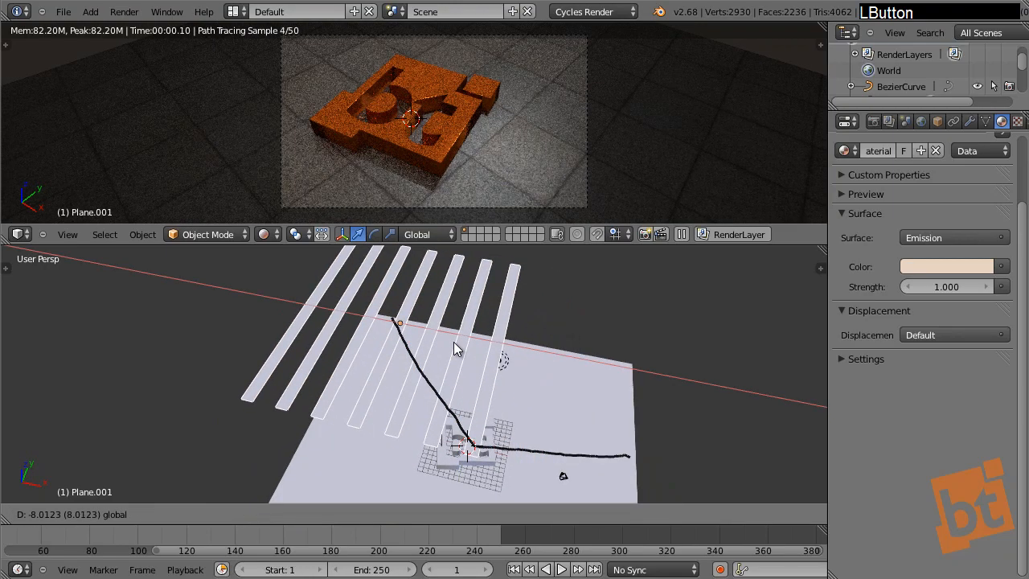
pyautogui.moveTo(546, 398); pyautogui.dragTo(435, 355, button='middle')
pyautogui.moveTo(447, 316); pyautogui.dragTo(474, 320)
pyautogui.moveTo(482, 351); pyautogui.dragTo(530, 328, button='middle')
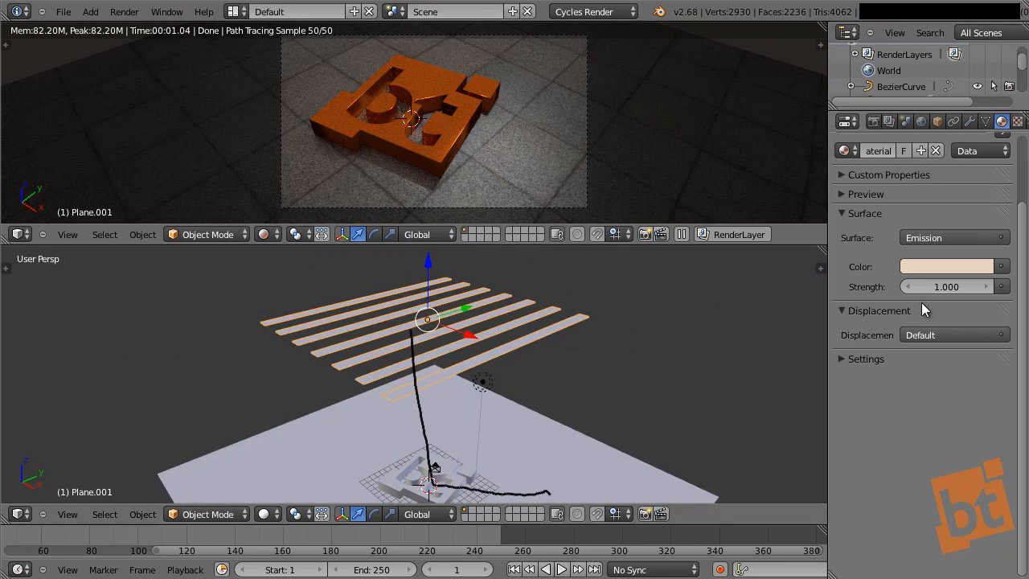
pyautogui.moveTo(941, 287)
pyautogui.mouseDown()
pyautogui.moveTo(969, 296)
pyautogui.moveTo(936, 287)
pyautogui.mouseUp()
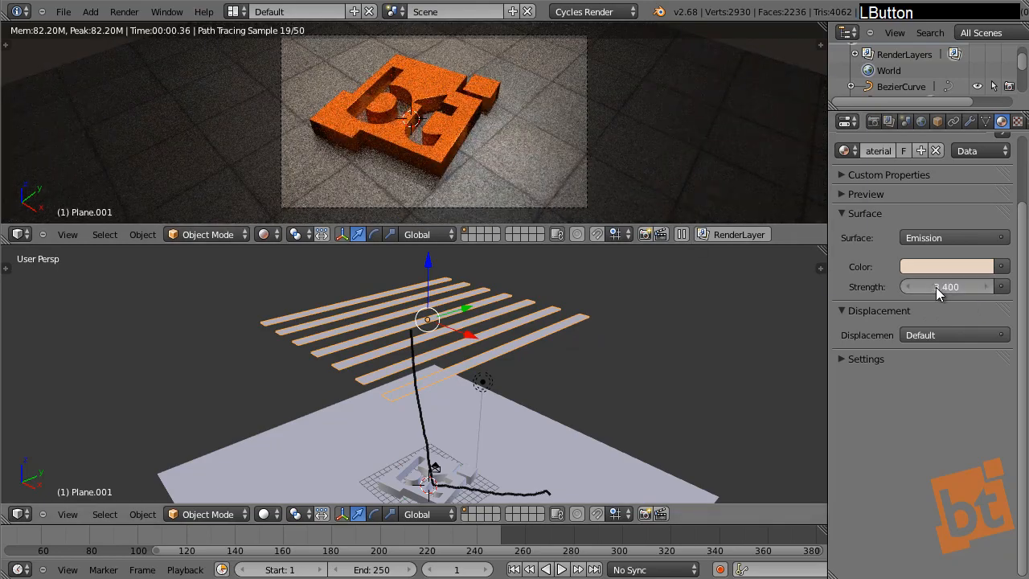
# Select the logo again and set its Glossy shader roughness to 0.010
pyautogui.rightClick(440, 162)
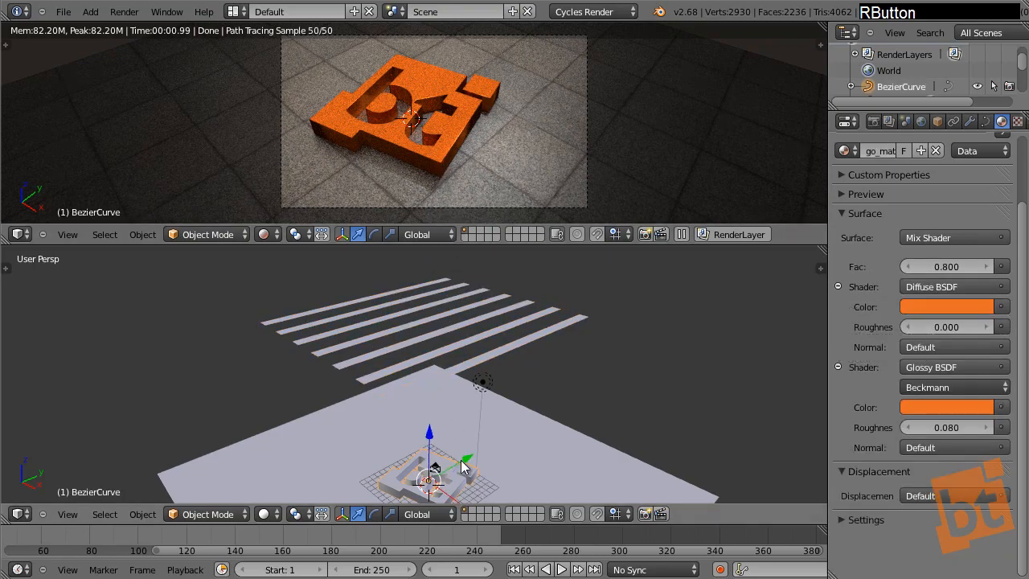
pyautogui.keyDown('shift'); pyautogui.moveTo(943, 429); pyautogui.dragTo(936, 427); pyautogui.keyUp('shift')
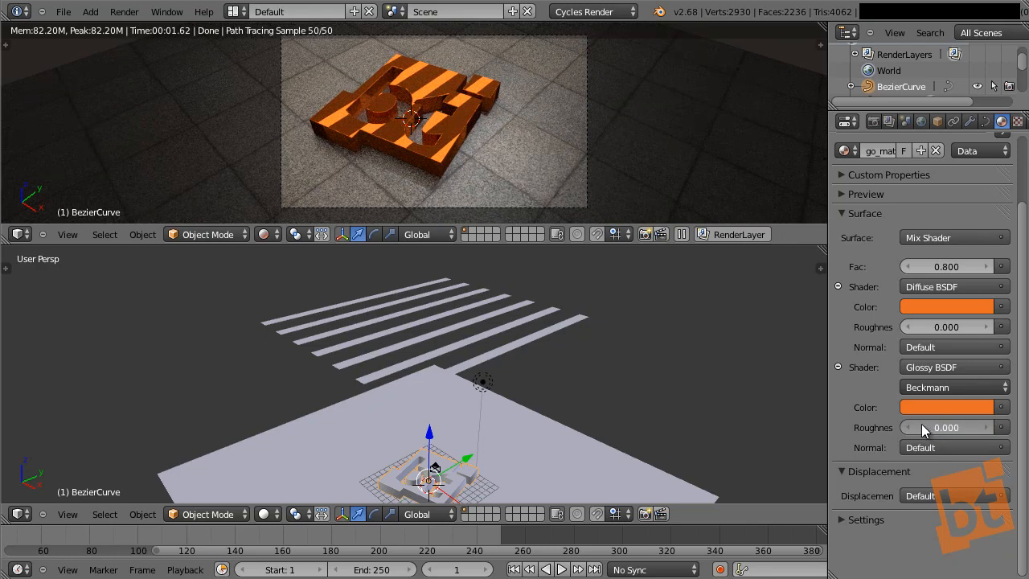
pyautogui.keyDown('shift'); pyautogui.moveTo(909, 424); pyautogui.dragTo(910, 423); pyautogui.keyUp('shift')
pyautogui.keyDown('shift'); pyautogui.click(984, 427); pyautogui.keyUp('shift')
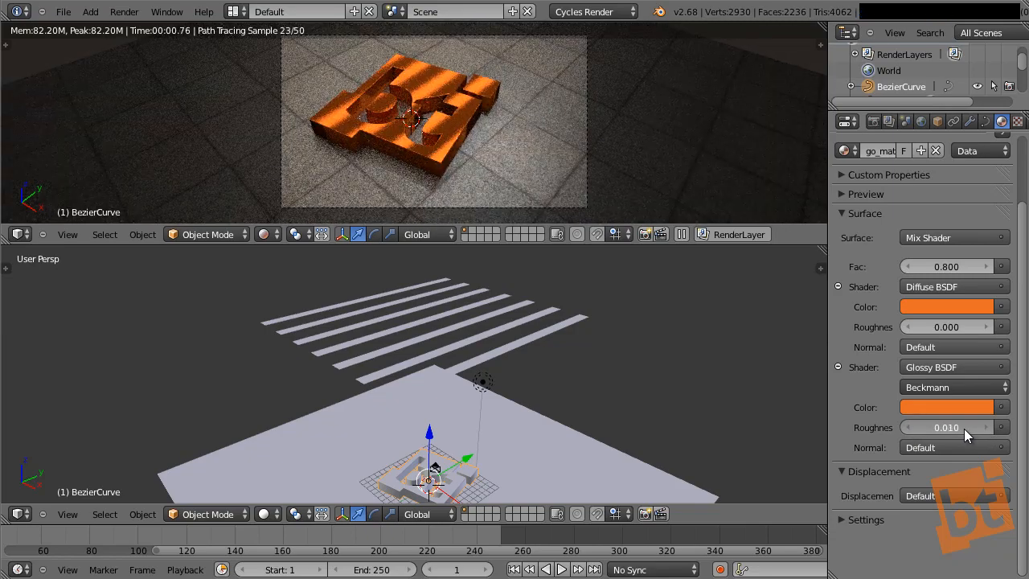
# Select the strips, lower them slightly along Z and scale them up uniformly by about 3.88
pyautogui.rightClick(556, 324)
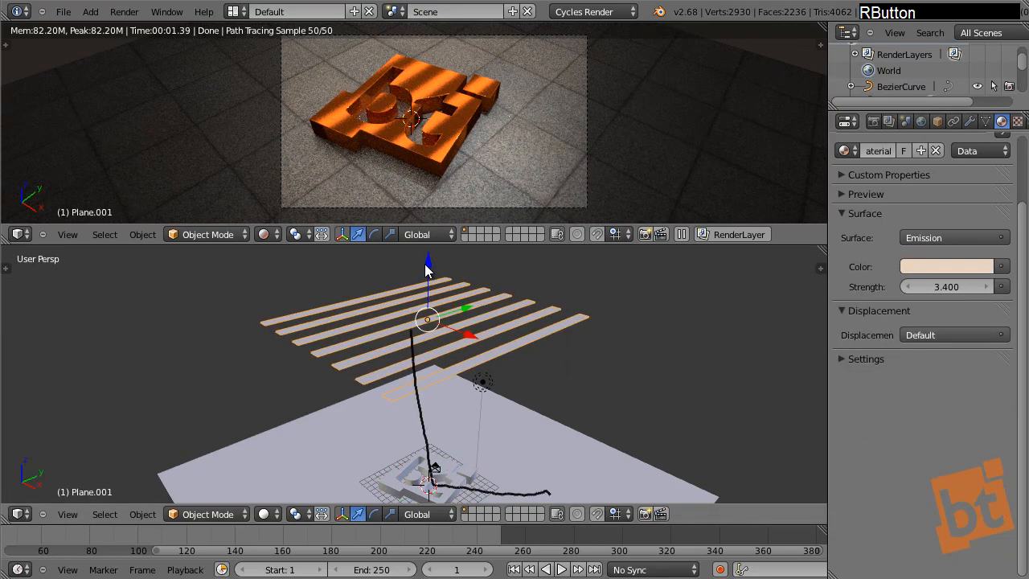
pyautogui.moveTo(427, 270); pyautogui.dragTo(421, 315)
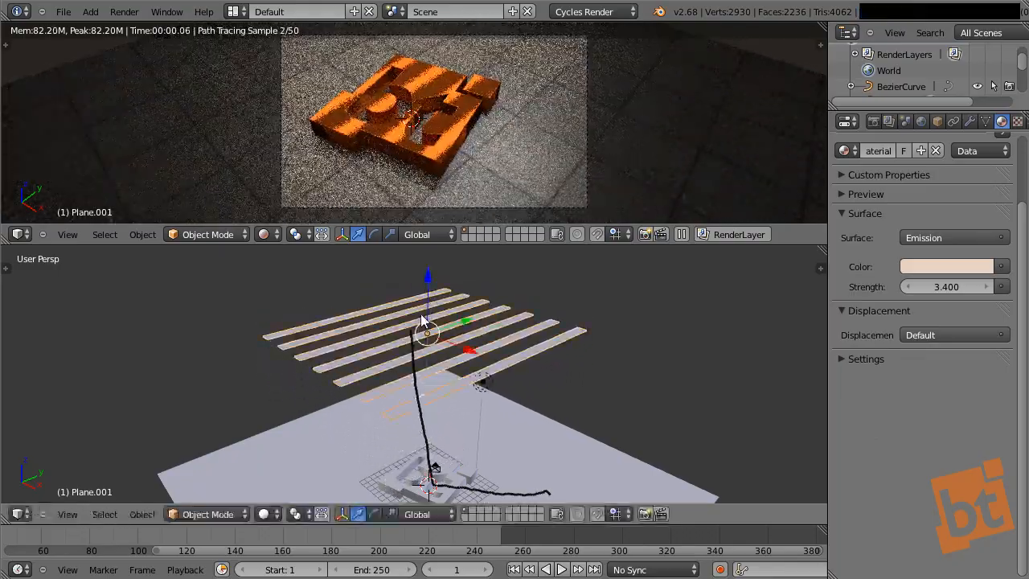
pyautogui.keyDown('shift'); pyautogui.moveTo(421, 313); pyautogui.dragTo(627, 386, button='middle'); pyautogui.keyUp('shift')
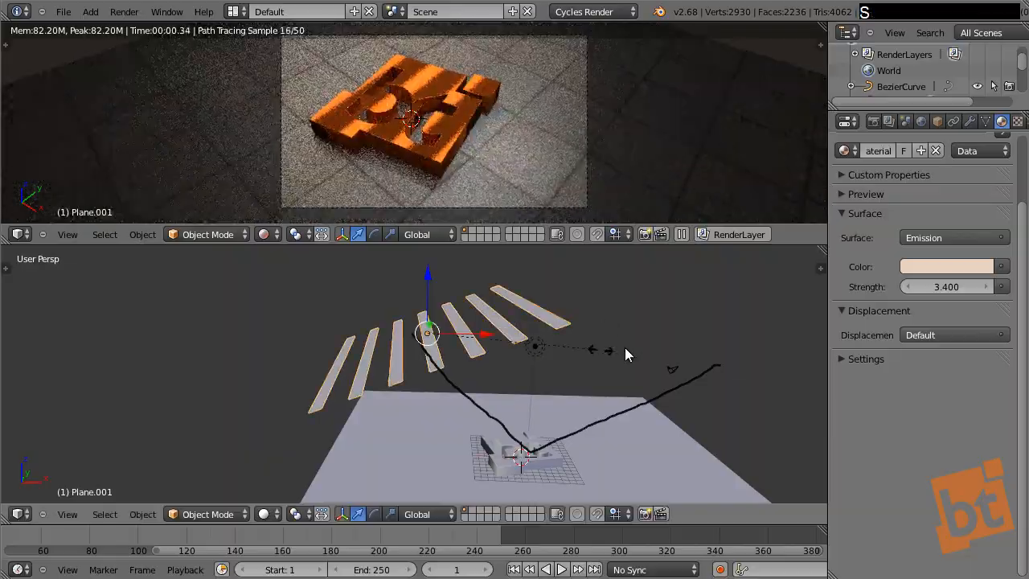
pyautogui.press('s')
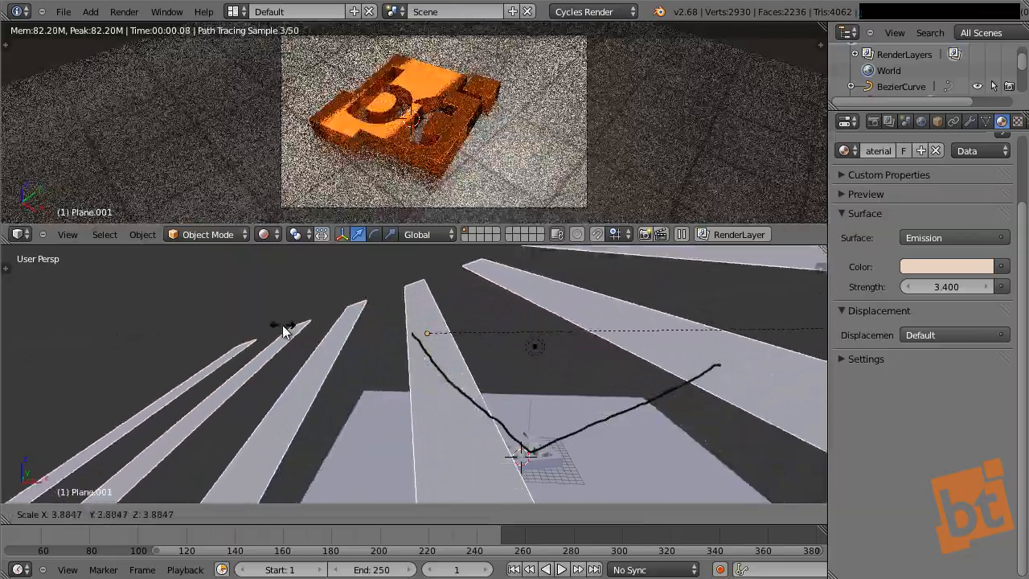
pyautogui.click(283, 326)
# Move the enlarged strips by about -38.9 in X, 2.6 in Y and 18.8 in Z, and rotate them about -39° around Z
pyautogui.press('g')
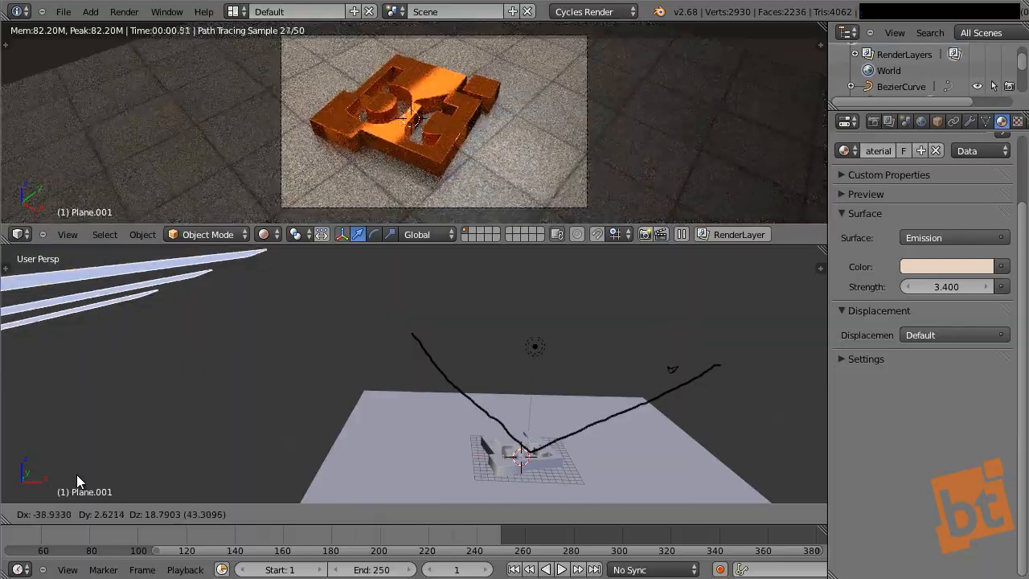
pyautogui.click(76, 475)
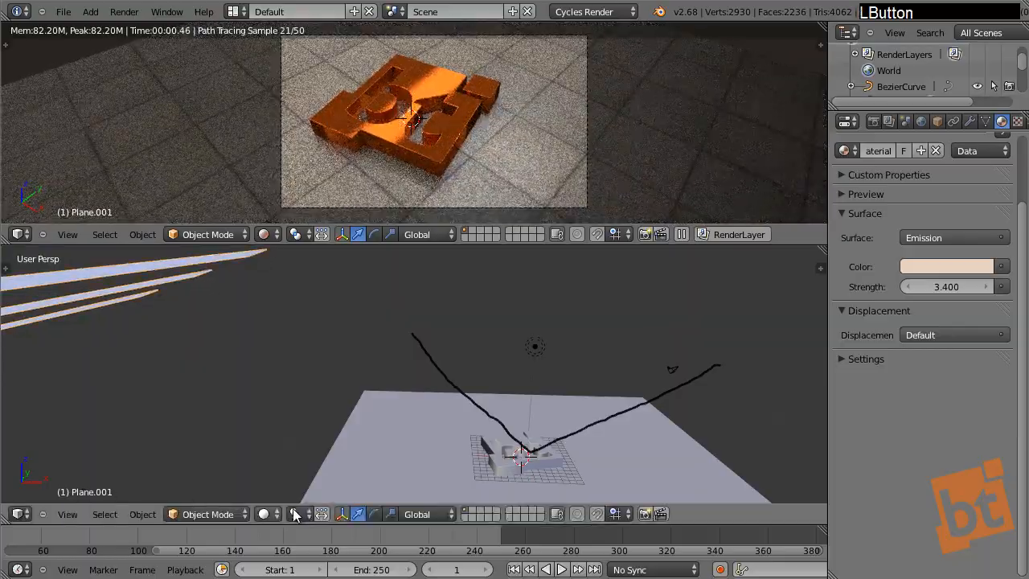
pyautogui.press('r')
pyautogui.rightClick(487, 383)
pyautogui.press('r')
pyautogui.press('z')
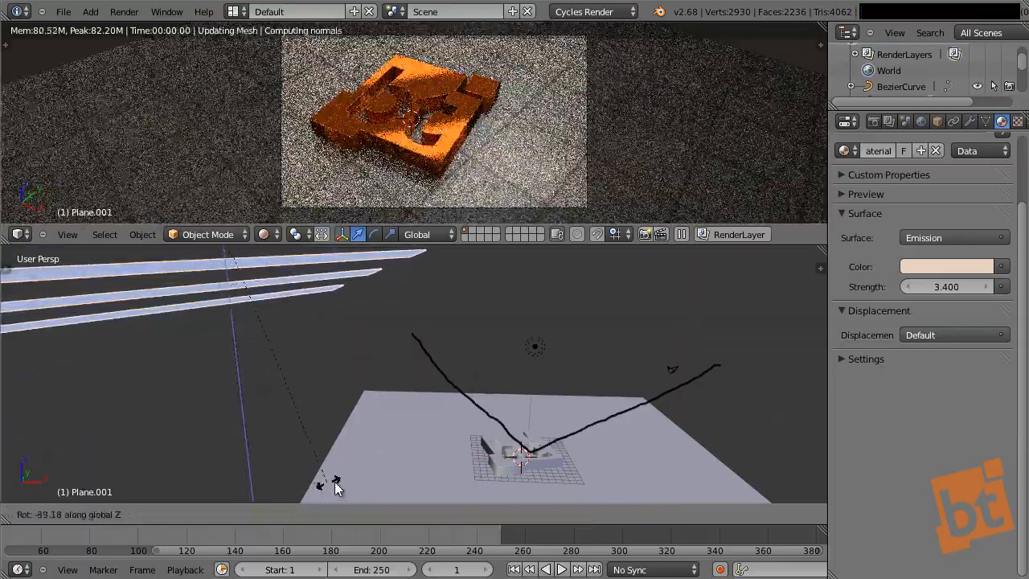
pyautogui.click(335, 483)
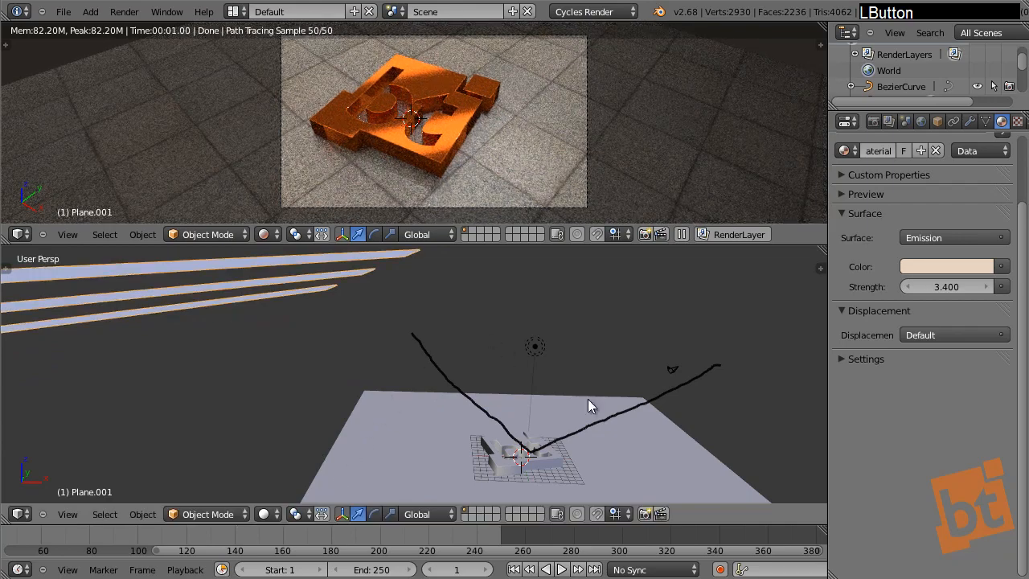
# Select the floor plane and set its material's Mix Shader factor to 1.000 and glossy roughness to 0.070
pyautogui.rightClick(611, 395)
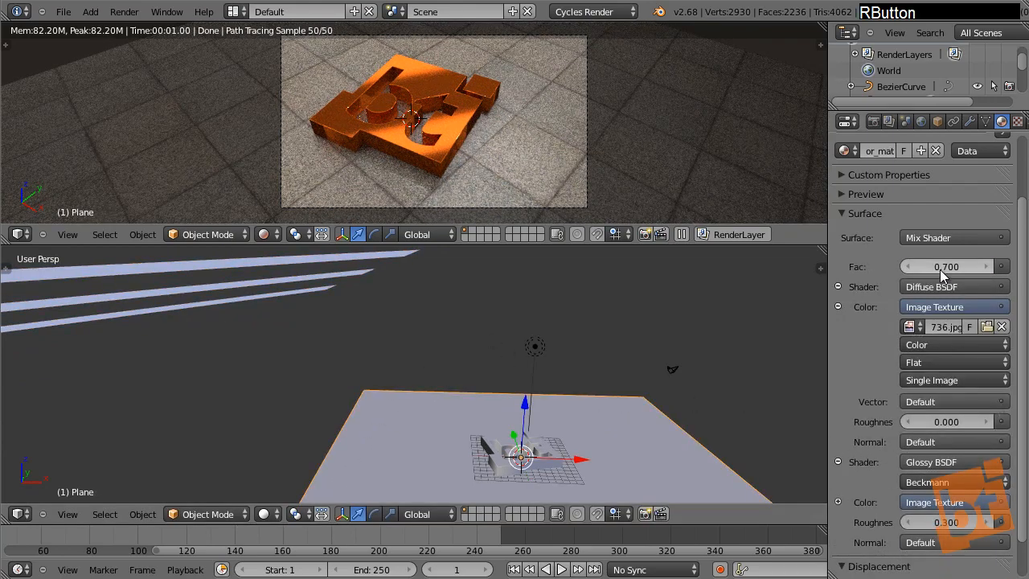
pyautogui.moveTo(941, 265); pyautogui.dragTo(969, 269)
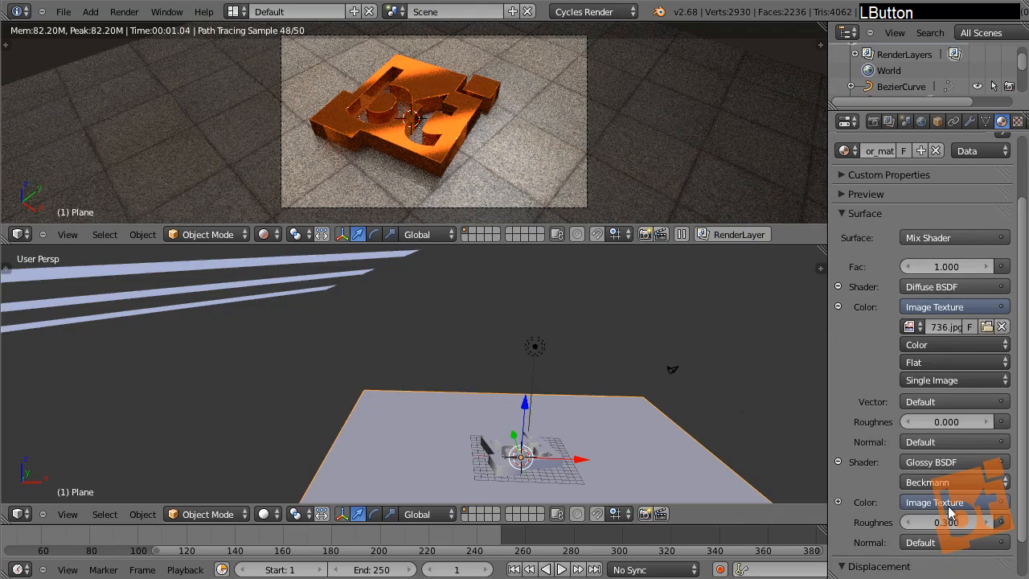
pyautogui.keyDown('shift'); pyautogui.moveTo(951, 524); pyautogui.dragTo(926, 524); pyautogui.keyUp('shift')
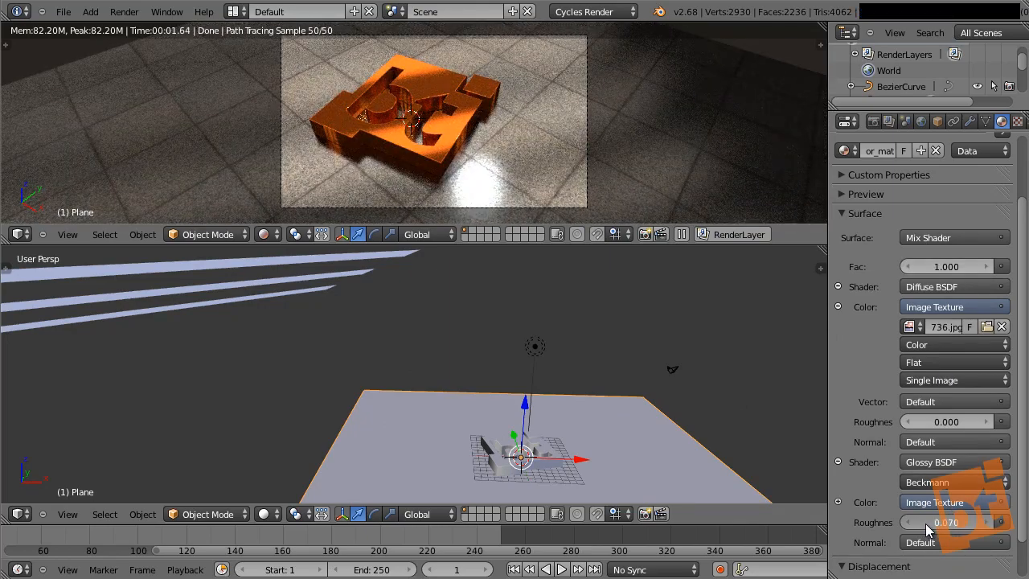
# Set the floor material's Mix Shader factor to 0.250
pyautogui.press('shift')
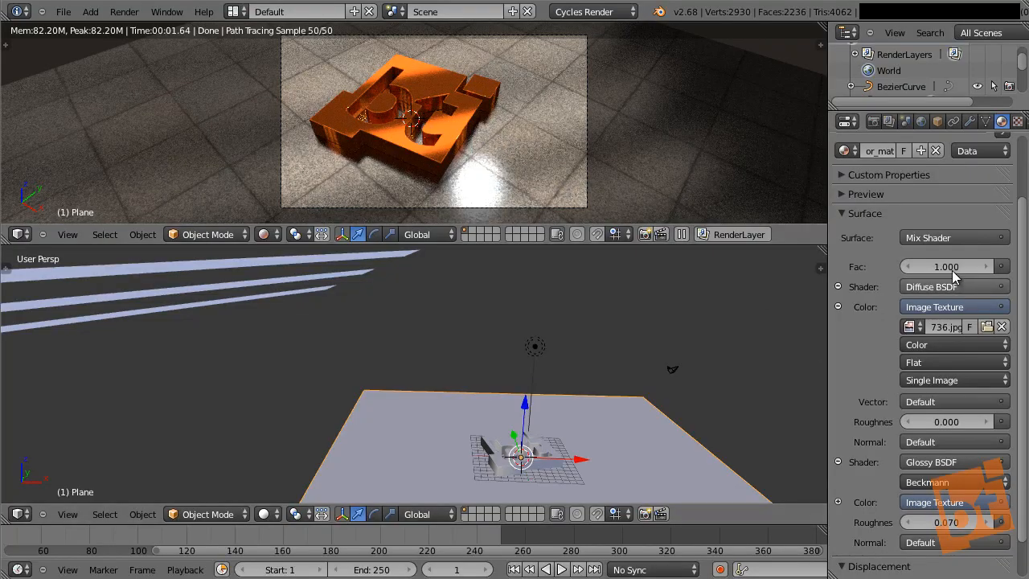
pyautogui.keyDown('shift'); pyautogui.moveTo(953, 268); pyautogui.dragTo(888, 269); pyautogui.keyUp('shift')
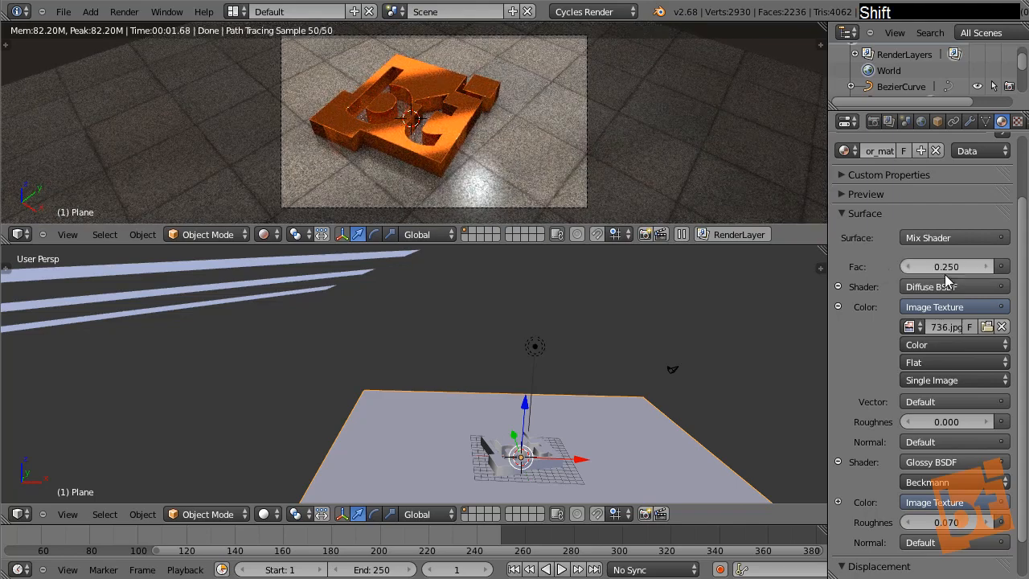
# Select the logo and set its Glossy shader roughness to 0.030 and its Mix Shader factor to 1.000
pyautogui.rightClick(484, 449)
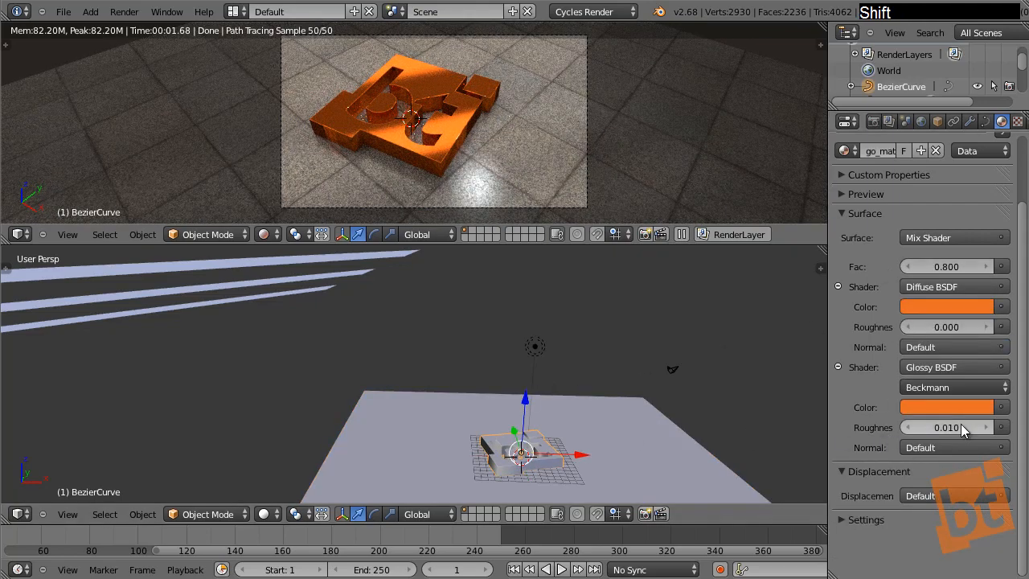
pyautogui.keyDown('shift'); pyautogui.click(984, 426); pyautogui.keyUp('shift')
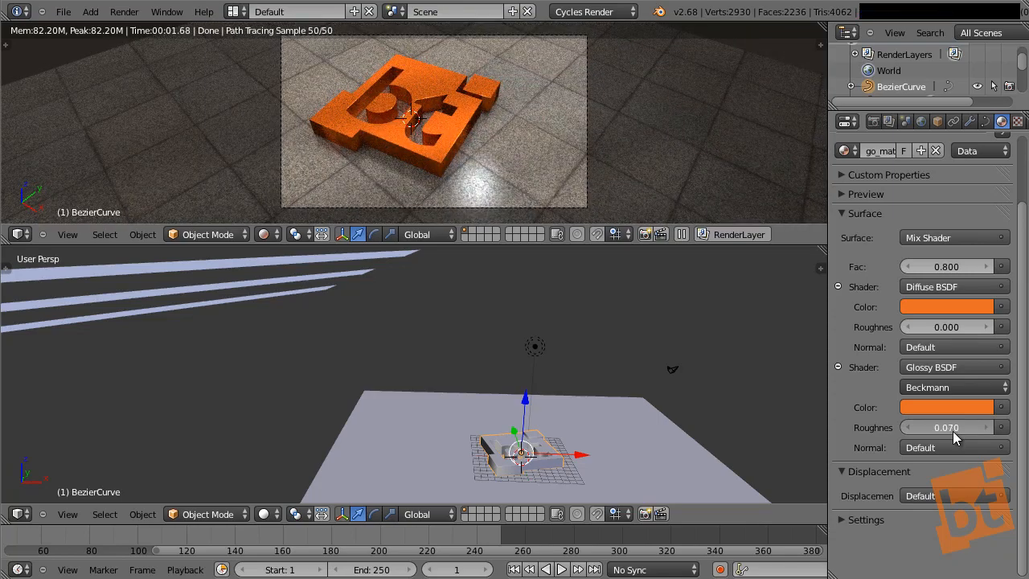
pyautogui.moveTo(953, 431); pyautogui.dragTo(950, 431)
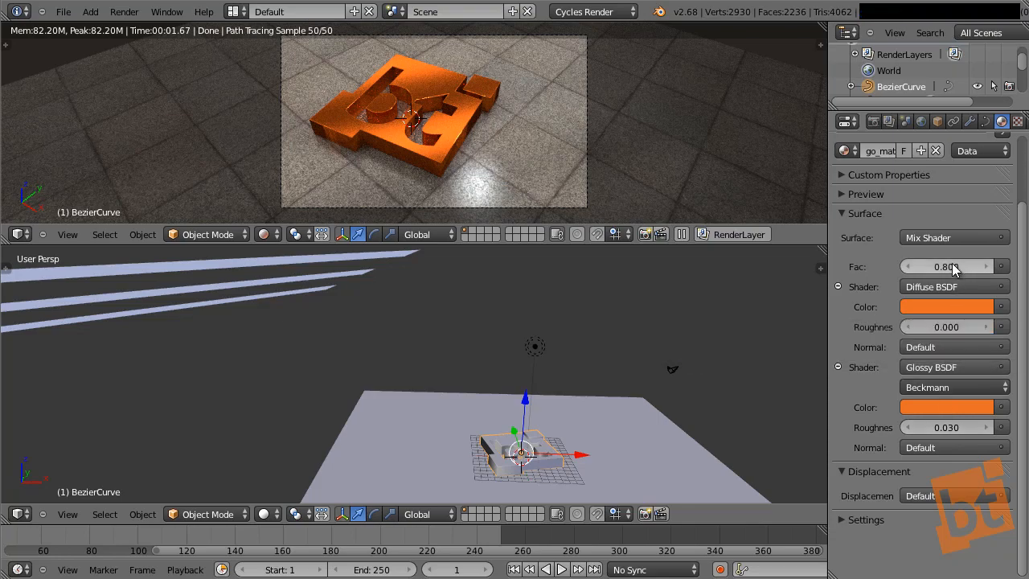
pyautogui.keyDown('shift'); pyautogui.moveTo(952, 263); pyautogui.dragTo(1021, 275); pyautogui.keyUp('shift')
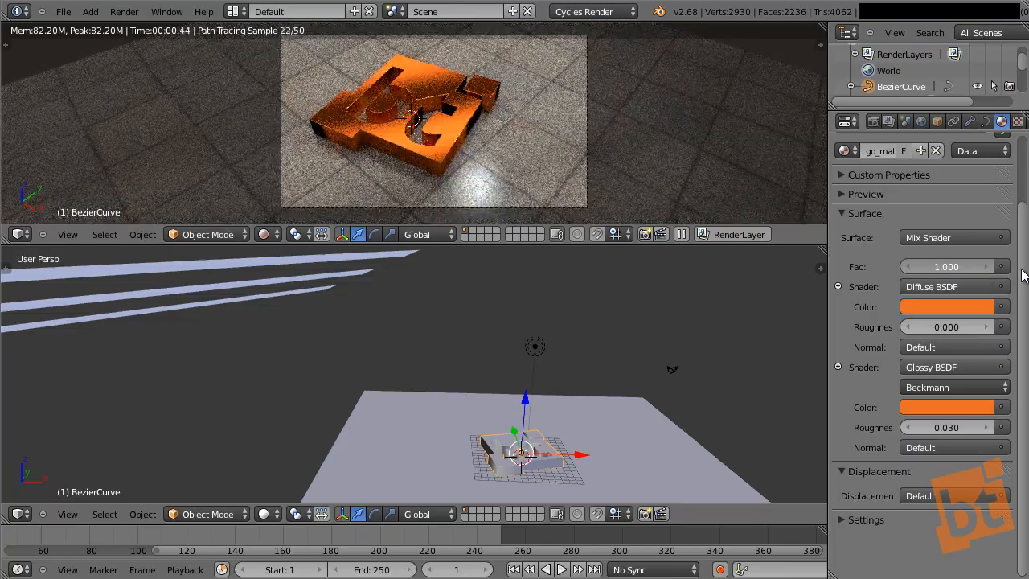
pyautogui.press('shift')
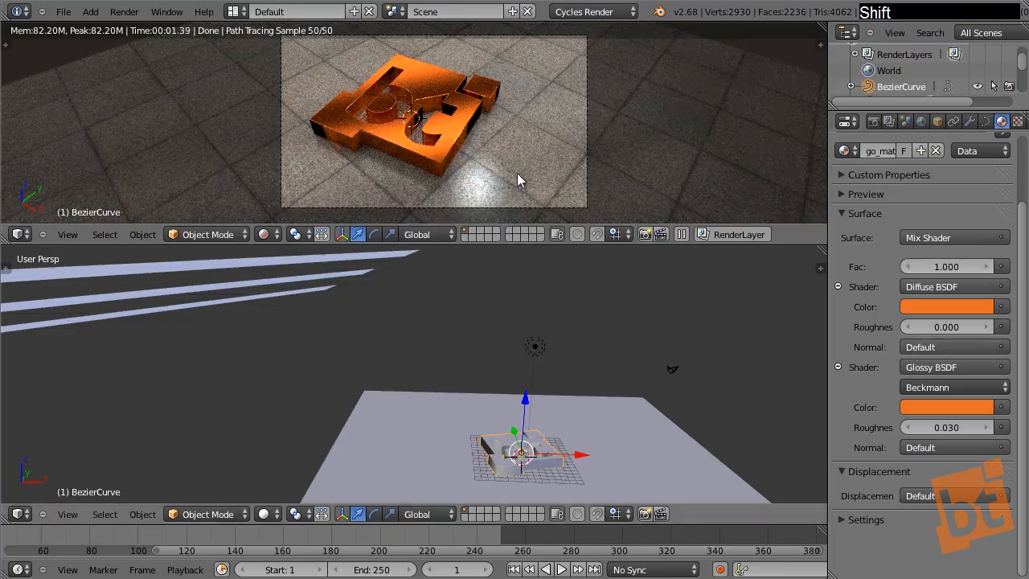
# Select the overhead strips and tint their emission color warm orange, about R 0.800, G 0.465, B 0.223
pyautogui.keyDown('shift'); pyautogui.moveTo(520, 166); pyautogui.dragTo(501, 161, button='middle'); pyautogui.keyUp('shift')
pyautogui.press('KP_0')
pyautogui.hotkey('shift', 'space')
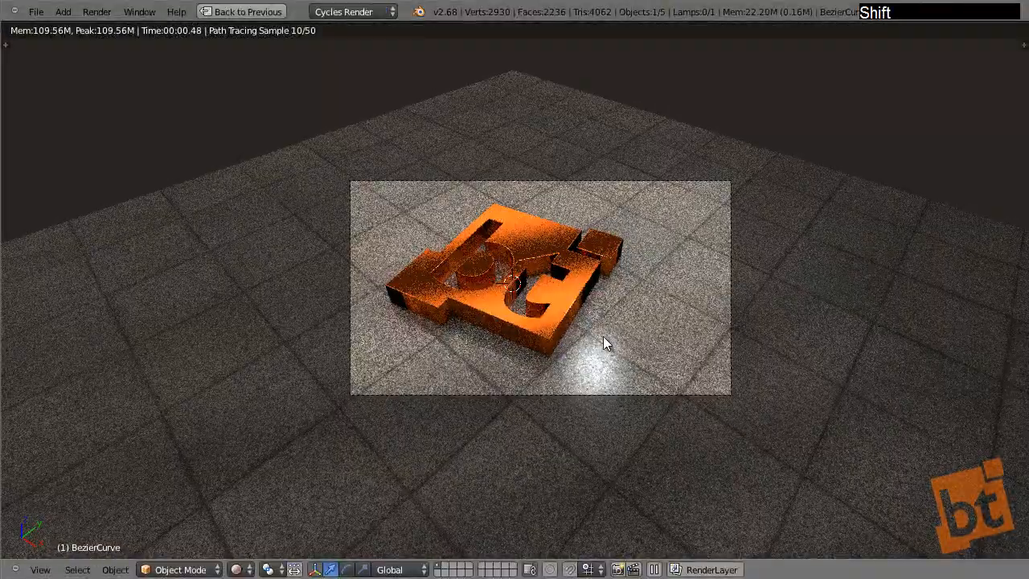
pyautogui.scroll(3, 603, 336)
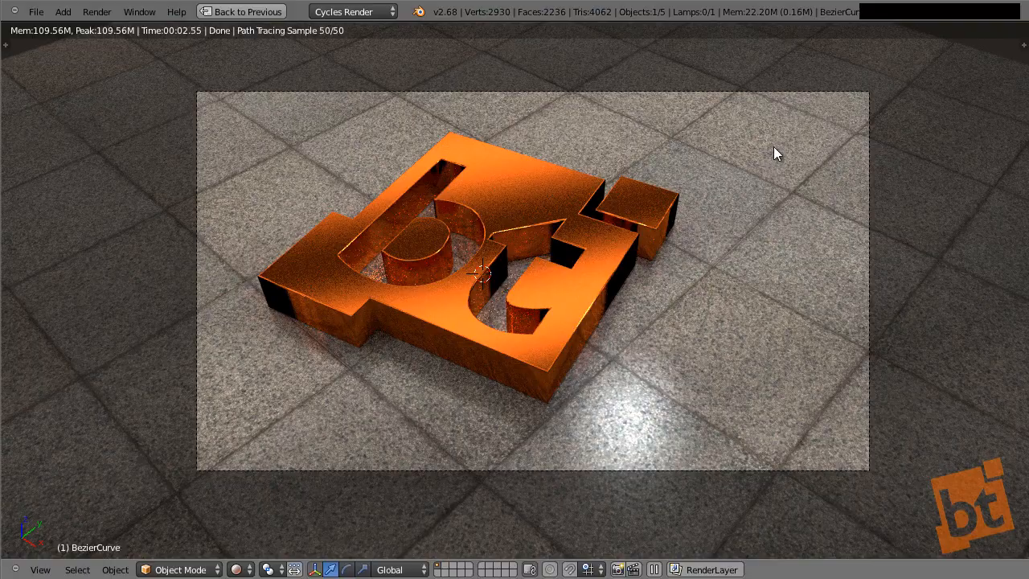
pyautogui.hotkey('shift', 'space')
pyautogui.rightClick(287, 283)
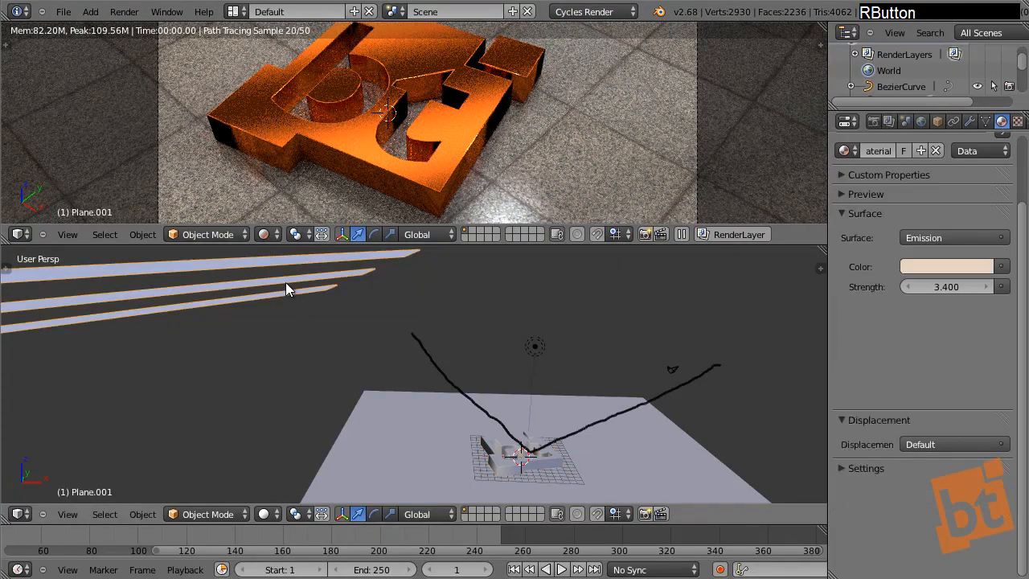
pyautogui.click(939, 265)
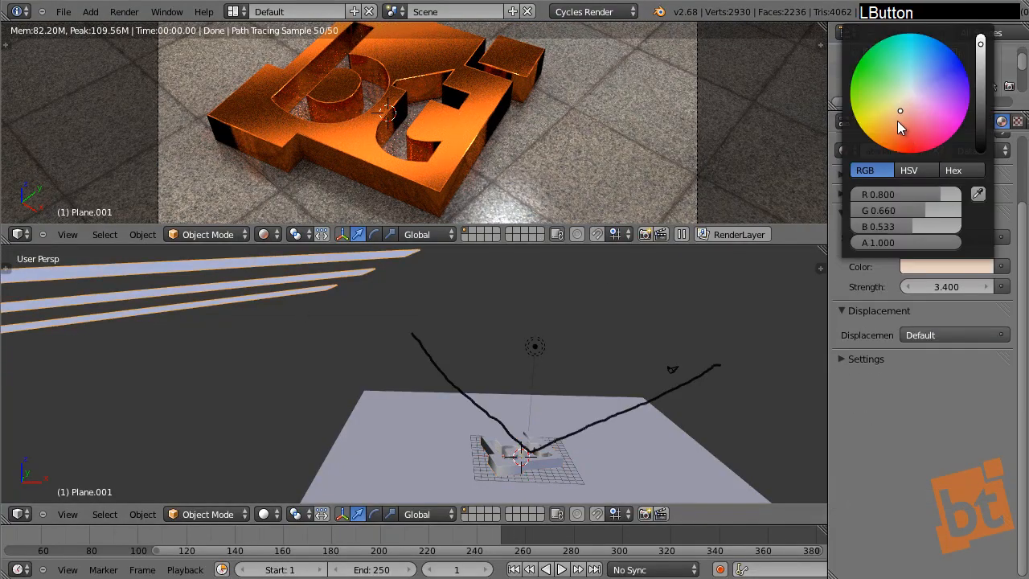
pyautogui.moveTo(897, 120); pyautogui.dragTo(892, 132)
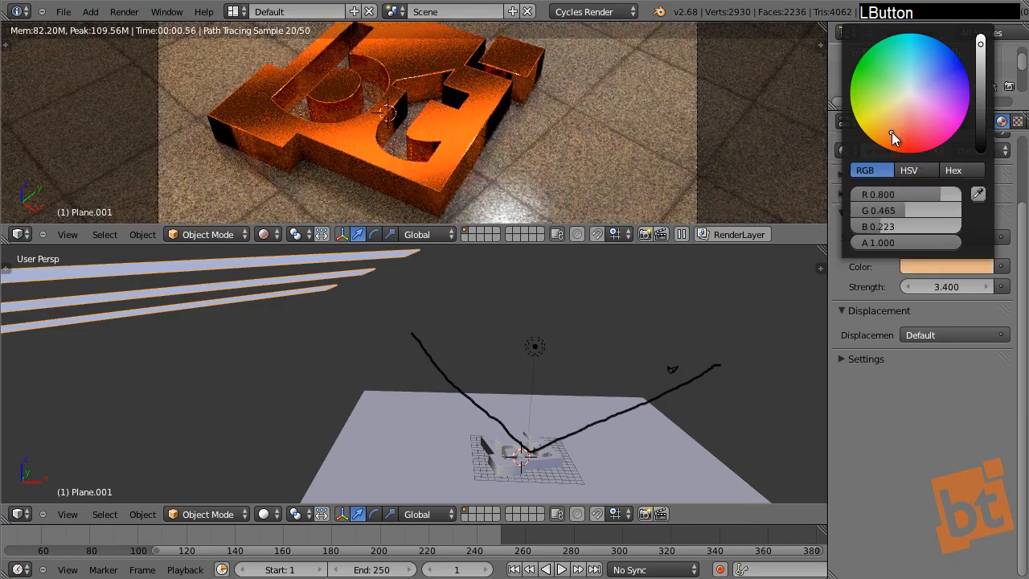
# Select the point lamp and change its emission color from white to a light warm orange
pyautogui.rightClick(541, 344)
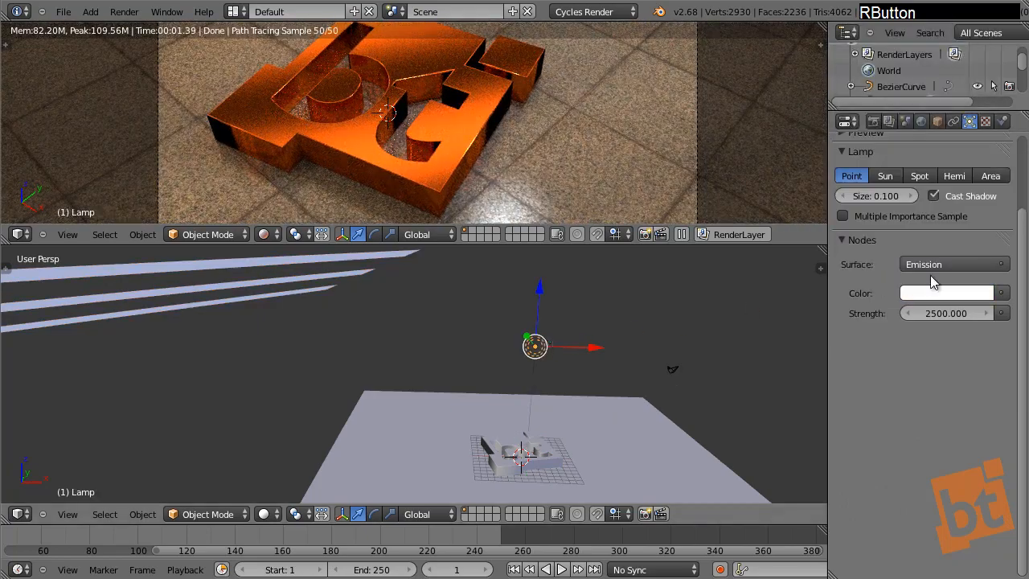
pyautogui.click(946, 292)
pyautogui.moveTo(906, 151)
pyautogui.mouseDown()
pyautogui.moveTo(899, 138)
pyautogui.moveTo(894, 166)
pyautogui.mouseUp()
pyautogui.keyDown('shift'); pyautogui.moveTo(583, 129); pyautogui.dragTo(587, 110, button='middle'); pyautogui.keyUp('shift')
pyautogui.scroll(-2, 587, 110)
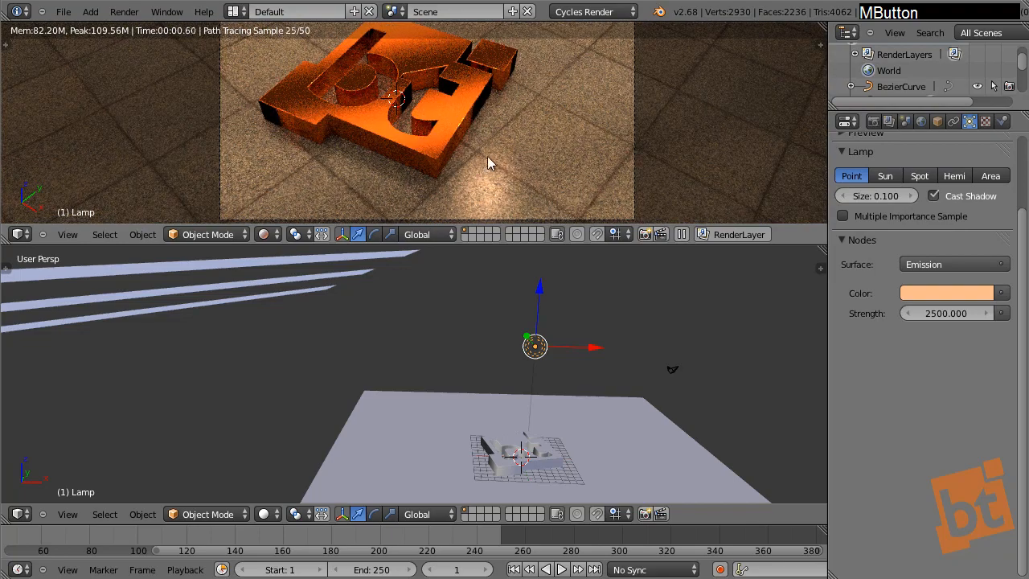
pyautogui.scroll(-2, 493, 160)
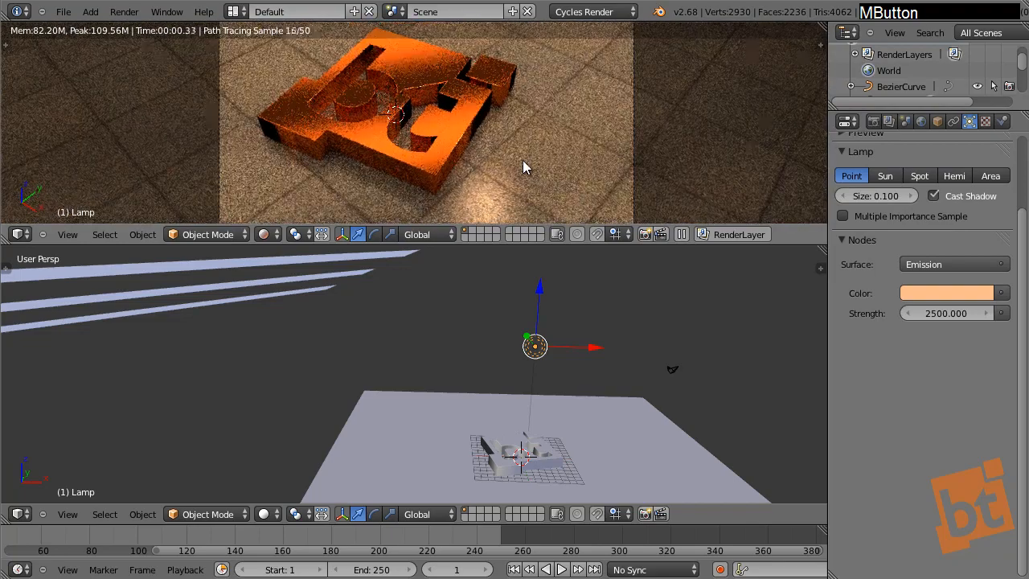
pyautogui.keyDown('shift'); pyautogui.moveTo(530, 147); pyautogui.dragTo(531, 156, button='middle'); pyautogui.keyUp('shift')
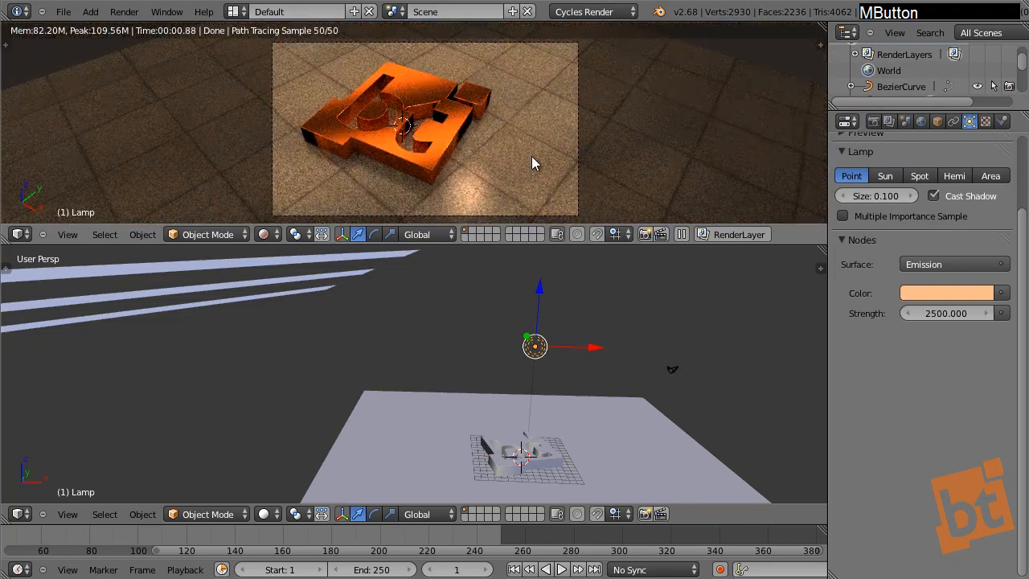
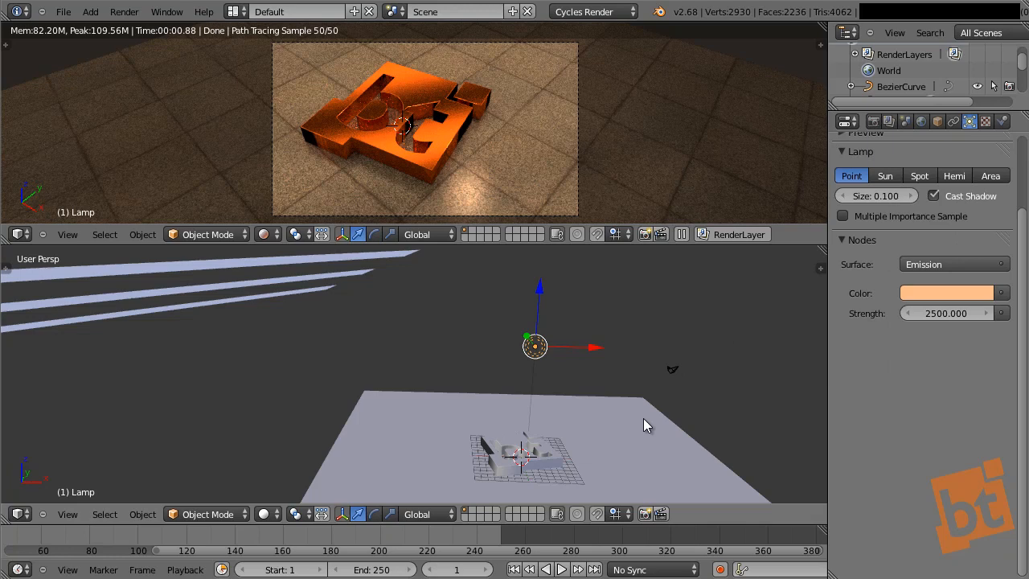
# Select the camera and choose BezierCurve as its depth of field focus object
pyautogui.rightClick(674, 368)
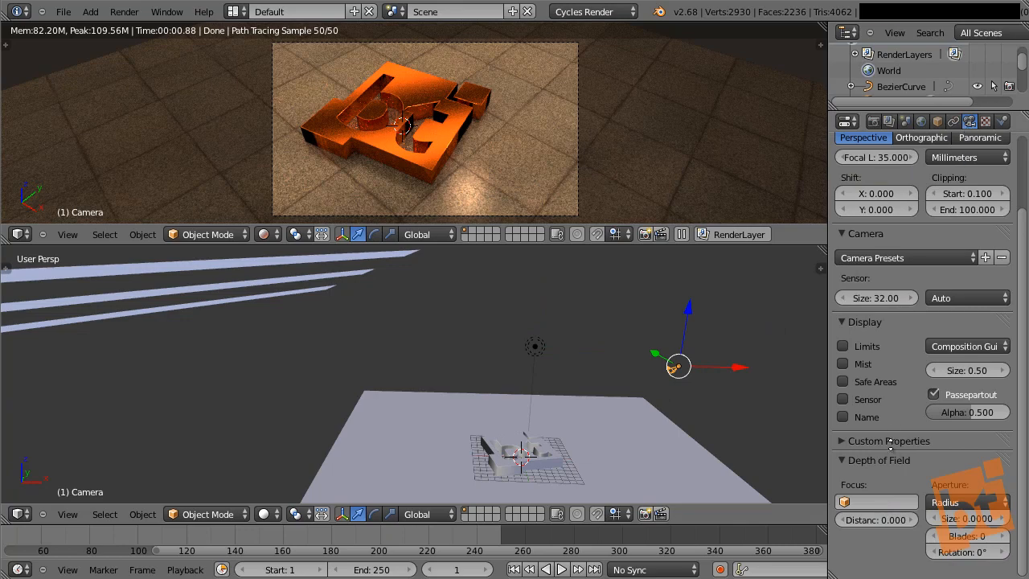
pyautogui.click(865, 497)
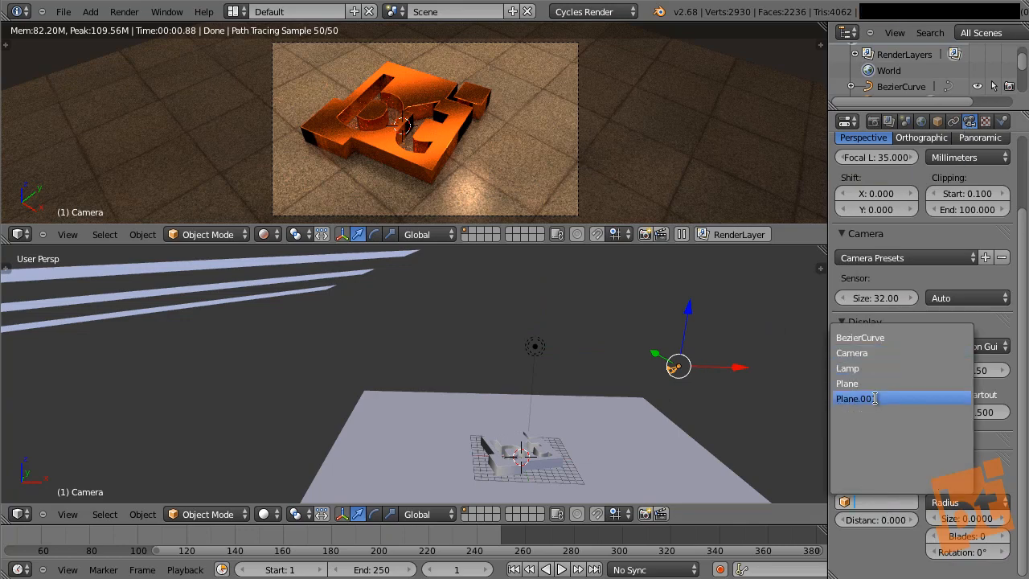
pyautogui.click(878, 338)
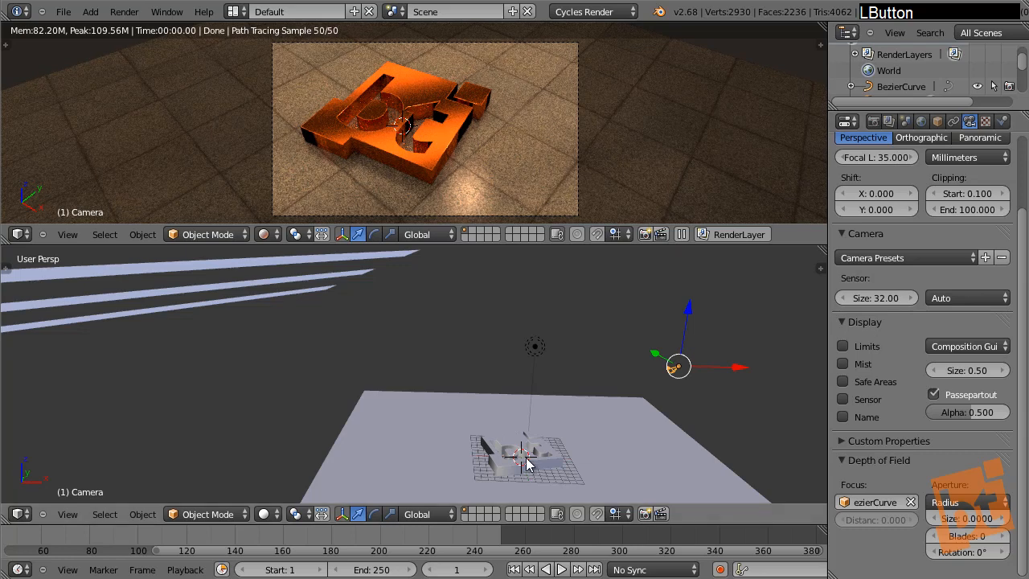
# Select the bt logo object and rename it as logo
pyautogui.rightClick(544, 457)
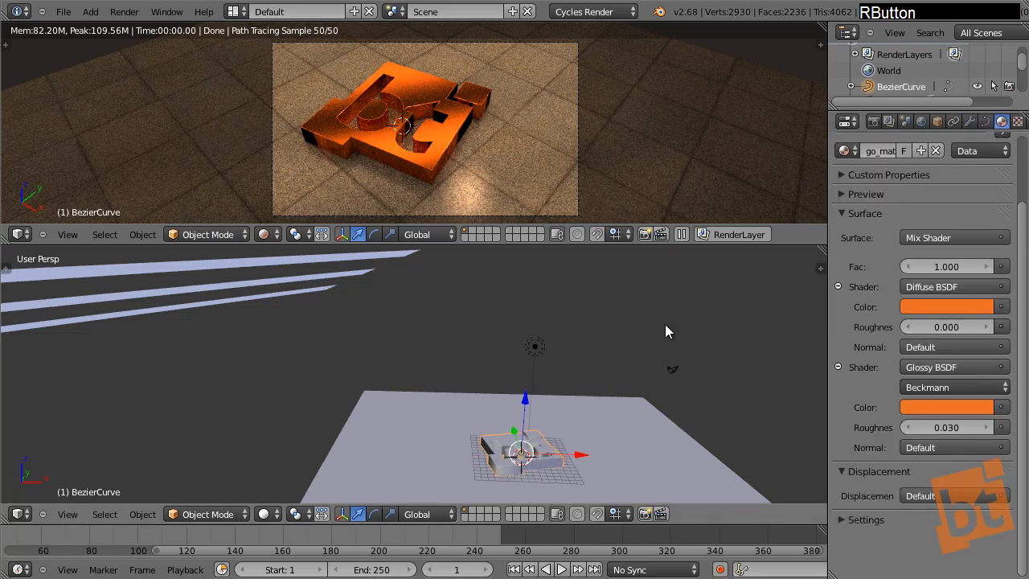
pyautogui.click(938, 121)
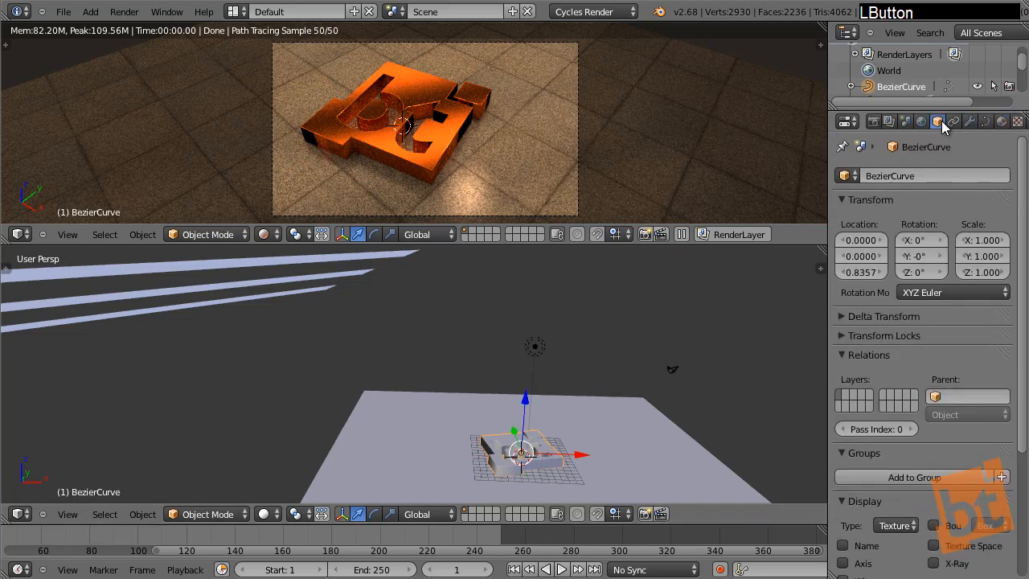
pyautogui.click(921, 175)
pyautogui.write('logo')
pyautogui.press('Return')
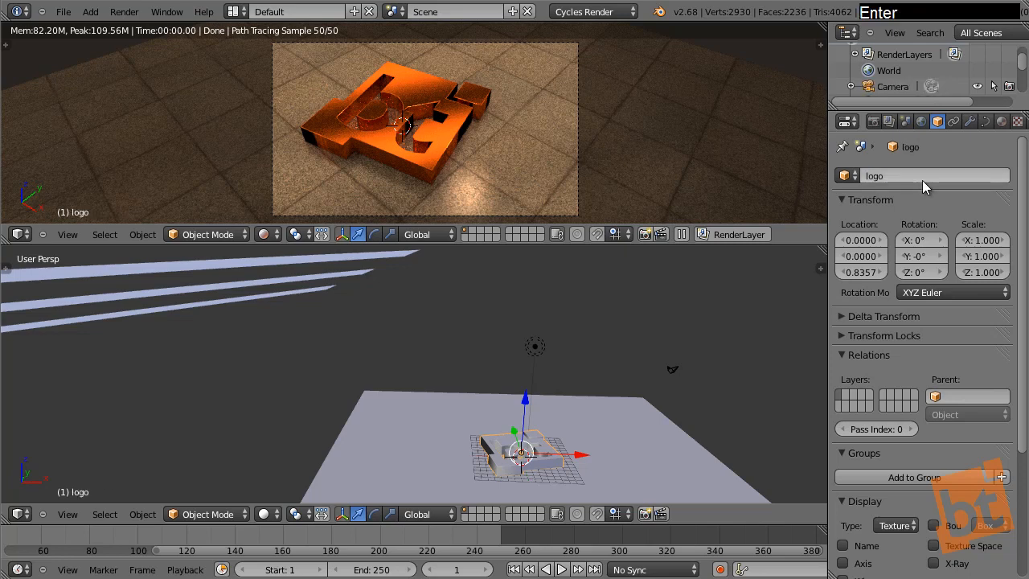
# Select the floor plane and rename it as floor
pyautogui.rightClick(618, 421)
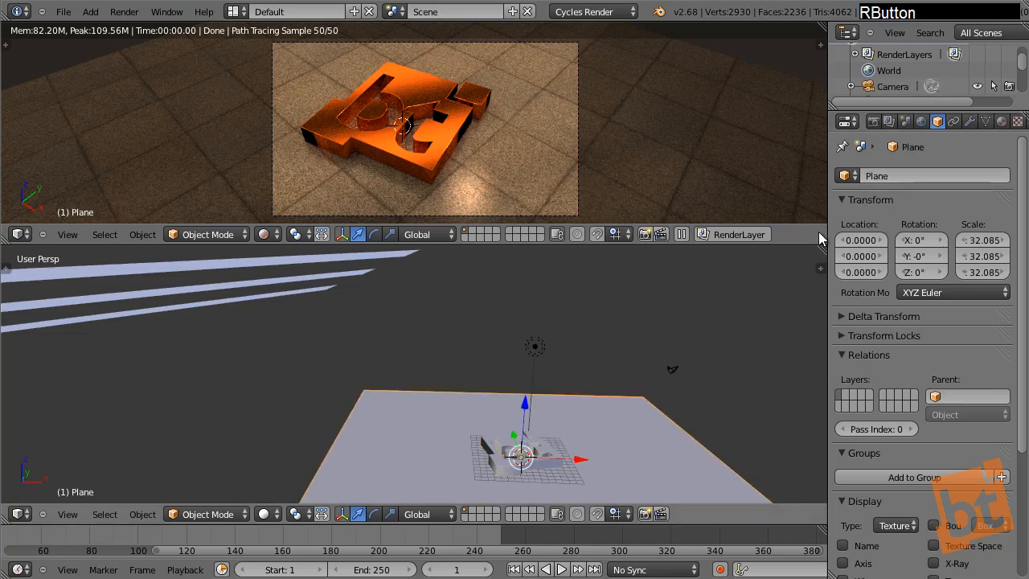
pyautogui.click(885, 174)
pyautogui.write('floor')
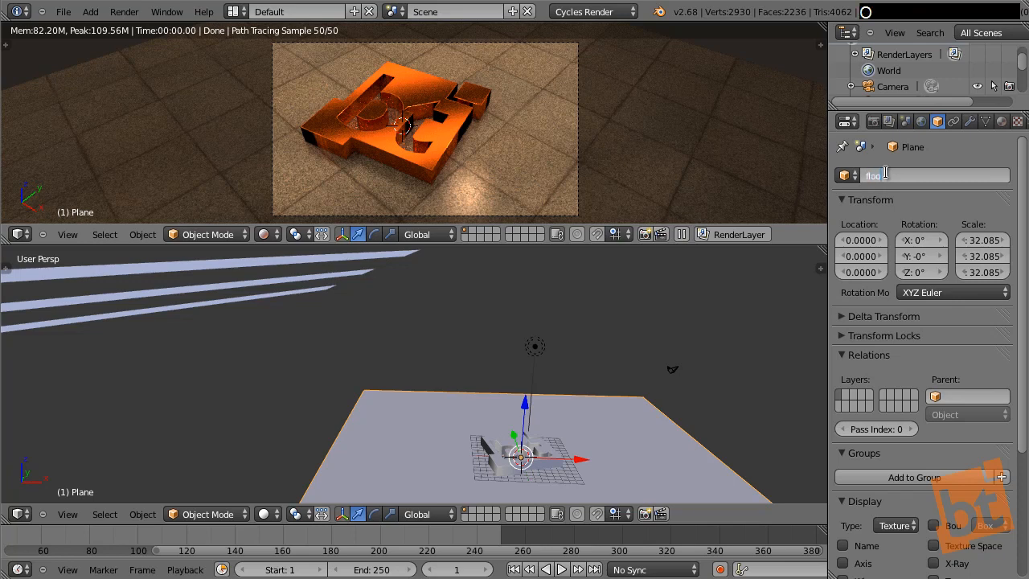
pyautogui.press('Return')
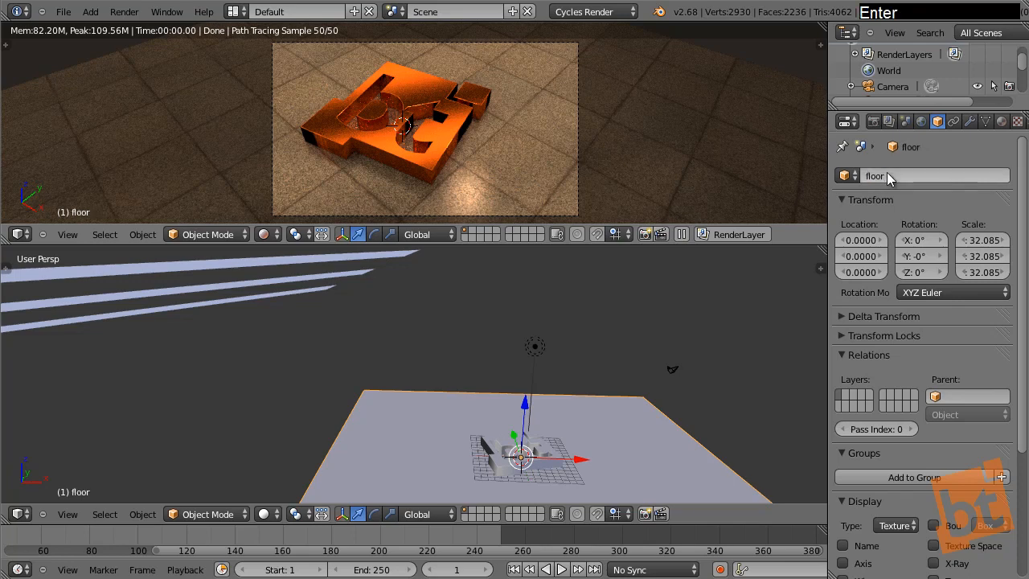
# Rename the overhead strips as roof_lights and erase the black V-shaped grease pencil strokes above the floor
pyautogui.rightClick(333, 258)
pyautogui.click(910, 174)
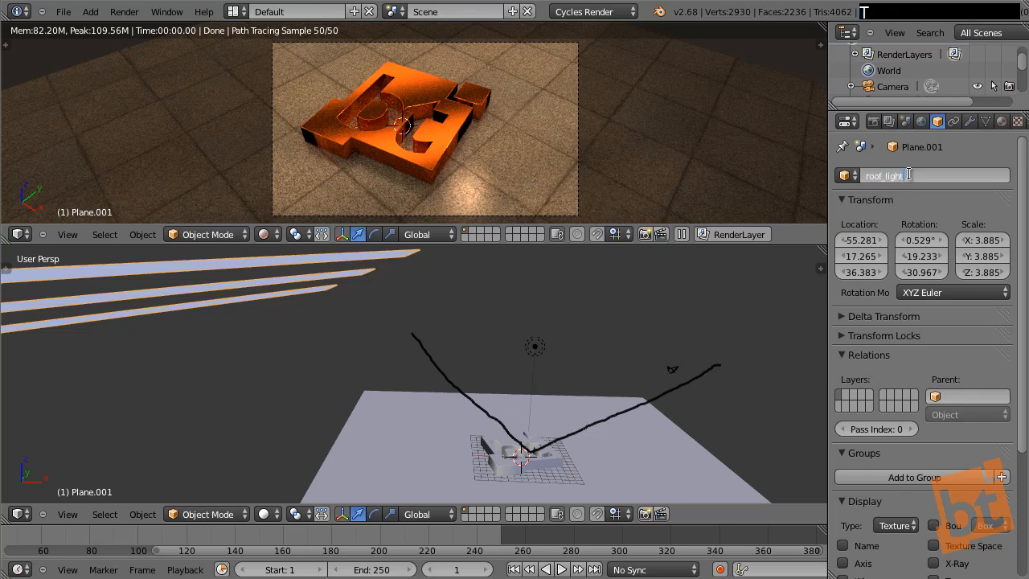
pyautogui.write('roof_lights')
pyautogui.press('Return')
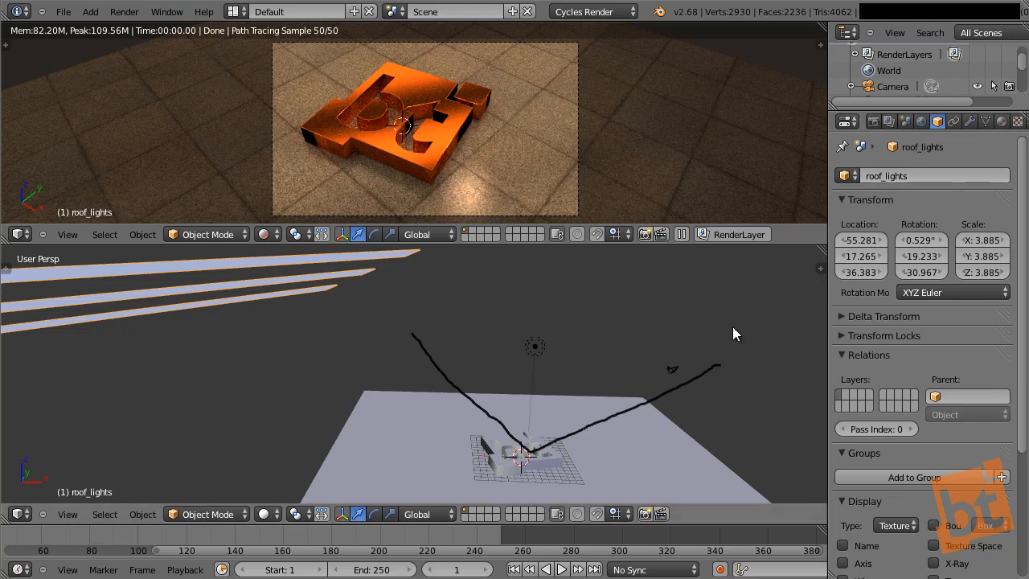
pyautogui.moveTo(718, 369)
pyautogui.mouseDown(button='right')
pyautogui.moveTo(646, 418)
pyautogui.moveTo(549, 441)
pyautogui.moveTo(437, 368)
pyautogui.moveTo(477, 414)
pyautogui.moveTo(568, 436)
pyautogui.mouseUp(button='right')
pyautogui.press('d')
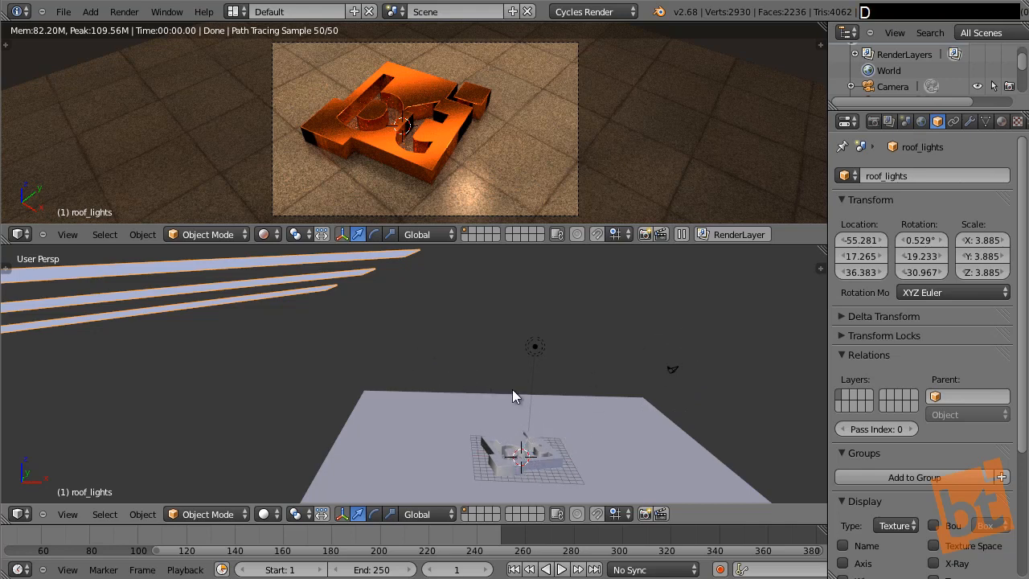
# Select the camera, choose logo as its depth of field focus object and set the aperture size to 2.4900
pyautogui.rightClick(671, 371)
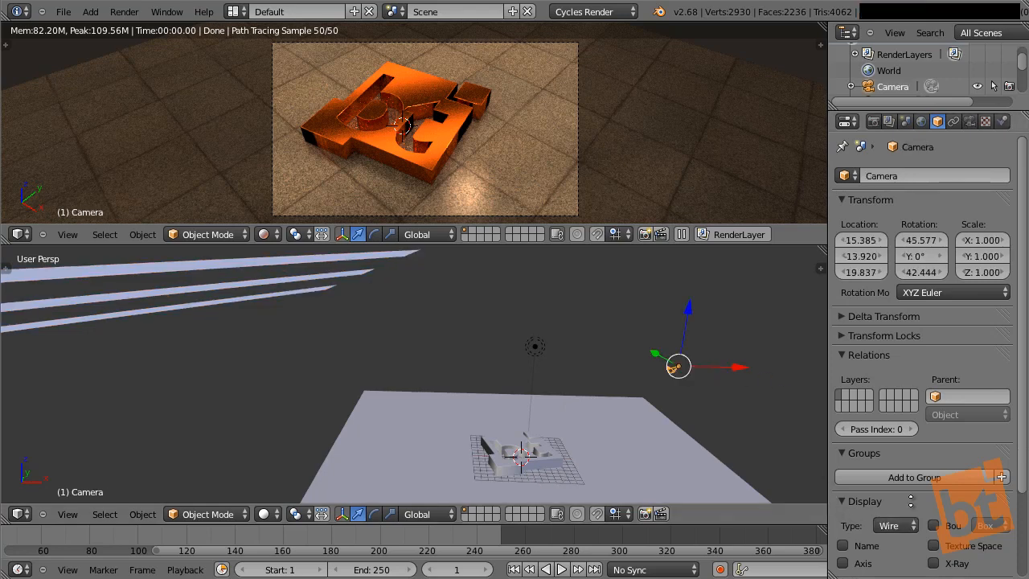
pyautogui.moveTo(948, 367); pyautogui.dragTo(948, 300, button='middle')
pyautogui.click(970, 121)
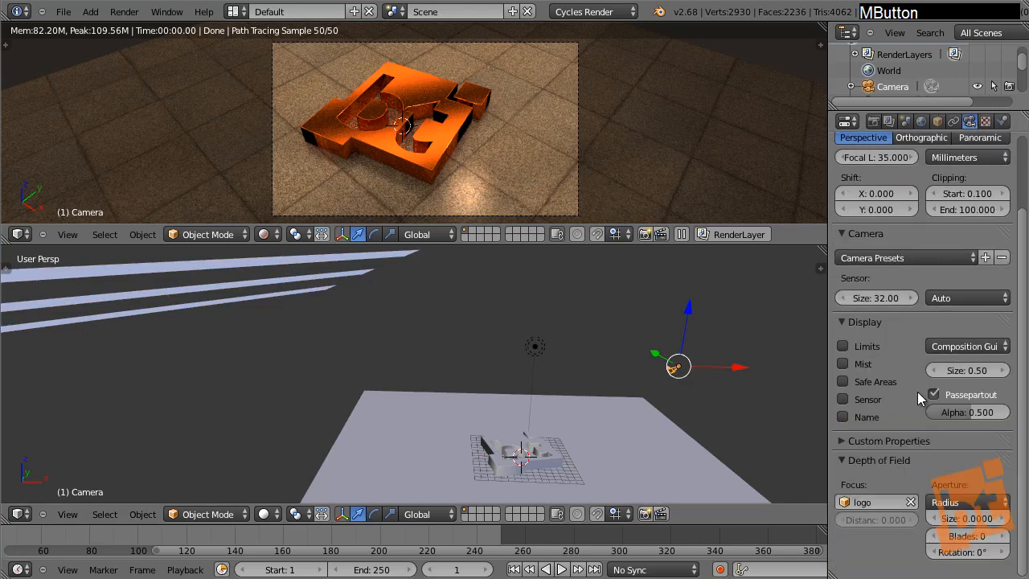
pyautogui.click(876, 495)
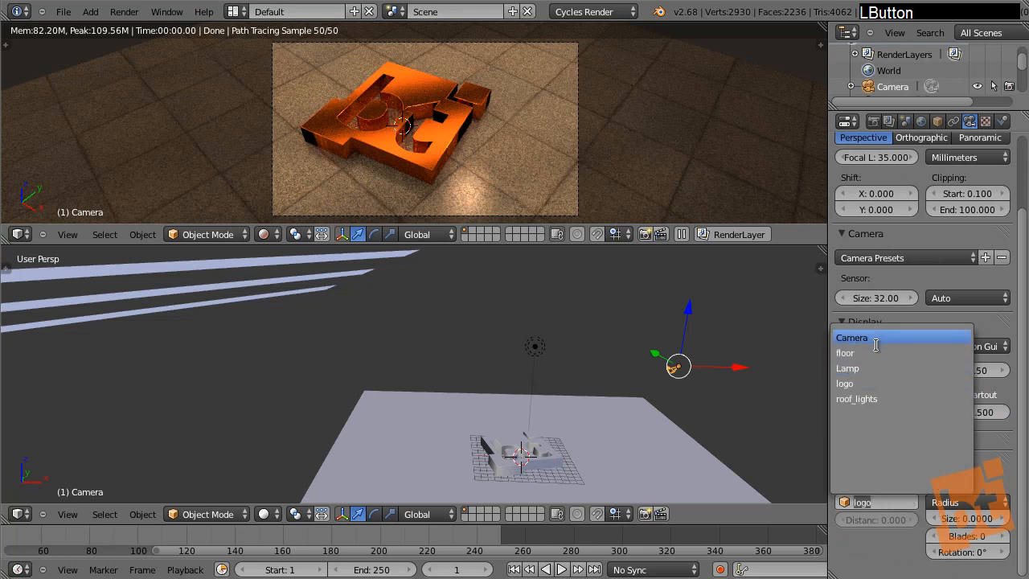
pyautogui.click(862, 383)
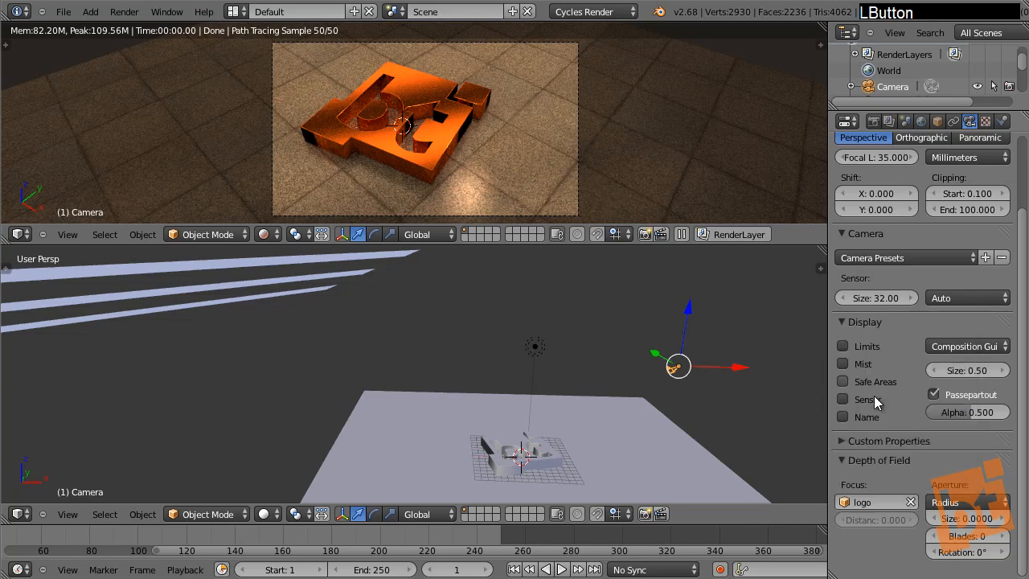
pyautogui.moveTo(967, 516); pyautogui.dragTo(775, 365)
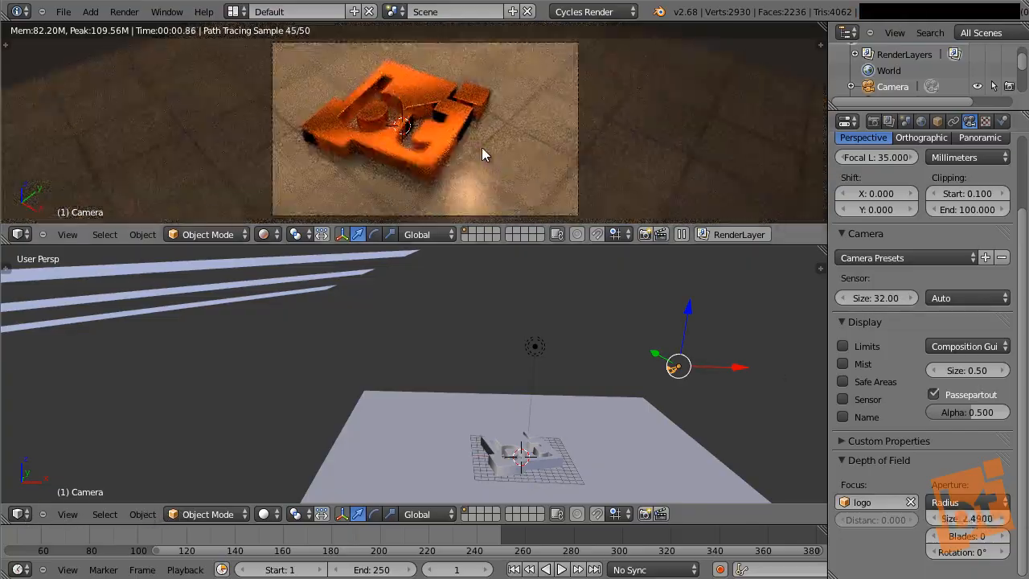
# Enlarge the rendered camera viewport over the lower view and reduce the camera's aperture size to about 0.49
pyautogui.moveTo(5, 239); pyautogui.dragTo(17, 320)
pyautogui.scroll(3, 541, 232)
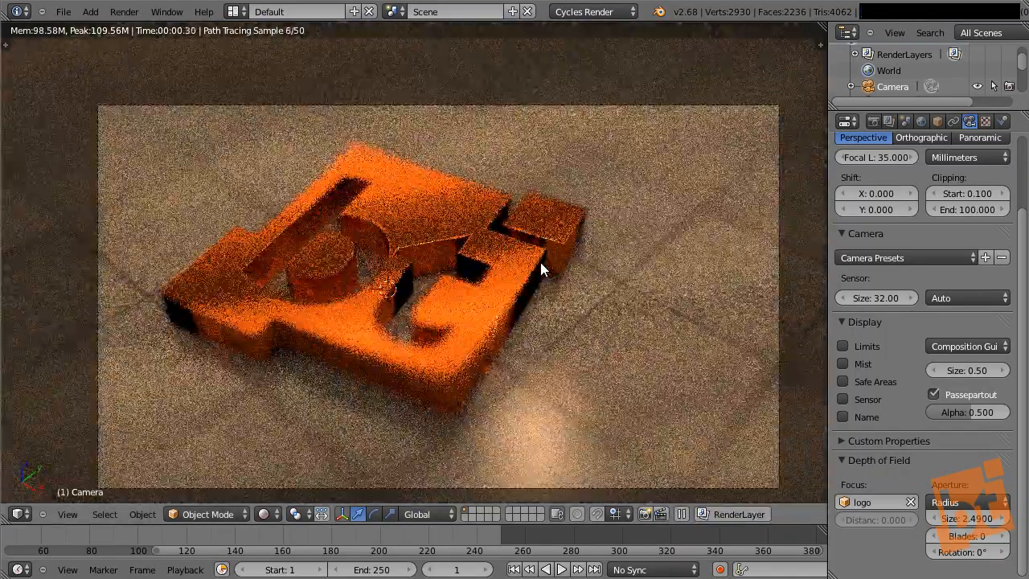
pyautogui.keyDown('shift'); pyautogui.moveTo(540, 261); pyautogui.dragTo(523, 221, button='middle'); pyautogui.keyUp('shift')
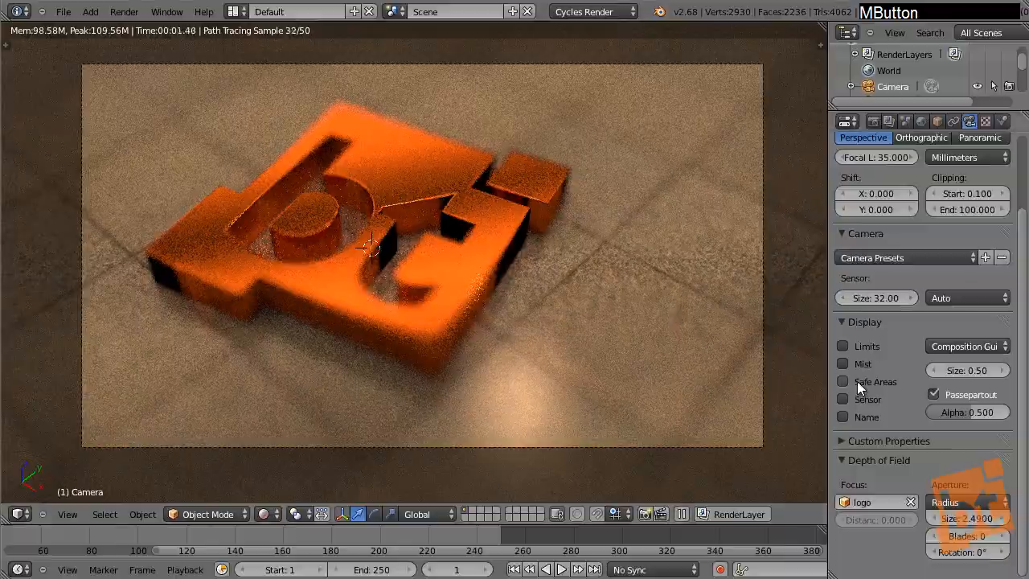
pyautogui.moveTo(962, 521); pyautogui.dragTo(809, 554)
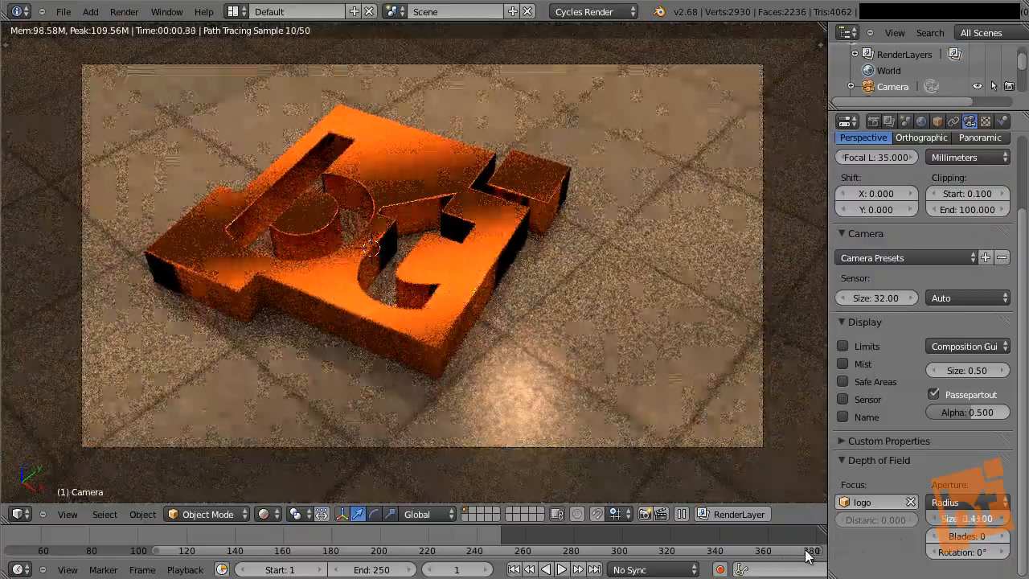
# Select the floor plane in the rendered view
pyautogui.rightClick(463, 69)
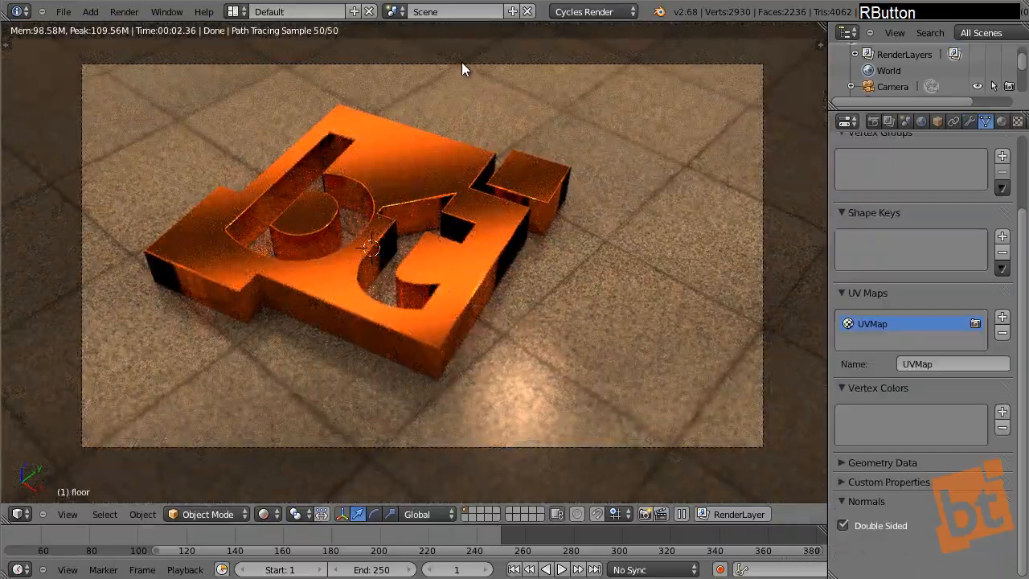
# Reframe the camera shot with fly navigation so the logo sits in the frame's upper left, above the light reflection on the floor
pyautogui.moveTo(446, 170); pyautogui.dragTo(423, 292, button='middle')
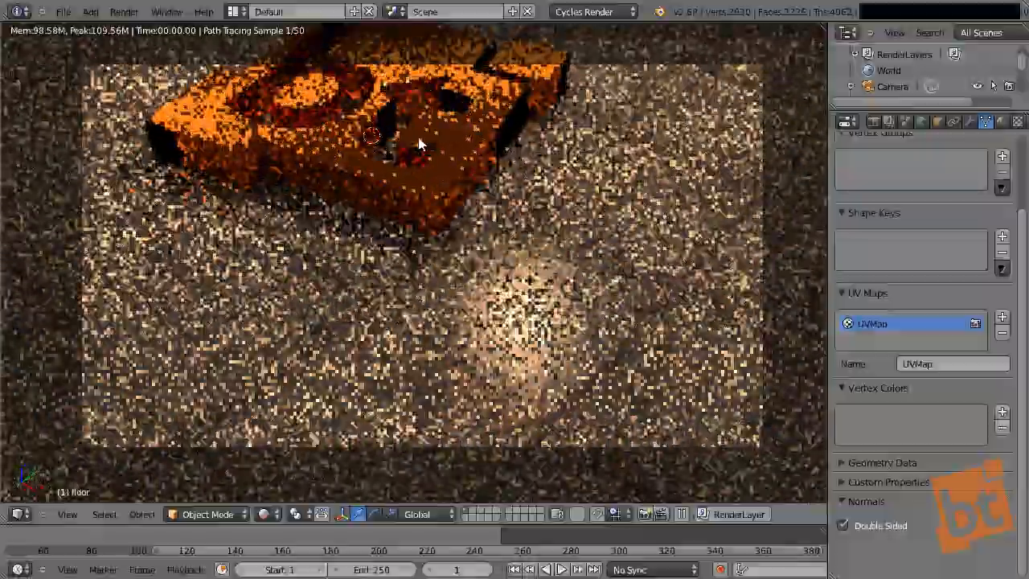
pyautogui.keyDown('shift'); pyautogui.moveTo(421, 60); pyautogui.dragTo(430, 350, button='middle'); pyautogui.keyUp('shift')
pyautogui.click(432, 346)
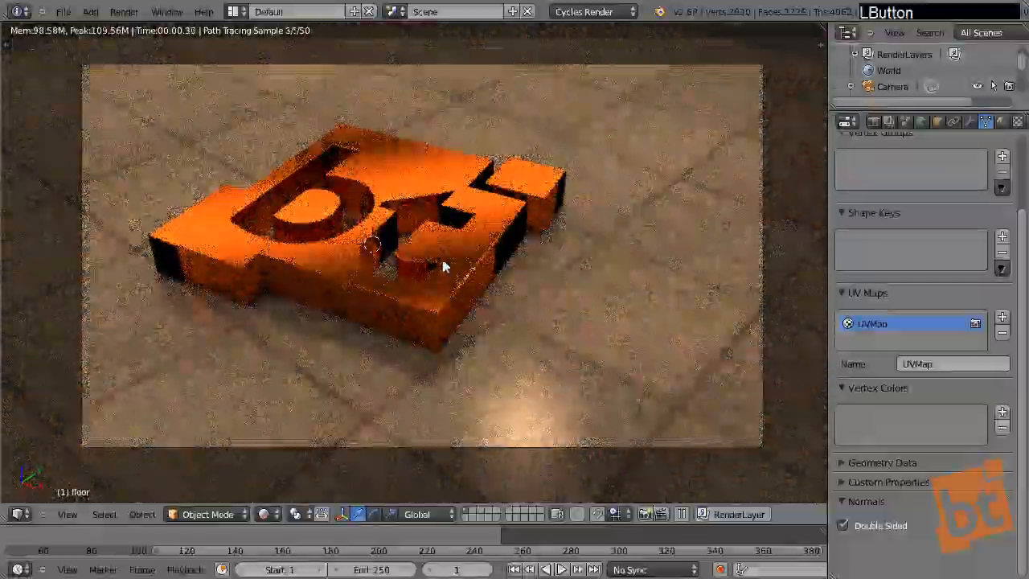
pyautogui.hotkey('shift', 'f')
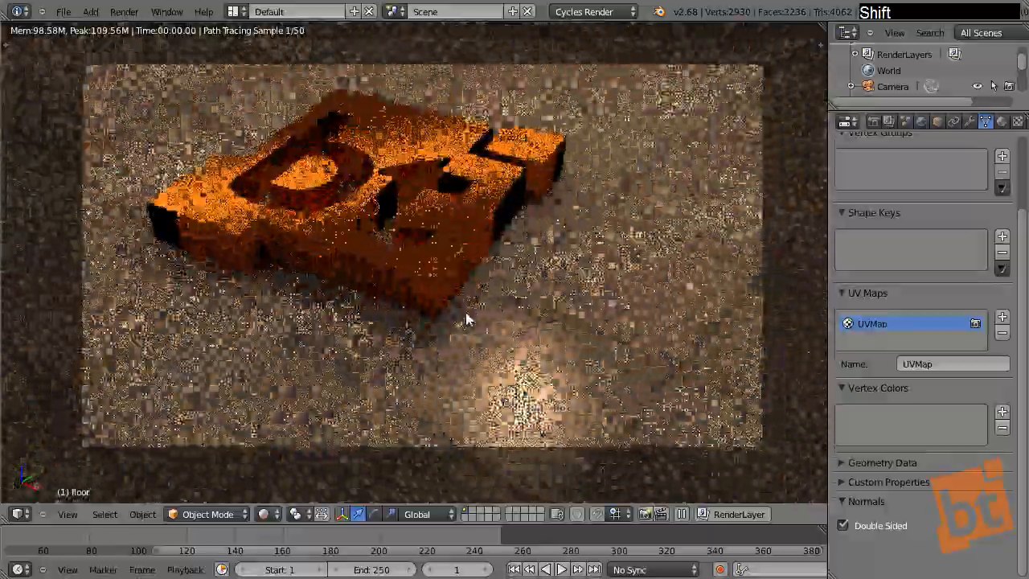
pyautogui.click(466, 304)
pyautogui.hotkey('shift', 'f')
pyautogui.click(511, 321)
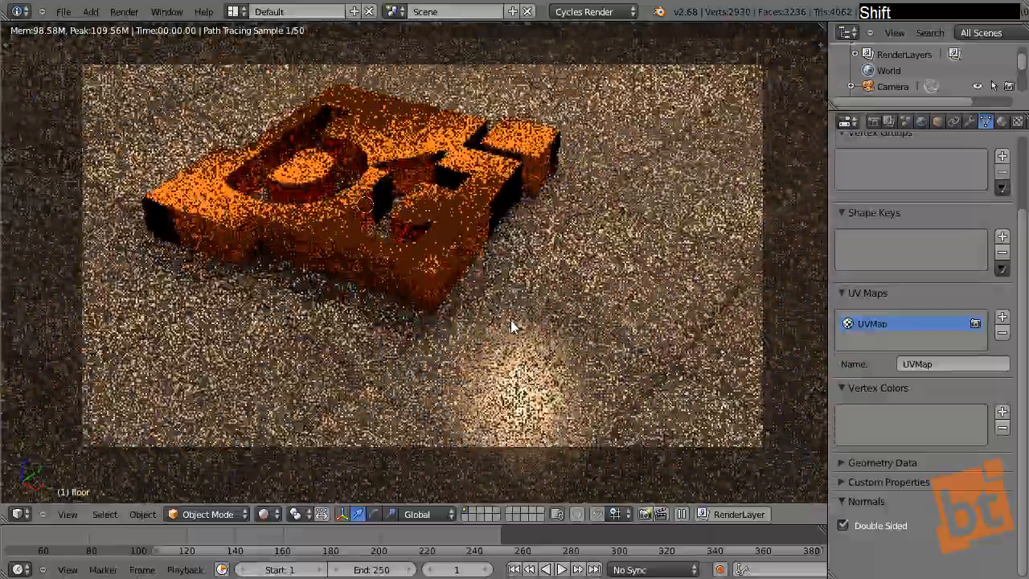
pyautogui.hotkey('shift', 'f')
pyautogui.click(496, 276)
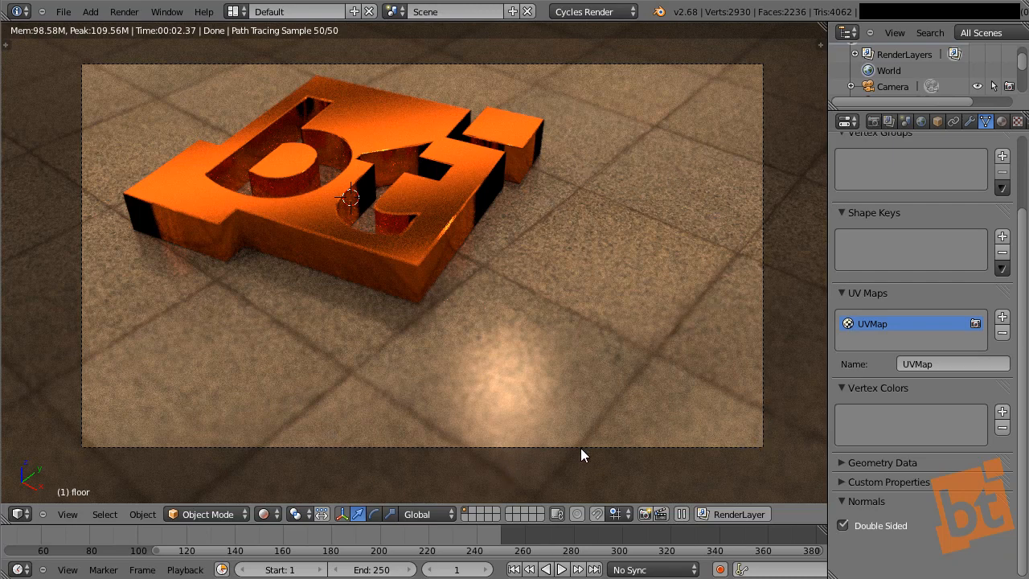
# Reduce the camera's depth of field aperture size to 0.25
pyautogui.rightClick(763, 76)
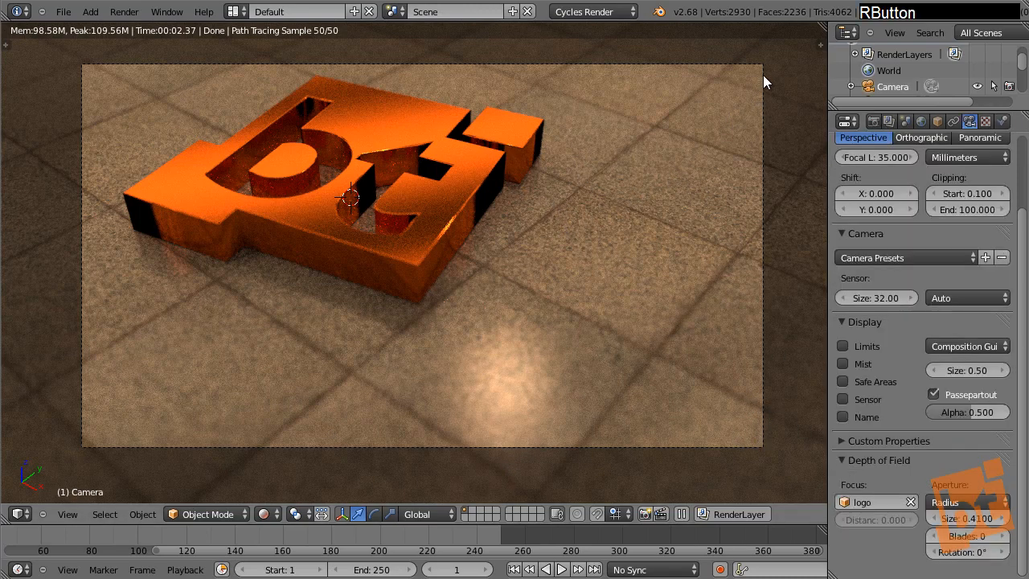
pyautogui.middleClick(945, 502)
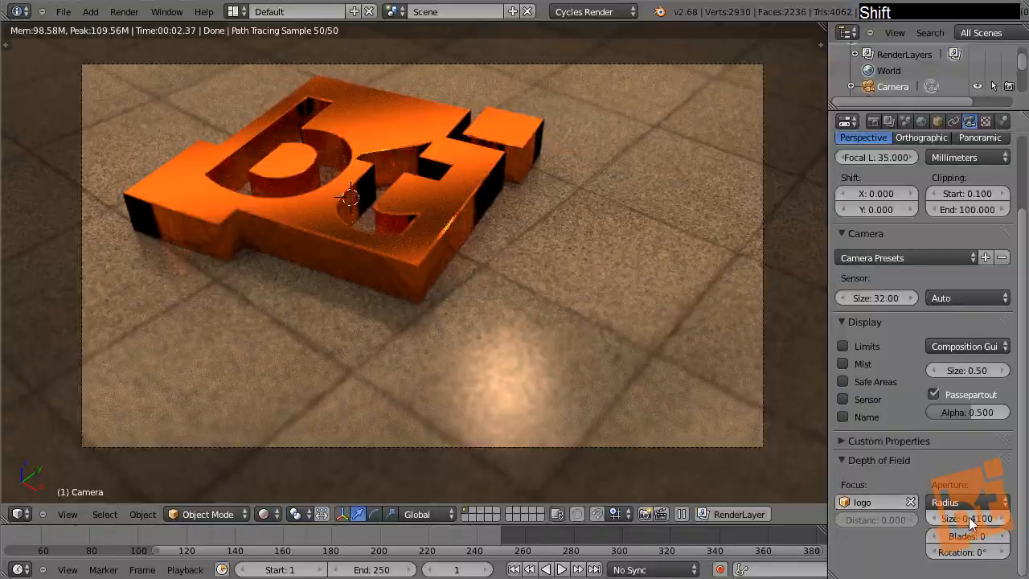
pyautogui.keyDown('shift'); pyautogui.moveTo(949, 519); pyautogui.dragTo(920, 520); pyautogui.keyUp('shift')
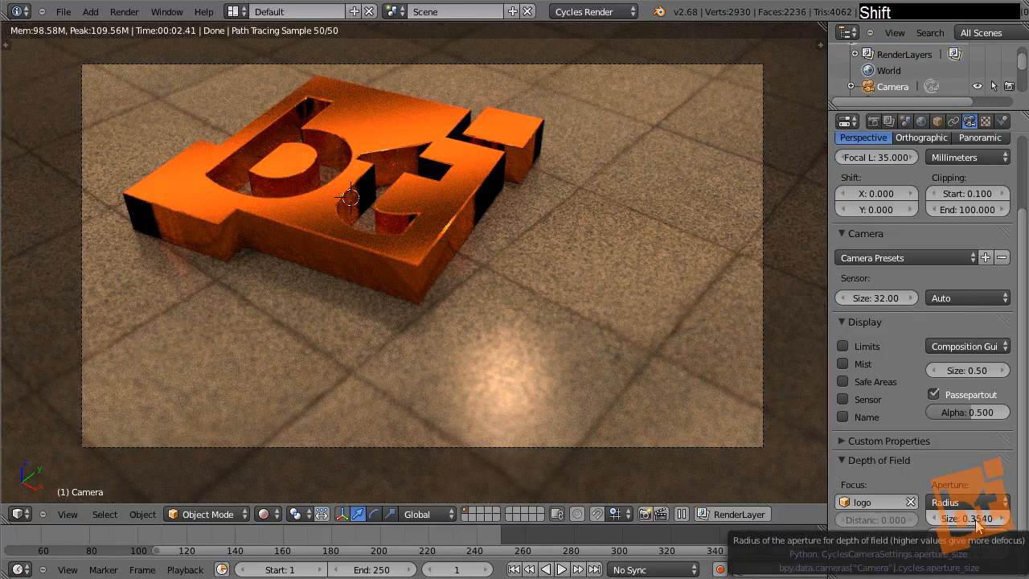
pyautogui.keyDown('shift'); pyautogui.moveTo(978, 525); pyautogui.dragTo(965, 522); pyautogui.keyUp('shift')
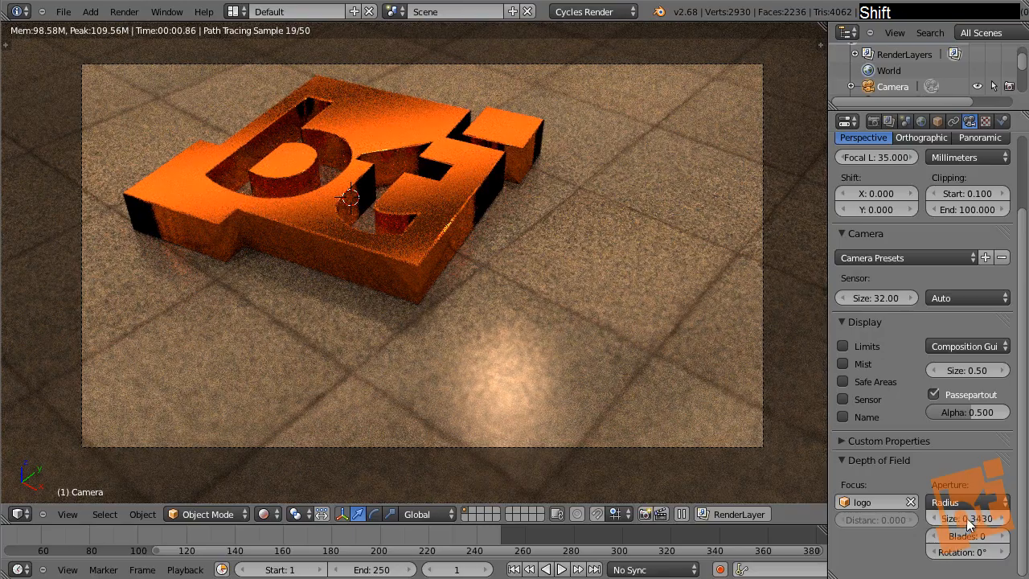
pyautogui.click(965, 518)
pyautogui.write('0.3')
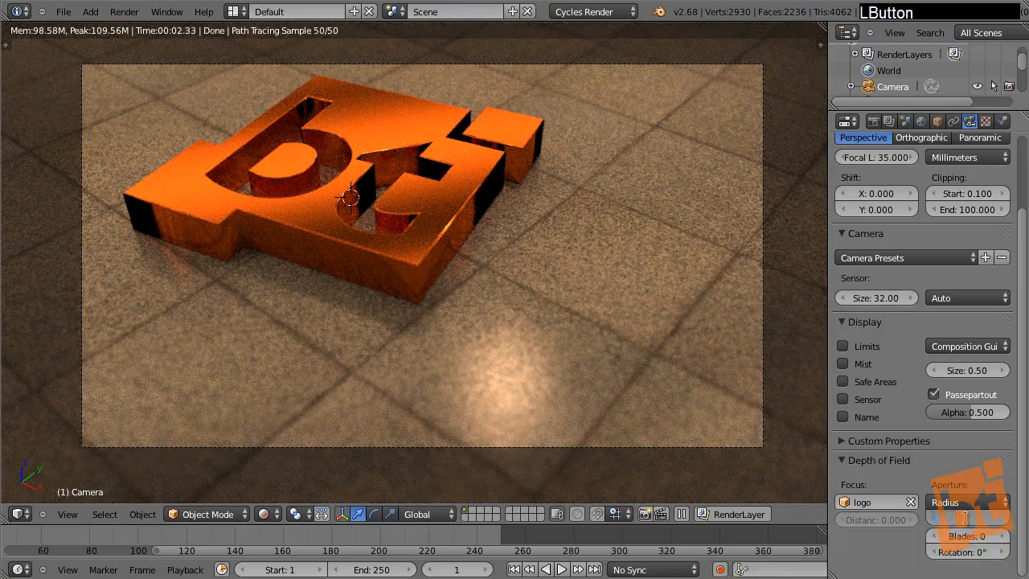
pyautogui.press('Return')
pyautogui.click(969, 522)
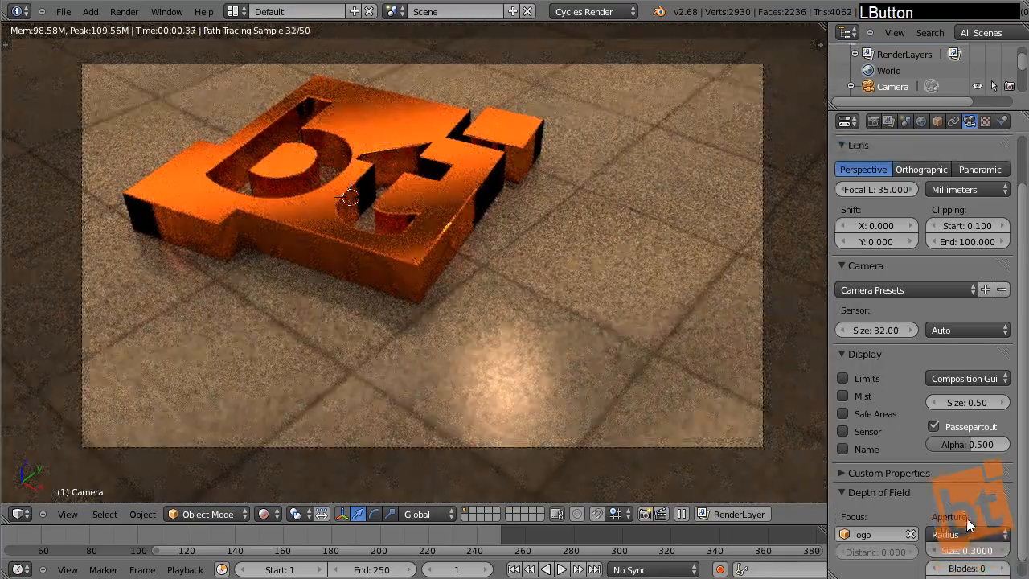
pyautogui.write('0.25')
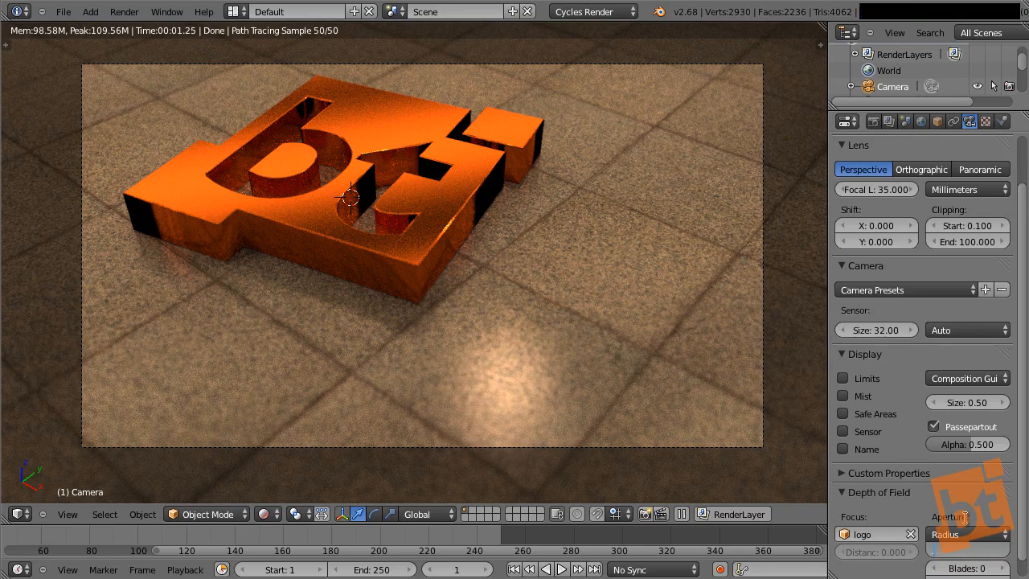
pyautogui.press('Return')
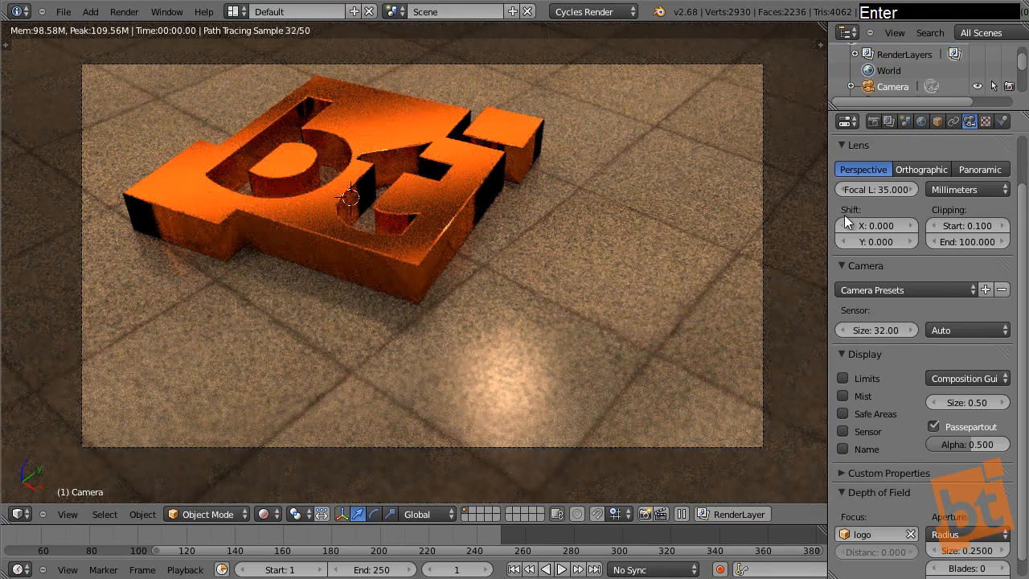
# Look over the output and sampling settings and the list of available passes for the render layer
pyautogui.click(888, 120)
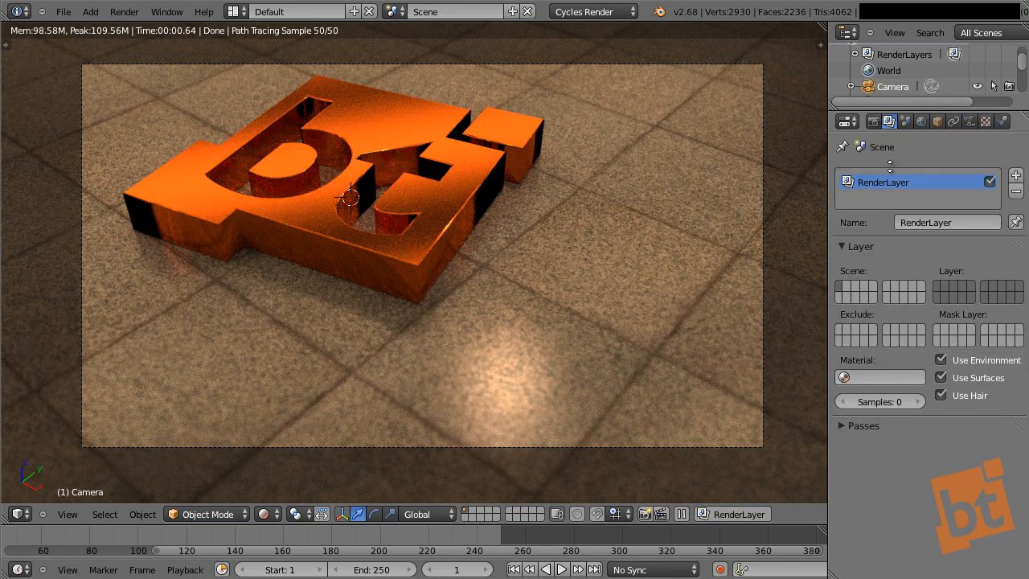
pyautogui.moveTo(890, 167); pyautogui.dragTo(893, 140, button='middle')
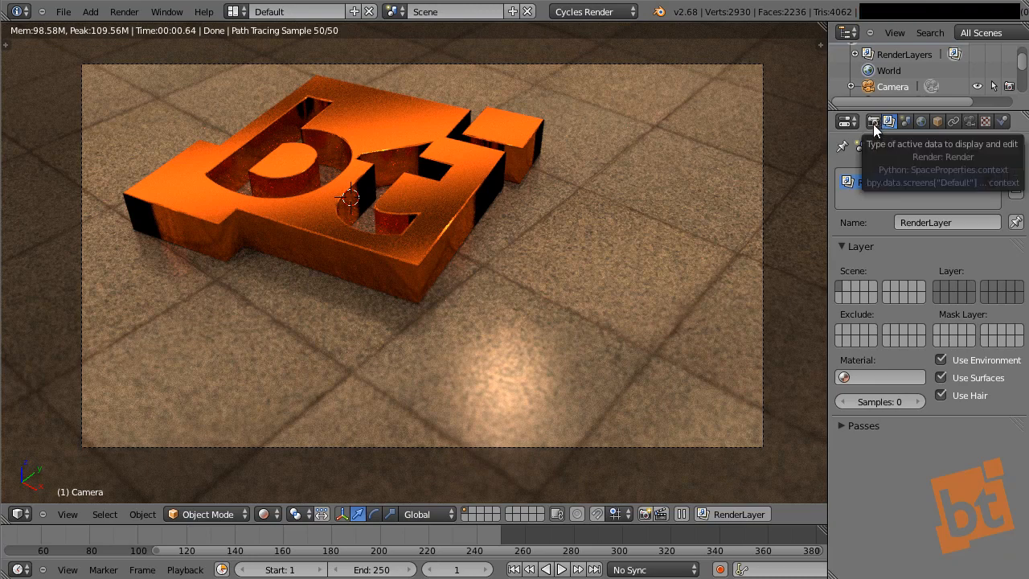
pyautogui.click(873, 122)
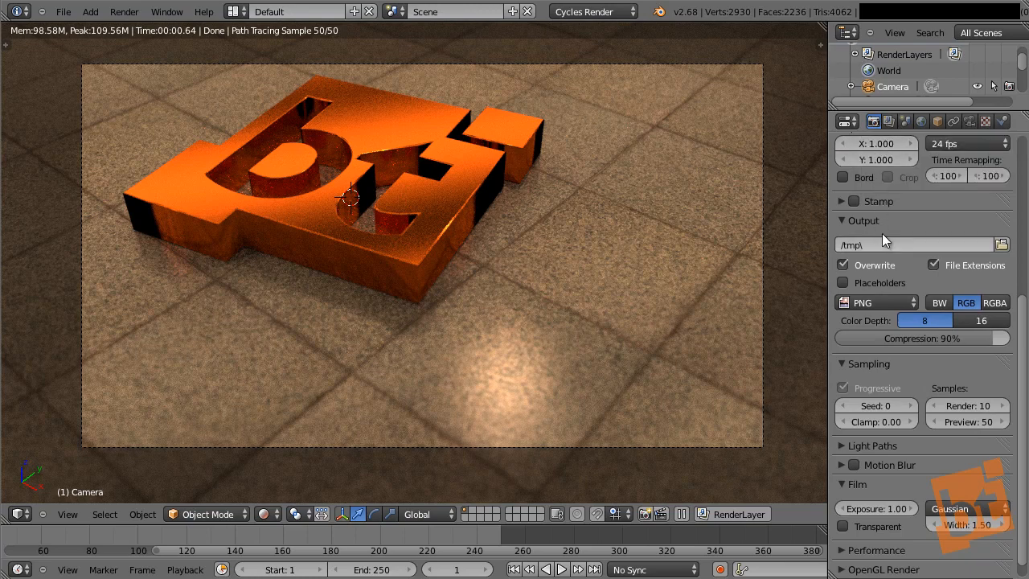
pyautogui.click(891, 120)
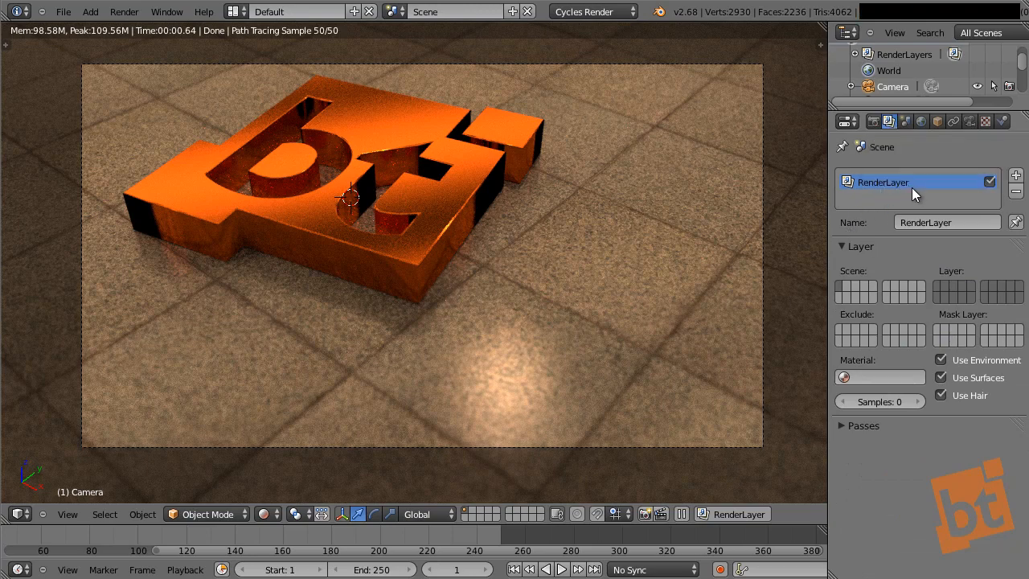
pyautogui.click(842, 427)
pyautogui.moveTo(899, 297); pyautogui.dragTo(898, 272, button='middle')
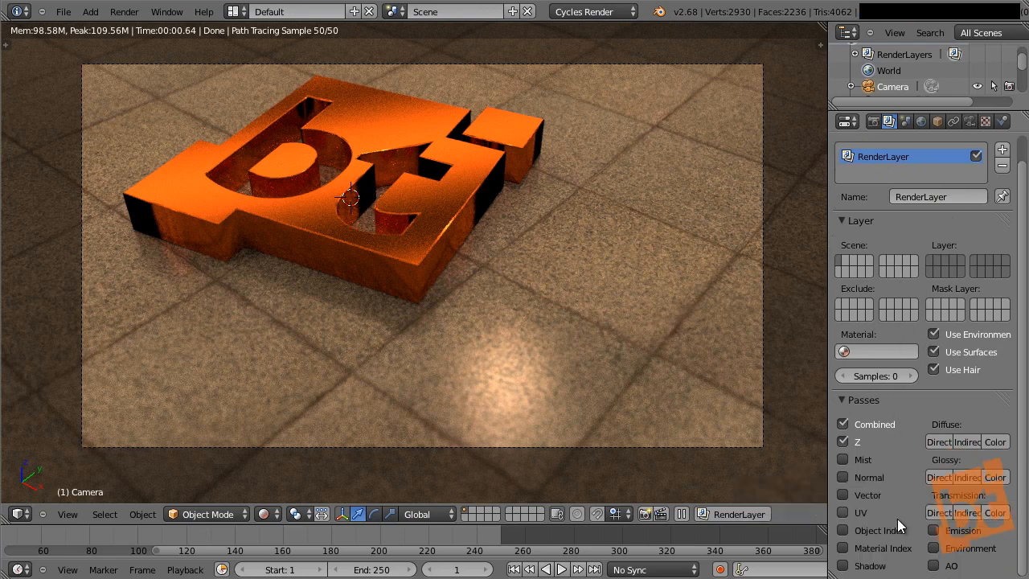
pyautogui.click(942, 483)
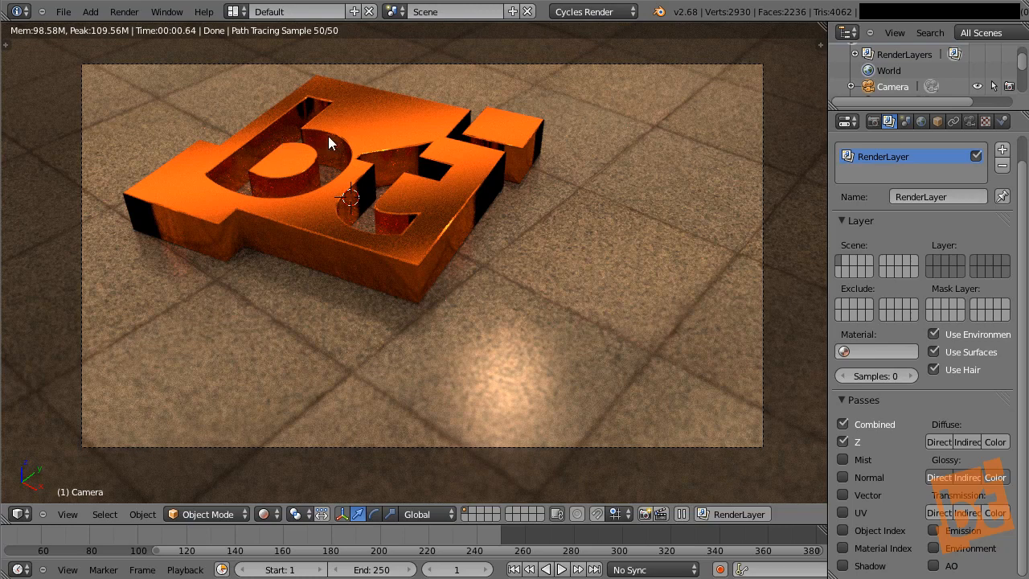
# Set the Cycles sampling clamp to 1.00 in the render settings
pyautogui.click(872, 122)
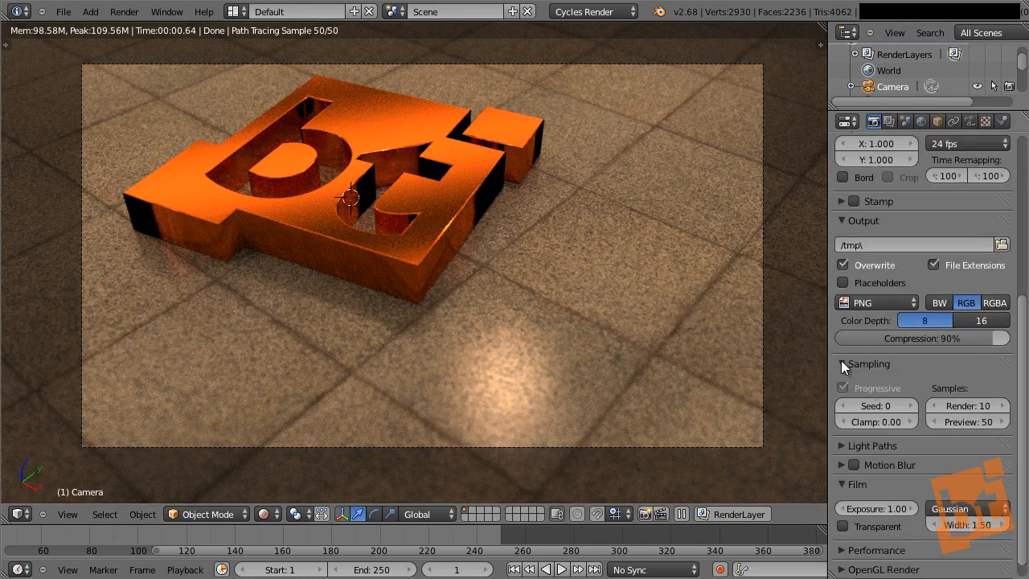
pyautogui.click(912, 422)
pyautogui.keyDown('shift'); pyautogui.moveTo(887, 425); pyautogui.dragTo(56, 428); pyautogui.keyUp('shift')
pyautogui.click(880, 422)
pyautogui.write('1')
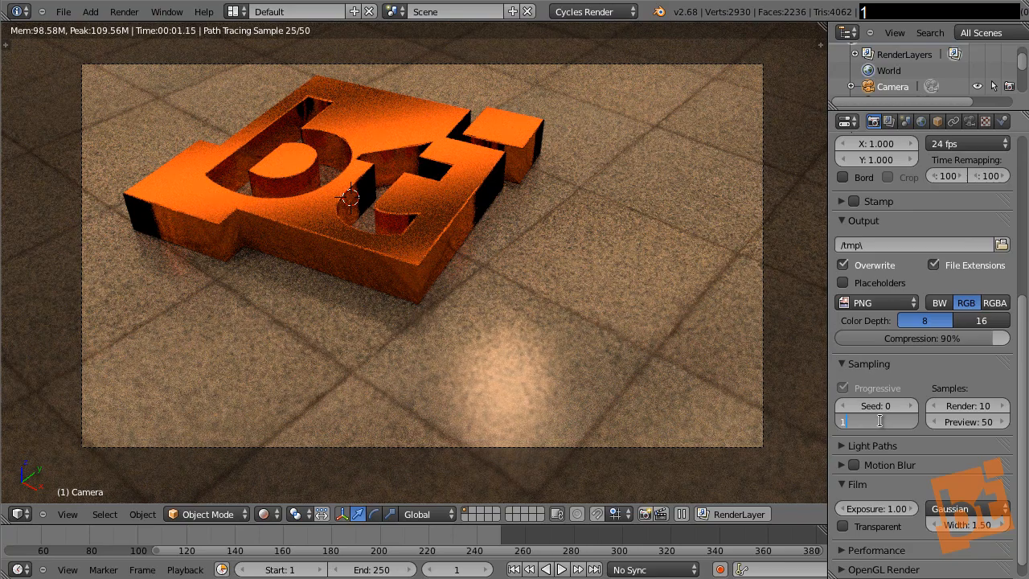
pyautogui.press('Return')
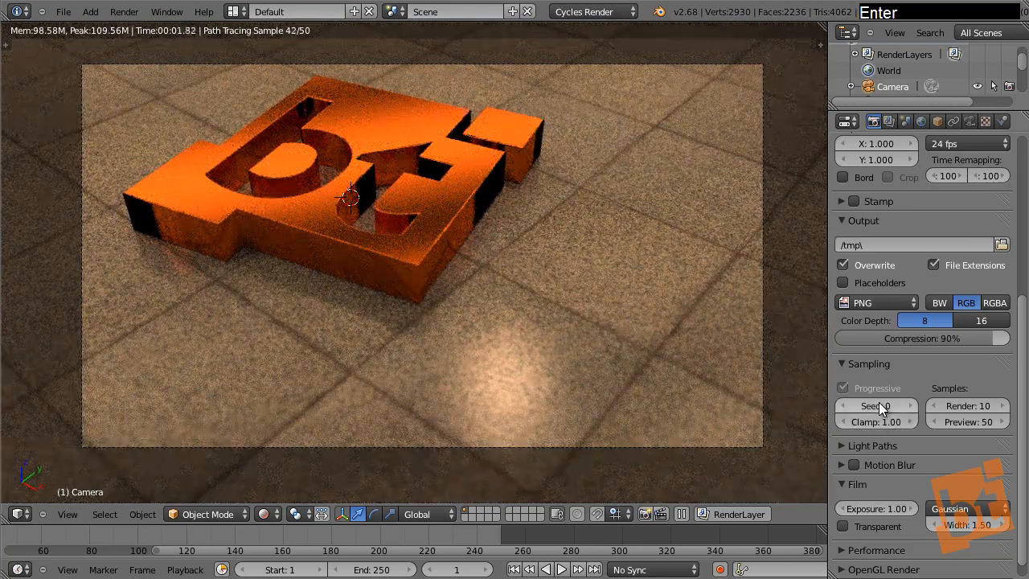
# Set the preview samples to 500
pyautogui.click(967, 420)
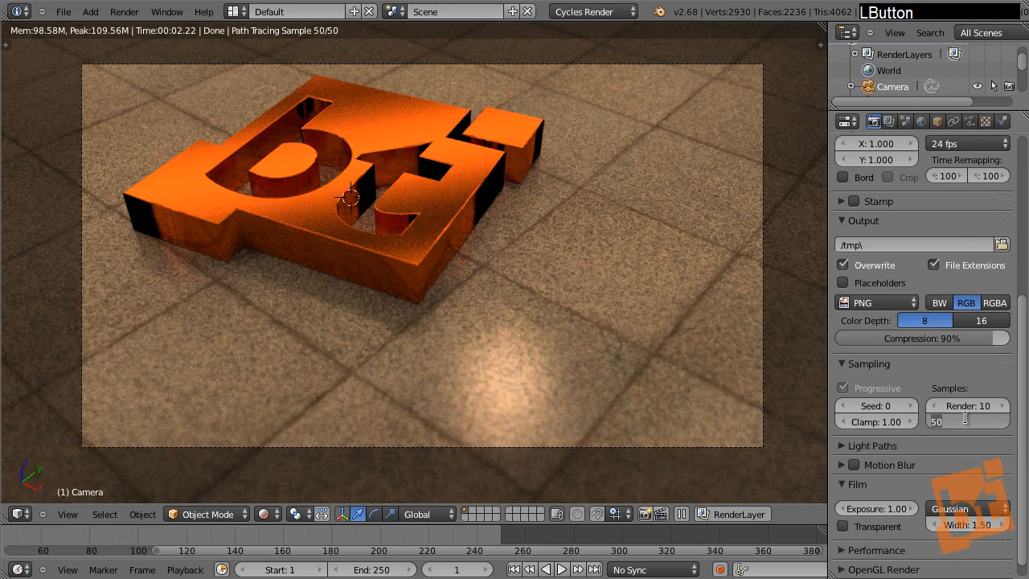
pyautogui.write('500')
pyautogui.press('Return')
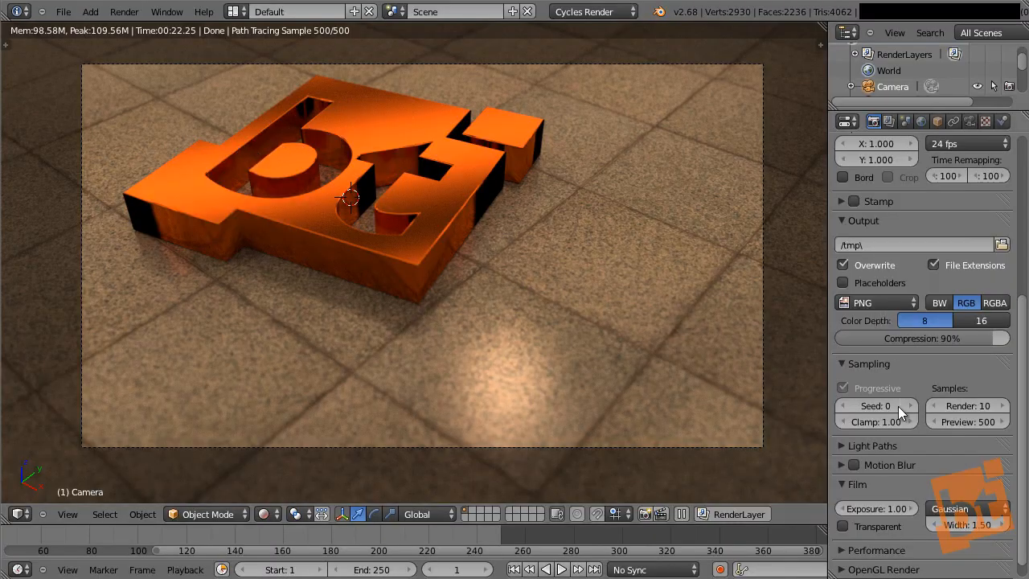
# Try sampling clamp values of 2.14 and 0.22 in the rendered preview and restore the clamp to 1.00
pyautogui.keyDown('shift'); pyautogui.moveTo(874, 420); pyautogui.dragTo(419, 173); pyautogui.keyUp('shift')
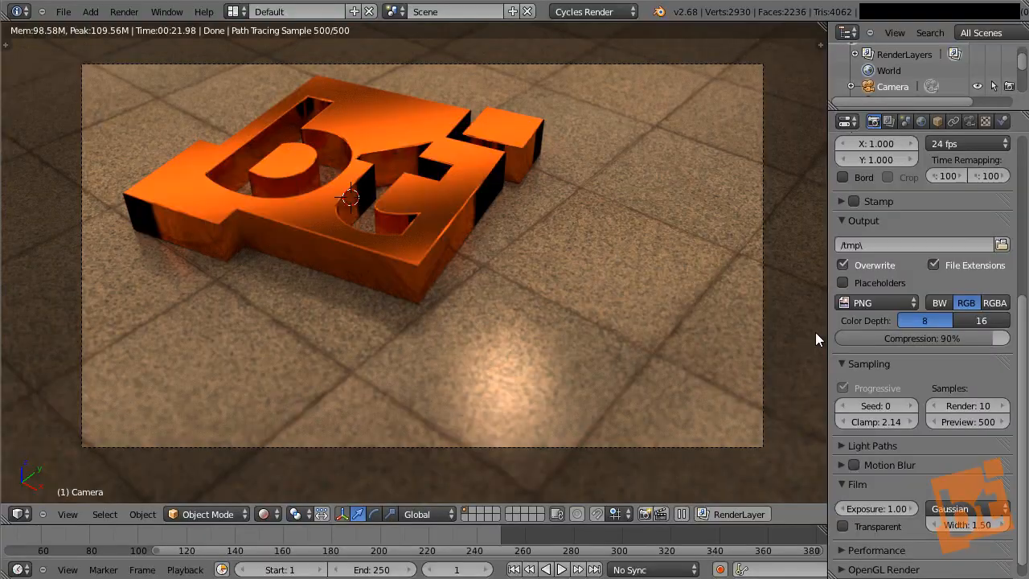
pyautogui.moveTo(884, 423); pyautogui.dragTo(829, 413)
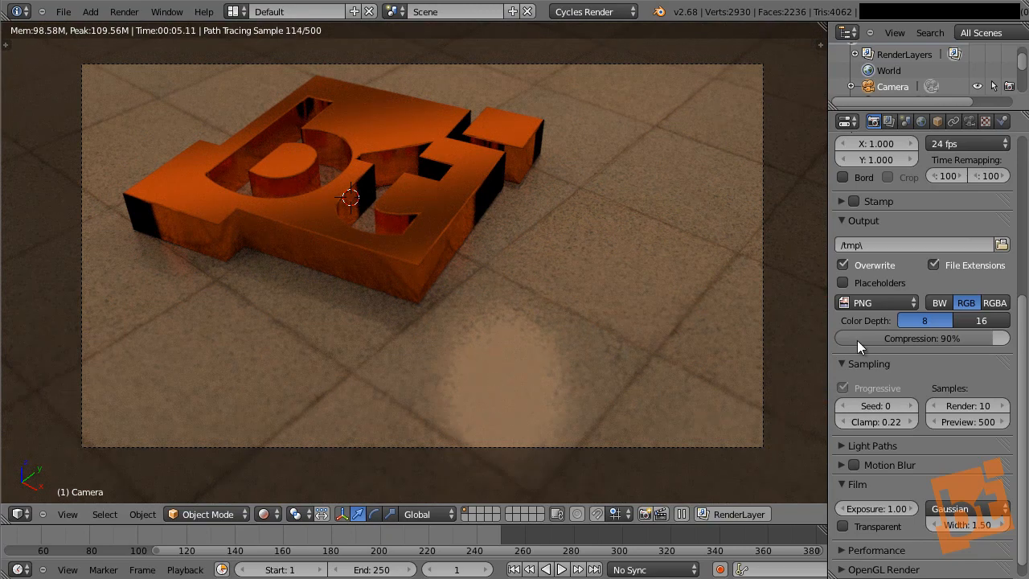
pyautogui.click(878, 422)
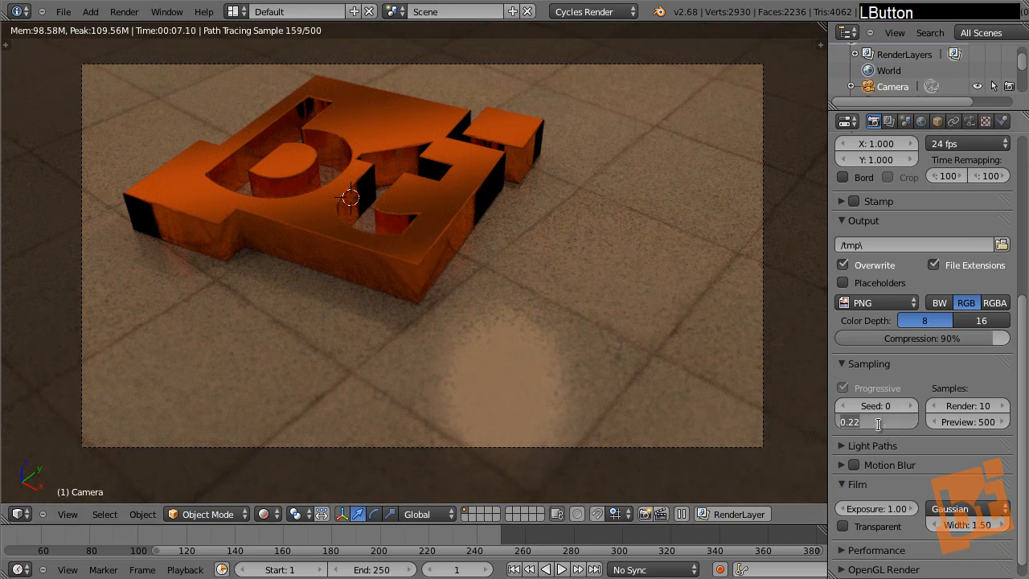
pyautogui.write('1')
pyautogui.press('Return')
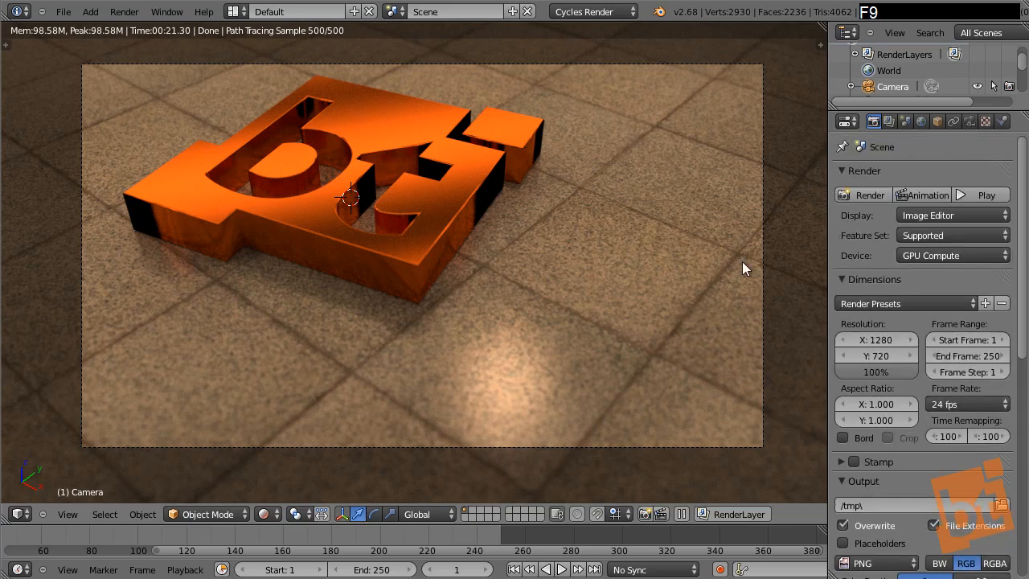
# Set the final render samples to 500
pyautogui.moveTo(875, 319); pyautogui.dragTo(928, 325, button='middle')
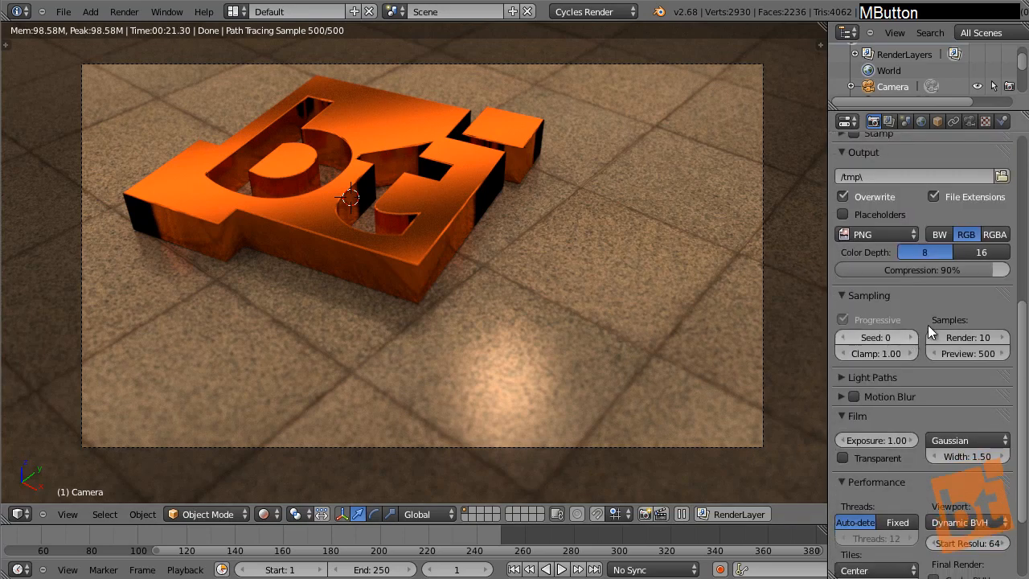
pyautogui.click(970, 337)
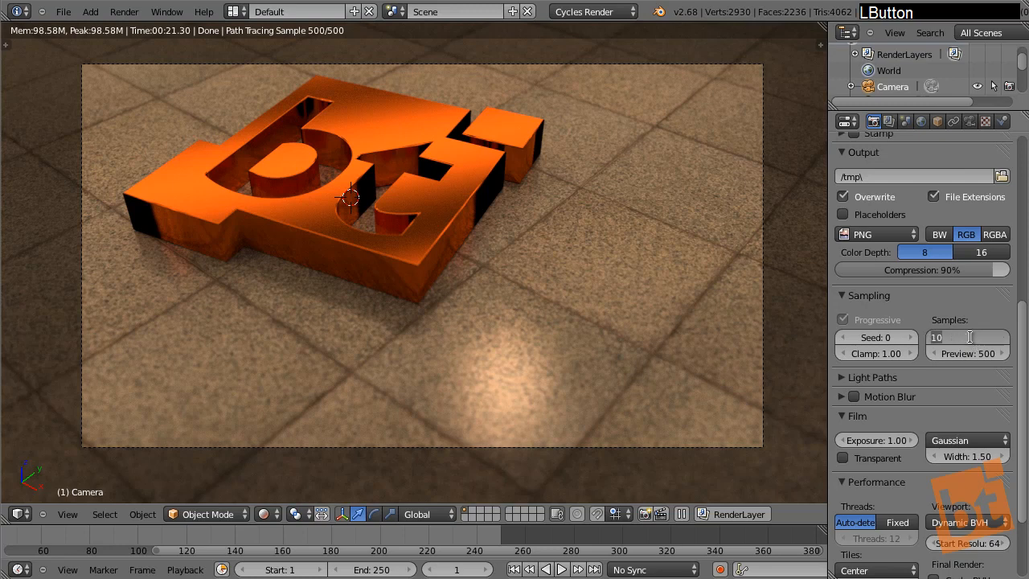
pyautogui.write('500')
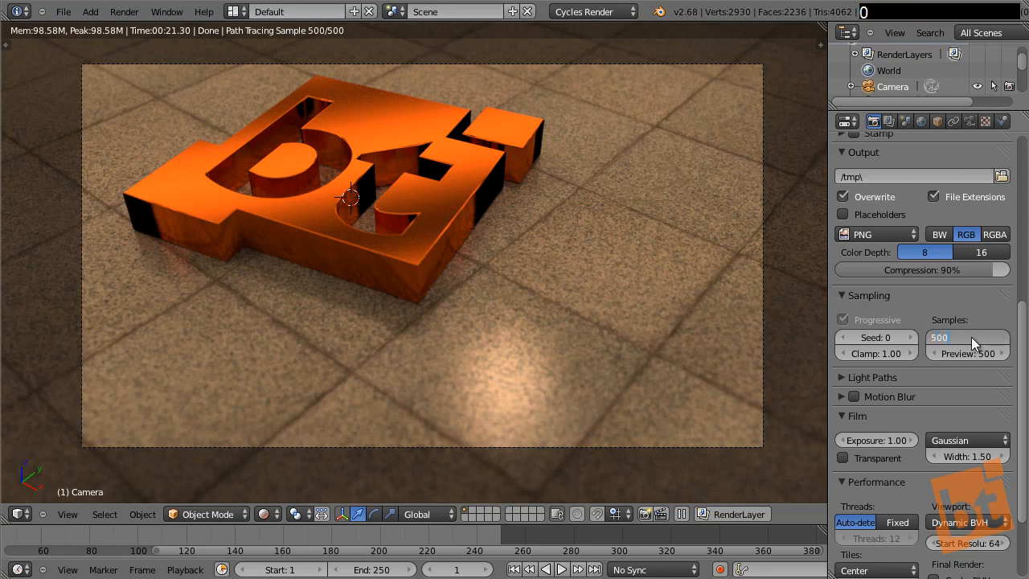
pyautogui.press('Return')
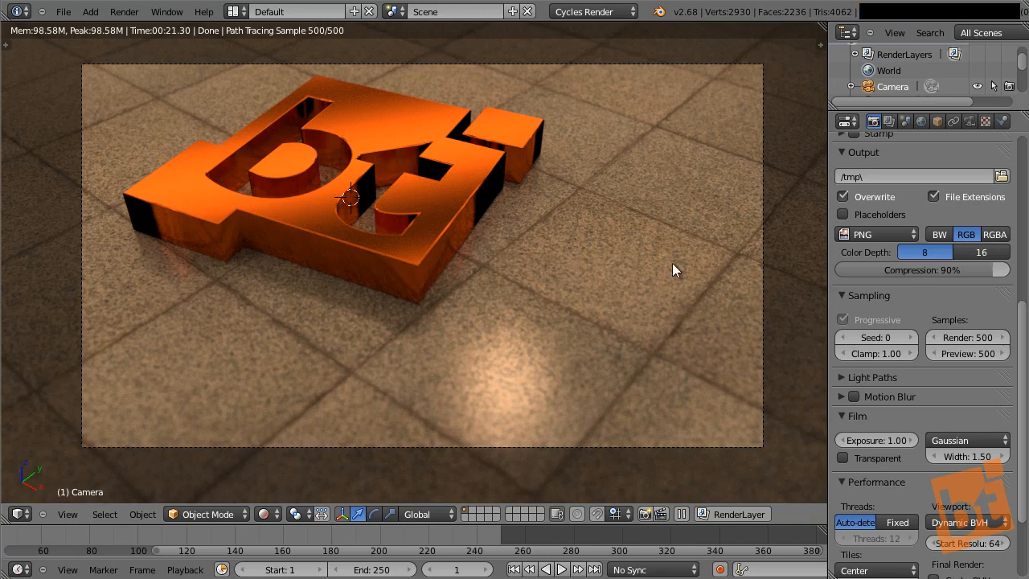
# Enable the Object Index pass for the render layer
pyautogui.click(890, 120)
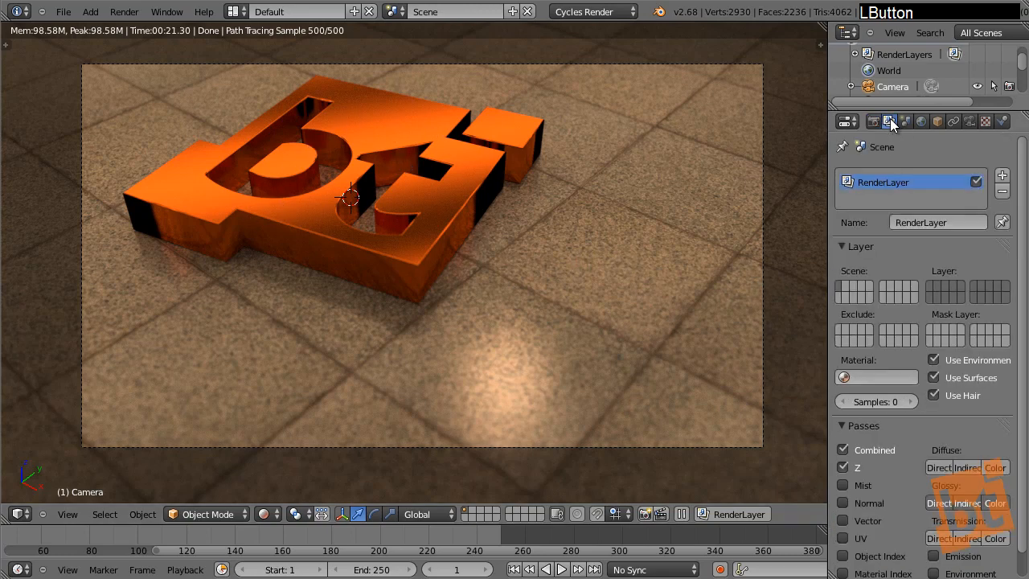
pyautogui.moveTo(917, 421); pyautogui.dragTo(916, 330, button='middle')
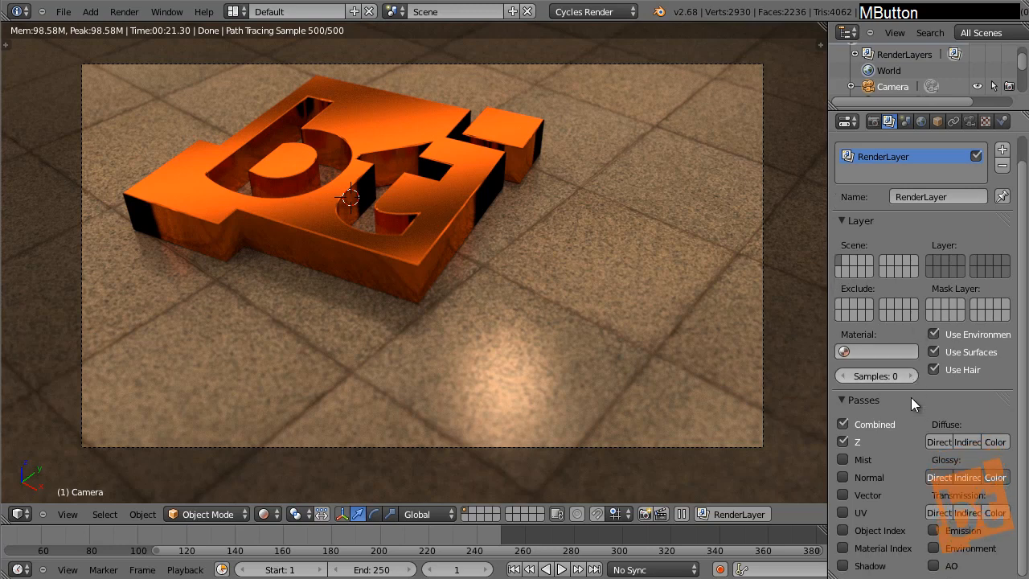
pyautogui.click(842, 530)
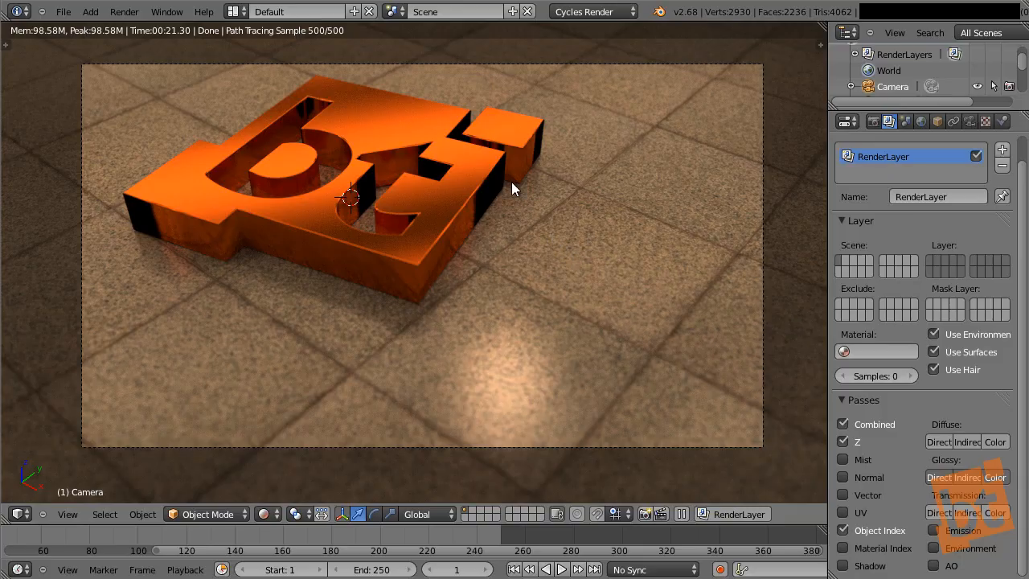
# Switch the viewport shading from the rendered preview to Solid
pyautogui.hotkey('shift', 'space')
pyautogui.hotkey('shift', 'space')
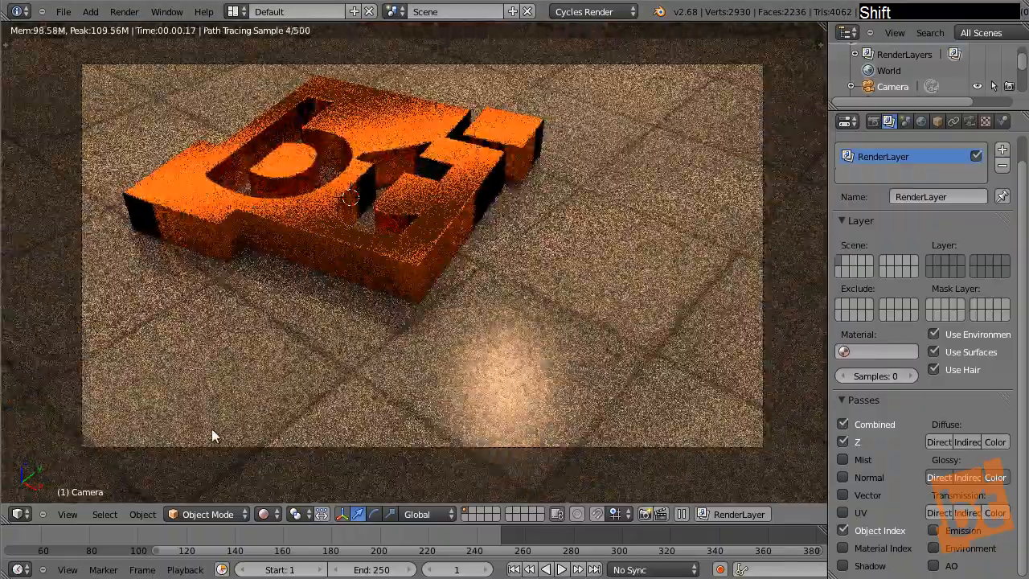
pyautogui.click(266, 515)
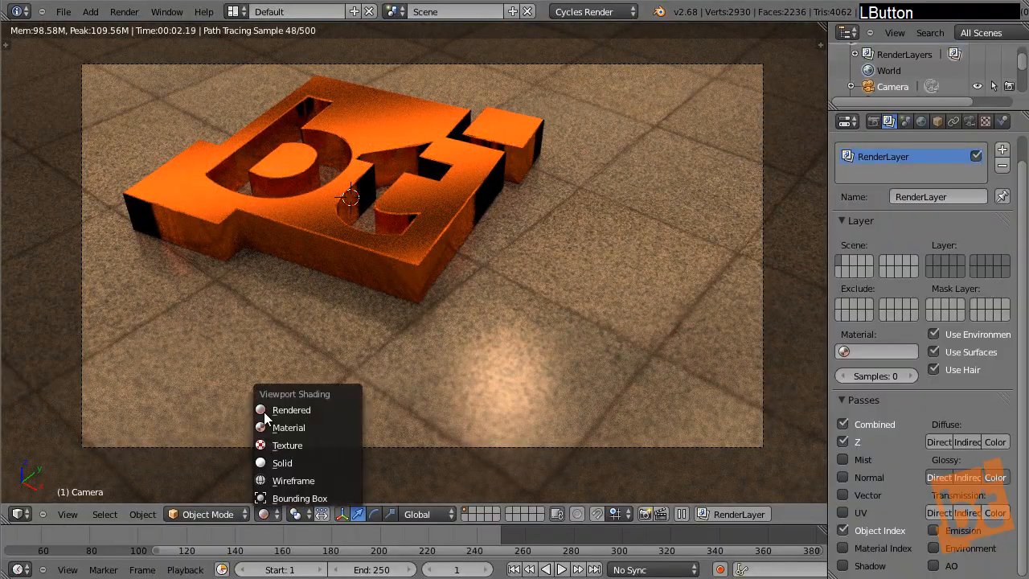
pyautogui.click(286, 463)
# Select the logo object and set its pass index to 1
pyautogui.rightClick(425, 218)
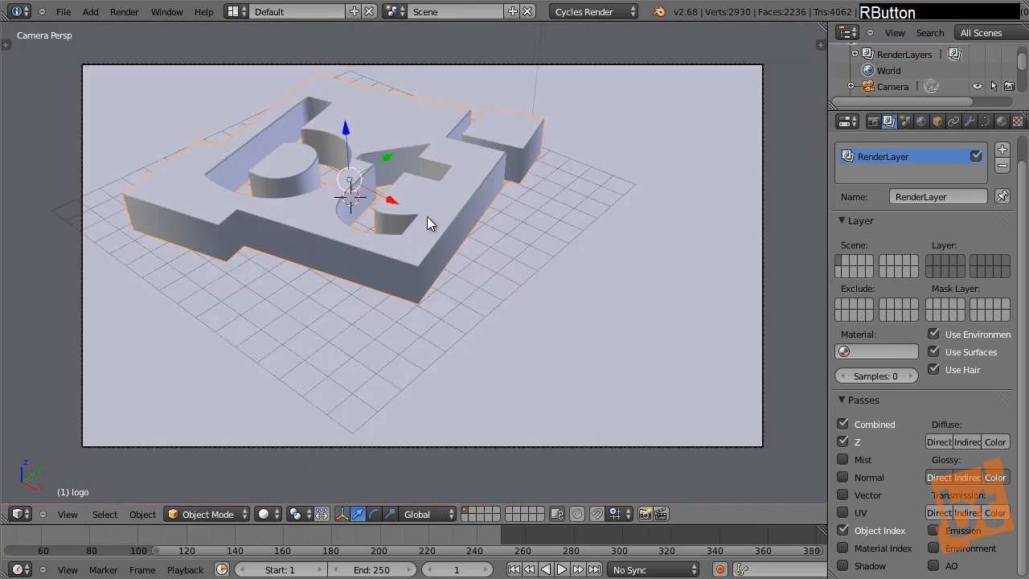
pyautogui.click(939, 123)
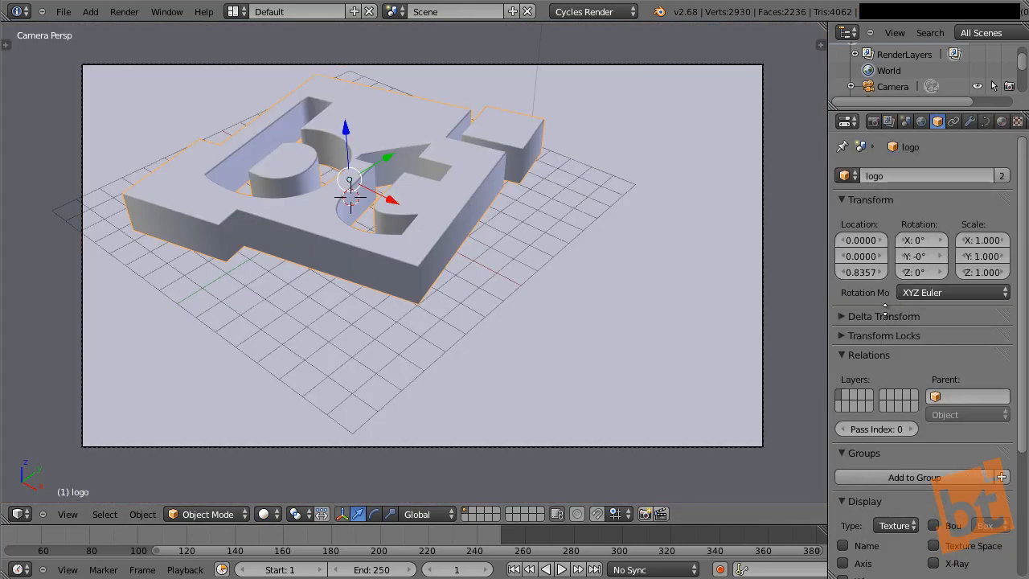
pyautogui.scroll(-3, 886, 254)
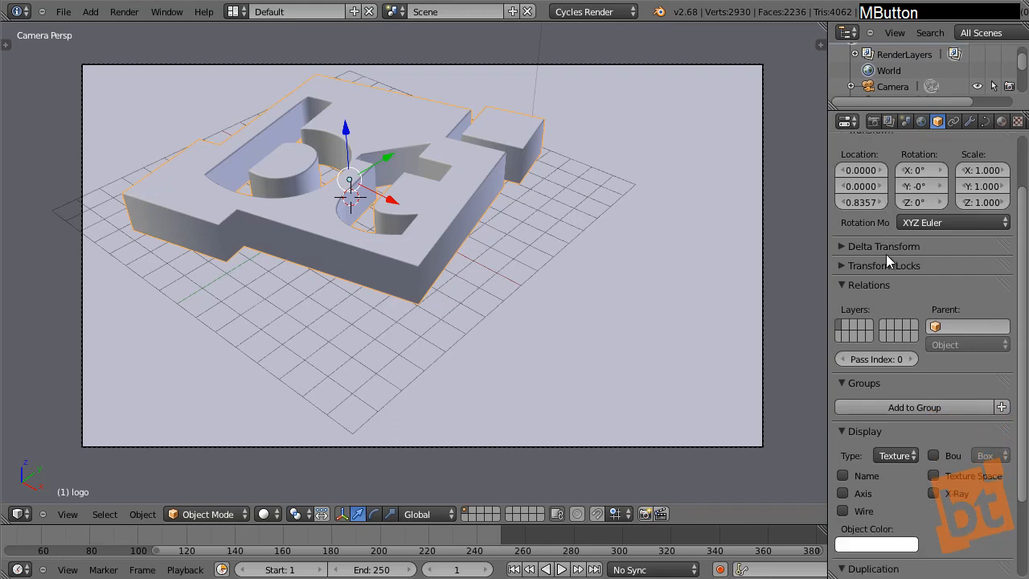
pyautogui.click(912, 360)
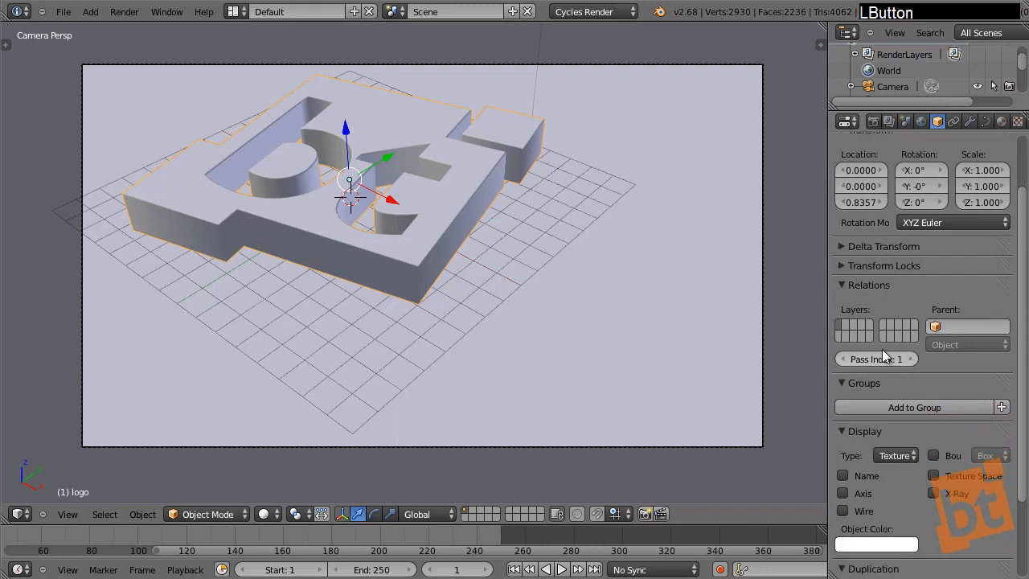
# Compare the floor object's pass index with the logo's, leaving the logo selected
pyautogui.rightClick(662, 271)
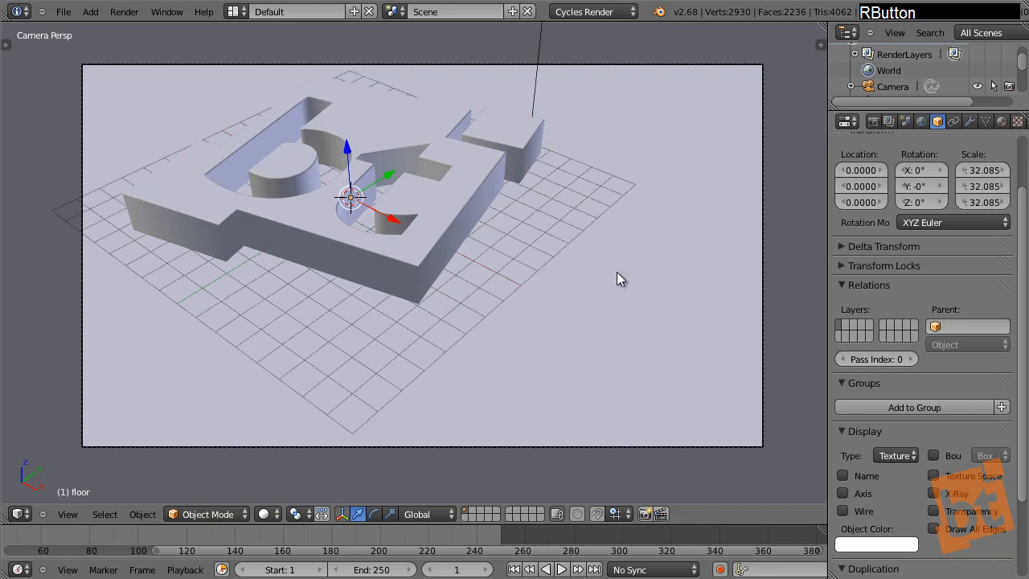
pyautogui.rightClick(464, 179)
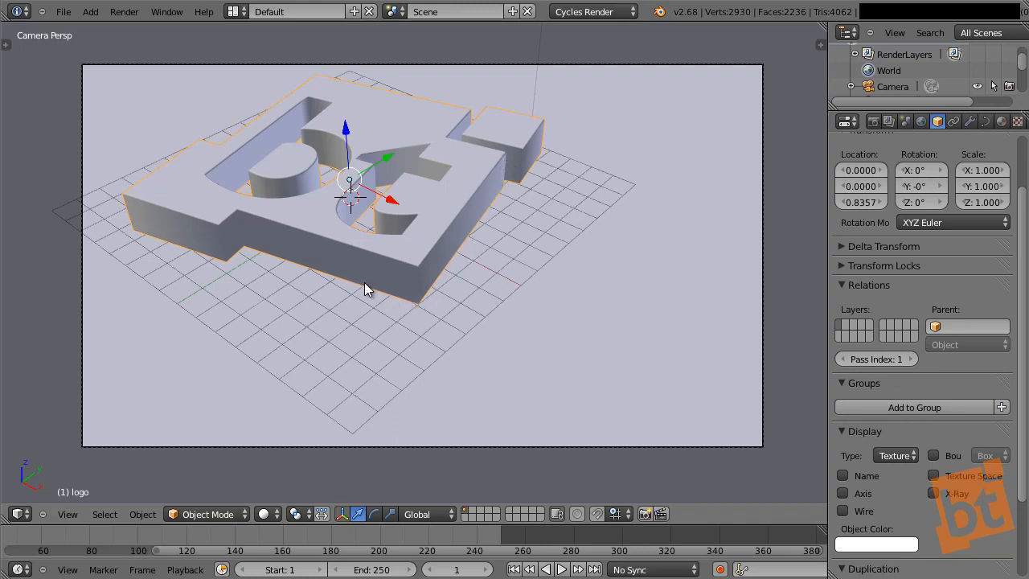
pyautogui.rightClick(691, 192)
# Return to the render settings and render the current frame from the camera
pyautogui.click(874, 119)
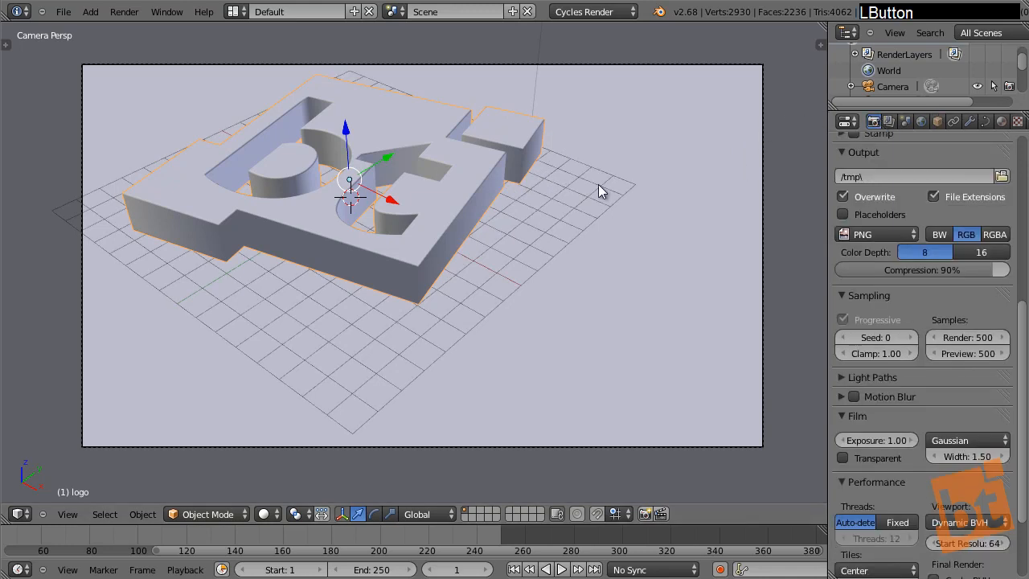
pyautogui.press('F12')
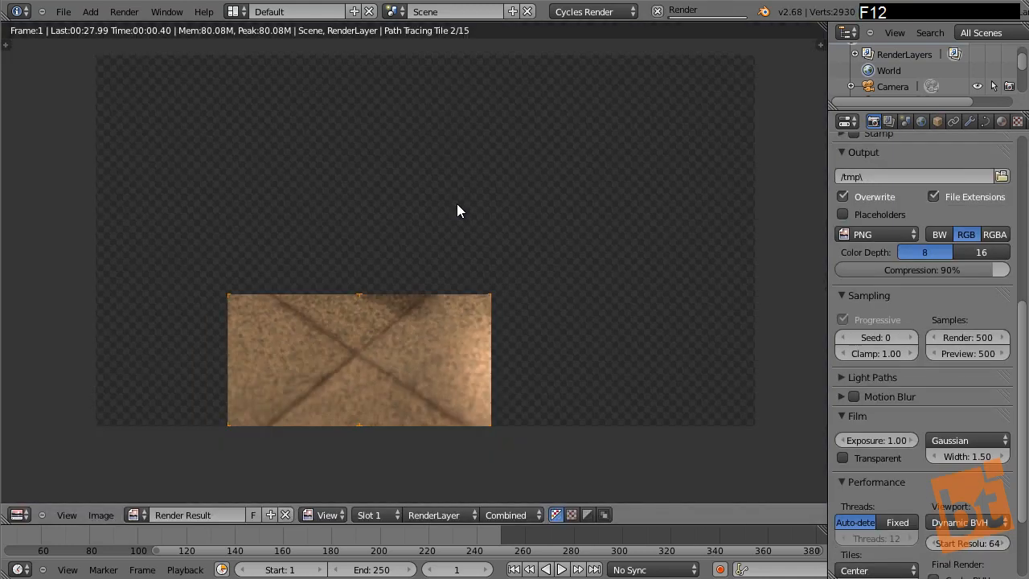
pyautogui.middleClick(567, 238)
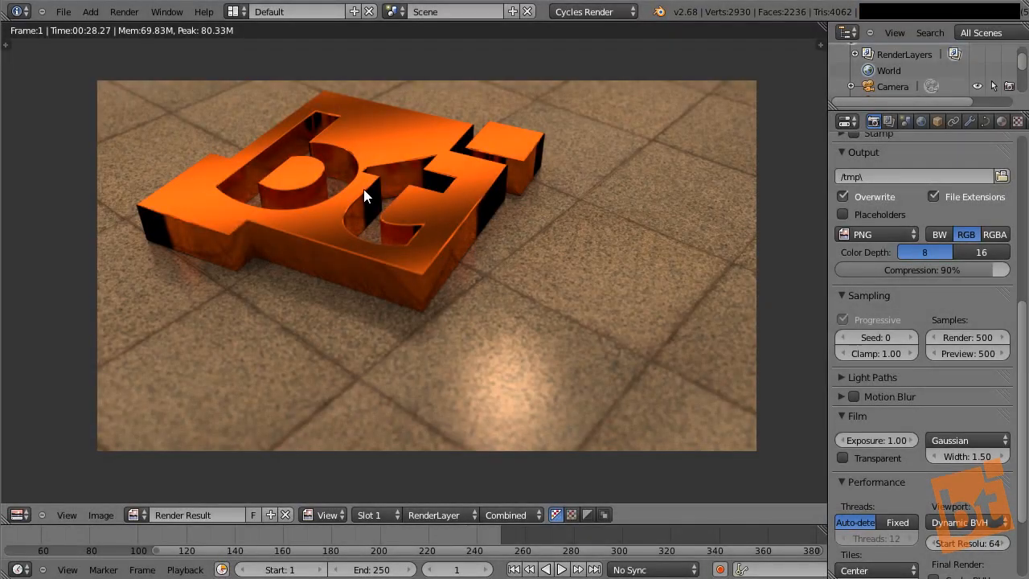
# Change the main area to the Node Editor and enable Use Nodes for compositing
pyautogui.click(18, 515)
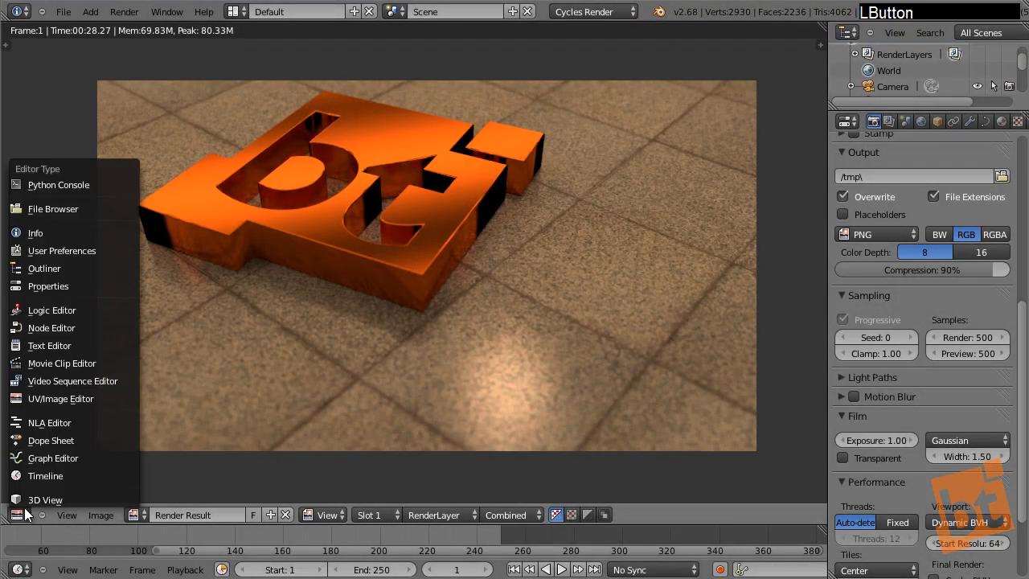
pyautogui.click(86, 324)
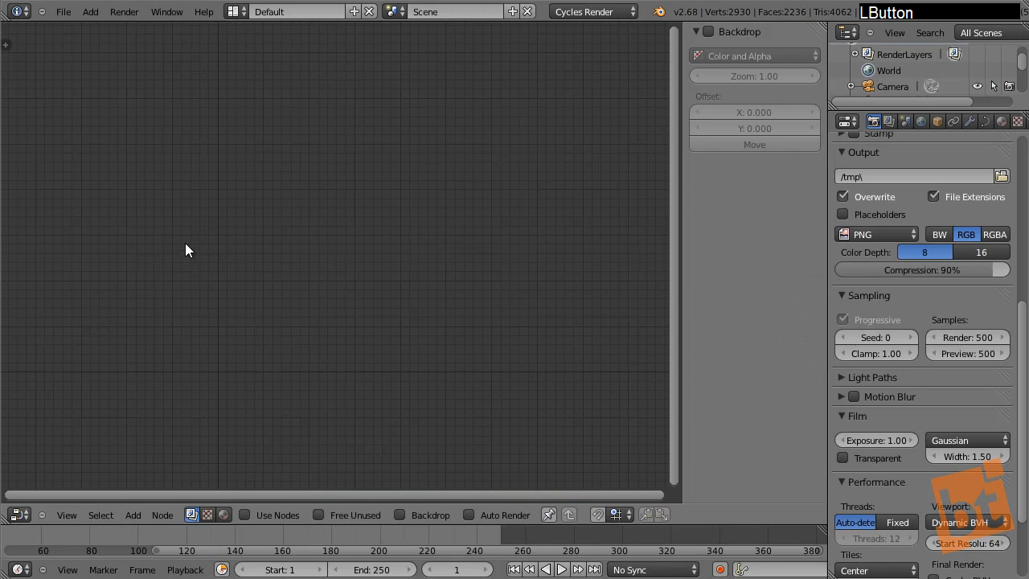
pyautogui.click(245, 515)
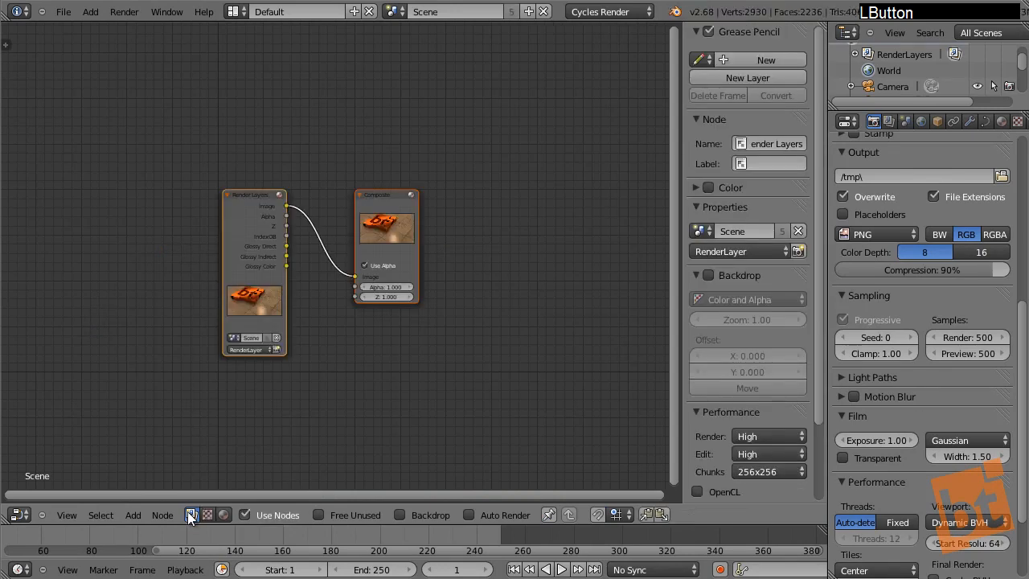
# Spread the Render Layers and Composite nodes apart, maximize the node editor and hide its properties sidebar
pyautogui.moveTo(244, 253); pyautogui.dragTo(175, 260)
pyautogui.moveTo(379, 205); pyautogui.dragTo(450, 168)
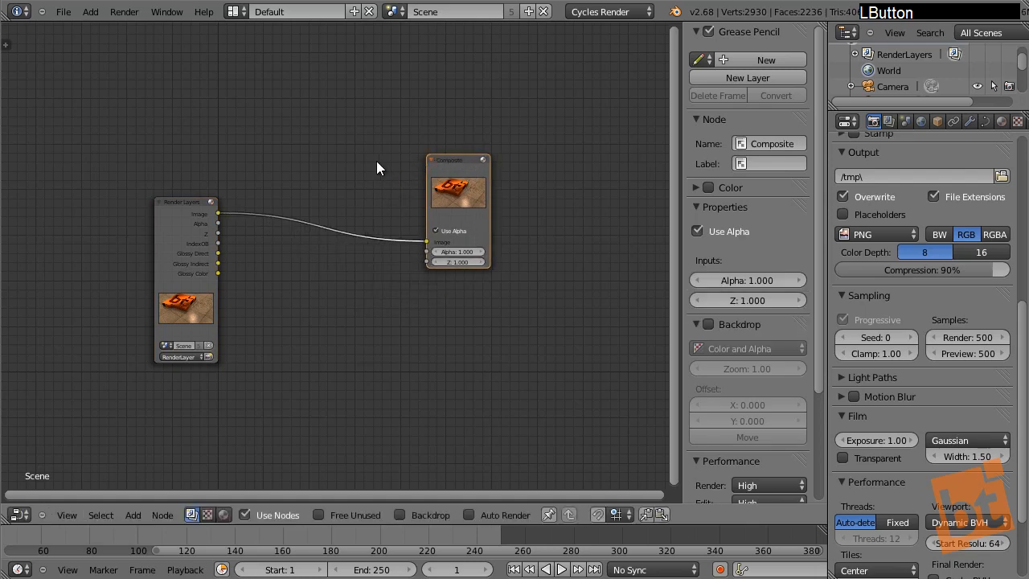
pyautogui.hotkey('shift', 'space')
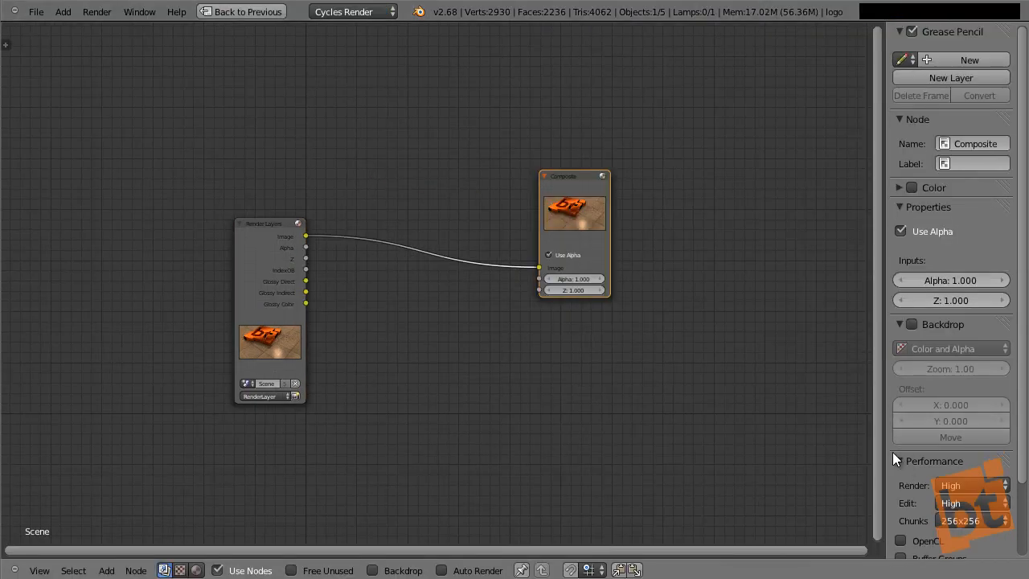
pyautogui.moveTo(887, 436); pyautogui.dragTo(996, 434)
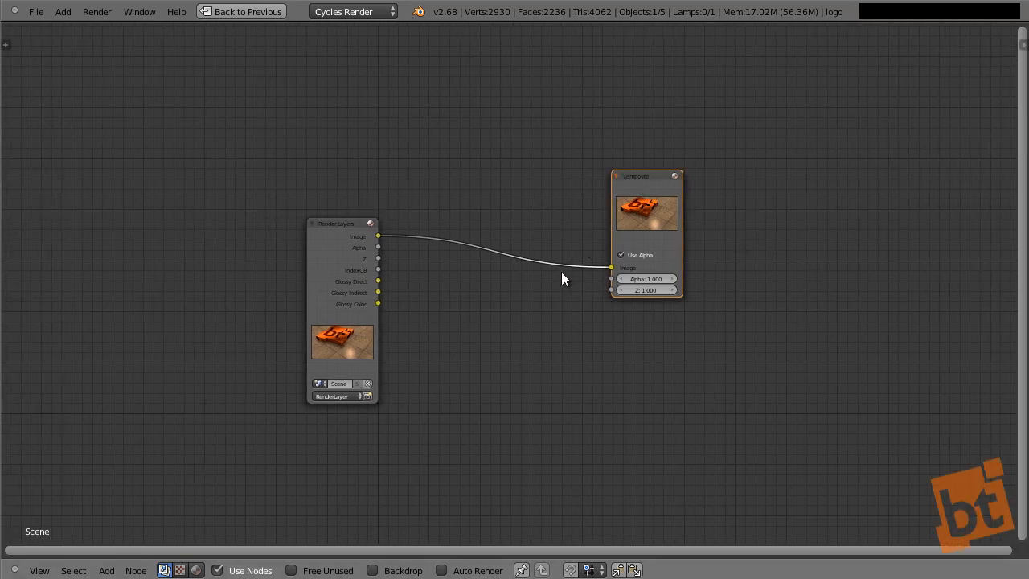
pyautogui.moveTo(561, 272); pyautogui.dragTo(630, 271, button='middle')
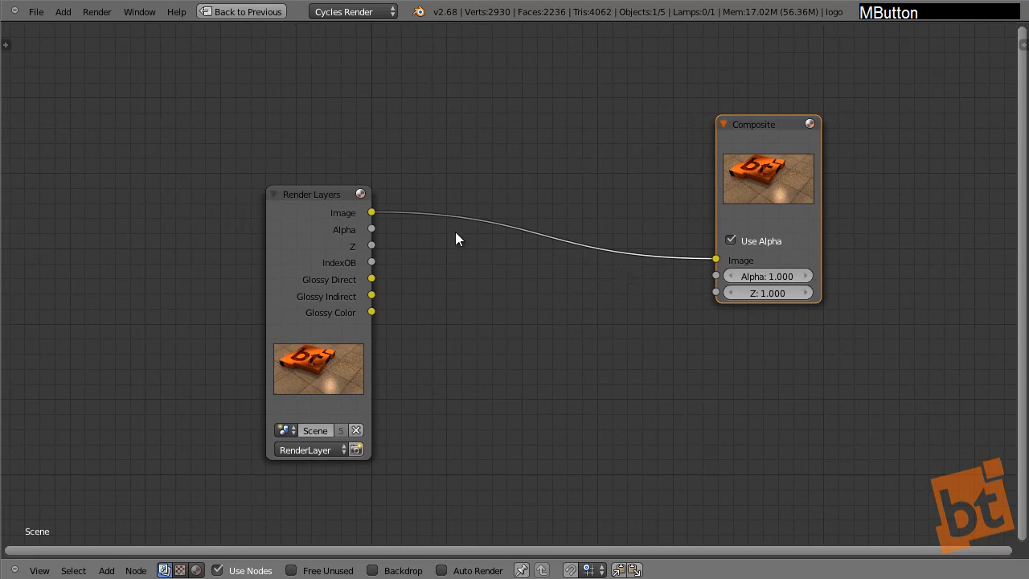
# Add a Viewer node fed by the Render Layers image output and place it above the Composite node
pyautogui.press('ctrl')
pyautogui.press('shift')
pyautogui.keyDown('ctrl'); pyautogui.keyDown('shift'); pyautogui.click(308, 198); pyautogui.keyUp('shift'); pyautogui.keyUp('ctrl')
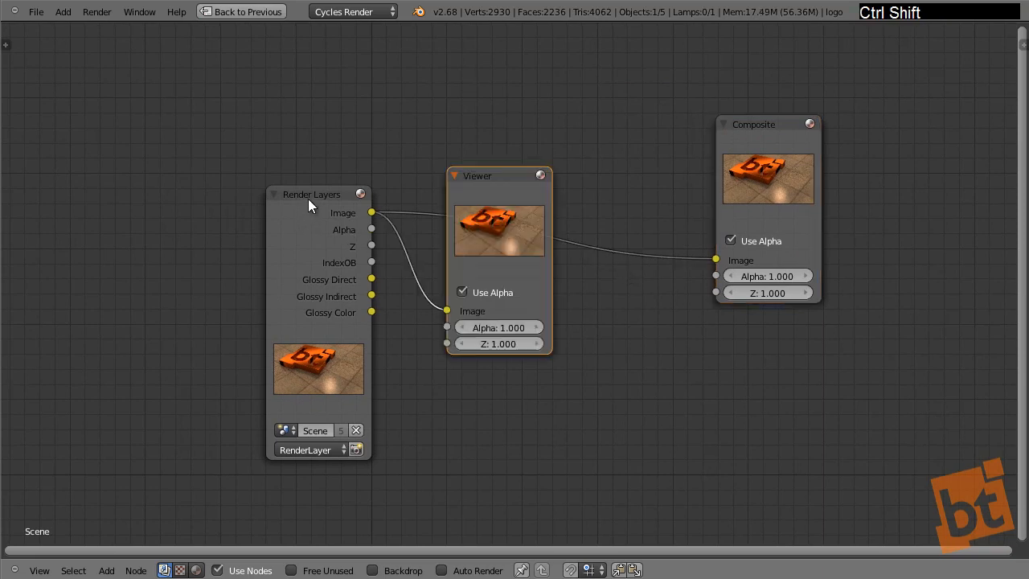
pyautogui.moveTo(514, 191); pyautogui.dragTo(422, 247, button='middle')
pyautogui.moveTo(422, 247); pyautogui.dragTo(682, 520)
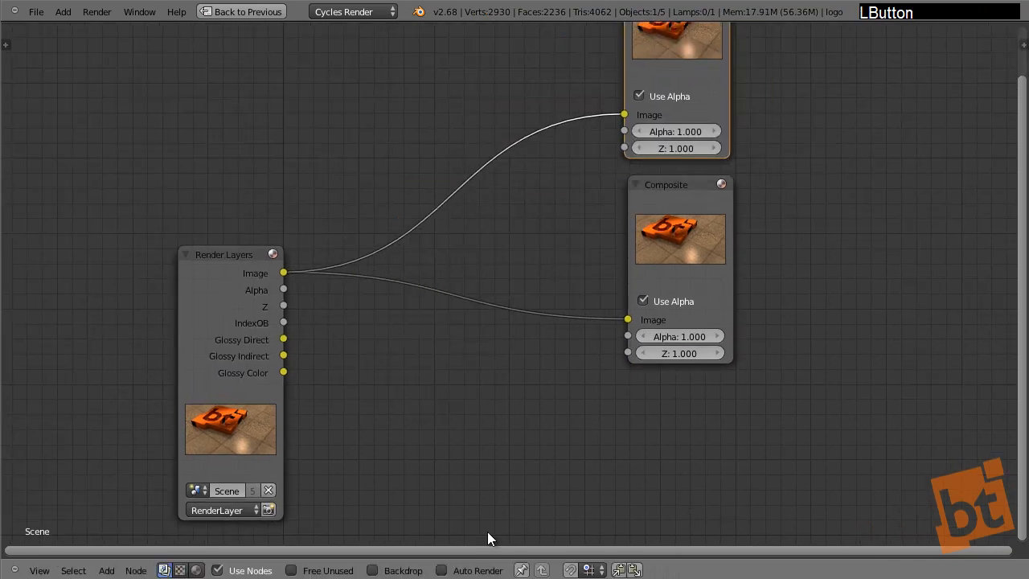
# Enable the backdrop, resize and reposition it to fit the editor, and move the Viewer node clear of the logo
pyautogui.click(373, 570)
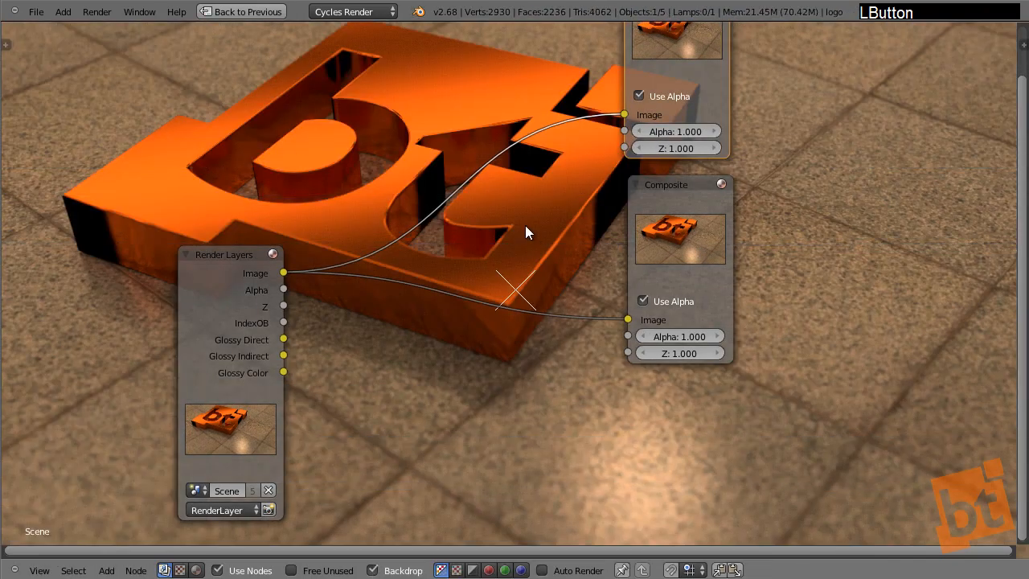
pyautogui.press('v')
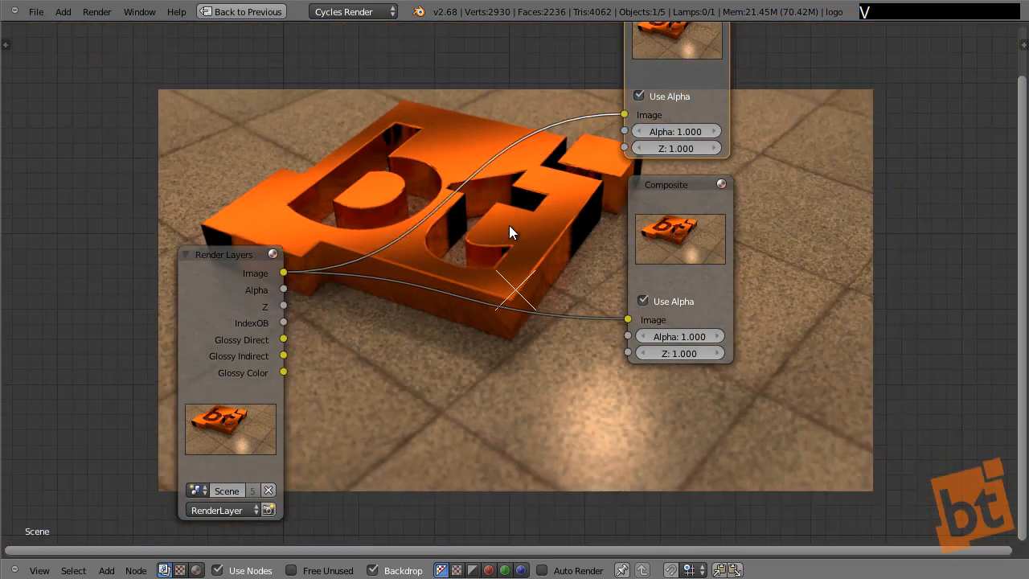
pyautogui.hotkey('alt', 'v')
pyautogui.press('v')
pyautogui.hotkey('alt', 'v')
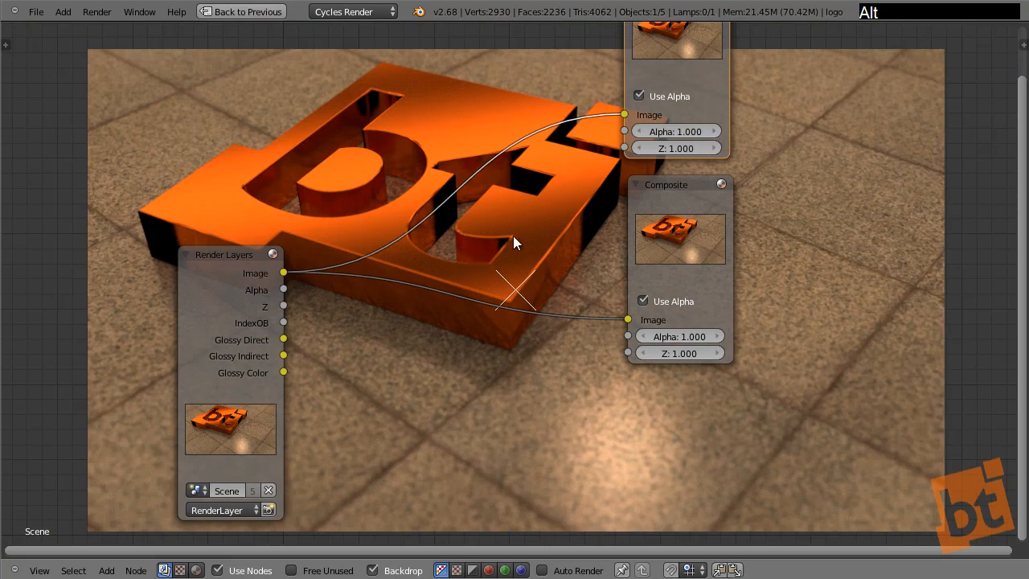
pyautogui.keyDown('alt'); pyautogui.moveTo(544, 199); pyautogui.dragTo(532, 181, button='middle'); pyautogui.keyUp('alt')
pyautogui.keyDown('alt'); pyautogui.moveTo(495, 126); pyautogui.dragTo(519, 128, button='middle'); pyautogui.keyUp('alt')
pyautogui.moveTo(653, 102); pyautogui.dragTo(651, 133, button='middle')
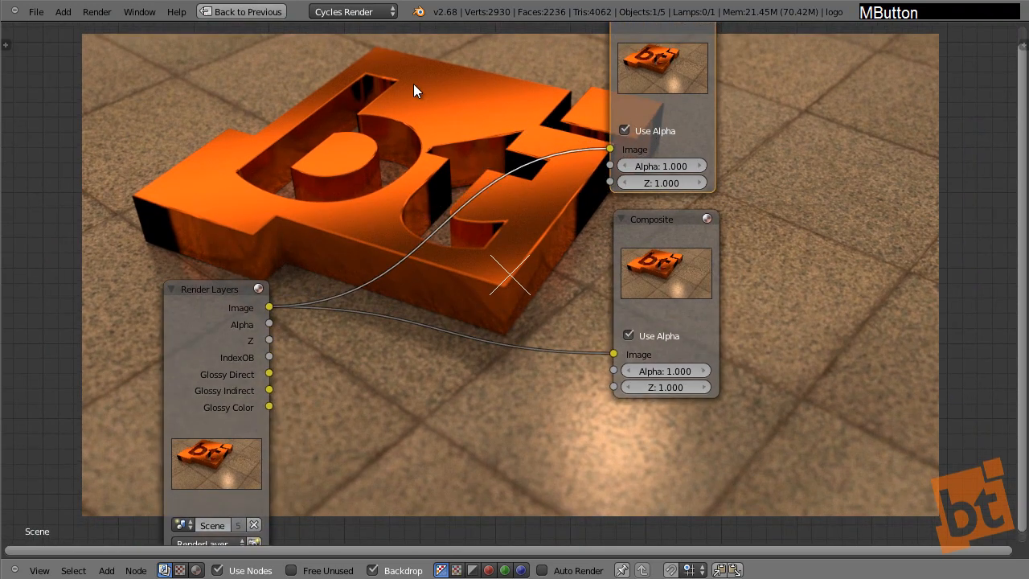
pyautogui.moveTo(668, 63); pyautogui.dragTo(848, 89)
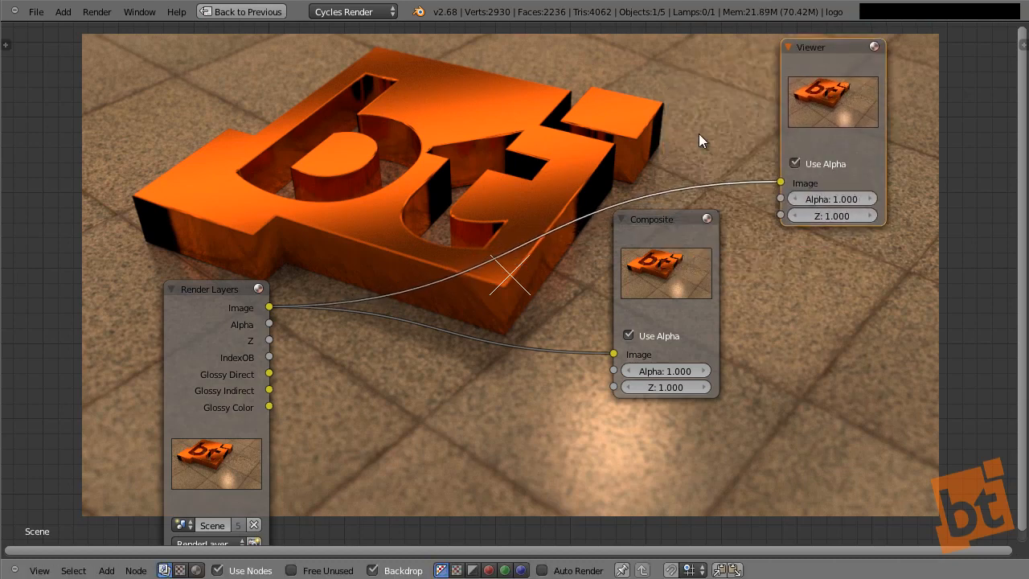
# Cycle the Viewer through the Render Layers outputs to examine the Alpha, Z, IndexOB, Glossy Direct, Glossy Indirect and Glossy Color passes
pyautogui.press('ctrl')
pyautogui.keyDown('ctrl'); pyautogui.keyDown('shift'); pyautogui.click(213, 295); pyautogui.keyUp('shift'); pyautogui.keyUp('ctrl')
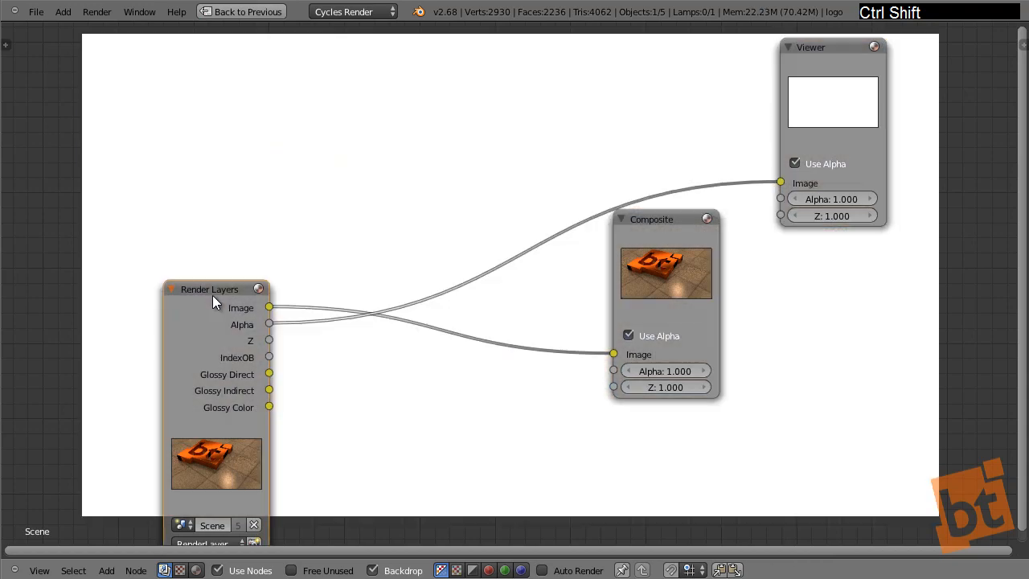
pyautogui.keyDown('ctrl'); pyautogui.keyDown('shift'); pyautogui.click(212, 295); pyautogui.keyUp('shift'); pyautogui.keyUp('ctrl')
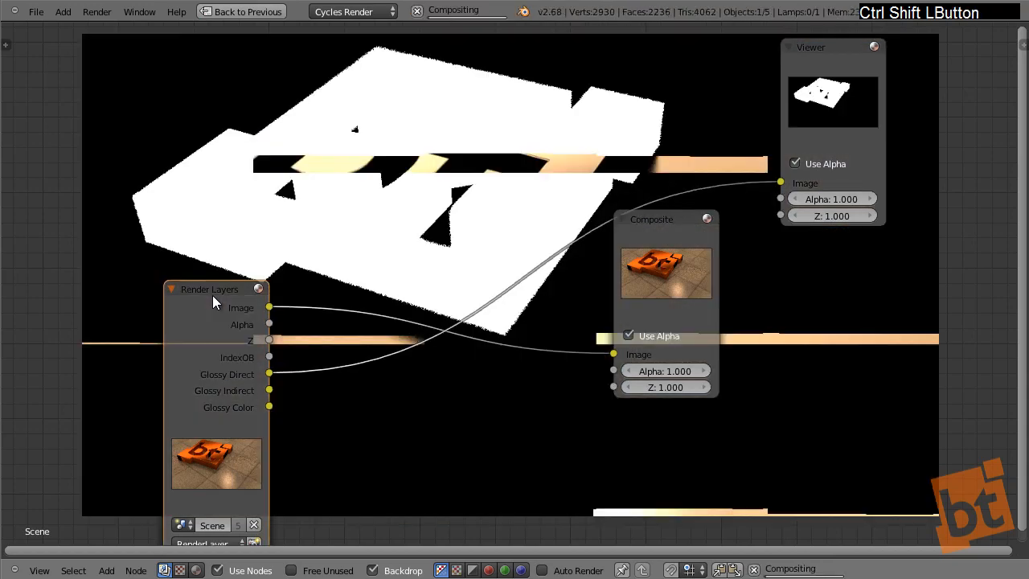
pyautogui.keyDown('ctrl'); pyautogui.keyDown('shift'); pyautogui.click(212, 295); pyautogui.keyUp('shift'); pyautogui.keyUp('ctrl')
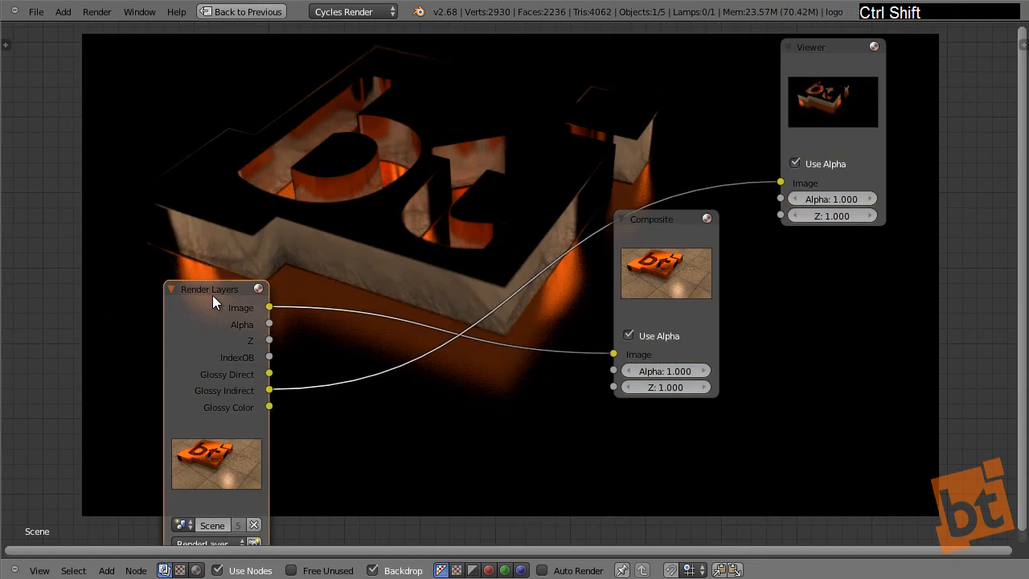
pyautogui.keyDown('ctrl'); pyautogui.keyDown('shift'); pyautogui.click(212, 295); pyautogui.keyUp('shift'); pyautogui.keyUp('ctrl')
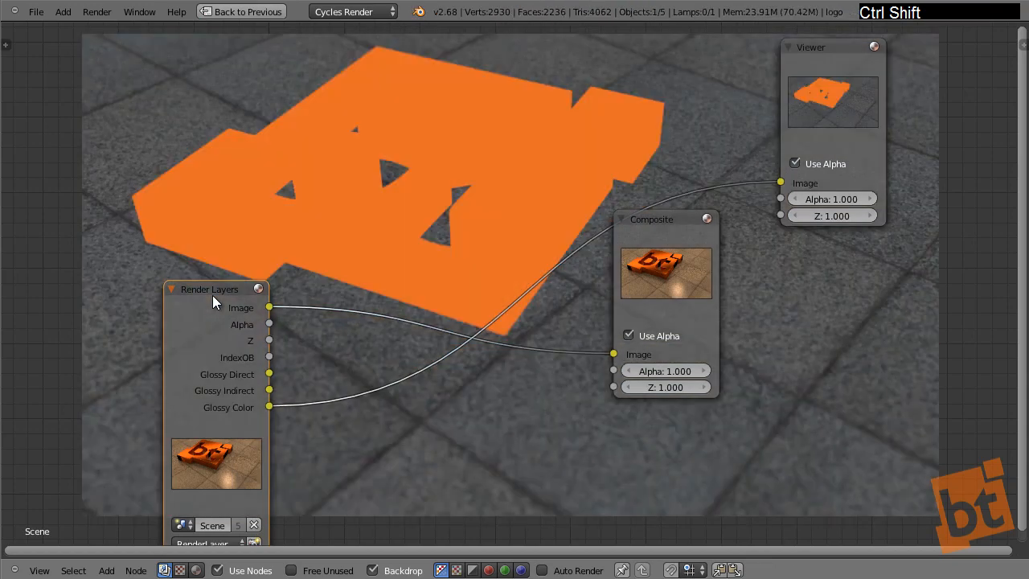
pyautogui.keyDown('ctrl'); pyautogui.keyDown('shift'); pyautogui.click(213, 295); pyautogui.keyUp('shift'); pyautogui.keyUp('ctrl')
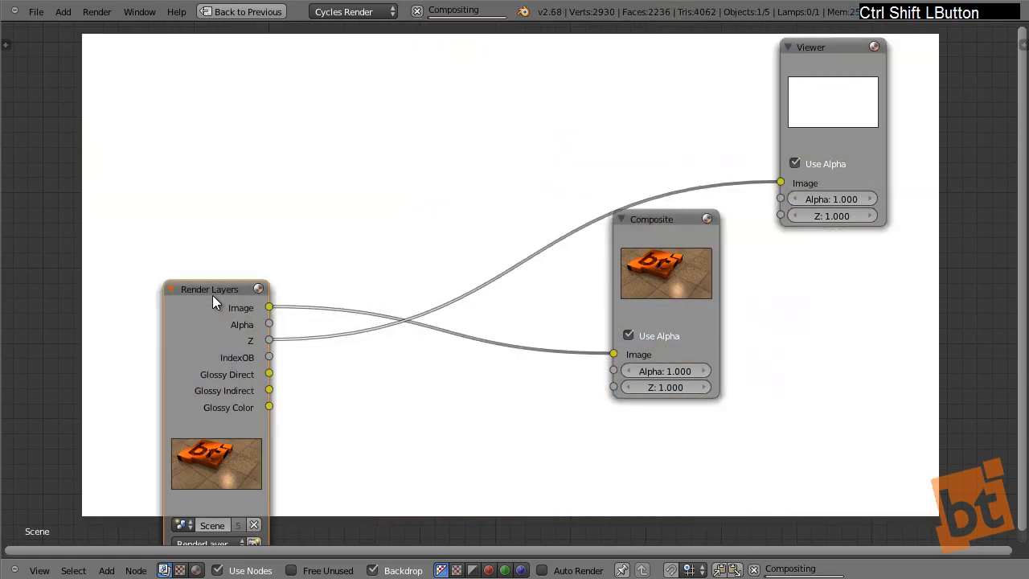
pyautogui.keyDown('ctrl'); pyautogui.keyDown('shift'); pyautogui.click(213, 295); pyautogui.keyUp('shift'); pyautogui.keyUp('ctrl')
pyautogui.keyDown('ctrl'); pyautogui.keyDown('shift'); pyautogui.click(212, 295); pyautogui.keyUp('shift'); pyautogui.keyUp('ctrl')
pyautogui.keyDown('ctrl'); pyautogui.keyDown('shift'); pyautogui.click(212, 295); pyautogui.keyUp('shift'); pyautogui.keyUp('ctrl')
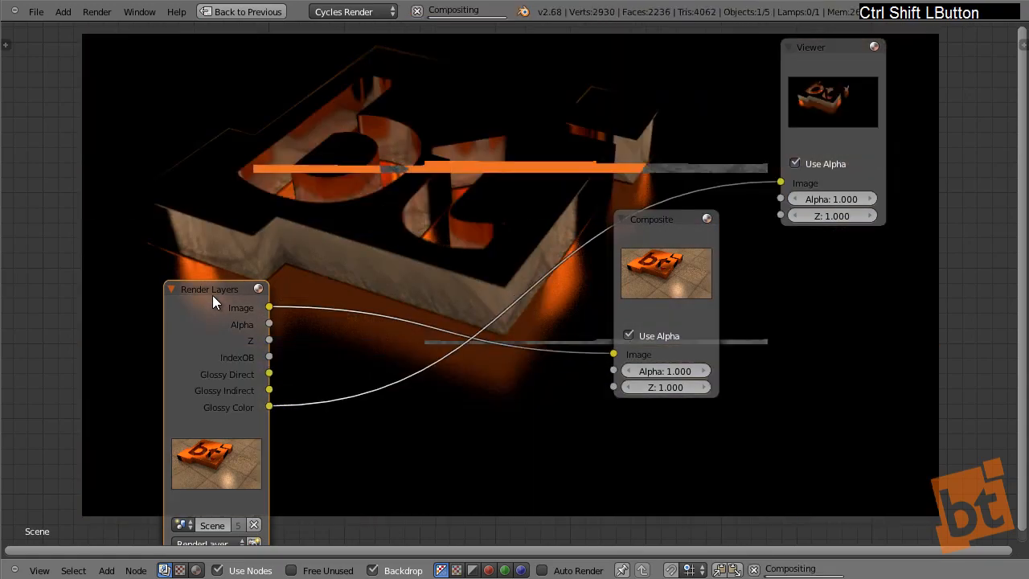
pyautogui.keyDown('ctrl'); pyautogui.keyDown('shift'); pyautogui.click(212, 295); pyautogui.keyUp('shift'); pyautogui.keyUp('ctrl')
pyautogui.keyDown('ctrl'); pyautogui.keyDown('shift'); pyautogui.click(213, 295); pyautogui.keyUp('shift'); pyautogui.keyUp('ctrl')
pyautogui.keyDown('ctrl'); pyautogui.keyDown('shift'); pyautogui.click(212, 295); pyautogui.keyUp('shift'); pyautogui.keyUp('ctrl')
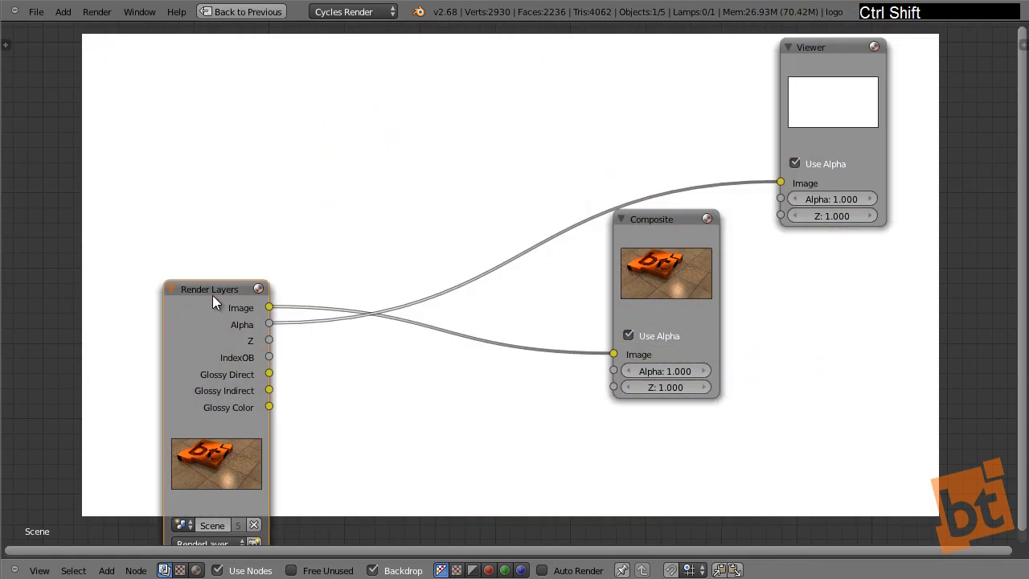
pyautogui.keyDown('ctrl'); pyautogui.keyDown('shift'); pyautogui.click(212, 295); pyautogui.keyUp('shift'); pyautogui.keyUp('ctrl')
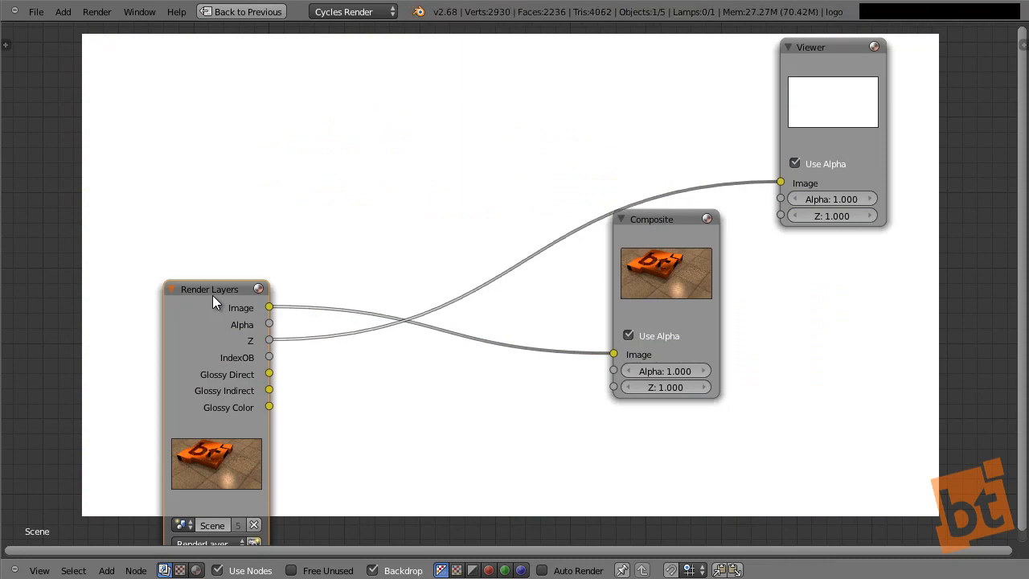
pyautogui.keyDown('ctrl'); pyautogui.keyDown('shift'); pyautogui.click(212, 295); pyautogui.keyUp('shift'); pyautogui.keyUp('ctrl')
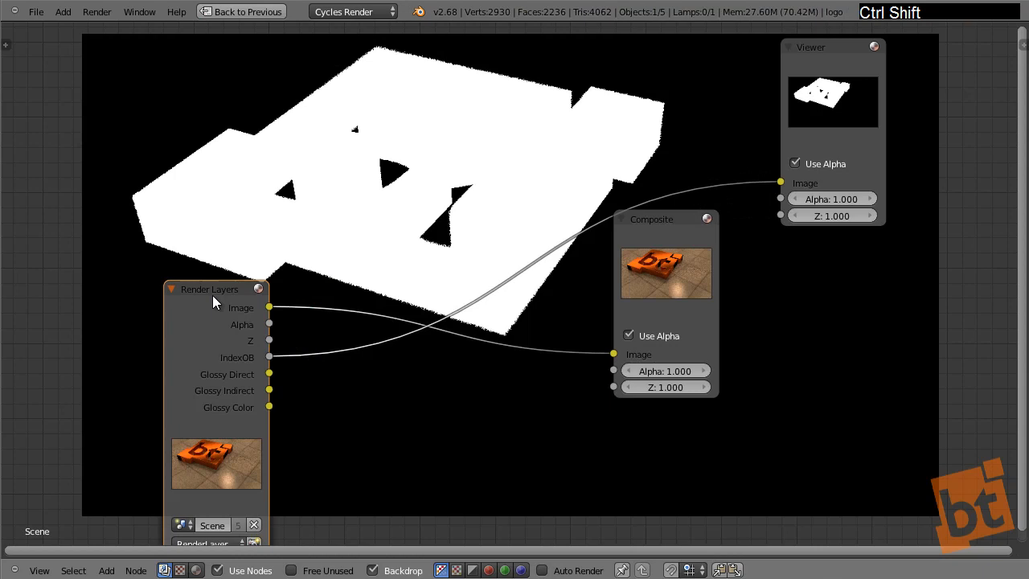
pyautogui.keyDown('ctrl'); pyautogui.keyDown('shift'); pyautogui.click(212, 295); pyautogui.keyUp('shift'); pyautogui.keyUp('ctrl')
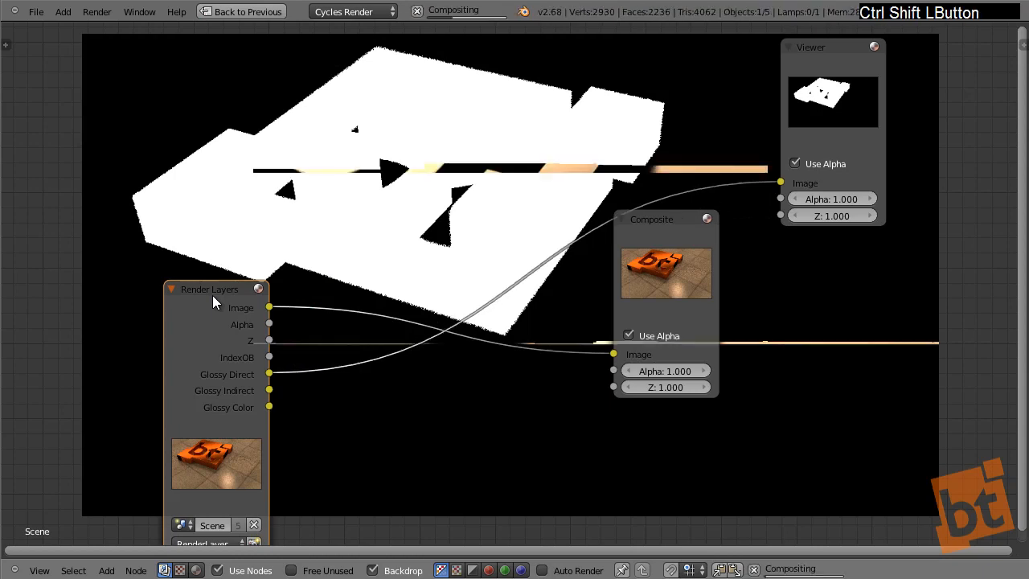
# Switch the Viewer to the Glossy Indirect and Glossy Color passes to examine each one in the backdrop
pyautogui.keyDown('ctrl'); pyautogui.keyDown('shift'); pyautogui.click(212, 295); pyautogui.keyUp('shift'); pyautogui.keyUp('ctrl')
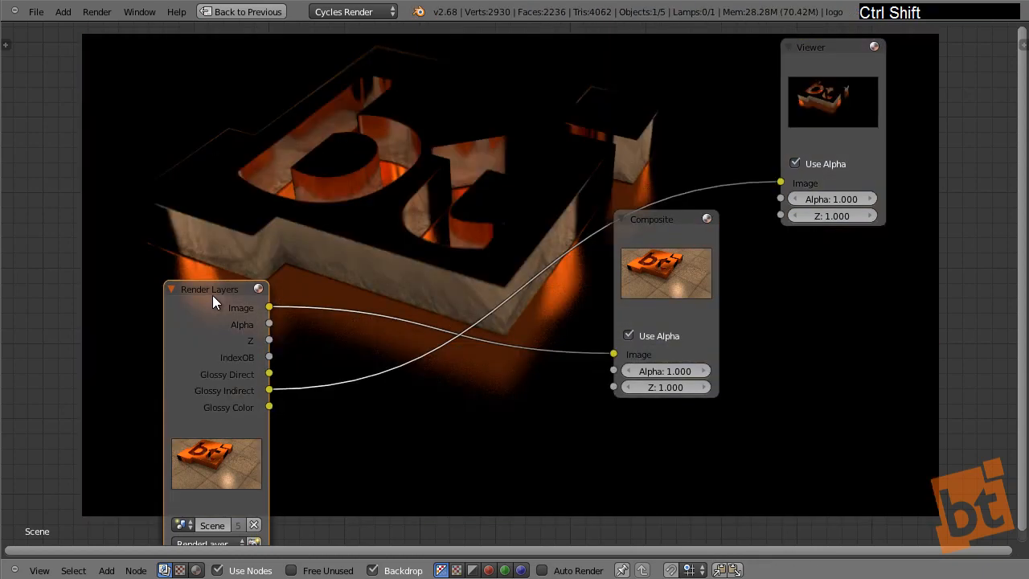
pyautogui.keyDown('ctrl'); pyautogui.keyDown('shift'); pyautogui.click(212, 295); pyautogui.keyUp('shift'); pyautogui.keyUp('ctrl')
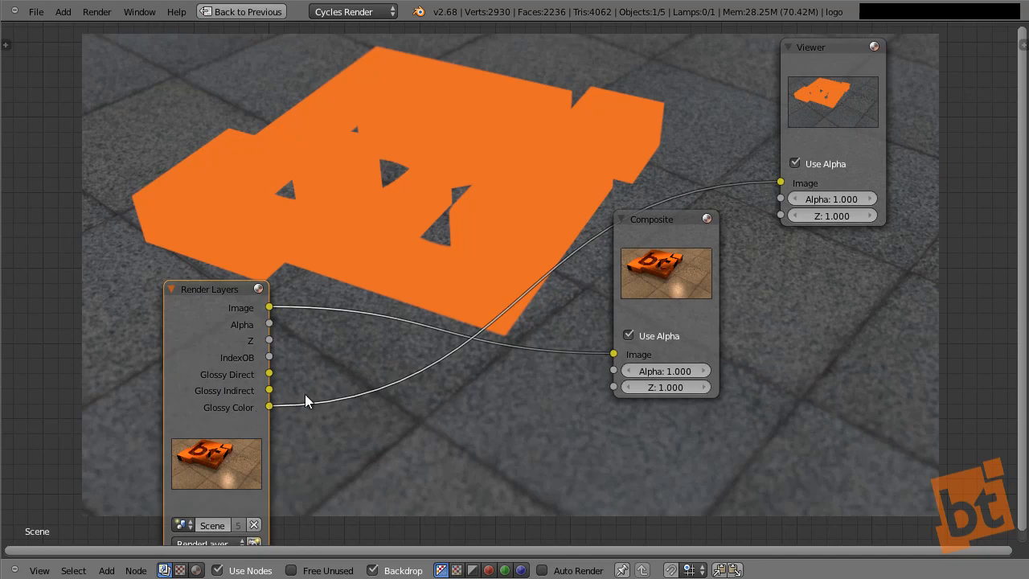
# Add a Mix node beside the Render Layers node and feed Glossy Direct and Glossy Indirect into its two image inputs
pyautogui.scroll(2, 322, 393)
pyautogui.moveTo(324, 388); pyautogui.dragTo(316, 282, button='middle')
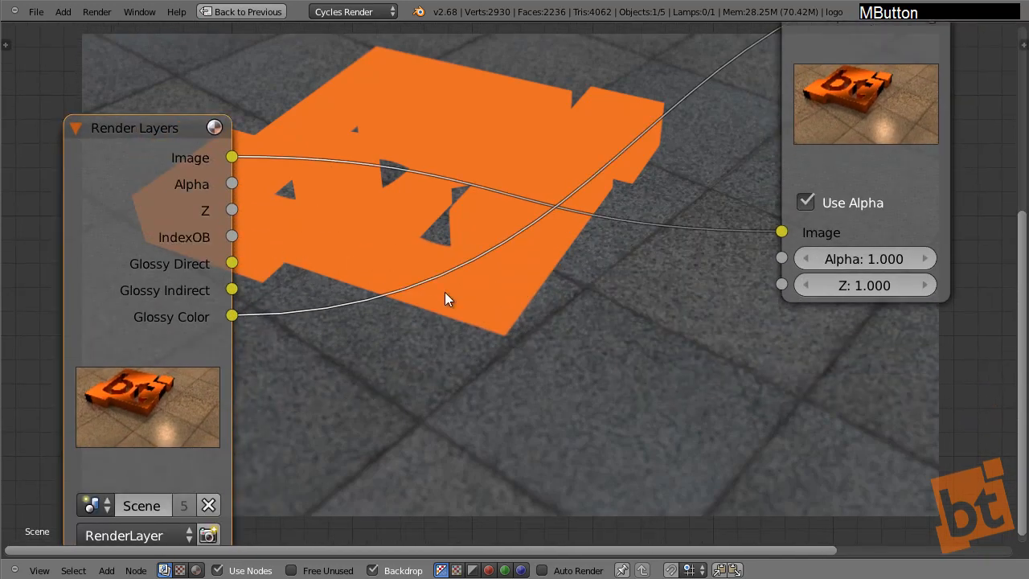
pyautogui.hotkey('shift', 'a')
pyautogui.moveTo(611, 332)
pyautogui.click(709, 328)
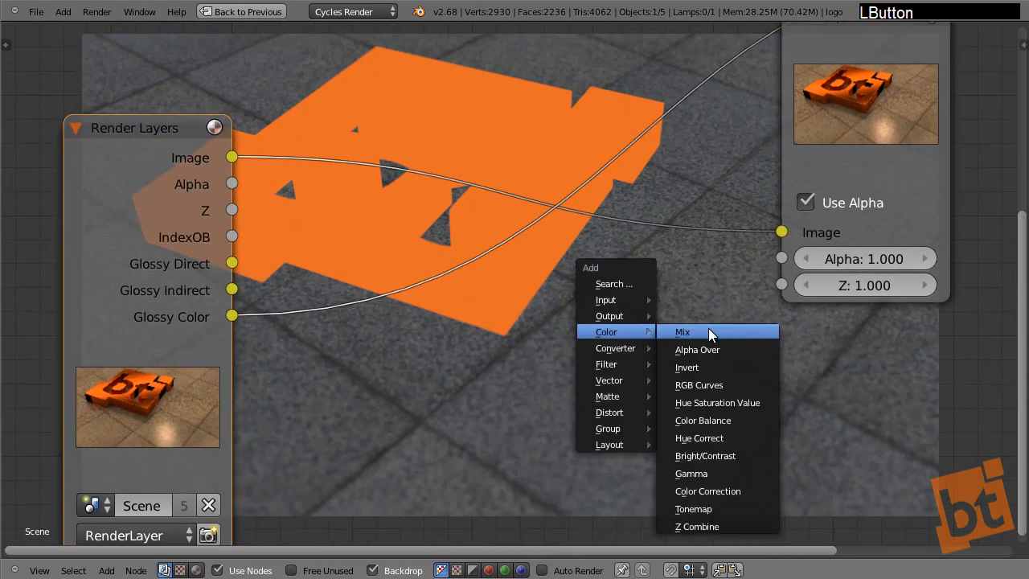
pyautogui.click(329, 205)
pyautogui.moveTo(447, 230); pyautogui.dragTo(433, 90)
pyautogui.moveTo(232, 264); pyautogui.dragTo(360, 377)
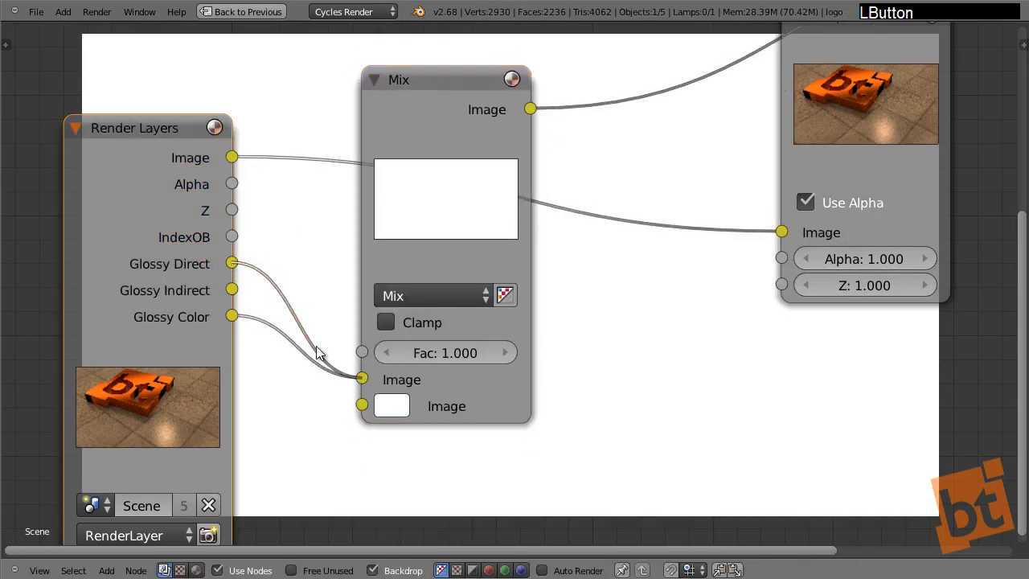
pyautogui.moveTo(231, 290); pyautogui.dragTo(362, 406)
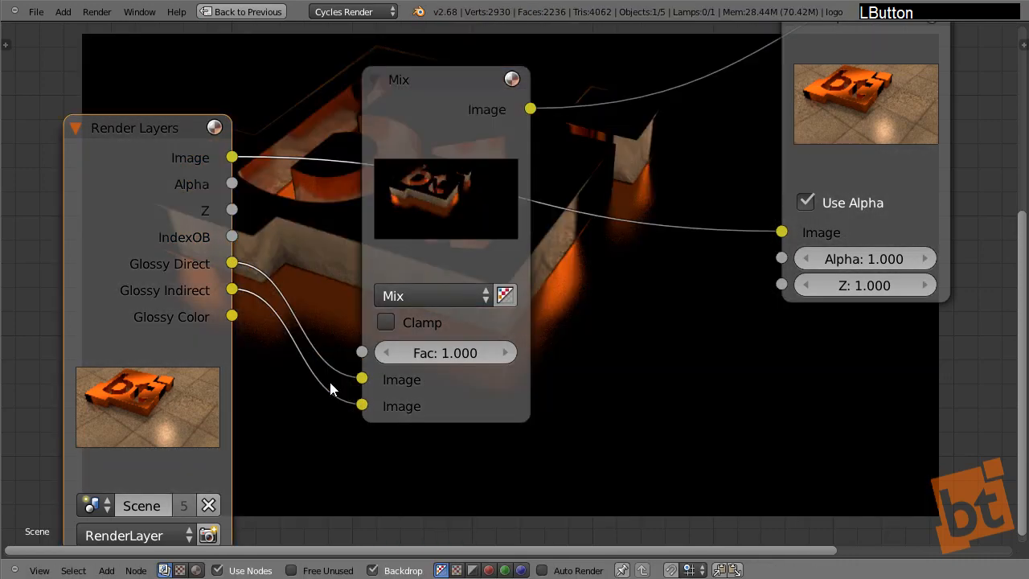
# Duplicate the Mix node, insert the copy before Composite, and feed it the first Mix output and the Glossy Color pass
pyautogui.moveTo(366, 274); pyautogui.dragTo(306, 269, button='middle')
pyautogui.click(369, 88)
pyautogui.hotkey('shift', 'd')
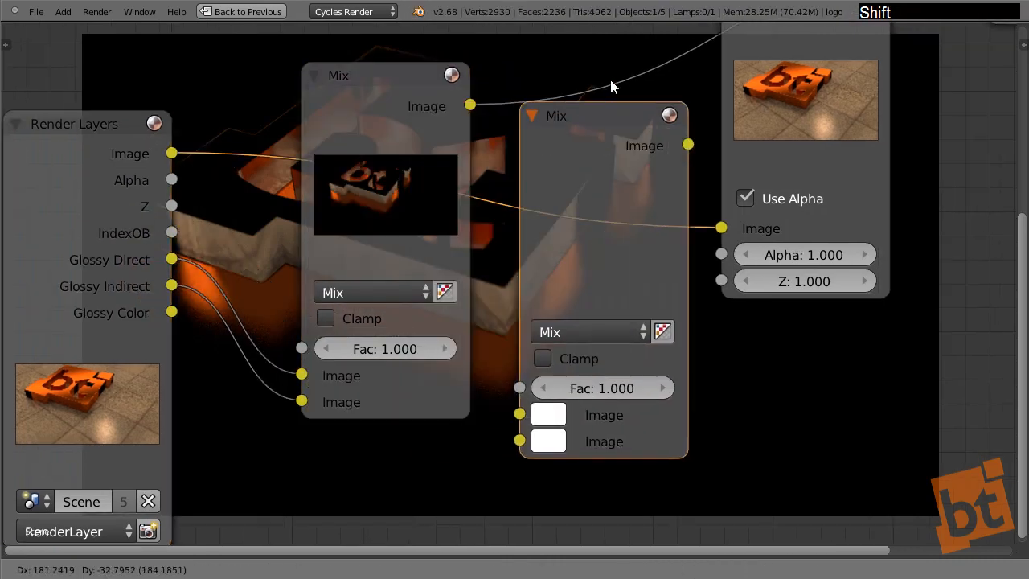
pyautogui.click(599, 166)
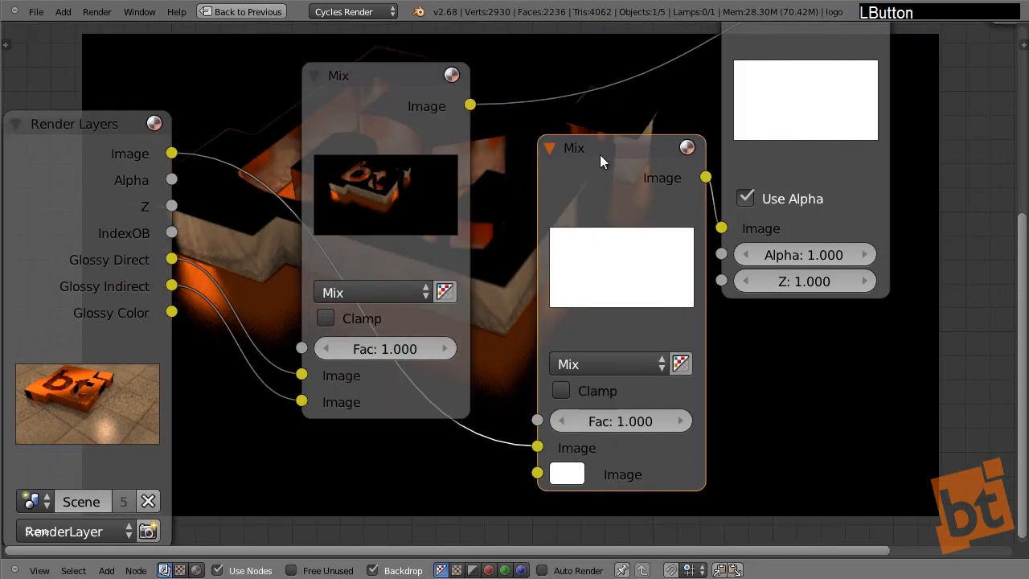
pyautogui.moveTo(600, 155); pyautogui.dragTo(604, 156)
pyautogui.moveTo(655, 170); pyautogui.dragTo(651, 190, button='middle')
pyautogui.scroll(-1, 651, 190)
pyautogui.moveTo(483, 131); pyautogui.dragTo(356, 412)
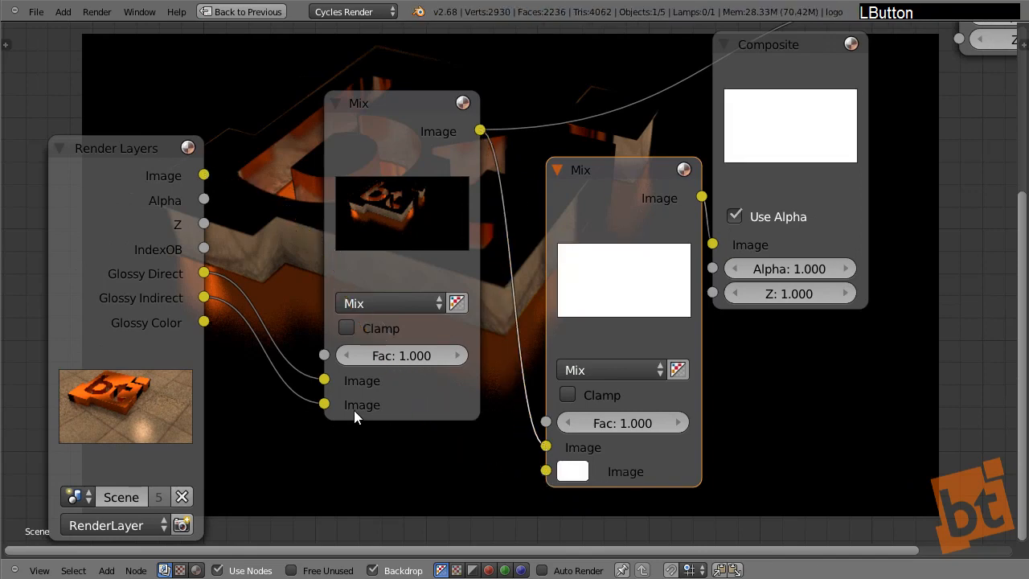
pyautogui.moveTo(204, 322); pyautogui.dragTo(546, 471)
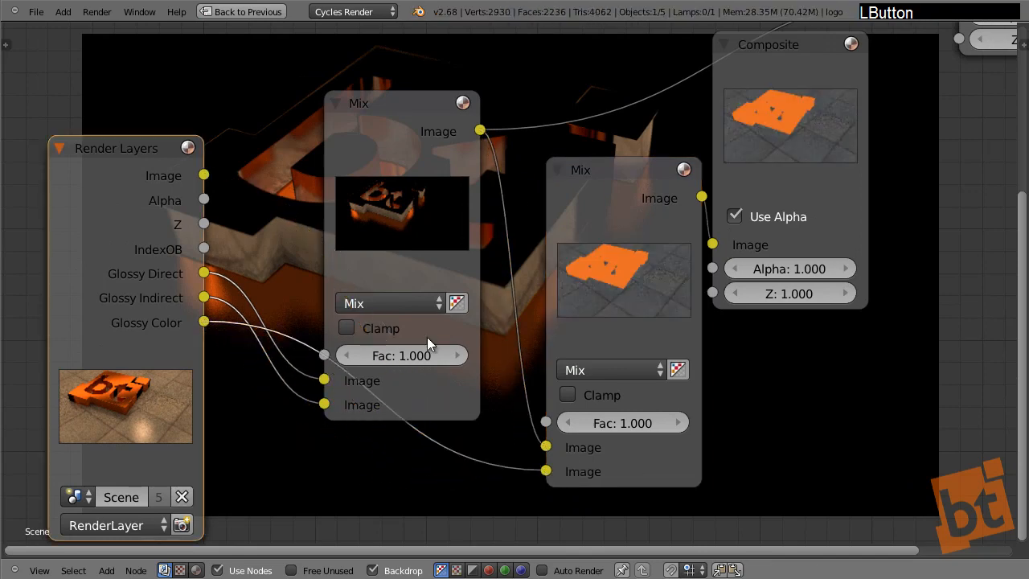
# Set the first Mix node's blend mode to Add and raise the node clear of the Glossy Color link
pyautogui.click(401, 304)
pyautogui.click(390, 254)
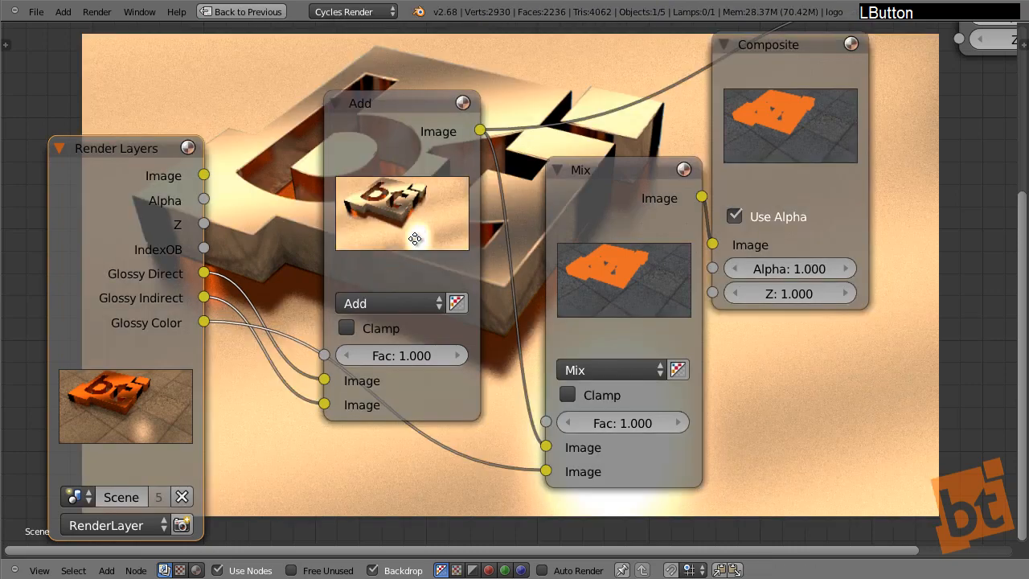
pyautogui.moveTo(415, 239); pyautogui.dragTo(415, 302, button='middle')
pyautogui.moveTo(389, 184); pyautogui.dragTo(388, 74)
# Set the second Mix node's blend mode to Multiply and show its output in the Viewer
pyautogui.moveTo(603, 281); pyautogui.dragTo(611, 231, button='middle')
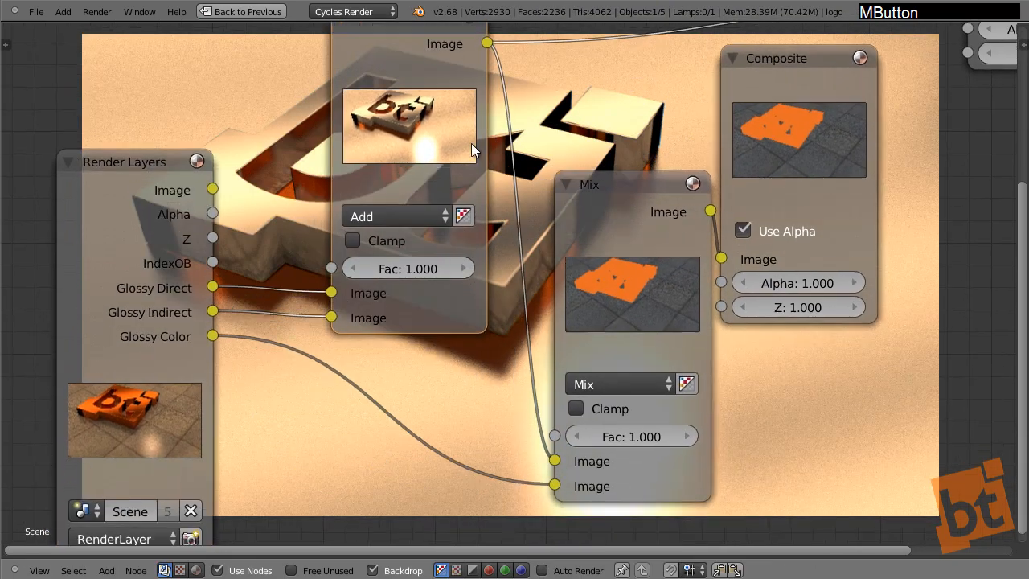
pyautogui.click(632, 381)
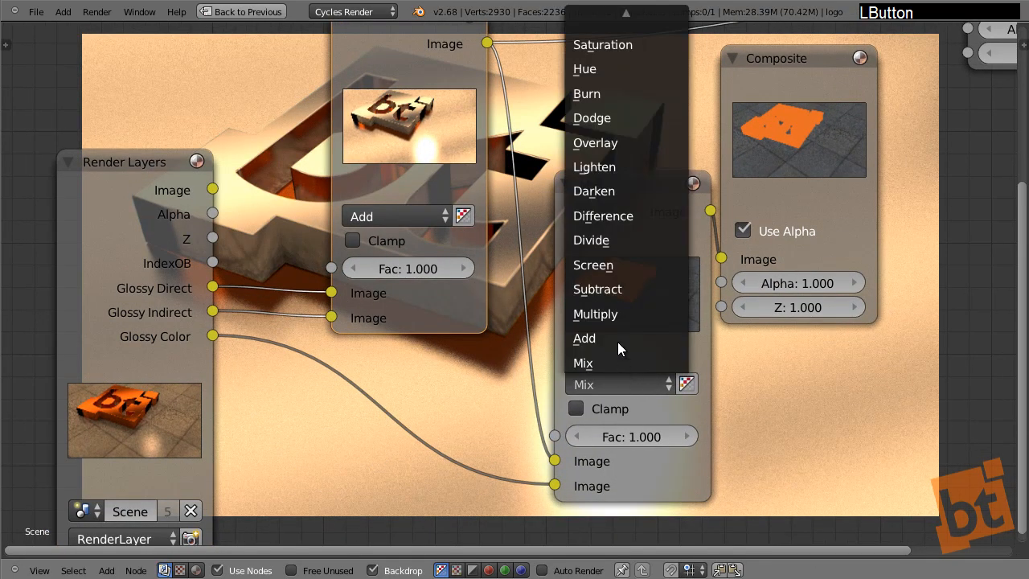
pyautogui.click(615, 316)
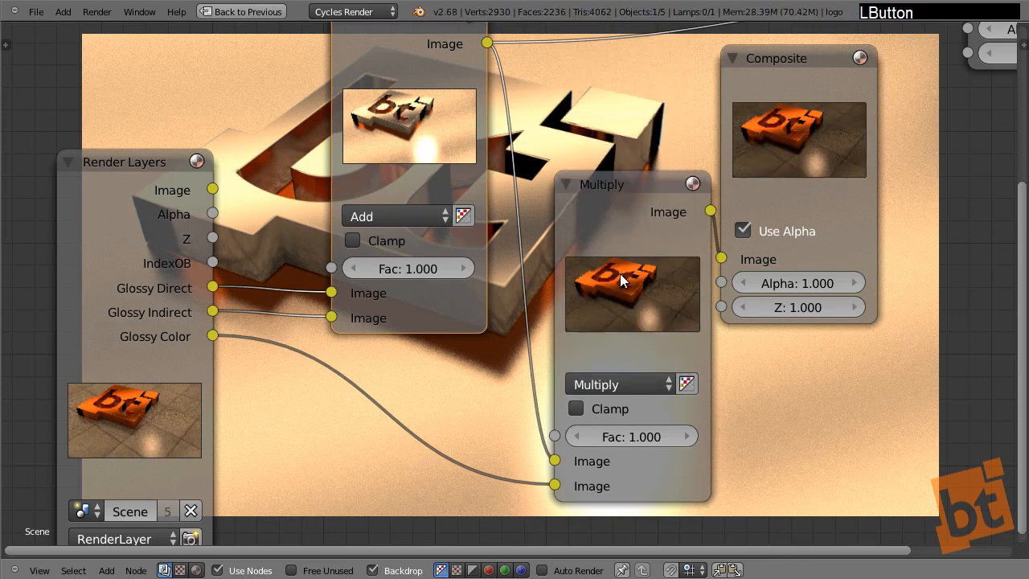
pyautogui.keyDown('ctrl'); pyautogui.keyDown('shift'); pyautogui.click(628, 183); pyautogui.keyUp('shift'); pyautogui.keyUp('ctrl')
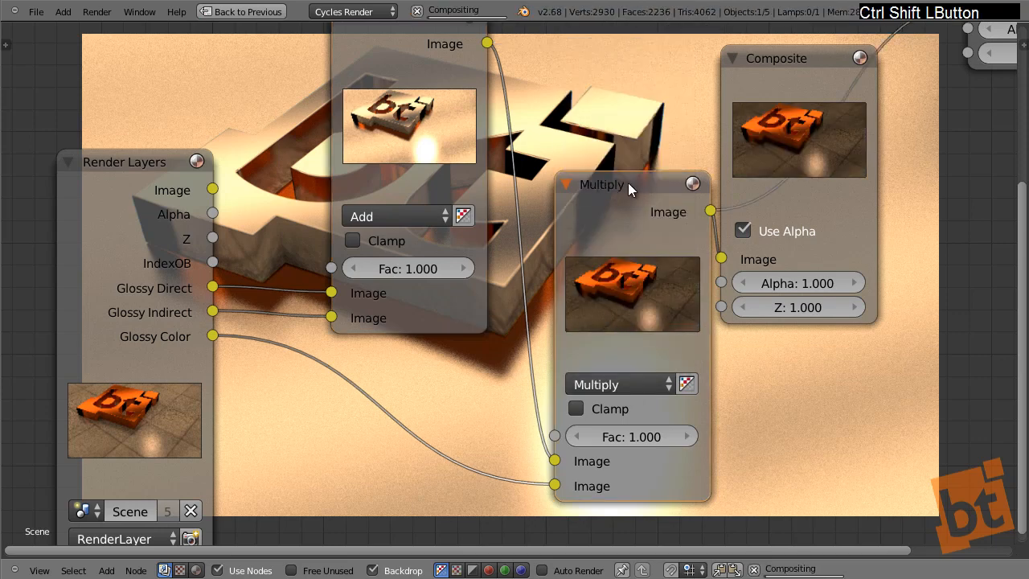
# Move the Composite node further from the Multiply node and examine the combined glossy result in the backdrop
pyautogui.moveTo(807, 61); pyautogui.dragTo(871, 61)
pyautogui.moveTo(599, 199); pyautogui.dragTo(563, 280, button='middle')
pyautogui.scroll(-8, 609, 238)
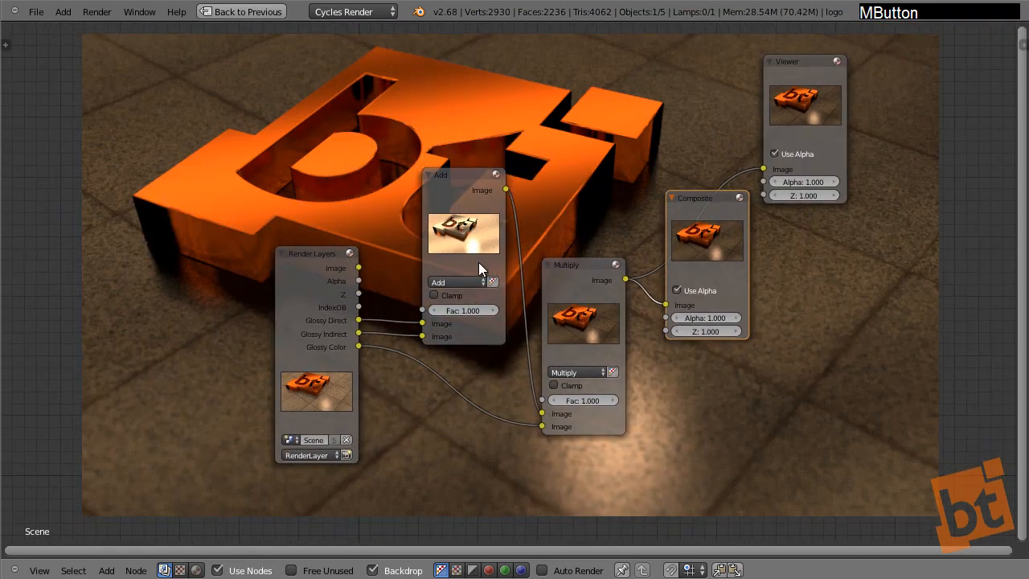
pyautogui.moveTo(481, 265); pyautogui.dragTo(450, 269, button='middle')
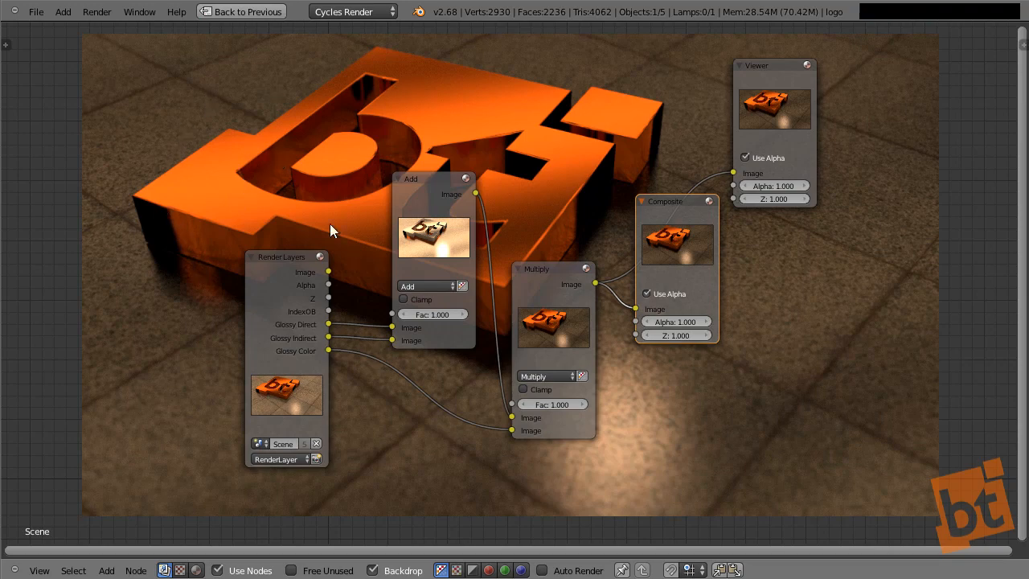
pyautogui.scroll(2, 357, 254)
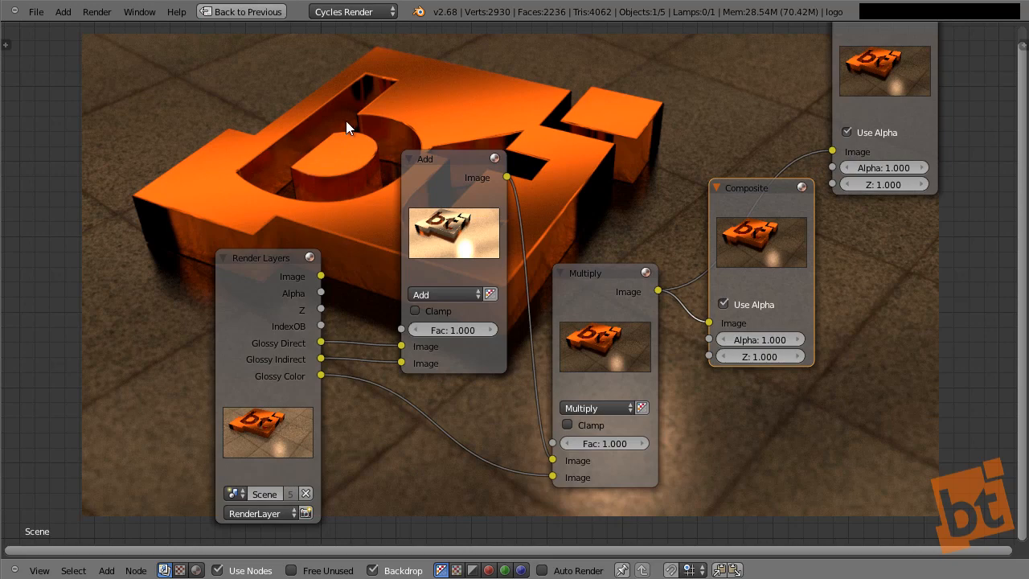
pyautogui.moveTo(412, 125); pyautogui.dragTo(371, 95, button='middle')
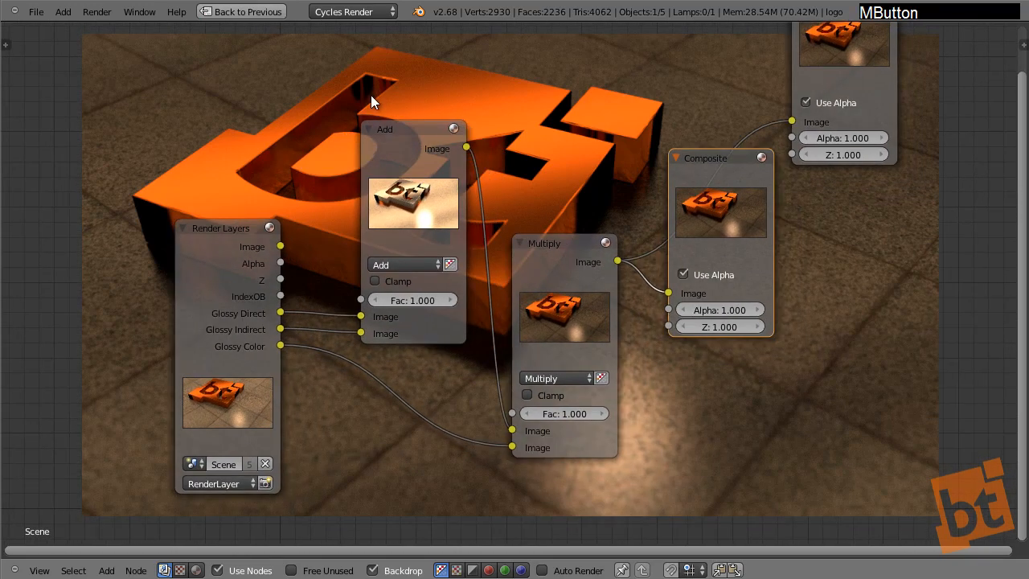
pyautogui.scroll(2, 300, 303)
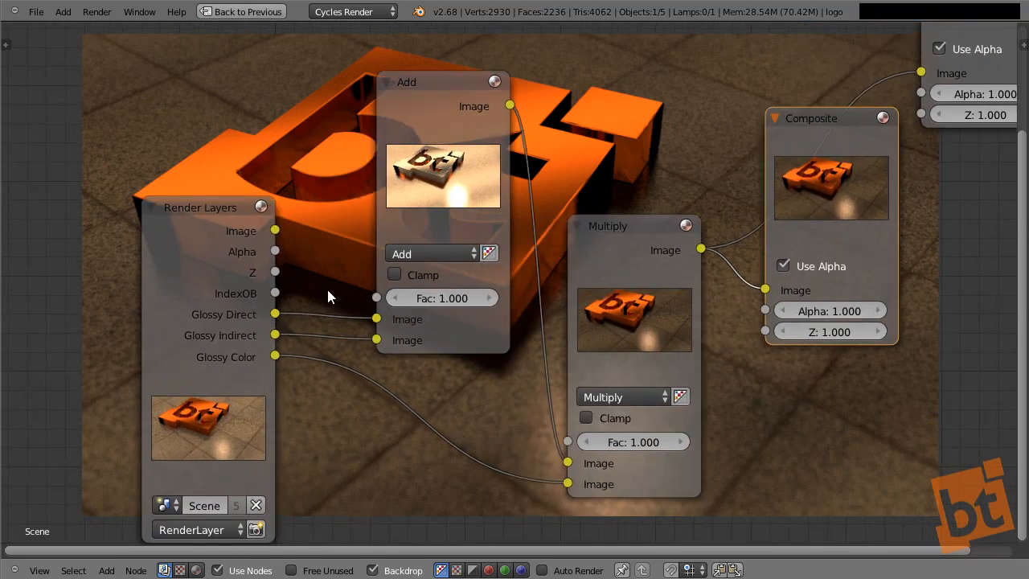
# Arrange the Add and Multiply nodes side by side next to the Render Layers node
pyautogui.moveTo(442, 91); pyautogui.dragTo(459, 73)
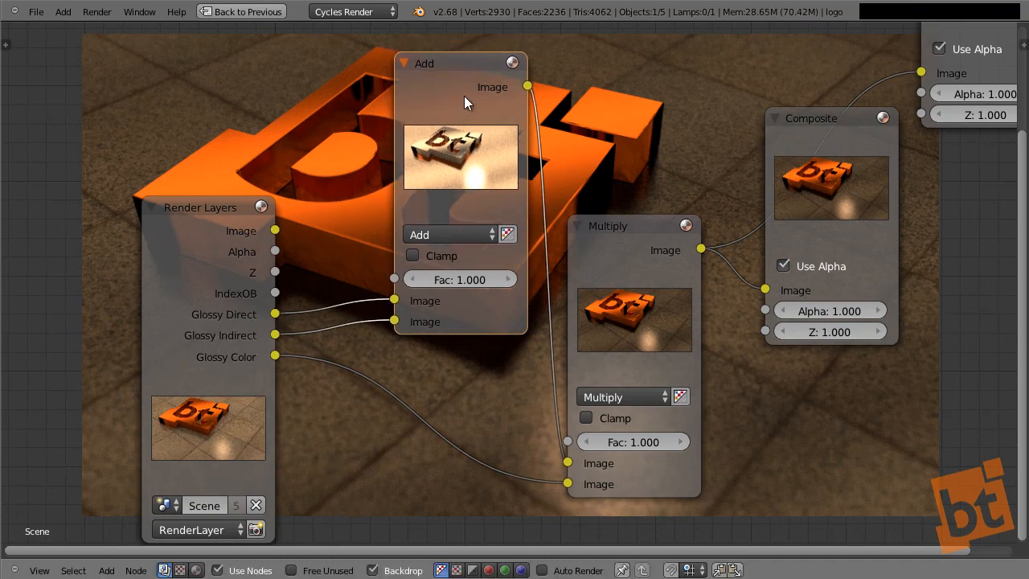
pyautogui.click(448, 59)
pyautogui.moveTo(454, 82); pyautogui.dragTo(435, 138)
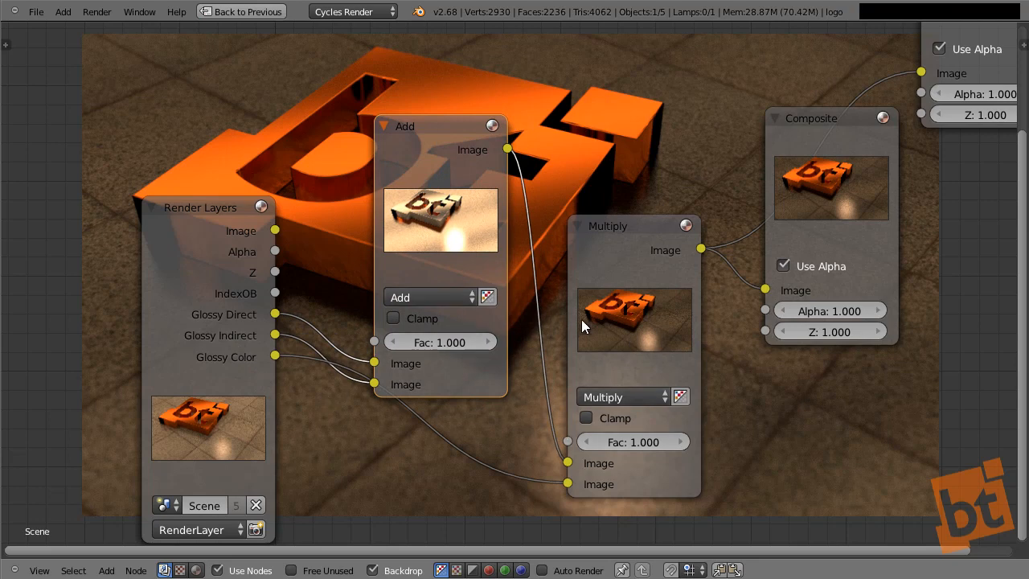
pyautogui.moveTo(653, 242); pyautogui.dragTo(616, 227)
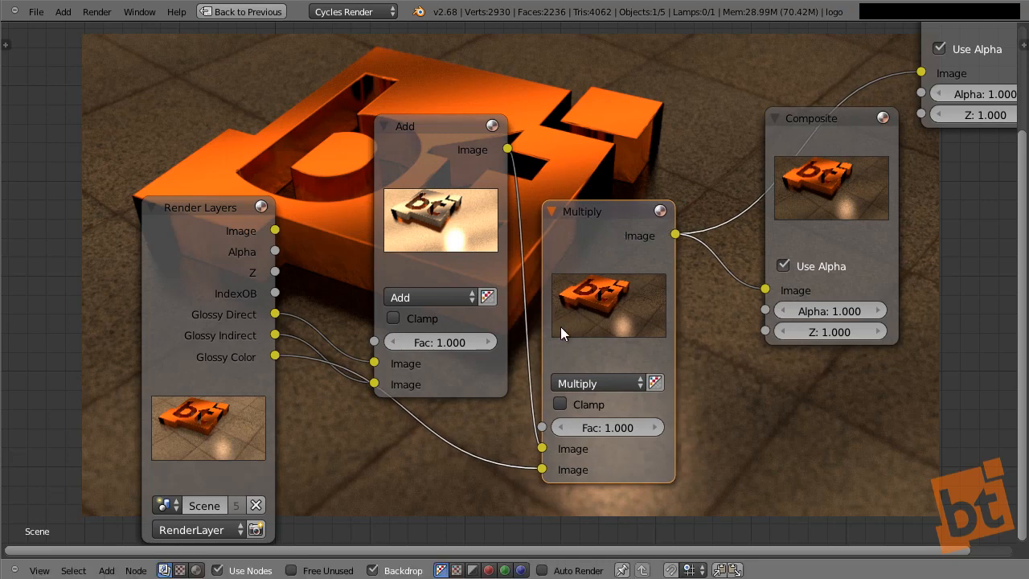
pyautogui.click(606, 223)
pyautogui.moveTo(439, 160); pyautogui.dragTo(430, 232)
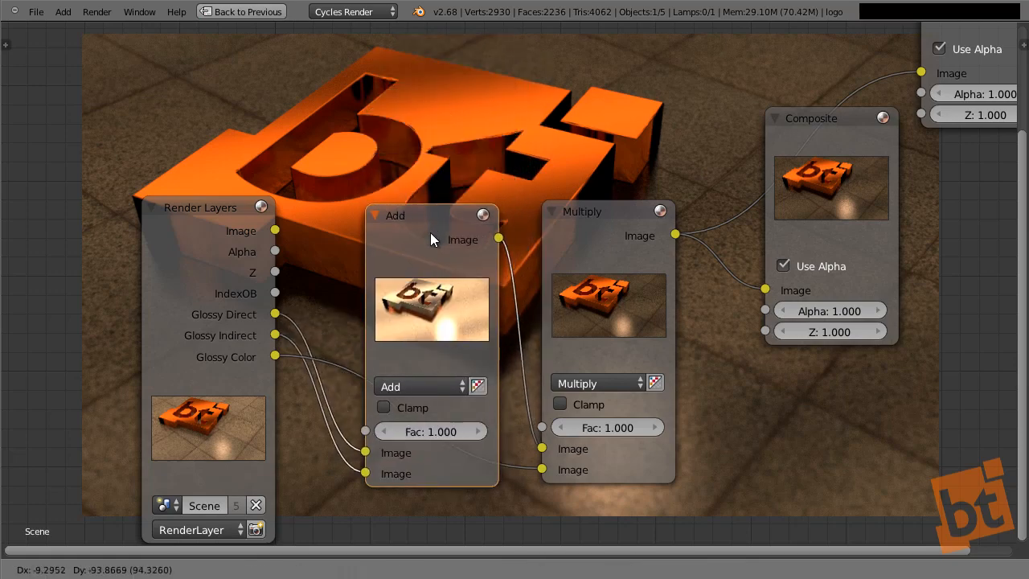
pyautogui.moveTo(666, 253); pyautogui.dragTo(649, 275)
# Cut the link from Multiply to Composite and move the Composite and Viewer nodes away to free space after Multiply
pyautogui.moveTo(649, 275); pyautogui.dragTo(522, 140, button='middle')
pyautogui.moveTo(521, 140); pyautogui.dragTo(861, 142)
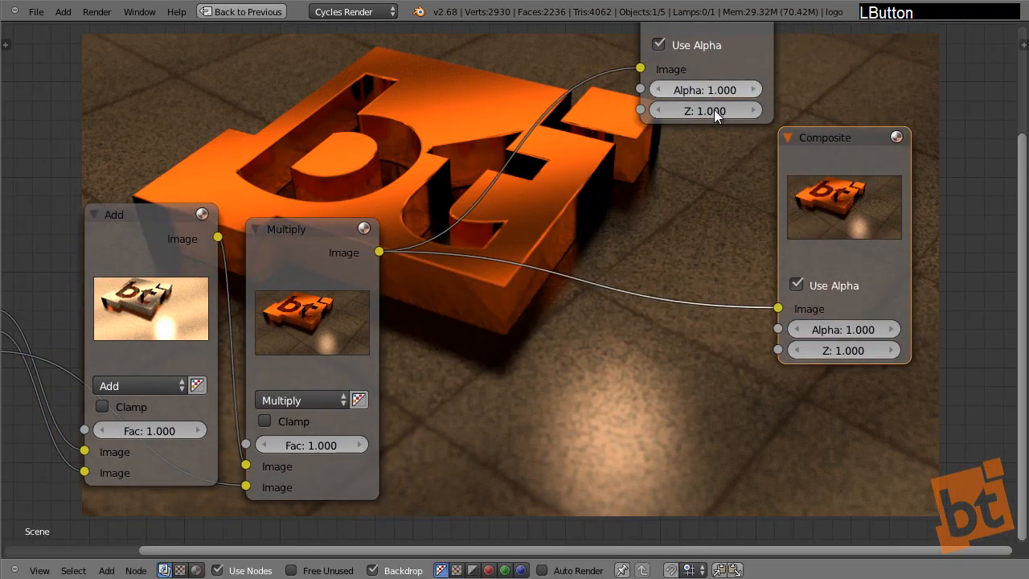
pyautogui.scroll(-3, 636, 84)
pyautogui.moveTo(630, 79); pyautogui.dragTo(541, 191, button='middle')
pyautogui.moveTo(618, 106); pyautogui.dragTo(789, 66)
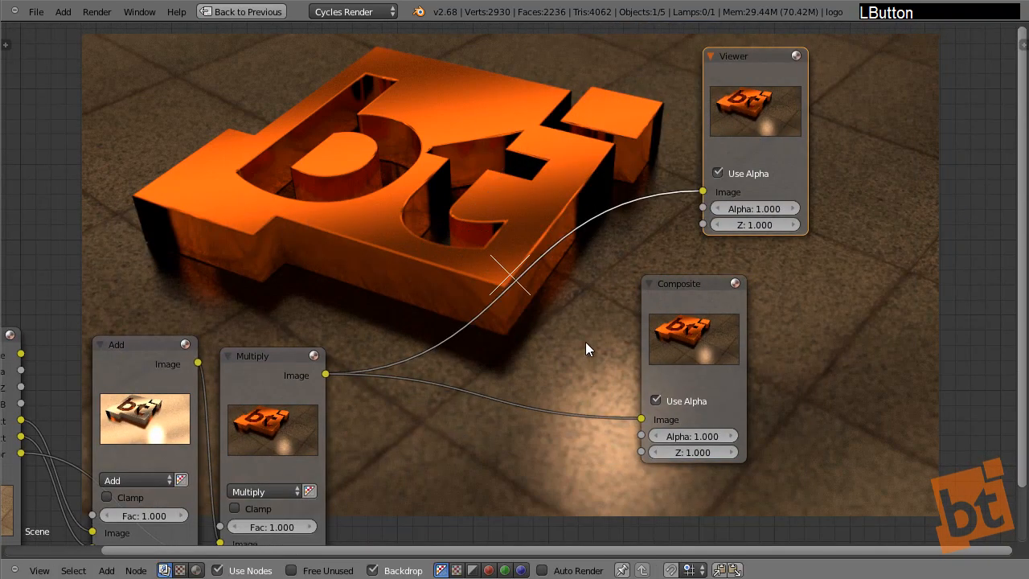
pyautogui.press('ctrl')
pyautogui.moveTo(582, 343)
pyautogui.mouseDown()
pyautogui.moveTo(593, 338)
pyautogui.moveTo(593, 429)
pyautogui.moveTo(572, 460)
pyautogui.mouseUp()
pyautogui.moveTo(696, 303); pyautogui.dragTo(902, 289)
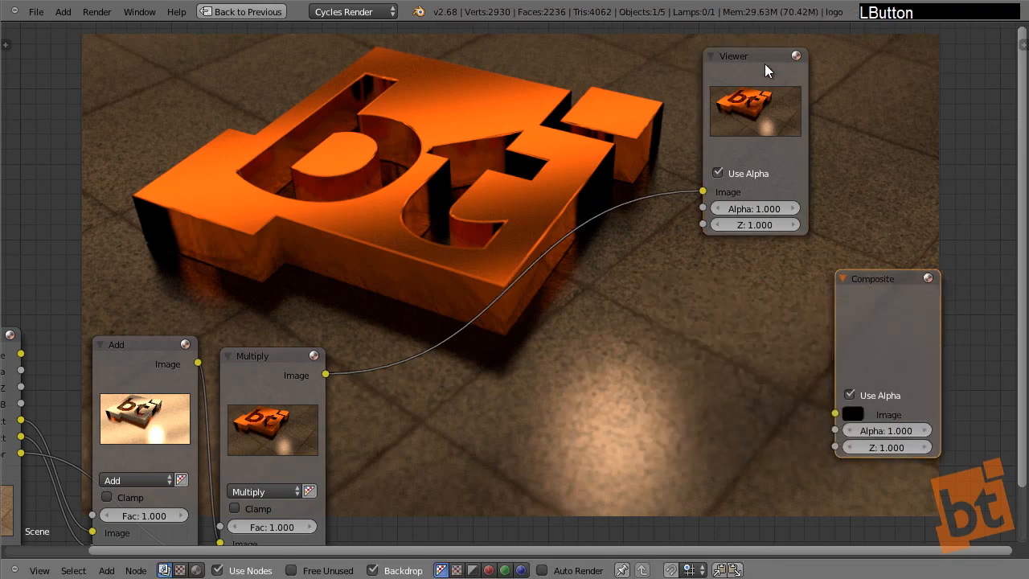
pyautogui.moveTo(768, 64); pyautogui.dragTo(909, 65)
# Insert an RGB Curves node on the link between the Multiply and Viewer nodes
pyautogui.moveTo(615, 320); pyautogui.dragTo(766, 196, button='middle')
pyautogui.scroll(4, 546, 294)
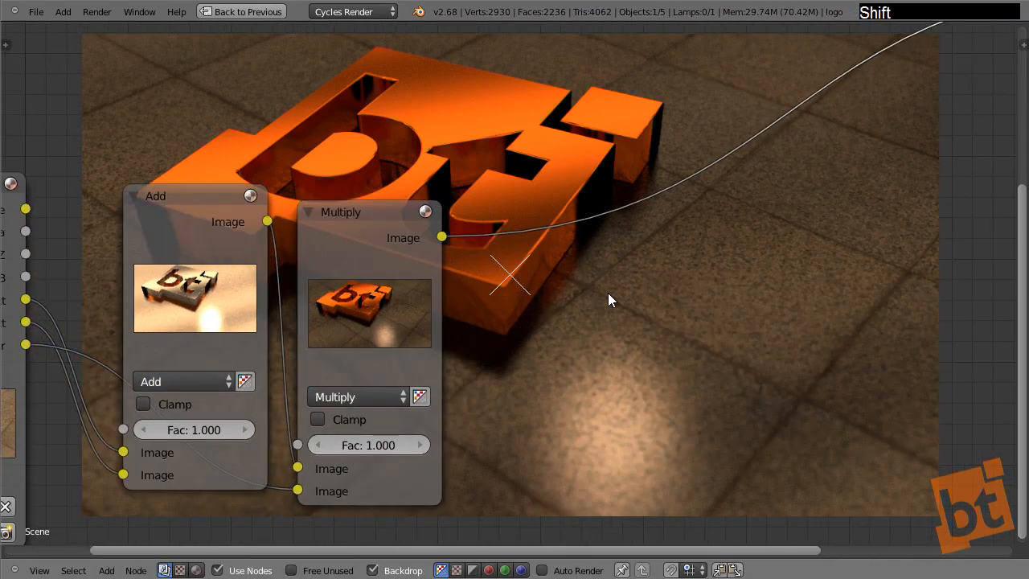
pyautogui.hotkey('shift', 'a')
pyautogui.moveTo(613, 297)
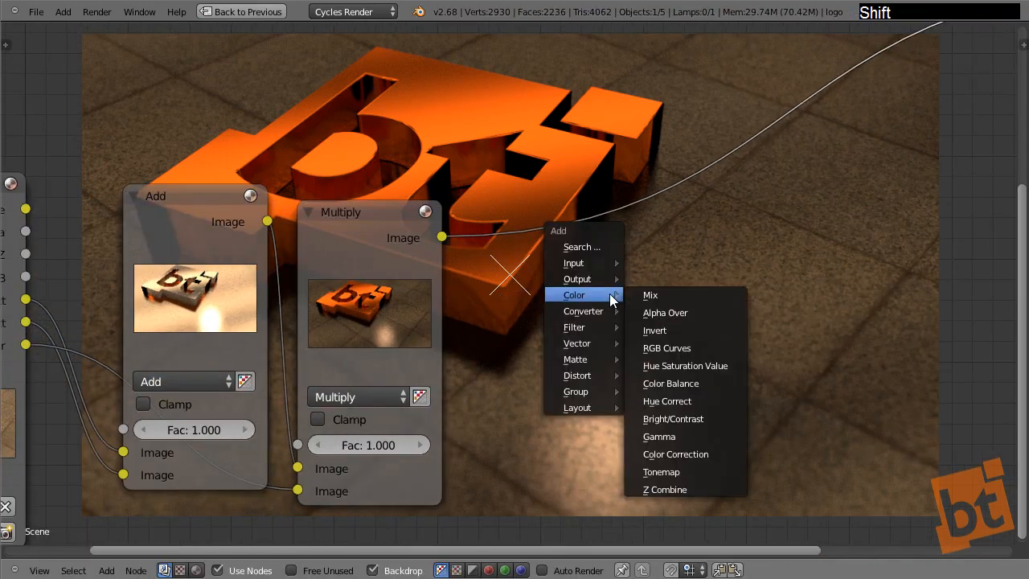
pyautogui.click(679, 348)
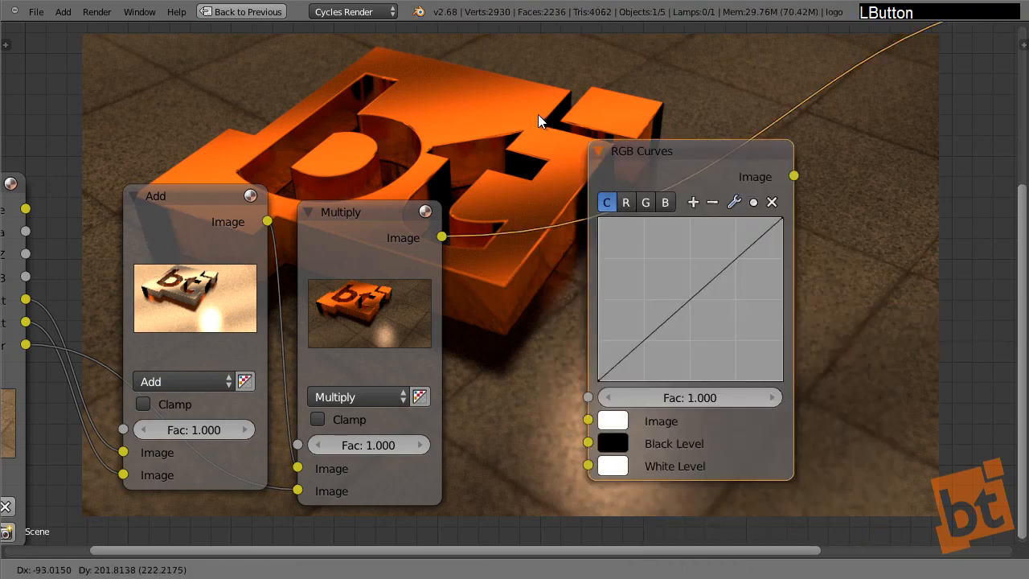
pyautogui.click(493, 112)
# Shape the combined RGB curve into a contrasty S with its upper point at X 0.60, Y 0.89375, and reposition the node
pyautogui.moveTo(641, 242); pyautogui.dragTo(632, 241)
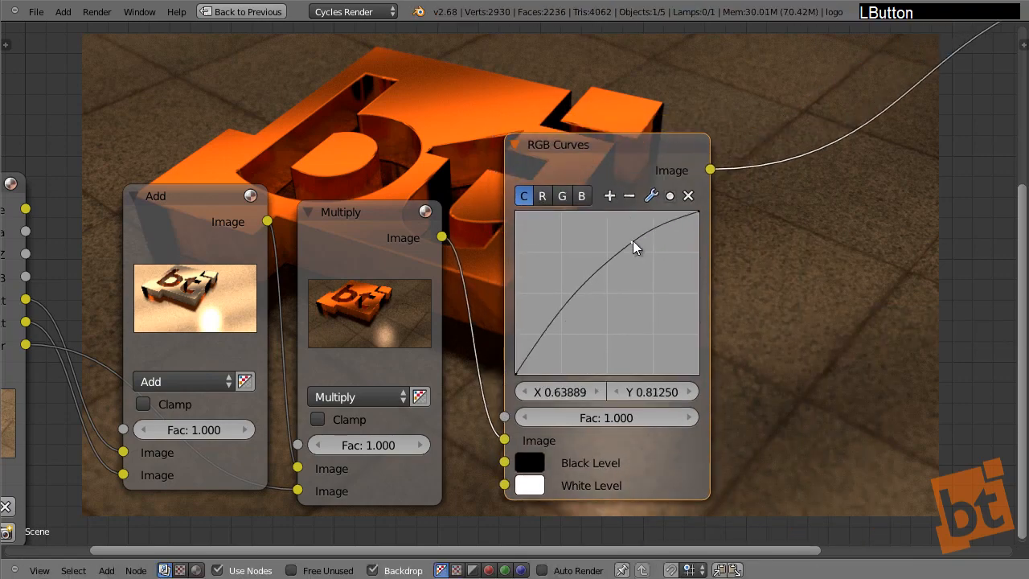
pyautogui.moveTo(566, 344); pyautogui.dragTo(564, 341)
pyautogui.moveTo(569, 143); pyautogui.dragTo(596, 122)
pyautogui.click(651, 215)
pyautogui.moveTo(651, 214); pyautogui.dragTo(647, 207)
pyautogui.moveTo(594, 320)
pyautogui.mouseDown()
pyautogui.moveTo(601, 332)
pyautogui.moveTo(592, 332)
pyautogui.mouseUp()
pyautogui.moveTo(650, 212); pyautogui.dragTo(648, 204)
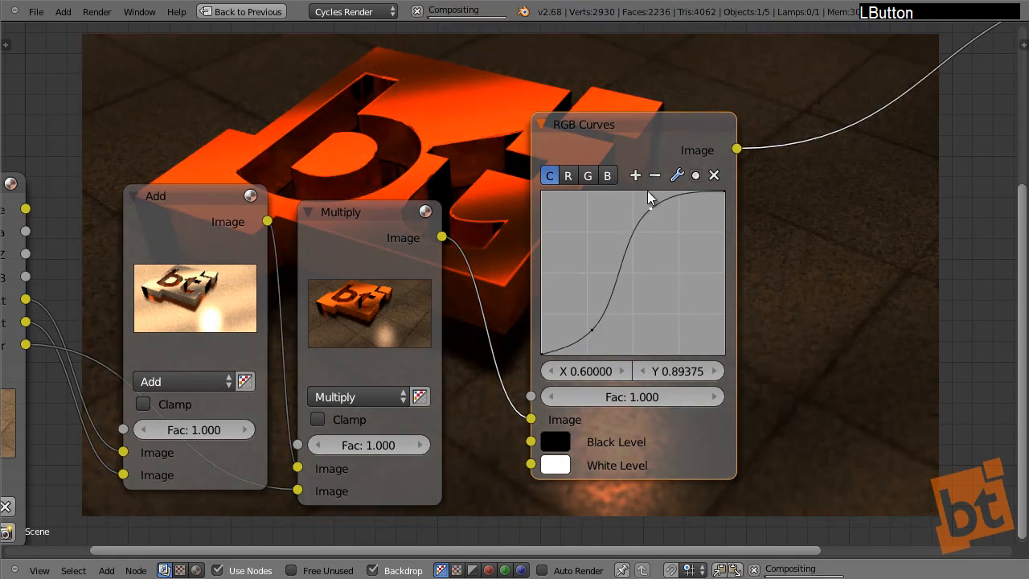
pyautogui.moveTo(637, 128); pyautogui.dragTo(608, 133)
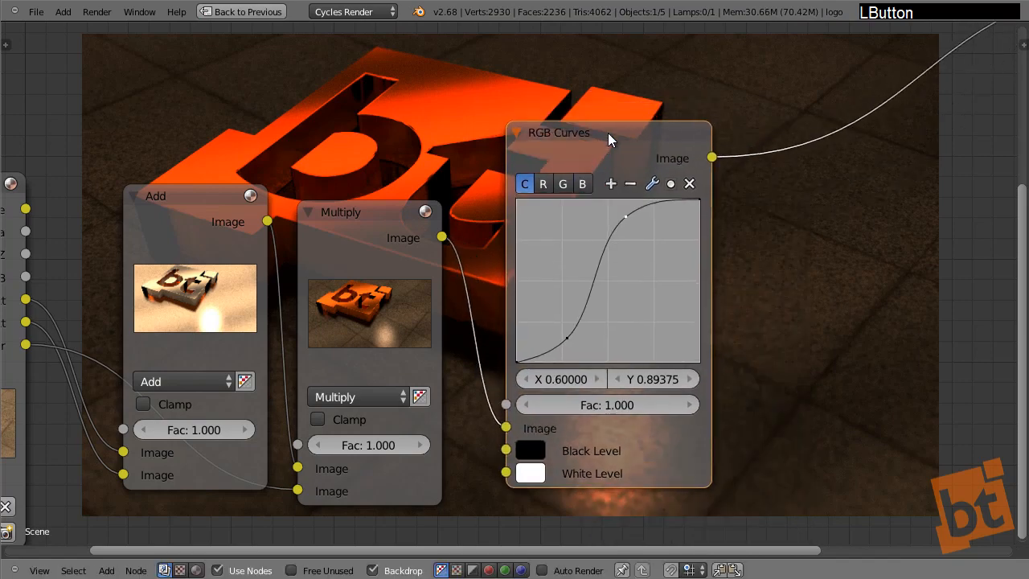
# Insert a Hue Saturation Value node between the RGB Curves and Viewer nodes and set its saturation to 0
pyautogui.moveTo(696, 189); pyautogui.dragTo(484, 235, button='middle')
pyautogui.hotkey('shift', 'a')
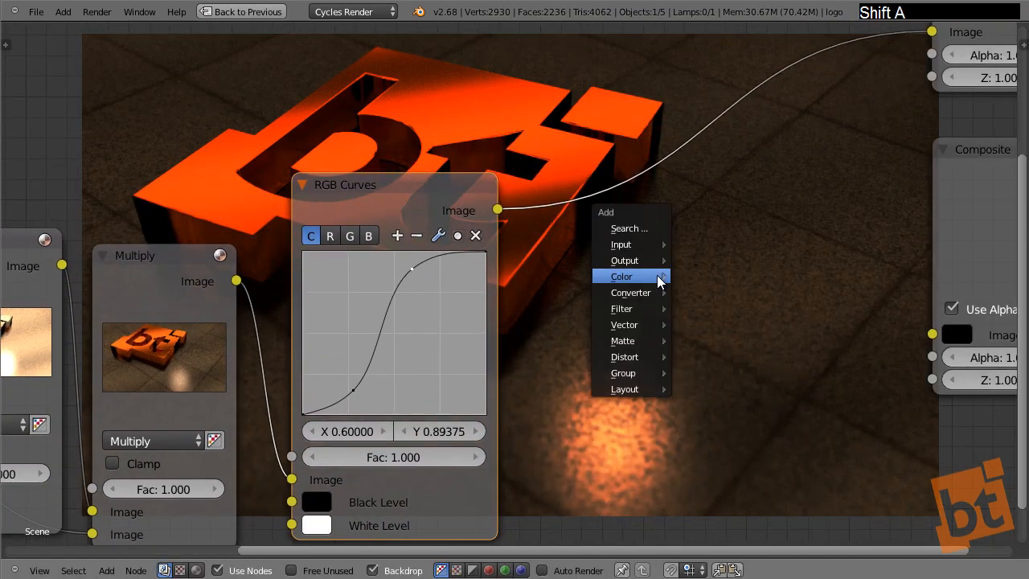
pyautogui.moveTo(661, 278)
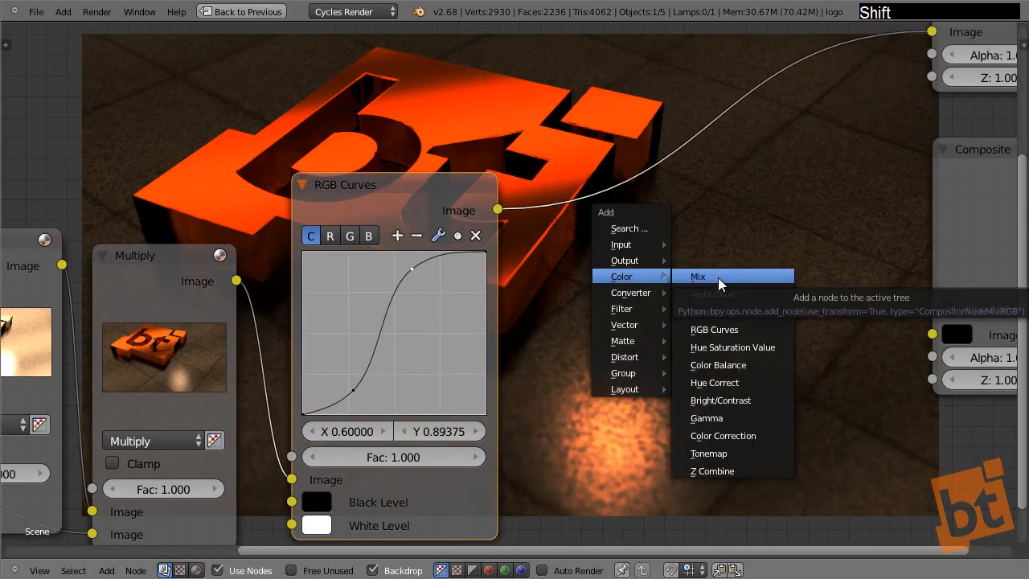
pyautogui.click(715, 346)
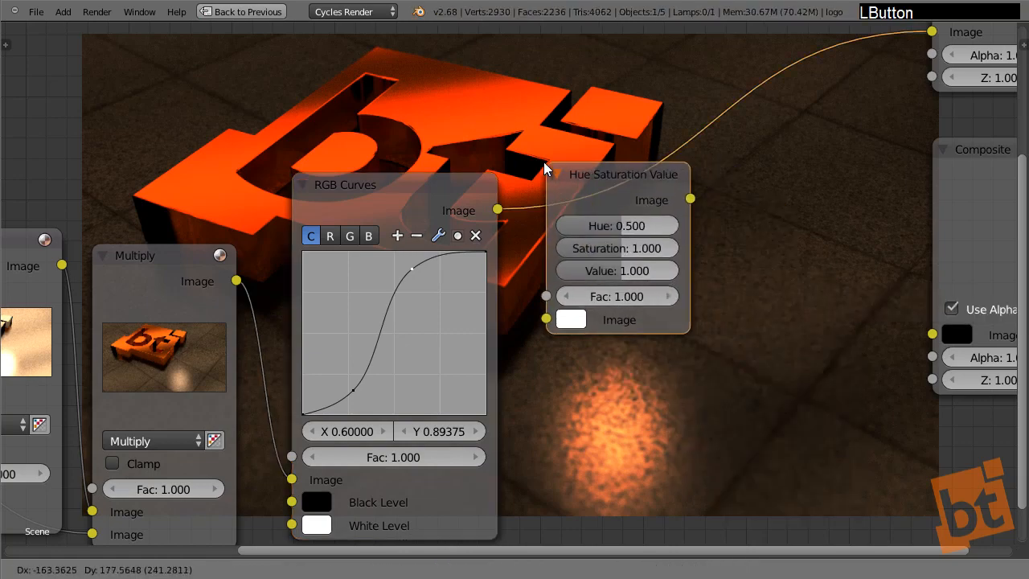
pyautogui.click(528, 179)
pyautogui.moveTo(593, 260); pyautogui.dragTo(501, 265)
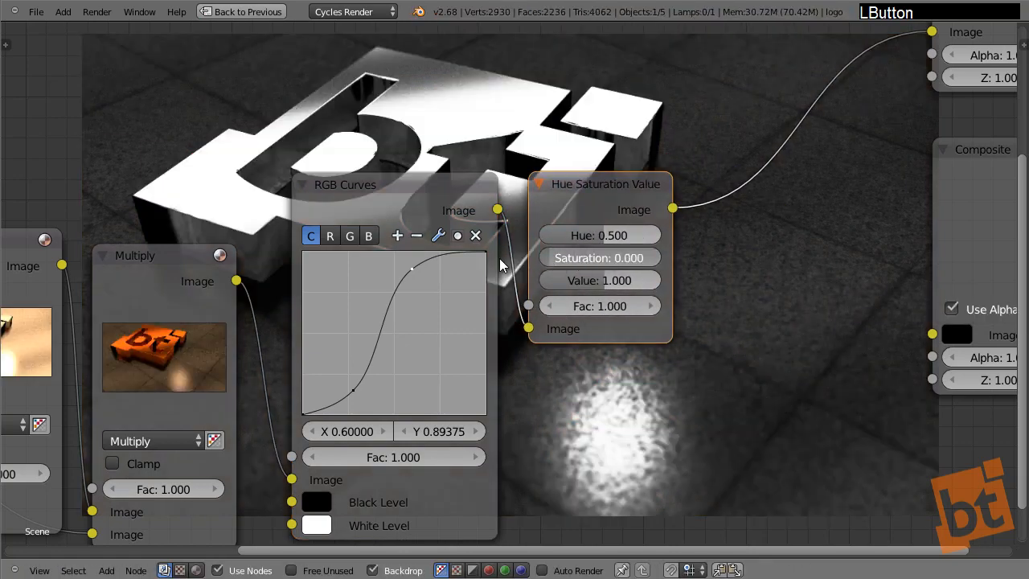
# Move the Hue Saturation Value node slightly lower beside the RGB Curves node
pyautogui.moveTo(565, 99); pyautogui.dragTo(574, 233, button='middle')
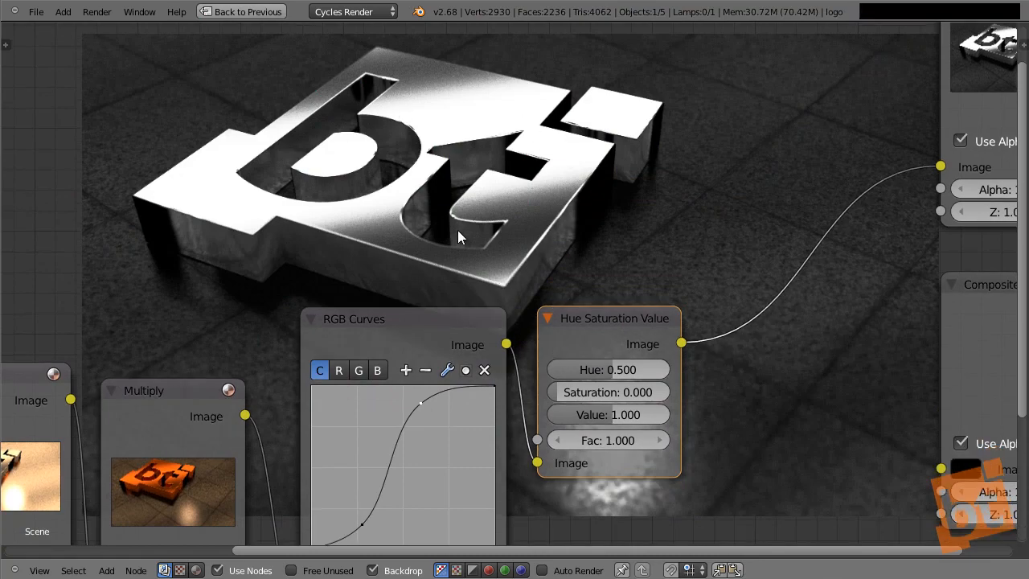
pyautogui.moveTo(515, 265); pyautogui.dragTo(523, 131, button='middle')
pyautogui.scroll(-2, 523, 131)
pyautogui.moveTo(599, 191); pyautogui.dragTo(599, 225)
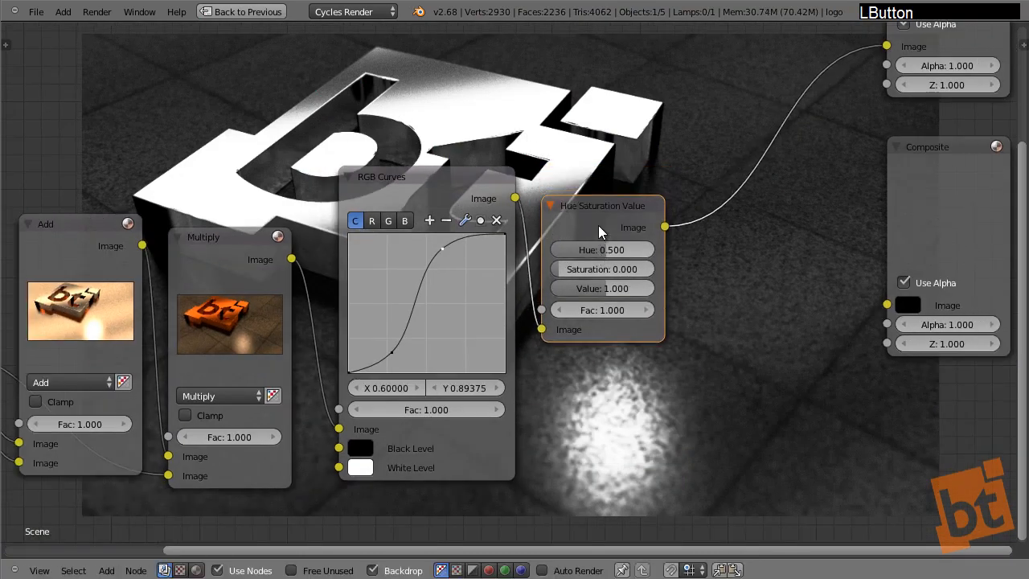
# Move the Render Layers node up and away from the Add node to free space in the node tree
pyautogui.moveTo(338, 210); pyautogui.dragTo(569, 207, button='middle')
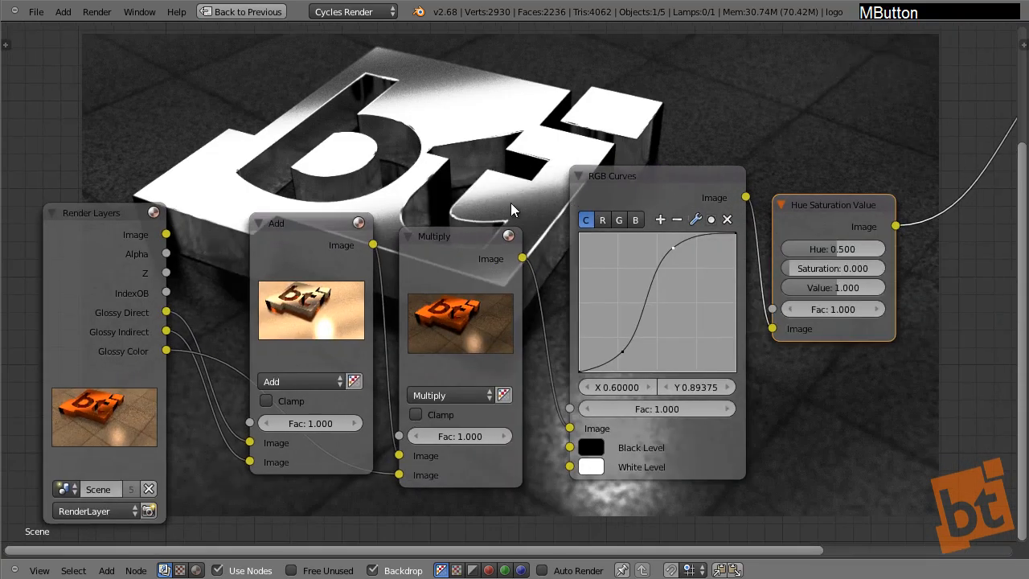
pyautogui.scroll(-2, 491, 203)
pyautogui.moveTo(506, 189); pyautogui.dragTo(499, 302, button='middle')
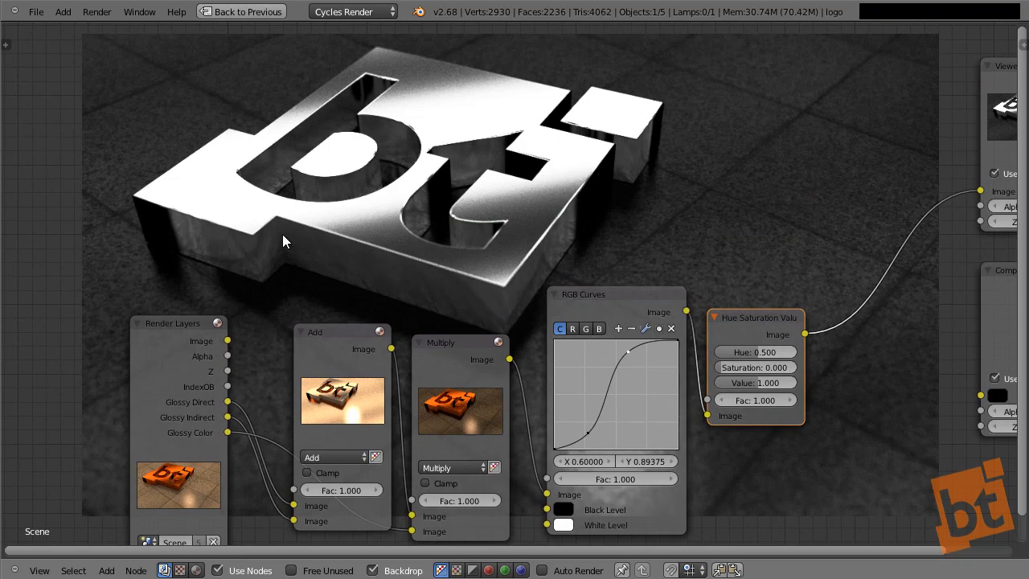
pyautogui.keyDown('ctrl'); pyautogui.moveTo(493, 193); pyautogui.dragTo(493, 277, button='middle'); pyautogui.keyUp('ctrl')
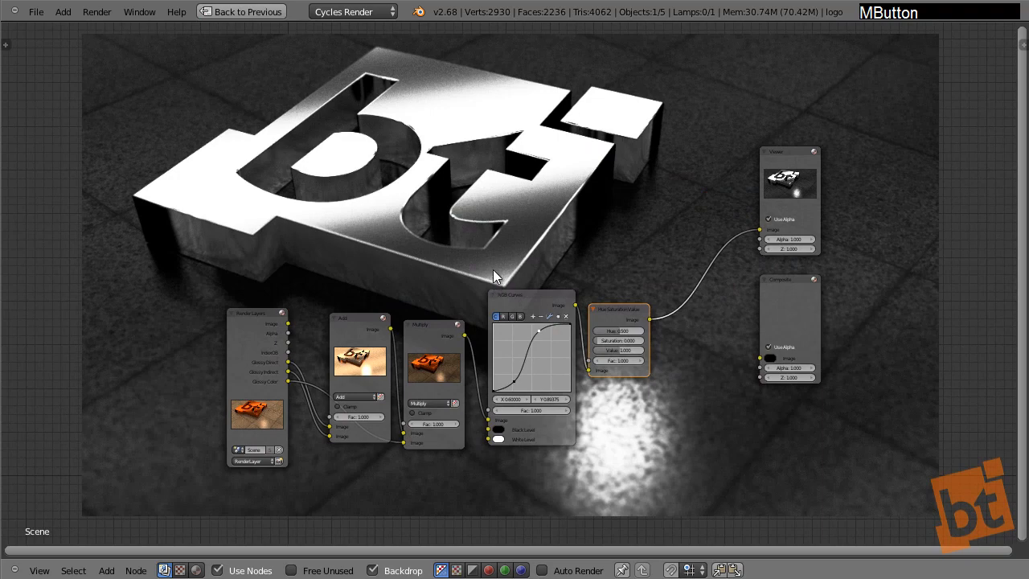
pyautogui.moveTo(268, 312); pyautogui.dragTo(148, 225)
pyautogui.moveTo(768, 368); pyautogui.dragTo(754, 293, button='middle')
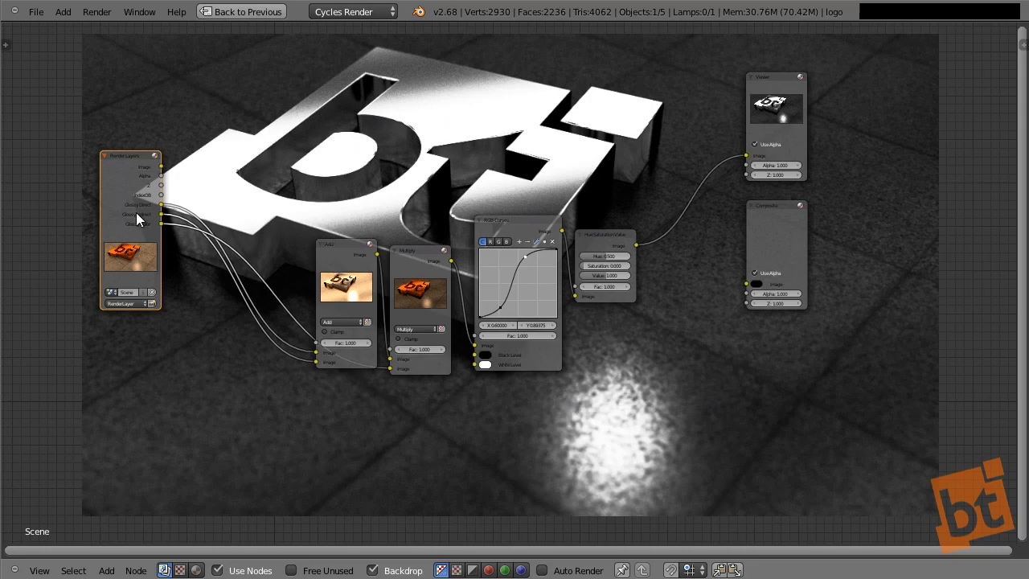
# Add an ID Mask converter node in the free space above the RGB Curves node
pyautogui.scroll(4, 136, 198)
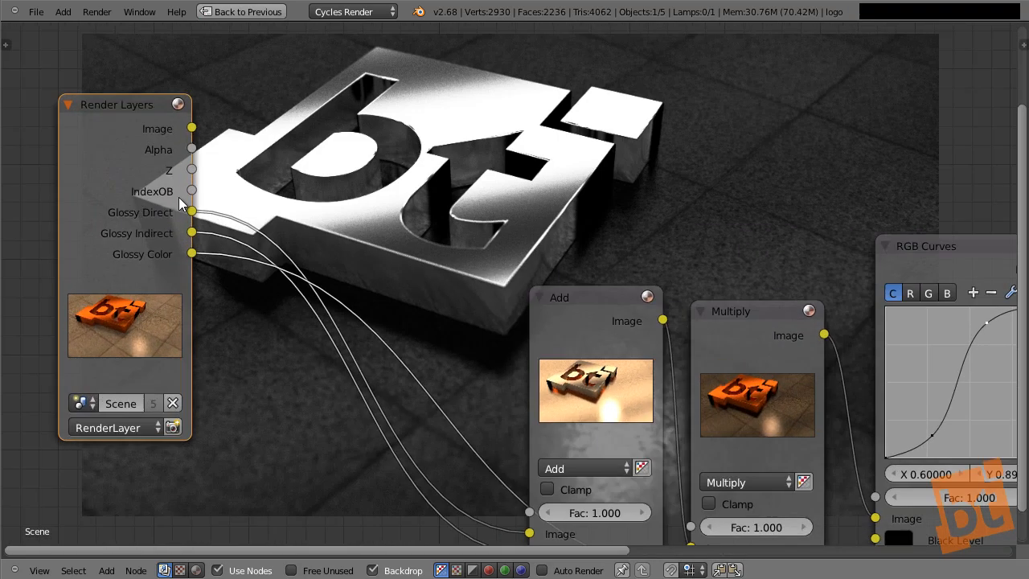
pyautogui.moveTo(183, 191); pyautogui.dragTo(402, 161)
pyautogui.moveTo(556, 257); pyautogui.dragTo(341, 278, button='middle')
pyautogui.scroll(-8, 664, 252)
pyautogui.moveTo(686, 259); pyautogui.dragTo(588, 272, button='middle')
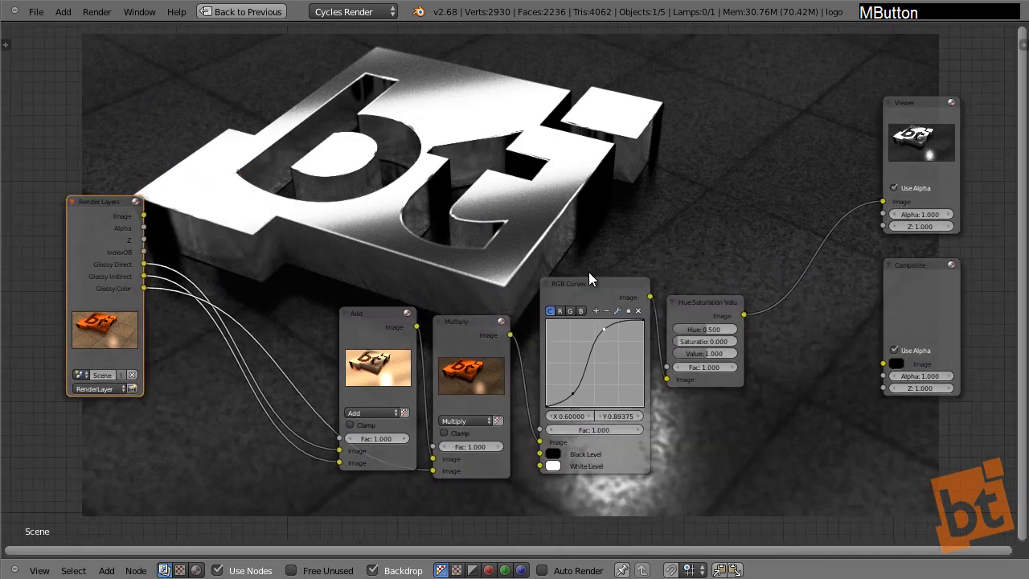
pyautogui.hotkey('shift', 'a')
pyautogui.moveTo(538, 191)
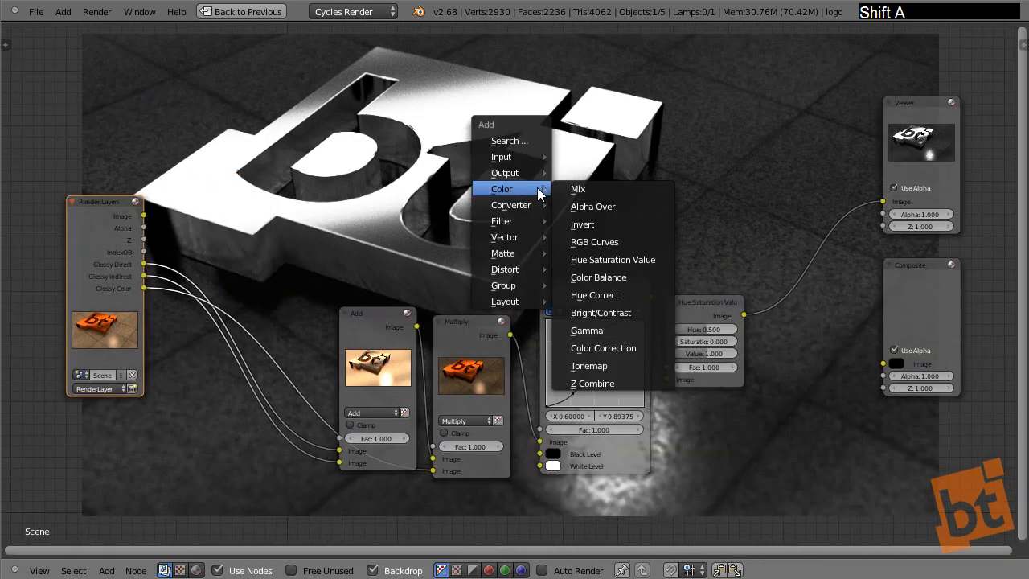
pyautogui.moveTo(519, 207)
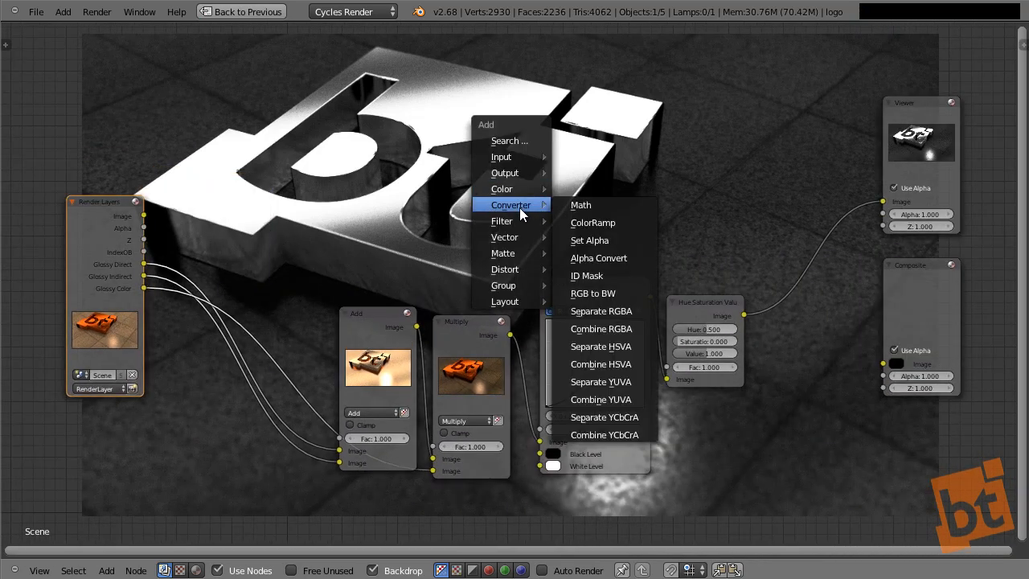
pyautogui.click(627, 271)
pyautogui.click(553, 160)
pyautogui.scroll(2, 552, 160)
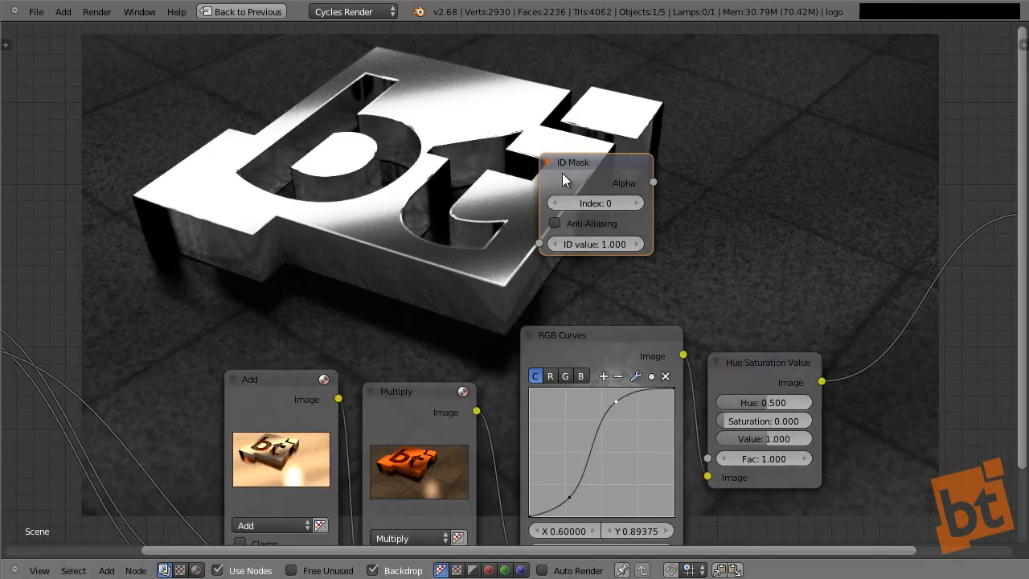
# Link the IndexOB output of Render Layers to the ID value input of the ID Mask node
pyautogui.moveTo(562, 173); pyautogui.dragTo(585, 175, button='middle')
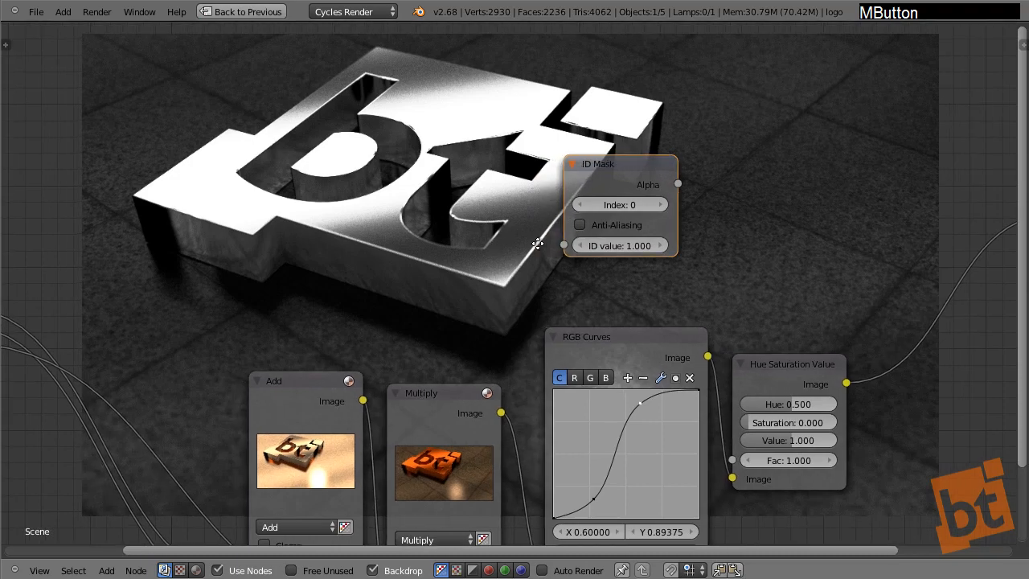
pyautogui.moveTo(538, 244); pyautogui.dragTo(616, 246, button='middle')
pyautogui.scroll(-4, 560, 248)
pyautogui.click(180, 280)
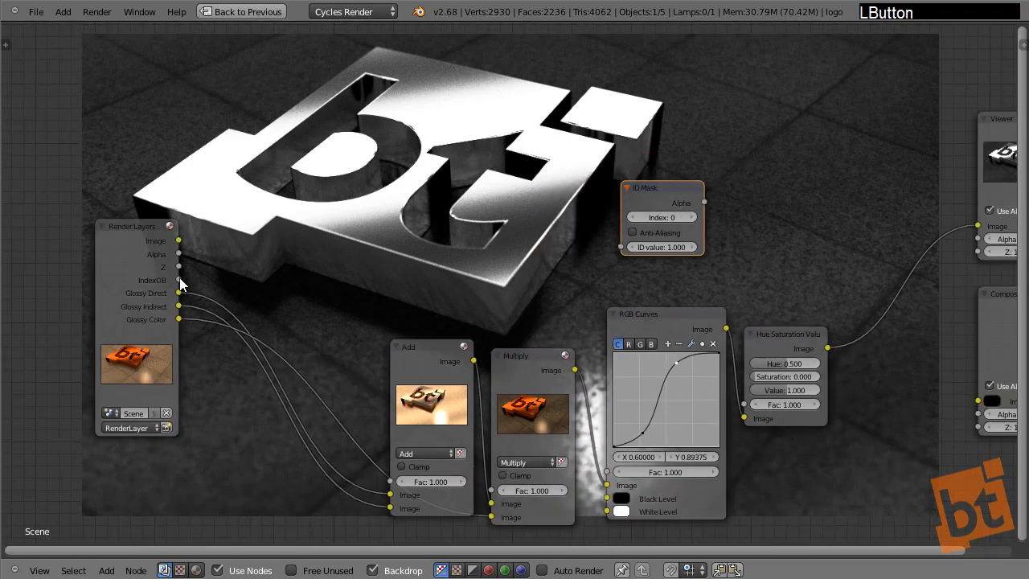
pyautogui.moveTo(287, 274); pyautogui.dragTo(621, 248)
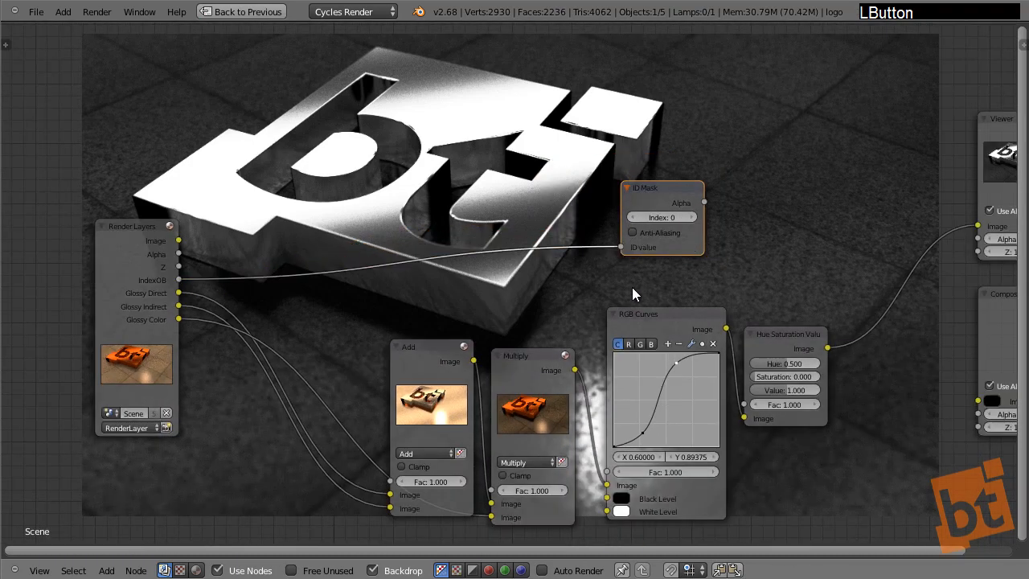
# Set the ID Mask index to 1 and preview the mask through the Viewer node
pyautogui.scroll(2, 703, 230)
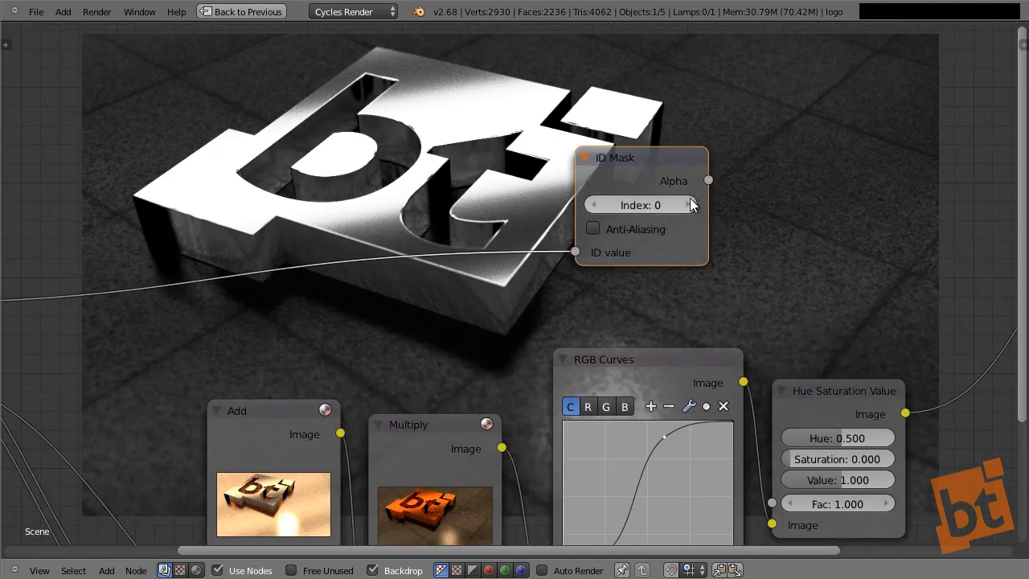
pyautogui.click(689, 204)
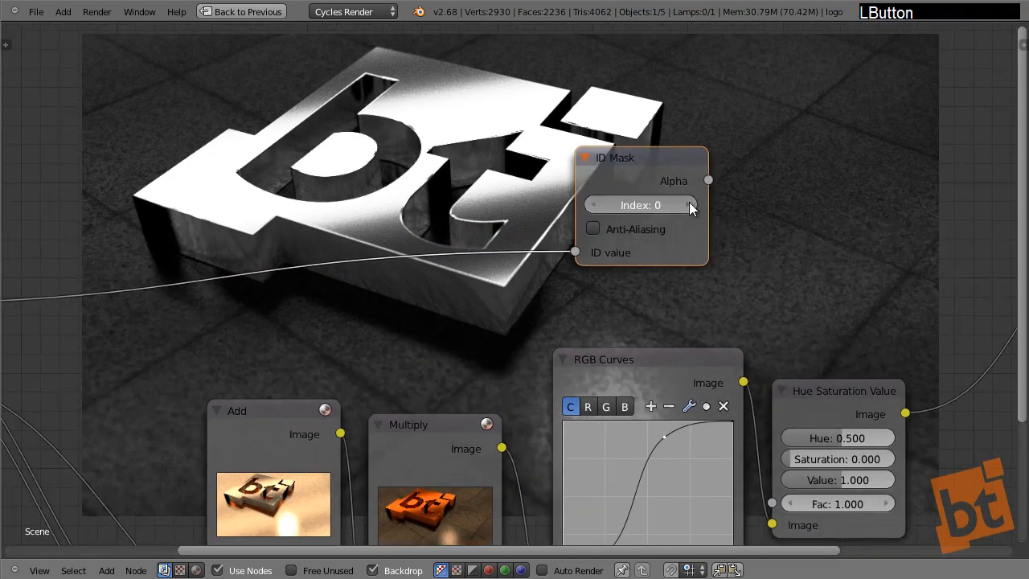
pyautogui.keyDown('ctrl'); pyautogui.keyDown('shift'); pyautogui.click(640, 158); pyautogui.keyUp('shift'); pyautogui.keyUp('ctrl')
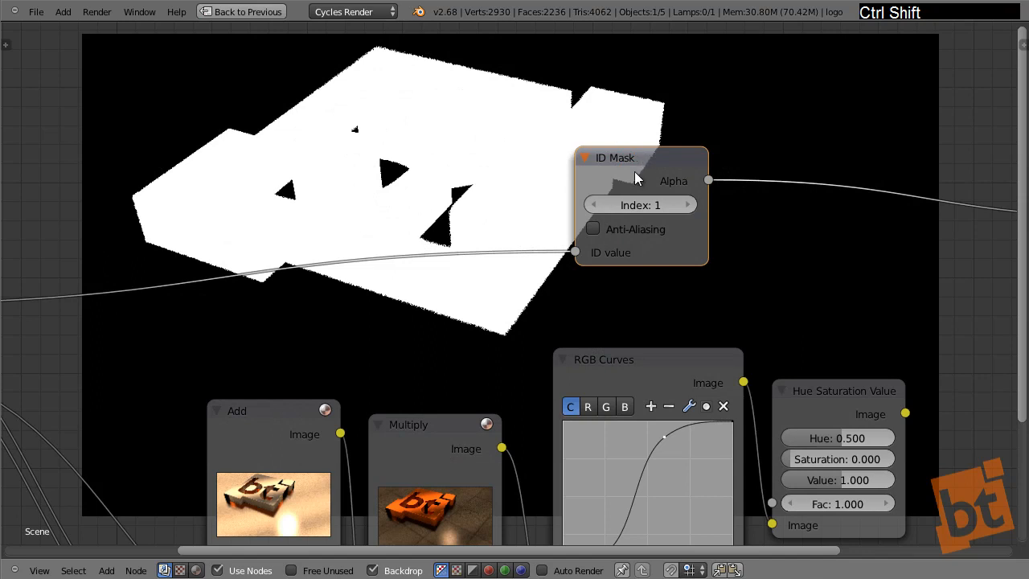
# Compare the mask at index 0 and index 1, leave it at 1 and enable Anti-Aliasing on the ID Mask node
pyautogui.click(593, 207)
pyautogui.click(594, 206)
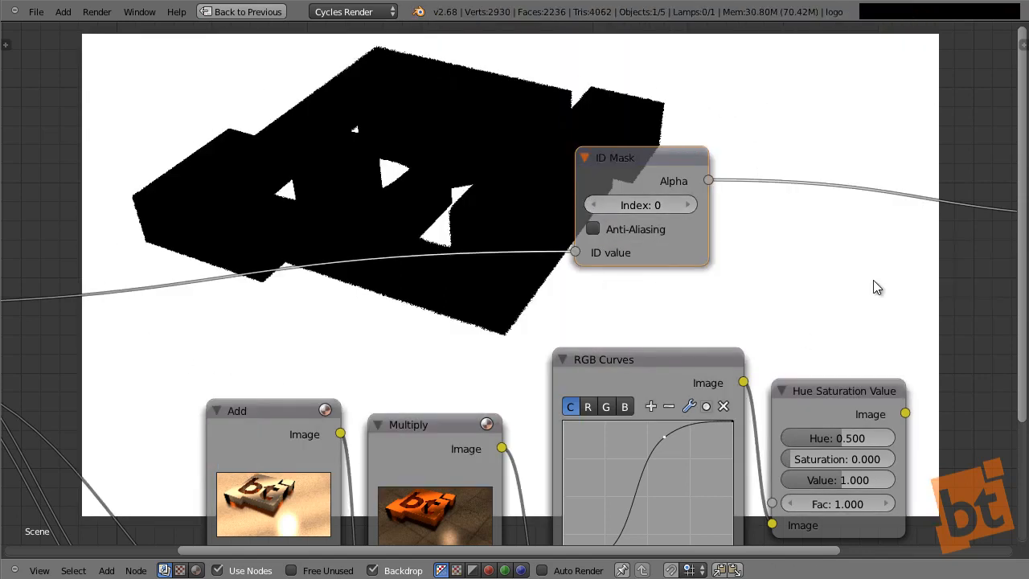
pyautogui.click(687, 206)
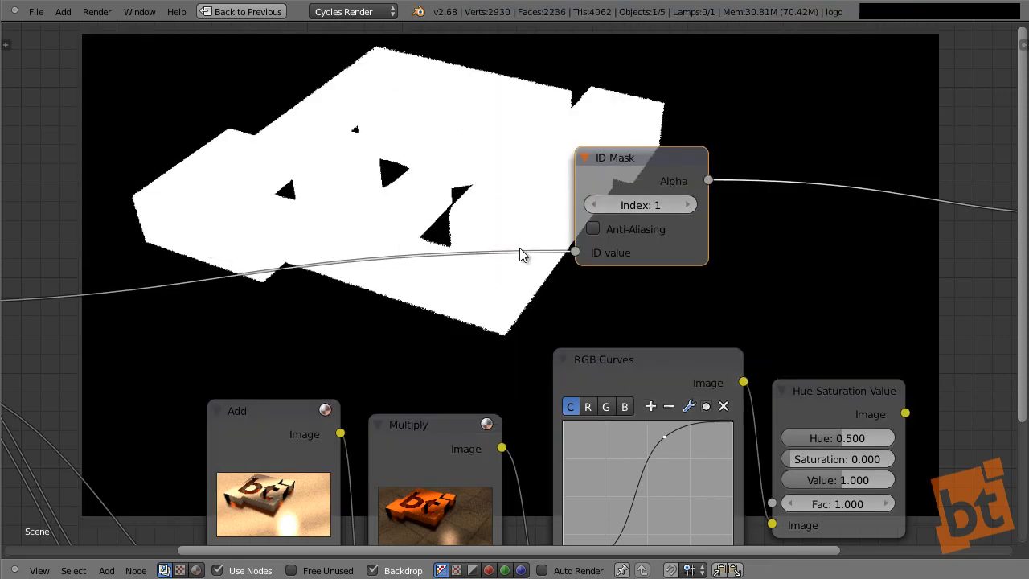
pyautogui.click(592, 230)
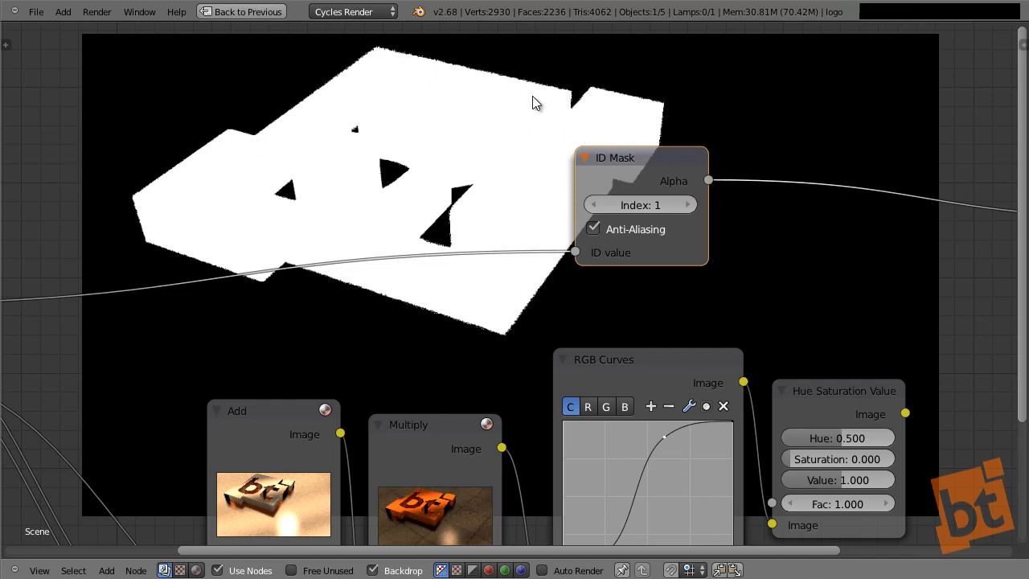
# Insert a Mix node before the Viewer and reroute the ID Mask's Alpha link to the Mix node's Fac input
pyautogui.moveTo(696, 192); pyautogui.dragTo(390, 178, button='middle')
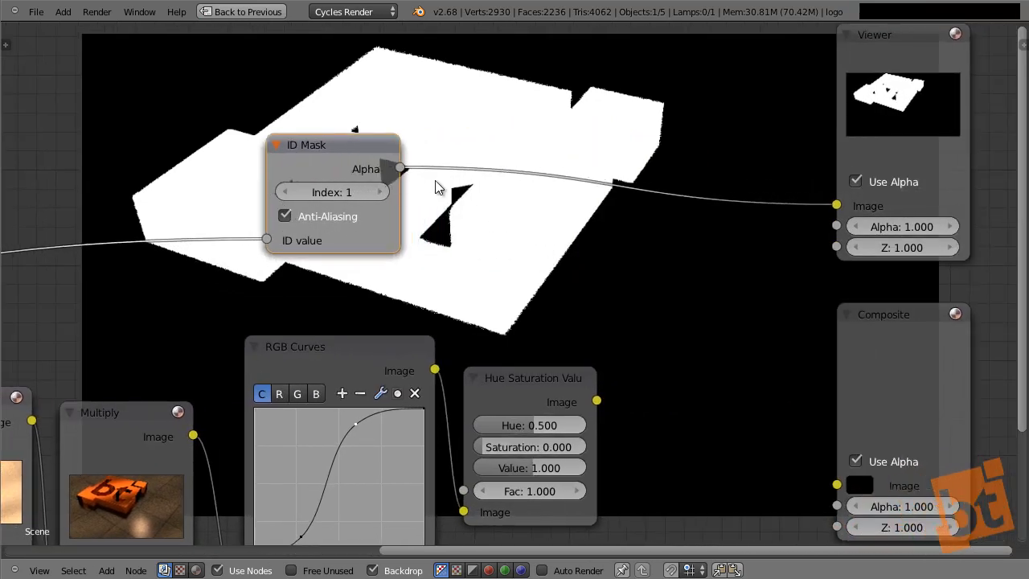
pyautogui.moveTo(533, 266); pyautogui.dragTo(476, 249, button='middle')
pyautogui.scroll(-1, 465, 249)
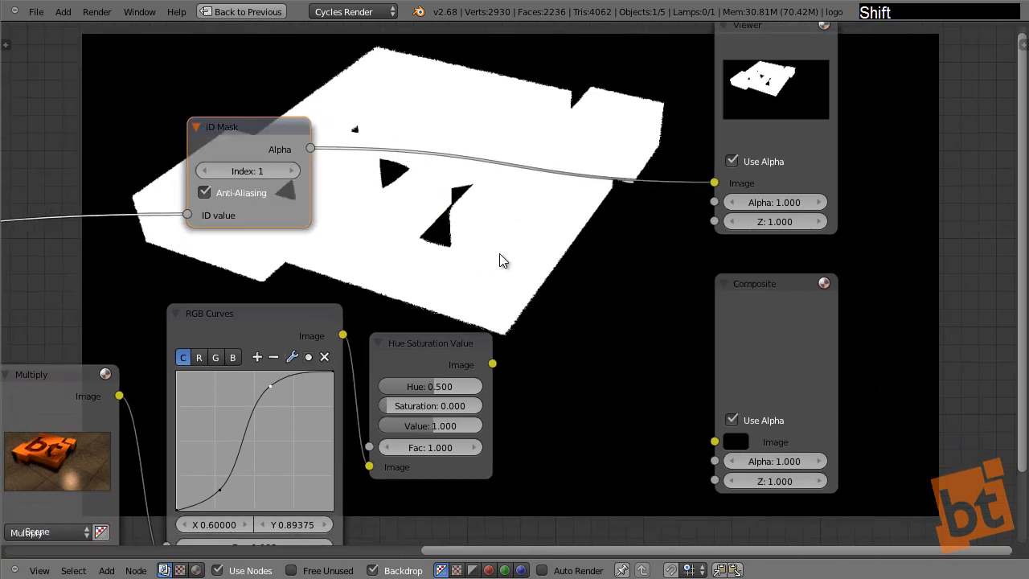
pyautogui.hotkey('shift', 'a')
pyautogui.moveTo(483, 240)
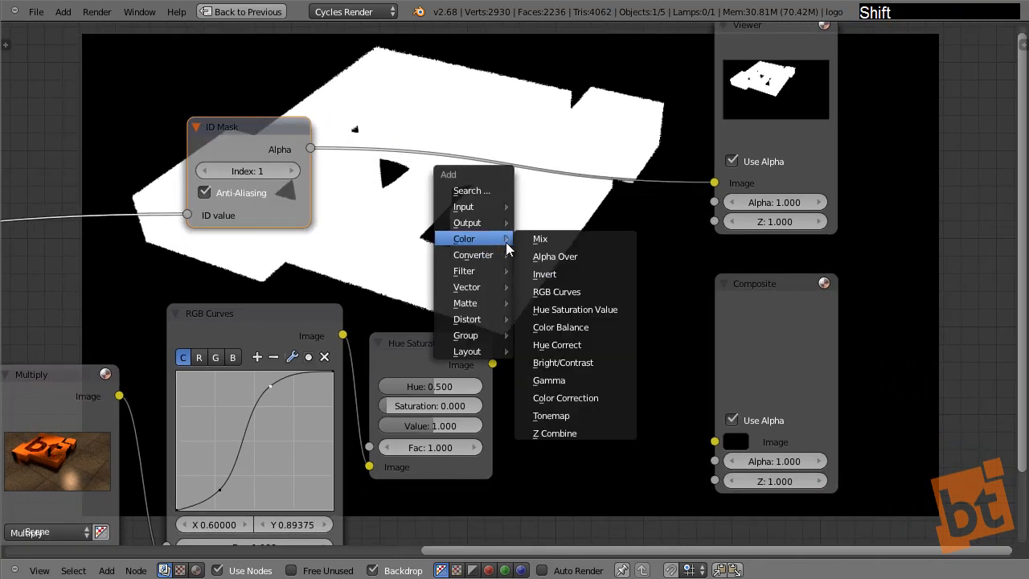
pyautogui.click(540, 243)
pyautogui.click(554, 351)
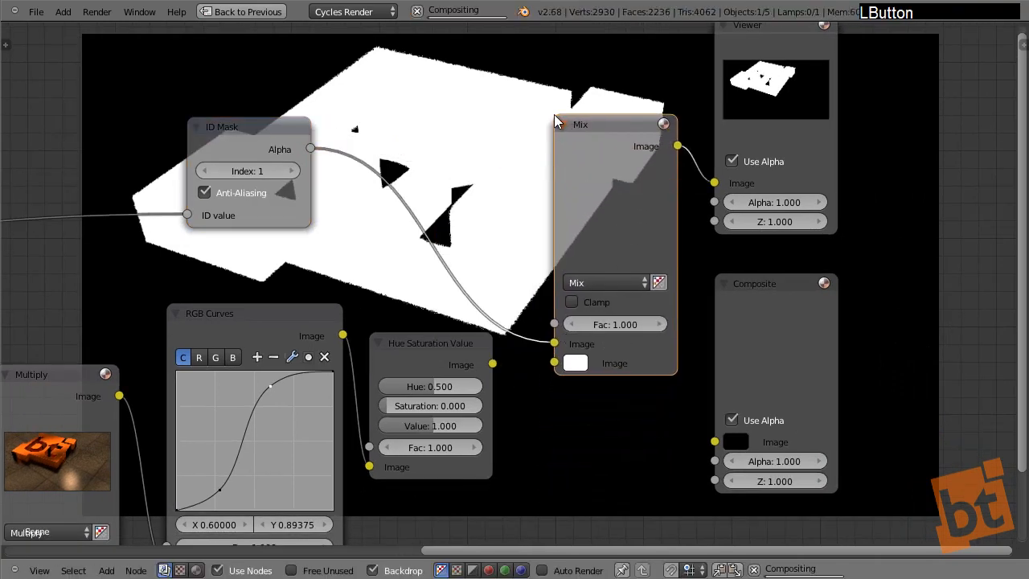
pyautogui.moveTo(554, 344)
pyautogui.mouseDown()
pyautogui.moveTo(533, 340)
pyautogui.moveTo(555, 325)
pyautogui.mouseUp()
pyautogui.moveTo(588, 140); pyautogui.dragTo(587, 127)
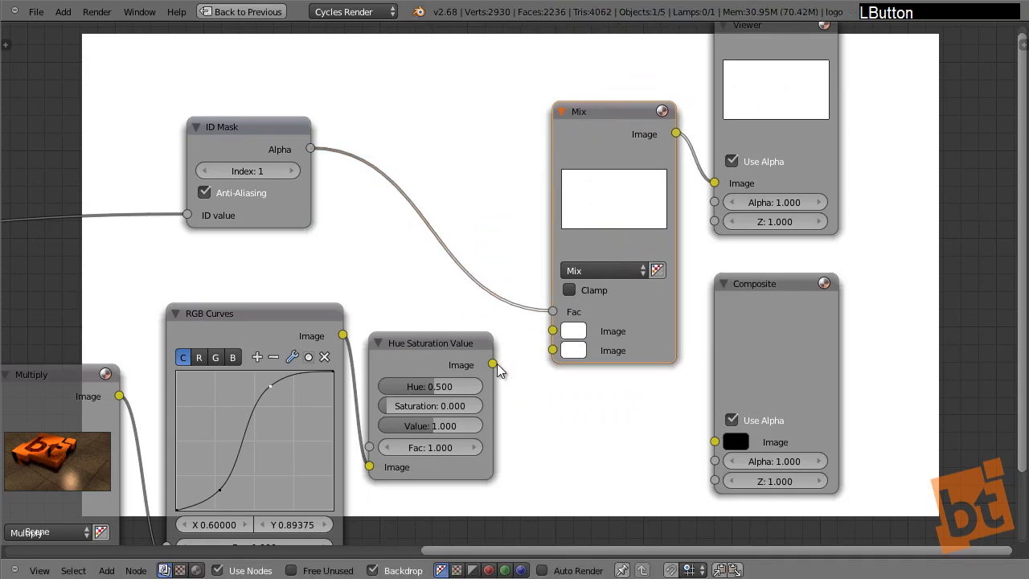
# Link the Hue Saturation Value output to the Mix node's second Image input and preview the Mix result in the Viewer
pyautogui.keyDown('ctrl'); pyautogui.keyDown('shift'); pyautogui.click(437, 343); pyautogui.keyUp('shift'); pyautogui.keyUp('ctrl')
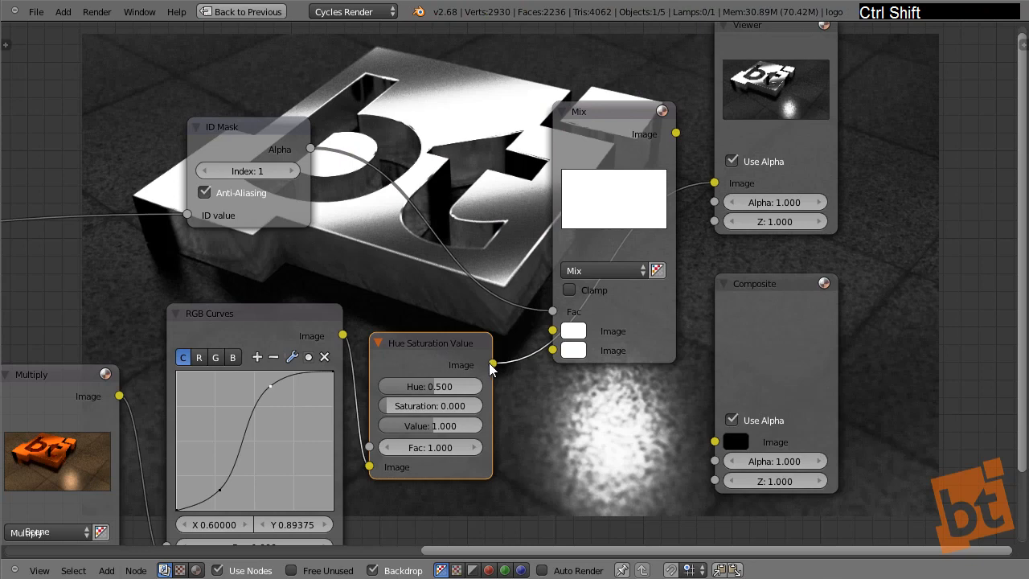
pyautogui.moveTo(498, 368); pyautogui.dragTo(562, 339)
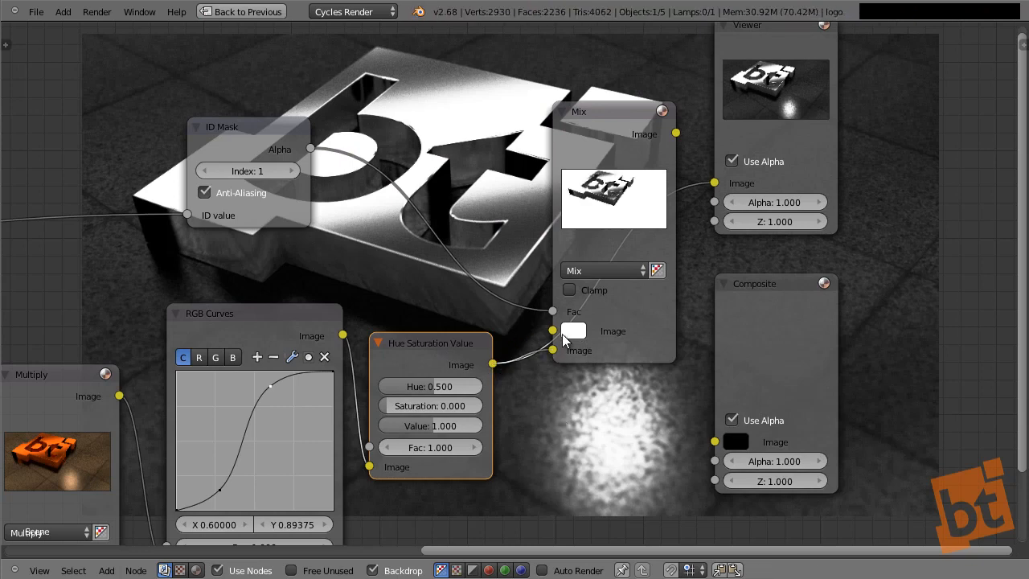
pyautogui.keyDown('ctrl'); pyautogui.keyDown('shift'); pyautogui.click(608, 117); pyautogui.keyUp('shift'); pyautogui.keyUp('ctrl')
# Compare the ID Mask output with the Mix output by previewing each in the Viewer
pyautogui.keyDown('ctrl'); pyautogui.moveTo(471, 271); pyautogui.dragTo(428, 228, button='middle'); pyautogui.keyUp('ctrl')
pyautogui.click(410, 213)
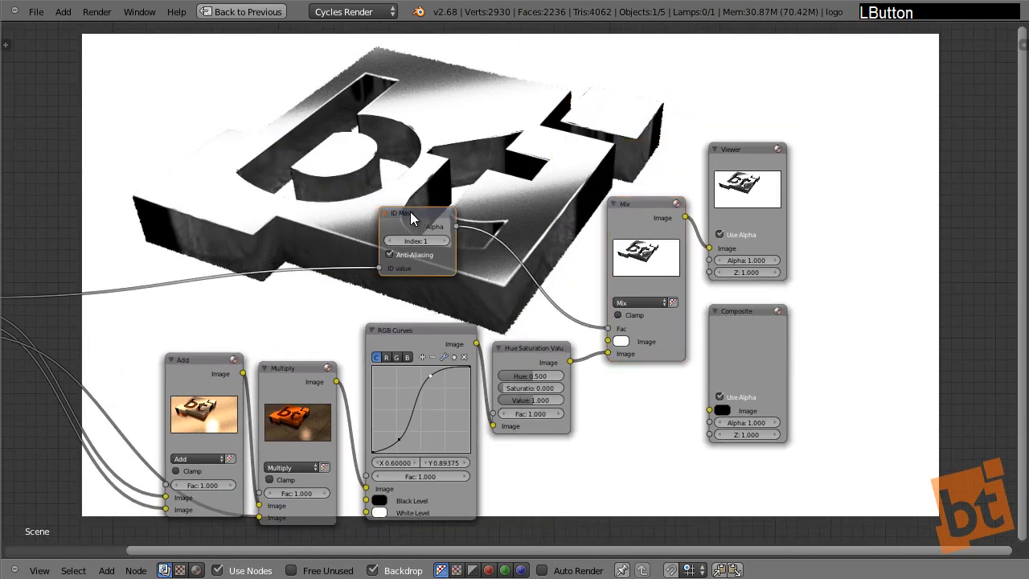
pyautogui.keyDown('ctrl'); pyautogui.keyDown('shift'); pyautogui.click(410, 214); pyautogui.keyUp('shift'); pyautogui.keyUp('ctrl')
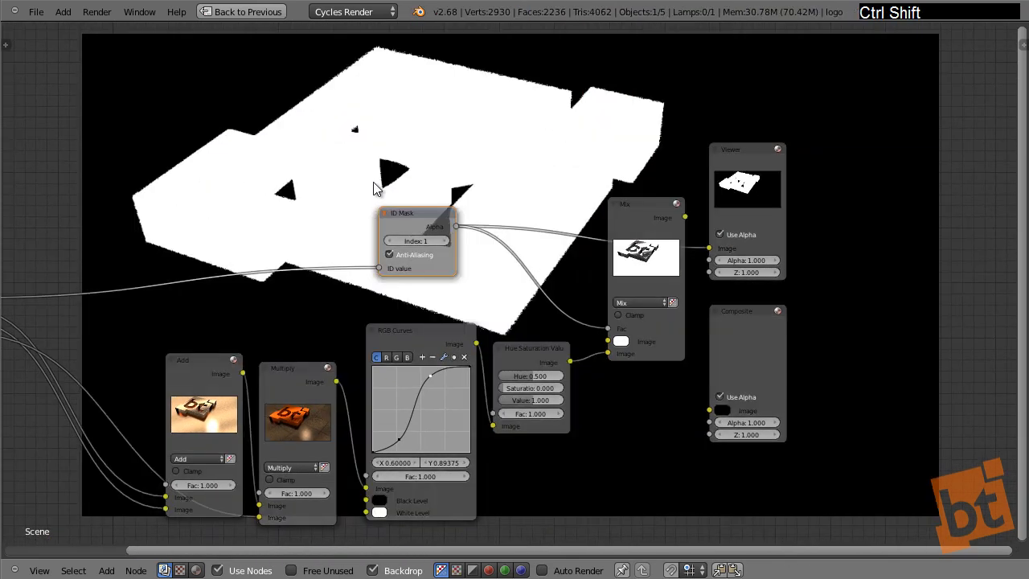
pyautogui.keyDown('ctrl'); pyautogui.keyDown('shift'); pyautogui.click(646, 208); pyautogui.keyUp('shift'); pyautogui.keyUp('ctrl')
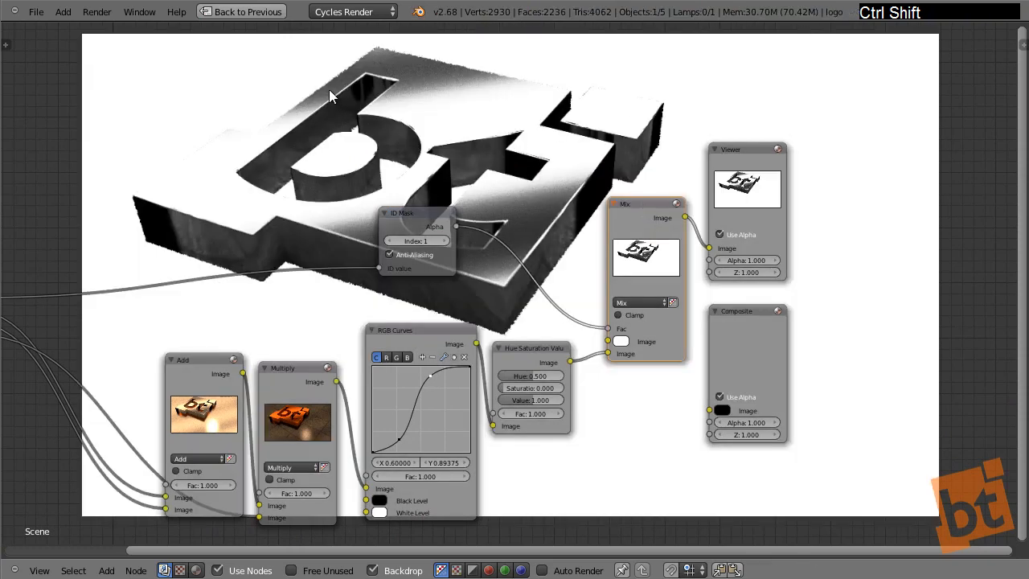
# Set the first Image color of the Mix node to black
pyautogui.click(621, 341)
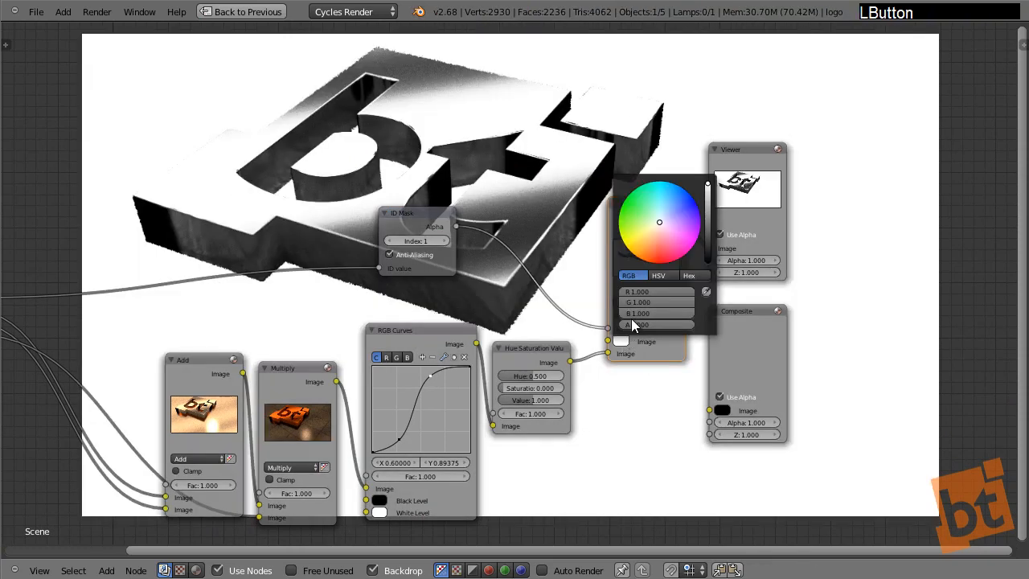
pyautogui.moveTo(707, 197); pyautogui.dragTo(719, 299)
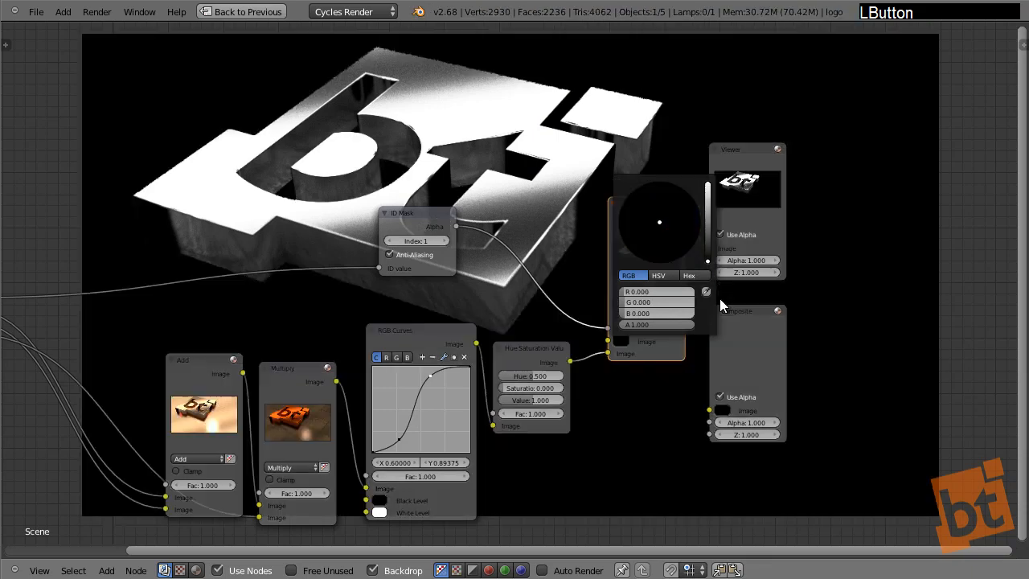
pyautogui.moveTo(579, 274); pyautogui.dragTo(601, 348, button='middle')
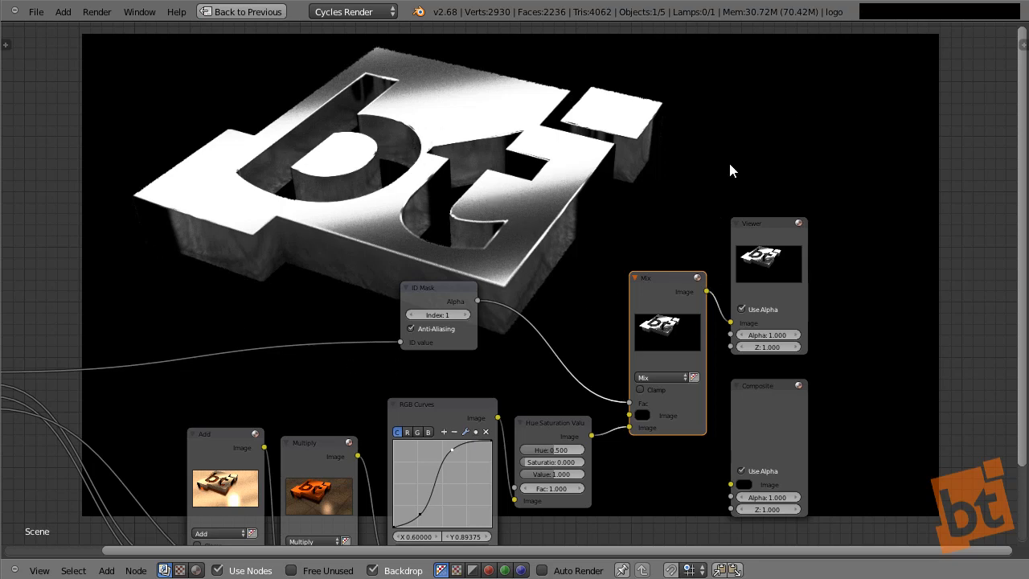
# Move the Viewer and Composite nodes farther away from the Mix node to make room for more nodes
pyautogui.moveTo(757, 273); pyautogui.dragTo(542, 241, button='middle')
pyautogui.moveTo(547, 208); pyautogui.dragTo(917, 122)
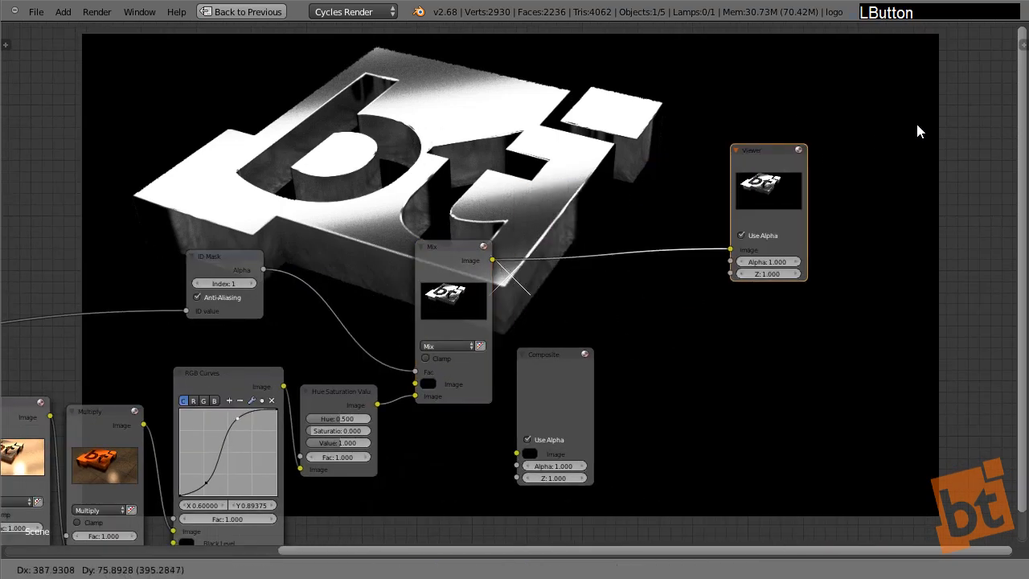
pyautogui.moveTo(550, 383); pyautogui.dragTo(930, 309)
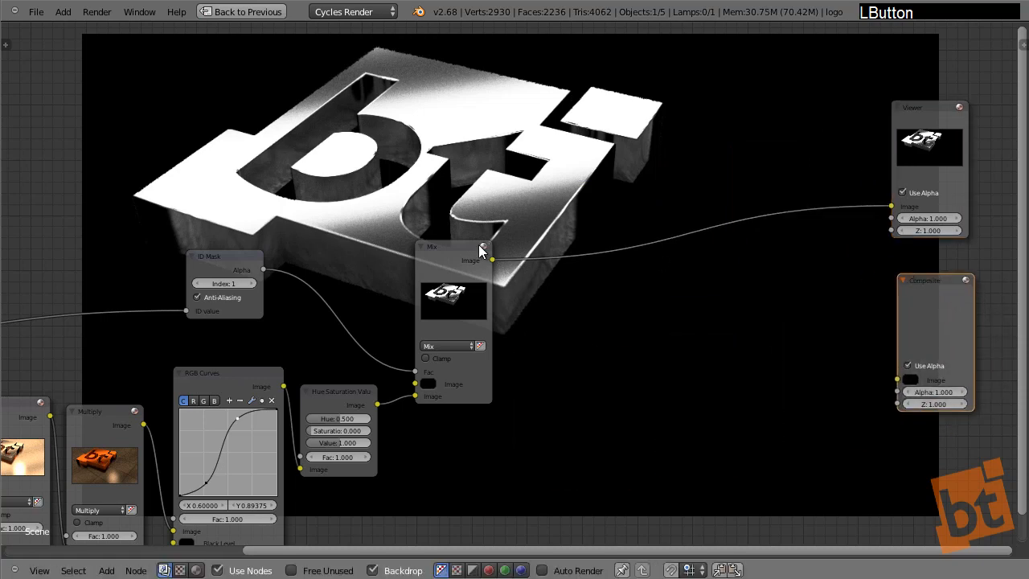
# Tidy the node layout by repositioning the Mix, ID Mask, Hue Saturation Value and Render Layers nodes
pyautogui.moveTo(474, 283); pyautogui.dragTo(455, 295)
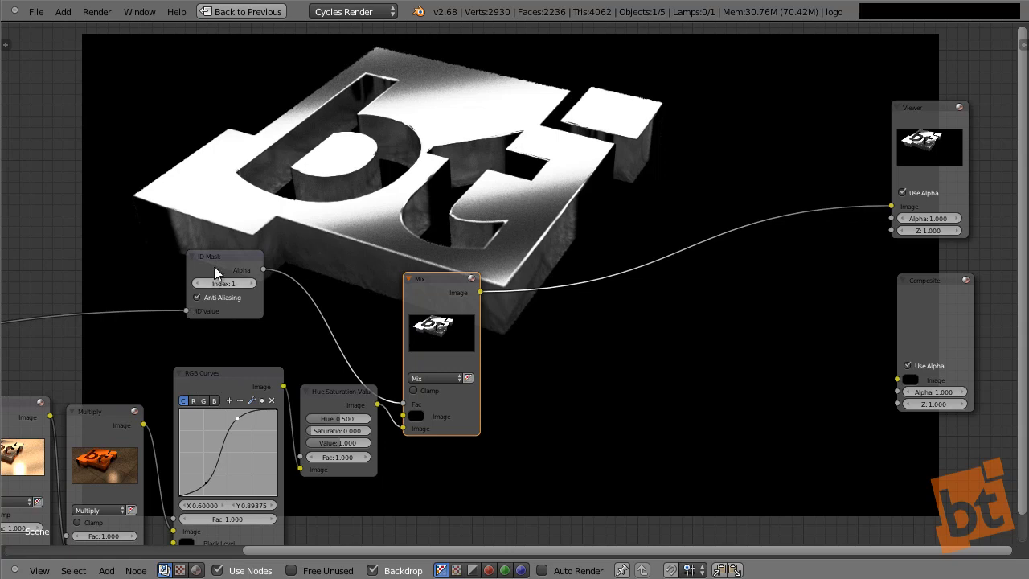
pyautogui.moveTo(224, 267); pyautogui.dragTo(232, 265)
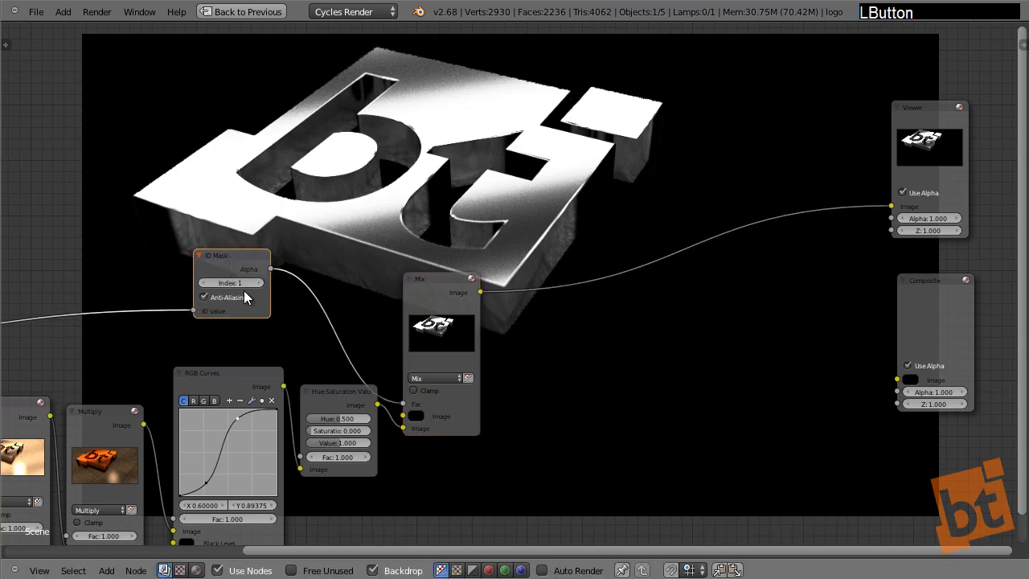
pyautogui.moveTo(244, 296); pyautogui.dragTo(313, 180, button='middle')
pyautogui.moveTo(405, 285); pyautogui.dragTo(405, 318)
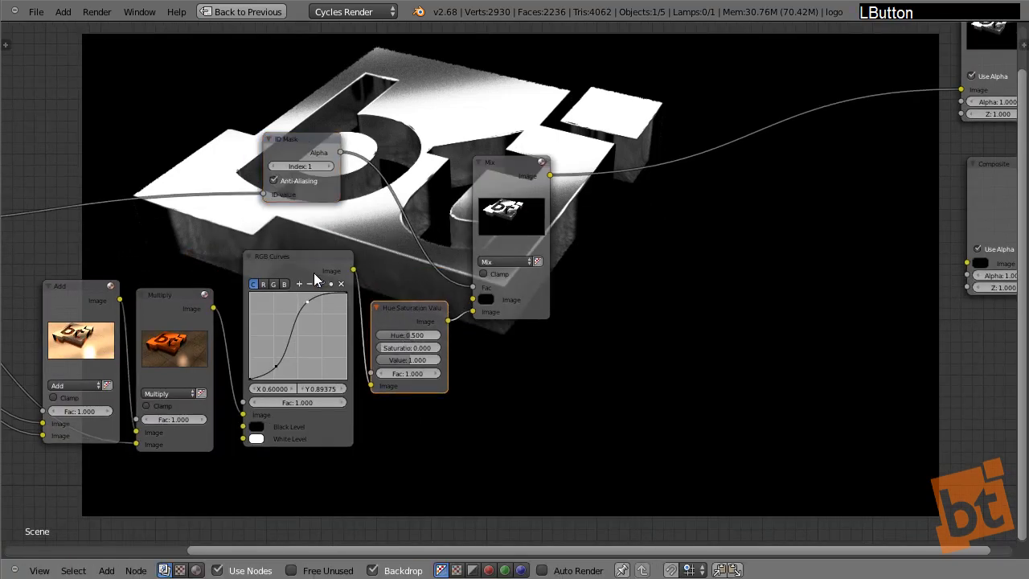
pyautogui.click(313, 277)
pyautogui.moveTo(328, 321); pyautogui.dragTo(584, 348, button='middle')
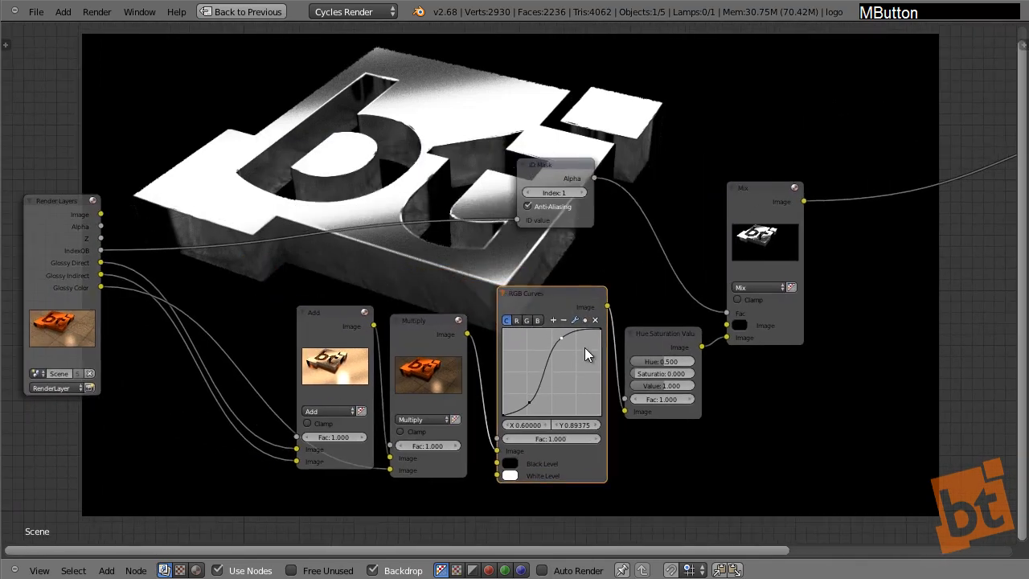
pyautogui.moveTo(57, 216); pyautogui.dragTo(168, 179)
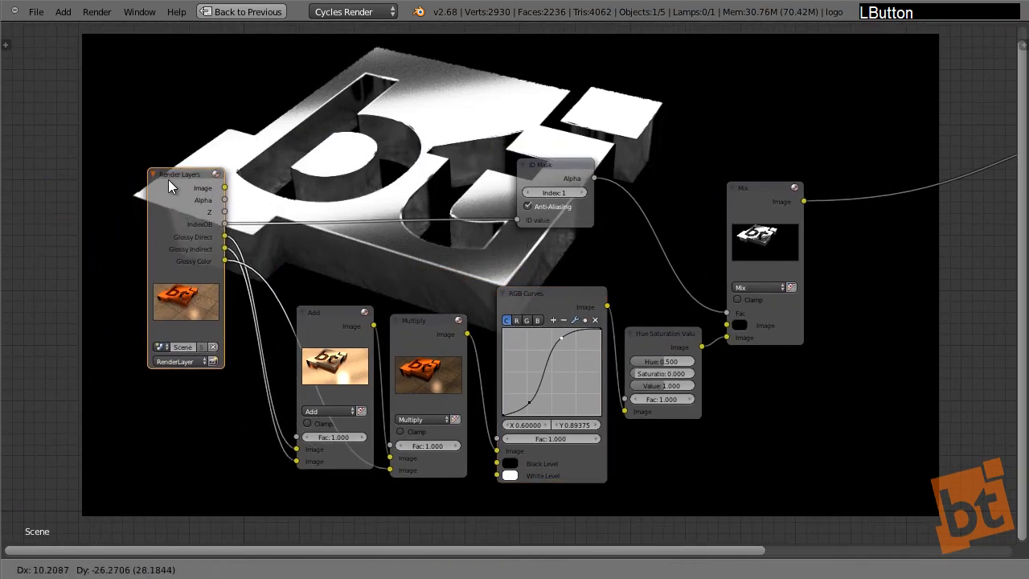
# Save the project as a new incremental file named 06.blend
pyautogui.hotkey('ctrl', 'shift', 's')
pyautogui.press('KP_Add')
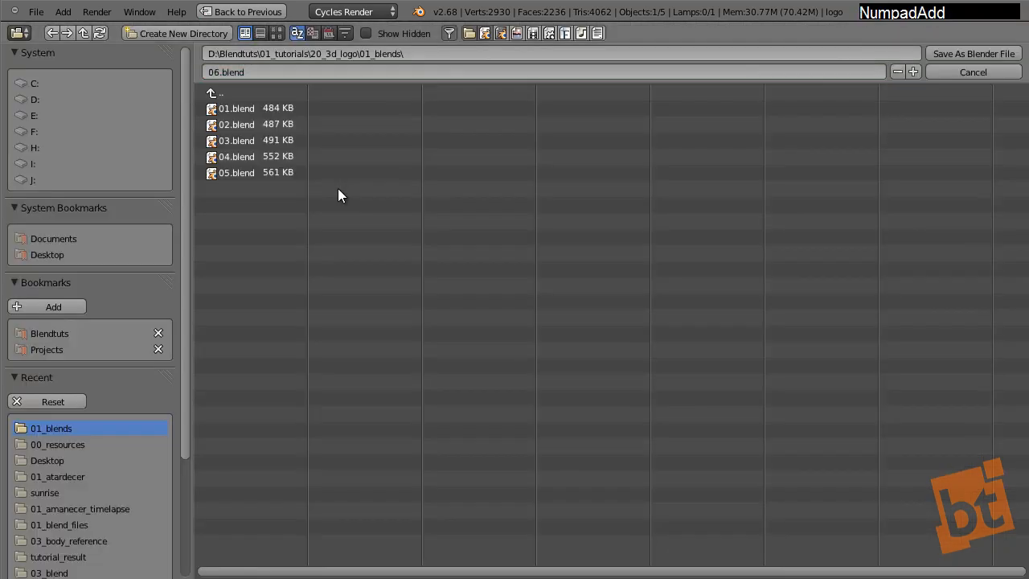
pyautogui.press('Return')
# Add a second Mix node and insert it on the link between the masked Mix node and the Viewer
pyautogui.moveTo(608, 321); pyautogui.dragTo(543, 368, button='middle')
pyautogui.moveTo(670, 362); pyautogui.dragTo(617, 386, button='middle')
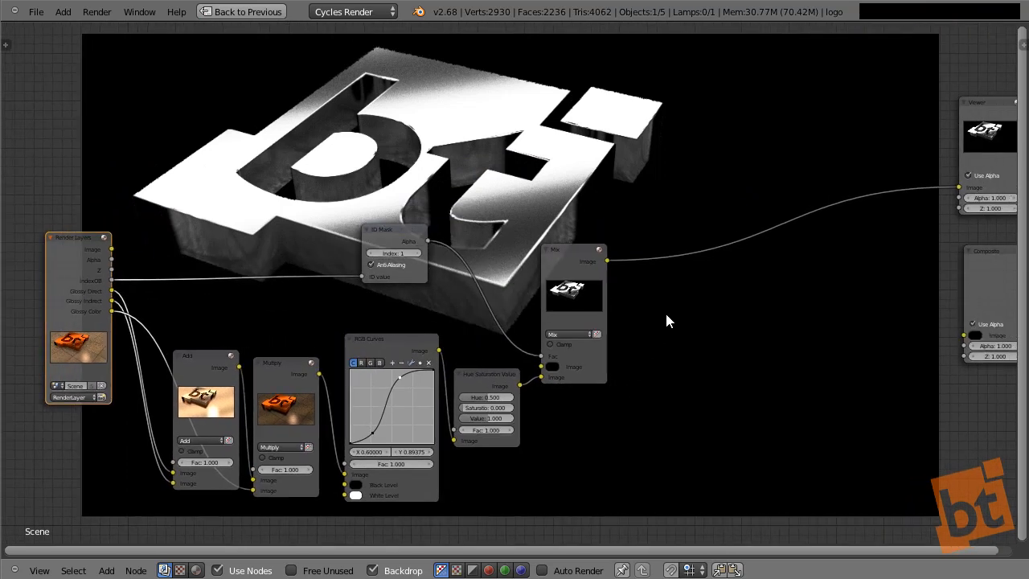
pyautogui.moveTo(674, 297); pyautogui.dragTo(659, 273, button='middle')
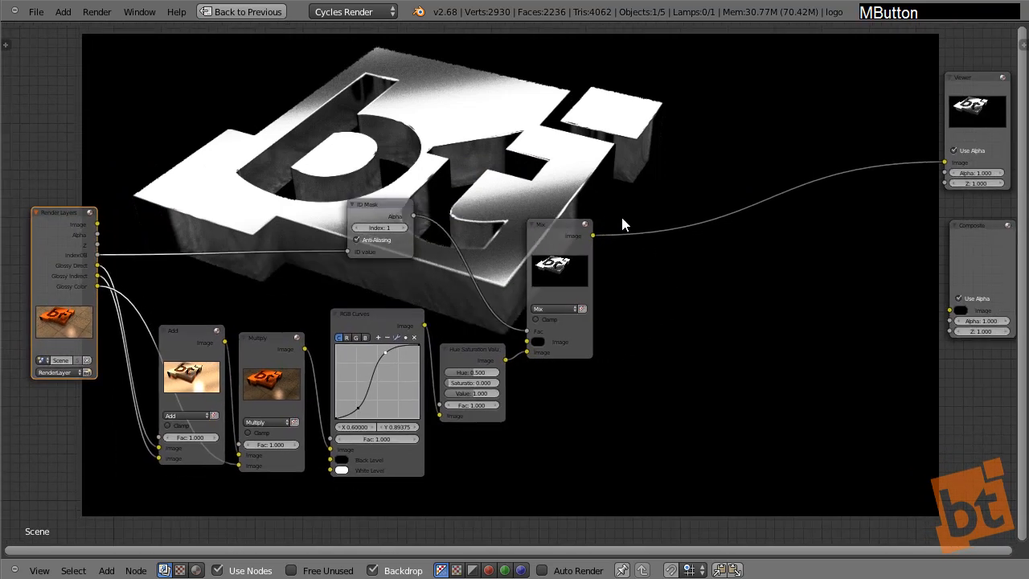
pyautogui.click(552, 230)
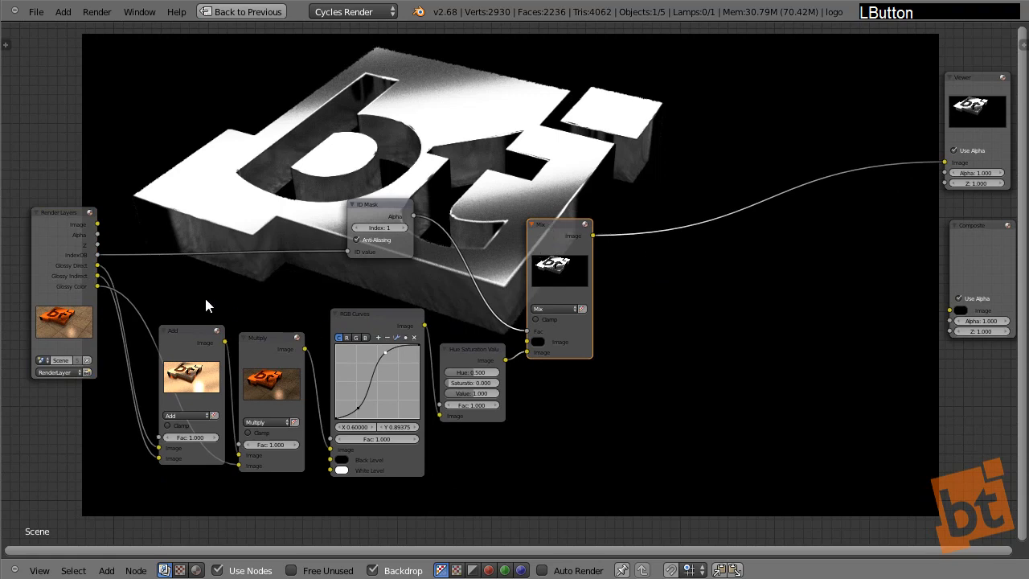
pyautogui.hotkey('shift', 'a')
pyautogui.moveTo(774, 319)
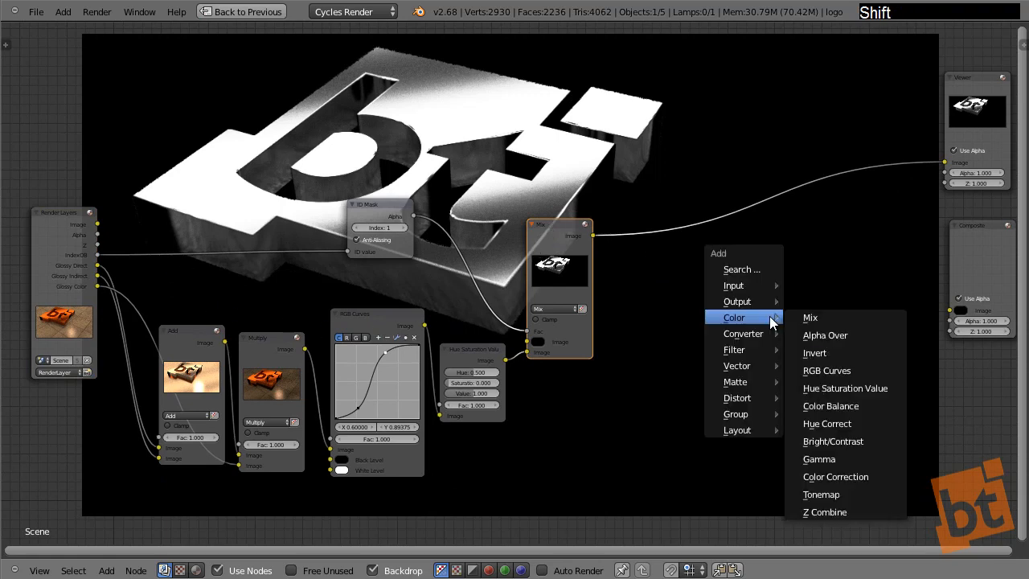
pyautogui.click(856, 319)
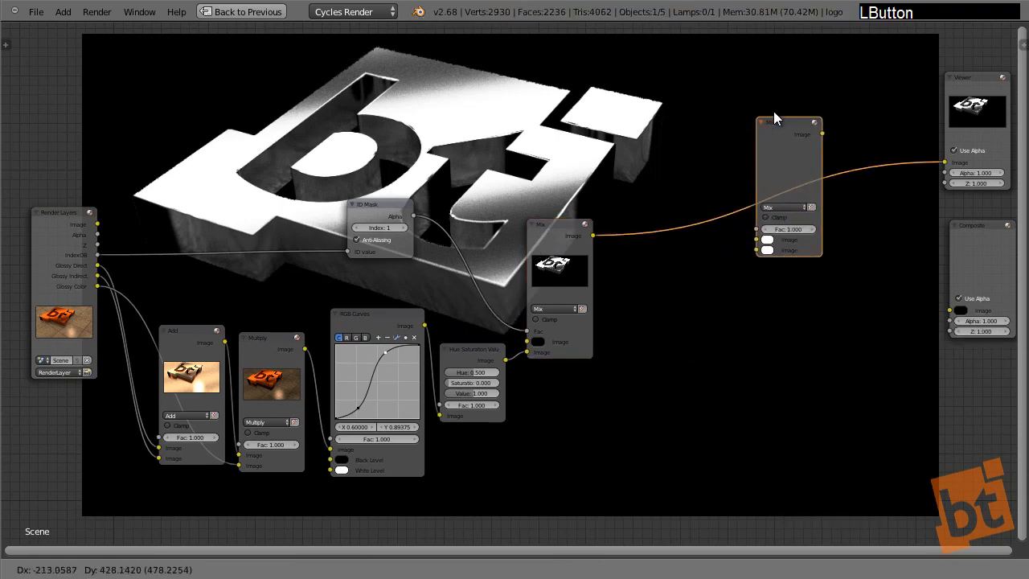
pyautogui.click(775, 118)
pyautogui.moveTo(807, 122); pyautogui.dragTo(871, 124)
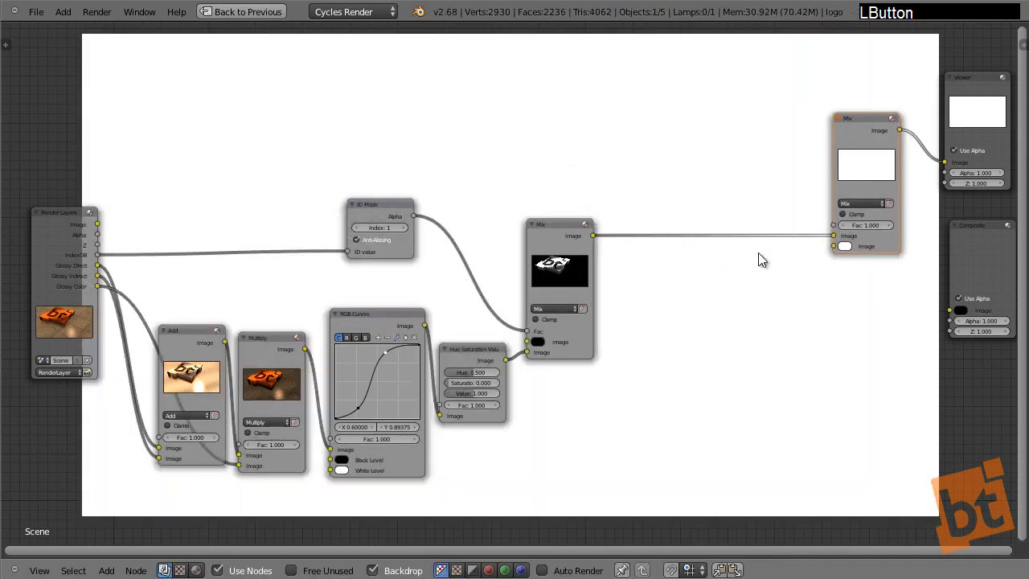
# Reposition the new Mix node and move the Viewer and Composite nodes farther away from it
pyautogui.moveTo(810, 263); pyautogui.dragTo(611, 308, button='middle')
pyautogui.moveTo(673, 165); pyautogui.dragTo(681, 145)
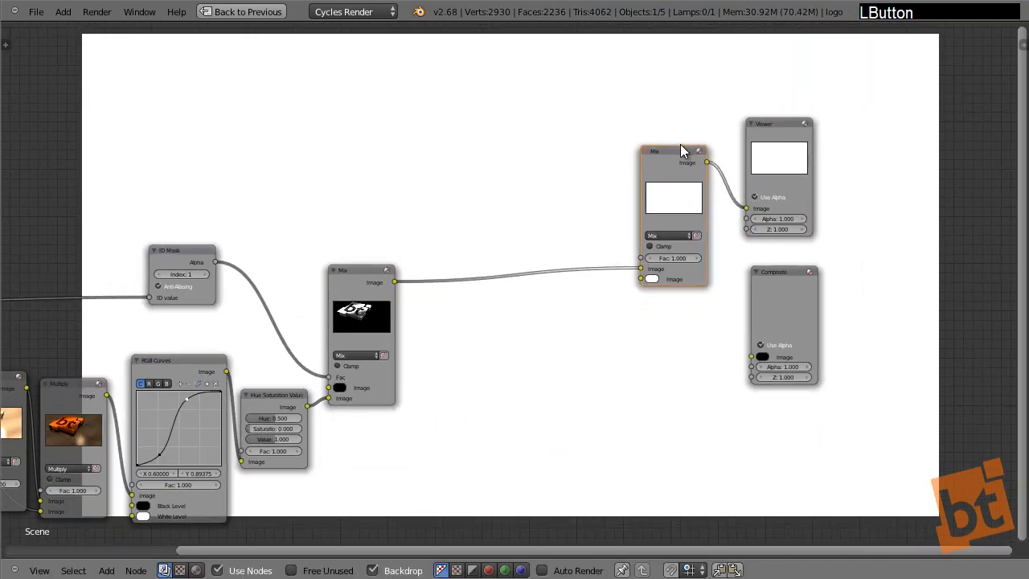
pyautogui.moveTo(769, 146); pyautogui.dragTo(942, 57)
pyautogui.moveTo(777, 292); pyautogui.dragTo(909, 281)
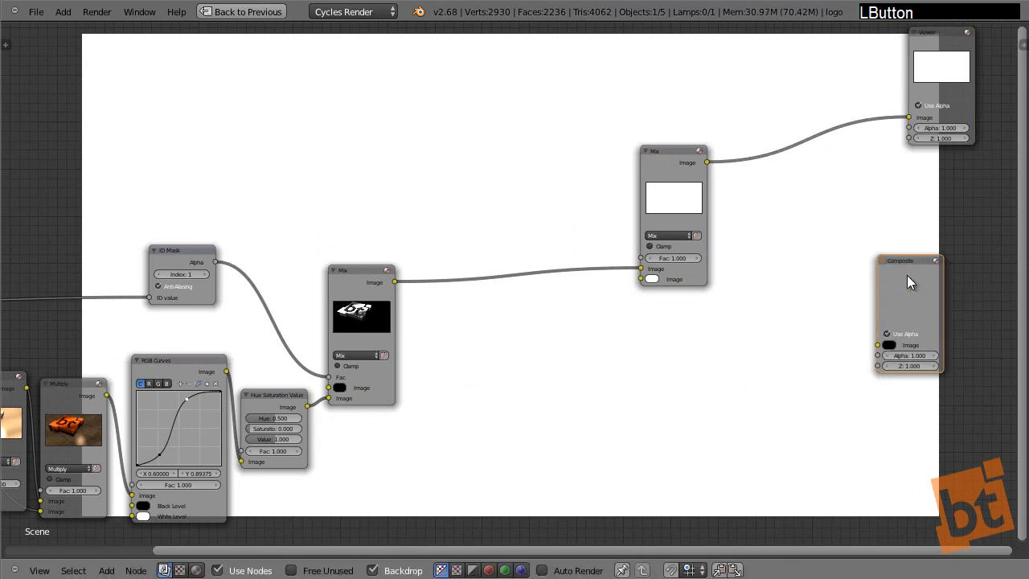
# Link the Render Layers Image output to the new Mix node's first Image input, shifting the masked glossy result to the second
pyautogui.moveTo(430, 319); pyautogui.dragTo(711, 293, button='middle')
pyautogui.moveTo(555, 297); pyautogui.dragTo(487, 304, button='middle')
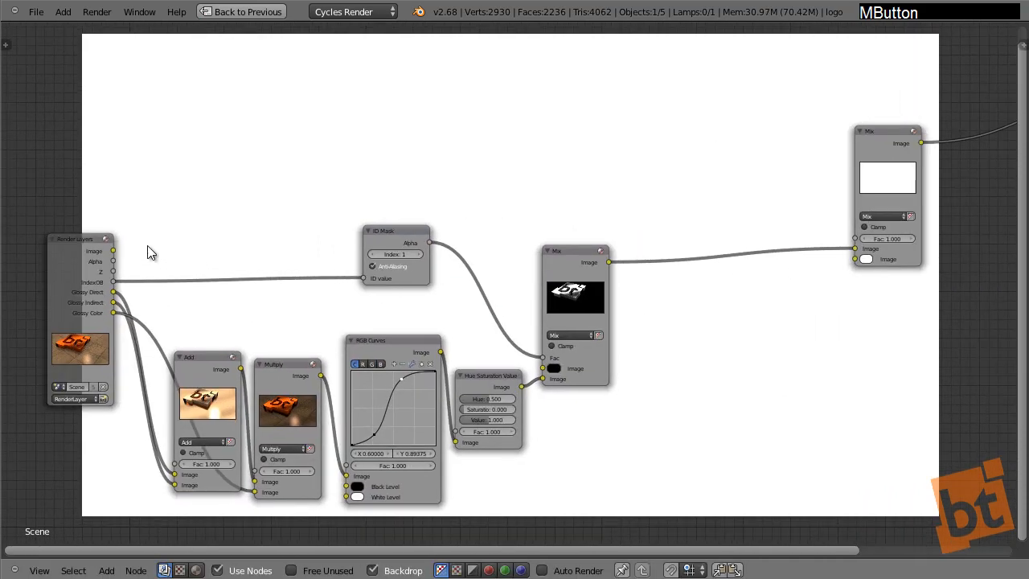
pyautogui.moveTo(113, 252); pyautogui.dragTo(854, 250)
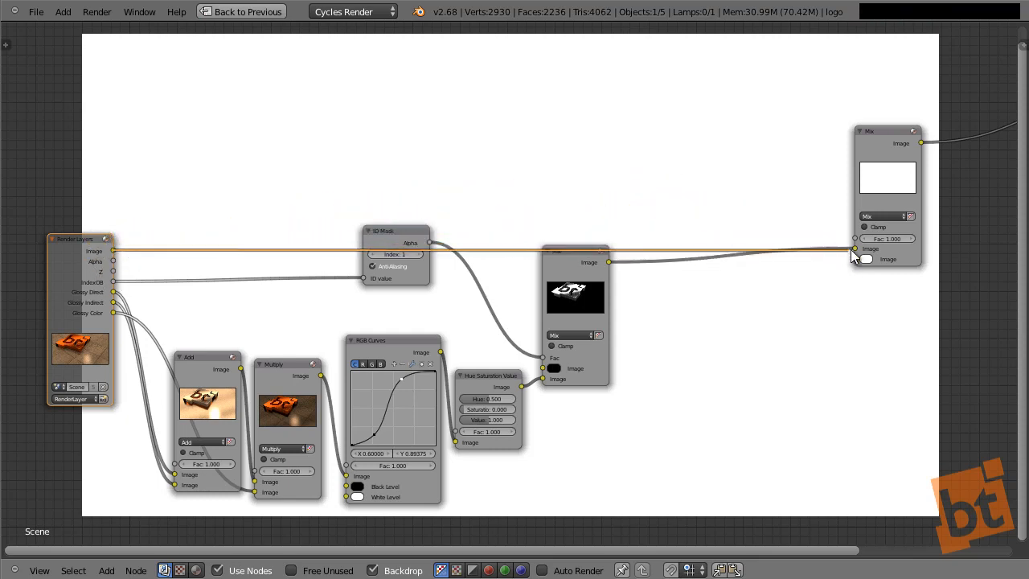
pyautogui.scroll(2, 871, 270)
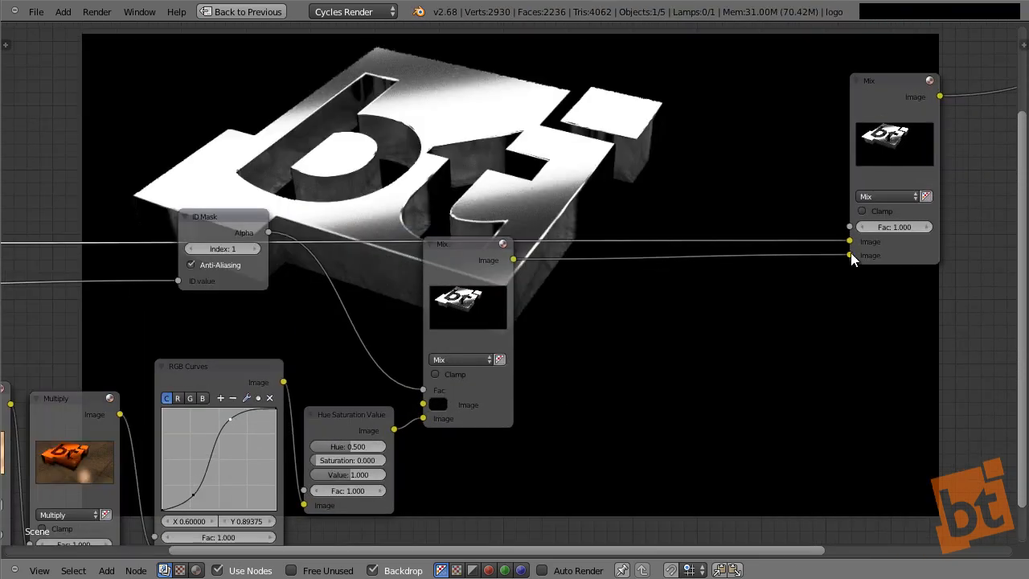
# Move the masked Mix node and the Hue Saturation Value node below the Render Layers image link
pyautogui.moveTo(452, 276); pyautogui.dragTo(473, 341)
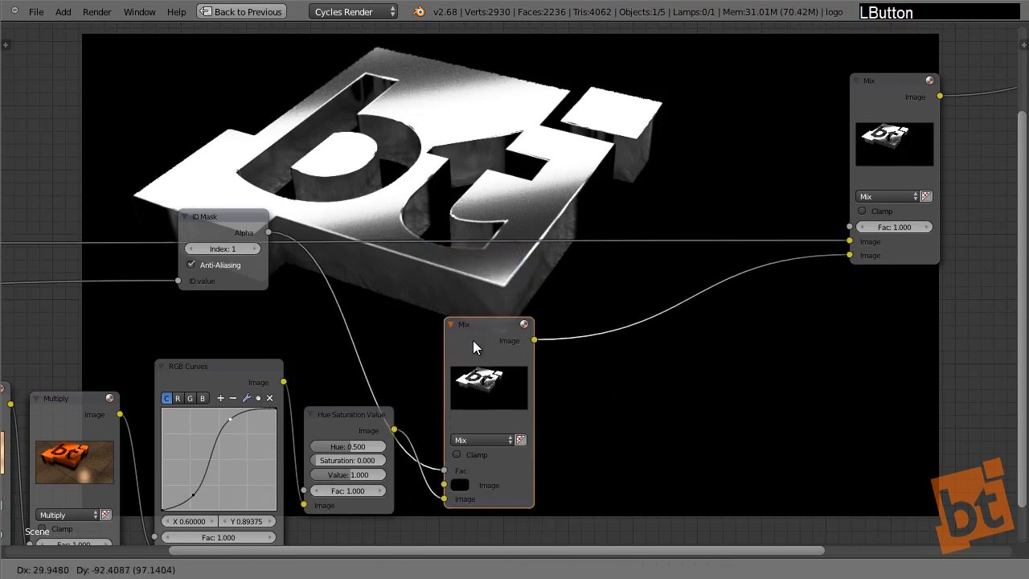
pyautogui.moveTo(369, 424); pyautogui.dragTo(406, 230, button='middle')
pyautogui.moveTo(394, 229); pyautogui.dragTo(404, 314)
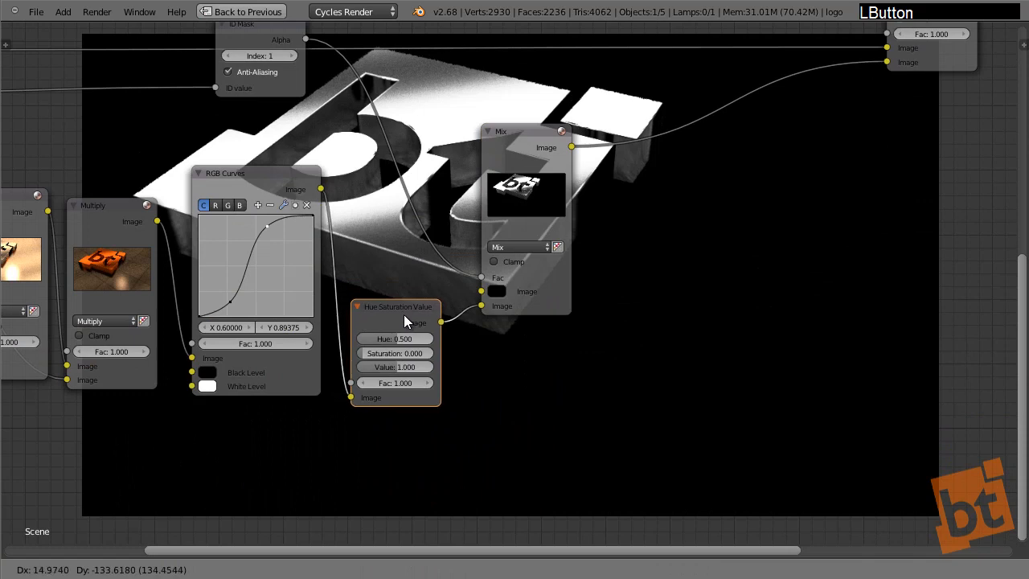
pyautogui.moveTo(655, 212); pyautogui.dragTo(415, 345, button='middle')
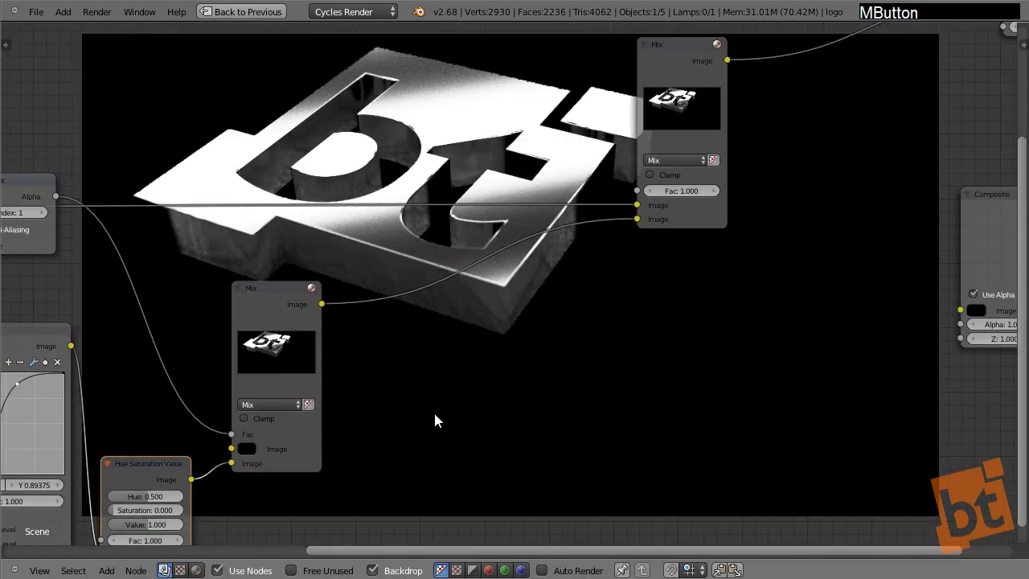
# Set the blend type of the new Mix node to Add
pyautogui.click(668, 55)
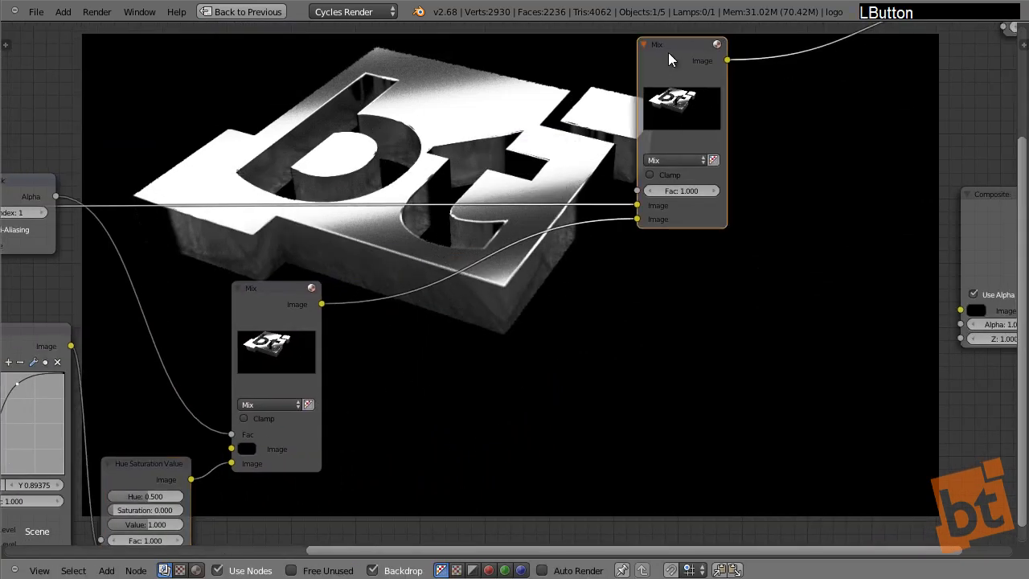
pyautogui.click(673, 160)
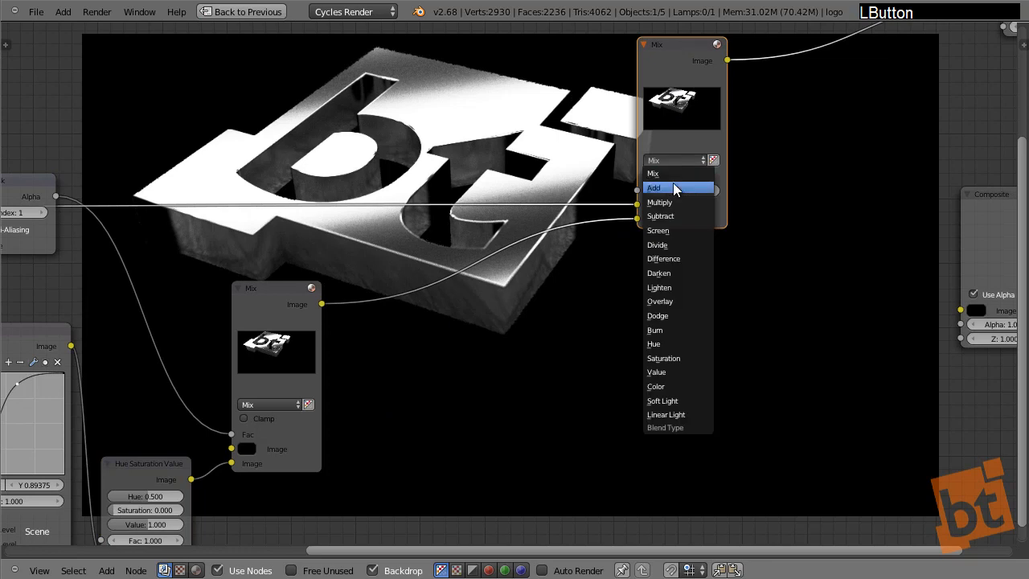
pyautogui.click(673, 187)
pyautogui.moveTo(673, 172); pyautogui.dragTo(676, 226, button='middle')
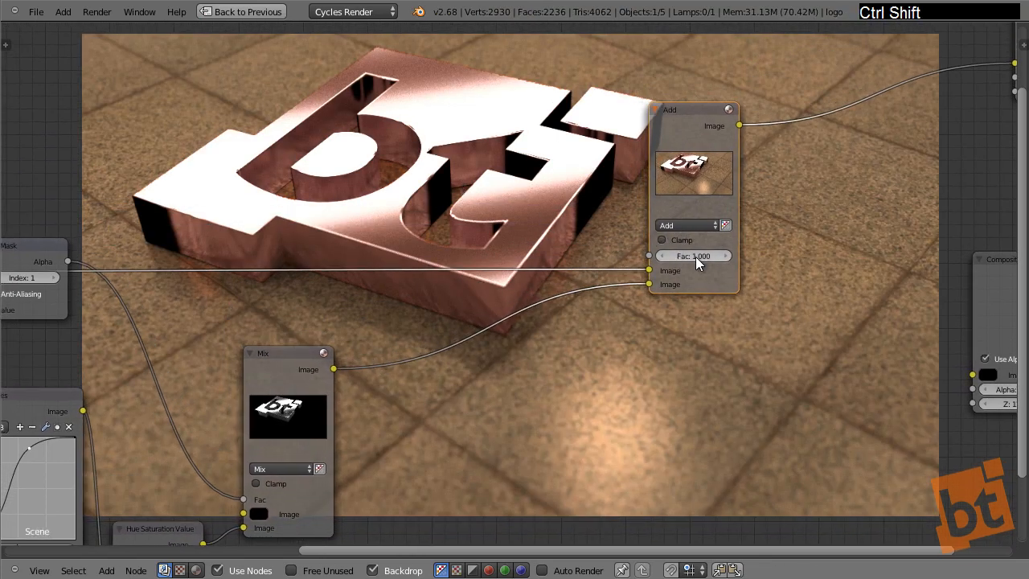
# Lower the Add node's factor to 0 and raise it gradually to 0.7 to judge the glossy effect
pyautogui.moveTo(696, 256); pyautogui.dragTo(570, 259)
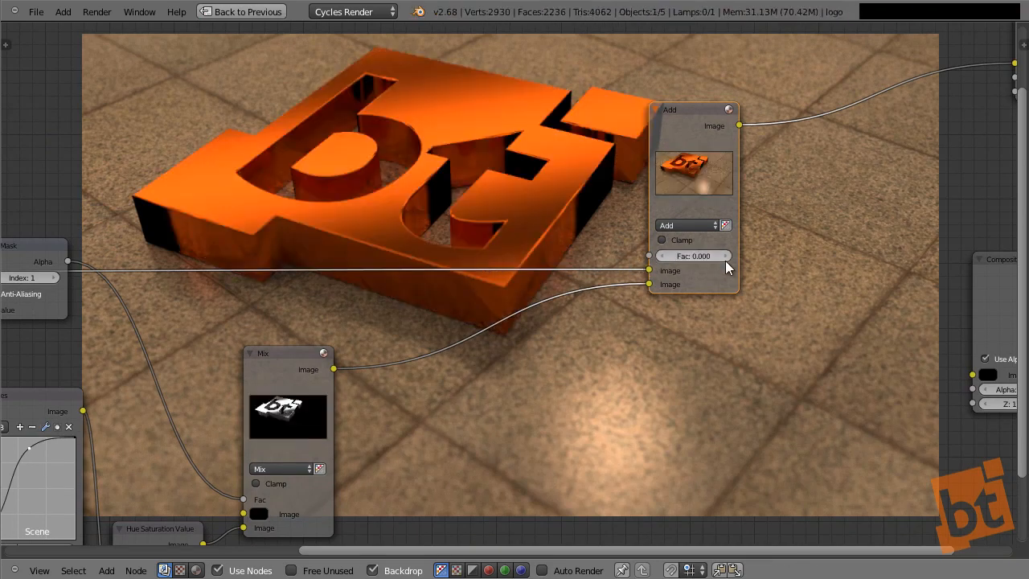
pyautogui.click(725, 260)
pyautogui.click(725, 260)
pyautogui.click(725, 260)
pyautogui.click(725, 259)
pyautogui.click(726, 260)
pyautogui.click(725, 259)
pyautogui.click(725, 259)
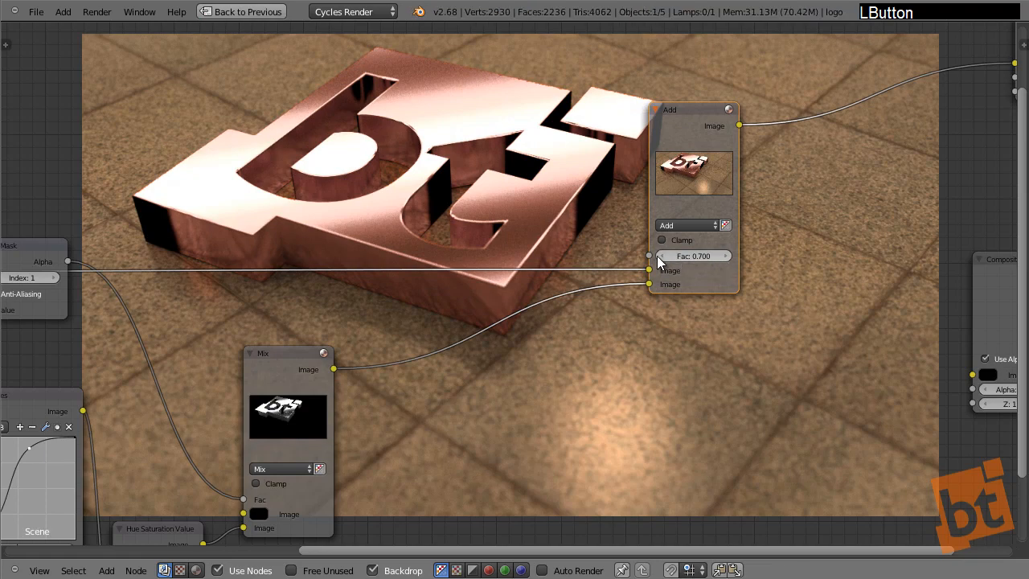
# Try the Overlay blend type on the final blending node and lower its factor to 0.2
pyautogui.click(677, 225)
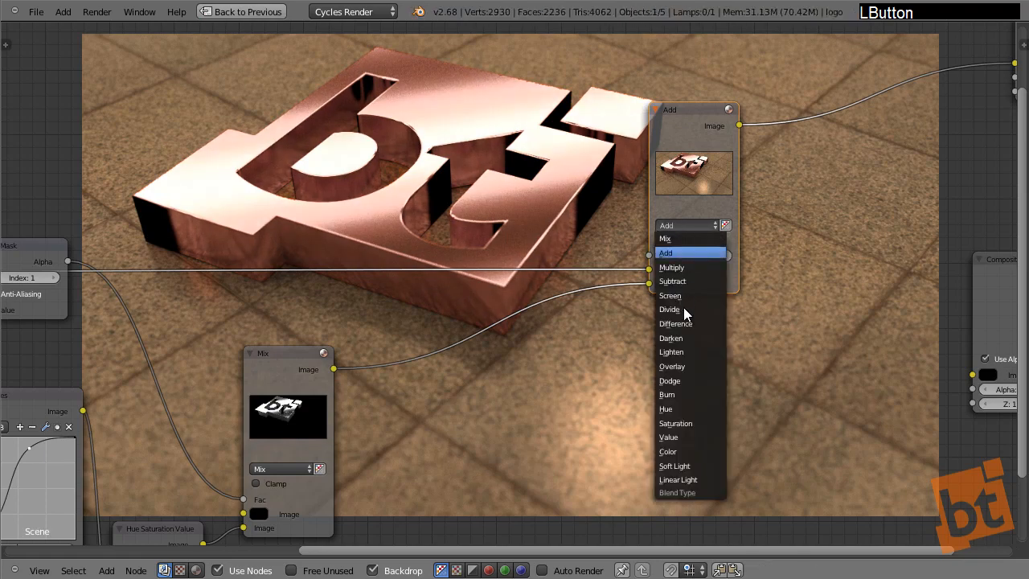
pyautogui.click(694, 364)
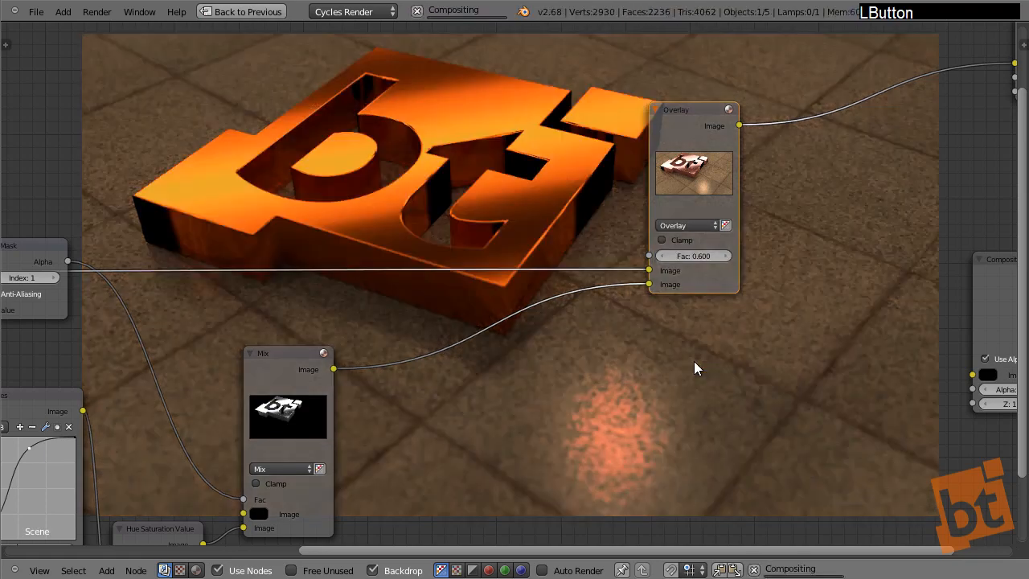
pyautogui.click(663, 256)
pyautogui.click(662, 256)
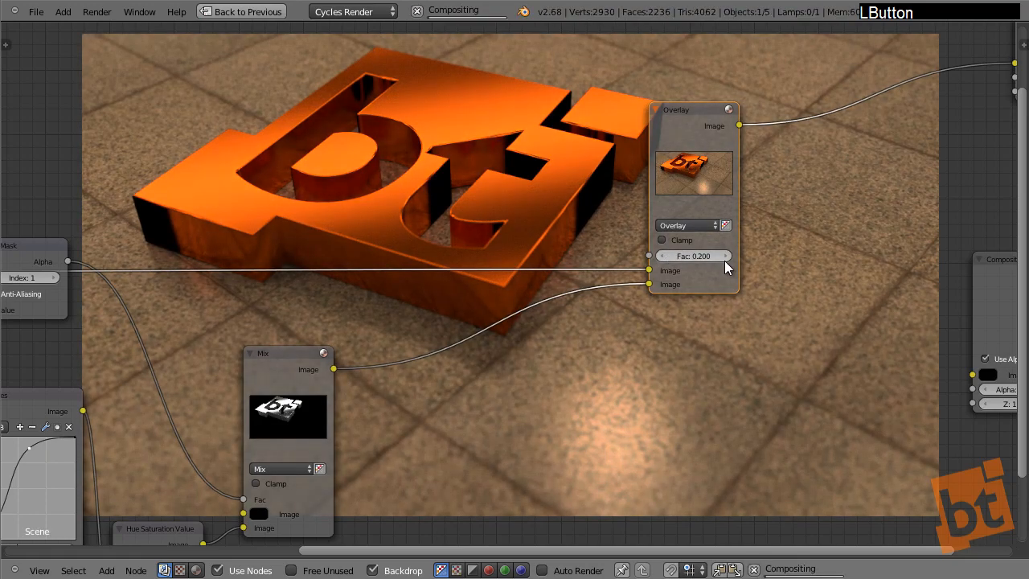
# Raise the final blending node's factor to 0.8 and switch its blend type back to Add
pyautogui.click(726, 256)
pyautogui.click(726, 255)
pyautogui.click(726, 256)
pyautogui.click(726, 255)
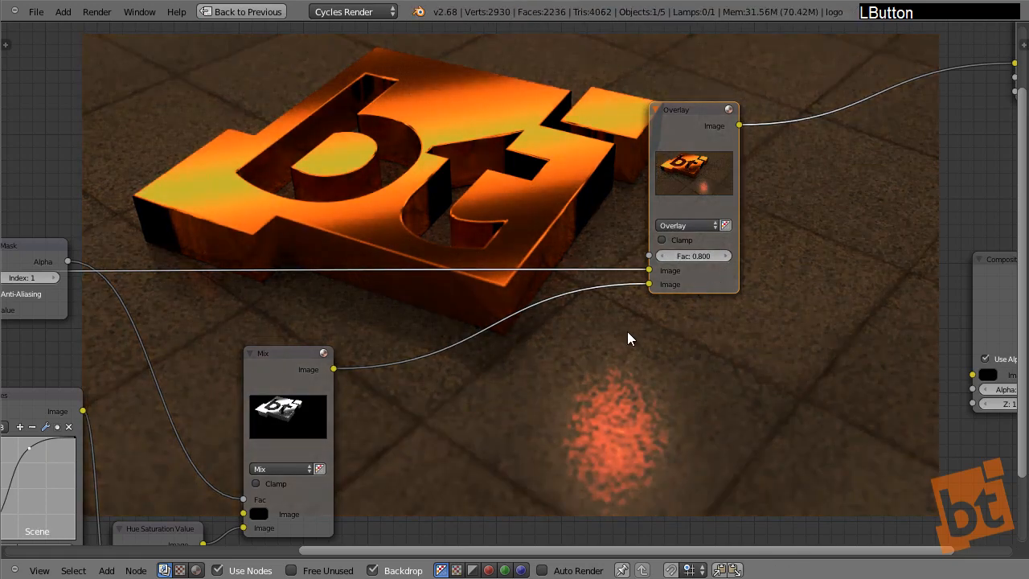
pyautogui.click(695, 224)
pyautogui.click(683, 253)
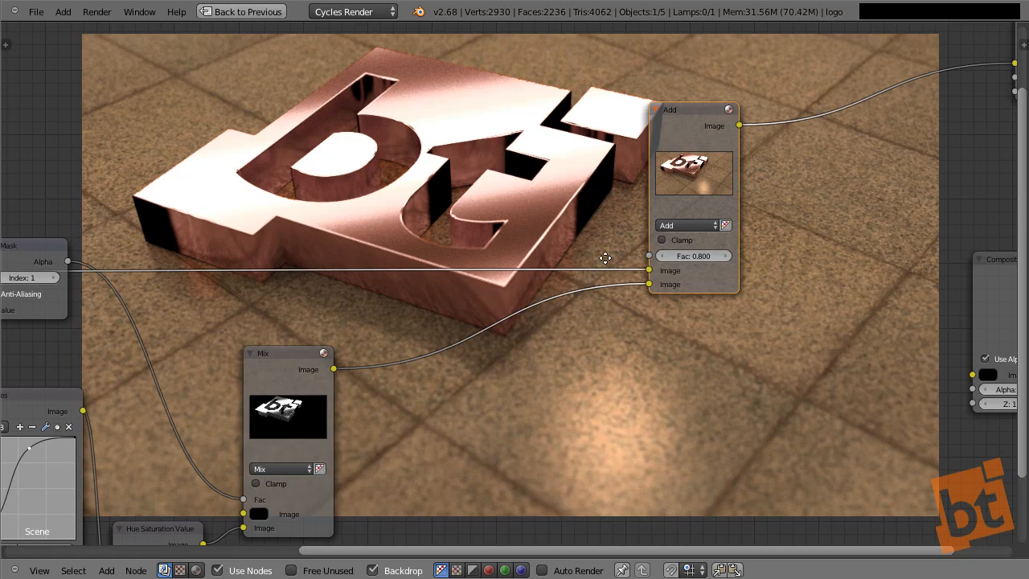
# Add a Blur node and insert it between the masked Mix node and the final Add node
pyautogui.moveTo(605, 257); pyautogui.dragTo(689, 173, button='middle')
pyautogui.hotkey('shift', 'a')
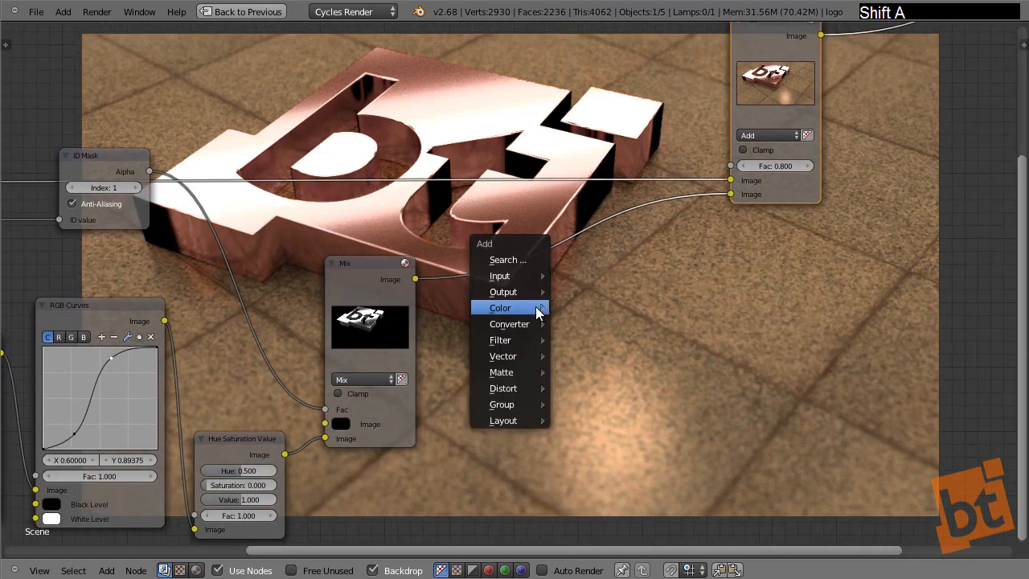
pyautogui.moveTo(538, 311)
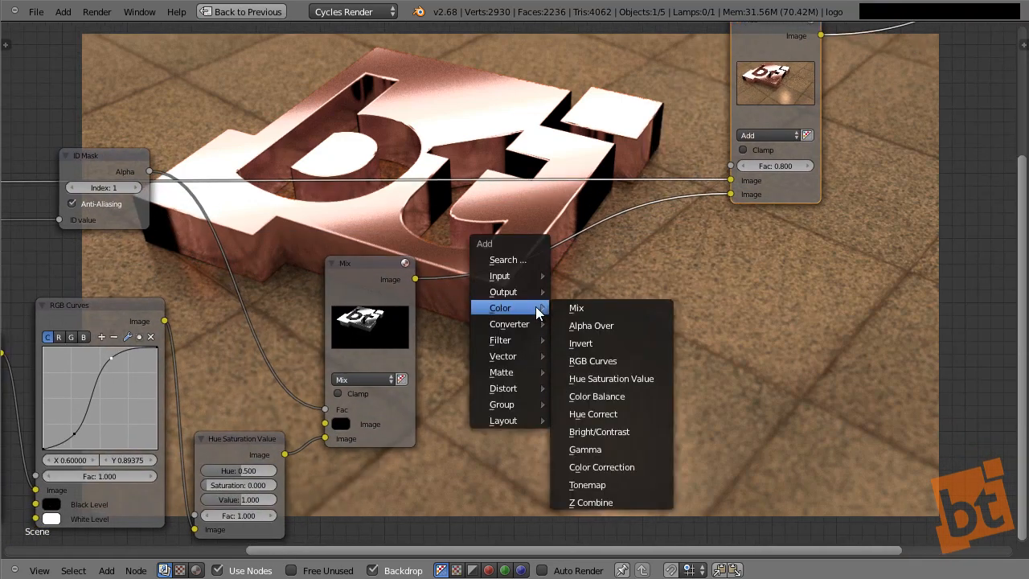
pyautogui.moveTo(518, 340)
pyautogui.click(591, 340)
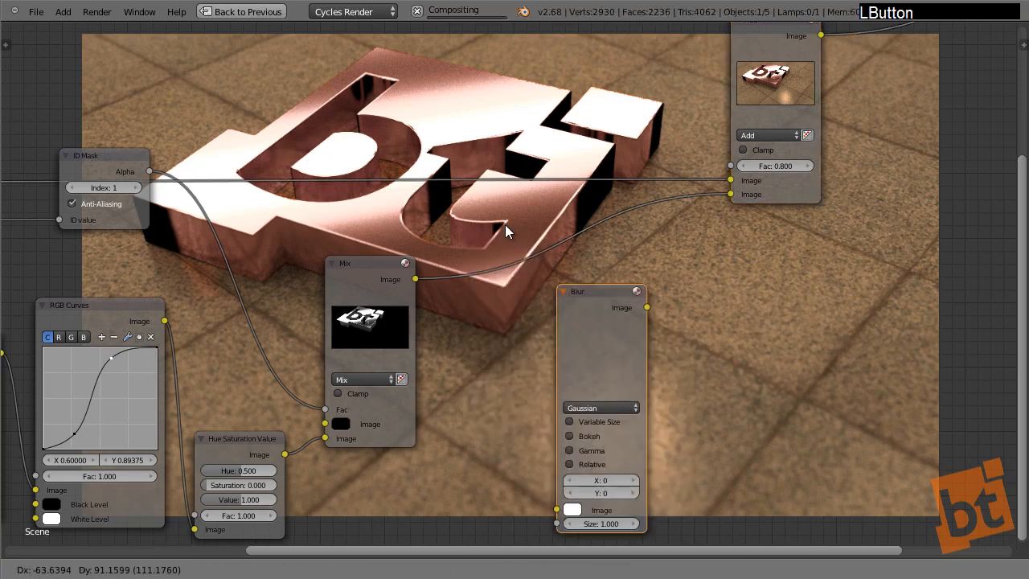
pyautogui.click(495, 227)
# Duplicate the Blur node and feed the copy from the Mix output through a reroute point on the existing link
pyautogui.moveTo(495, 228); pyautogui.dragTo(480, 158, button='middle')
pyautogui.hotkey('shift', 'd')
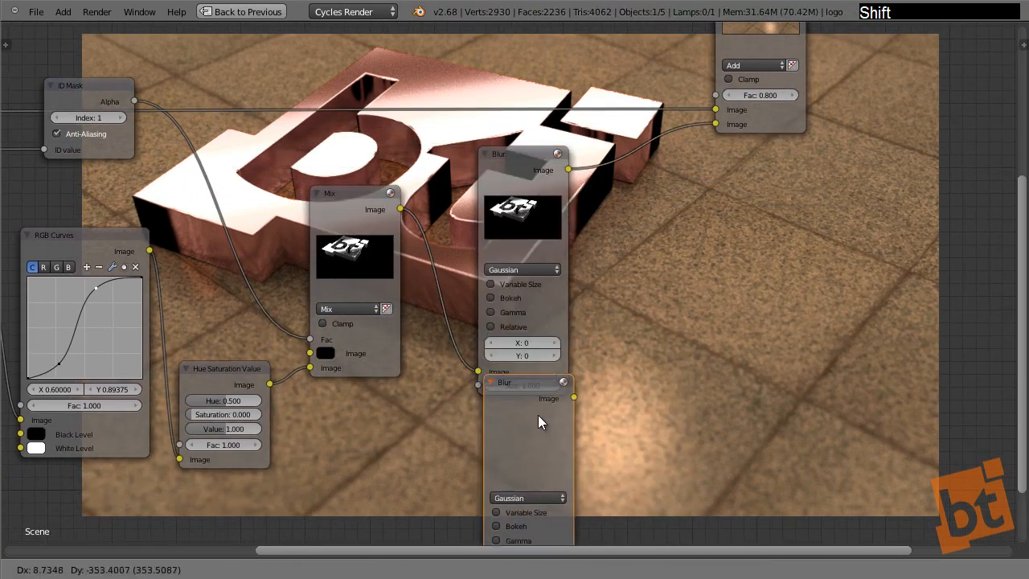
pyautogui.click(642, 260)
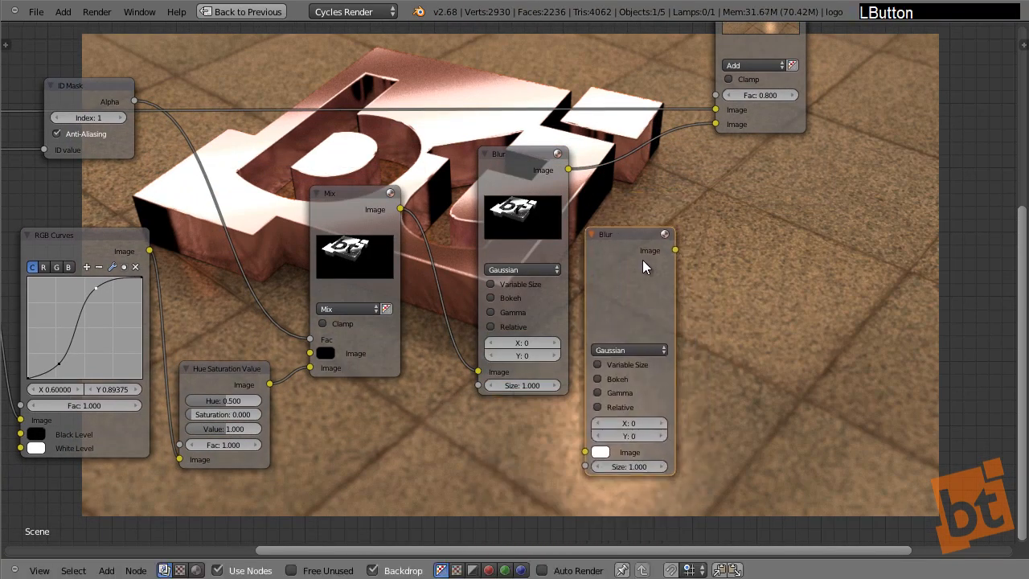
pyautogui.moveTo(580, 268); pyautogui.dragTo(579, 238, button='middle')
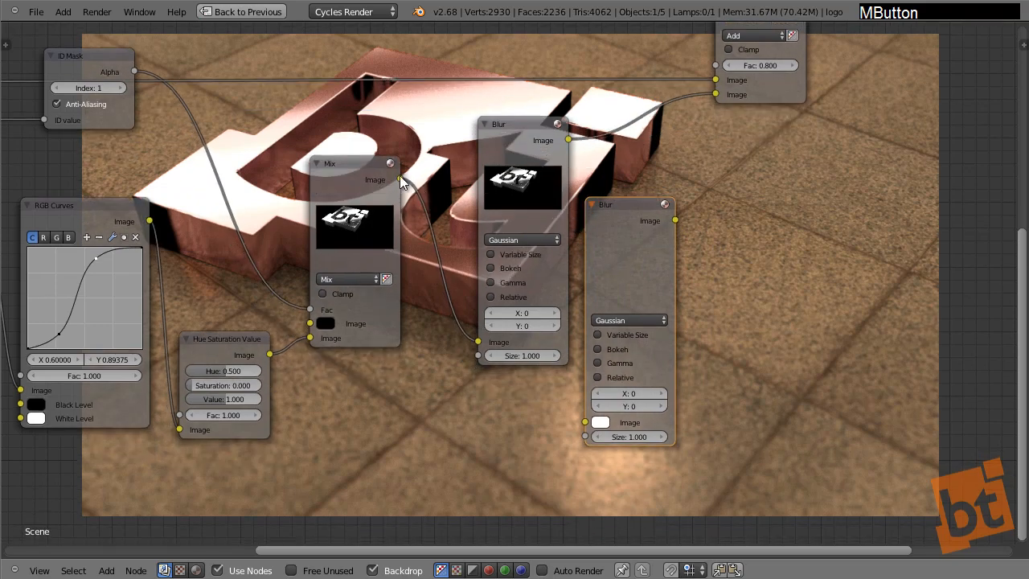
pyautogui.moveTo(512, 131); pyautogui.dragTo(510, 121)
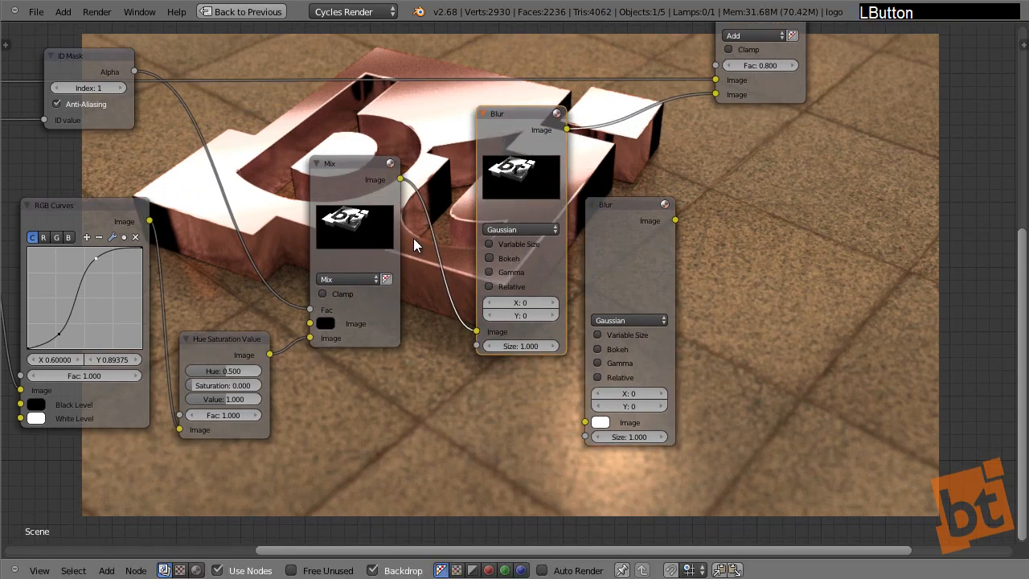
pyautogui.keyDown('shift'); pyautogui.moveTo(451, 216); pyautogui.dragTo(431, 307); pyautogui.keyUp('shift')
pyautogui.moveTo(445, 273); pyautogui.dragTo(585, 422)
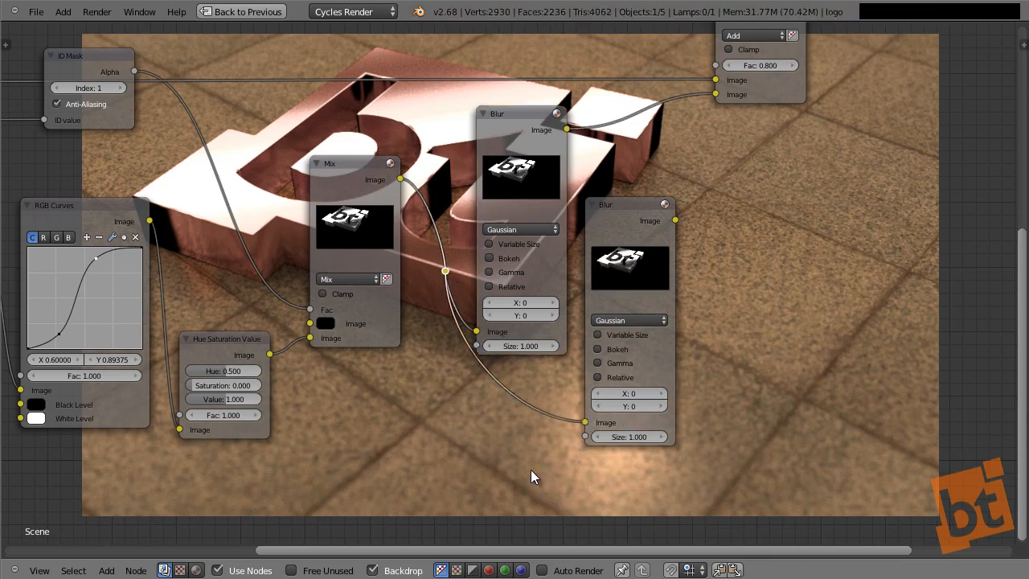
pyautogui.moveTo(526, 141); pyautogui.dragTo(537, 132)
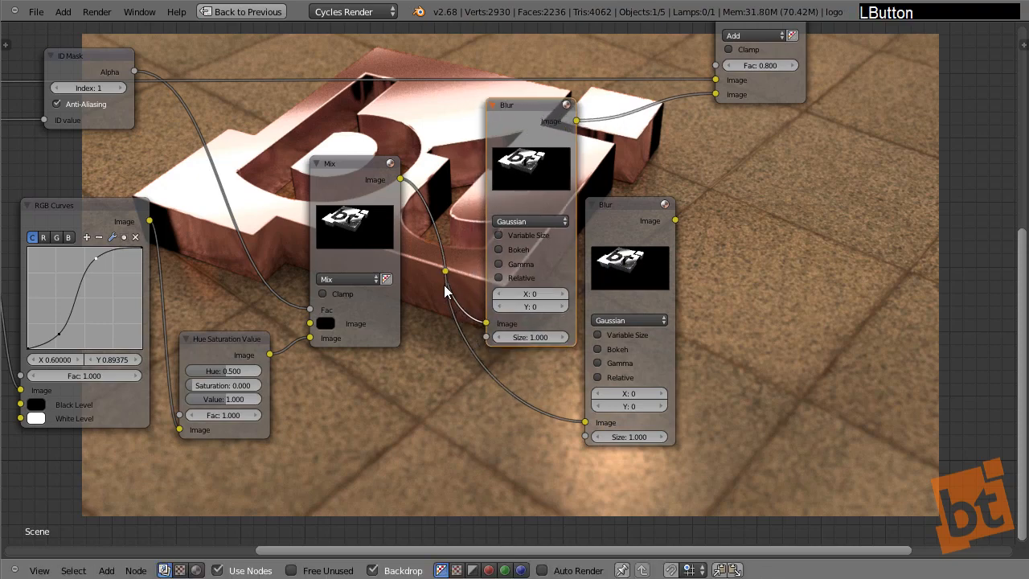
# Duplicate the Add node onto the first Blur's output link and connect the second Blur to its lower image input
pyautogui.moveTo(777, 149); pyautogui.dragTo(610, 344, button='middle')
pyautogui.moveTo(580, 136); pyautogui.dragTo(729, 131)
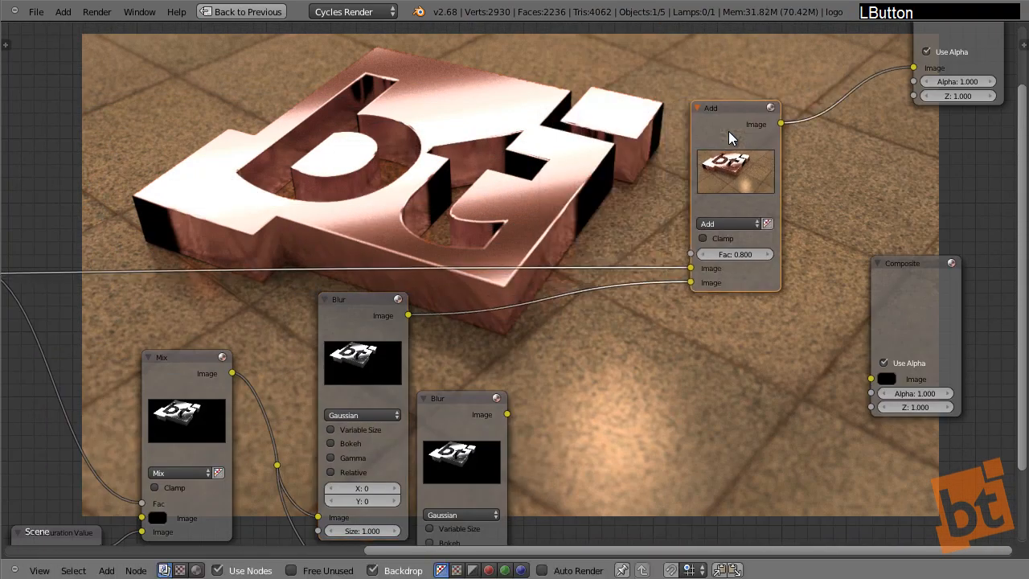
pyautogui.hotkey('shift', 'd')
pyautogui.click(575, 310)
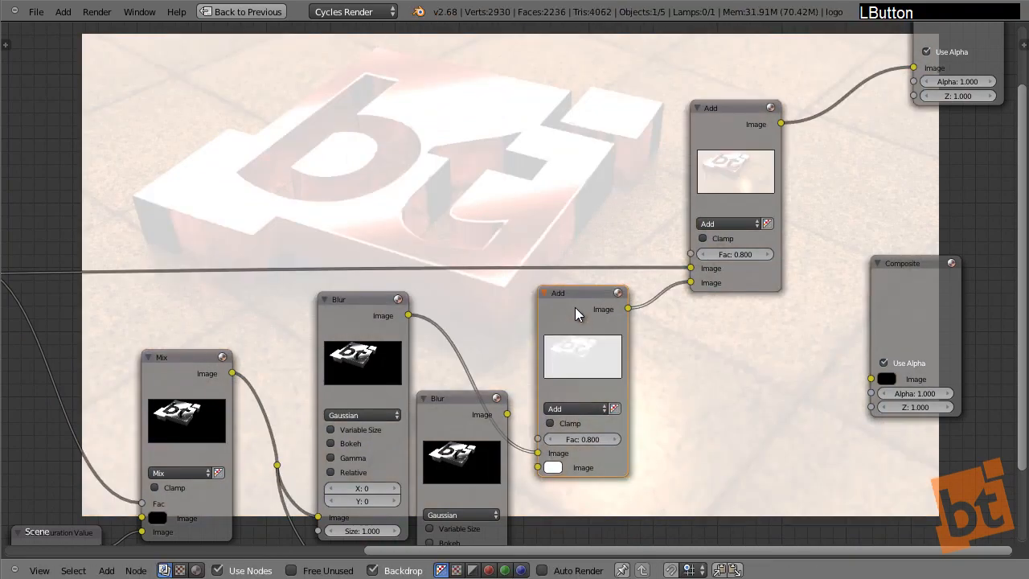
pyautogui.moveTo(591, 356); pyautogui.dragTo(595, 264, button='middle')
pyautogui.moveTo(511, 322); pyautogui.dragTo(555, 402)
pyautogui.moveTo(539, 391); pyautogui.dragTo(579, 298, button='middle')
pyautogui.moveTo(512, 230); pyautogui.dragTo(515, 305)
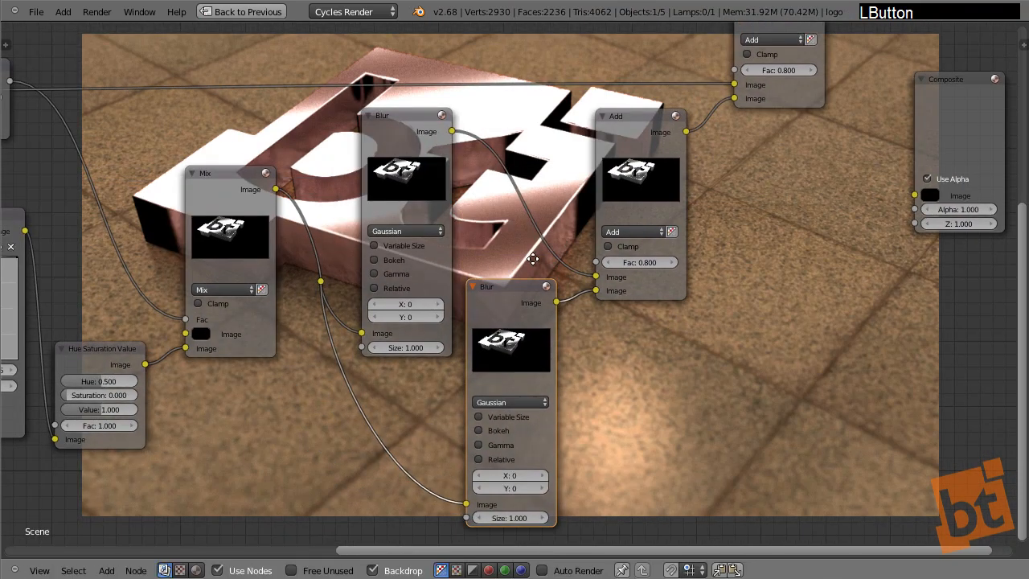
# Preview the output of the Add node that joins the two Blur nodes in the Viewer
pyautogui.moveTo(392, 178); pyautogui.dragTo(435, 168, button='middle')
pyautogui.keyDown('ctrl'); pyautogui.keyDown('shift'); pyautogui.click(680, 107); pyautogui.keyUp('shift'); pyautogui.keyUp('ctrl')
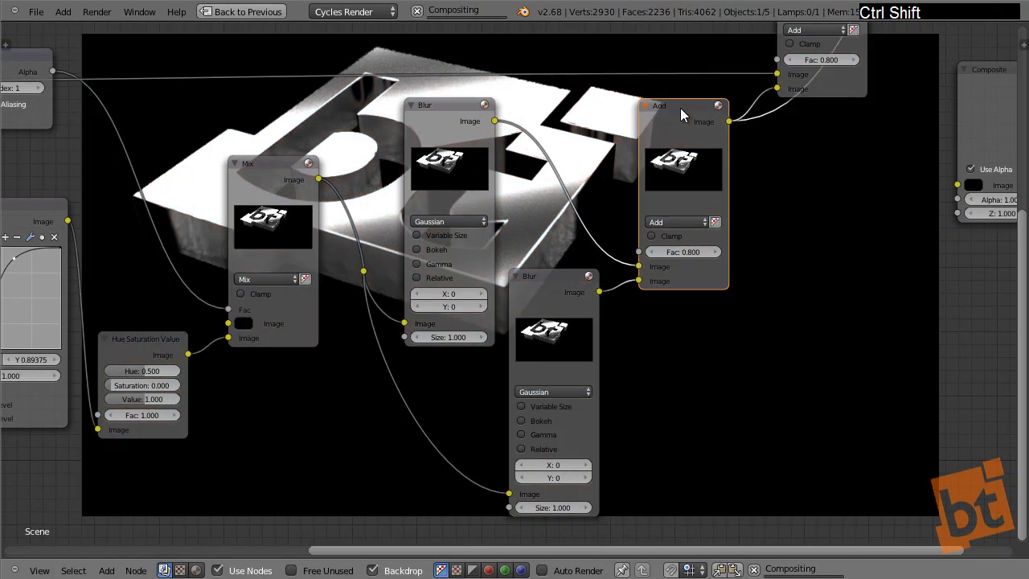
pyautogui.moveTo(509, 221); pyautogui.dragTo(625, 343, button='middle')
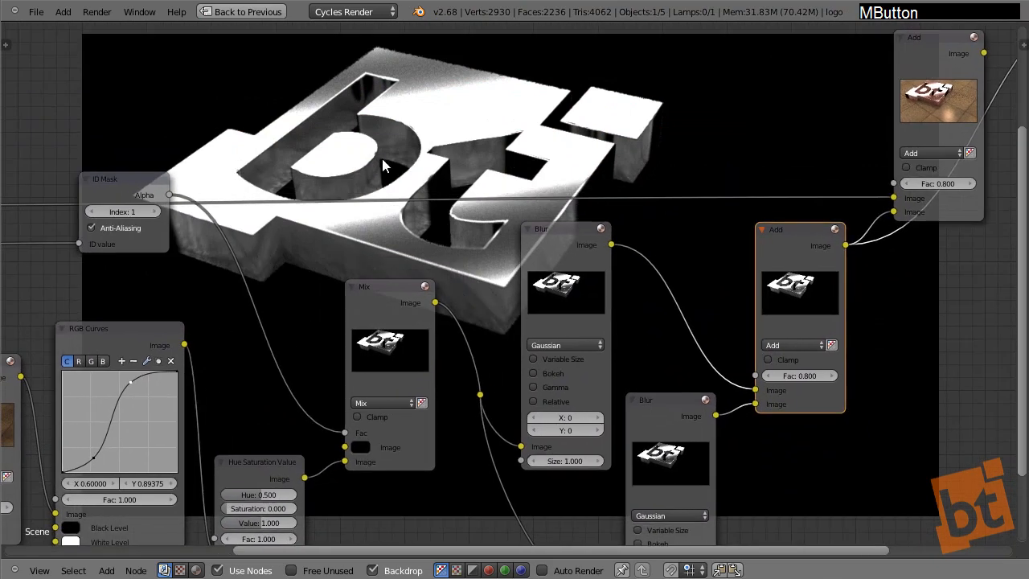
pyautogui.moveTo(518, 259); pyautogui.dragTo(515, 259, button='middle')
pyautogui.moveTo(565, 369); pyautogui.dragTo(562, 329, button='middle')
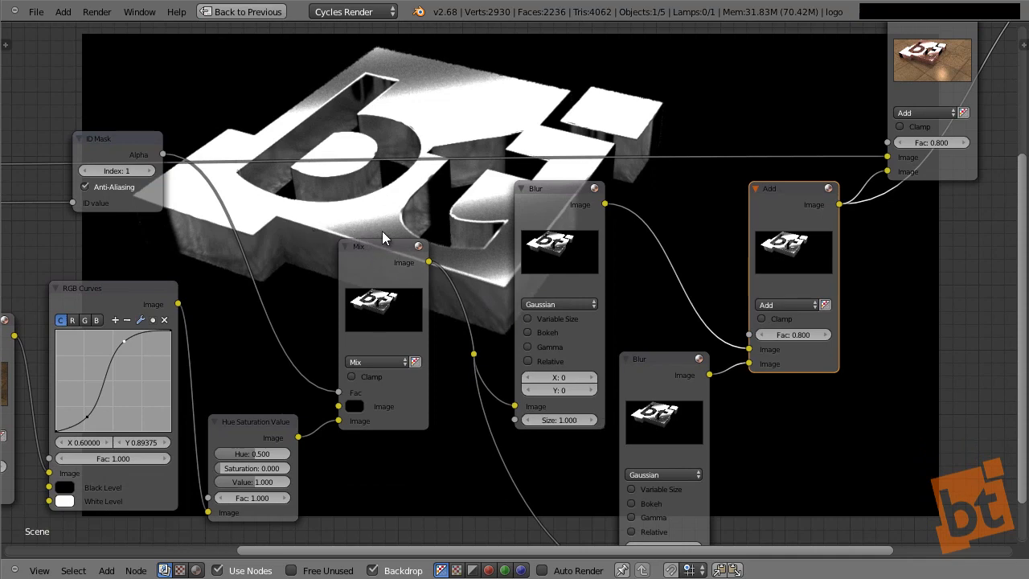
# Set the first Blur node's X and Y sizes to 6
pyautogui.click(594, 377)
pyautogui.click(593, 377)
pyautogui.click(594, 377)
pyautogui.click(593, 377)
pyautogui.click(594, 377)
pyautogui.click(593, 377)
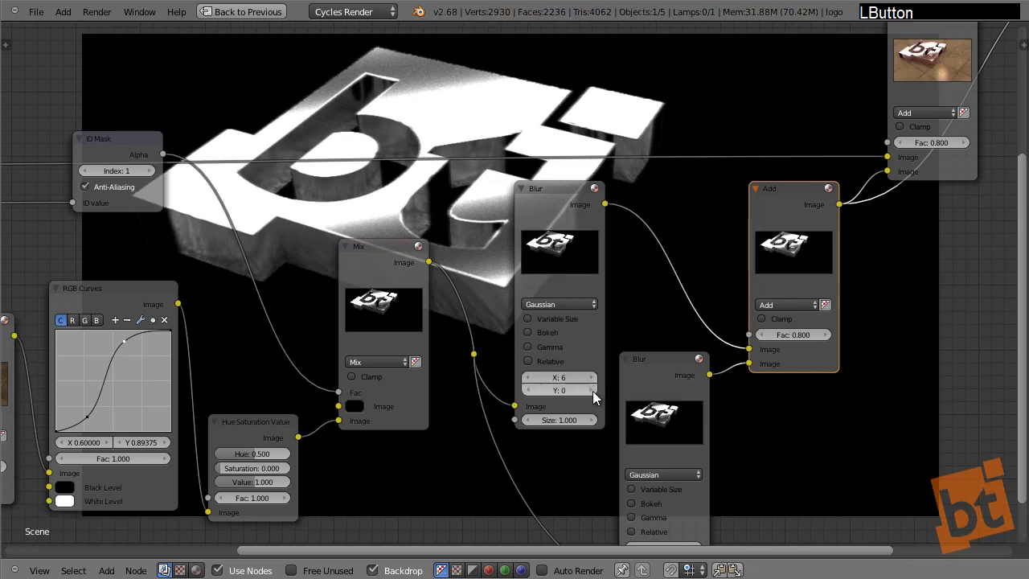
pyautogui.click(593, 391)
pyautogui.click(593, 390)
pyautogui.click(593, 391)
pyautogui.click(592, 391)
pyautogui.click(592, 391)
pyautogui.click(593, 391)
pyautogui.click(592, 390)
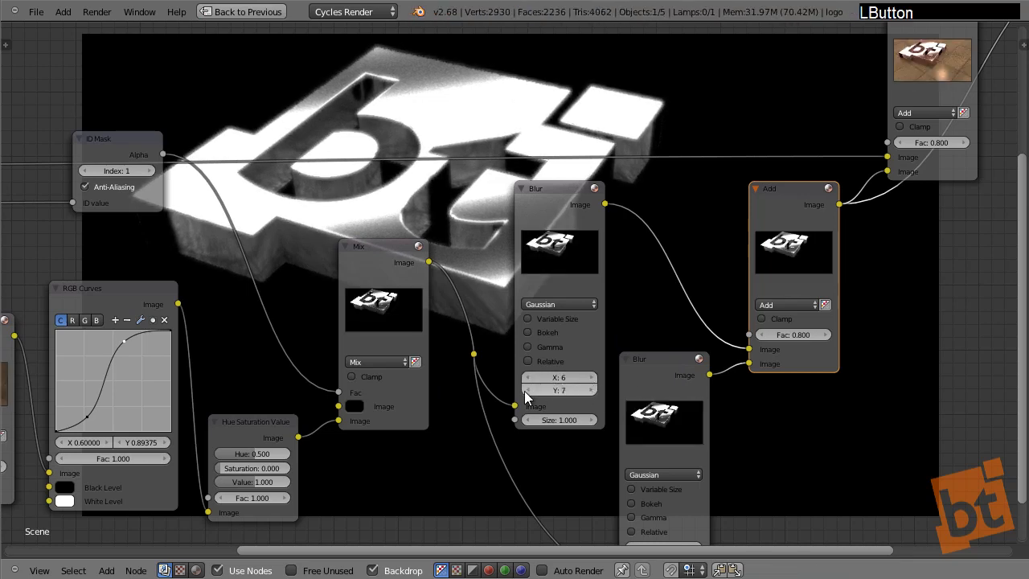
pyautogui.click(525, 391)
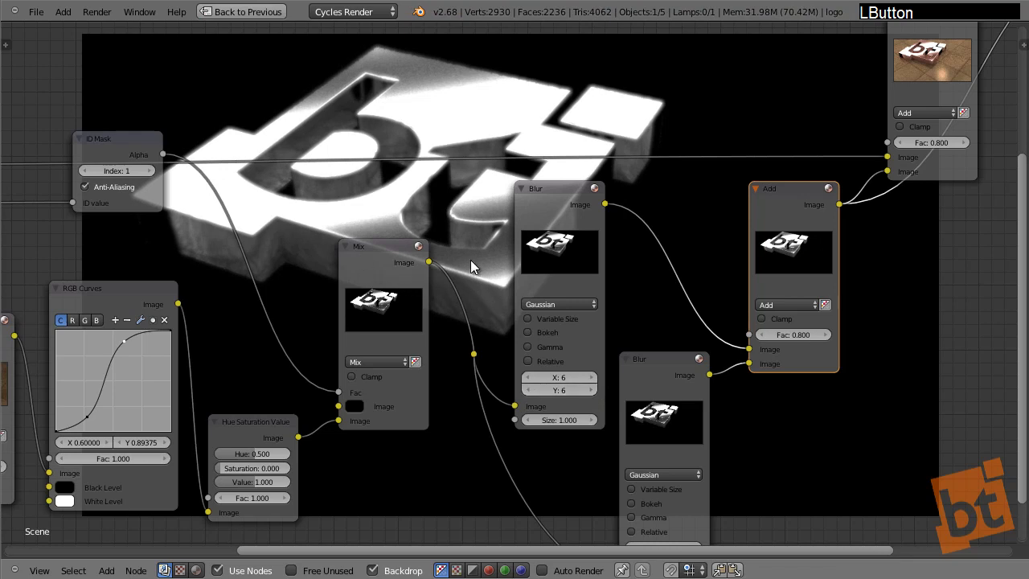
# Set the second Blur node's X size to 40 and its Y size to 6
pyautogui.moveTo(578, 387); pyautogui.dragTo(545, 267, button='middle')
pyautogui.click(630, 426)
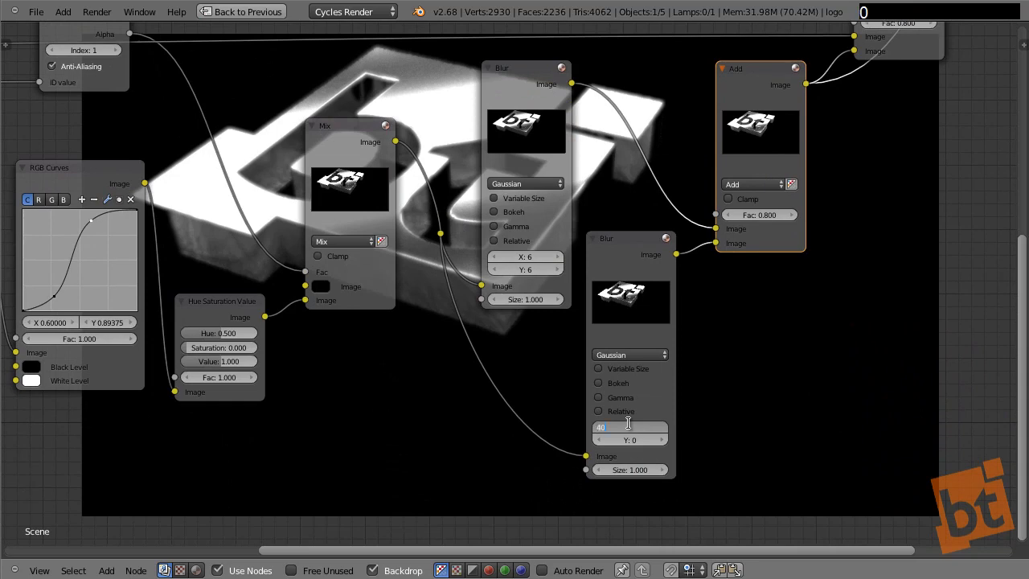
pyautogui.press('Tab')
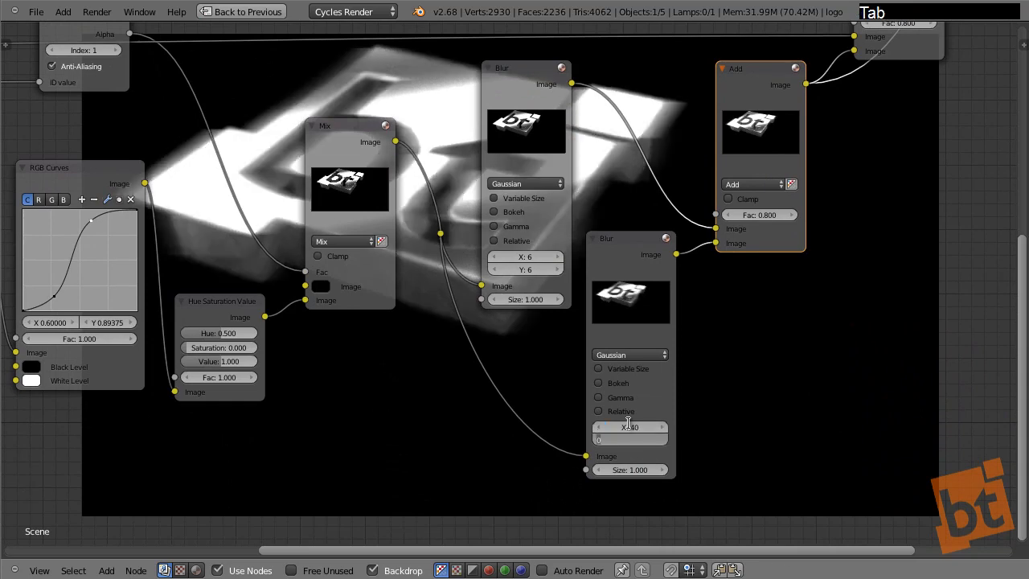
pyautogui.press('Return')
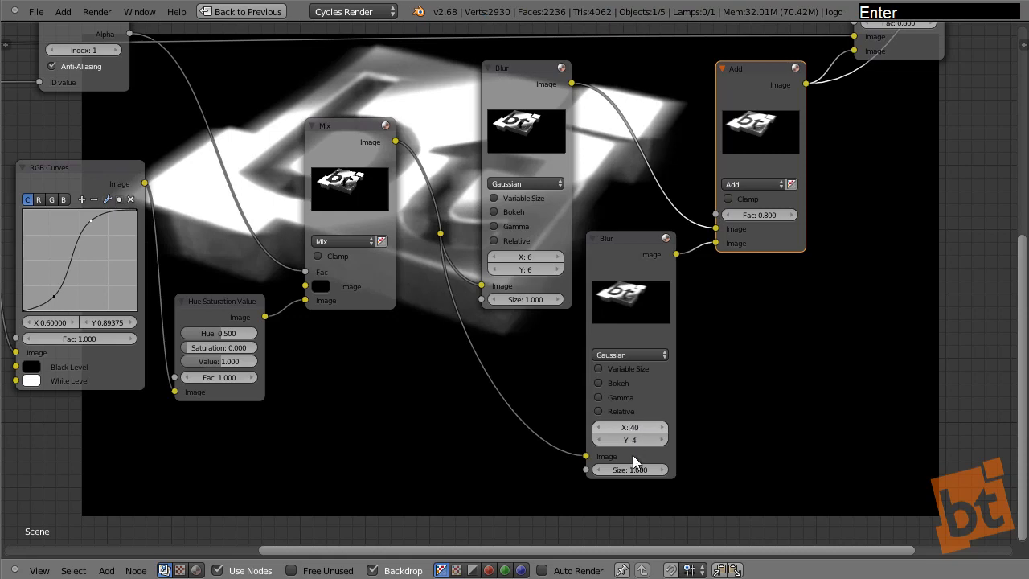
pyautogui.click(663, 442)
pyautogui.click(664, 442)
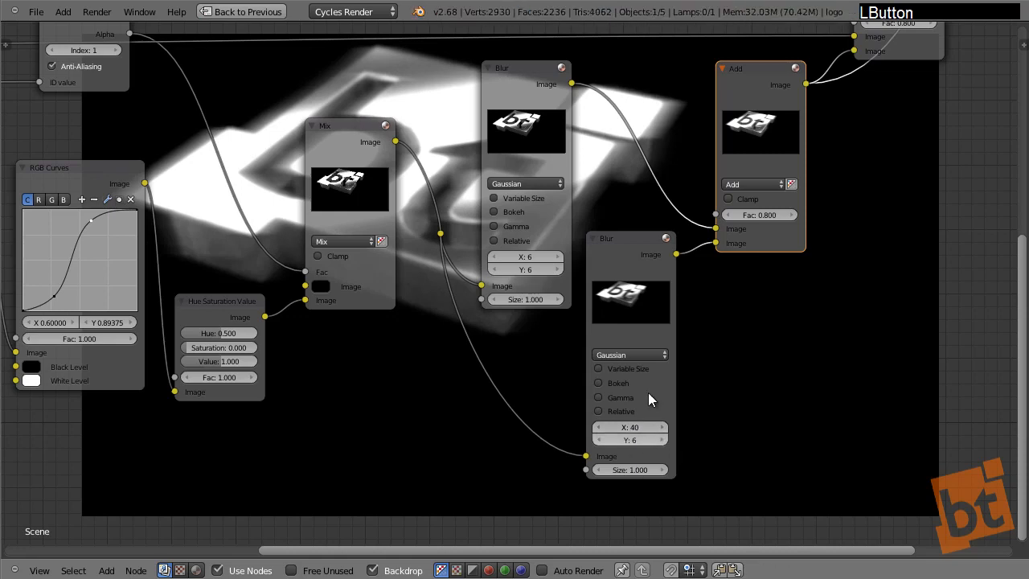
# Try low factors such as 0.1 and 0.2 on the Add node that joins the two blurs
pyautogui.moveTo(701, 351); pyautogui.dragTo(592, 486, button='middle')
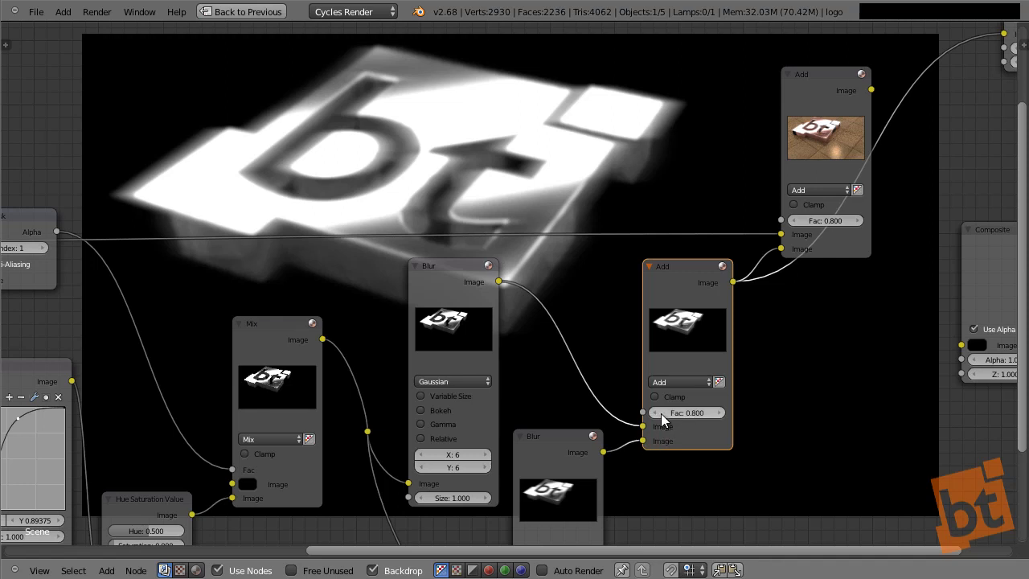
pyautogui.click(656, 413)
pyautogui.click(656, 414)
pyautogui.click(656, 414)
pyautogui.click(656, 413)
pyautogui.click(656, 413)
pyautogui.click(656, 414)
pyautogui.click(657, 413)
pyautogui.click(656, 413)
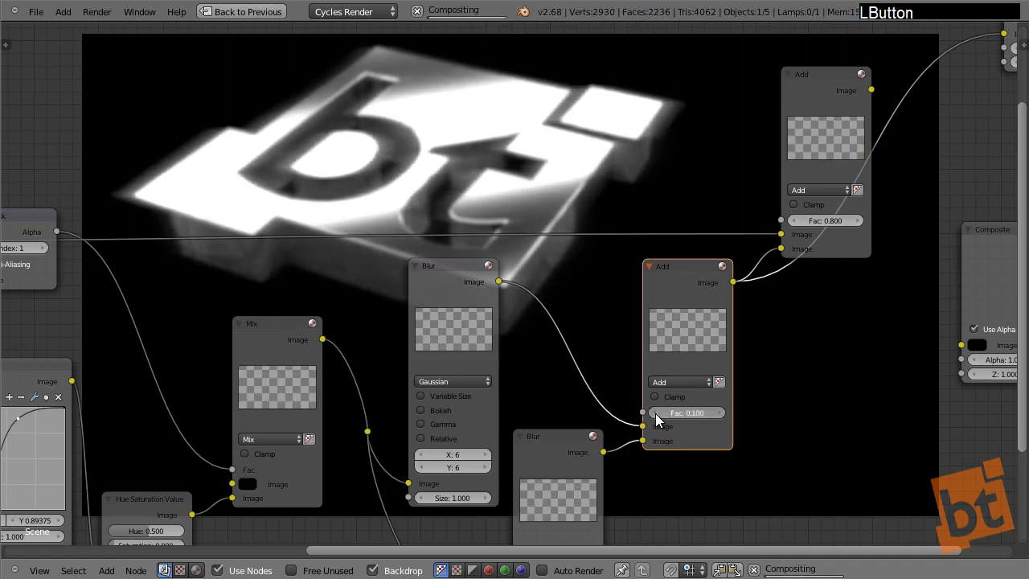
pyautogui.click(721, 413)
pyautogui.click(720, 413)
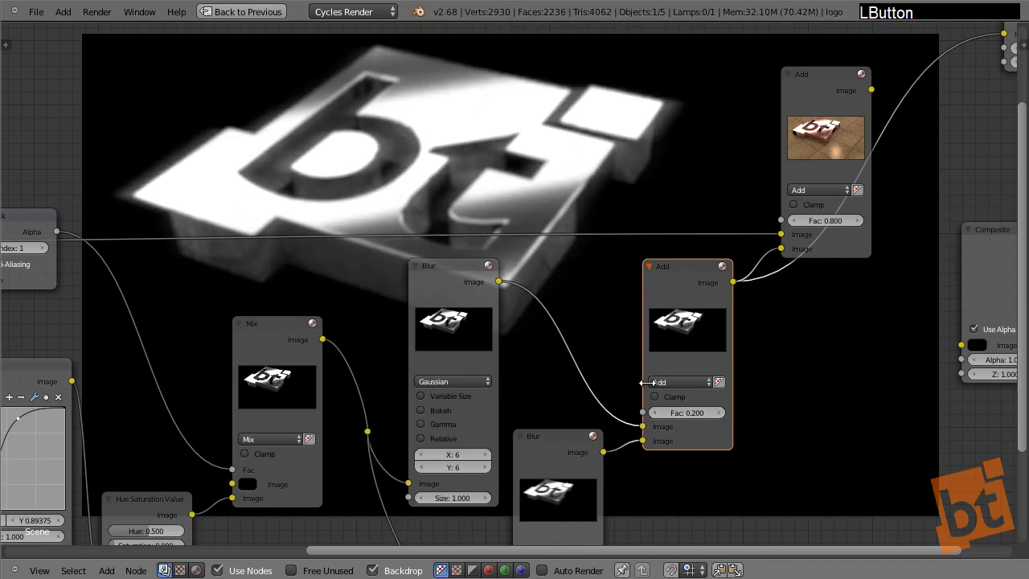
pyautogui.click(654, 412)
pyautogui.click(654, 412)
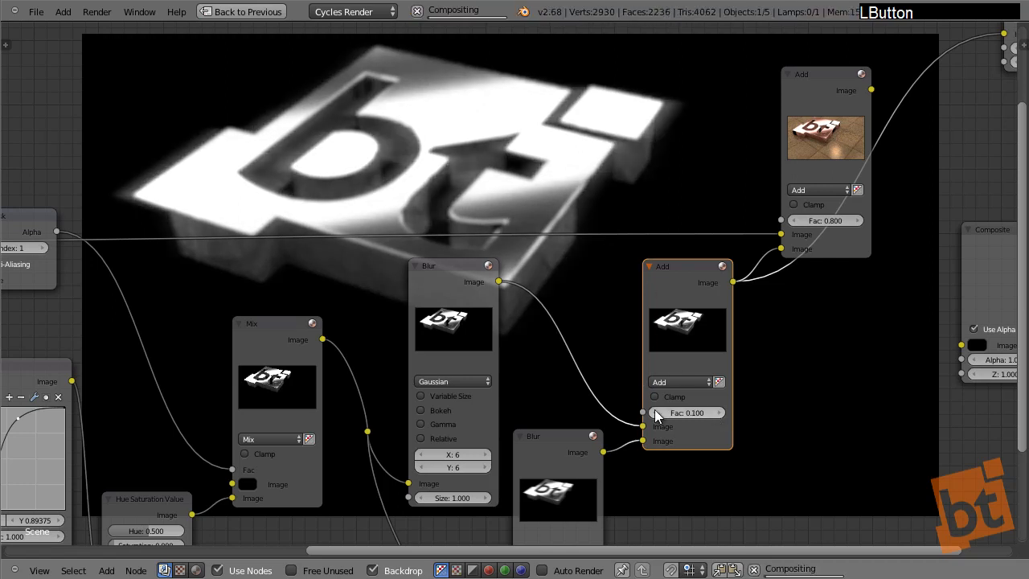
# Raise the blur-joining Add node's factor past 0.5 to compare the glow, and settle on 0.3
pyautogui.click(718, 415)
pyautogui.click(718, 415)
pyautogui.click(718, 415)
pyautogui.click(718, 415)
pyautogui.click(718, 415)
pyautogui.click(717, 415)
pyautogui.click(660, 416)
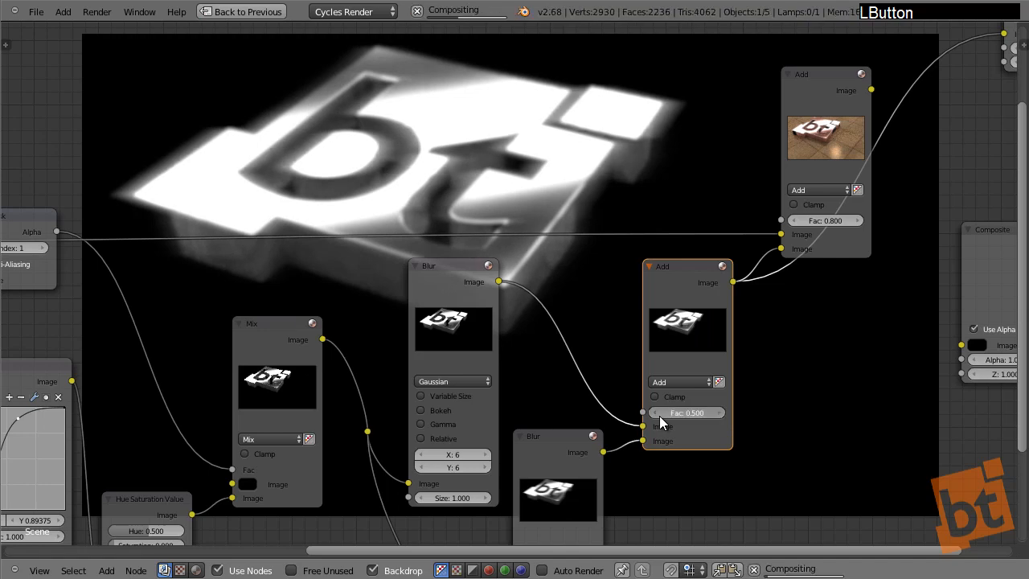
pyautogui.click(660, 418)
pyautogui.click(660, 418)
# Stretch the second Blur node to an X size of 240 and set the blur-joining Add node's factor to 0.4
pyautogui.moveTo(523, 358); pyautogui.dragTo(570, 447, button='middle')
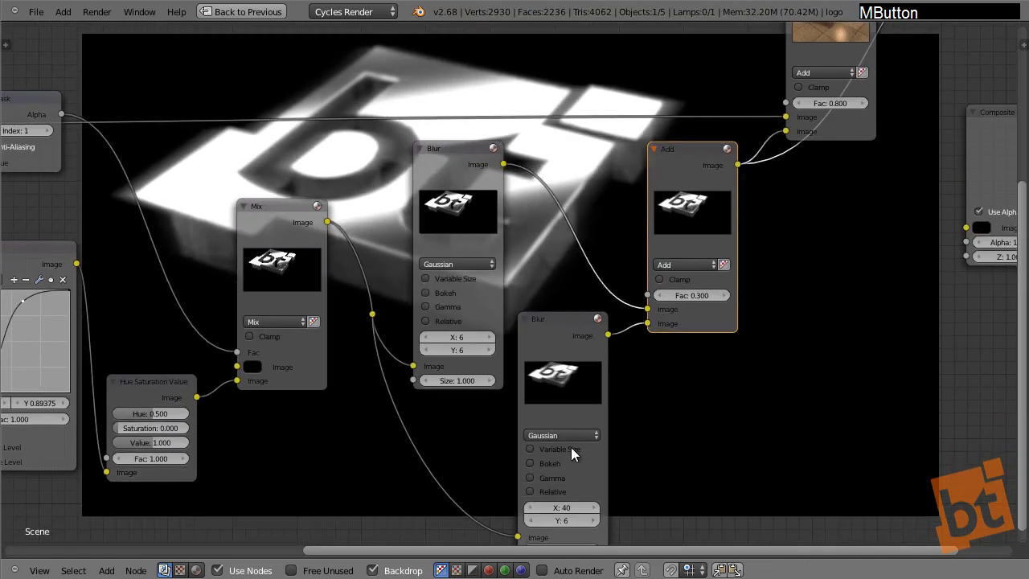
pyautogui.moveTo(564, 507); pyautogui.dragTo(711, 511)
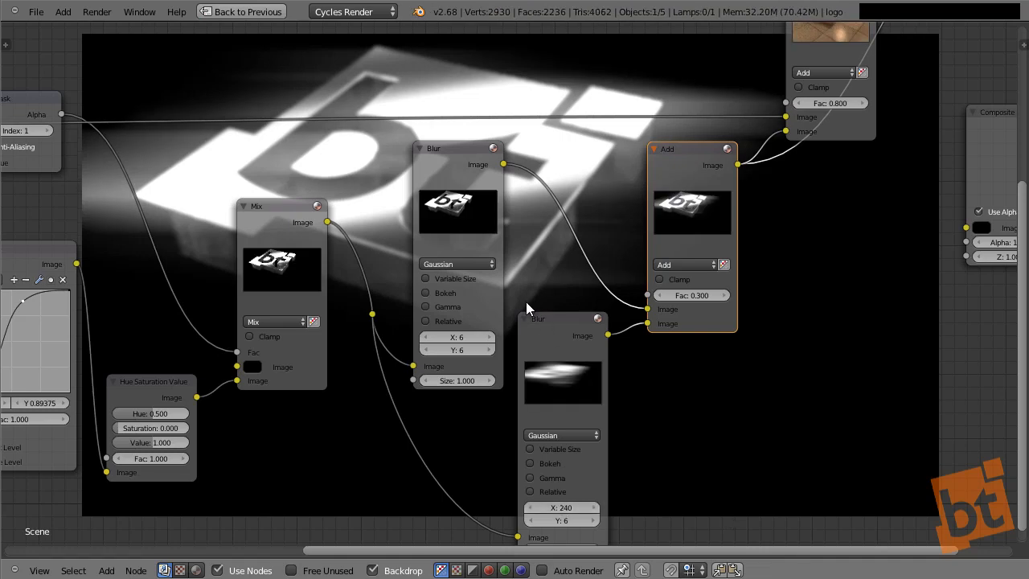
pyautogui.moveTo(526, 302); pyautogui.dragTo(495, 429, button='middle')
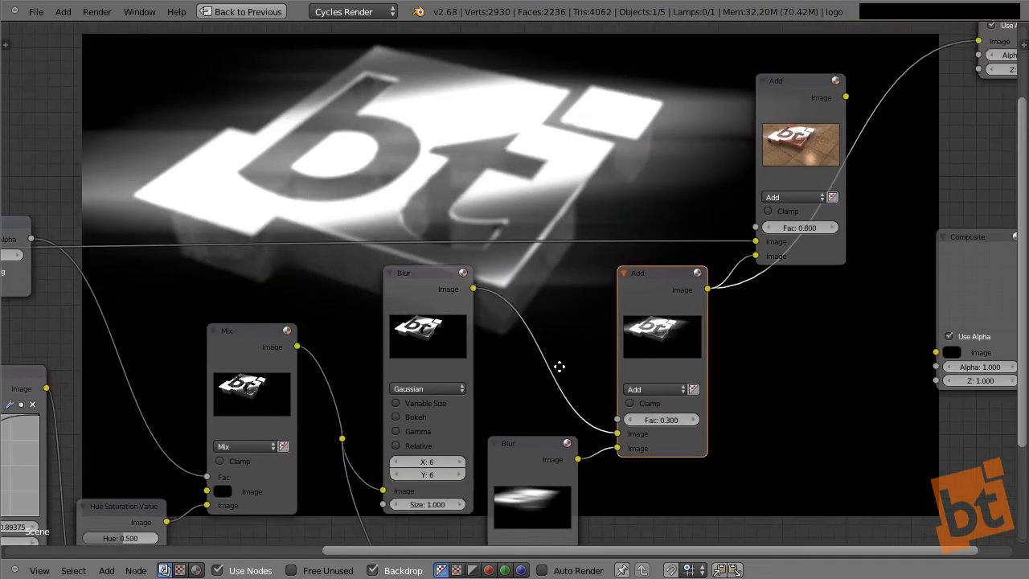
pyautogui.moveTo(560, 367); pyautogui.dragTo(605, 362, button='middle')
pyautogui.click(686, 364)
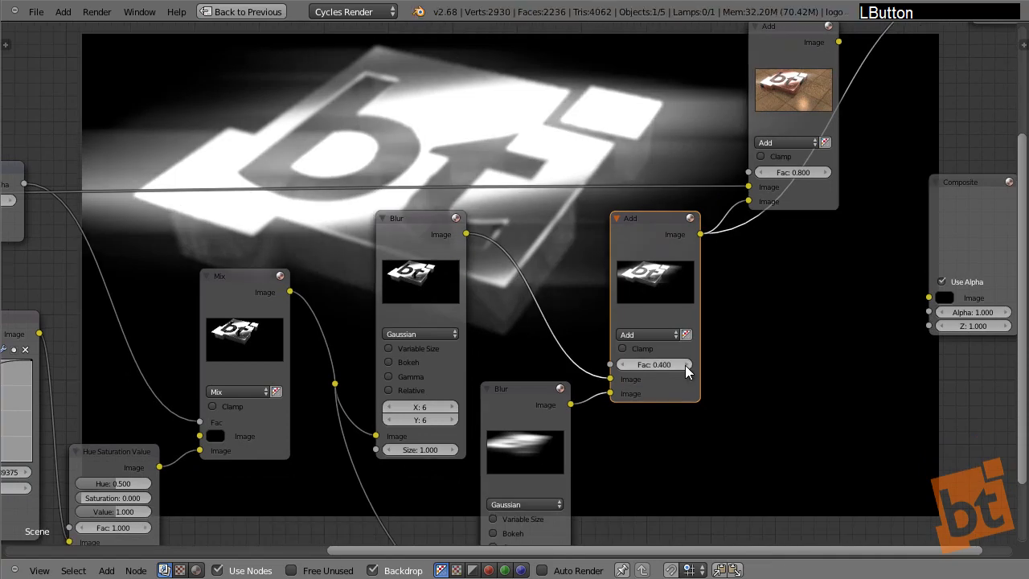
# Try the Bokeh option on both Blur nodes and switch it off again
pyautogui.moveTo(714, 334); pyautogui.dragTo(706, 217, button='middle')
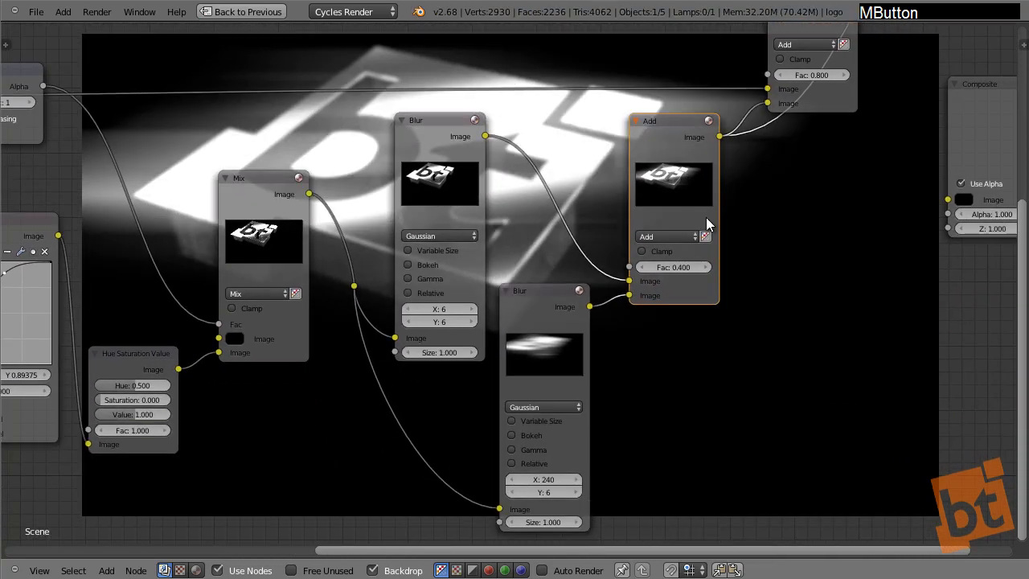
pyautogui.click(511, 435)
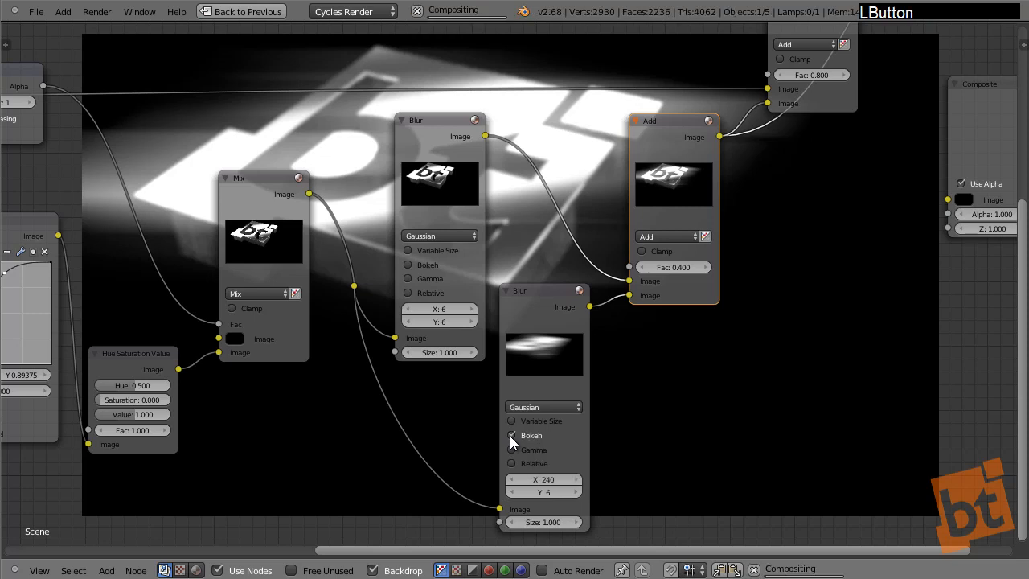
pyautogui.click(408, 264)
pyautogui.click(408, 264)
pyautogui.click(511, 435)
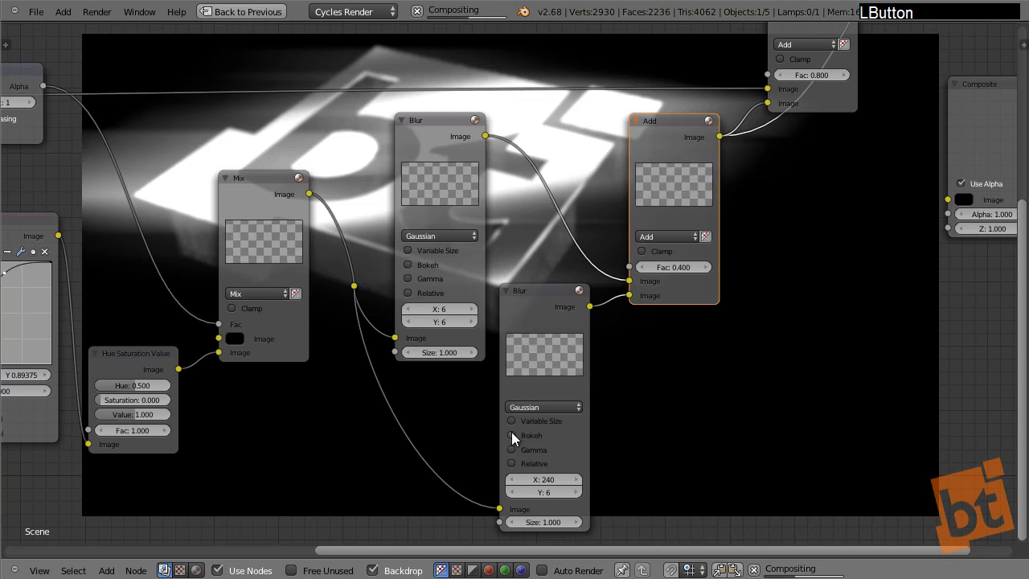
# Move the final Add node closer to the Viewer and Composite nodes
pyautogui.moveTo(690, 142); pyautogui.dragTo(422, 233, button='middle')
pyautogui.moveTo(421, 233); pyautogui.dragTo(535, 199)
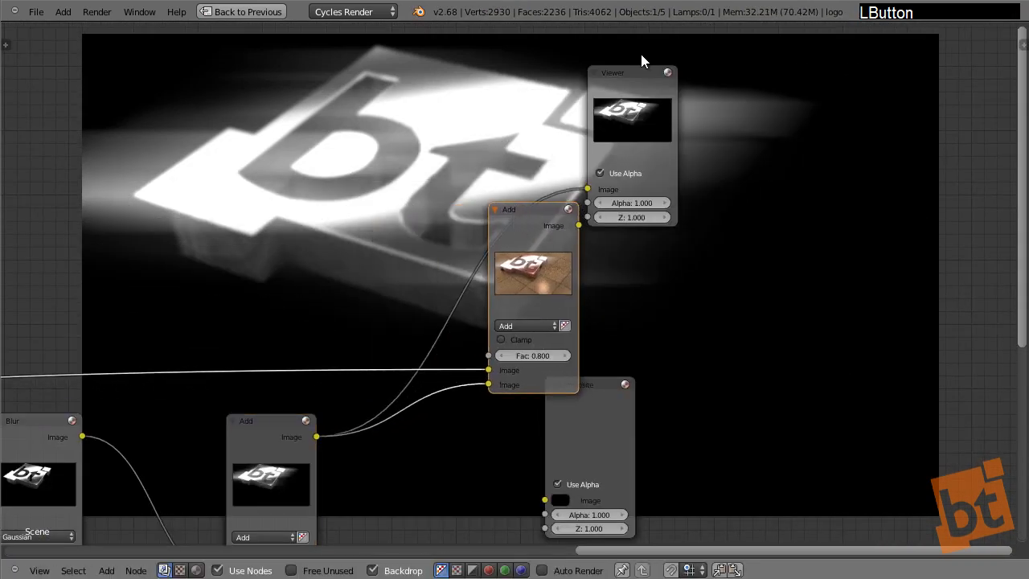
# Spread out the Viewer, Composite and final Add nodes, and display the final Add node's output in the backdrop
pyautogui.moveTo(647, 81); pyautogui.dragTo(760, 73)
pyautogui.moveTo(579, 405); pyautogui.dragTo(768, 384)
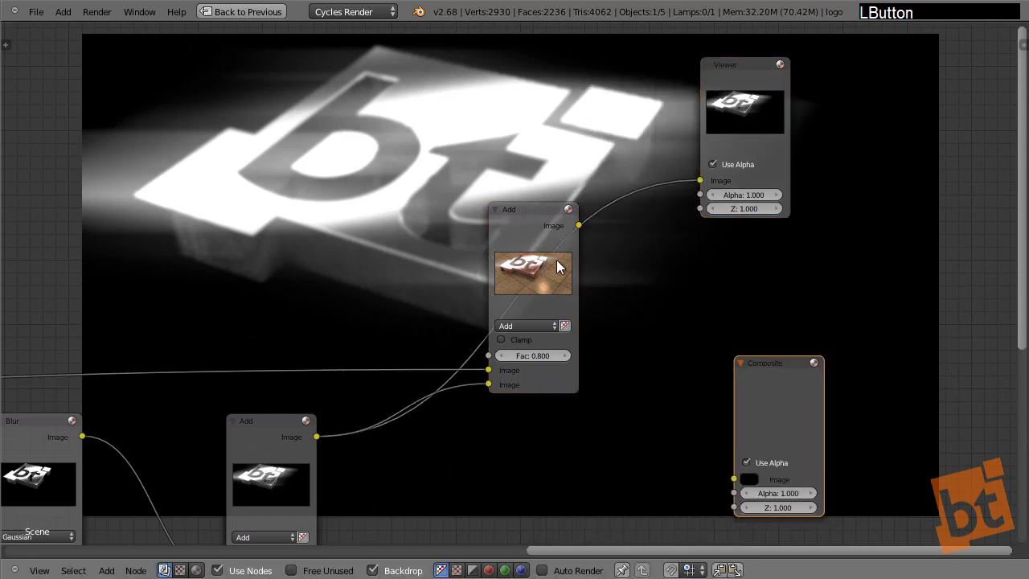
pyautogui.moveTo(536, 208); pyautogui.dragTo(620, 219)
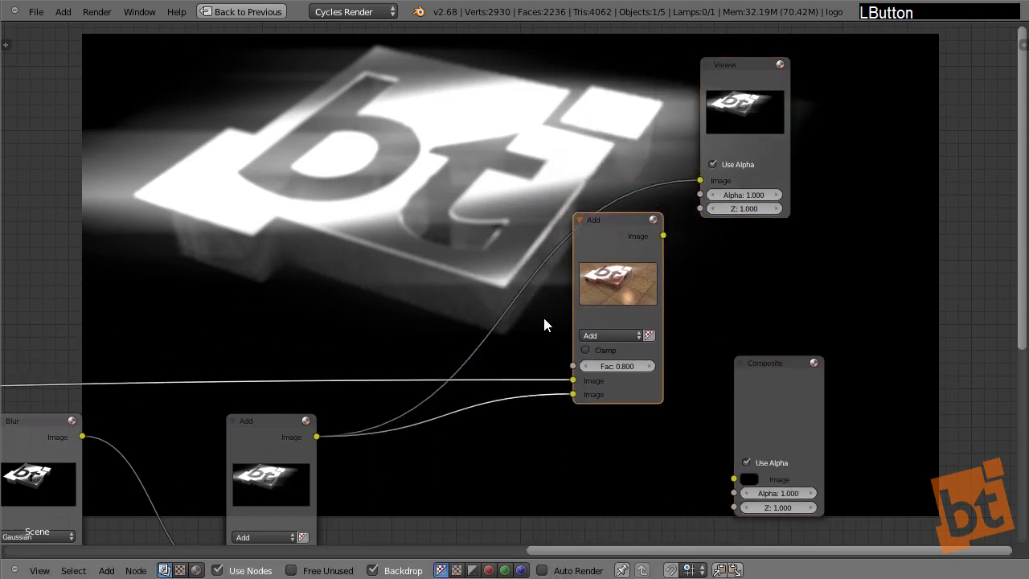
pyautogui.moveTo(544, 320); pyautogui.dragTo(580, 199, button='middle')
pyautogui.keyDown('ctrl'); pyautogui.keyDown('shift'); pyautogui.click(674, 72); pyautogui.keyUp('shift'); pyautogui.keyUp('ctrl')
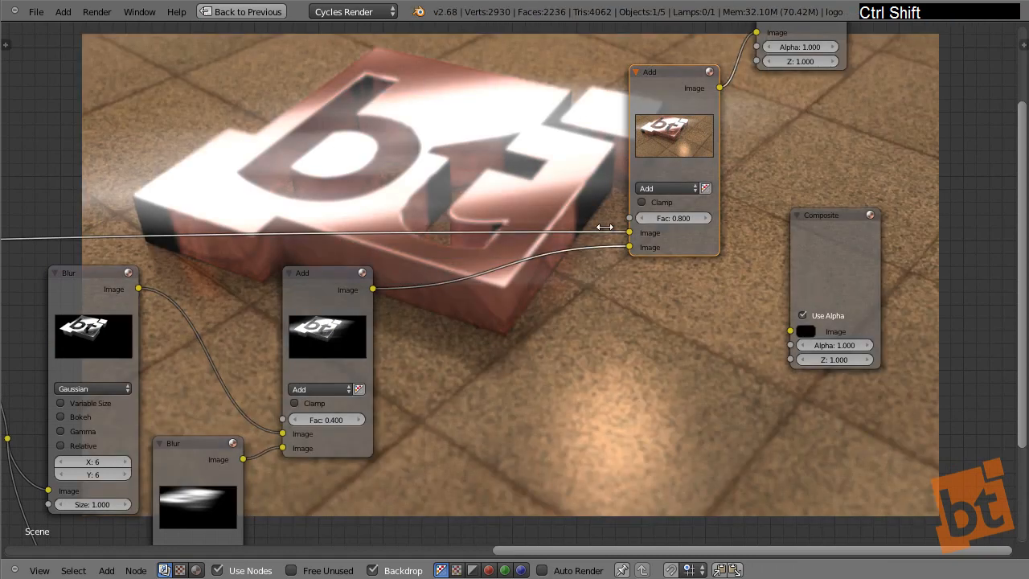
# Insert a Mix node between the blur-joining Add node and the final Add node, feeding the glow into its second image input
pyautogui.hotkey('shift', 'a')
pyautogui.moveTo(547, 325)
pyautogui.moveTo(529, 287)
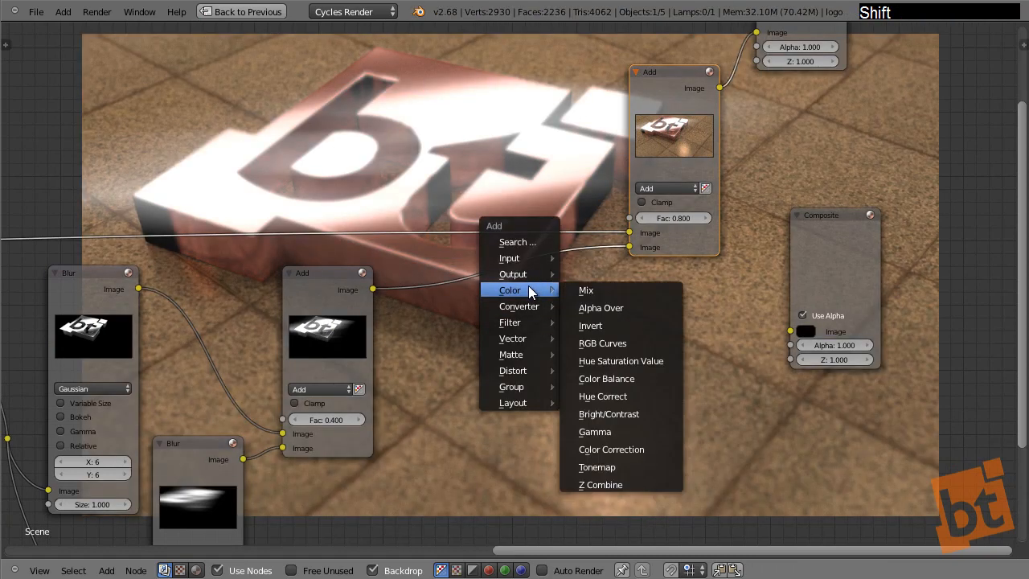
pyautogui.click(595, 291)
pyautogui.click(435, 263)
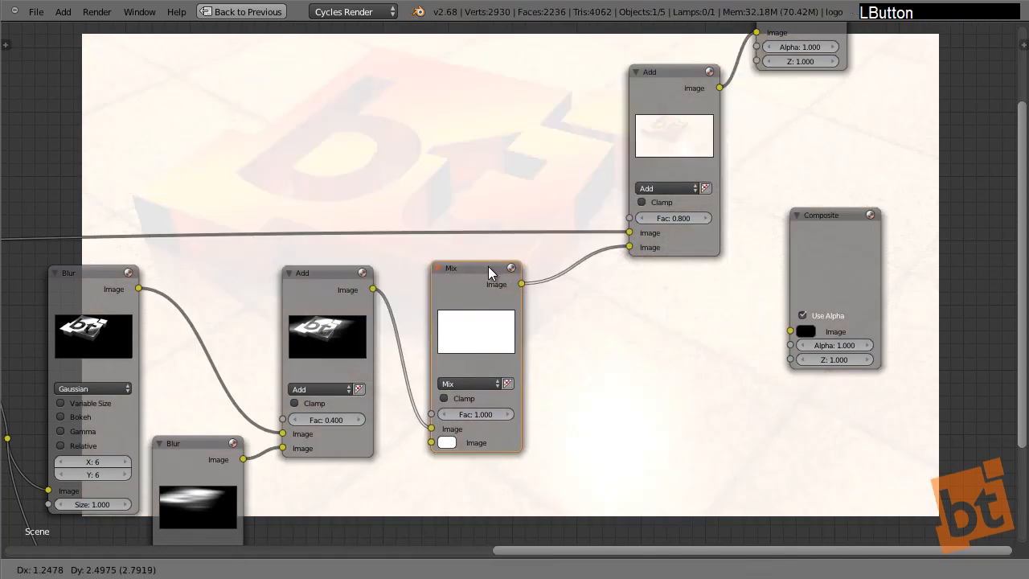
pyautogui.moveTo(411, 432); pyautogui.dragTo(439, 447)
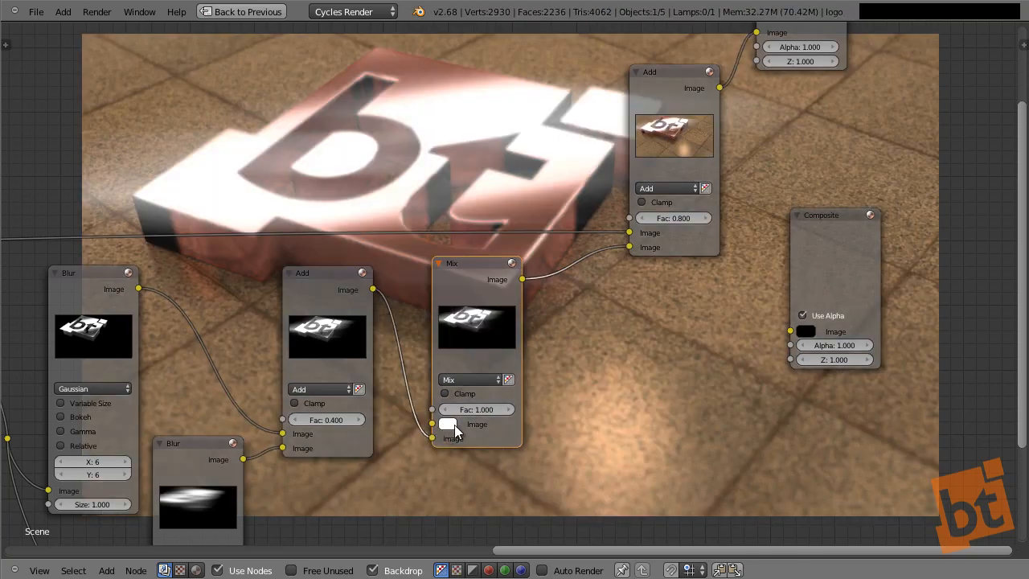
# Display the Mix node's output in the backdrop and set its first image colour to light orange
pyautogui.click(448, 424)
pyautogui.keyDown('ctrl'); pyautogui.keyDown('shift'); pyautogui.click(477, 274); pyautogui.keyUp('shift'); pyautogui.keyUp('ctrl')
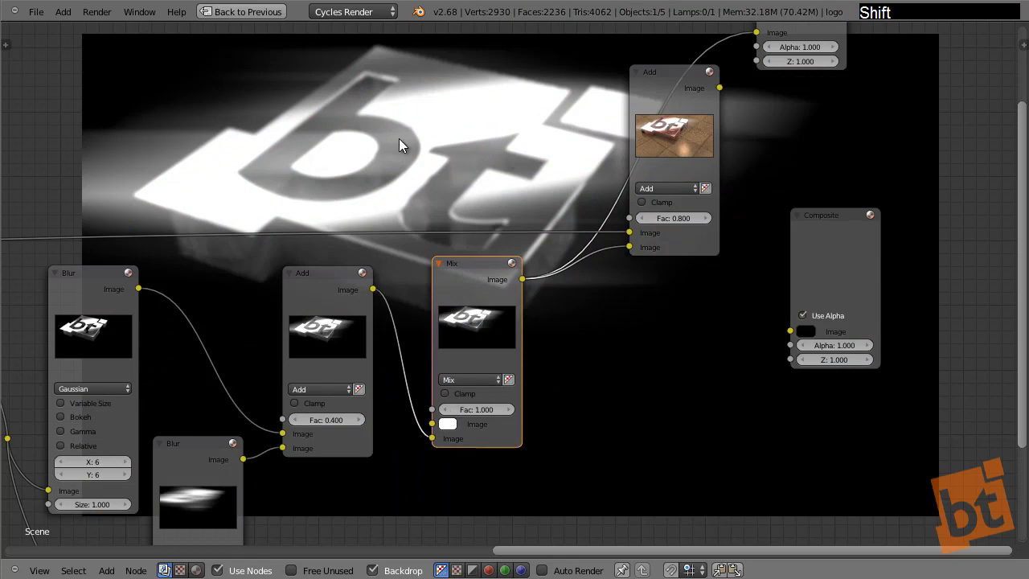
pyautogui.click(454, 426)
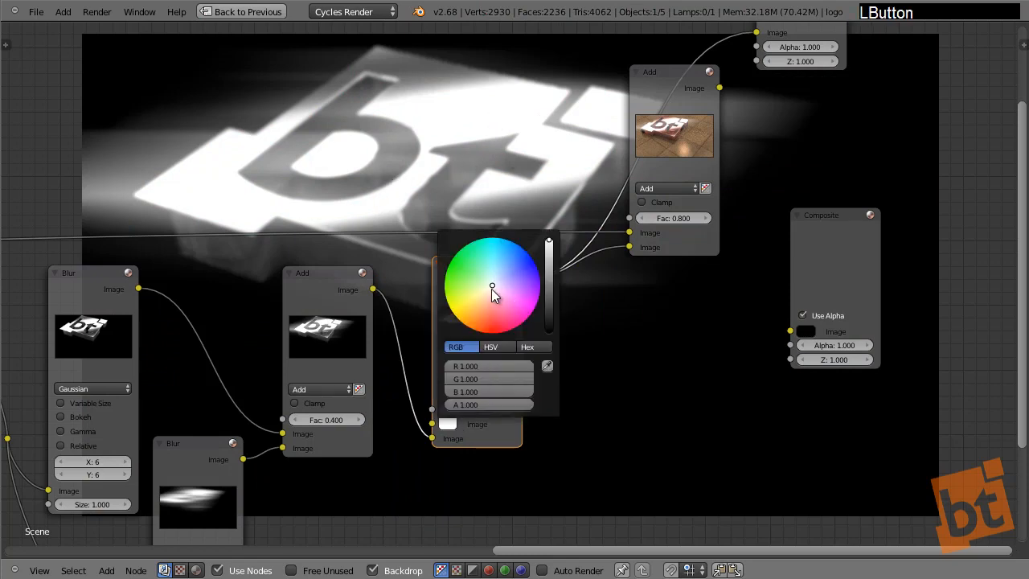
pyautogui.click(483, 312)
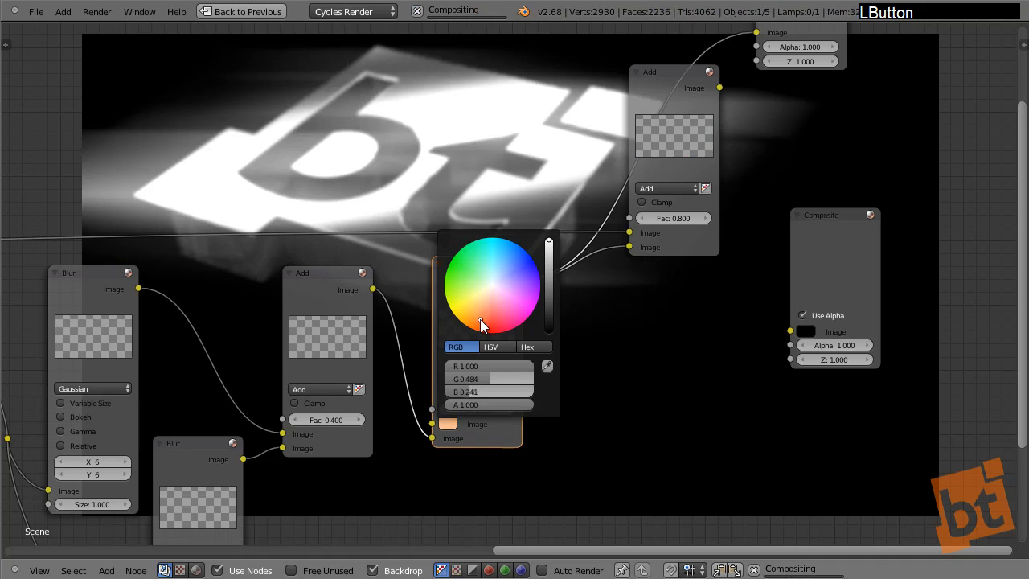
# Try the Add blend type on the new Mix node and switch it to Multiply
pyautogui.click(466, 379)
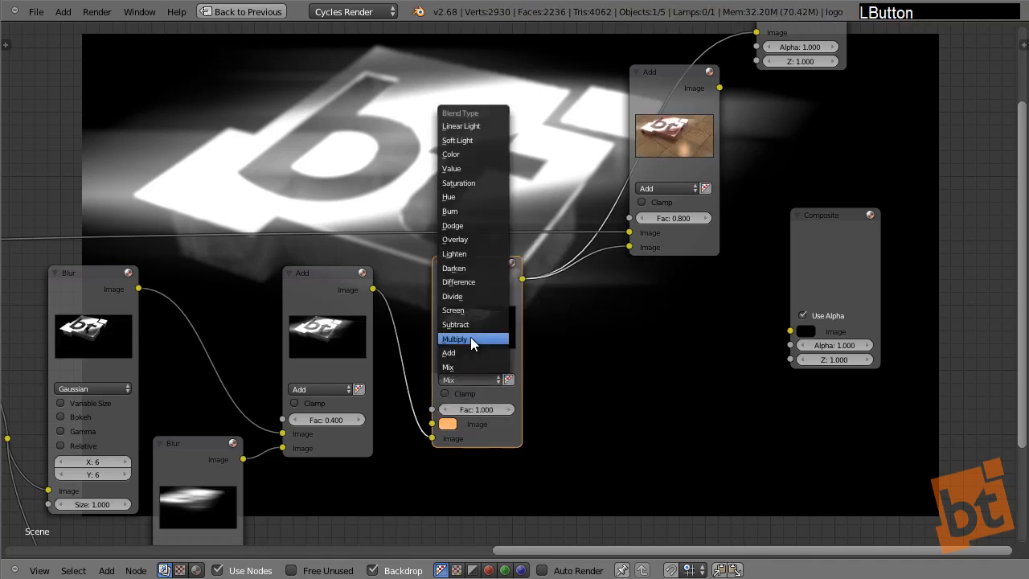
pyautogui.click(471, 354)
pyautogui.click(472, 378)
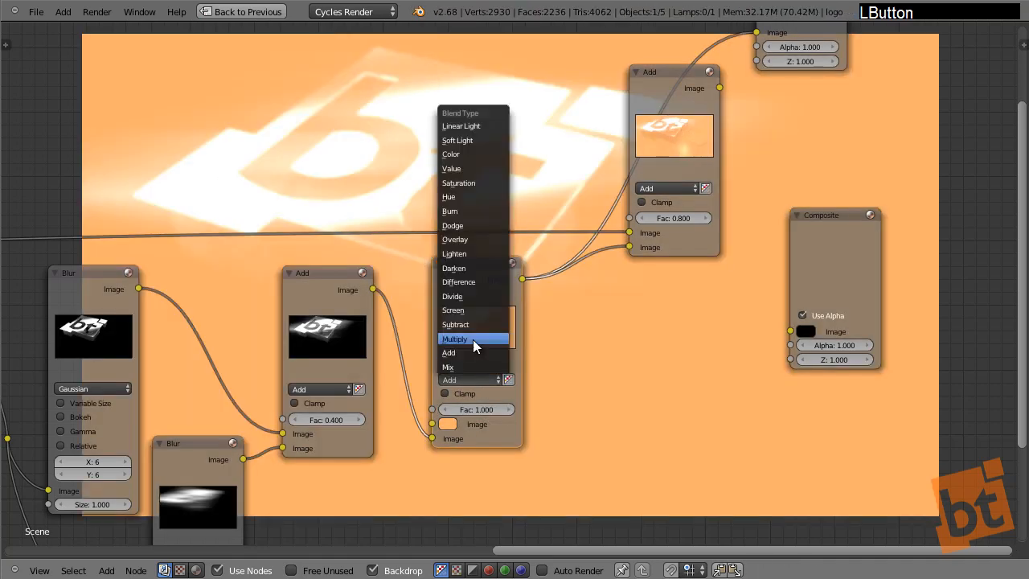
pyautogui.click(472, 340)
pyautogui.moveTo(484, 348); pyautogui.dragTo(508, 346, button='middle')
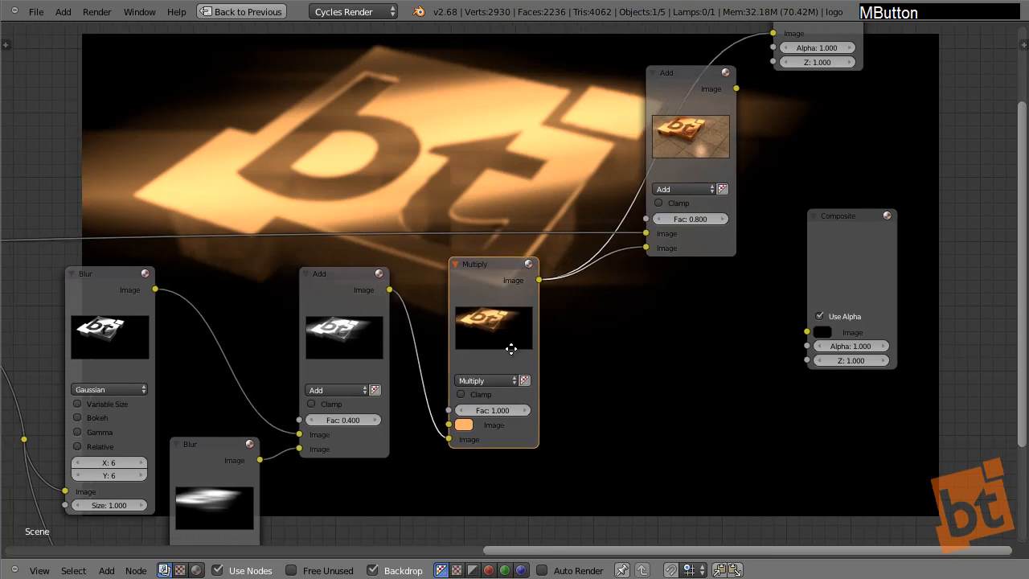
# Saturate the Multiply node's colour to a stronger orange of R 1.000, G 0.327, B 0.000
pyautogui.click(474, 424)
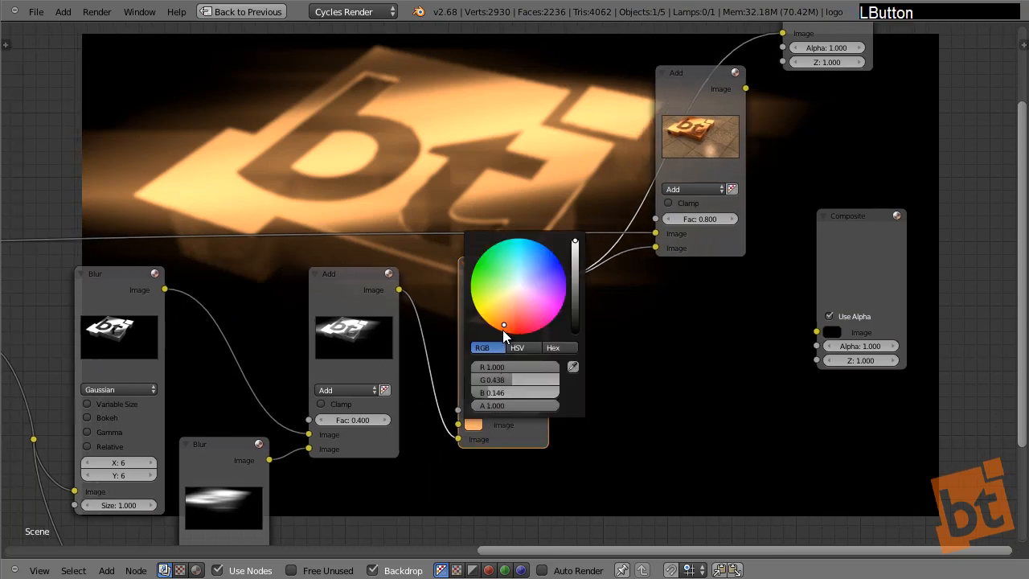
pyautogui.moveTo(504, 331); pyautogui.dragTo(501, 333)
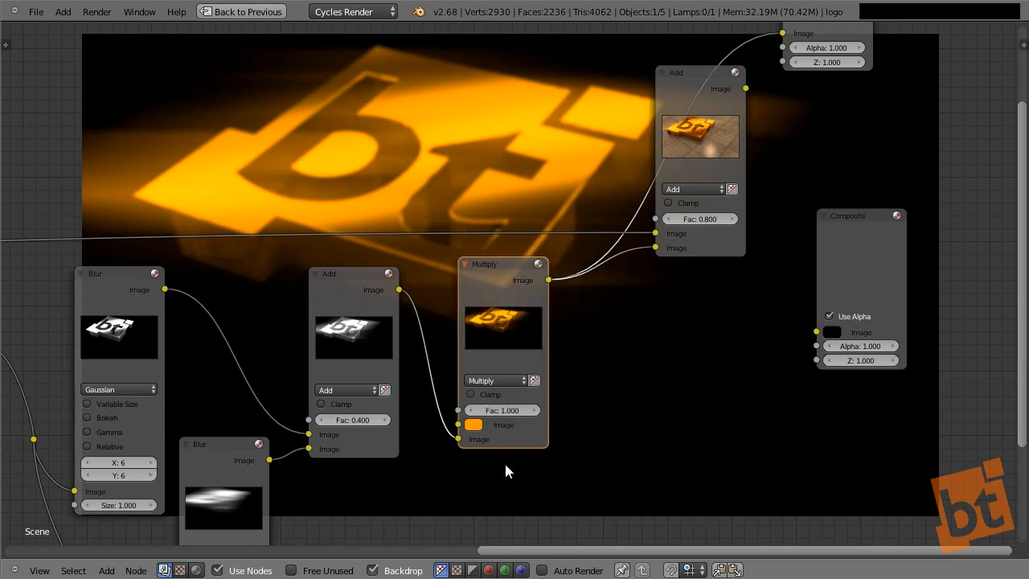
pyautogui.moveTo(520, 335); pyautogui.dragTo(503, 260, button='middle')
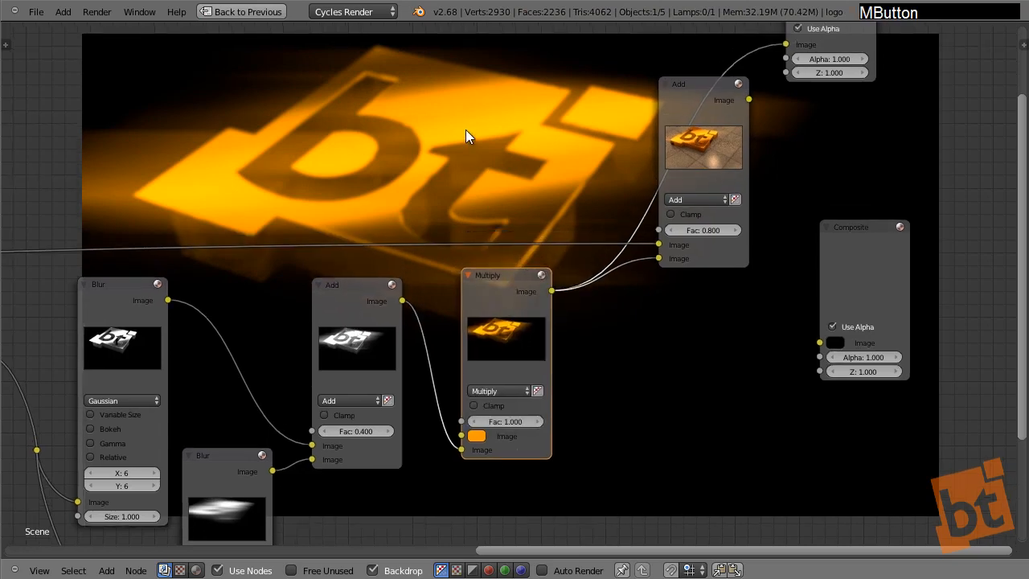
# Display the final Add node's output in the backdrop and raise its factor to 1.5
pyautogui.keyDown('ctrl'); pyautogui.keyDown('shift'); pyautogui.click(689, 87); pyautogui.keyUp('shift'); pyautogui.keyUp('ctrl')
pyautogui.moveTo(700, 135); pyautogui.dragTo(760, 184, button='middle')
pyautogui.click(799, 279)
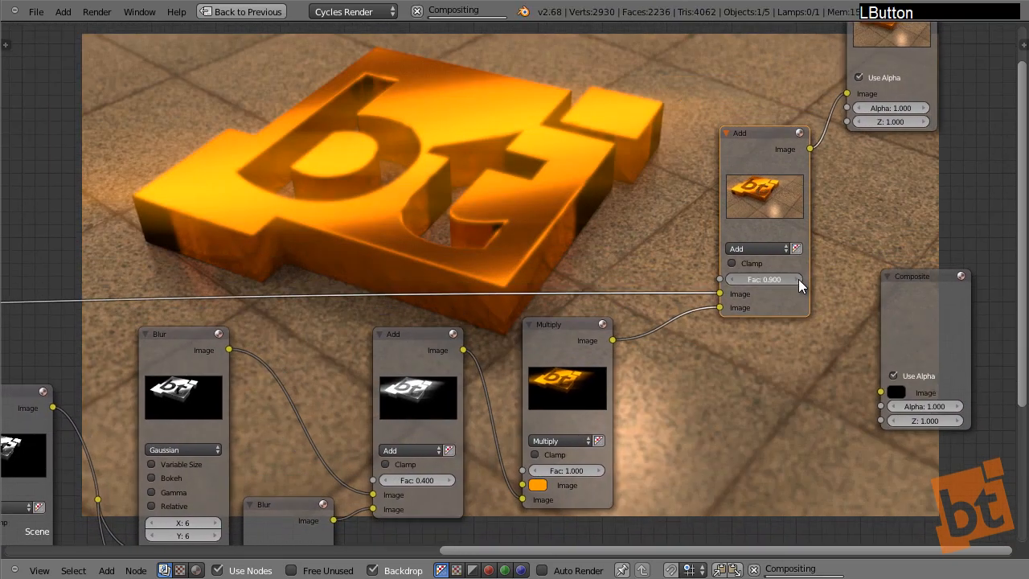
pyautogui.click(798, 279)
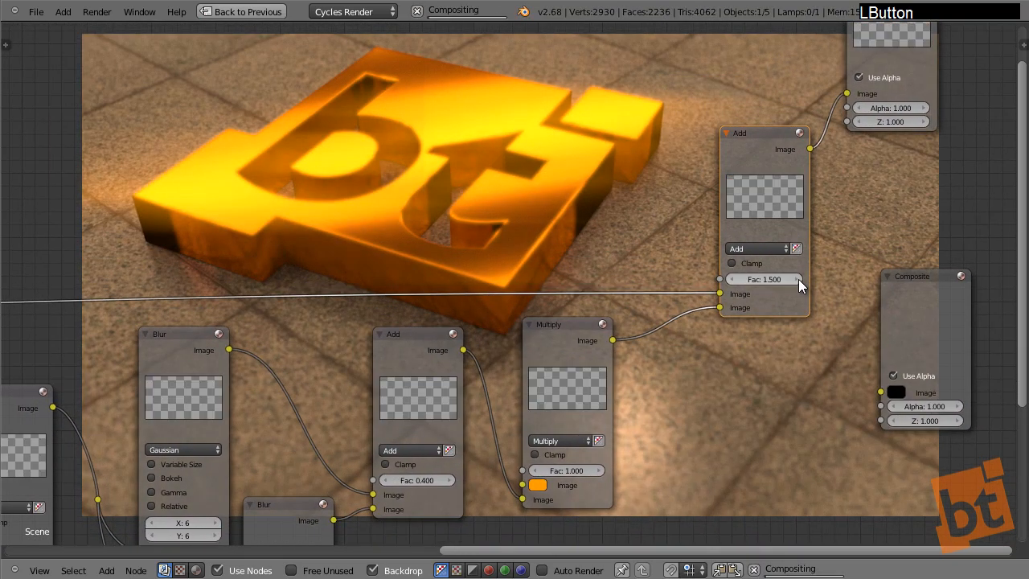
pyautogui.click(798, 279)
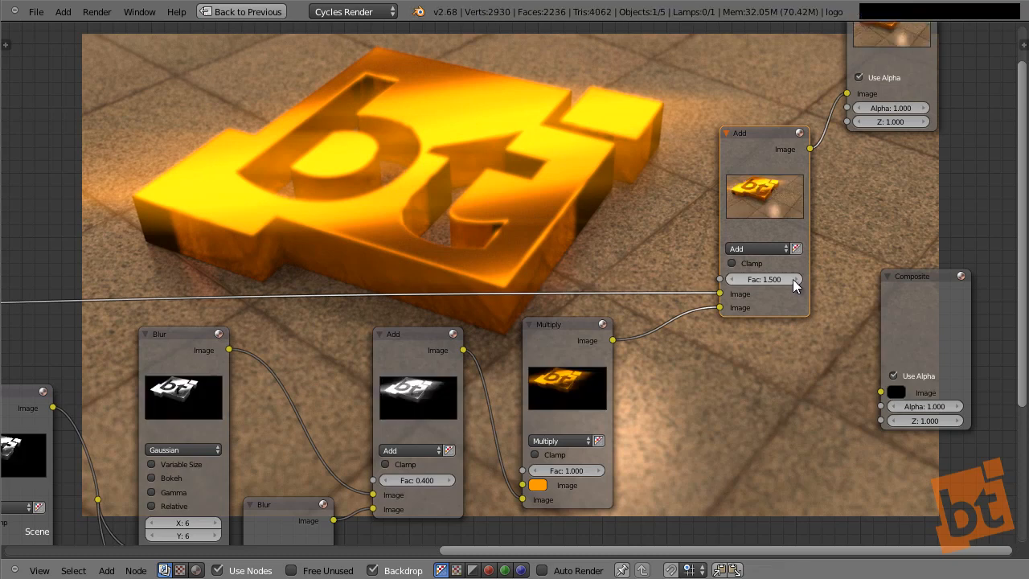
# Shift the Multiply node's colour to a redder orange with green at about 0.2
pyautogui.click(537, 485)
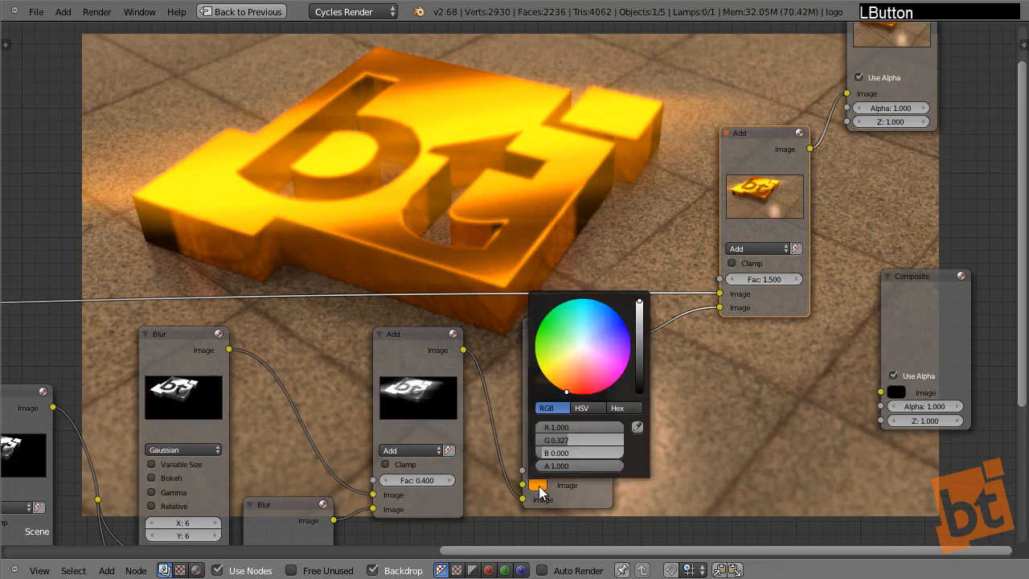
pyautogui.moveTo(565, 389); pyautogui.dragTo(571, 396)
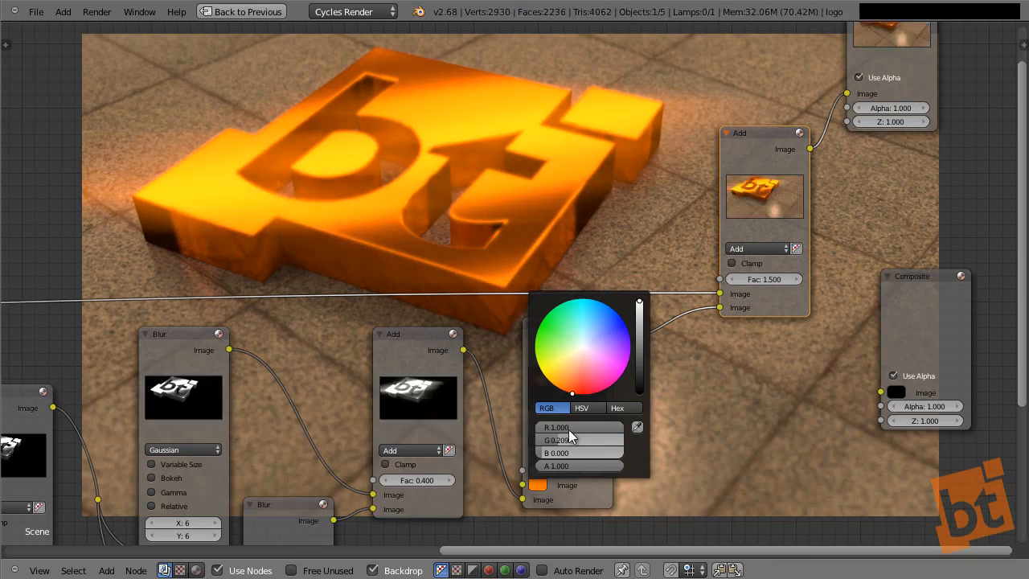
# Compare the glow with the blur-joining Add node's factor raised to 1.0 and lowered, and return it to 0.4
pyautogui.moveTo(451, 483); pyautogui.dragTo(466, 406, button='middle')
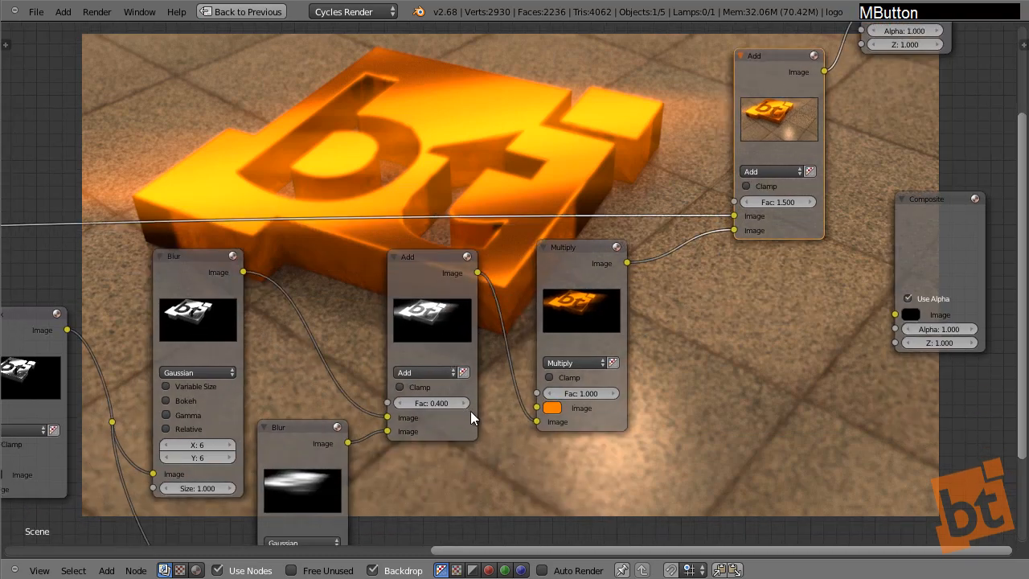
pyautogui.click(466, 403)
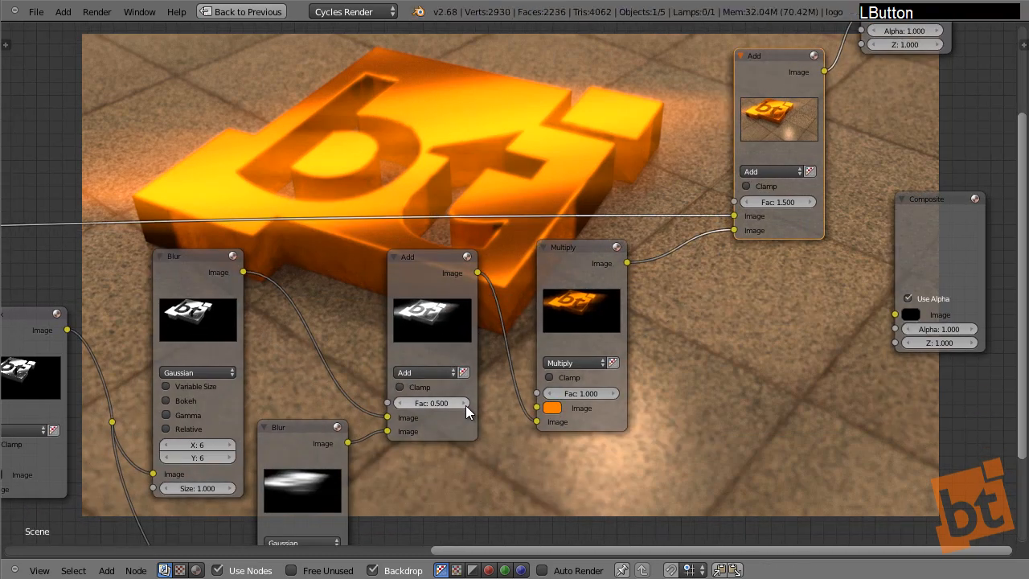
pyautogui.click(465, 403)
pyautogui.click(466, 405)
pyautogui.click(465, 405)
pyautogui.click(466, 405)
pyautogui.click(465, 406)
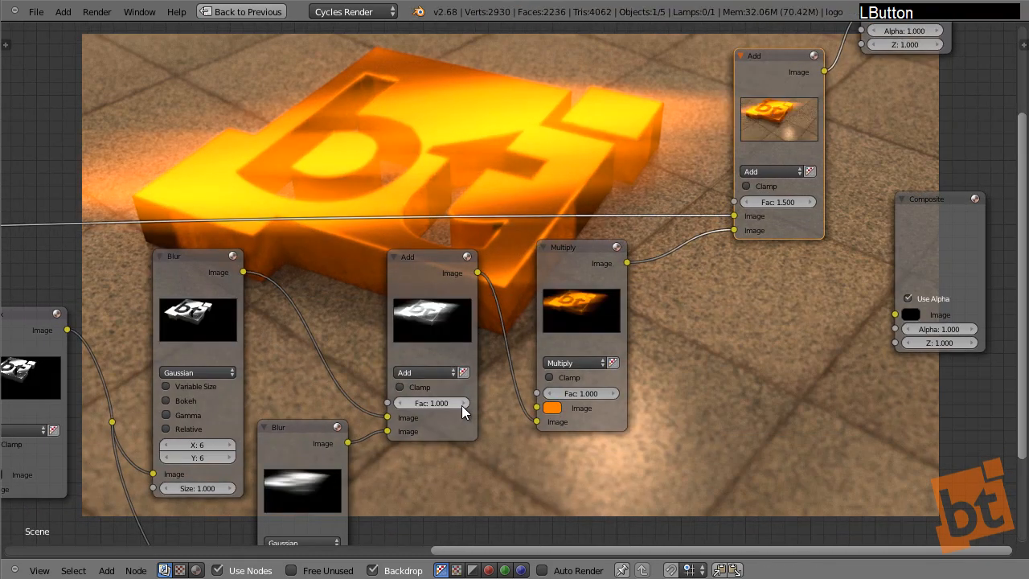
pyautogui.moveTo(462, 405)
pyautogui.mouseDown()
pyautogui.moveTo(471, 406)
pyautogui.moveTo(414, 408)
pyautogui.mouseUp()
pyautogui.click(464, 404)
pyautogui.click(464, 404)
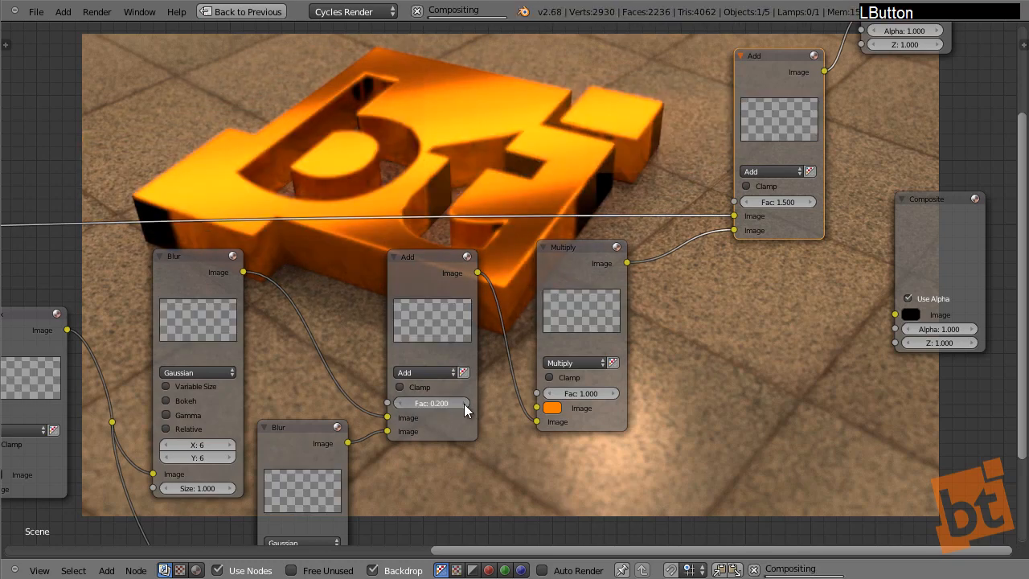
pyautogui.click(464, 403)
pyautogui.click(464, 404)
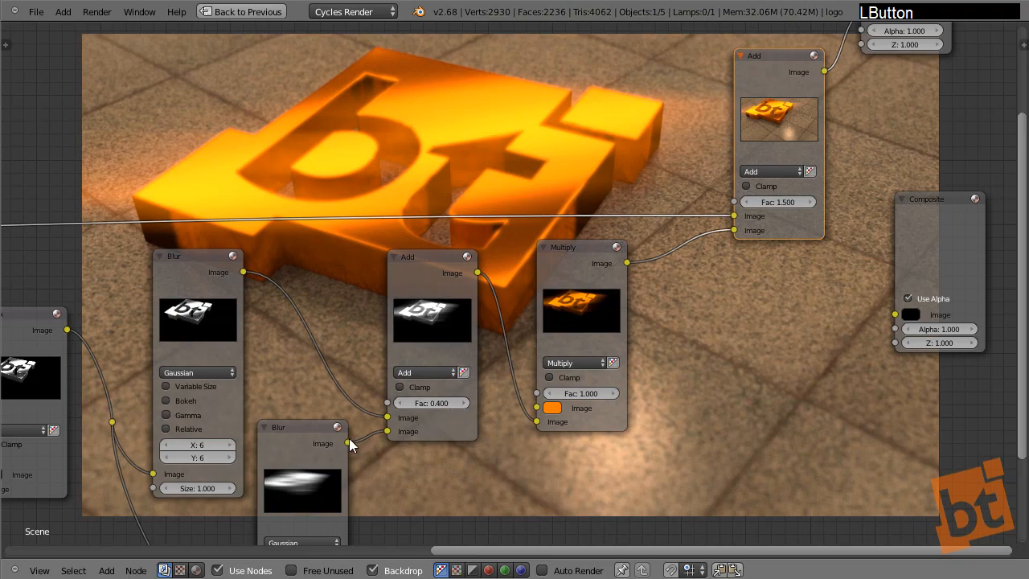
# Move the Viewer and Composite nodes away from the final Add node to make room for another node
pyautogui.moveTo(354, 434); pyautogui.dragTo(352, 366, button='middle')
pyautogui.moveTo(458, 314); pyautogui.dragTo(255, 422, button='middle')
pyautogui.keyDown('ctrl'); pyautogui.keyDown('shift'); pyautogui.click(473, 172); pyautogui.keyUp('shift'); pyautogui.keyUp('ctrl')
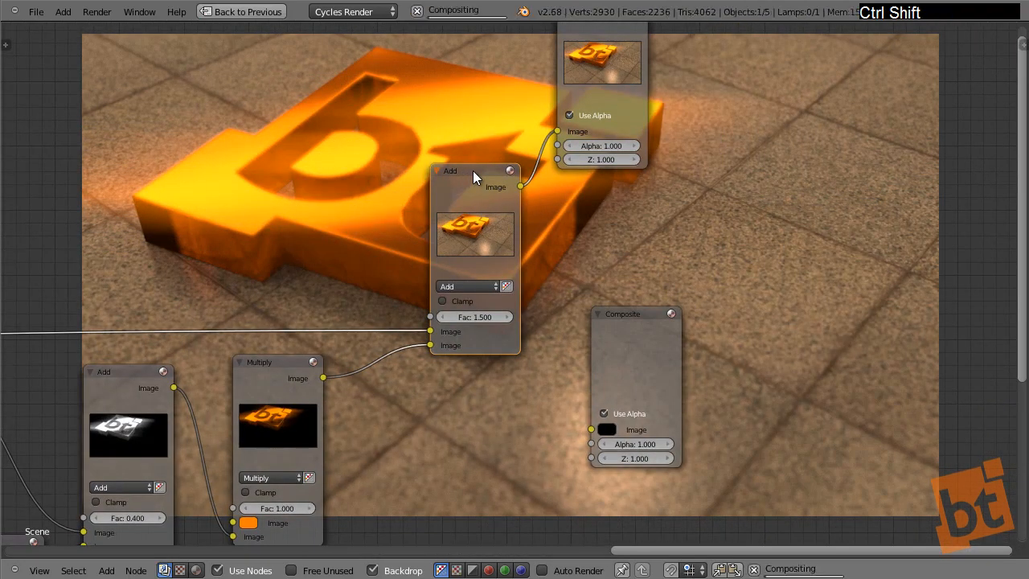
pyautogui.moveTo(595, 263); pyautogui.dragTo(548, 358, button='middle')
pyautogui.moveTo(559, 113); pyautogui.dragTo(830, 115)
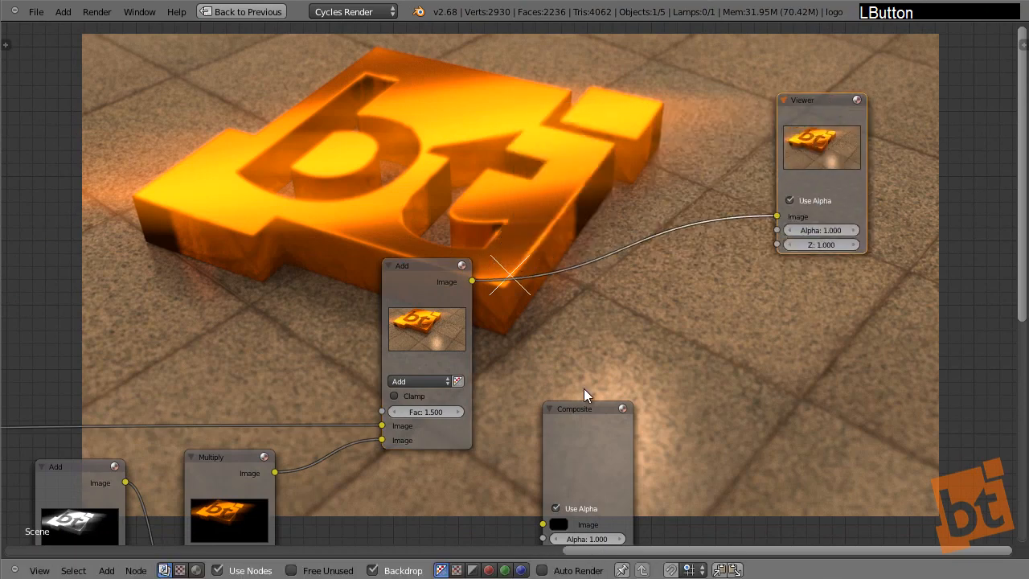
pyautogui.moveTo(585, 409); pyautogui.dragTo(823, 288)
# Insert a Color Balance node between the final Add node and the Viewer node
pyautogui.hotkey('shift', 'a')
pyautogui.moveTo(608, 336)
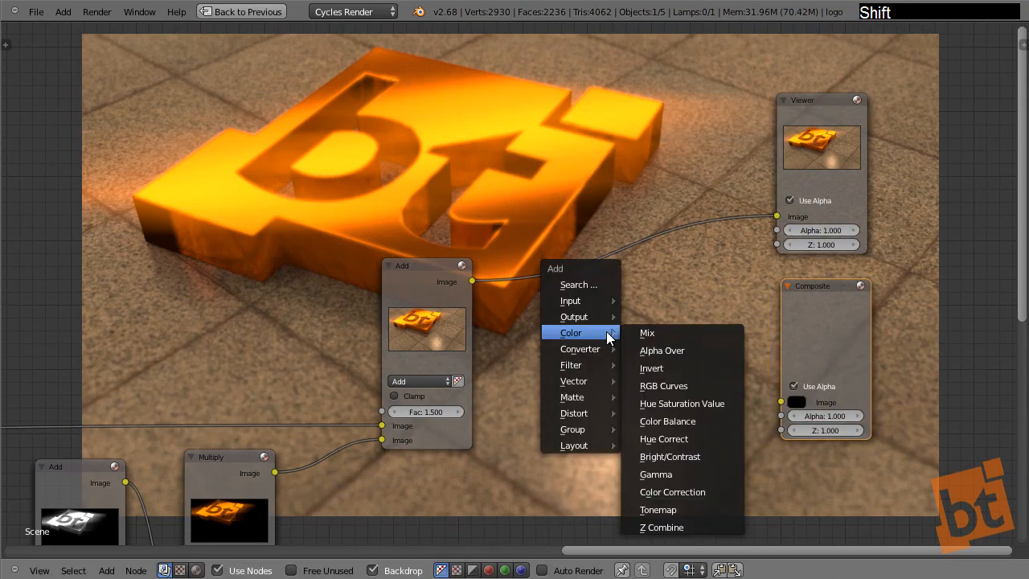
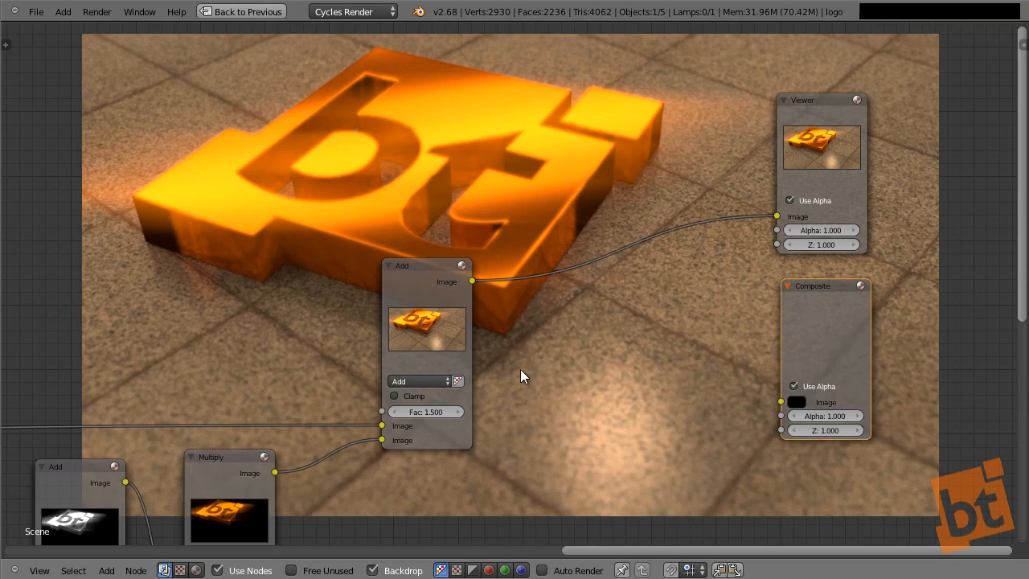
pyautogui.hotkey('shift', 'a')
pyautogui.moveTo(576, 369)
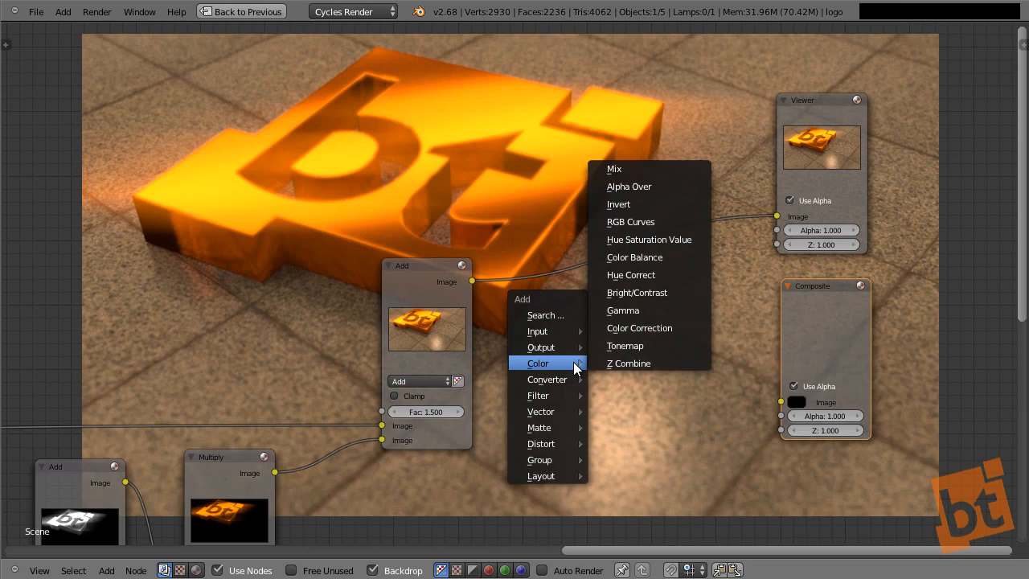
pyautogui.click(656, 256)
pyautogui.click(491, 247)
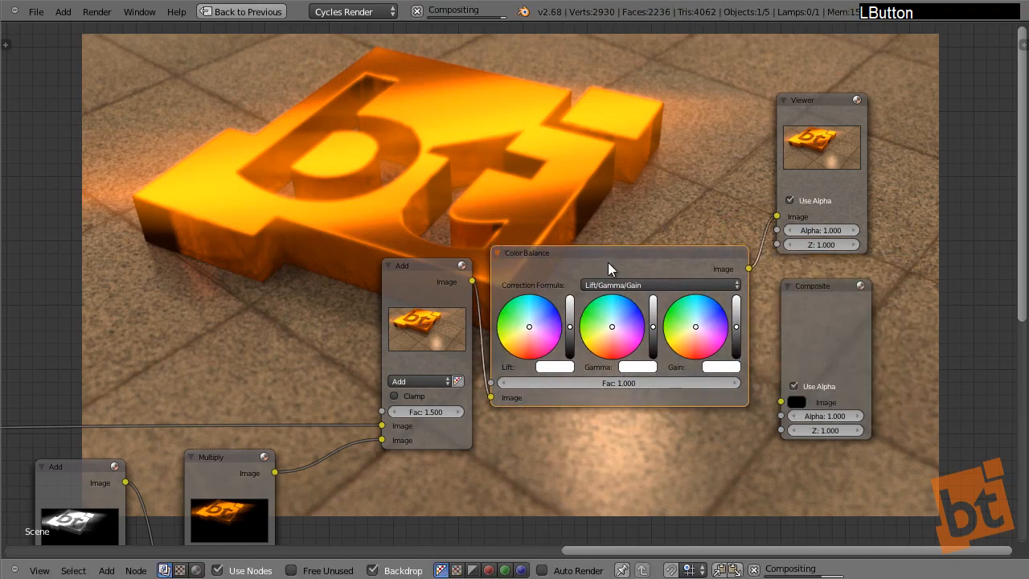
pyautogui.moveTo(639, 260); pyautogui.dragTo(658, 229)
# Move the Viewer and Composite nodes farther from the Color Balance node
pyautogui.moveTo(616, 310); pyautogui.dragTo(385, 367, button='middle')
pyautogui.moveTo(583, 160); pyautogui.dragTo(745, 142)
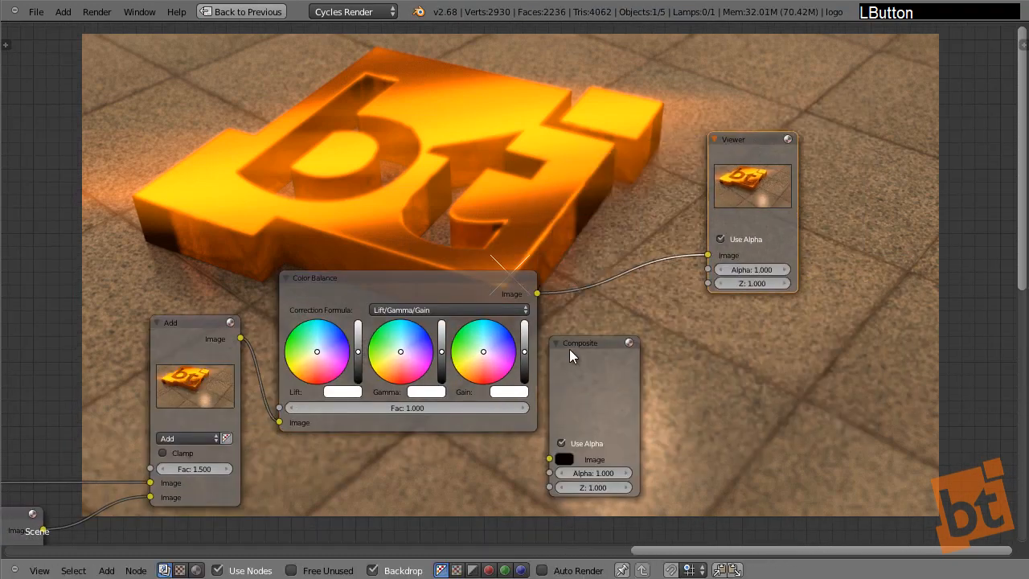
pyautogui.moveTo(570, 349); pyautogui.dragTo(747, 325)
# Tint the Color Balance node's Lift and Gamma slightly towards a warm yellow-orange
pyautogui.moveTo(518, 390); pyautogui.dragTo(629, 385, button='middle')
pyautogui.scroll(2, 439, 365)
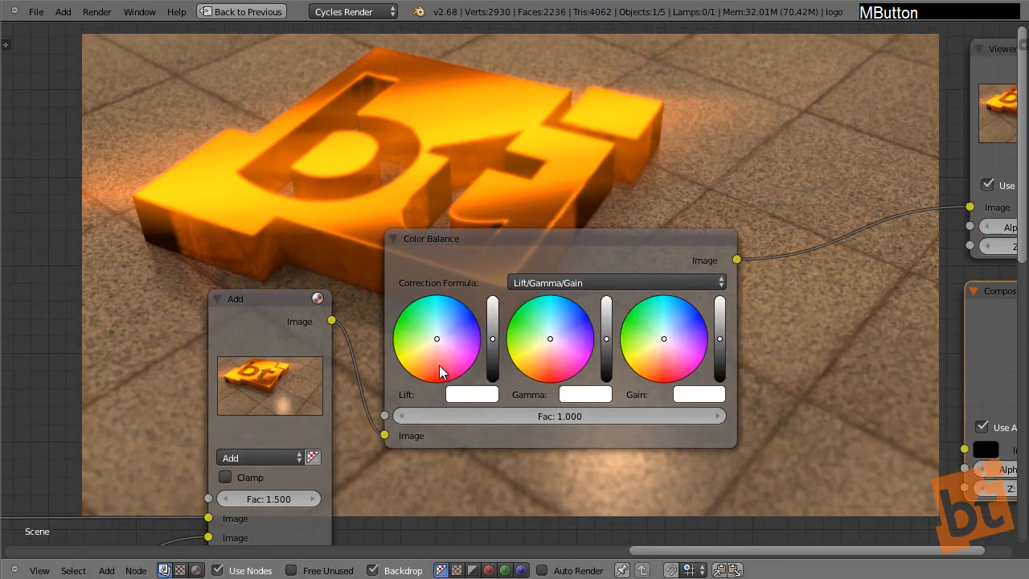
pyautogui.scroll(1, 439, 365)
pyautogui.moveTo(510, 360); pyautogui.dragTo(491, 386, button='middle')
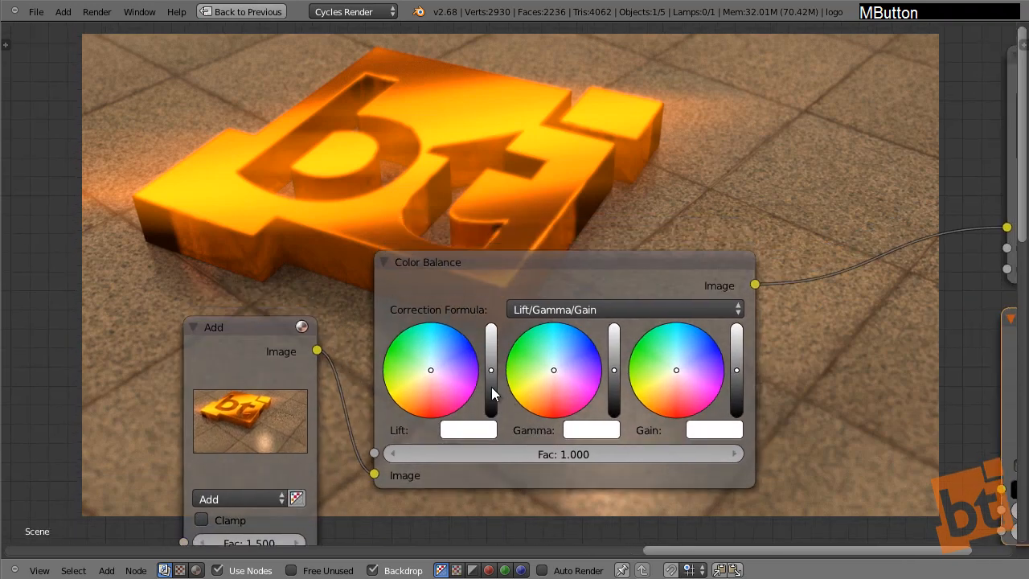
pyautogui.click(423, 378)
pyautogui.click(546, 379)
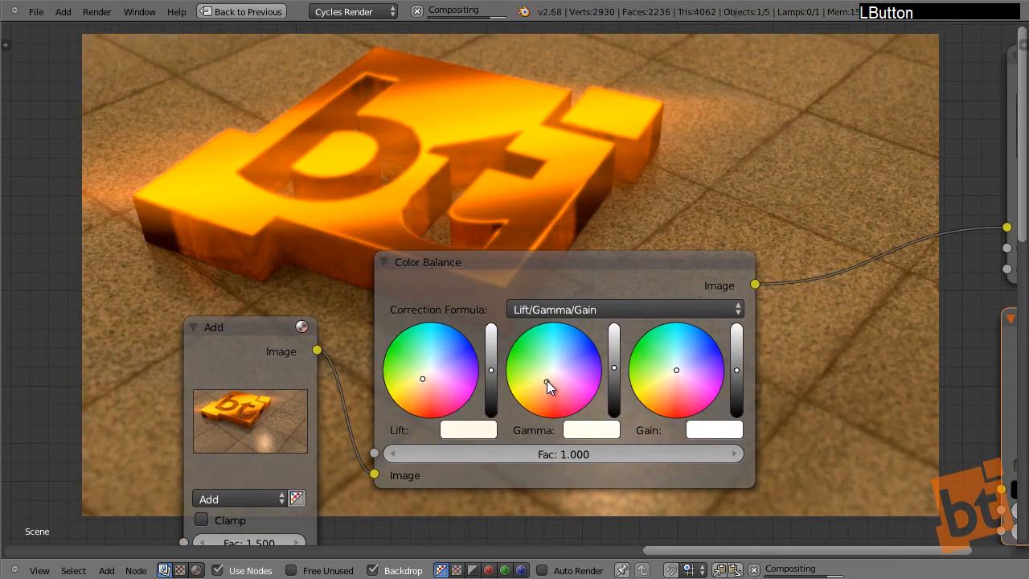
# Tint the Color Balance node's Gain very slightly towards a warm yellow-orange
pyautogui.click(668, 380)
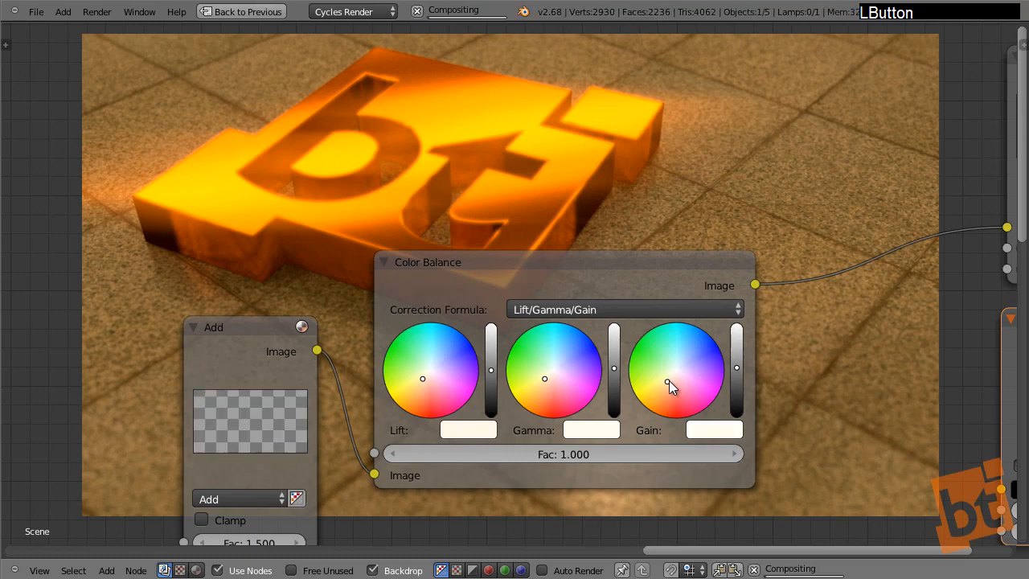
pyautogui.click(673, 379)
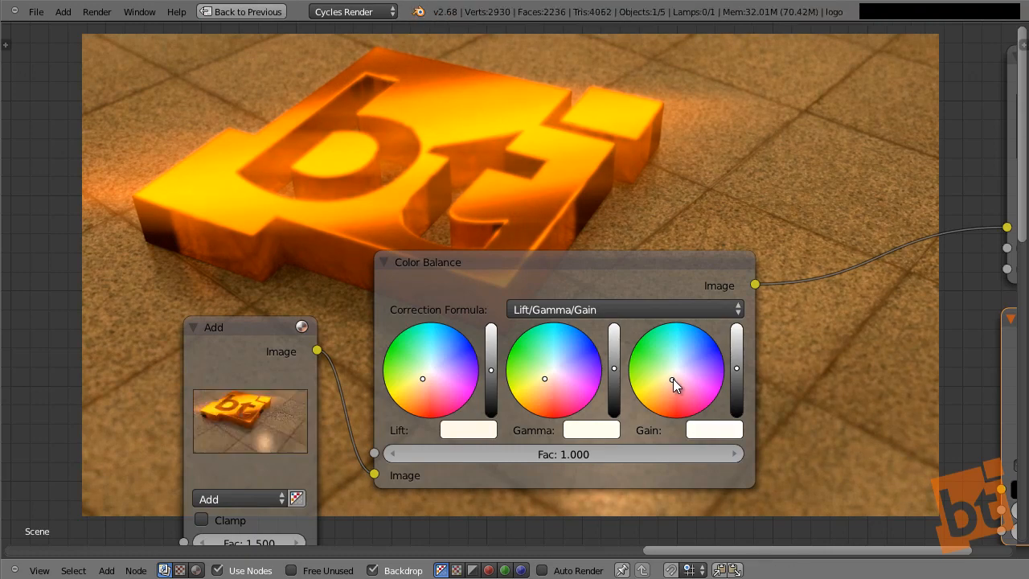
# Move the Viewer and Composite nodes farther away and insert a Bright/Contrast node between the Color Balance and Viewer nodes
pyautogui.moveTo(622, 350); pyautogui.dragTo(373, 361, button='middle')
pyautogui.scroll(-6, 373, 361)
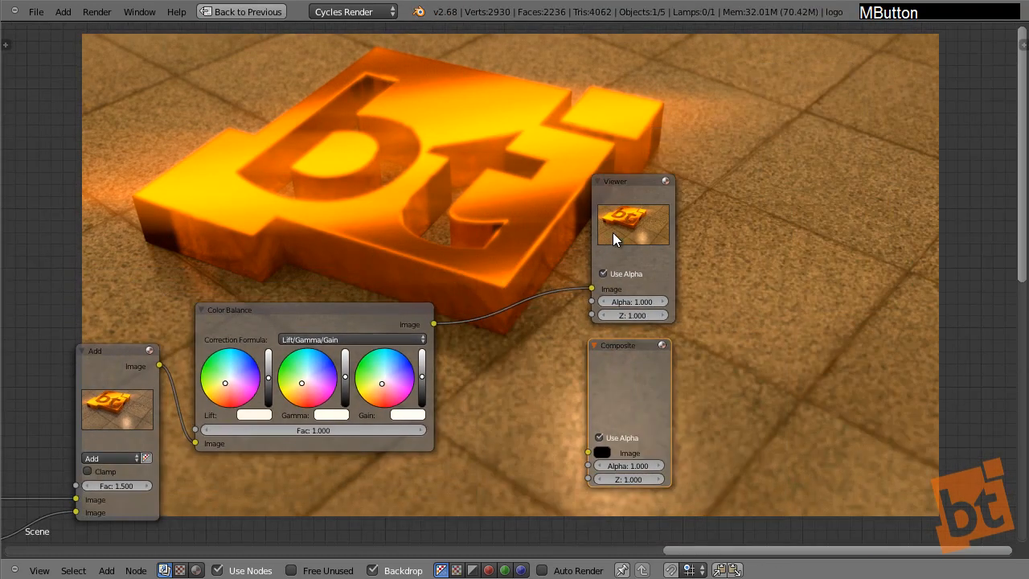
pyautogui.moveTo(674, 186); pyautogui.dragTo(812, 148)
pyautogui.moveTo(595, 356); pyautogui.dragTo(771, 335)
pyautogui.hotkey('shift', 'a')
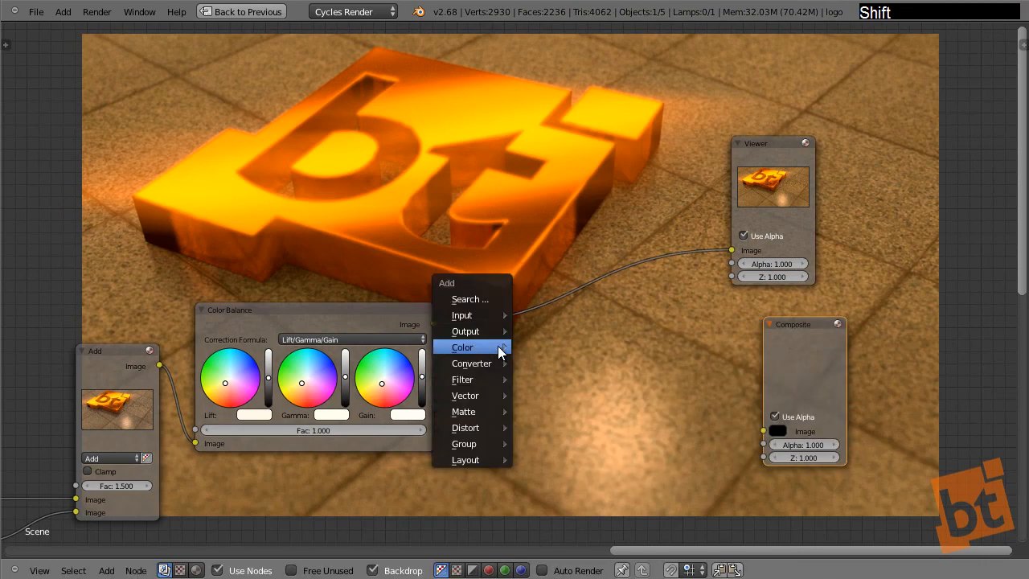
pyautogui.moveTo(502, 347)
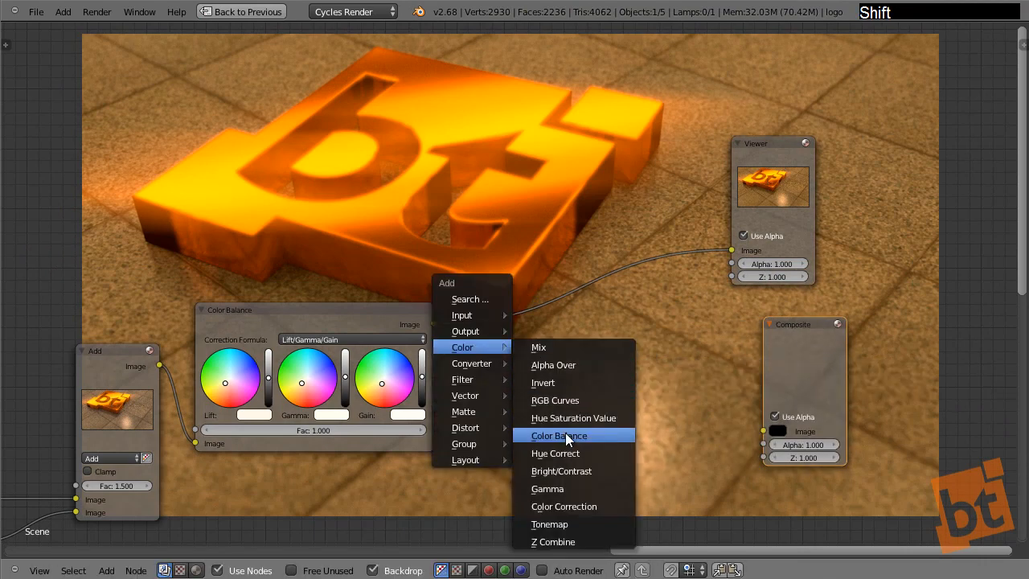
pyautogui.click(574, 471)
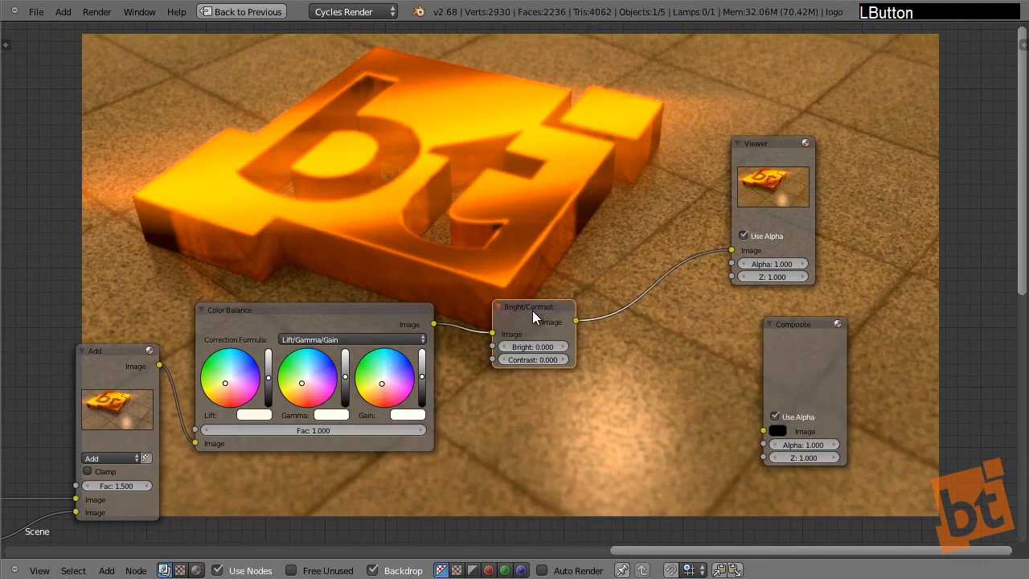
pyautogui.click(533, 315)
# Raise the Bright/Contrast node's Contrast to 0.400
pyautogui.scroll(2, 527, 370)
pyautogui.click(543, 373)
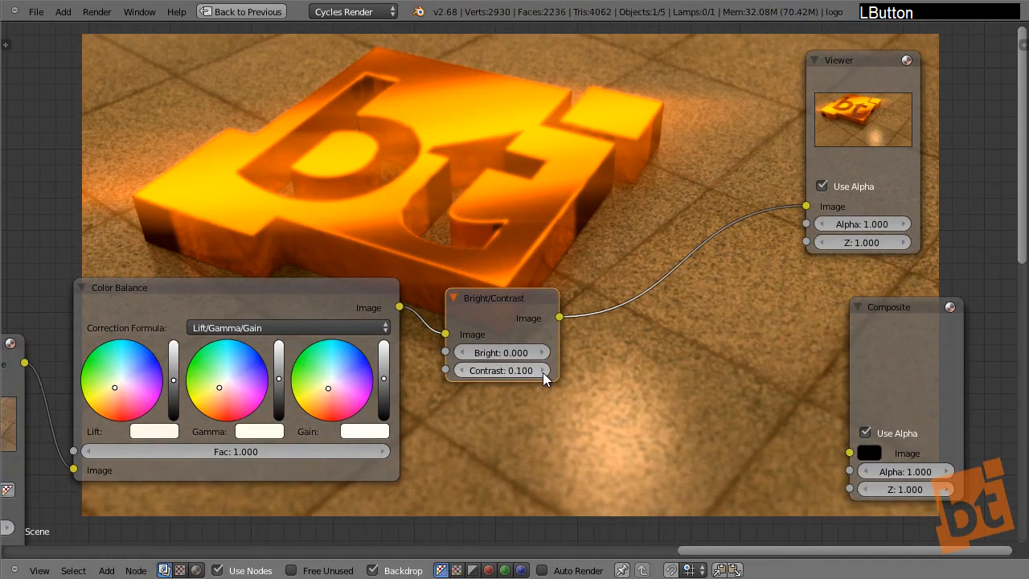
pyautogui.click(543, 372)
pyautogui.click(543, 372)
pyautogui.click(543, 372)
pyautogui.click(543, 373)
pyautogui.click(543, 372)
pyautogui.moveTo(506, 373); pyautogui.dragTo(507, 399)
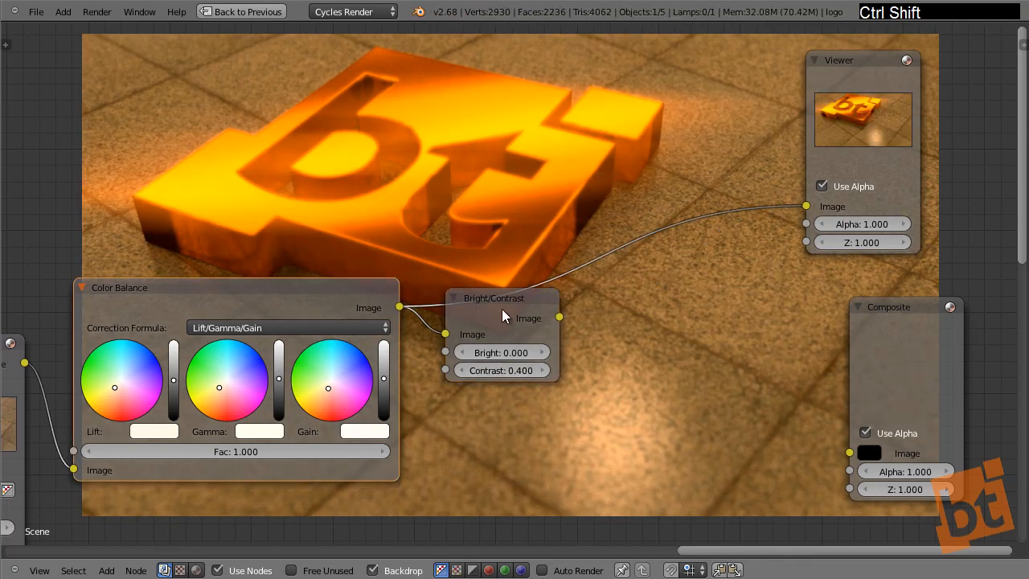
# Preview the Bright/Contrast output in the Viewer and compare the image with the node muted and unmuted
pyautogui.keyDown('ctrl'); pyautogui.keyDown('shift'); pyautogui.click(527, 314); pyautogui.keyUp('shift'); pyautogui.keyUp('ctrl')
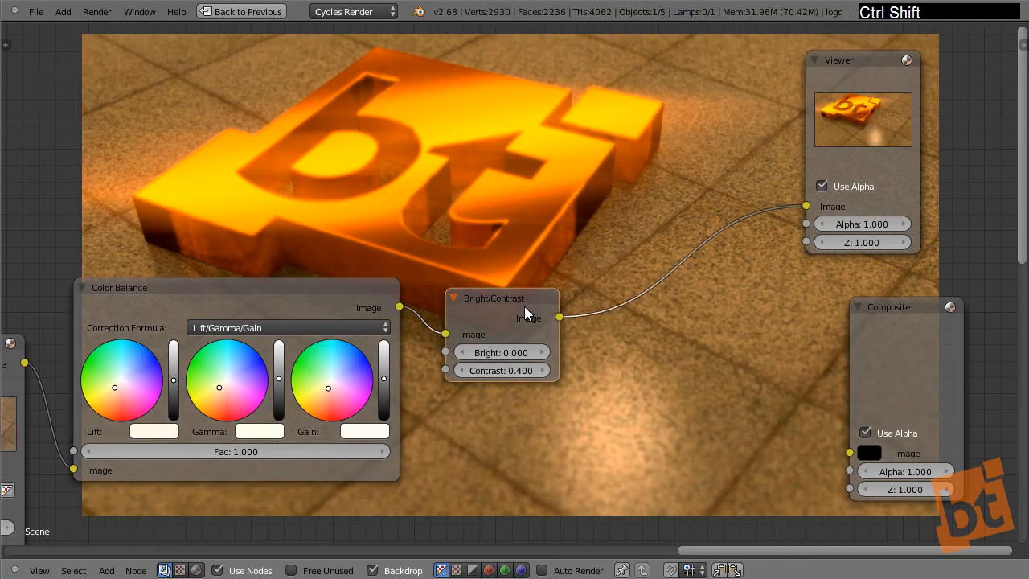
pyautogui.press('m')
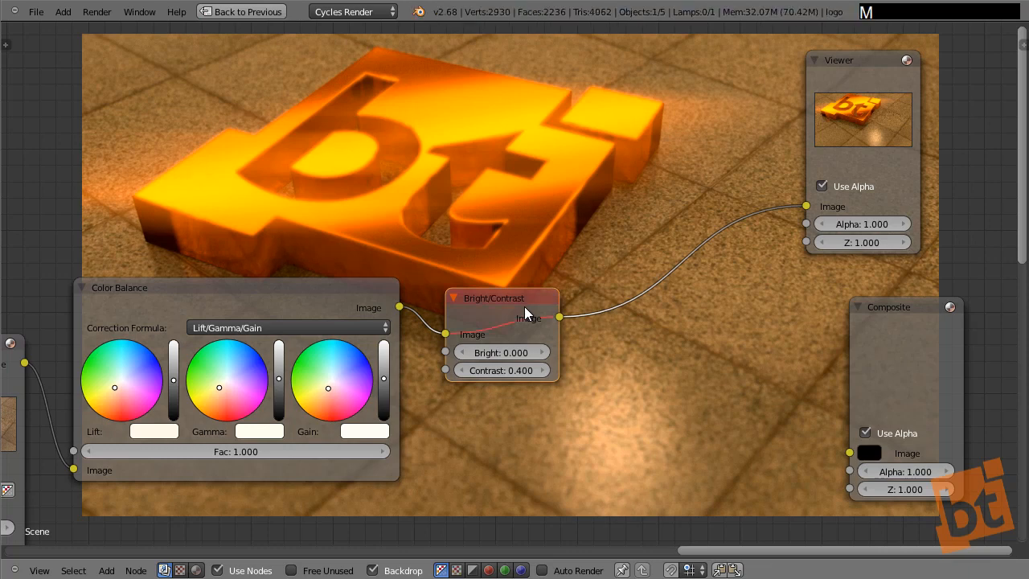
pyautogui.press('m')
# Raise the Bright/Contrast node's Contrast to 0.700 and compare the image with the node muted and unmuted
pyautogui.click(542, 369)
pyautogui.click(542, 370)
pyautogui.click(542, 370)
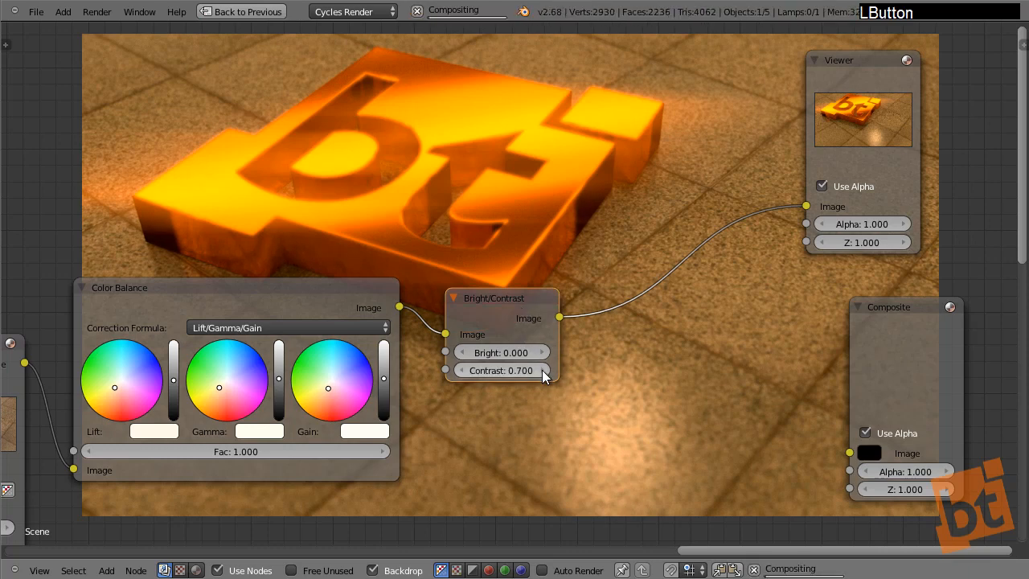
pyautogui.press('m')
pyautogui.press('m')
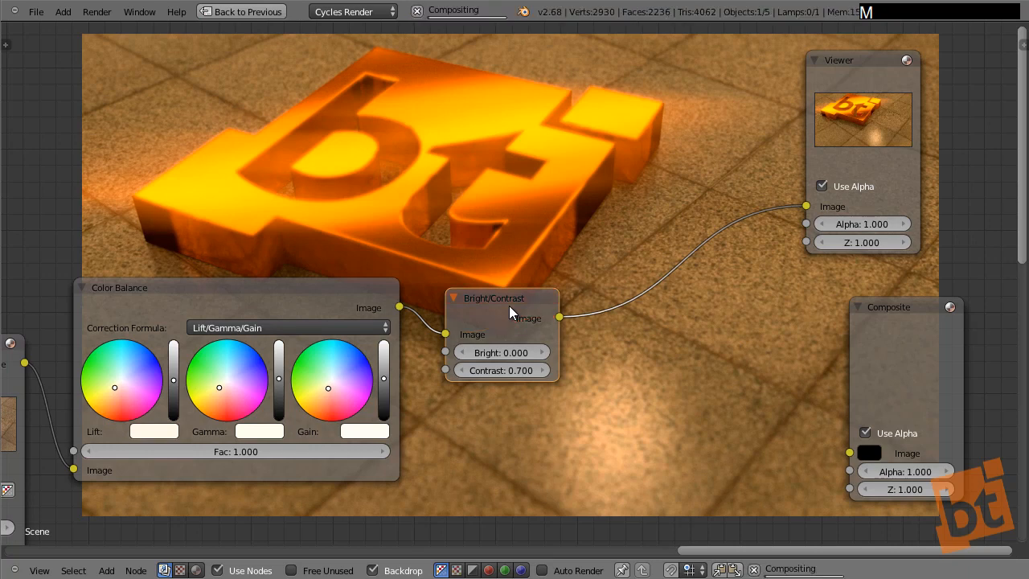
# Raise the Bright/Contrast node's Contrast to 1.000 and check the effect by muting and unmuting the node
pyautogui.click(545, 371)
pyautogui.click(546, 371)
pyautogui.click(545, 371)
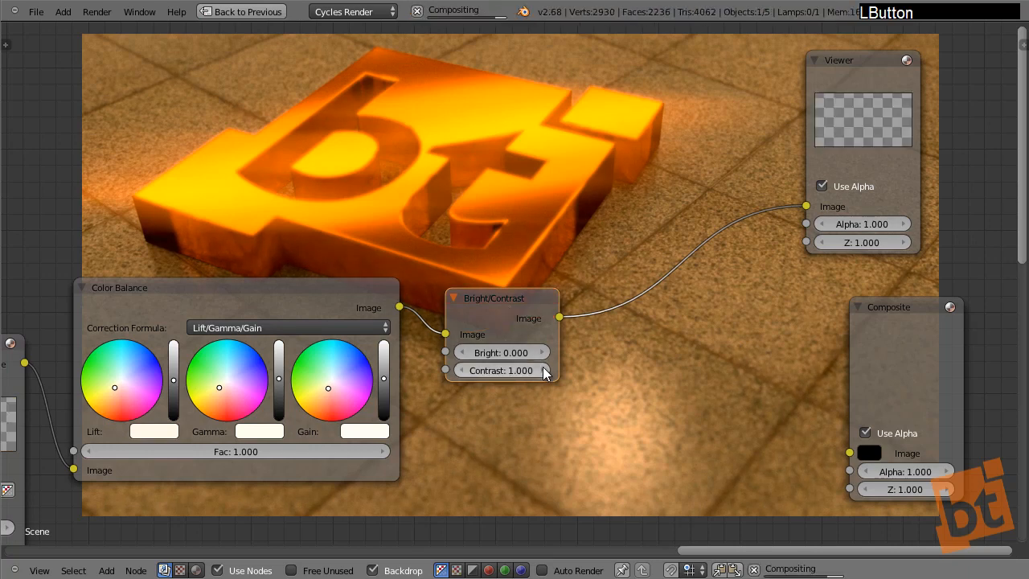
pyautogui.press('m')
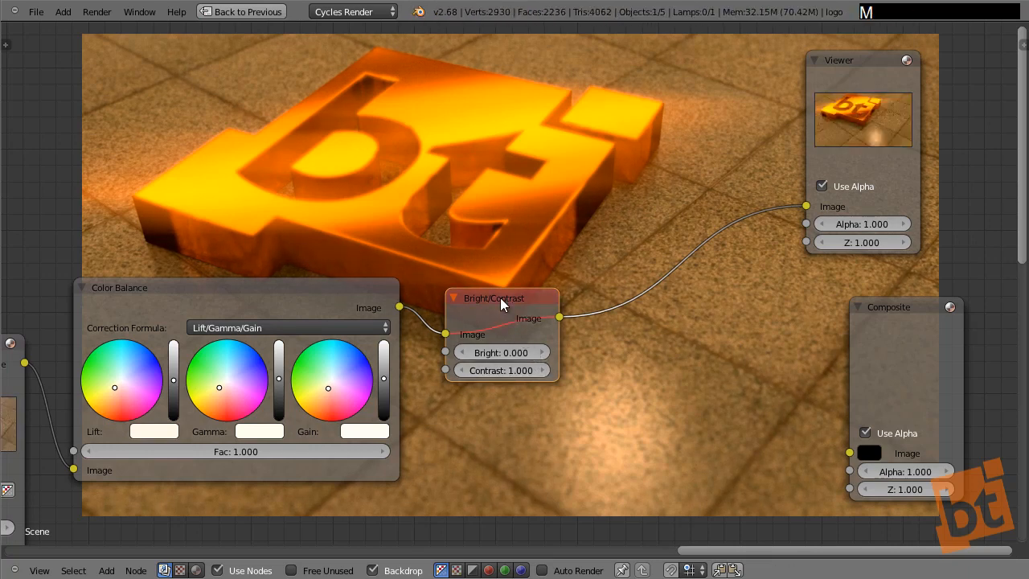
pyautogui.press('m')
# Shift the Color Balance node's Gamma from the warm tint to a light blue
pyautogui.moveTo(358, 368); pyautogui.dragTo(454, 464, button='middle')
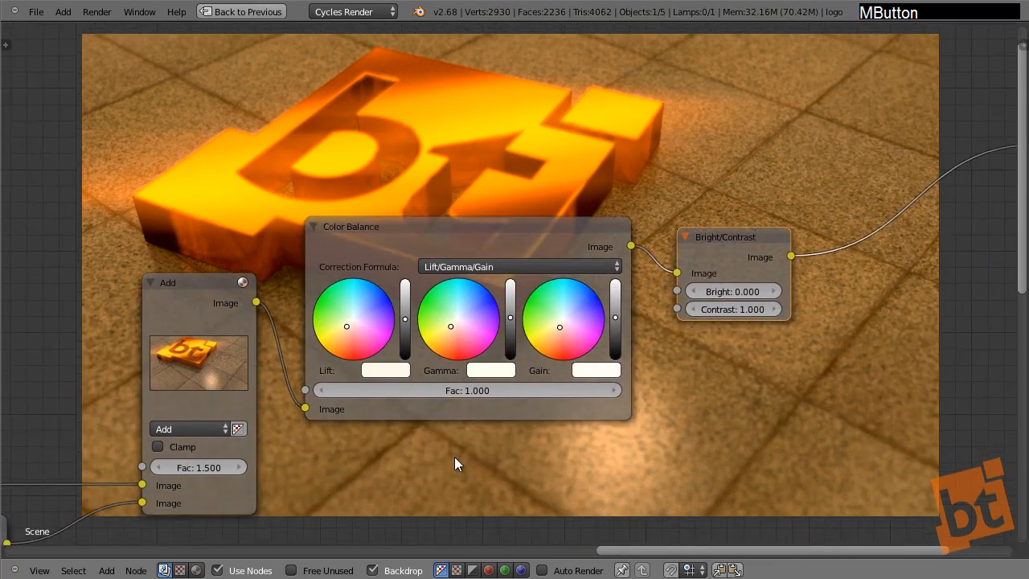
pyautogui.click(456, 329)
pyautogui.moveTo(458, 326); pyautogui.dragTo(477, 305)
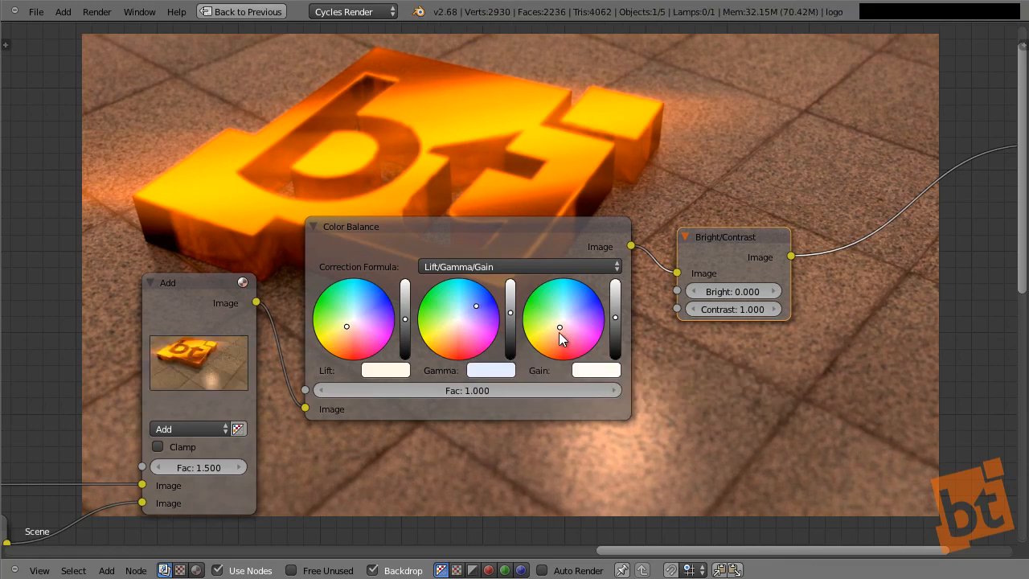
# Connect the Bright/Contrast output to the Composite node's Image input and move the Viewer and Composite nodes closer together
pyautogui.moveTo(344, 350); pyautogui.dragTo(397, 314, button='middle')
pyautogui.scroll(-12, 399, 315)
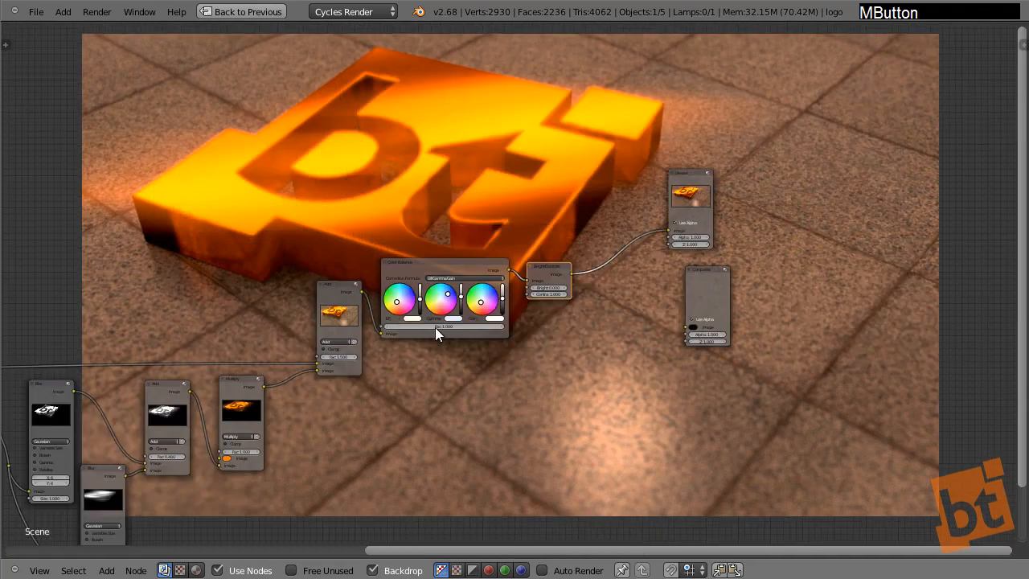
pyautogui.moveTo(448, 370); pyautogui.dragTo(388, 426, button='middle')
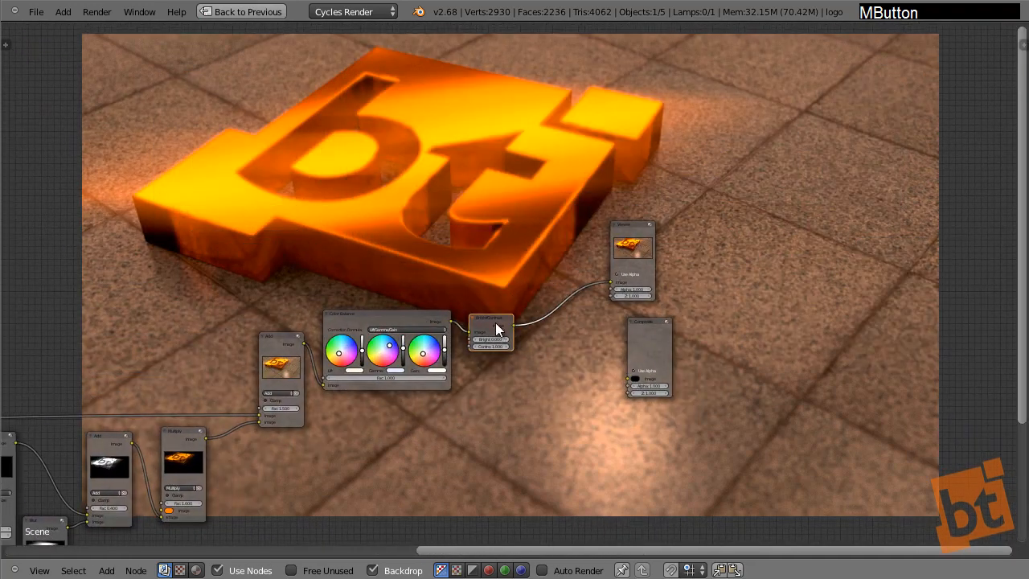
pyautogui.scroll(2, 495, 322)
pyautogui.moveTo(709, 175); pyautogui.dragTo(680, 163)
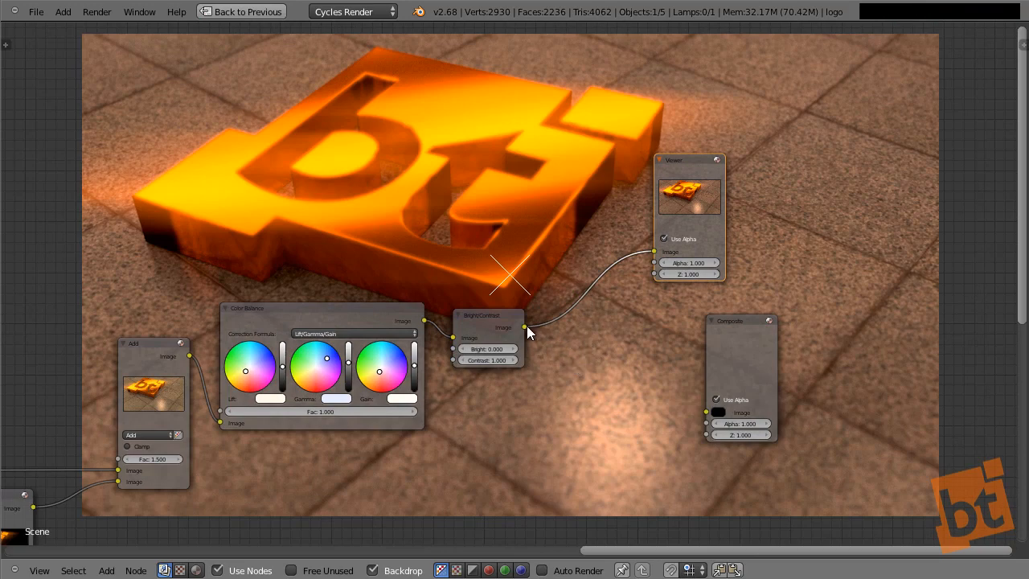
pyautogui.moveTo(525, 326); pyautogui.dragTo(707, 411)
pyautogui.moveTo(714, 322); pyautogui.dragTo(668, 309)
# Try a Fac of 0.200 on the Add node combining the two blurs, then restore it to 0.400
pyautogui.moveTo(279, 365); pyautogui.dragTo(687, 331, button='middle')
pyautogui.scroll(-9, 684, 328)
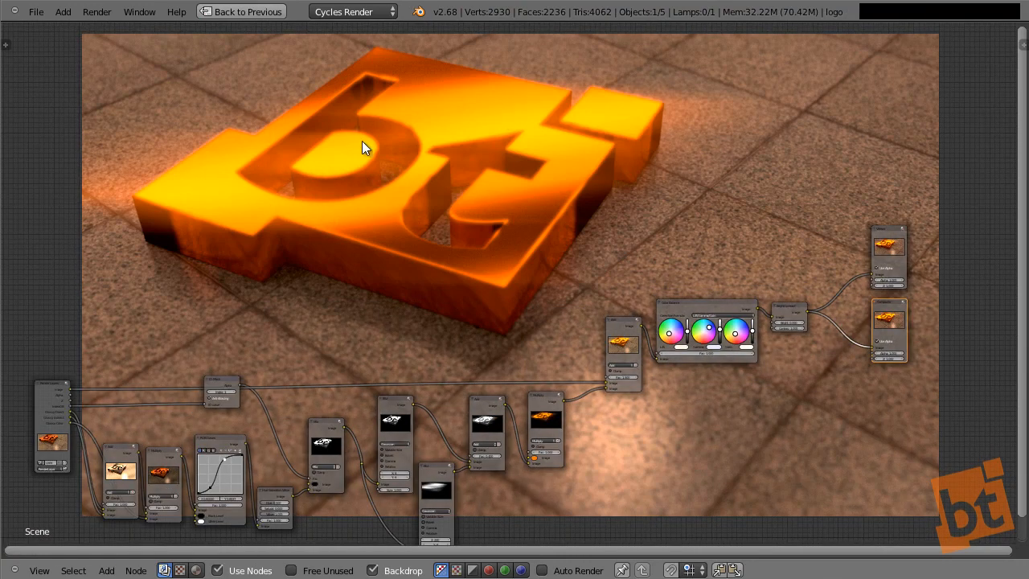
pyautogui.moveTo(540, 358); pyautogui.dragTo(557, 289, button='middle')
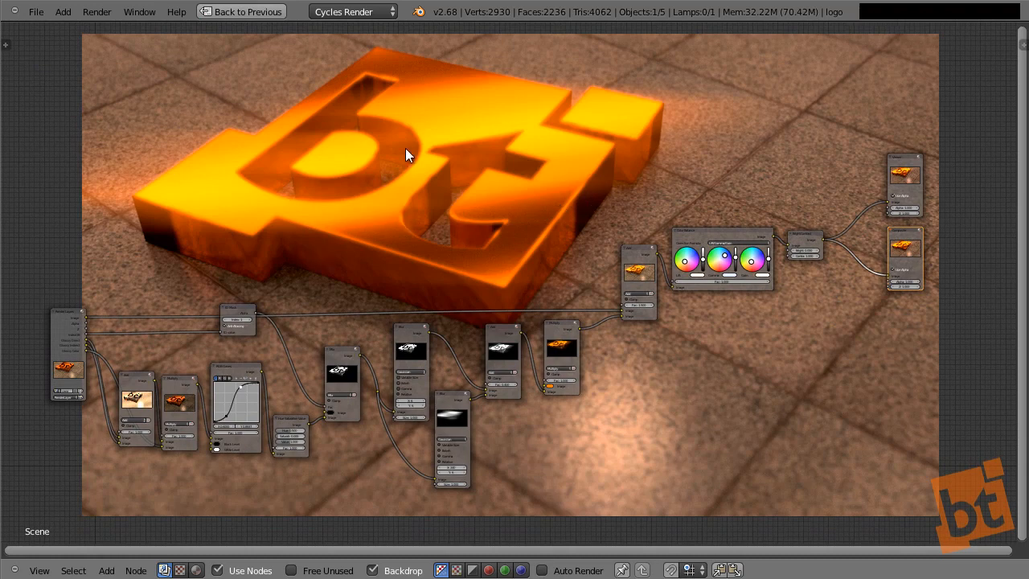
pyautogui.scroll(5, 519, 445)
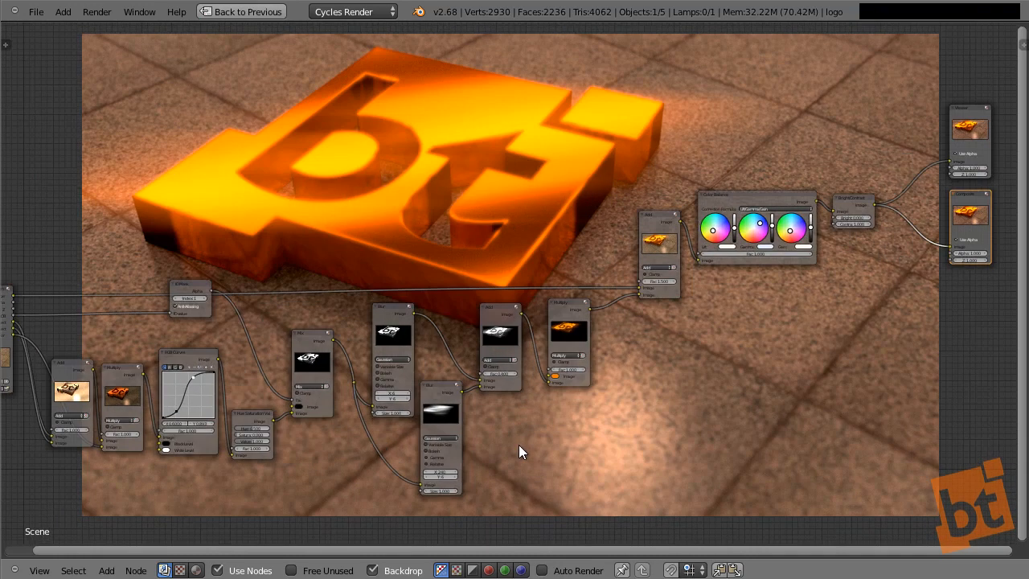
pyautogui.moveTo(562, 280); pyautogui.dragTo(472, 213, button='middle')
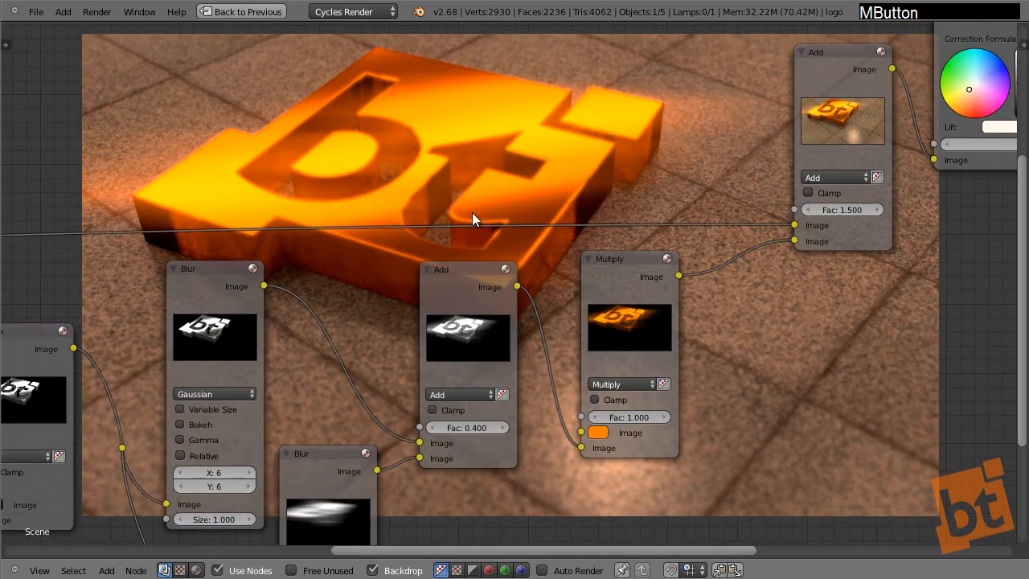
pyautogui.scroll(2, 466, 435)
pyautogui.click(425, 425)
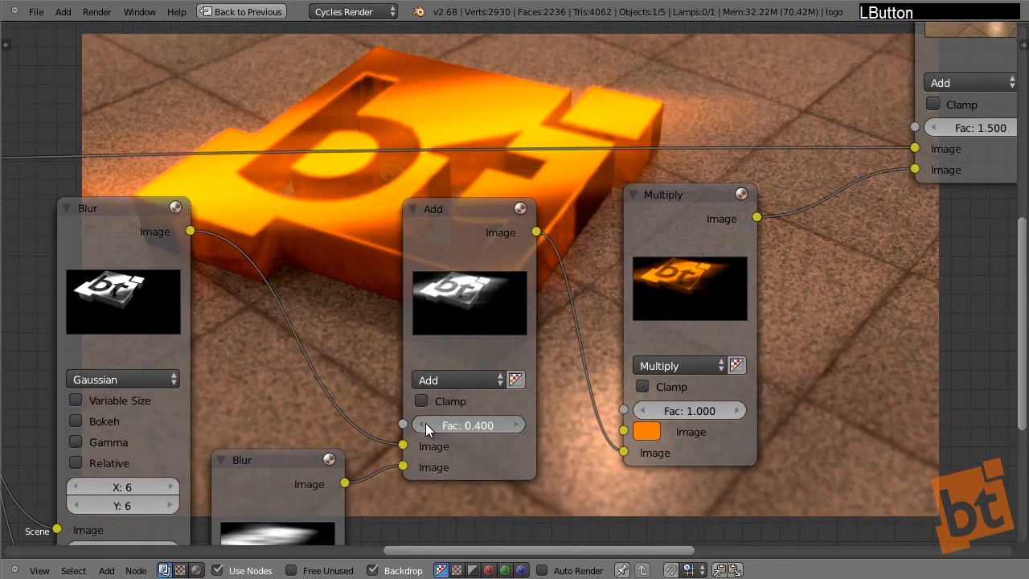
pyautogui.click(425, 424)
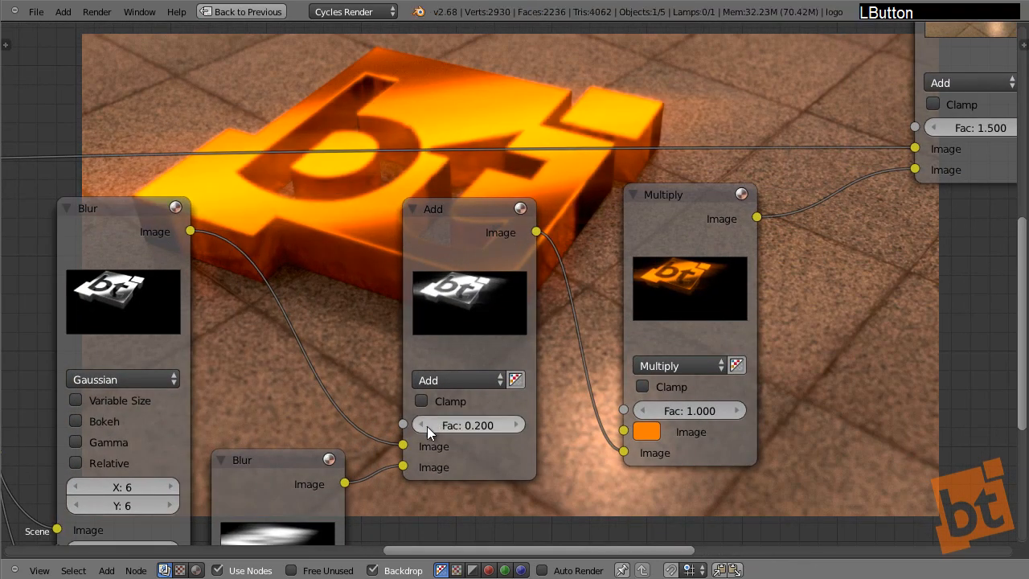
pyautogui.click(513, 424)
pyautogui.click(512, 424)
# Reduce the glow by setting the Fac of the final Add node before Color Balance to 1.000
pyautogui.moveTo(654, 363); pyautogui.dragTo(411, 436, button='middle')
pyautogui.moveTo(734, 210); pyautogui.dragTo(682, 308, button='middle')
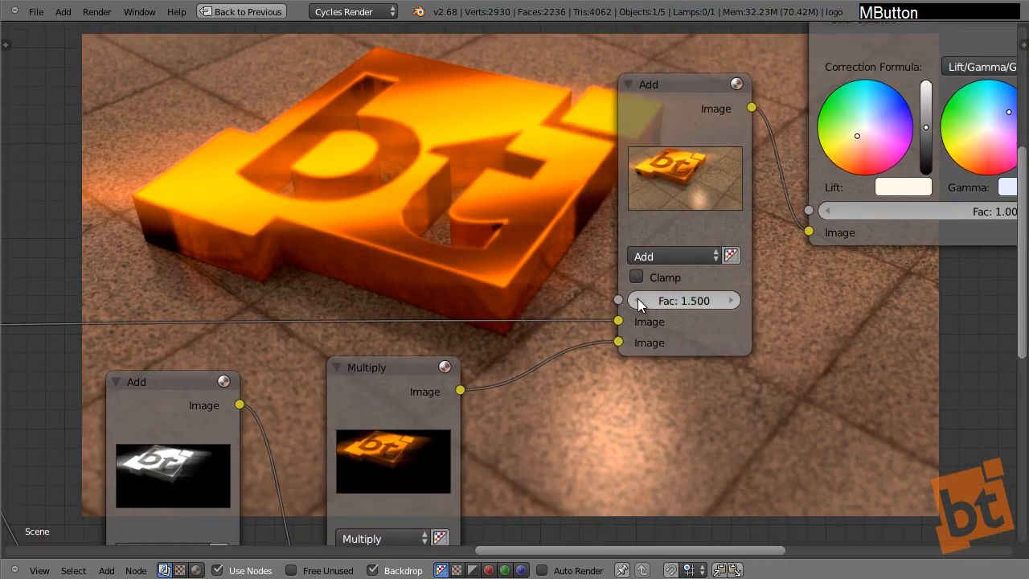
pyautogui.click(638, 298)
pyautogui.click(638, 299)
pyautogui.click(638, 299)
pyautogui.click(638, 299)
pyautogui.click(638, 299)
pyautogui.click(638, 299)
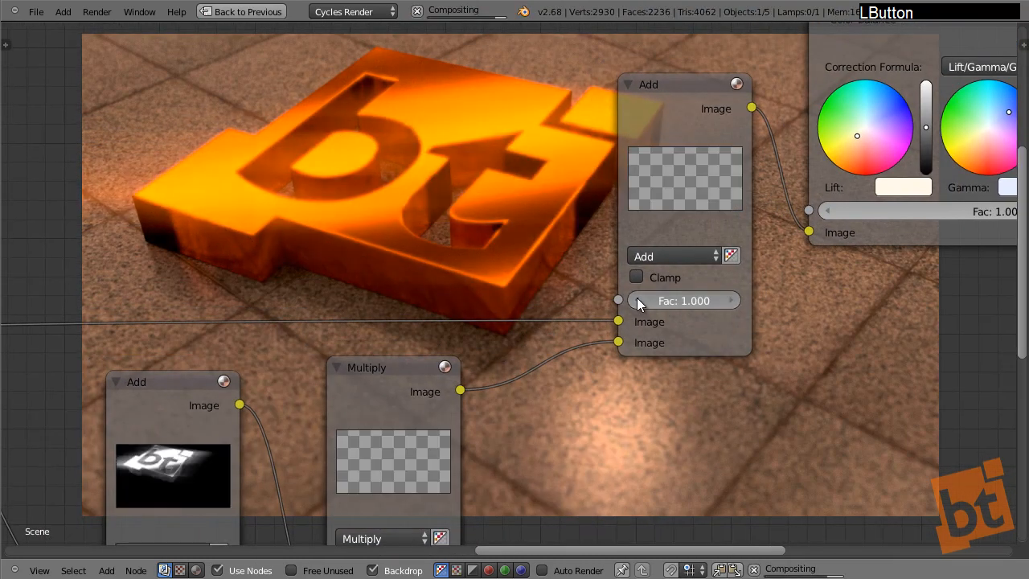
pyautogui.click(638, 299)
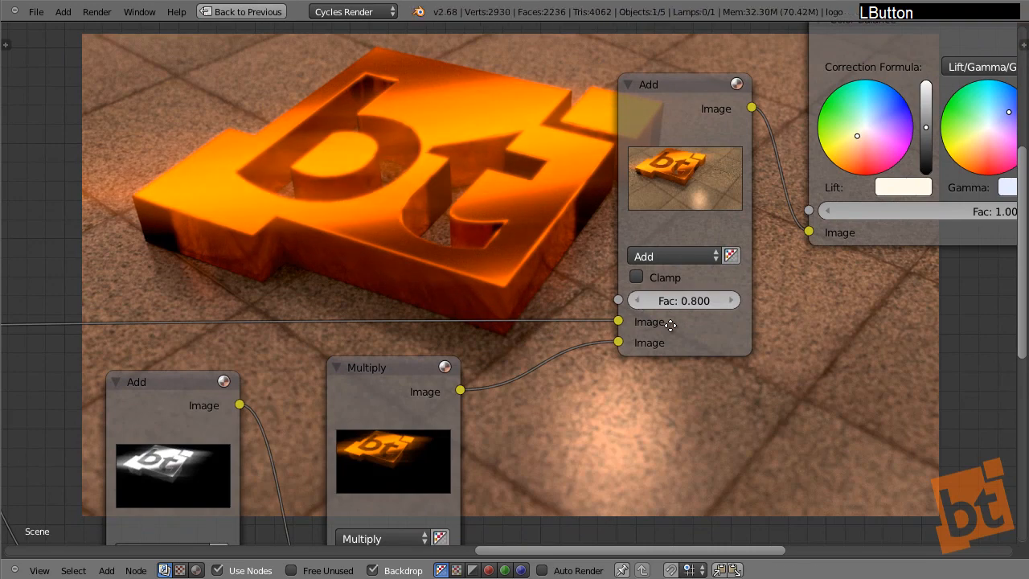
pyautogui.moveTo(637, 297); pyautogui.dragTo(731, 342, button='middle')
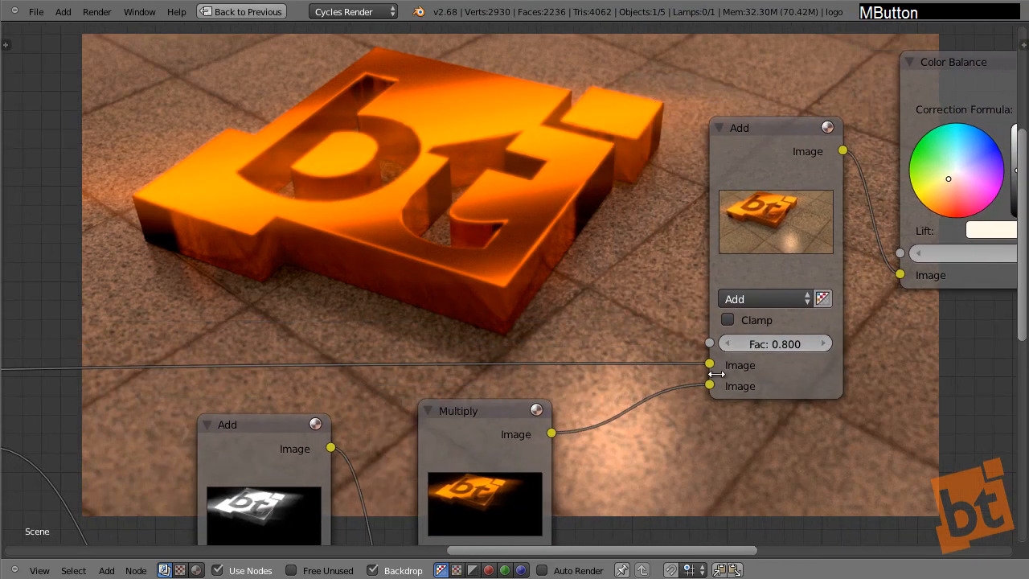
pyautogui.click(828, 342)
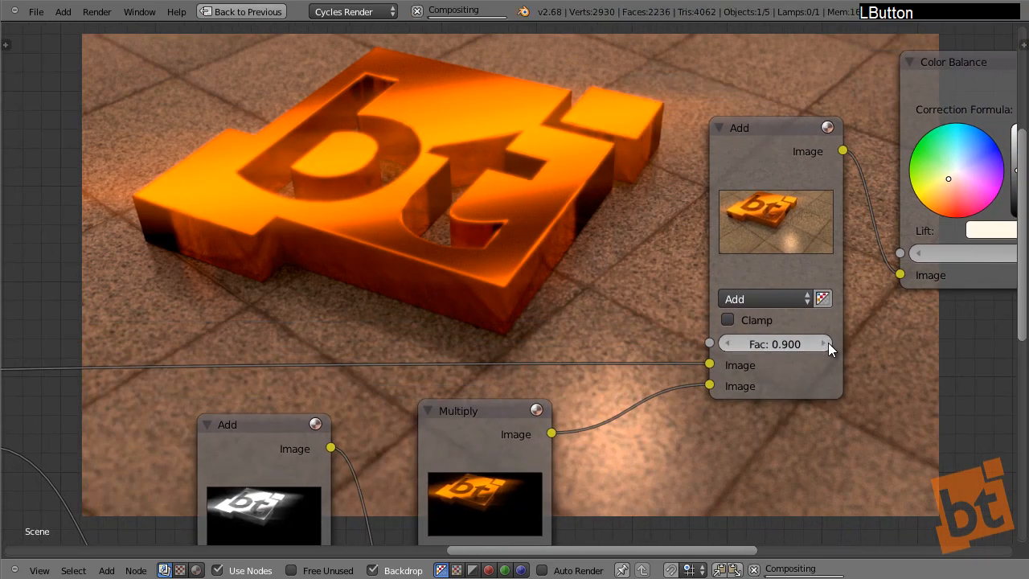
pyautogui.click(829, 342)
# Review the complete compositing node tree and the final image in the backdrop
pyautogui.moveTo(611, 362); pyautogui.dragTo(626, 330, button='middle')
pyautogui.scroll(-14, 625, 331)
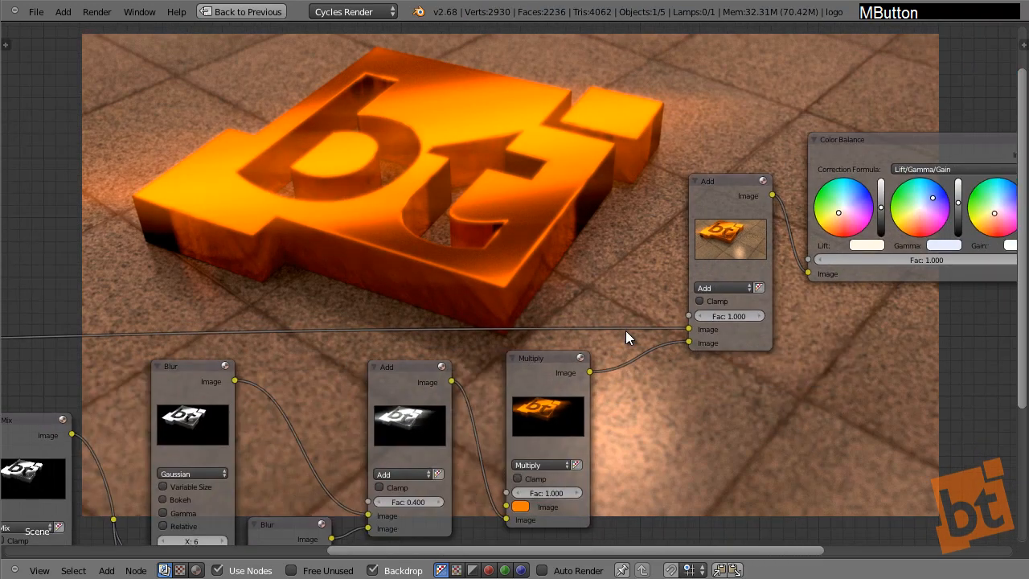
pyautogui.moveTo(714, 345); pyautogui.dragTo(505, 367, button='middle')
pyautogui.scroll(-2, 505, 367)
pyautogui.scroll(-1, 505, 367)
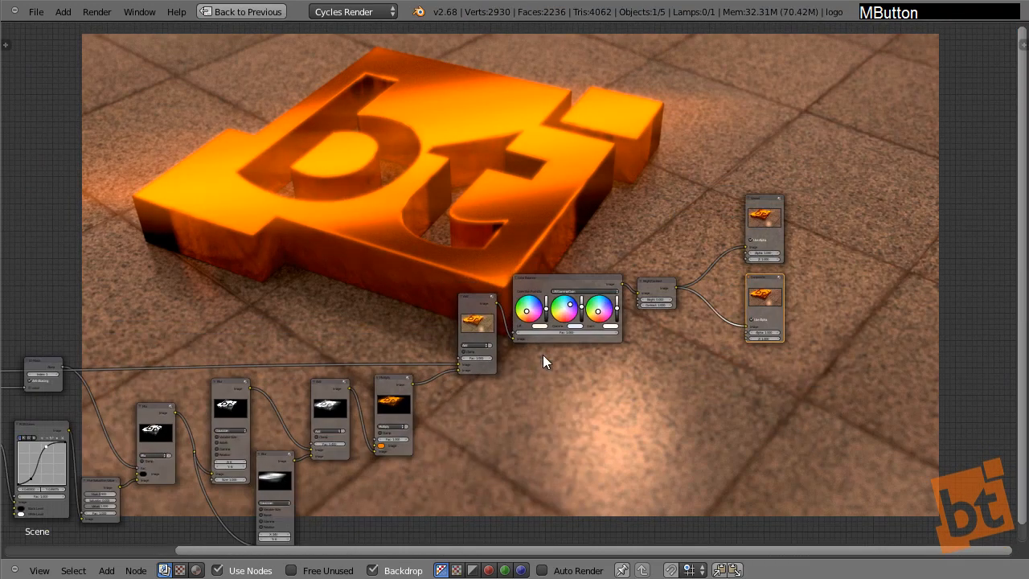
pyautogui.moveTo(699, 365); pyautogui.dragTo(498, 439, button='middle')
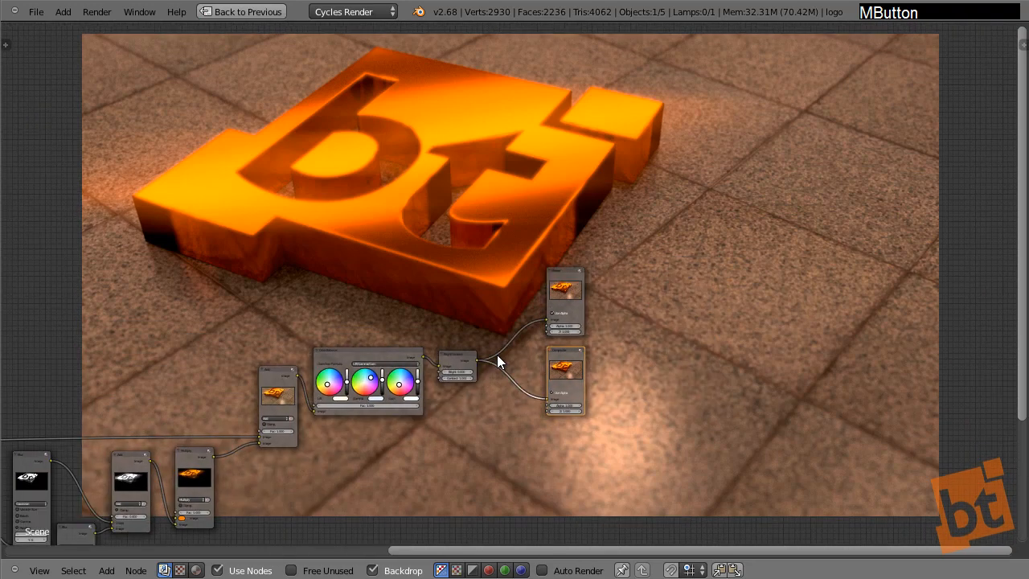
pyautogui.moveTo(497, 353); pyautogui.dragTo(741, 295, button='middle')
pyautogui.scroll(-2, 702, 308)
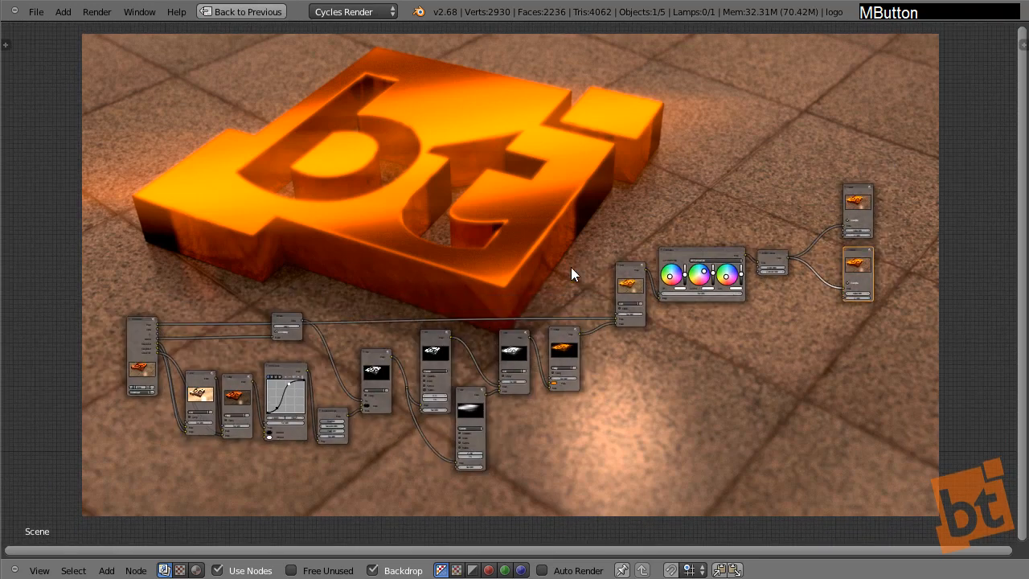